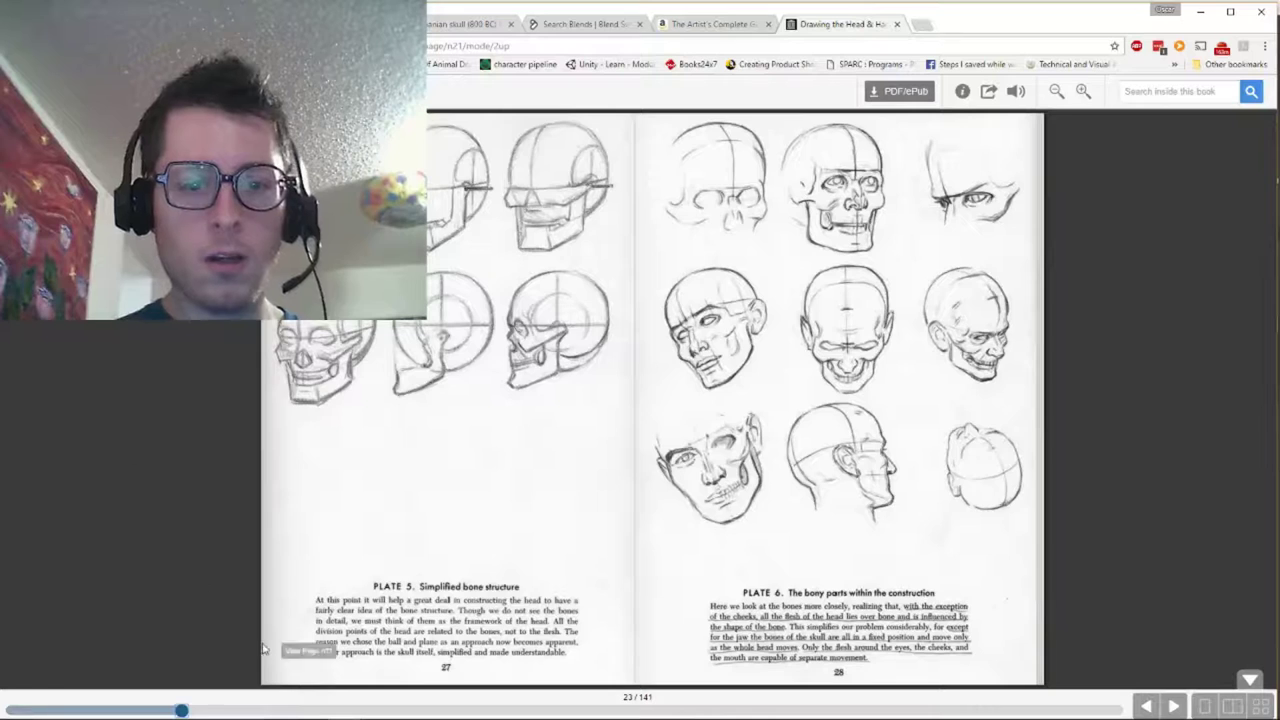
Switch to the notes window and highlight the assignment text listing the skull views
key("alt+Tab")
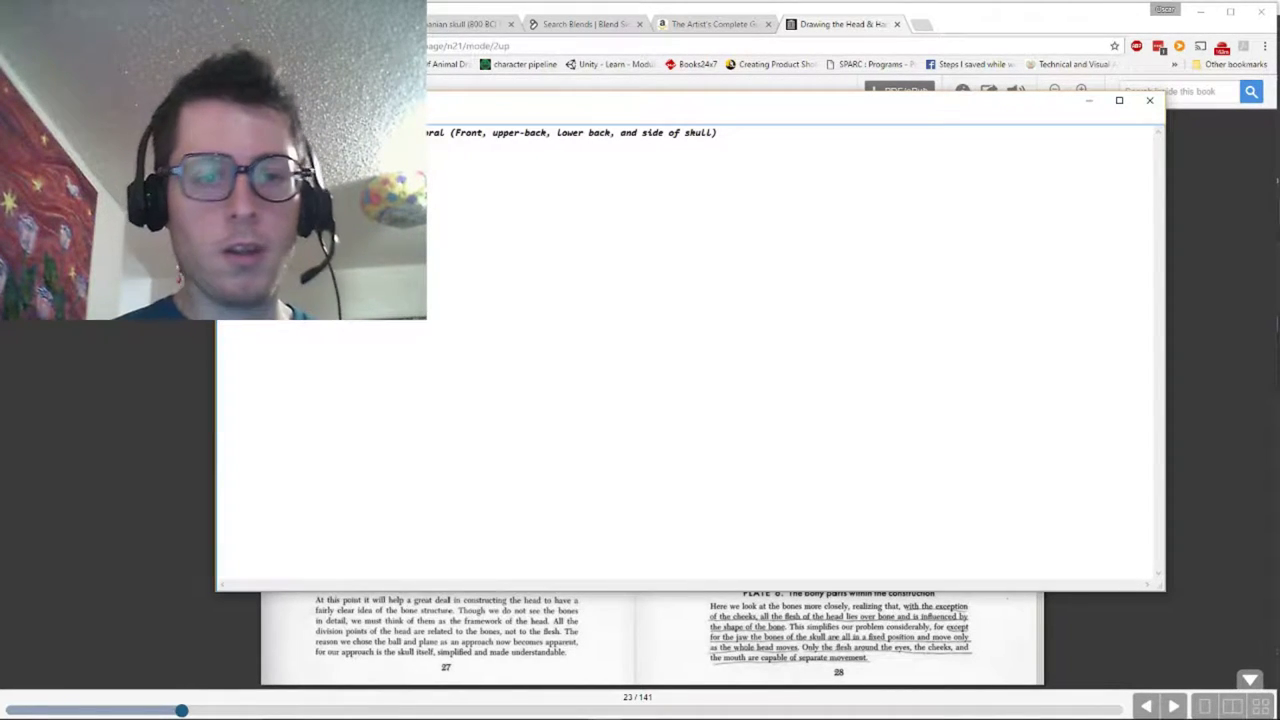
key("ctrl+a")
left_click(479, 163)
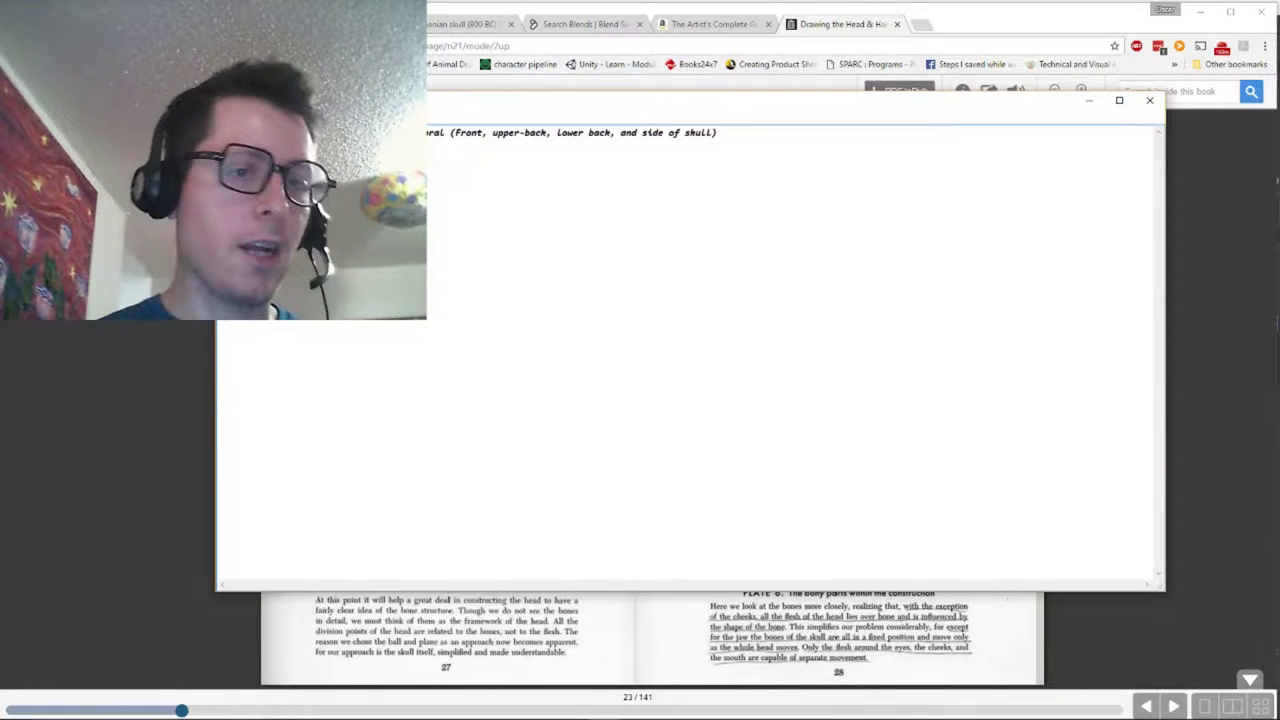
key("ctrl+a")
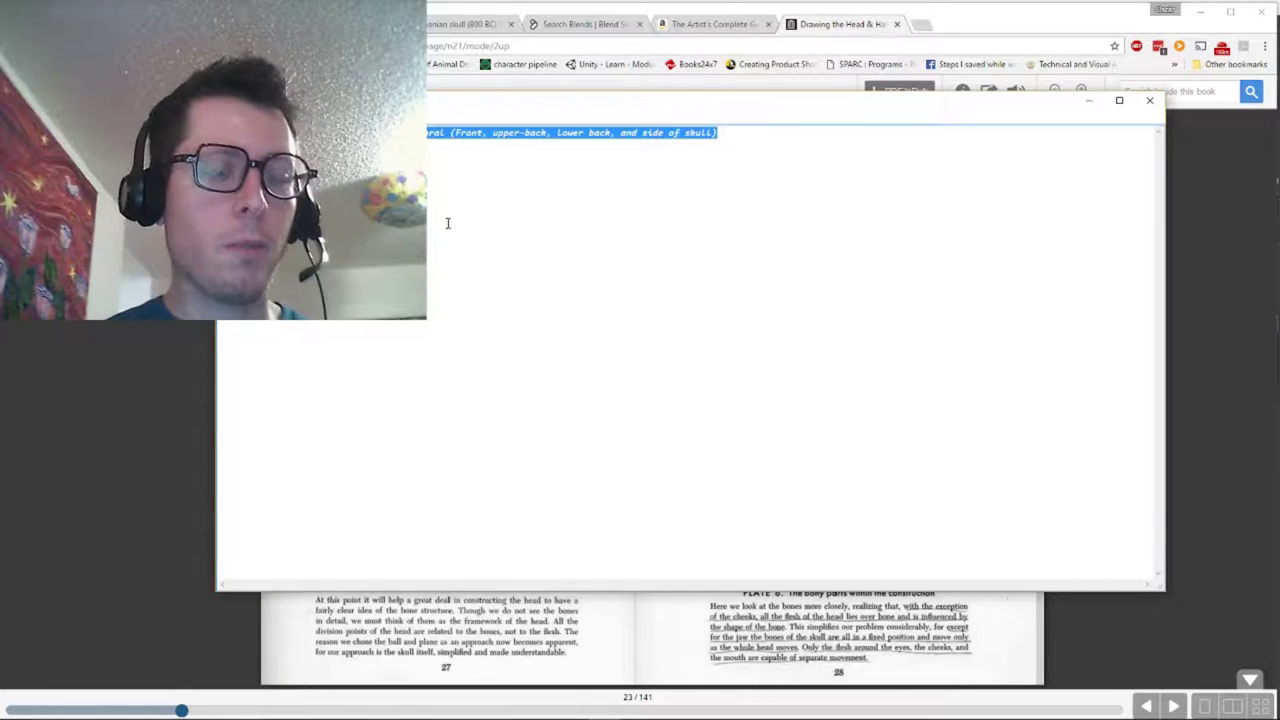
left_click(447, 223)
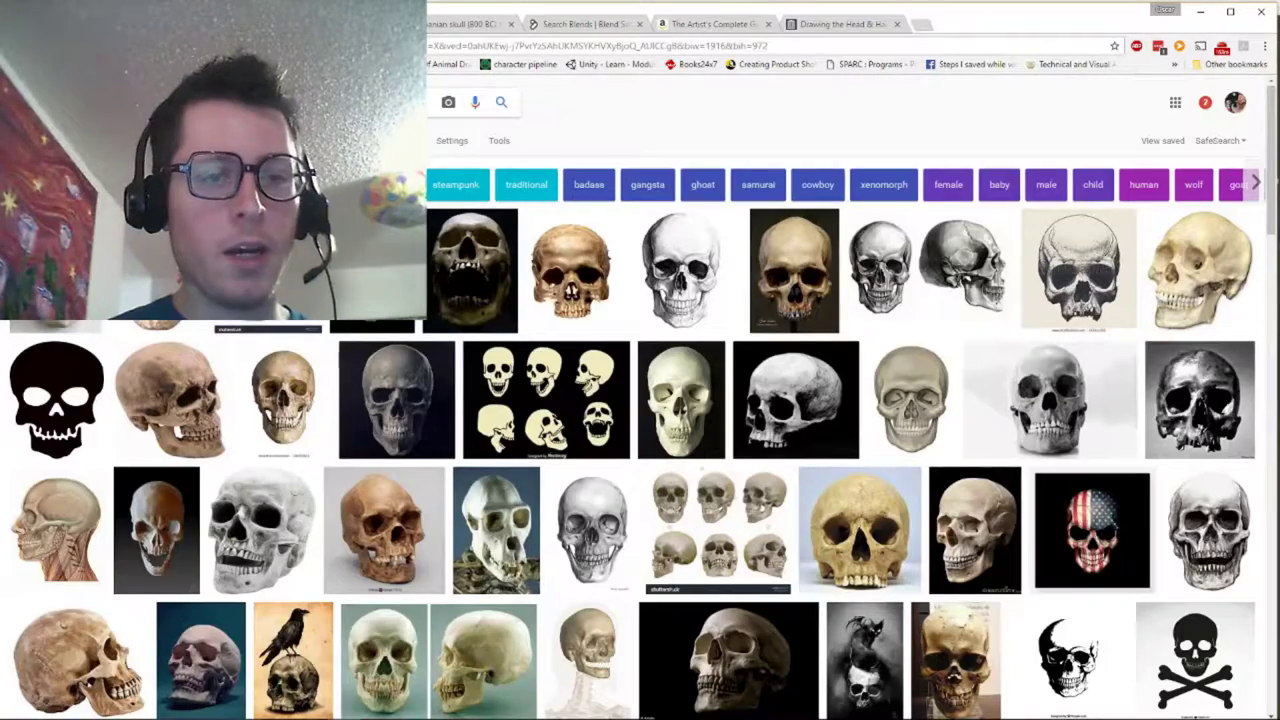
Browse the skull image search results for usable reference pictures
scroll(825, 468, "down", 3)
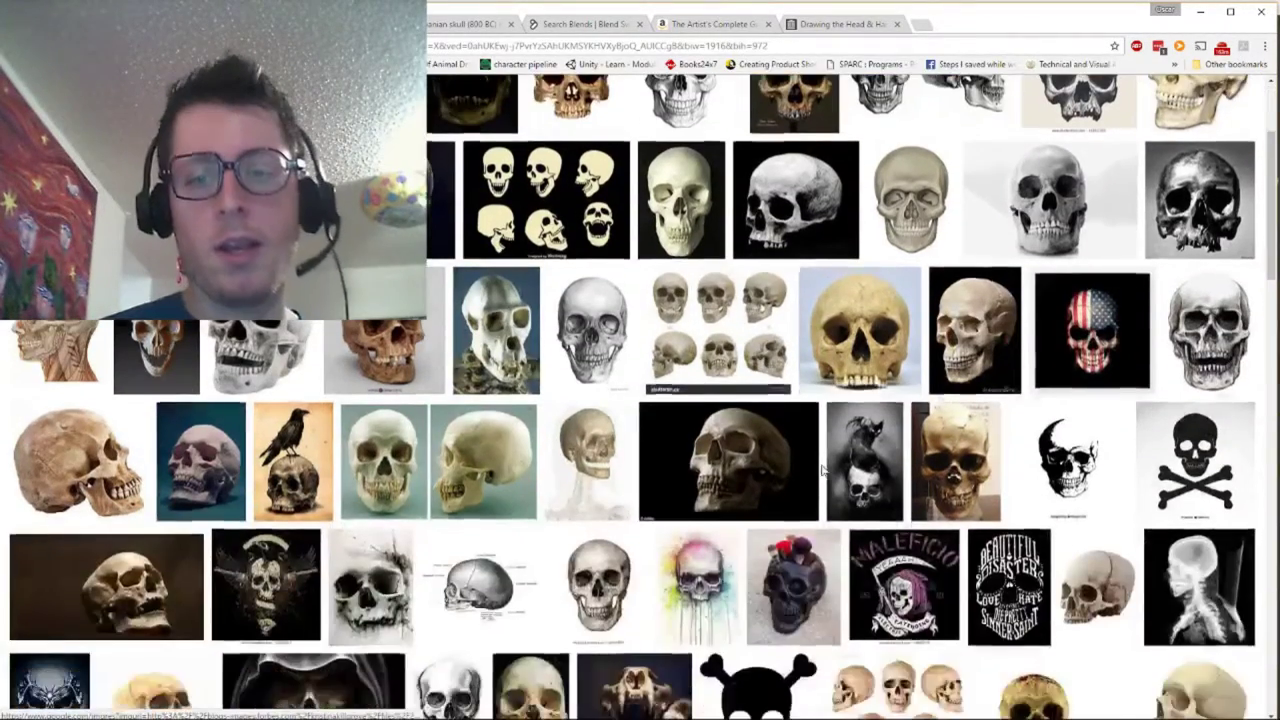
scroll(818, 467, "up", 3)
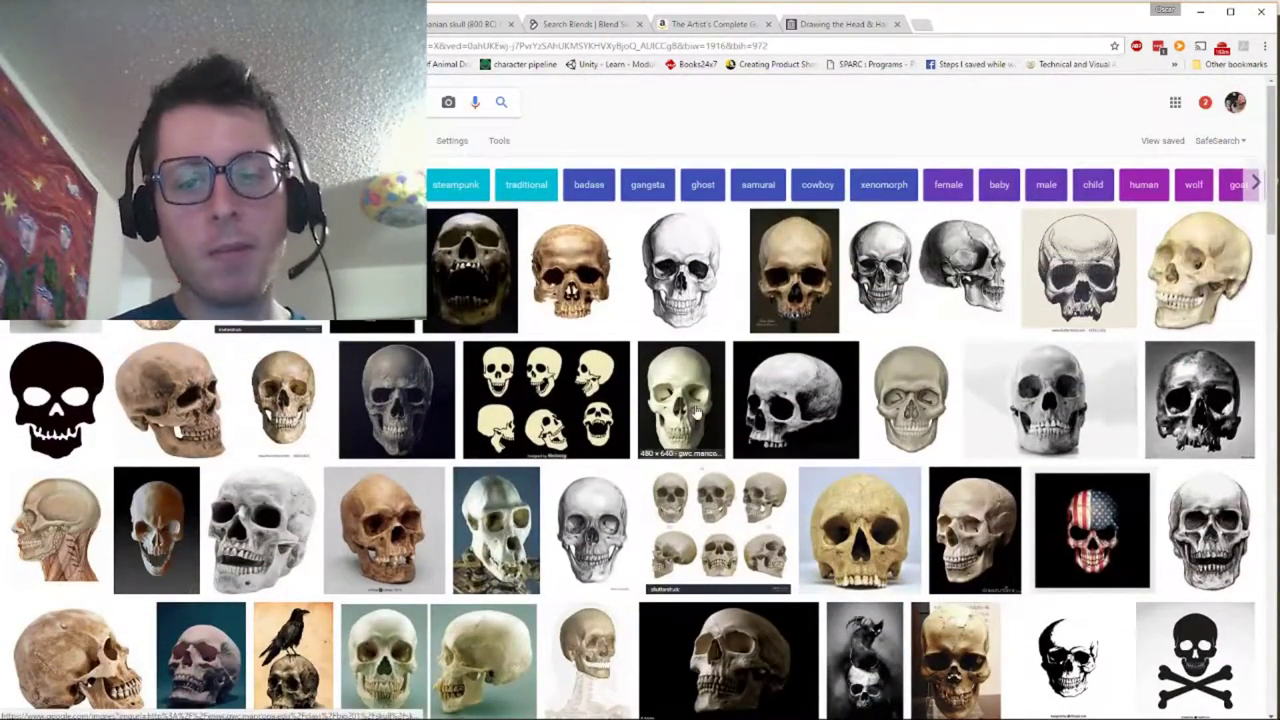
scroll(596, 368, "down", 15)
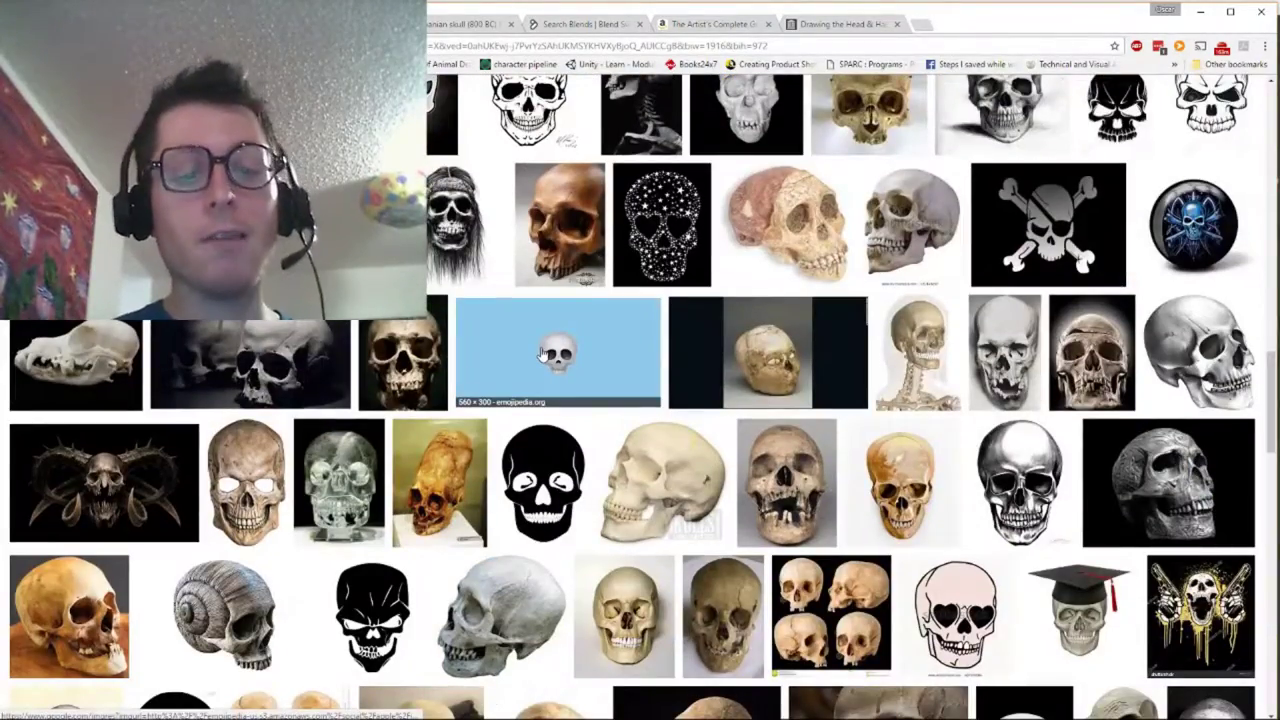
scroll(542, 354, "down", 8)
scroll(539, 342, "up", 5)
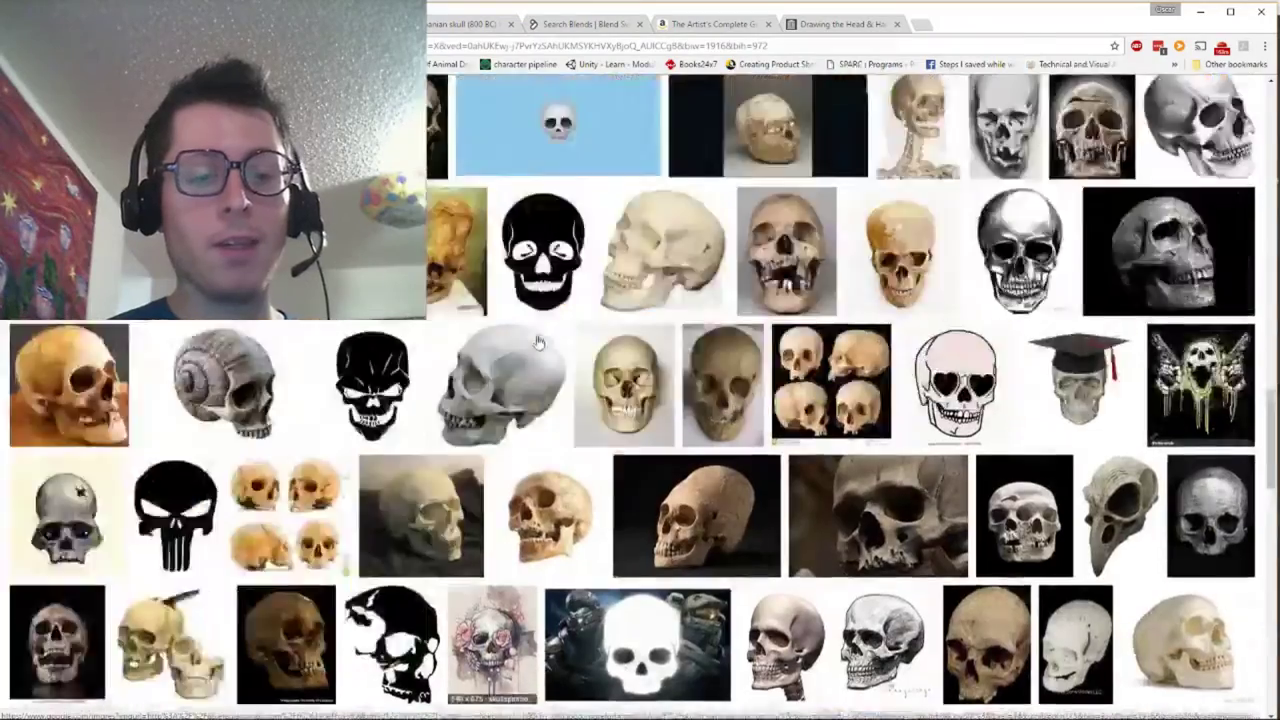
scroll(538, 343, "up", 10)
scroll(463, 368, "up", 9)
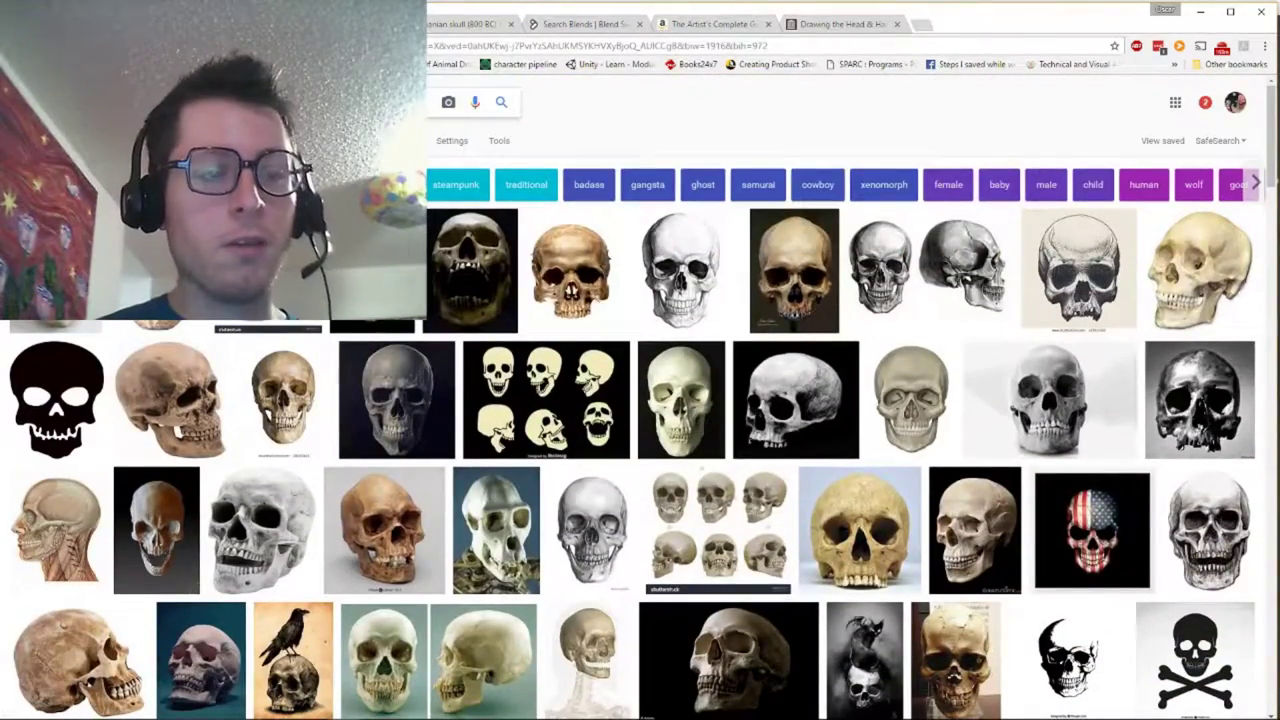
Open the 3D skull model page and rotate the skull to examine it from the side
left_click(476, 26)
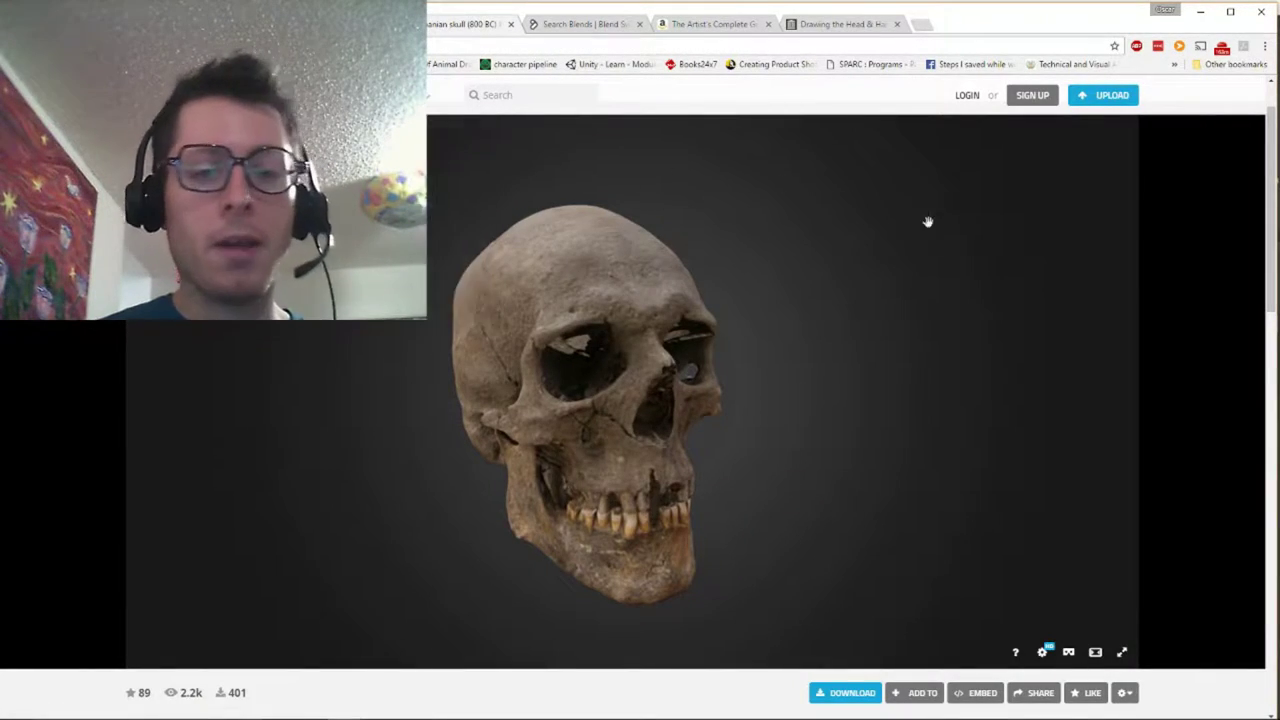
left_click_drag(800, 320, 586, 380)
mouse_move(800, 360)
left_mouse_down()
mouse_move(521, 398)
mouse_move(706, 400)
mouse_move(474, 374)
mouse_move(543, 331)
mouse_move(701, 307)
mouse_move(623, 354)
mouse_move(737, 371)
mouse_move(646, 403)
mouse_move(659, 365)
mouse_move(789, 351)
mouse_move(814, 286)
mouse_move(760, 349)
mouse_move(670, 390)
mouse_move(663, 417)
mouse_move(683, 366)
mouse_move(667, 408)
left_mouse_up()
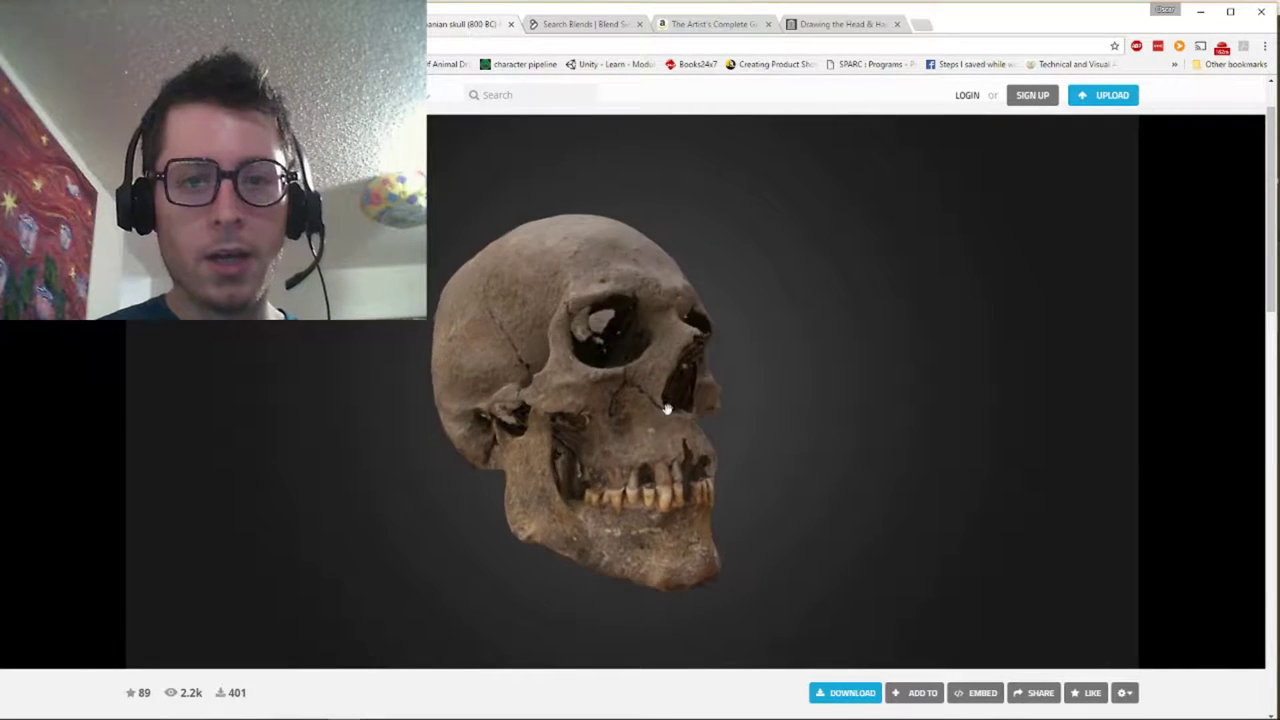
Look through the skull models in the Blend Swap search results
left_click(590, 24)
scroll(558, 400, "down", 3)
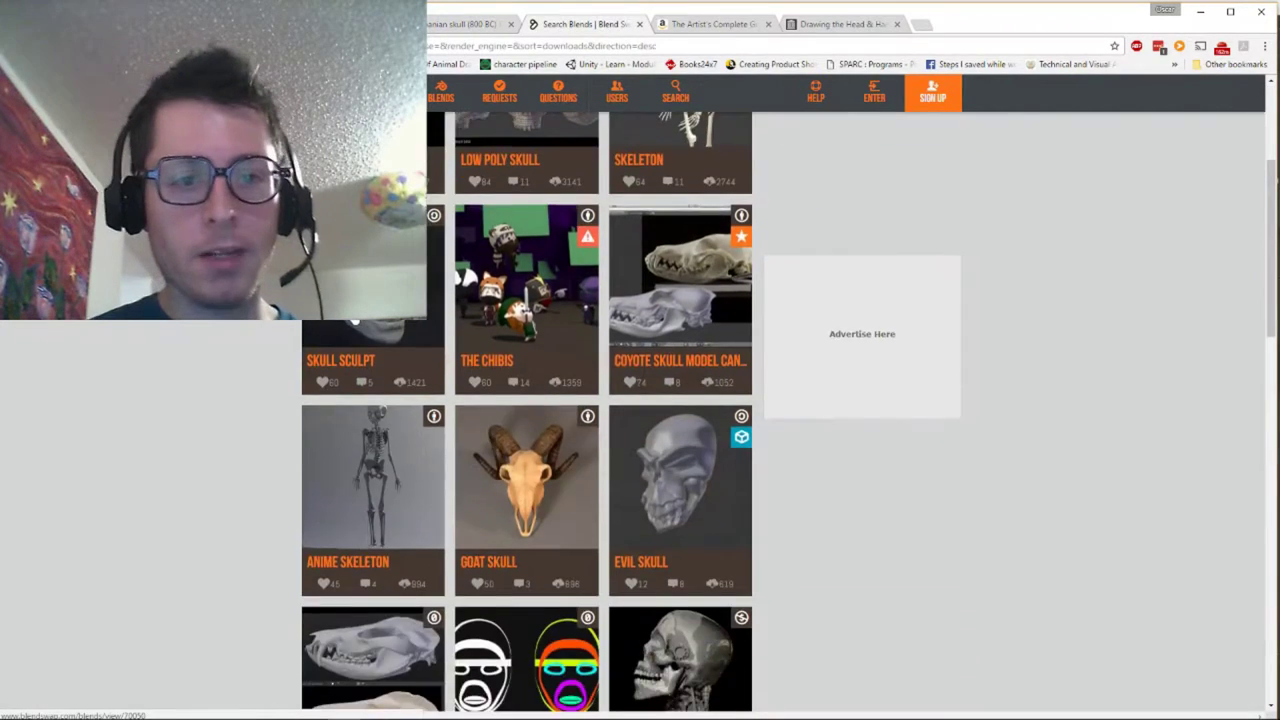
scroll(558, 400, "up", 3)
scroll(281, 338, "down", 15)
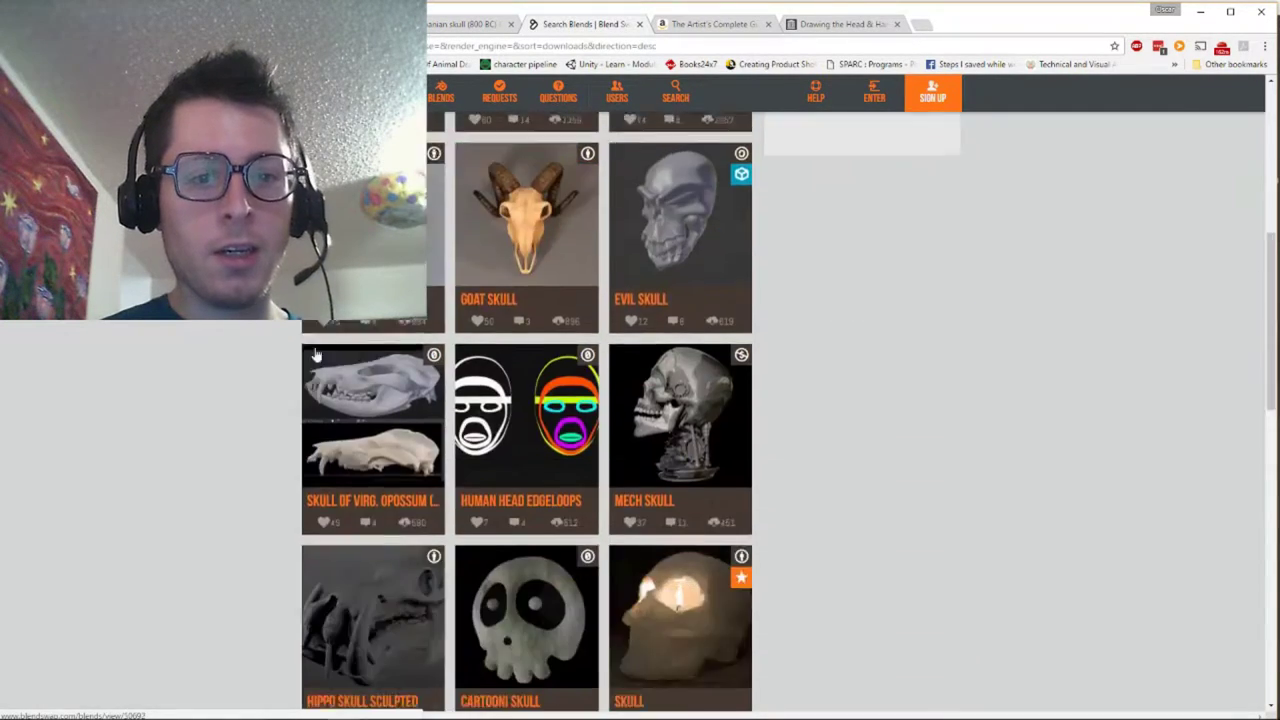
scroll(281, 338, "up", 3)
scroll(281, 338, "up", 10)
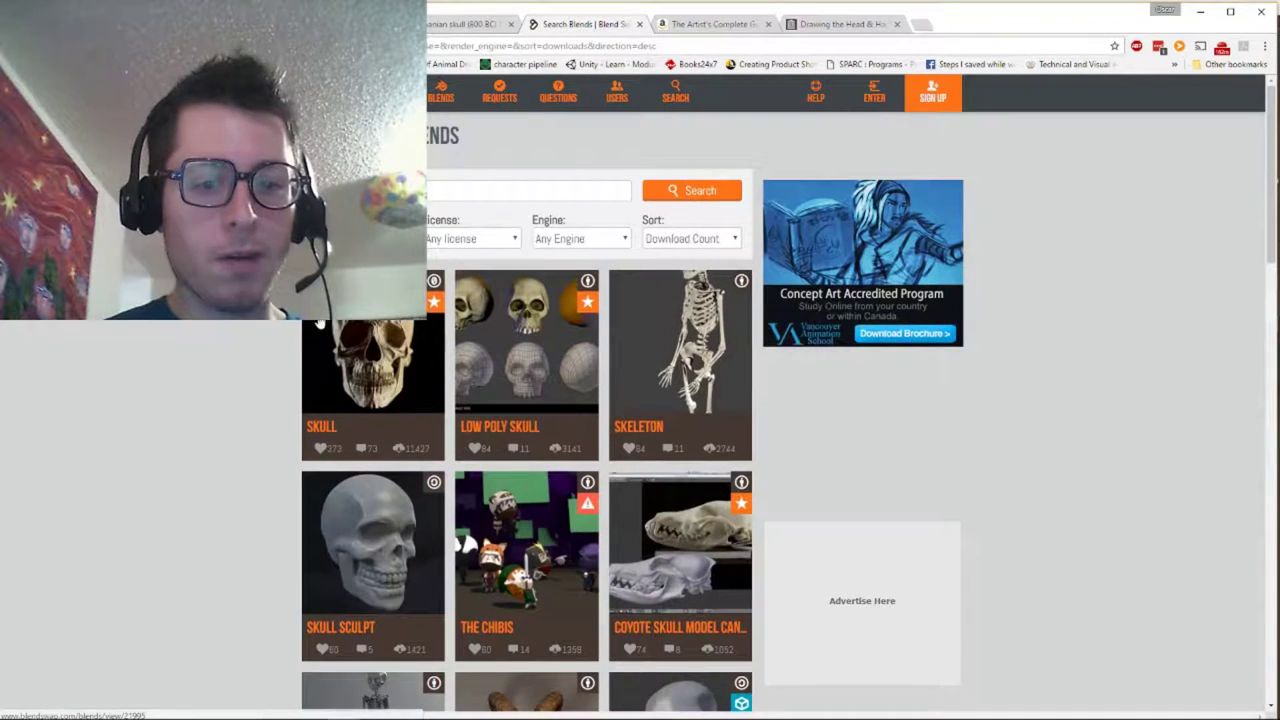
Review the facial expression book and the head drawing book, and return to the 3D skull page
left_click(444, 28)
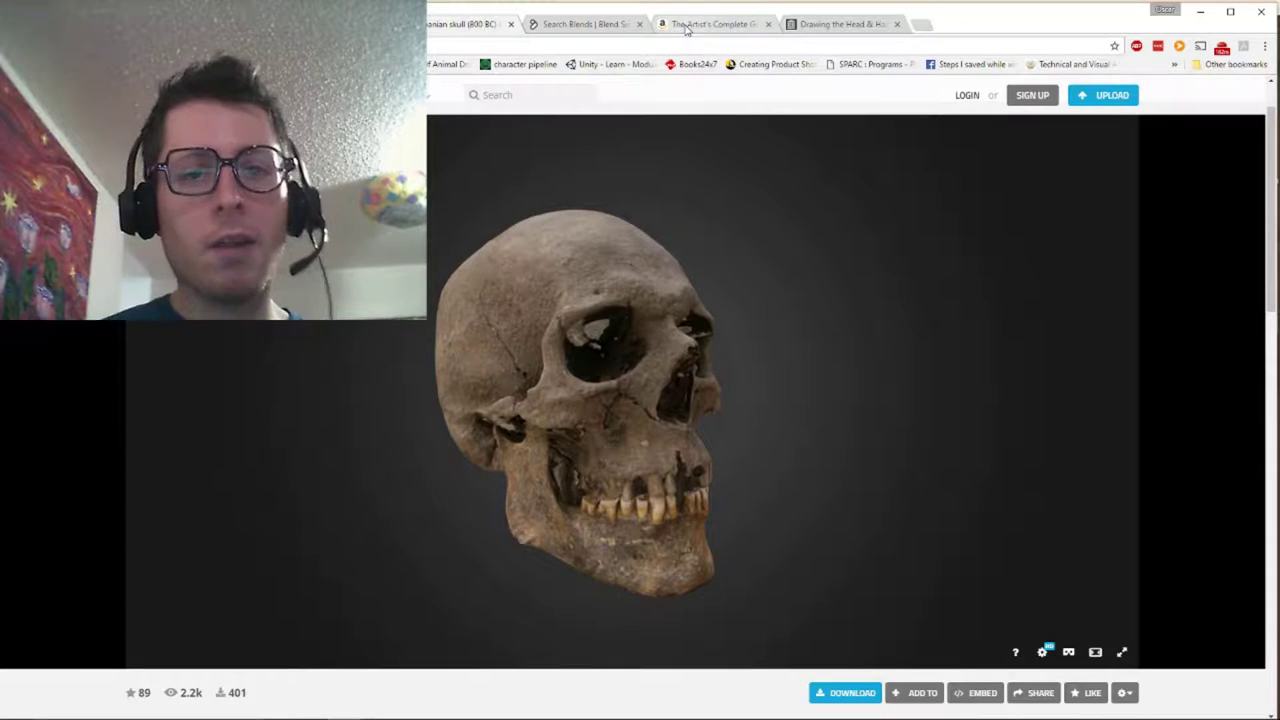
left_click(676, 31)
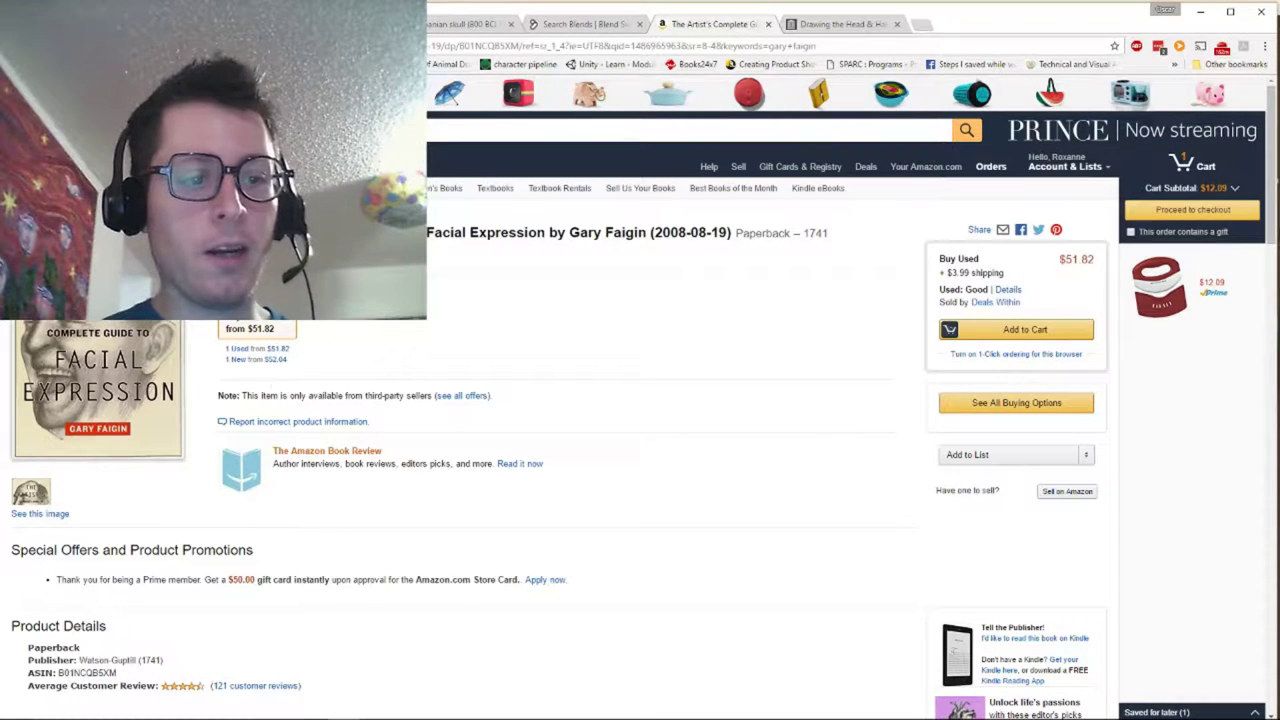
left_click(833, 22)
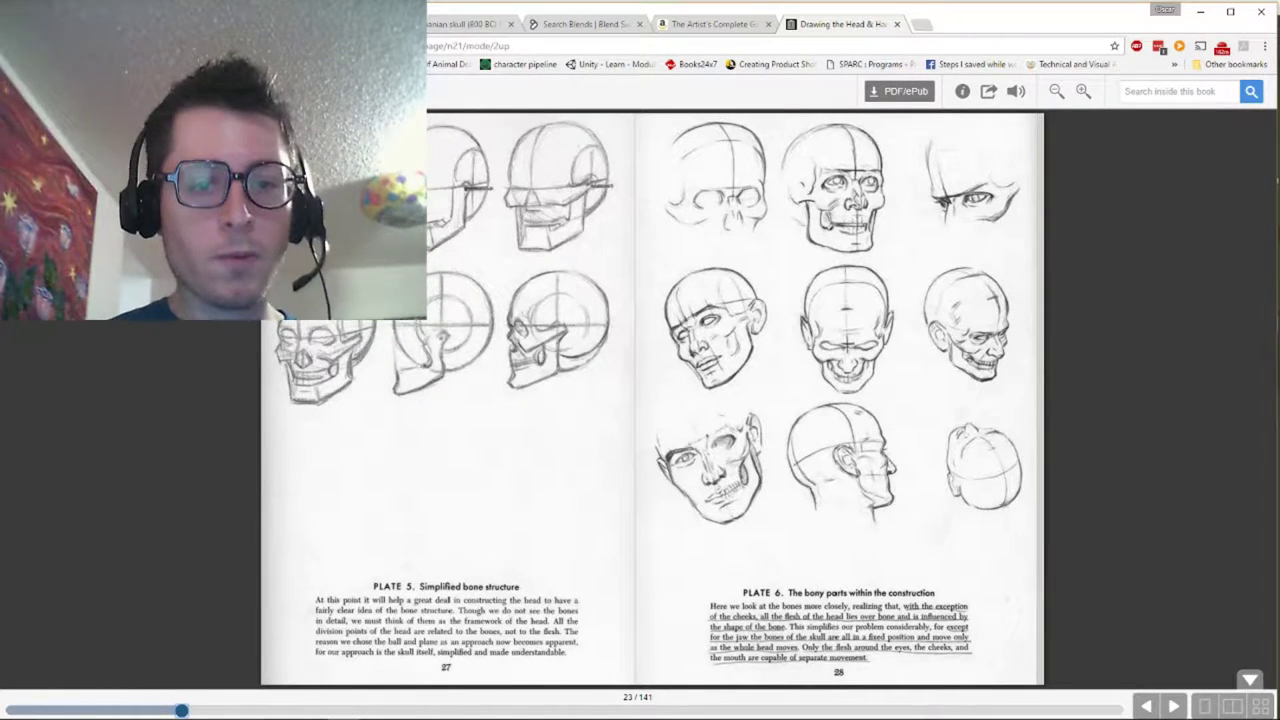
left_click(470, 25)
left_click(537, 26)
left_click(440, 25)
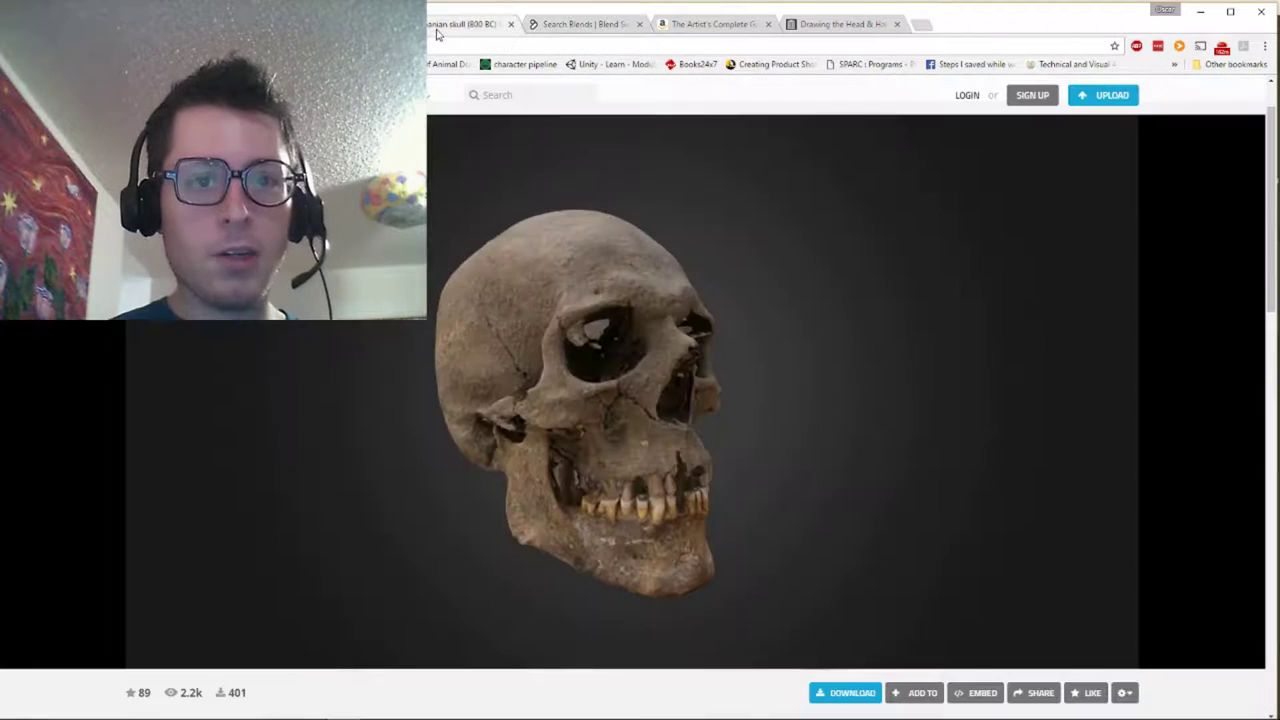
Switch to Krita and lightly pencil the first rough contour lines of a skull on the blank canvas beside the reference
key("alt+Tab")
key("alt+Tab")
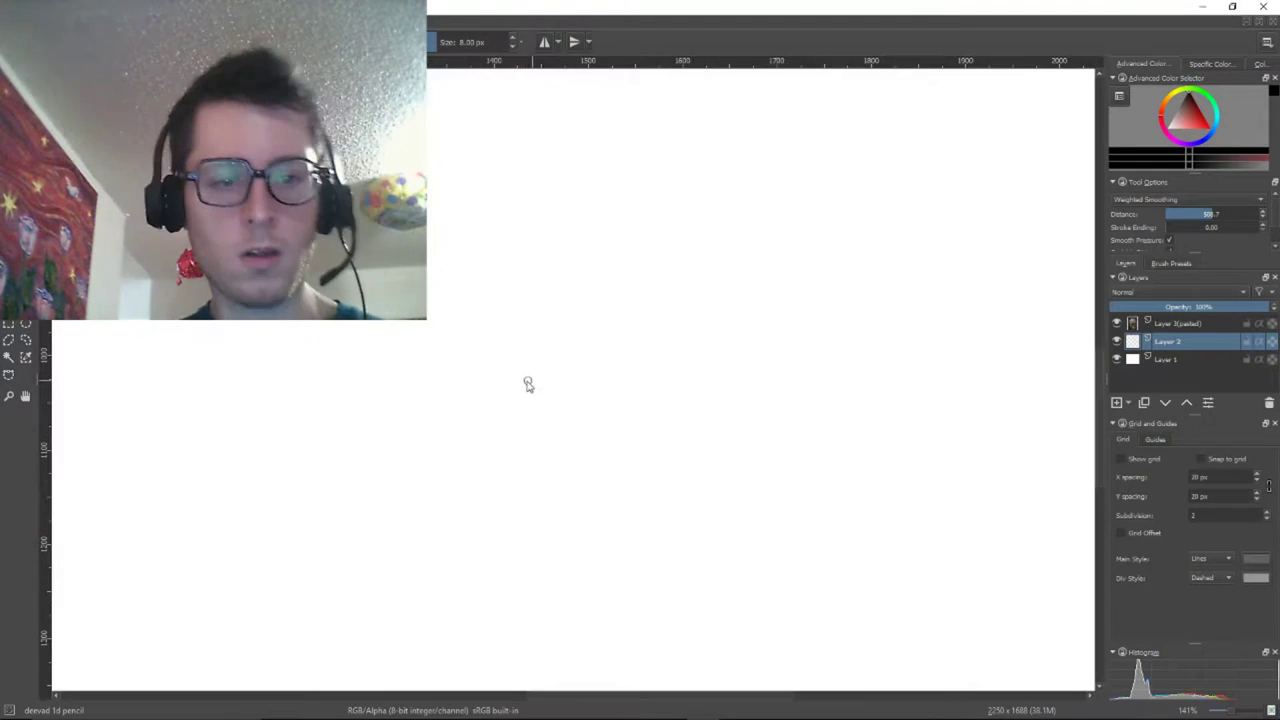
scroll(527, 384, "down", 4)
left_click_drag(525, 386, 452, 378)
scroll(450, 378, "up", 1)
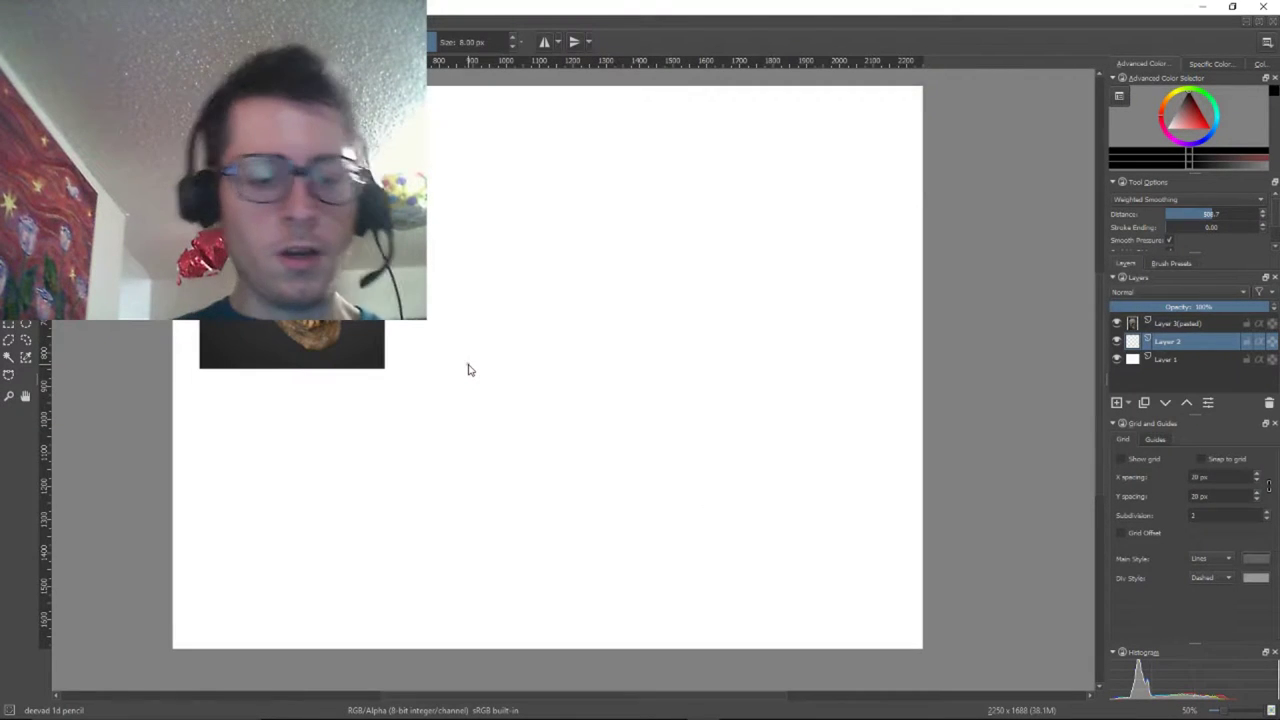
left_click_drag(702, 335, 696, 351)
left_click(681, 254)
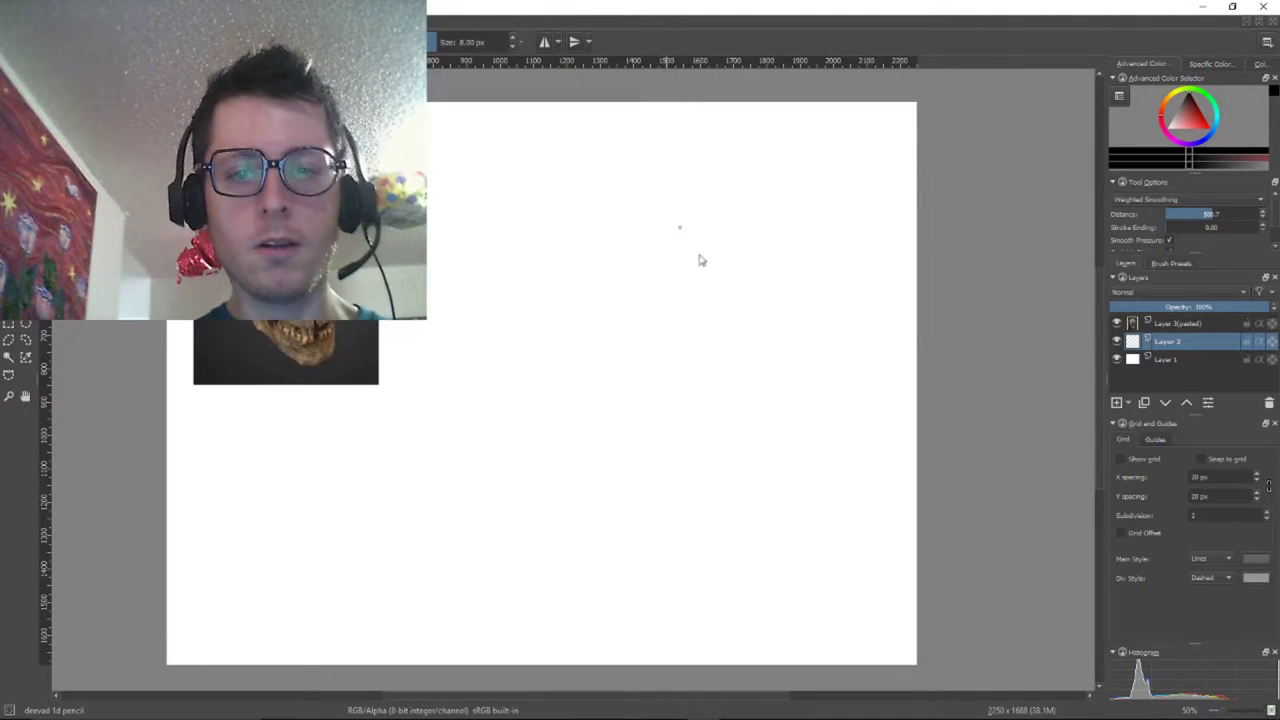
left_click_drag(710, 266, 766, 289)
mouse_move(594, 325)
left_mouse_down()
mouse_move(631, 446)
mouse_move(747, 437)
left_mouse_up()
left_click_drag(774, 298, 791, 438)
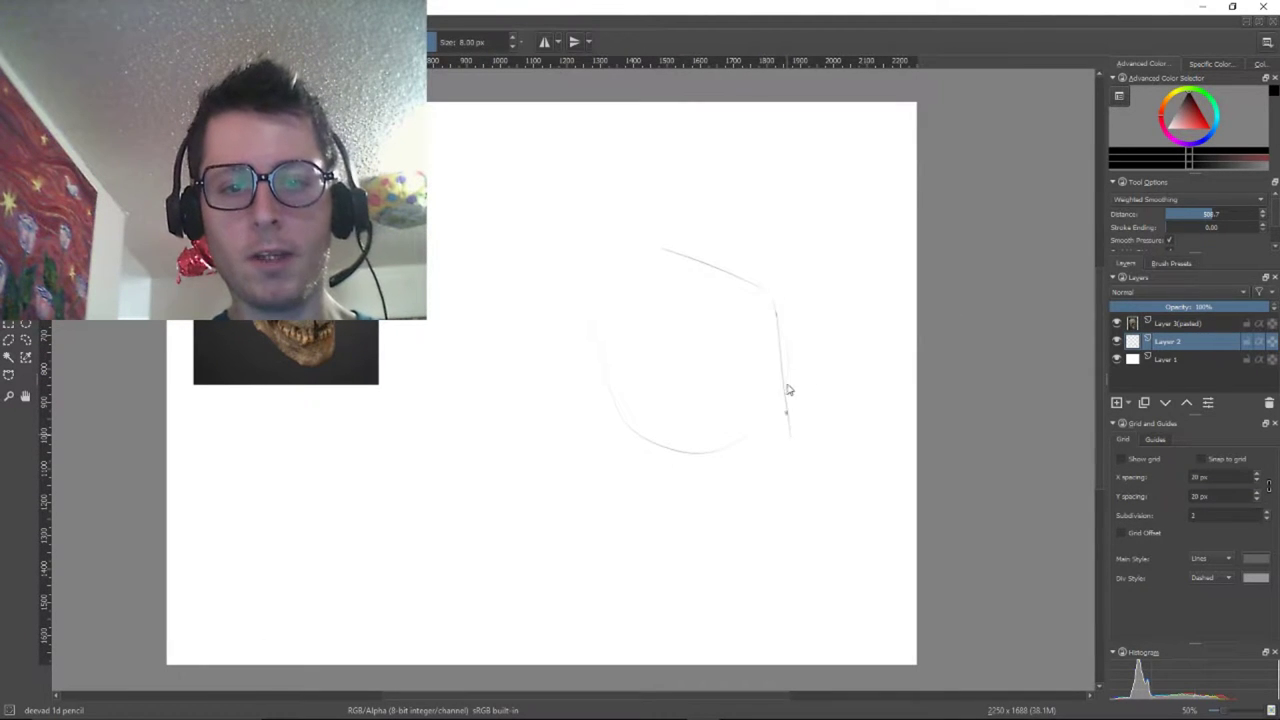
Sketch the skull's jaw and chin and rough in the far side and top of the cranium
left_click_drag(774, 517, 741, 565)
mouse_move(640, 522)
left_mouse_down()
mouse_move(594, 478)
mouse_move(541, 352)
mouse_move(694, 277)
mouse_move(712, 345)
left_mouse_up()
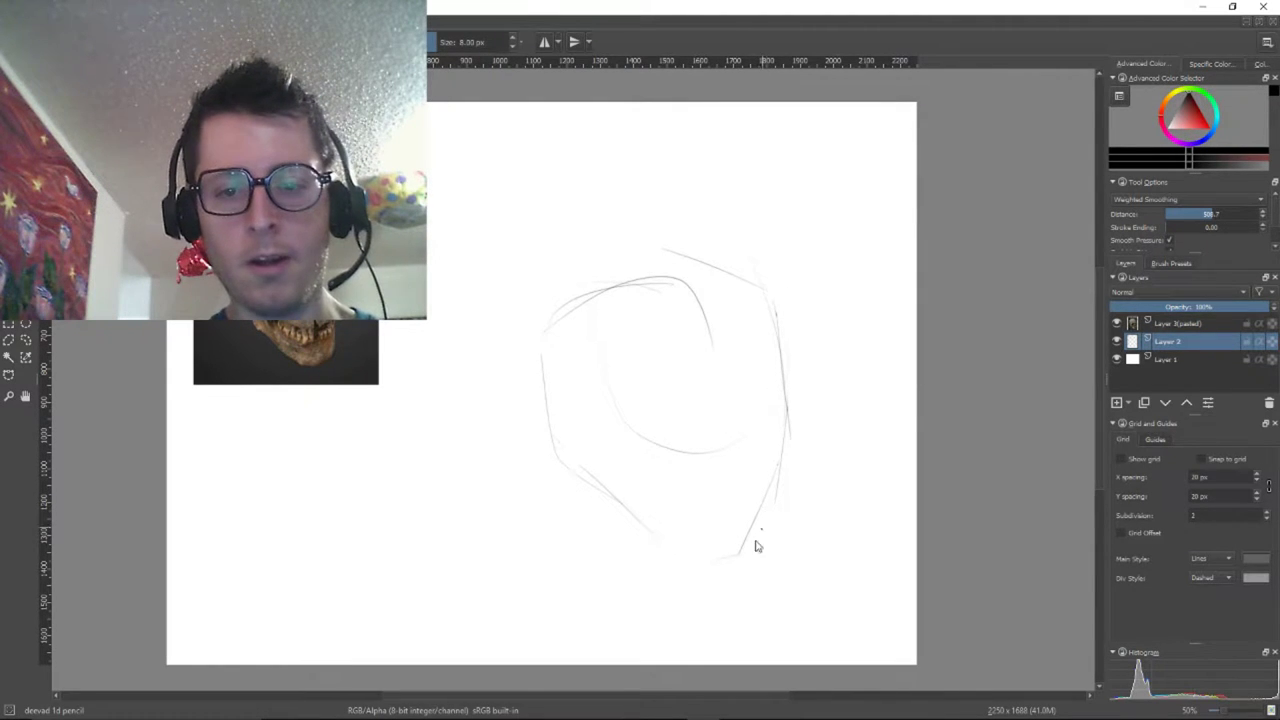
left_click_drag(737, 543, 757, 519)
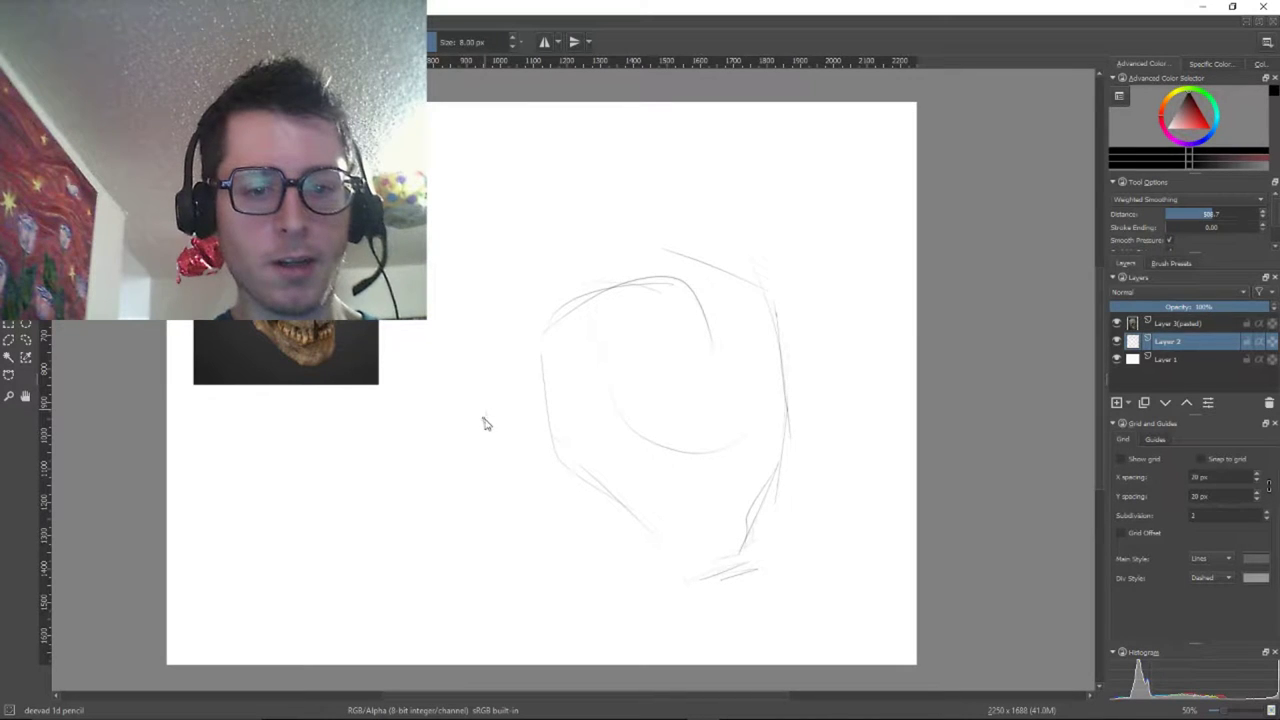
scroll(490, 430, "up", 4)
mouse_move(506, 352)
left_mouse_down()
mouse_move(500, 402)
mouse_move(459, 379)
mouse_move(440, 396)
left_mouse_up()
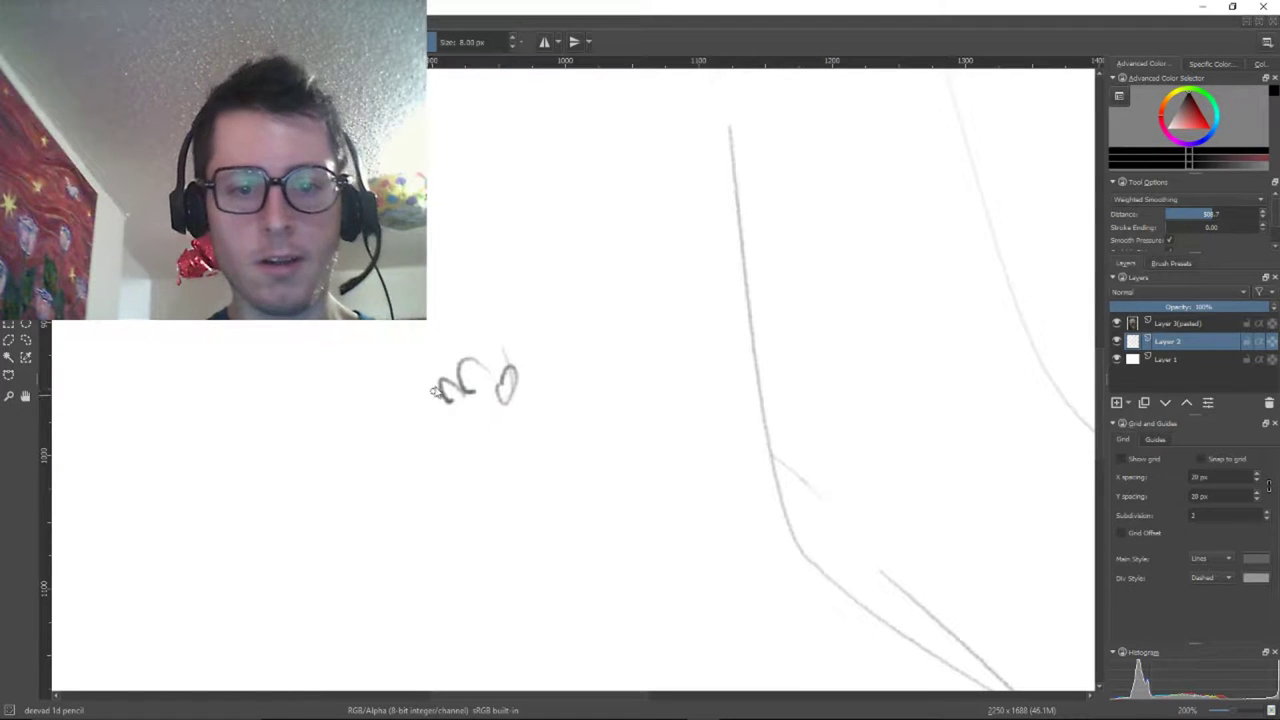
left_click_drag(504, 345, 502, 296)
scroll(530, 345, "down", 3)
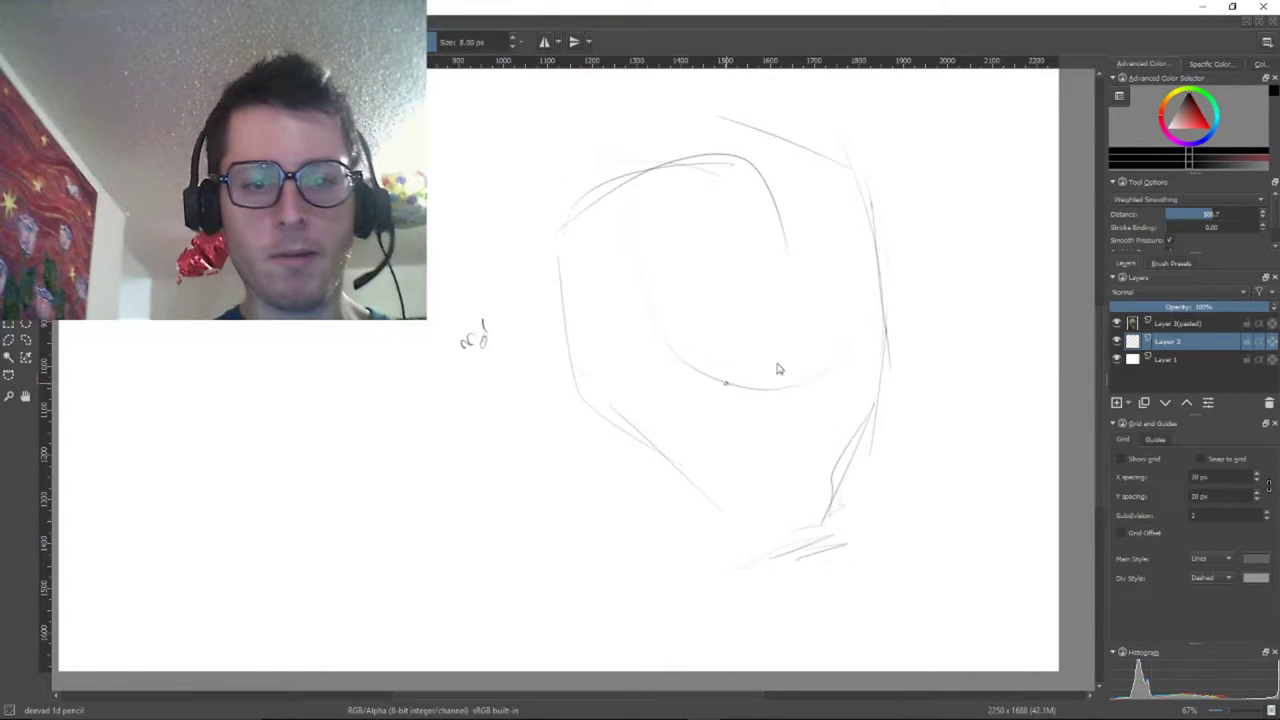
key("ctrl+z")
key("ctrl+z")
key("ctrl+z")
key("ctrl+z")
key("ctrl+z")
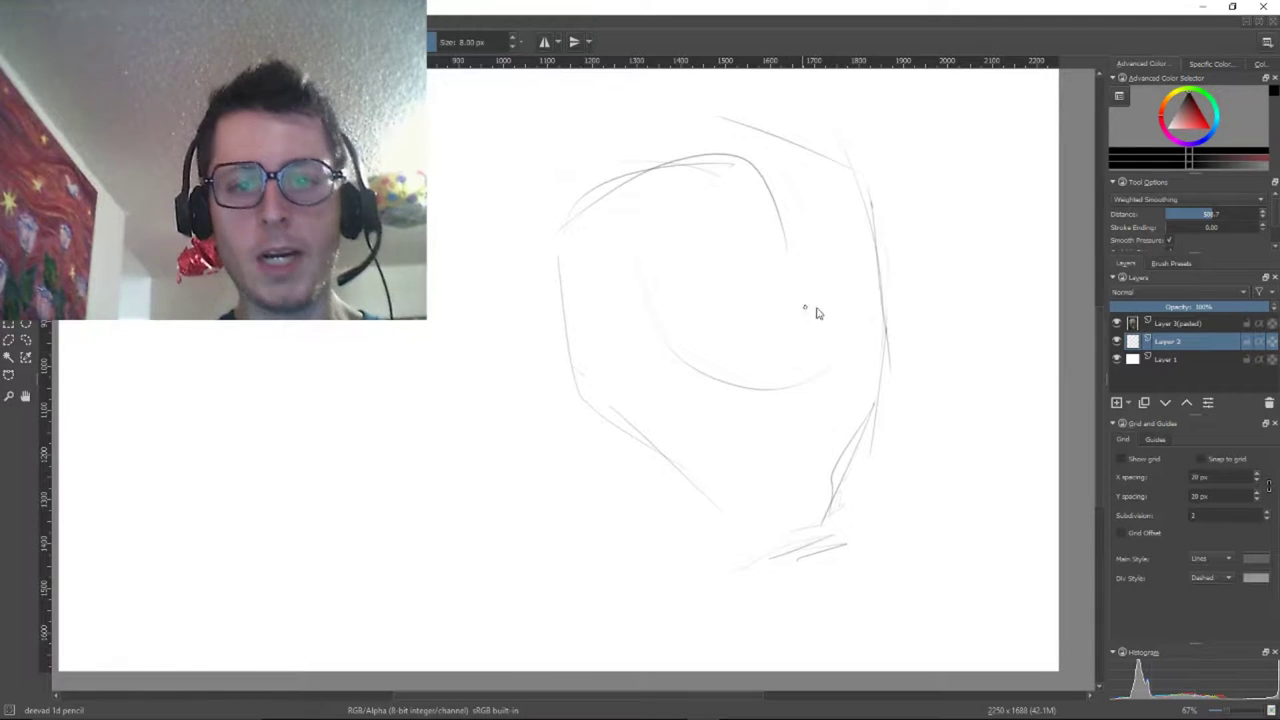
Set the brush to No Smoothing and draw a short test stroke beside the skull sketch
left_click(1176, 200)
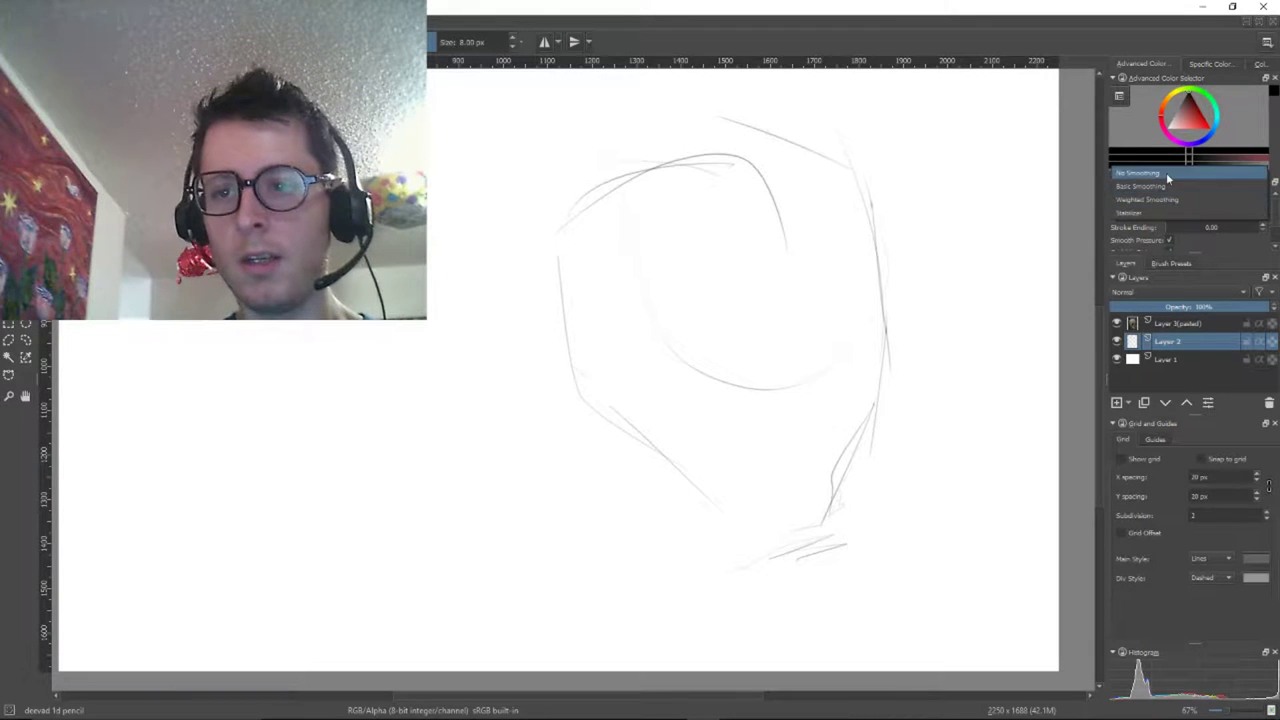
left_click(1166, 172)
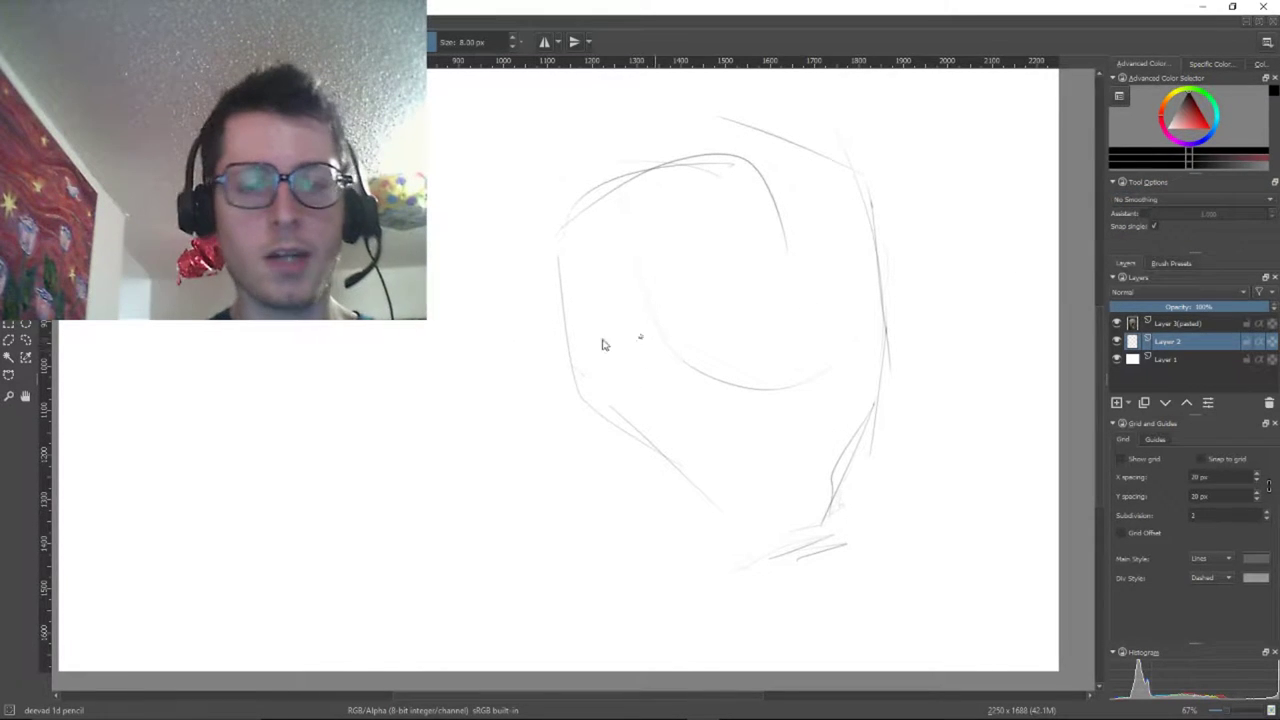
left_click_drag(469, 373, 501, 444)
Strengthen the skull's outline with darker strokes around the cranium, both sides of the face, the jaw and the chin
mouse_move(889, 392)
left_mouse_down()
mouse_move(843, 196)
mouse_move(691, 171)
mouse_move(512, 262)
left_mouse_up()
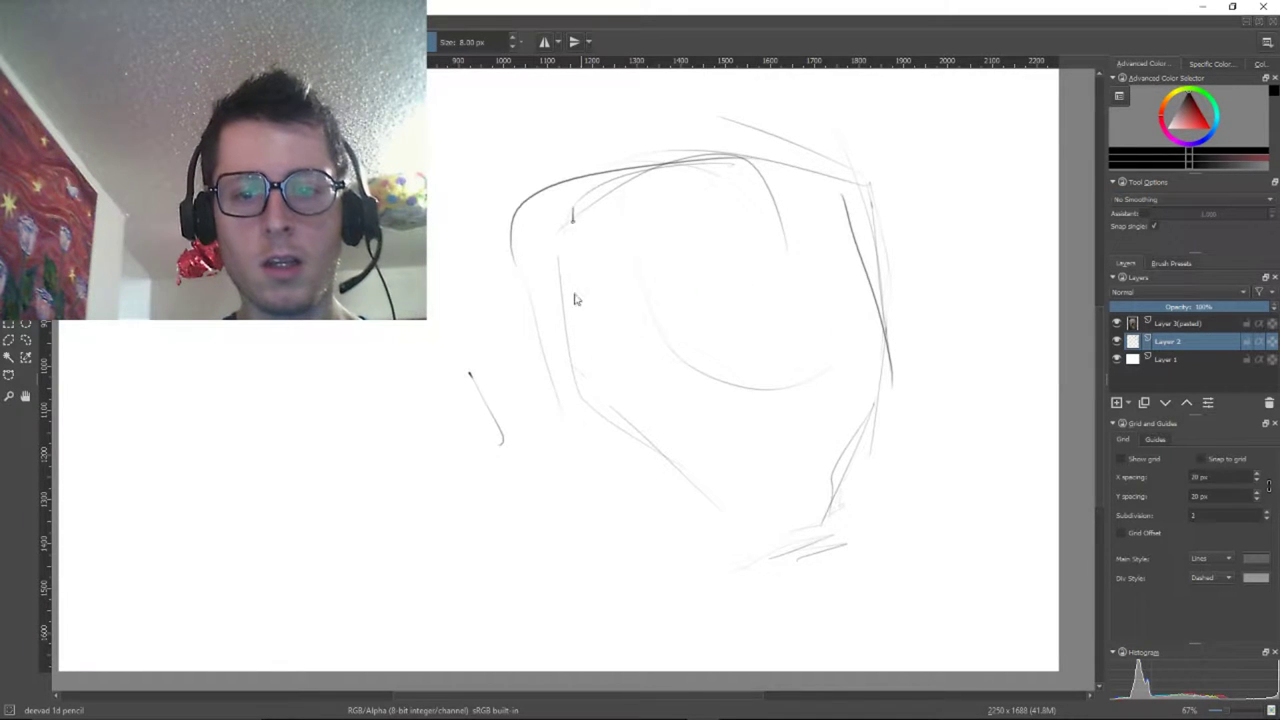
left_click_drag(572, 210, 825, 440)
left_click_drag(887, 332, 864, 470)
left_click_drag(878, 363, 836, 506)
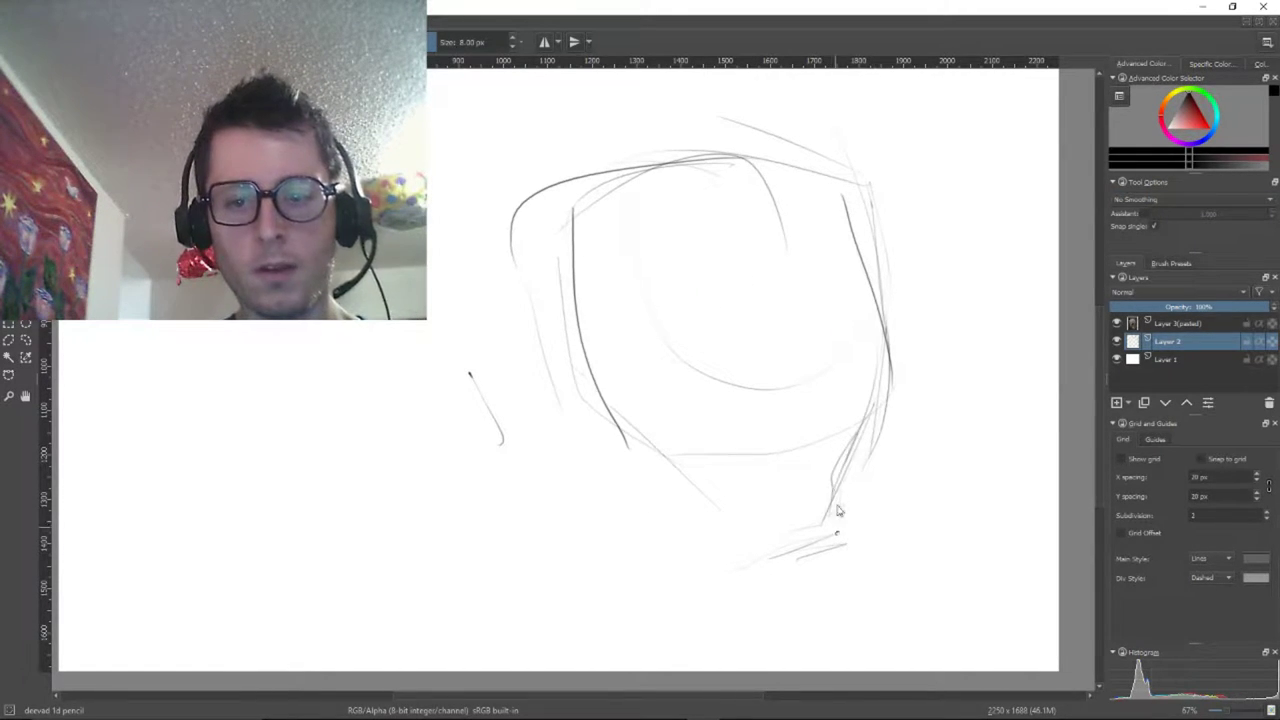
mouse_move(850, 428)
left_mouse_down()
mouse_move(838, 525)
mouse_move(668, 503)
left_mouse_up()
mouse_move(743, 177)
left_mouse_down()
mouse_move(824, 340)
mouse_move(827, 392)
left_mouse_up()
mouse_move(816, 324)
left_mouse_down()
mouse_move(829, 533)
mouse_move(806, 298)
left_mouse_up()
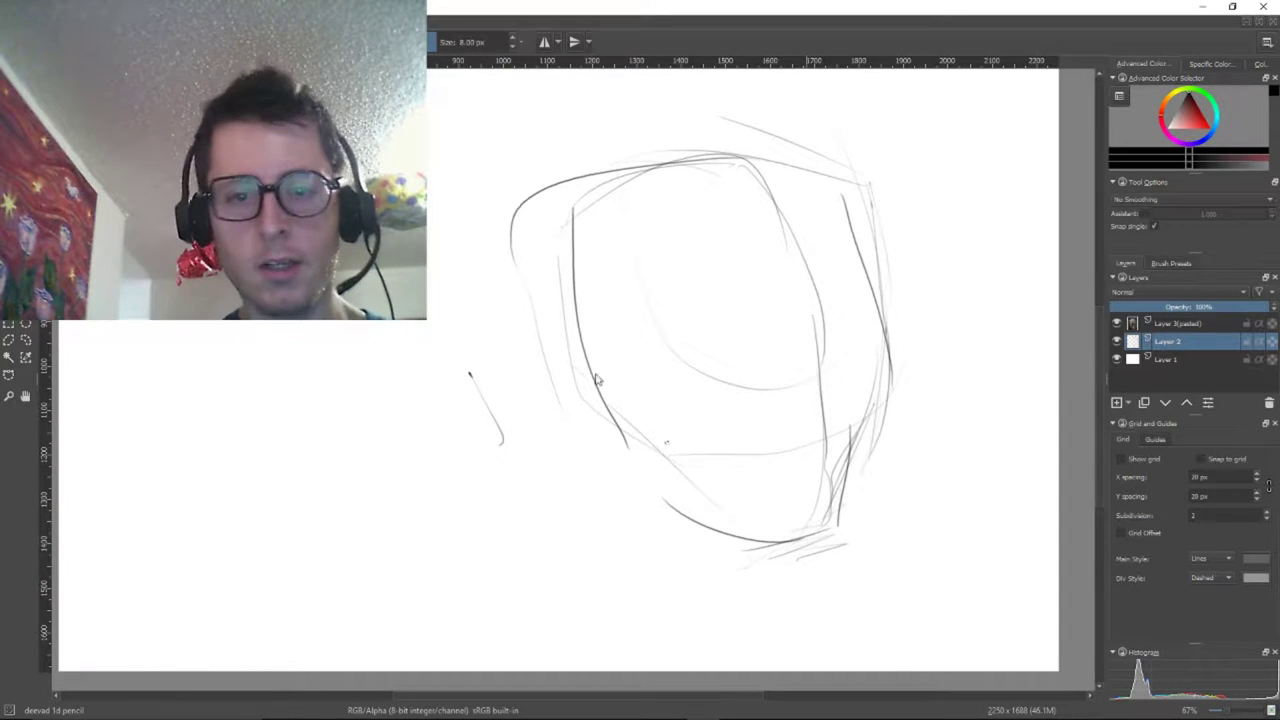
Draw construction lines sloping in from both sides of the skull to meet across the middle of the face
left_click_drag(882, 320, 714, 408)
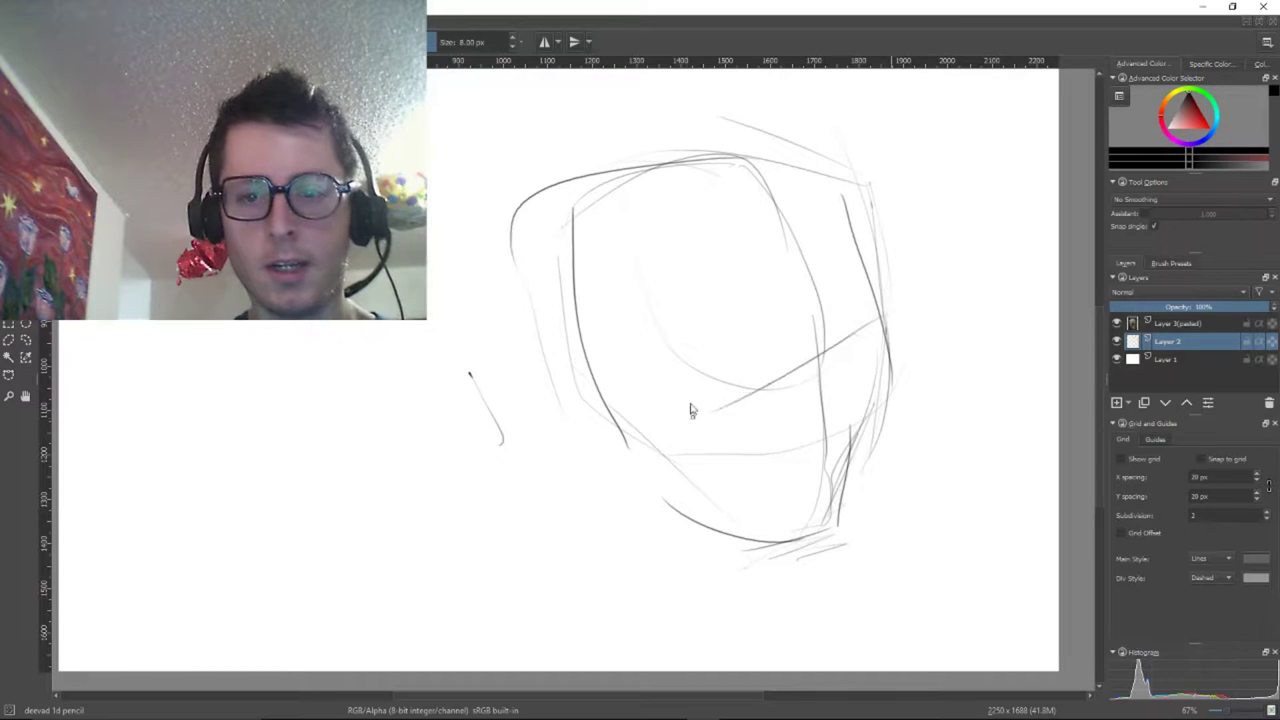
left_click_drag(888, 348, 748, 387)
mouse_move(826, 367)
left_mouse_down()
mouse_move(695, 393)
mouse_move(608, 380)
left_mouse_up()
mouse_move(732, 403)
left_mouse_down()
mouse_move(568, 333)
mouse_move(688, 391)
left_mouse_up()
Reinforce the skull's side plane line from the top of the cranium and darken the jaw and the base of the chin
left_click_drag(763, 156, 843, 372)
left_click_drag(812, 470, 791, 516)
mouse_move(827, 441)
left_mouse_down()
mouse_move(811, 526)
mouse_move(724, 552)
mouse_move(658, 539)
left_mouse_up()
key("minus")
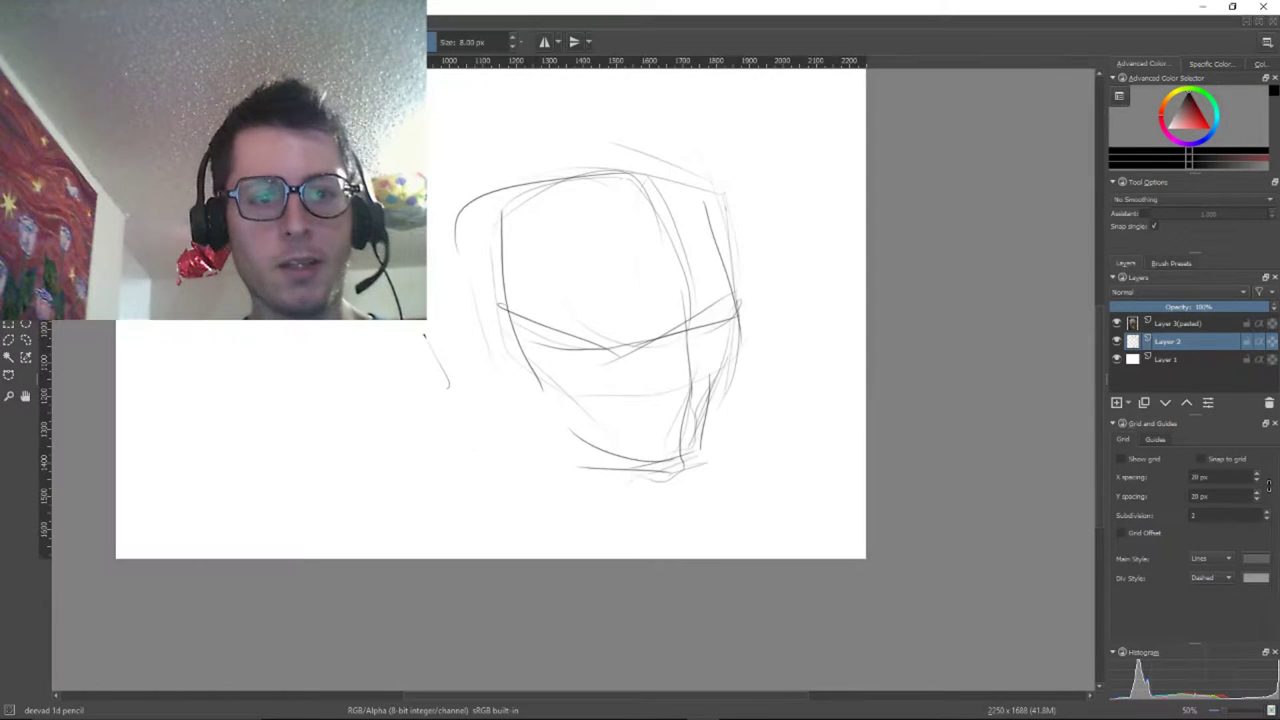
left_click_drag(383, 287, 474, 366)
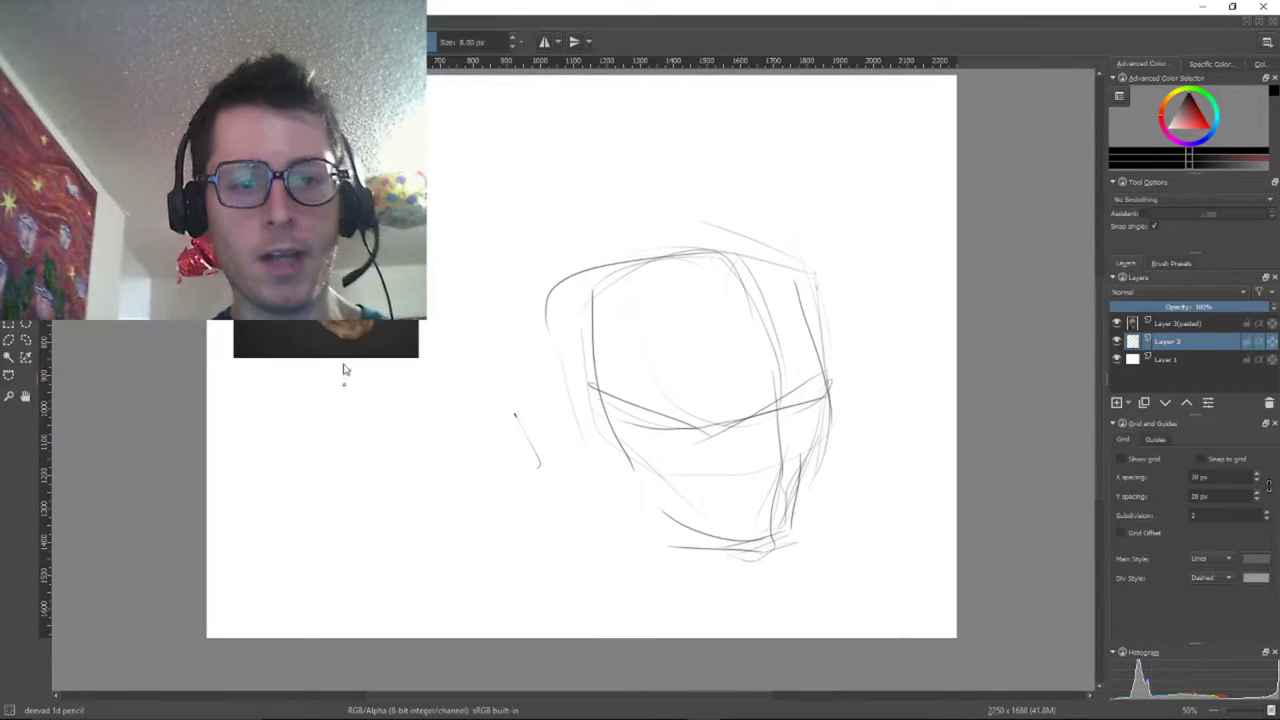
Draw construction lines across the upper forehead of the skull sketch, forming a flattened oval that marks the top of the cranium
left_click_drag(742, 478, 774, 465)
mouse_move(850, 410)
left_mouse_down()
mouse_move(847, 290)
mouse_move(837, 478)
left_mouse_up()
left_click_drag(836, 285, 674, 326)
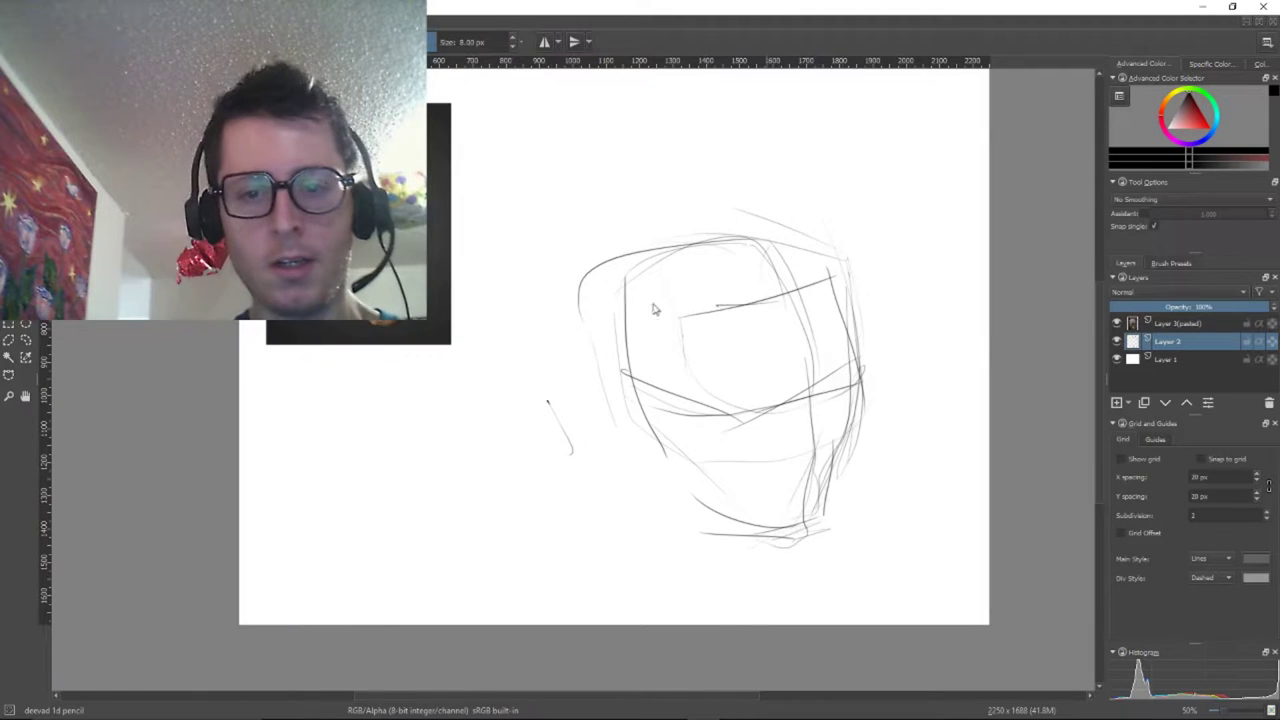
mouse_move(611, 282)
left_mouse_down()
mouse_move(768, 308)
mouse_move(820, 292)
left_mouse_up()
mouse_move(674, 268)
left_mouse_down()
mouse_move(780, 262)
mouse_move(678, 326)
mouse_move(764, 317)
left_mouse_up()
left_click_drag(746, 269, 768, 356)
Draw a sphere with a contour line across it above the skull sketch and a perspective box beside it
mouse_move(899, 234)
left_mouse_down()
mouse_move(793, 256)
mouse_move(895, 225)
left_mouse_up()
mouse_move(812, 159)
left_mouse_down()
mouse_move(839, 294)
mouse_move(893, 211)
mouse_move(809, 233)
left_mouse_up()
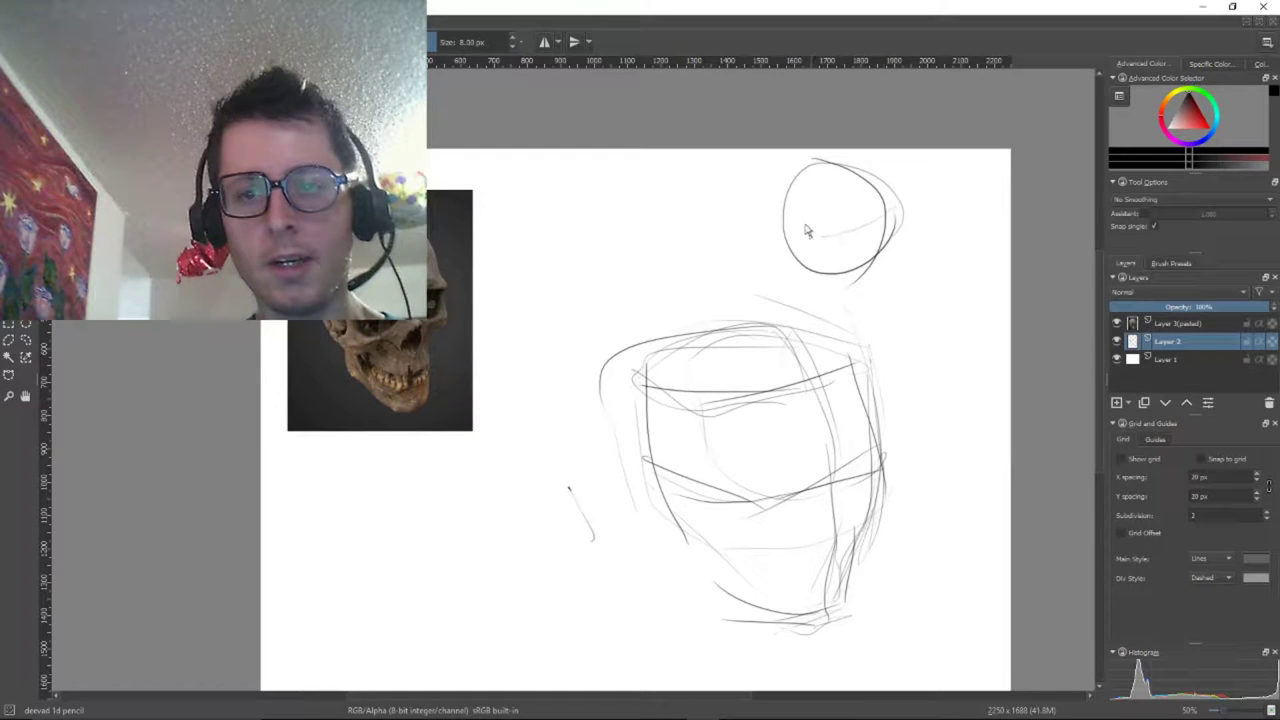
left_click_drag(908, 214, 802, 233)
mouse_move(641, 212)
left_mouse_down()
mouse_move(654, 290)
mouse_move(600, 316)
mouse_move(577, 272)
mouse_move(558, 290)
mouse_move(538, 246)
left_mouse_up()
mouse_move(597, 318)
left_mouse_down()
mouse_move(552, 292)
mouse_move(544, 256)
mouse_move(582, 312)
mouse_move(523, 236)
mouse_move(547, 258)
mouse_move(640, 213)
left_mouse_up()
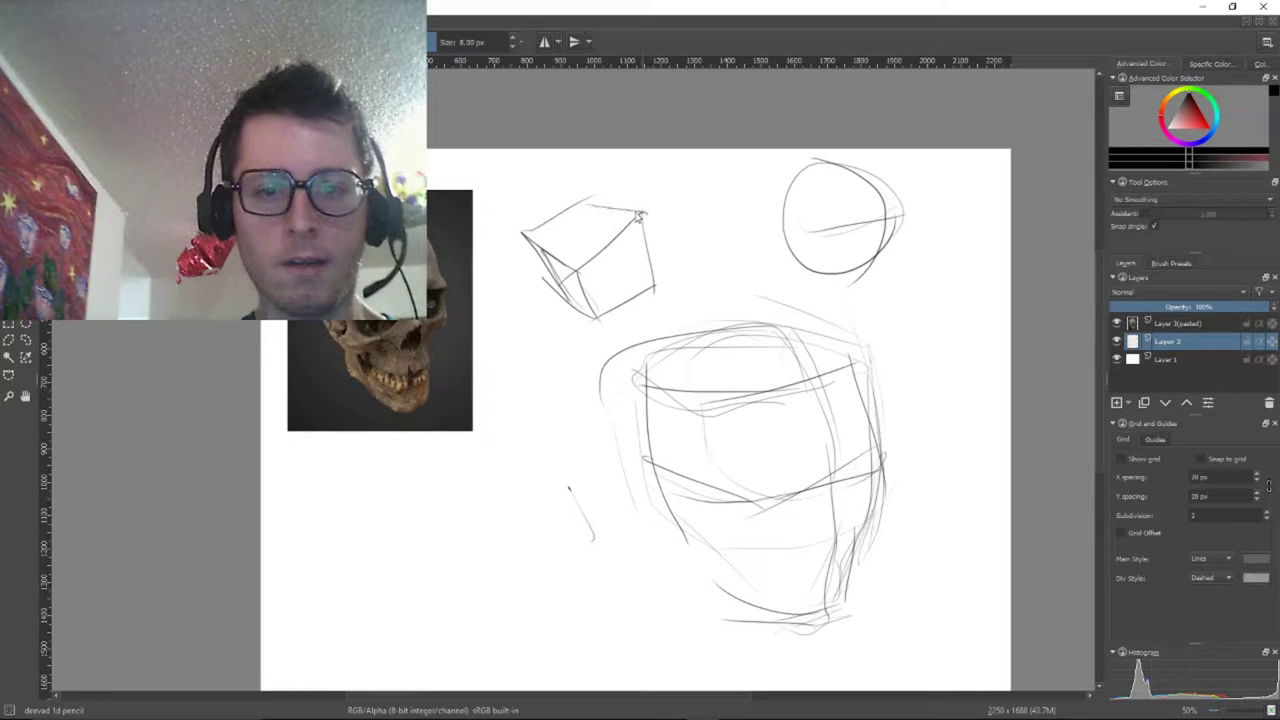
Sketch dark brow strokes at the centre and far side of the skull and reinforce the curved line from cranium to brow
left_click_drag(686, 371, 627, 267)
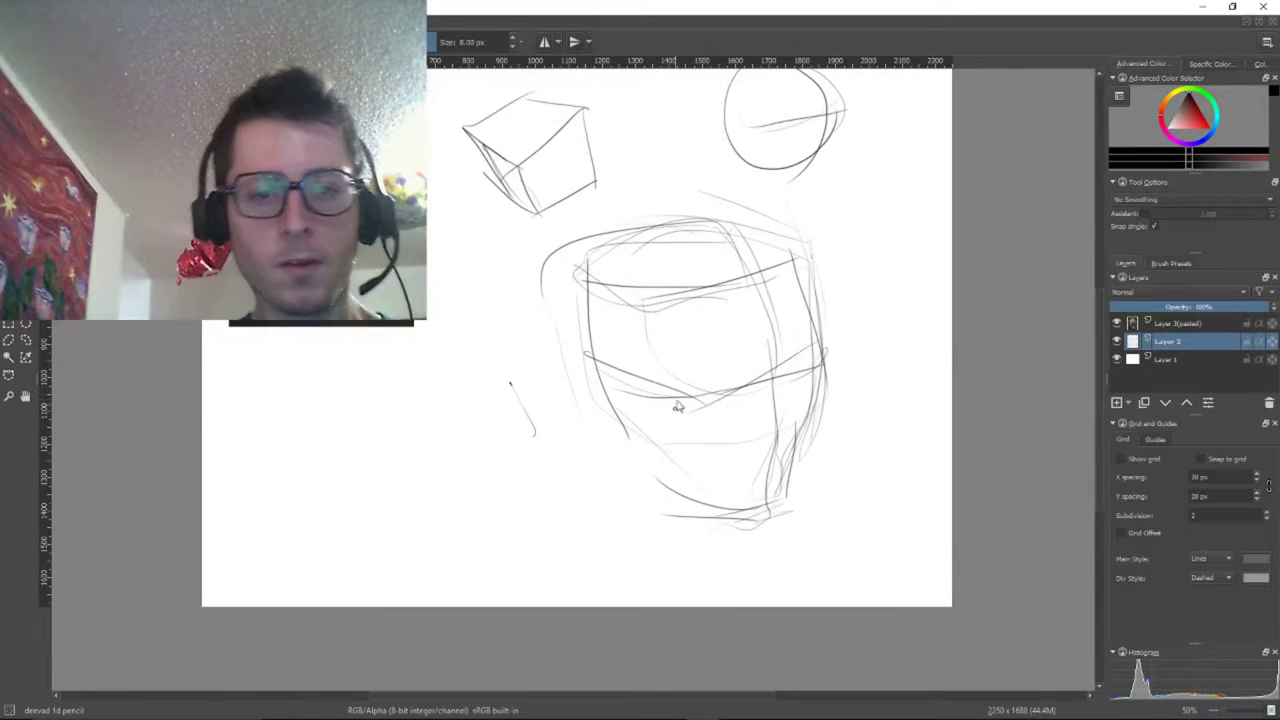
scroll(777, 410, "up", 3)
scroll(722, 367, "down", 2)
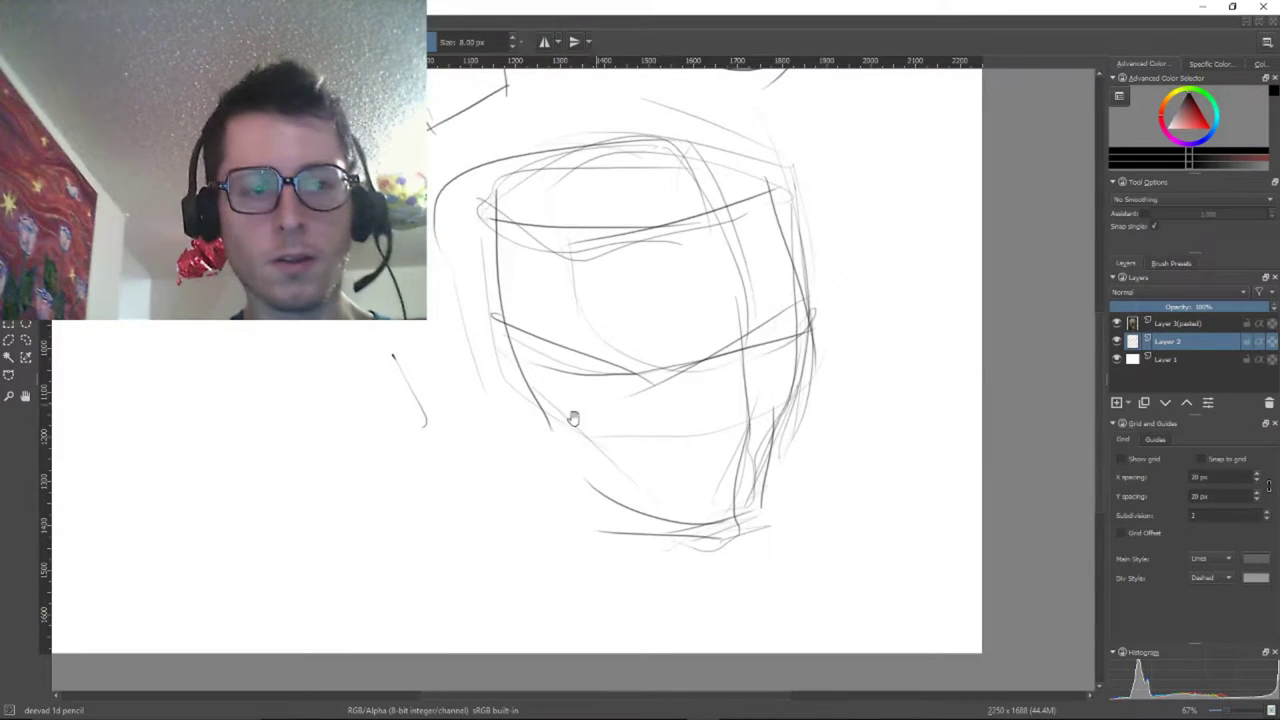
left_click_drag(573, 418, 671, 453)
mouse_move(866, 332)
left_mouse_down()
mouse_move(711, 391)
mouse_move(755, 355)
mouse_move(791, 372)
left_mouse_up()
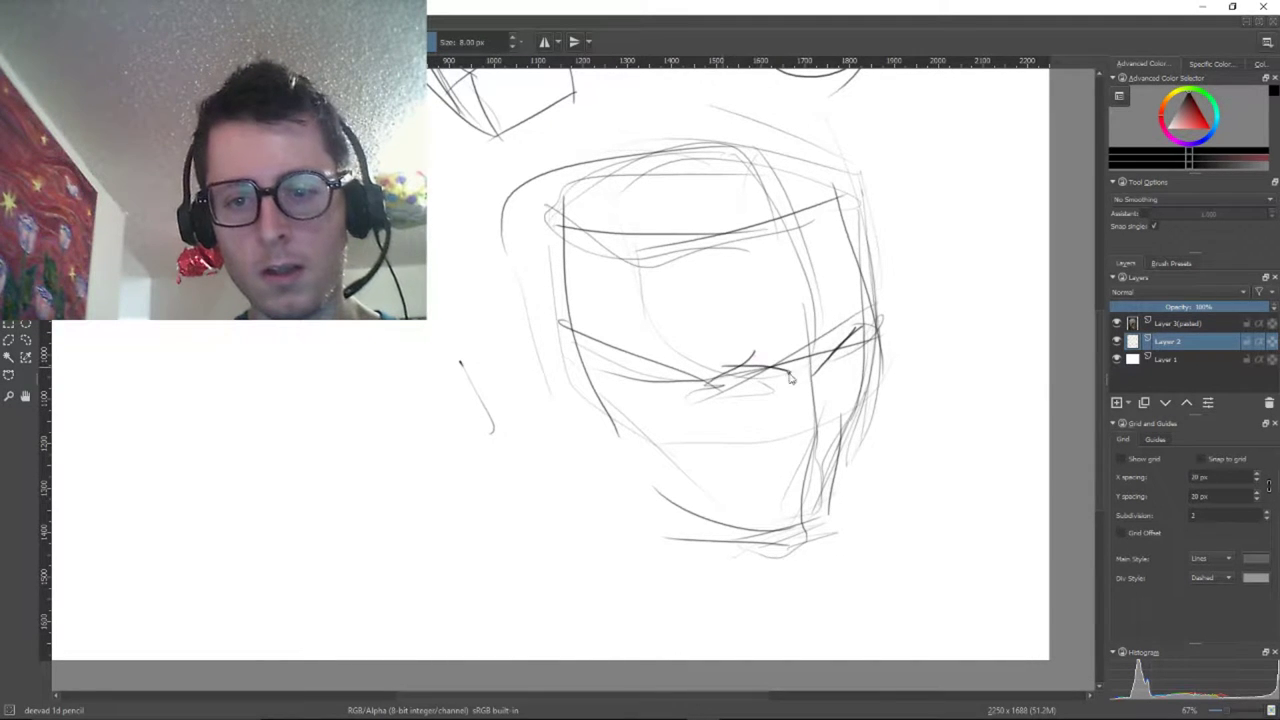
left_click_drag(598, 319, 668, 410)
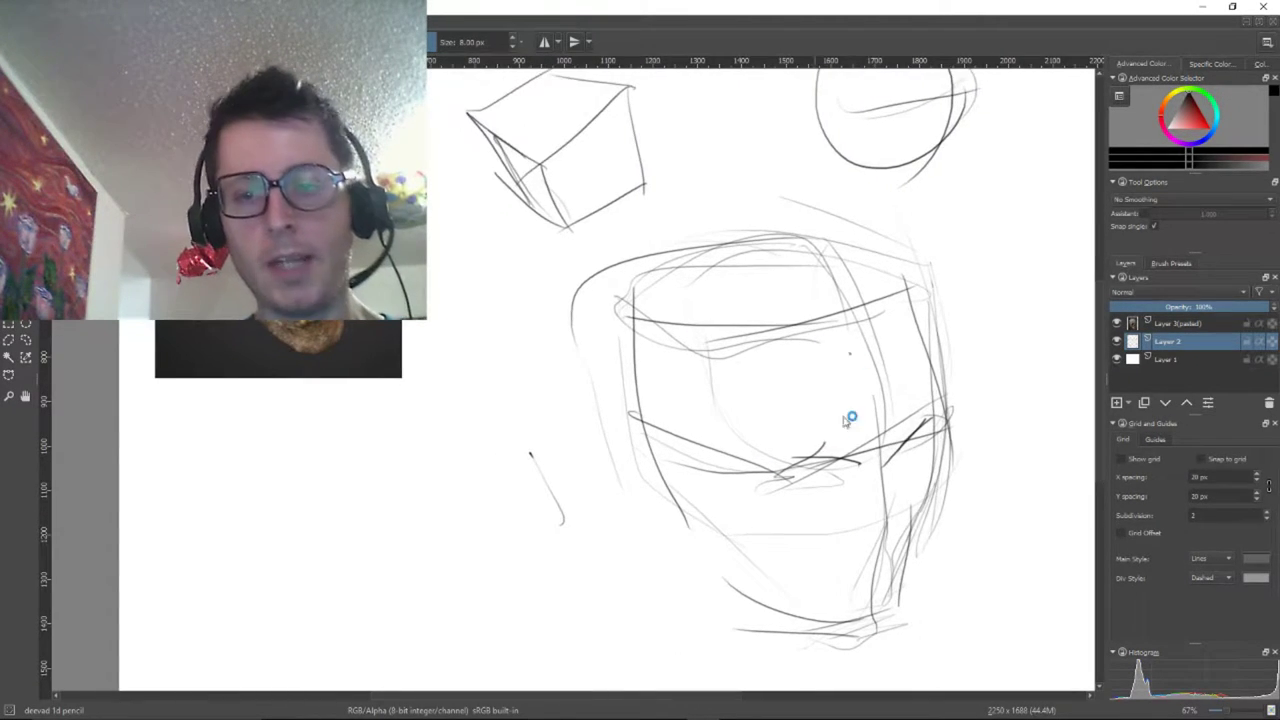
left_click_drag(808, 263, 882, 446)
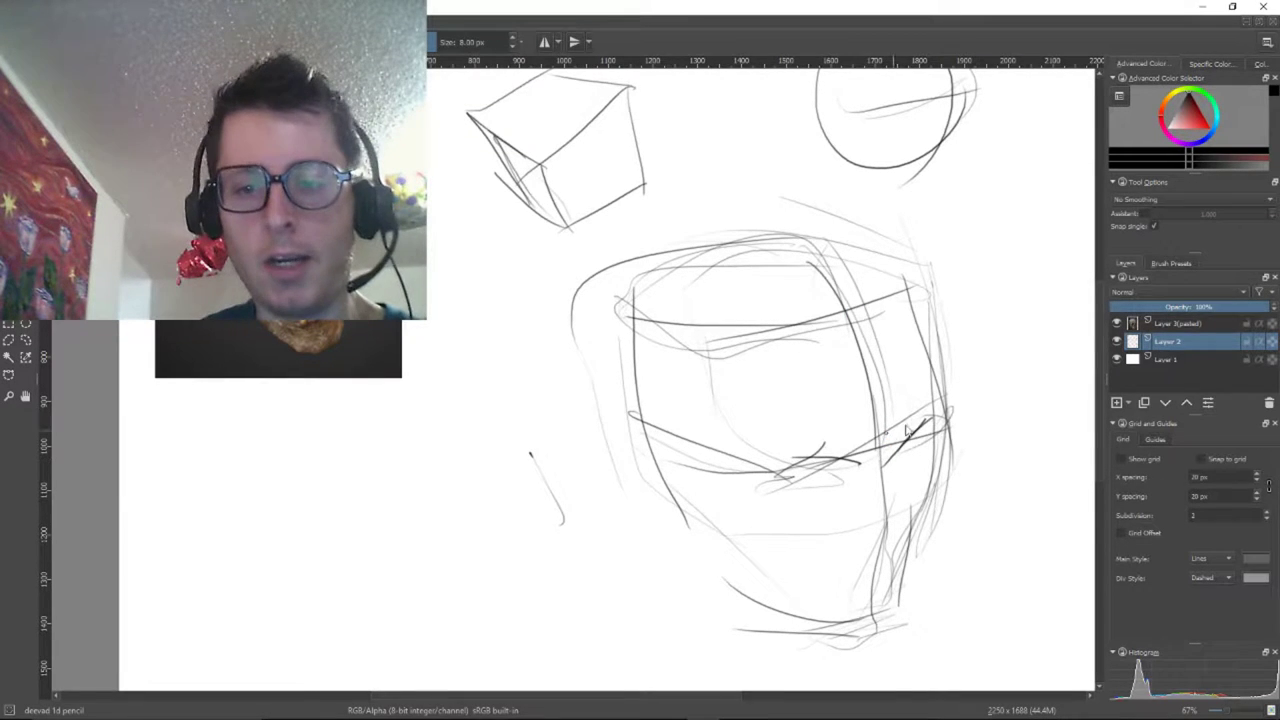
left_click_drag(910, 449, 948, 415)
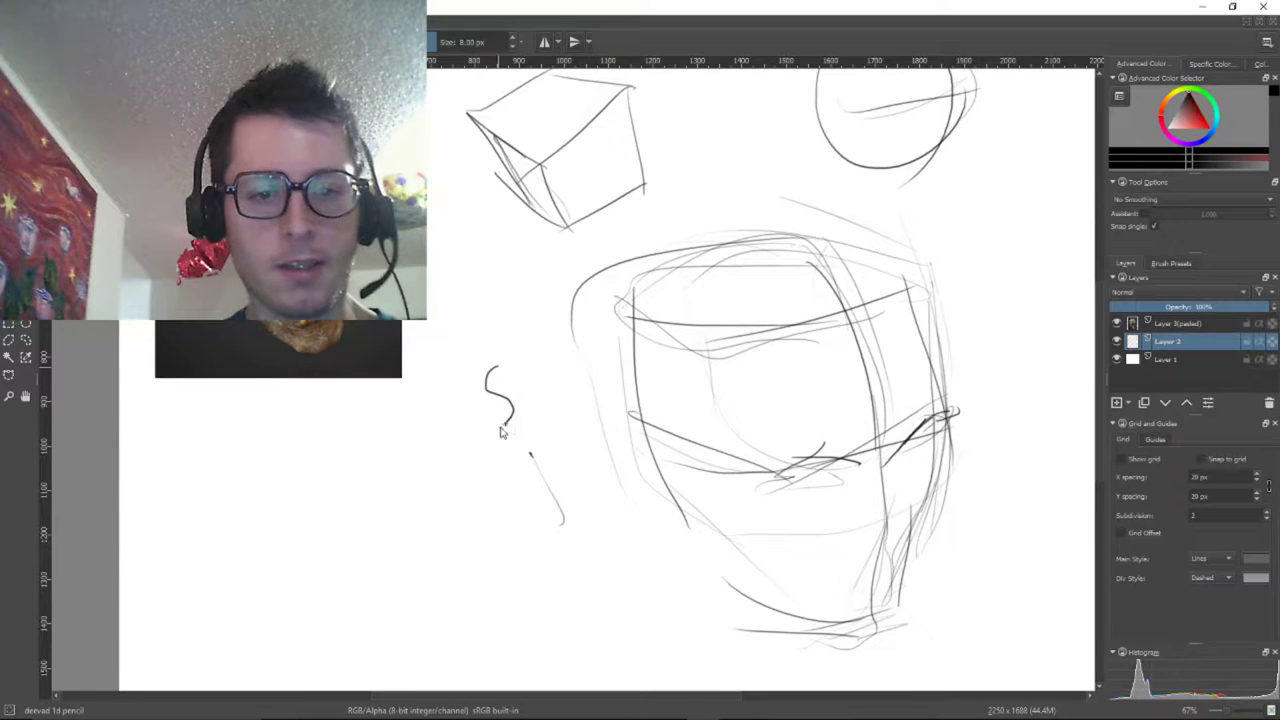
Draw a wavy vertical line beside the skull sketch and undo it
left_click_drag(505, 465, 491, 518)
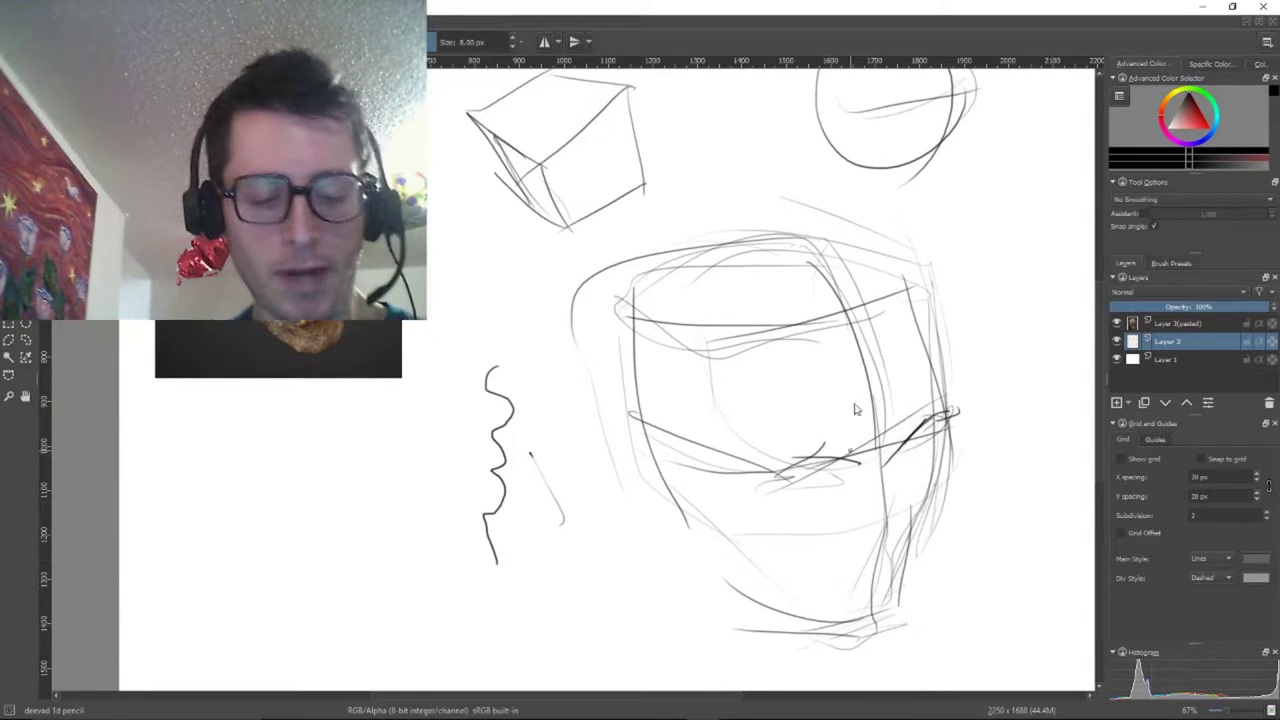
key("ctrl+z")
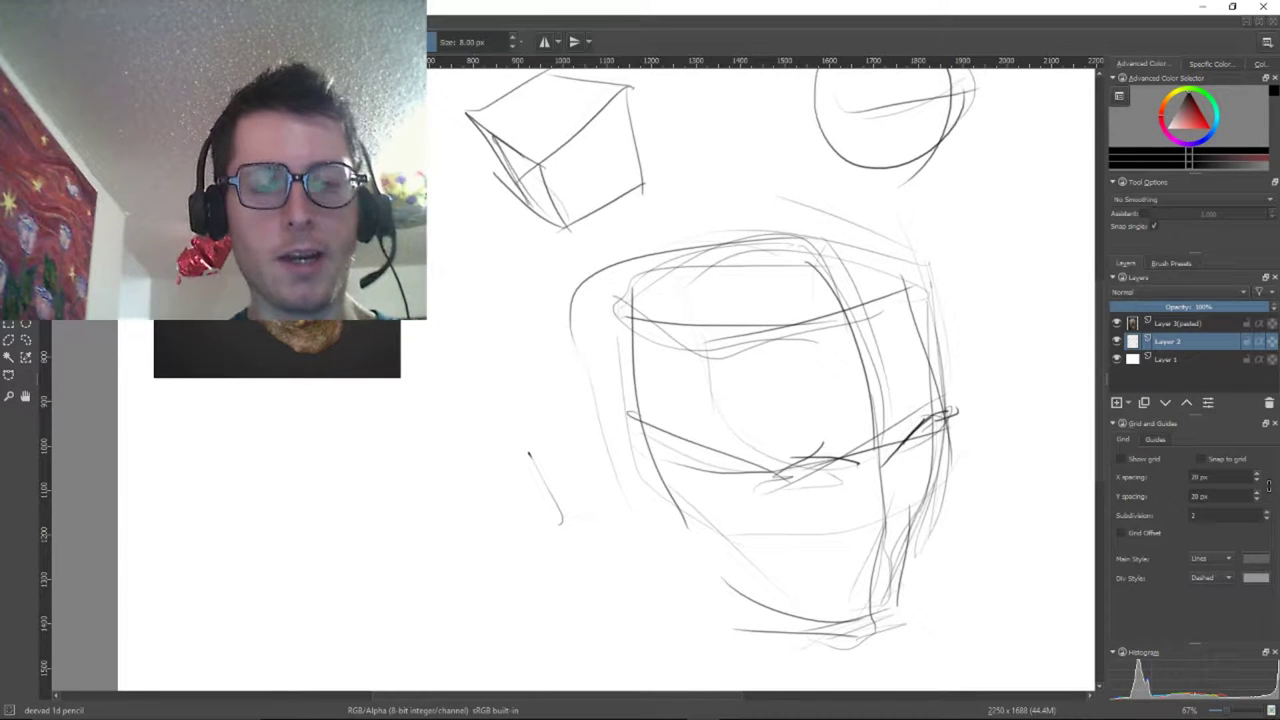
Set the brush colour to red and move the pasted skull reference layer beneath the sketch layer, keeping the sketch layer active
scroll(438, 276, "up", 3)
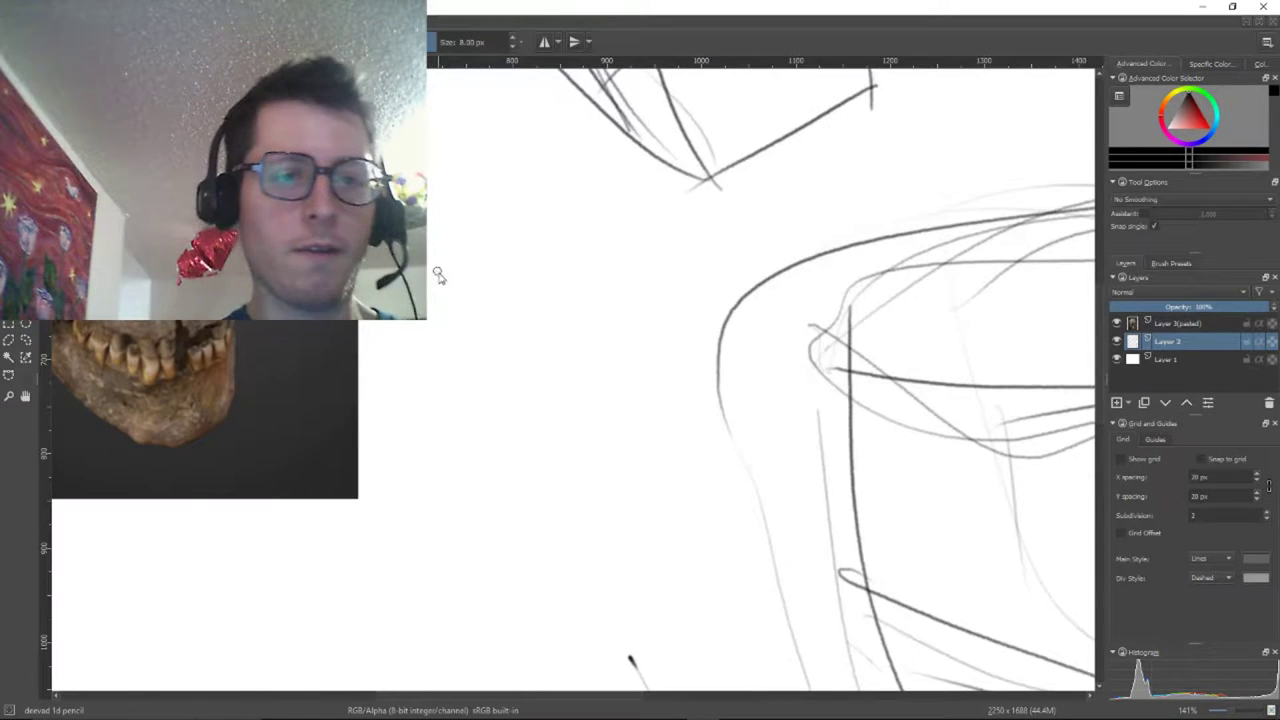
left_click_drag(495, 332, 934, 516)
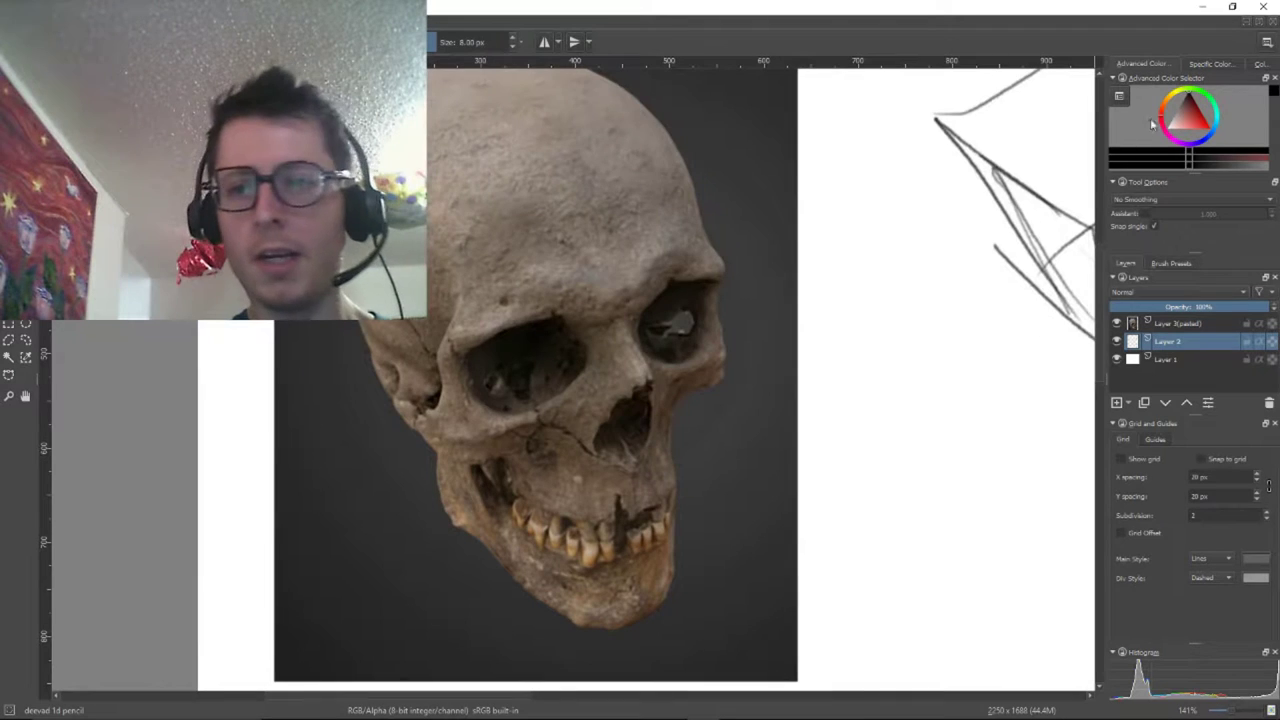
left_click(1204, 132)
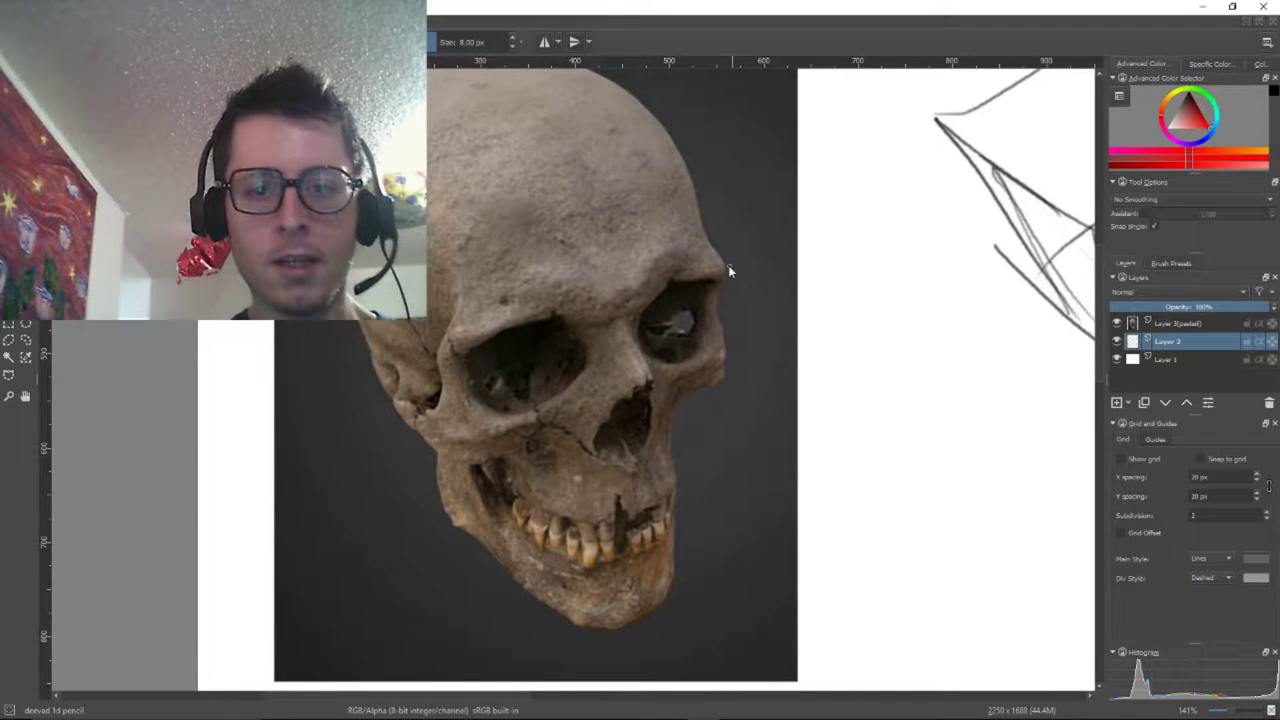
left_click_drag(607, 330, 657, 373)
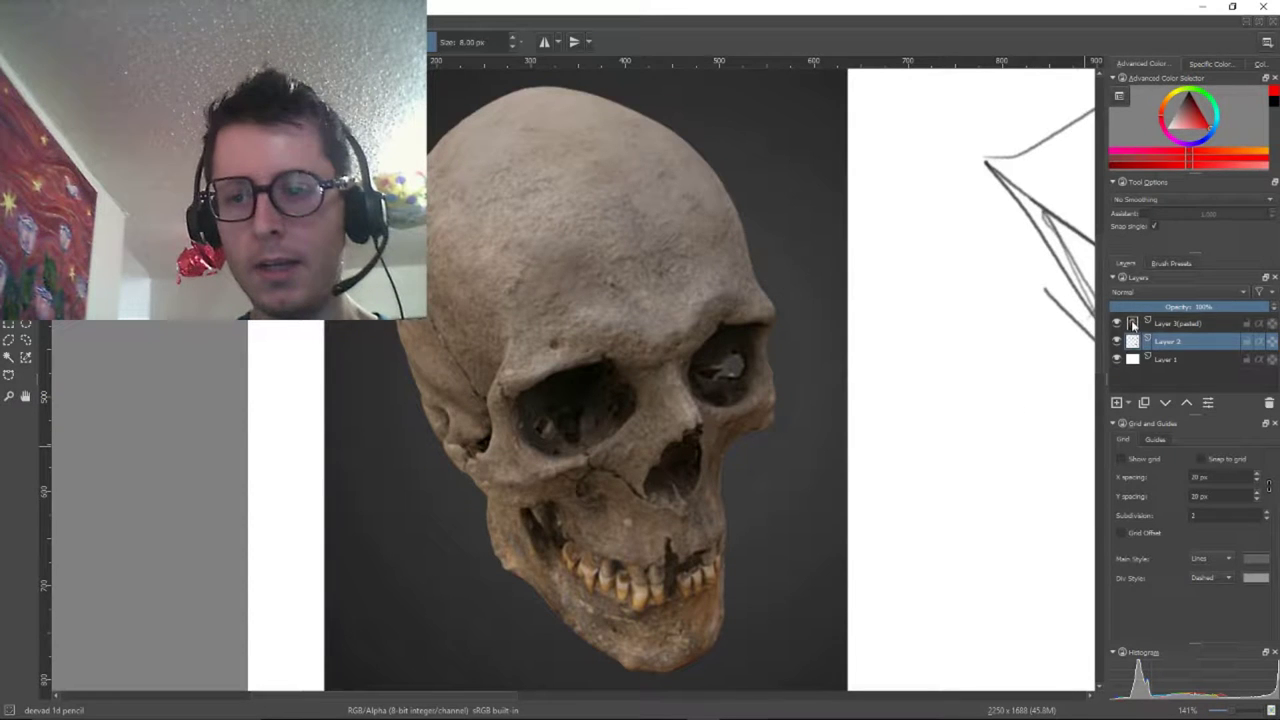
left_click_drag(1133, 325, 1133, 364)
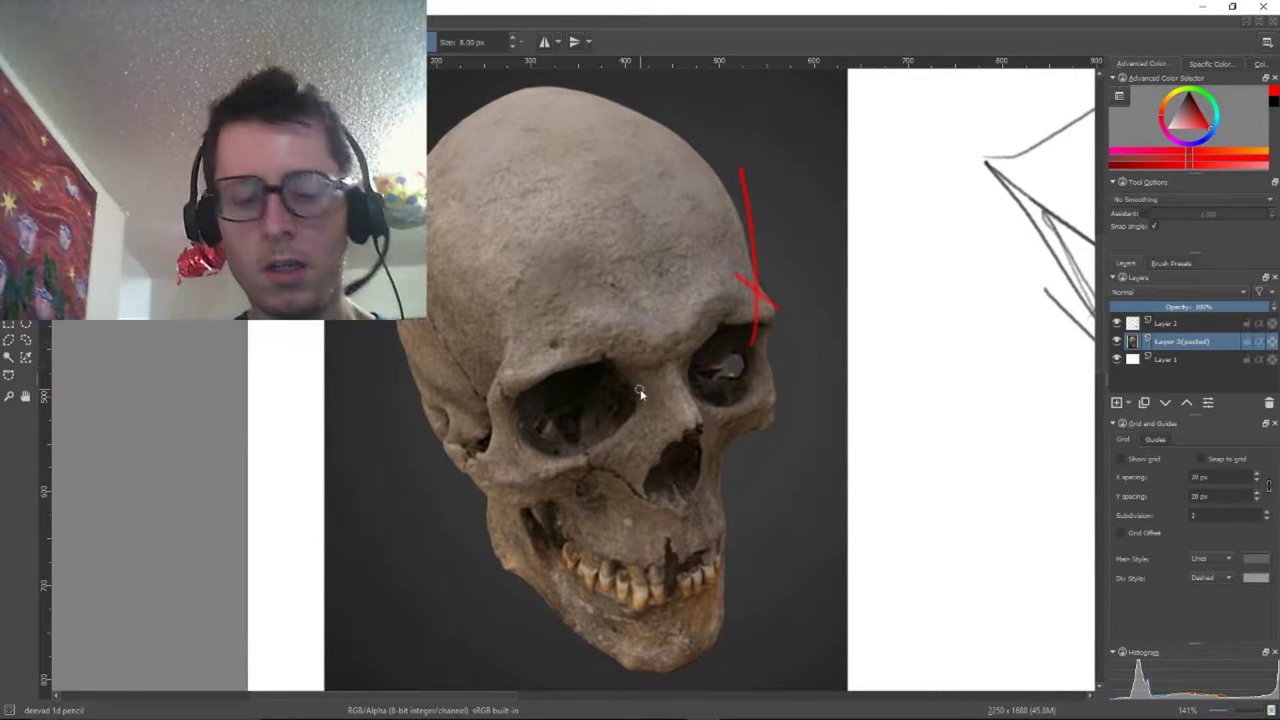
left_click(1135, 325)
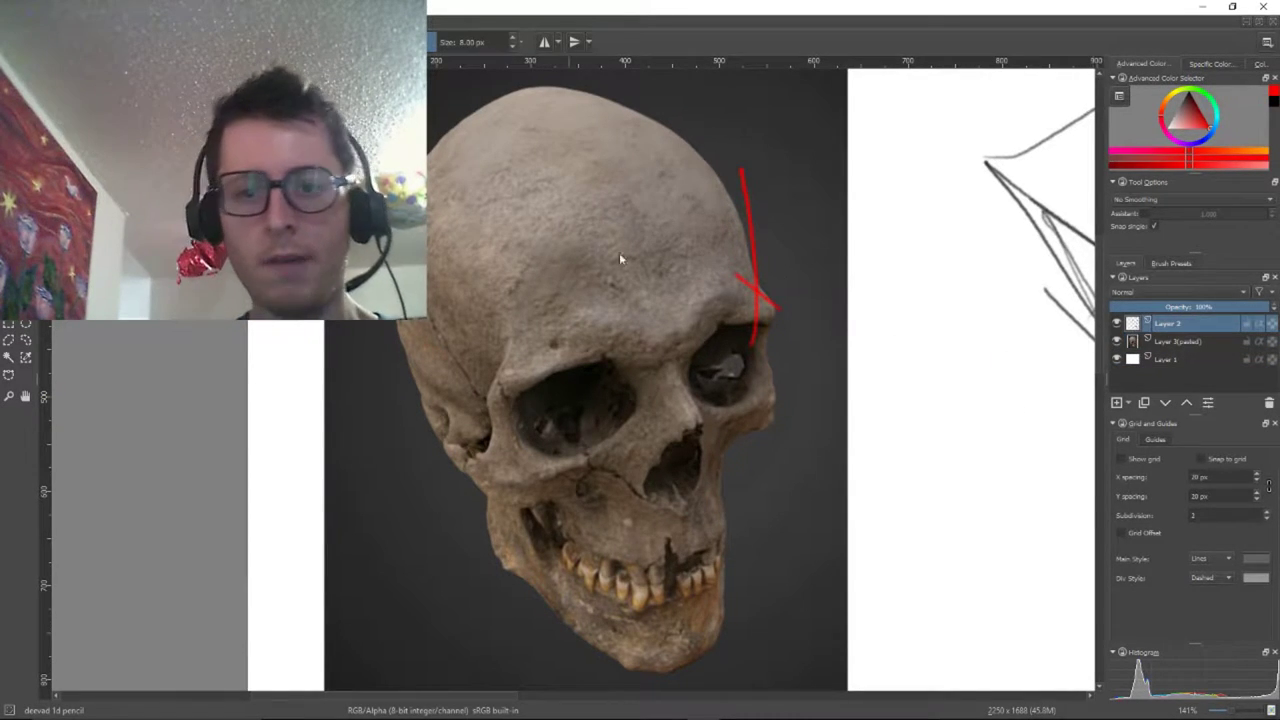
Trace the skull reference in red, marking the cranium's circle, both brow ridges and the plane lines running up the forehead
left_click_drag(677, 143, 430, 155)
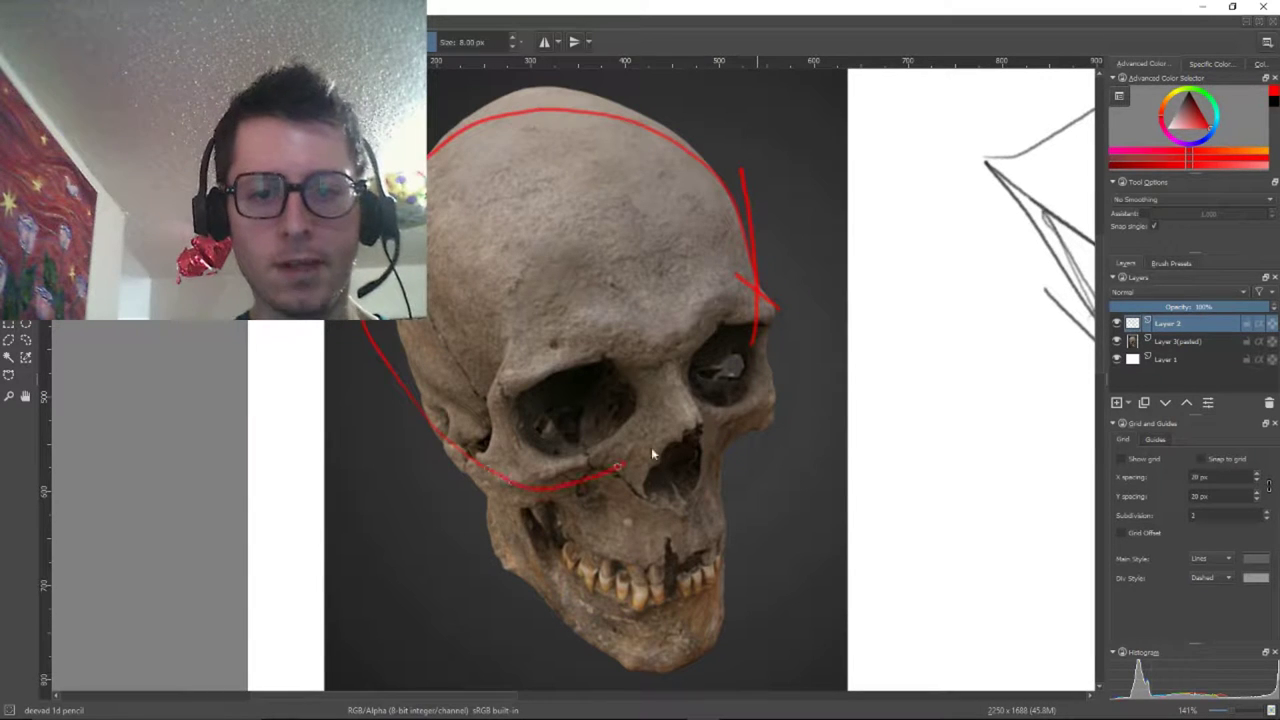
left_click_drag(652, 455, 710, 302)
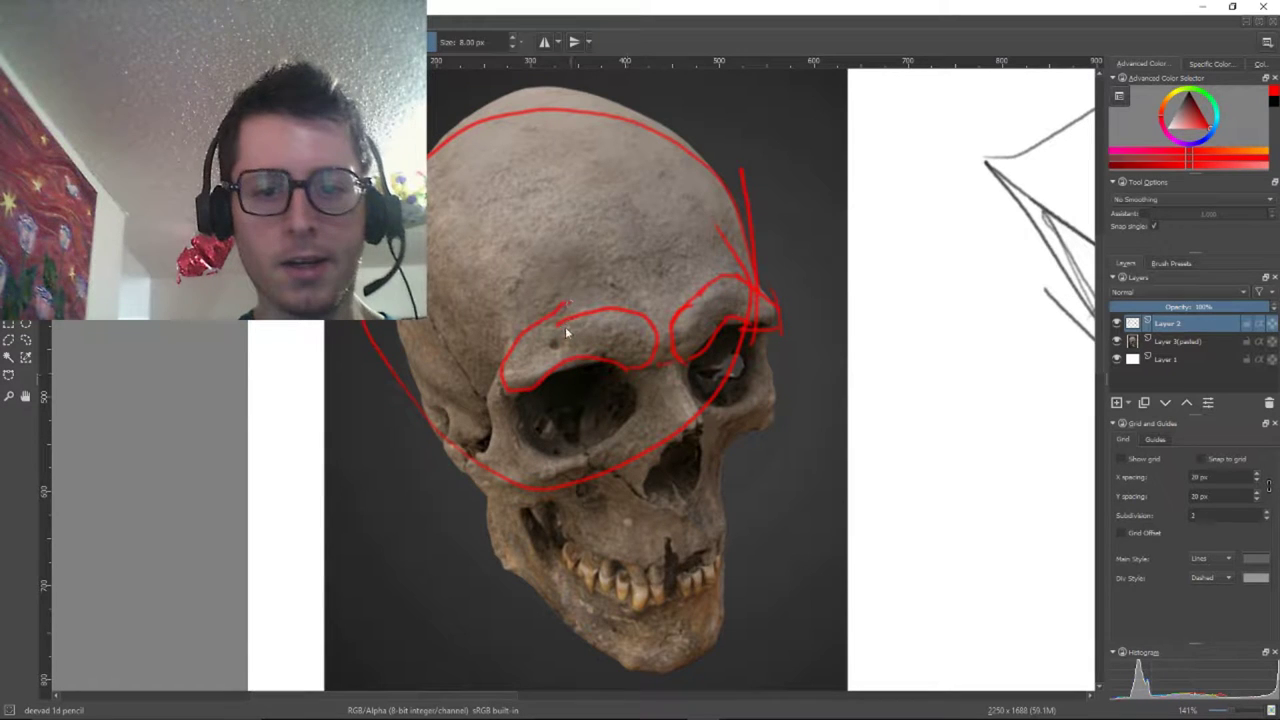
left_click_drag(566, 333, 635, 338)
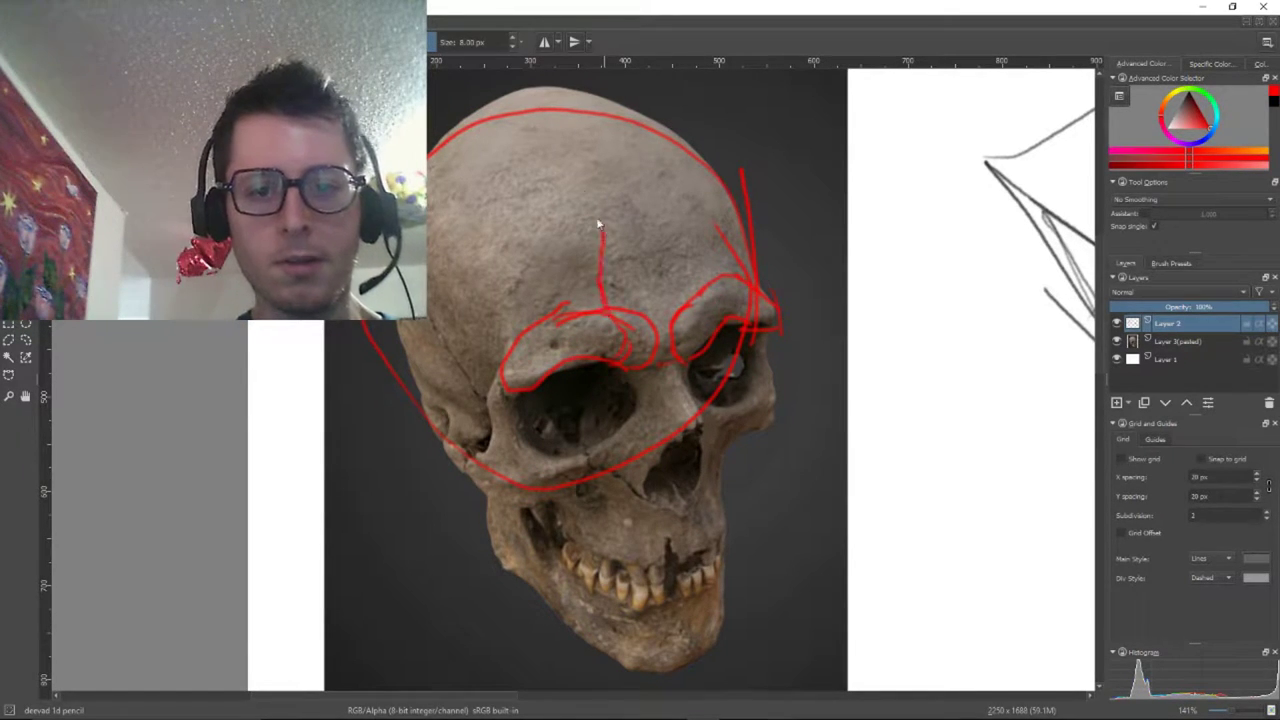
left_click_drag(600, 230, 535, 145)
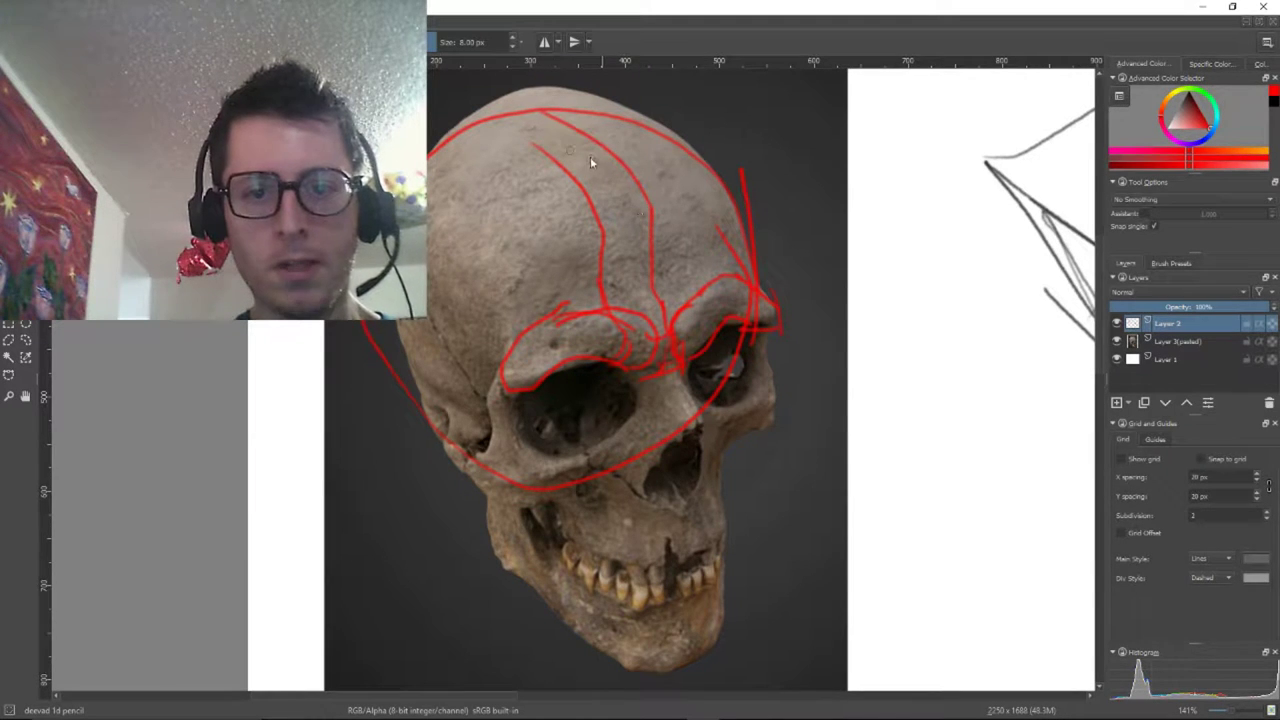
left_click_drag(590, 162, 647, 231)
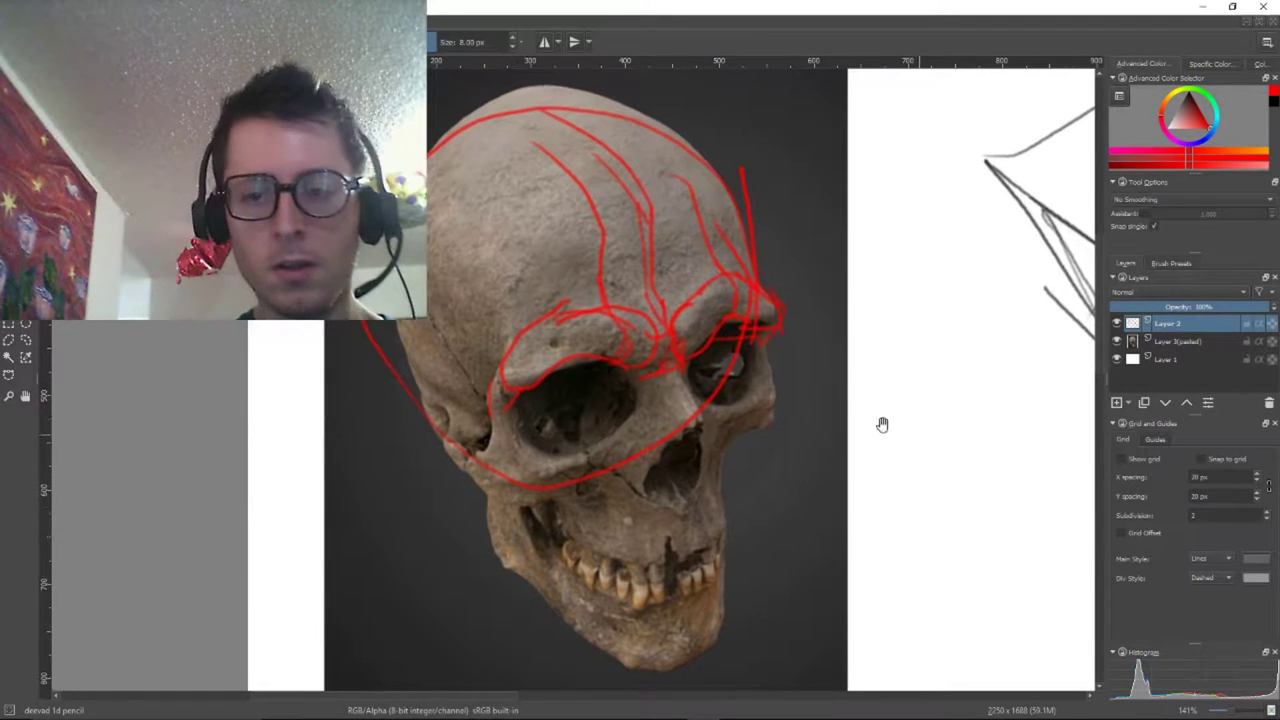
Draw the cranium's rounded contour on the skull sketch in black and add the angular outline of the far brow and nose bridge
mouse_move(883, 423)
left_mouse_down()
mouse_move(680, 434)
mouse_move(674, 466)
left_mouse_up()
scroll(606, 473, "down", 2)
scroll(606, 471, "down", 1)
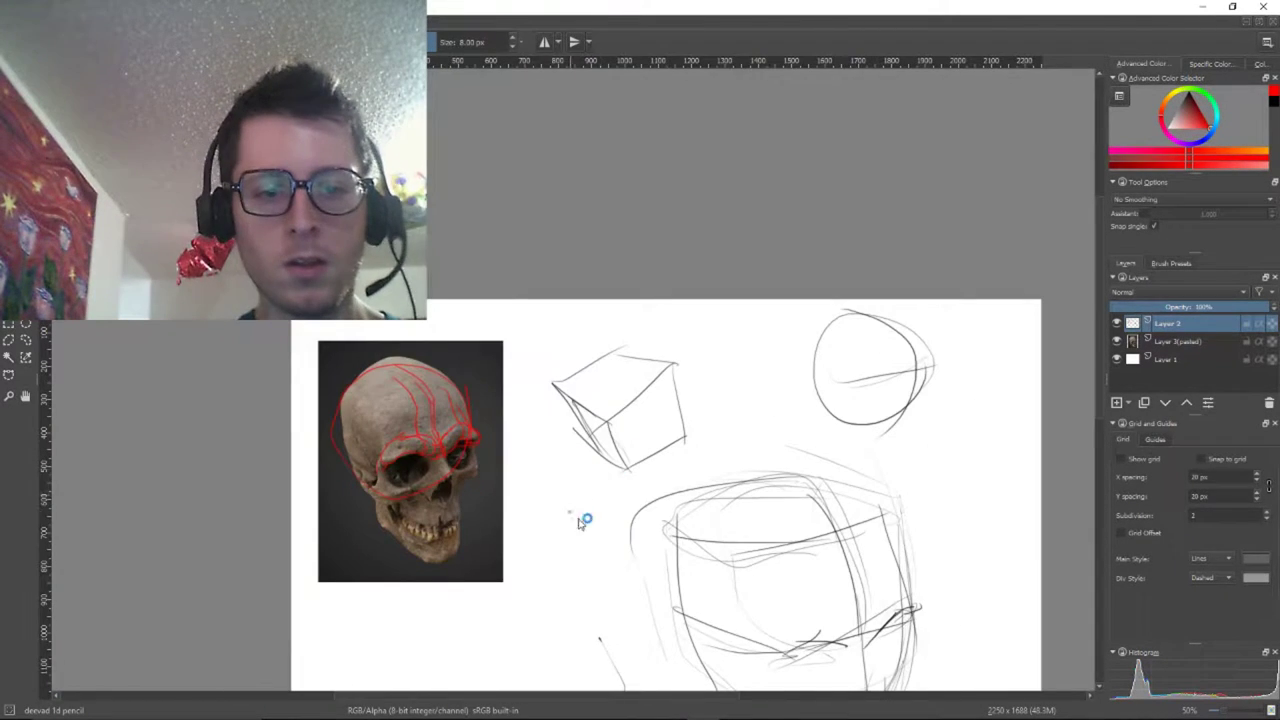
left_click_drag(553, 497, 552, 391)
scroll(510, 403, "up", 2)
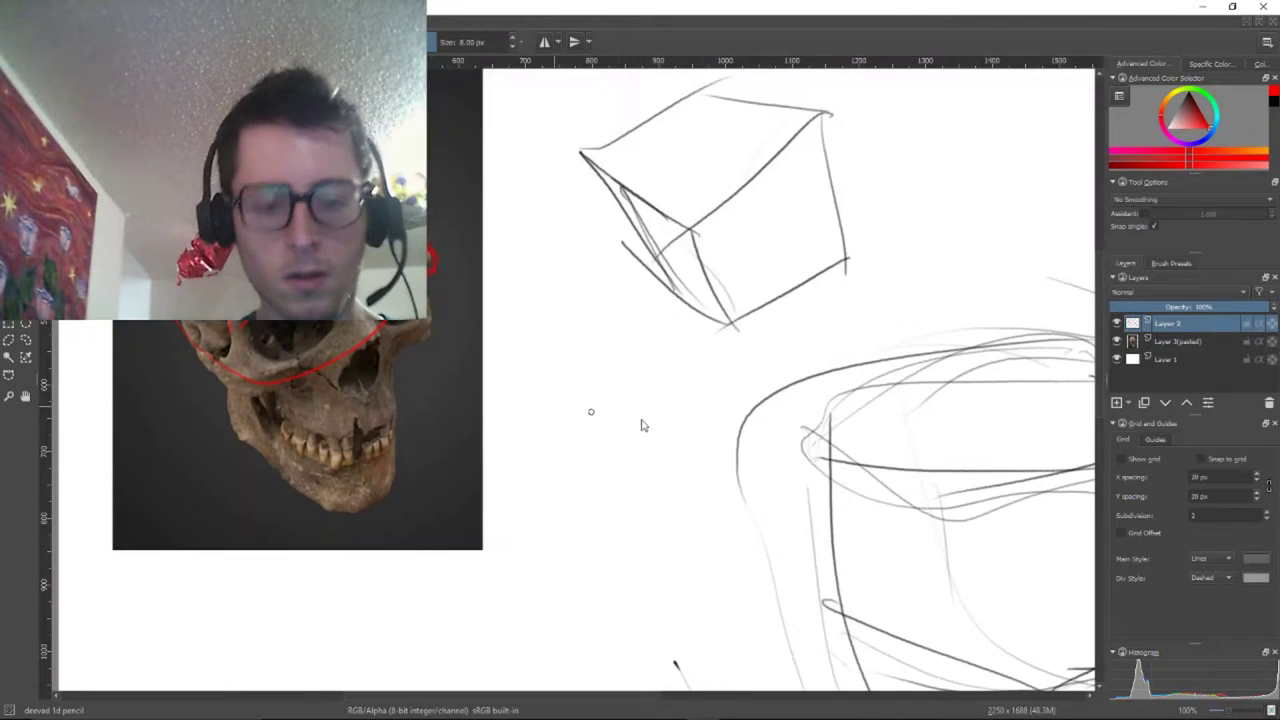
scroll(486, 371, "down", 5)
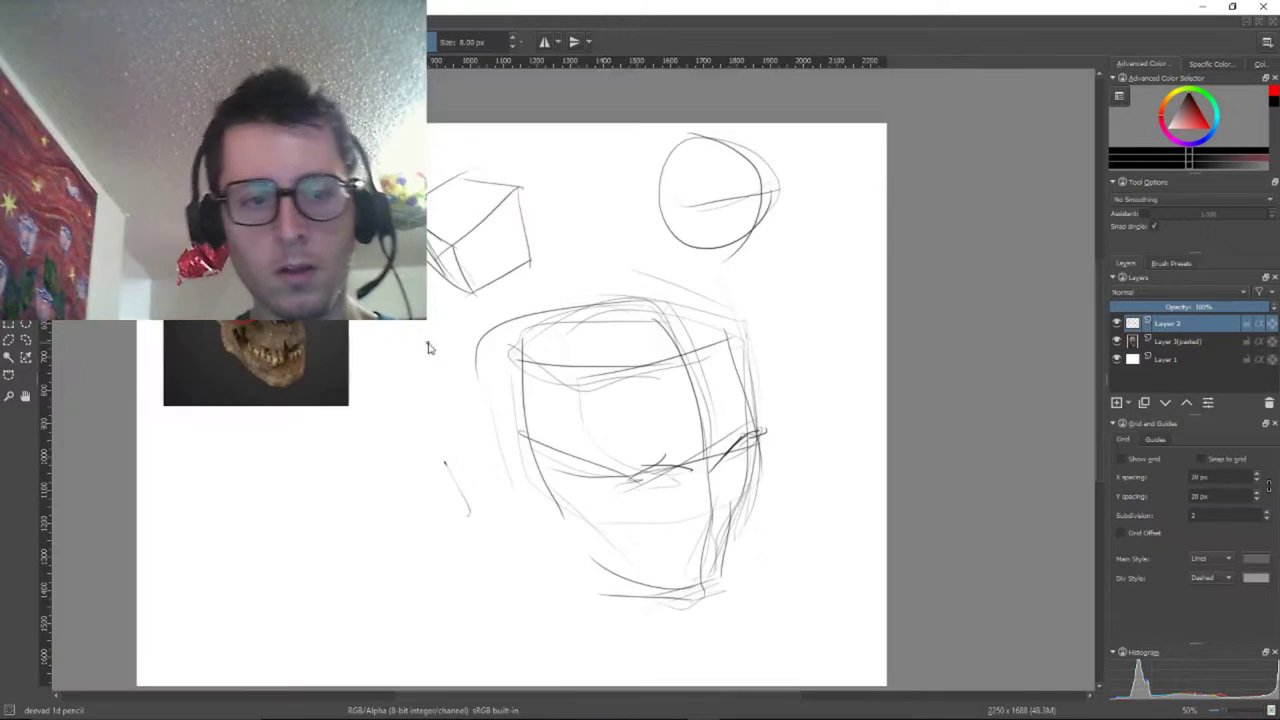
scroll(508, 327, "up", 3)
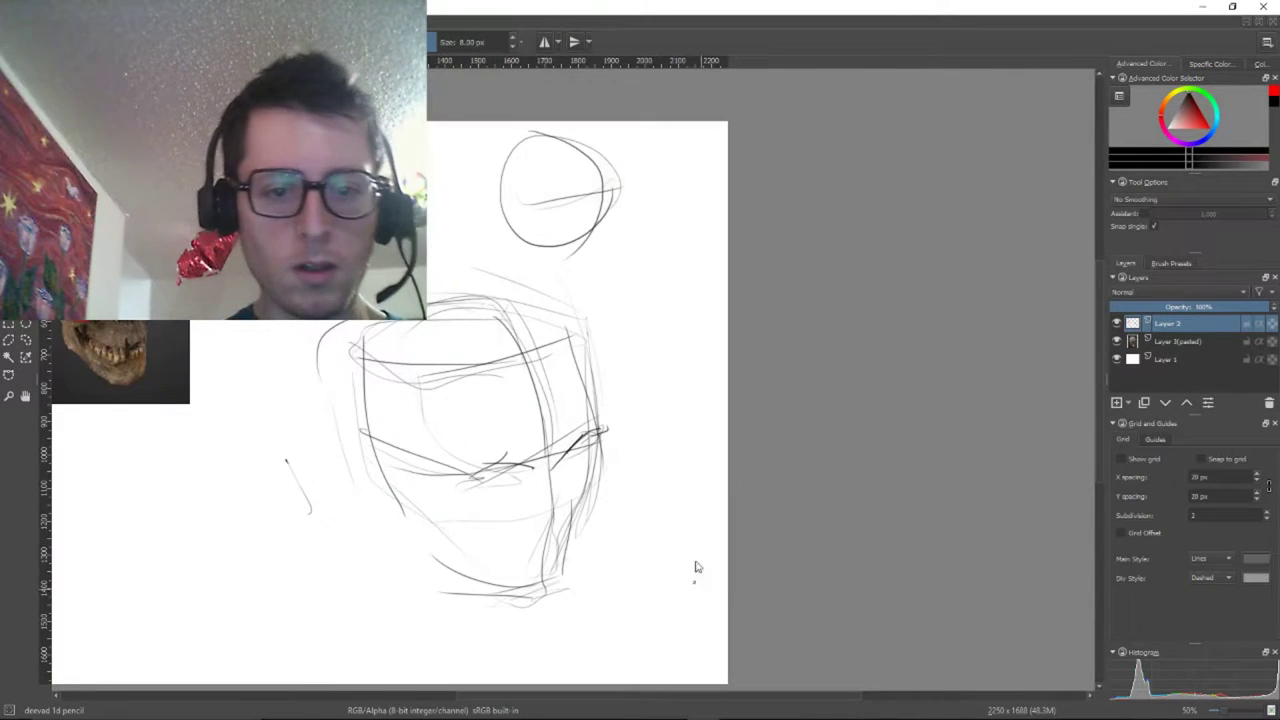
mouse_move(540, 457)
left_mouse_down()
mouse_move(660, 357)
mouse_move(655, 269)
left_mouse_up()
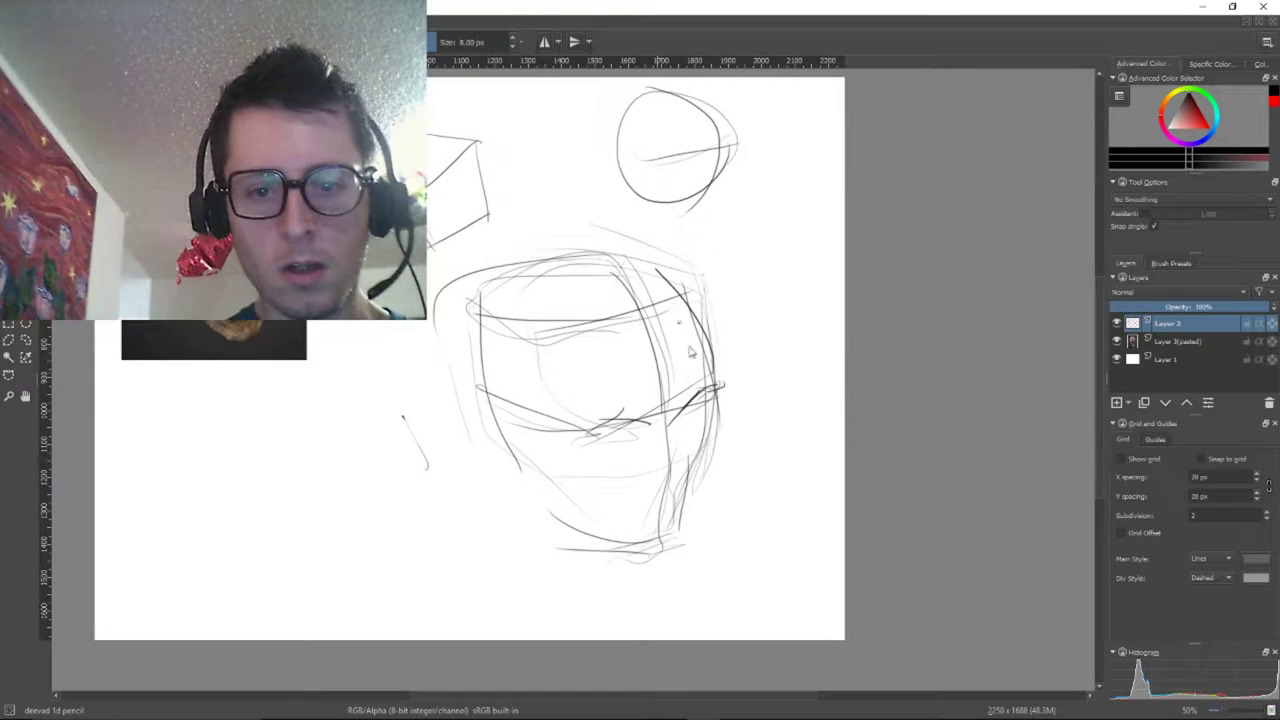
left_click_drag(701, 352, 586, 273)
mouse_move(717, 354)
left_mouse_down()
mouse_move(514, 314)
mouse_move(602, 432)
mouse_move(704, 386)
mouse_move(672, 440)
mouse_move(621, 413)
mouse_move(637, 432)
mouse_move(698, 400)
mouse_move(661, 433)
mouse_move(717, 388)
mouse_move(699, 314)
left_mouse_up()
mouse_move(718, 388)
left_mouse_down()
mouse_move(687, 406)
mouse_move(687, 448)
mouse_move(650, 455)
left_mouse_up()
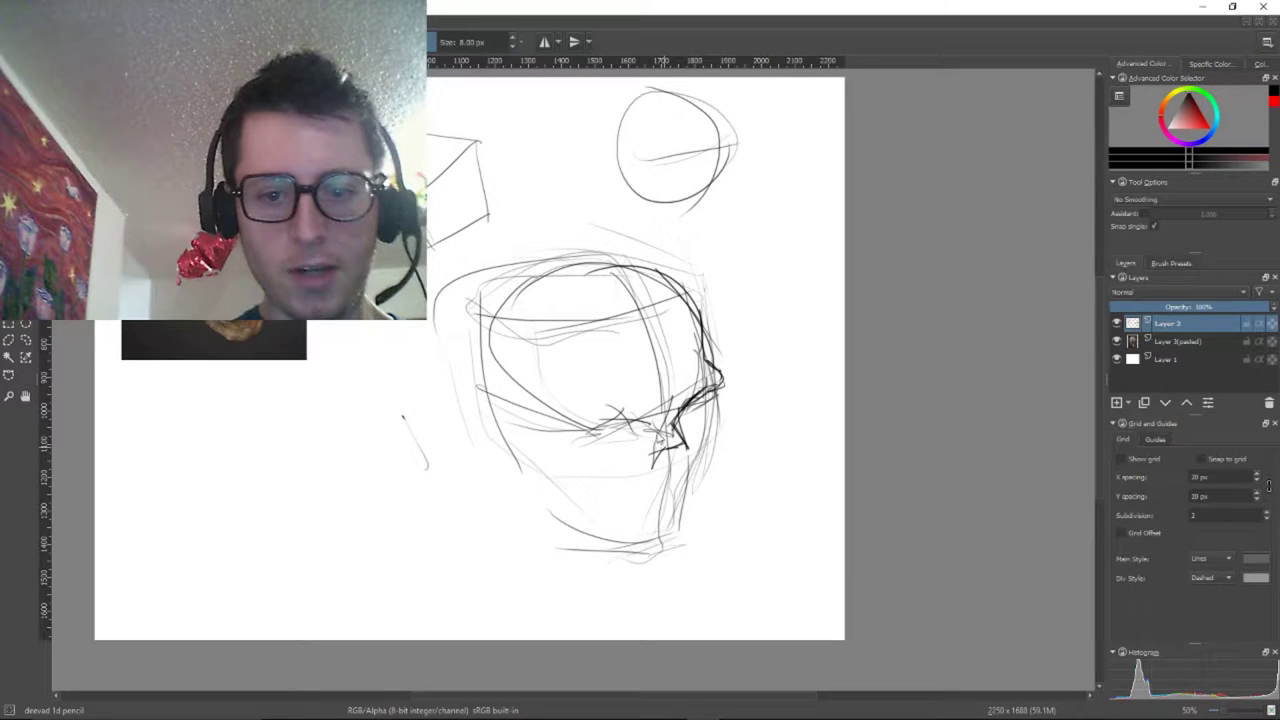
Trace the nose in red on the skull reference, marking the nasal bridge planes and the edges of the nasal opening
scroll(648, 448, "up", 1)
scroll(437, 471, "down", 2)
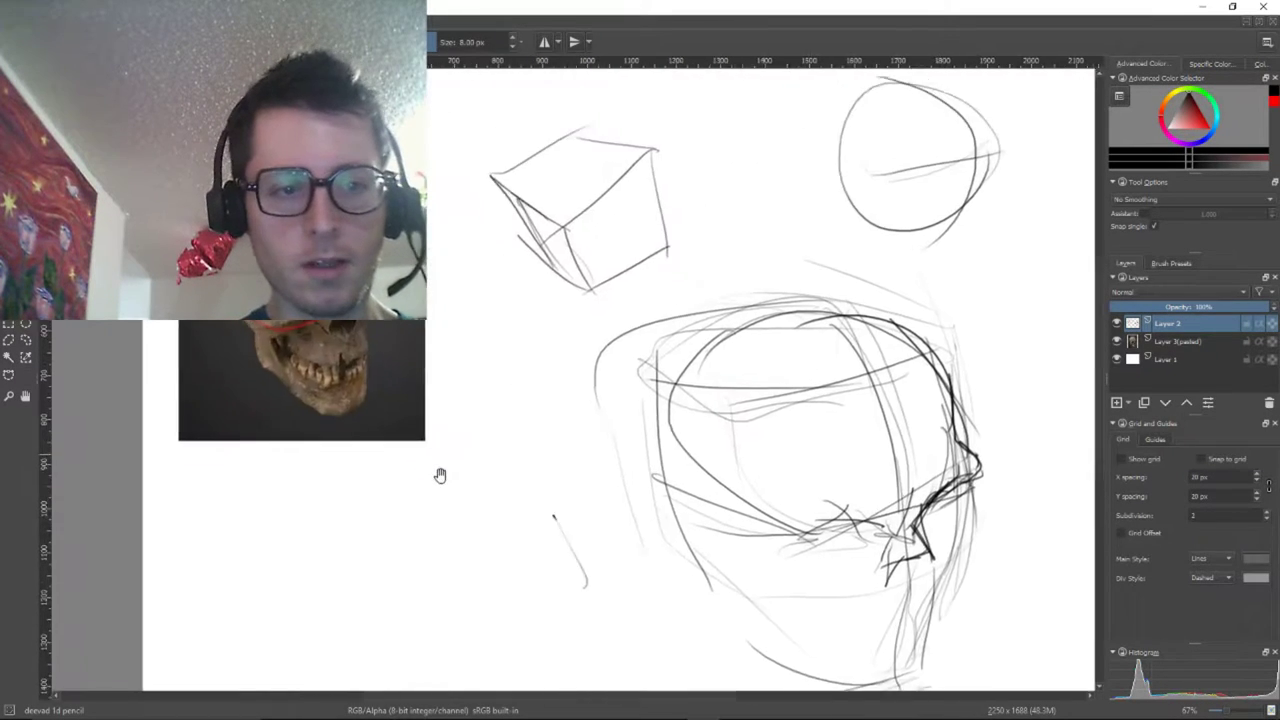
scroll(389, 449, "up", 6)
left_click_drag(479, 367, 746, 552)
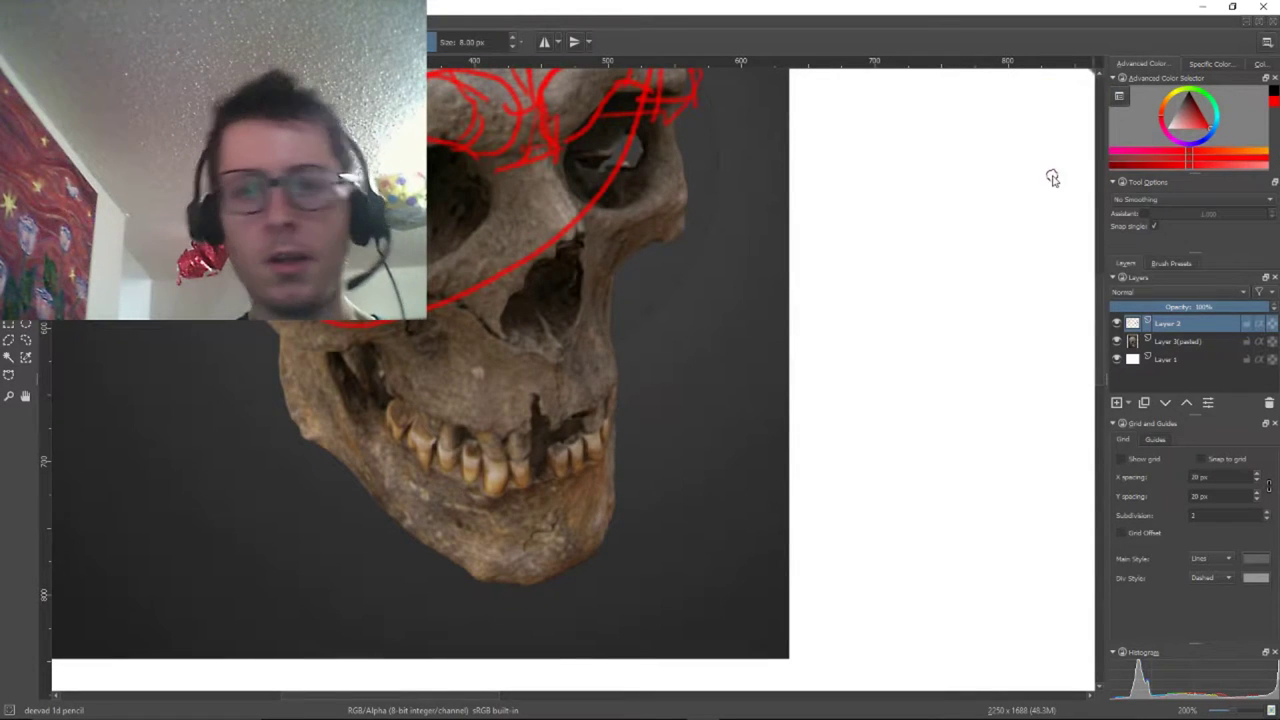
scroll(1049, 177, "down", 4)
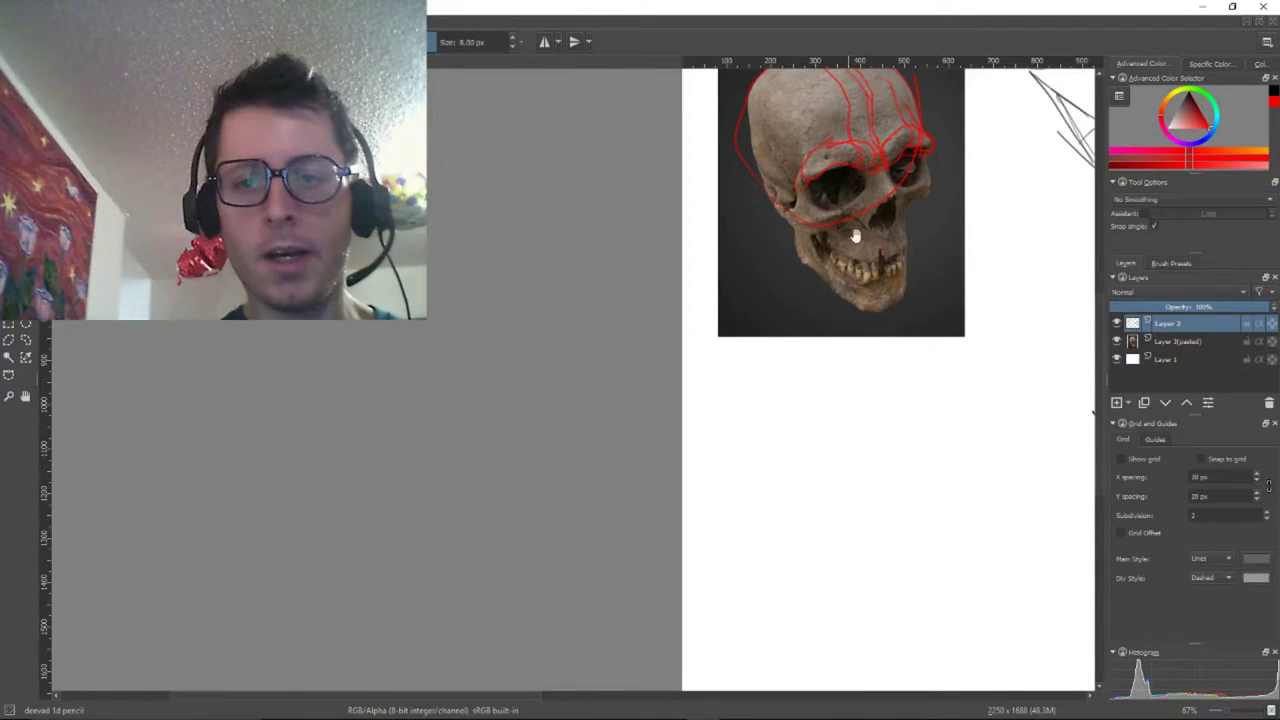
scroll(850, 222, "down", 1)
scroll(778, 297, "up", 5)
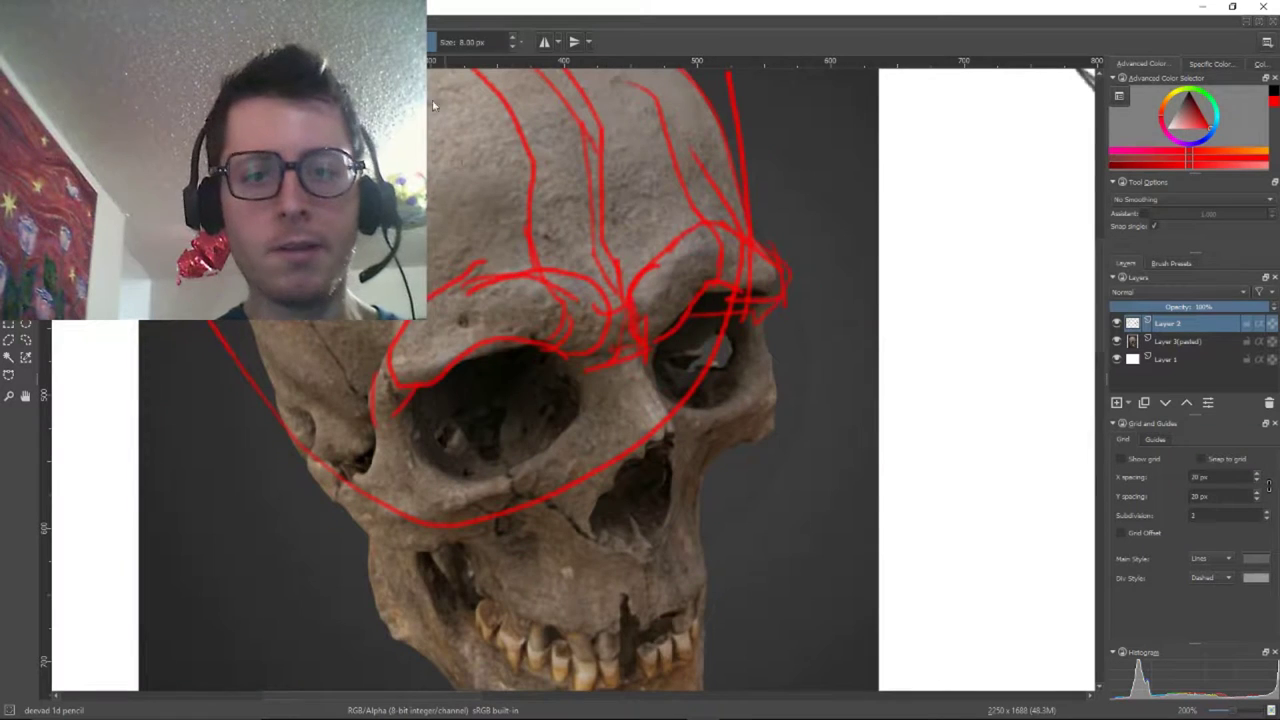
left_click_drag(521, 225, 582, 313)
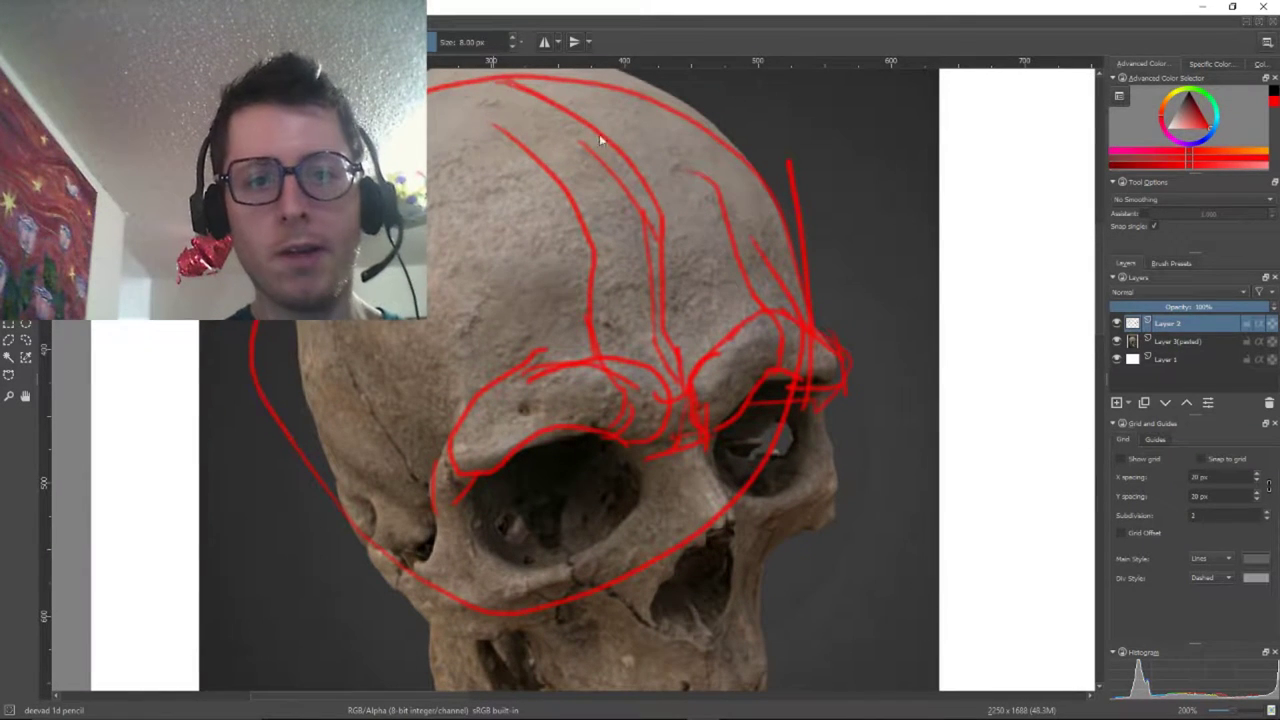
mouse_move(700, 441)
left_mouse_down()
mouse_move(740, 517)
mouse_move(715, 523)
mouse_move(680, 453)
left_mouse_up()
mouse_move(730, 496)
left_mouse_down()
mouse_move(678, 455)
mouse_move(667, 493)
mouse_move(658, 468)
mouse_move(675, 456)
mouse_move(601, 568)
left_mouse_up()
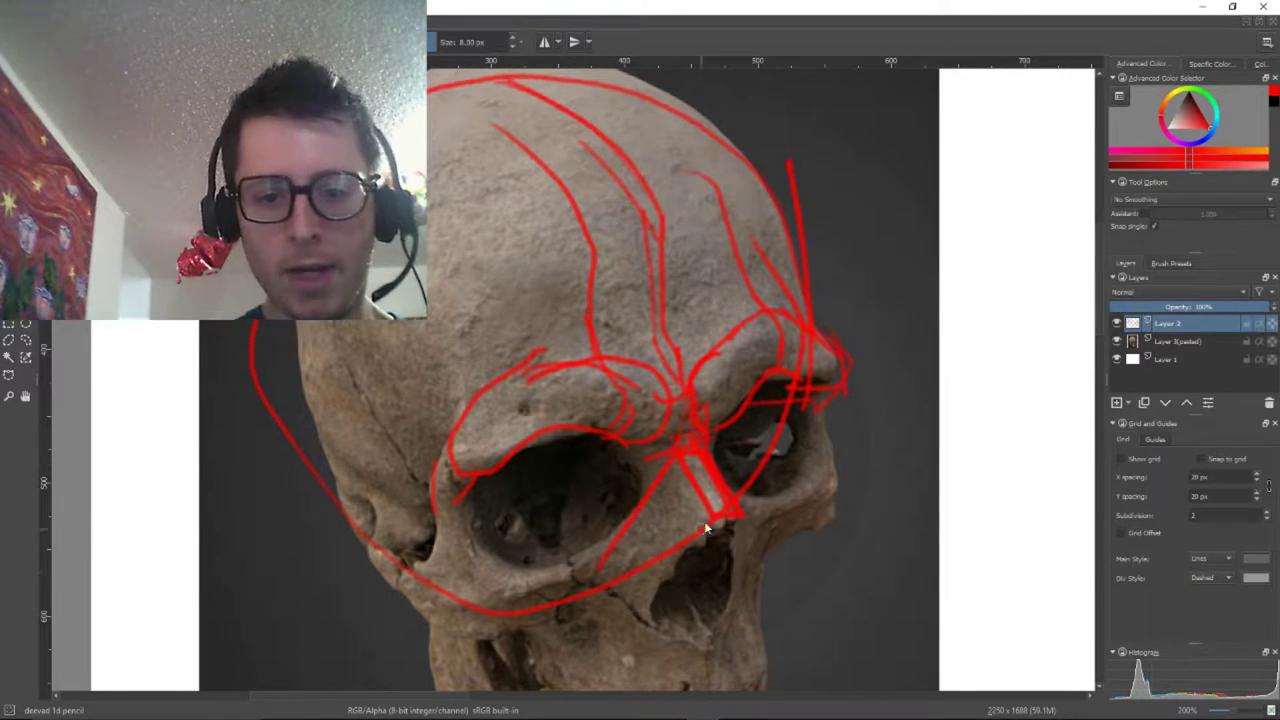
left_click_drag(728, 512, 652, 608)
left_click_drag(740, 514, 737, 598)
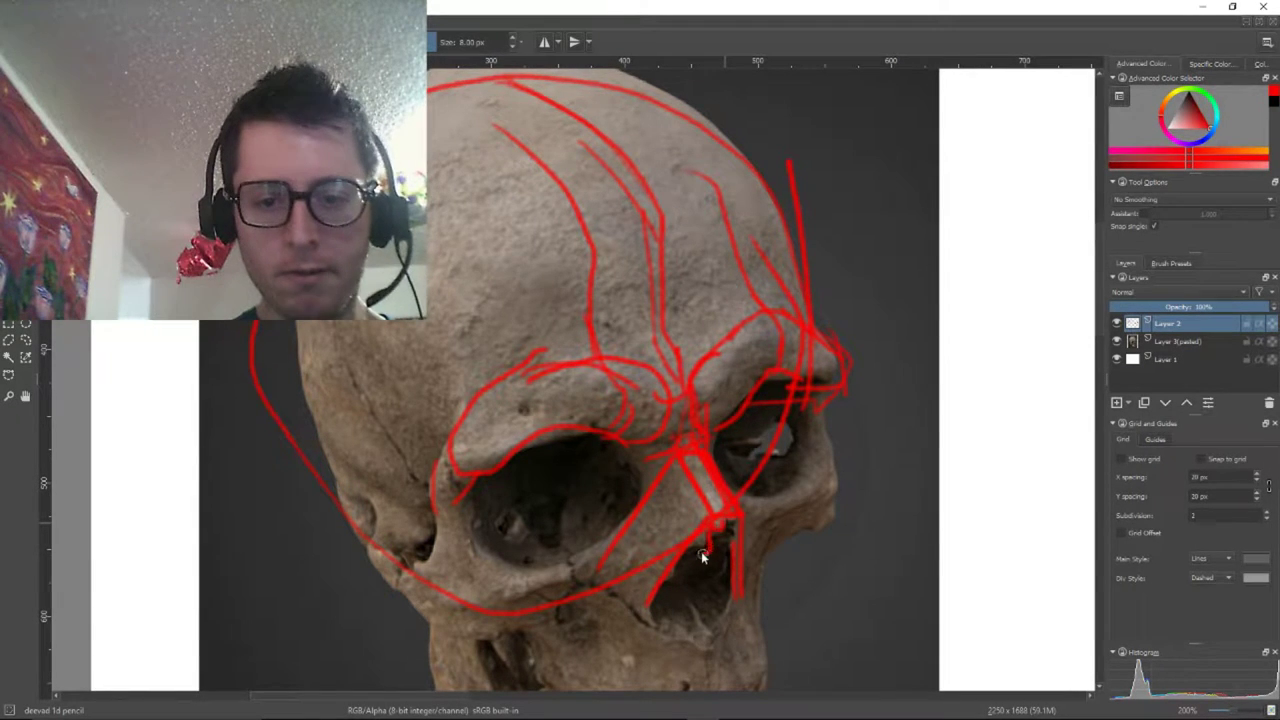
key("ctrl+z")
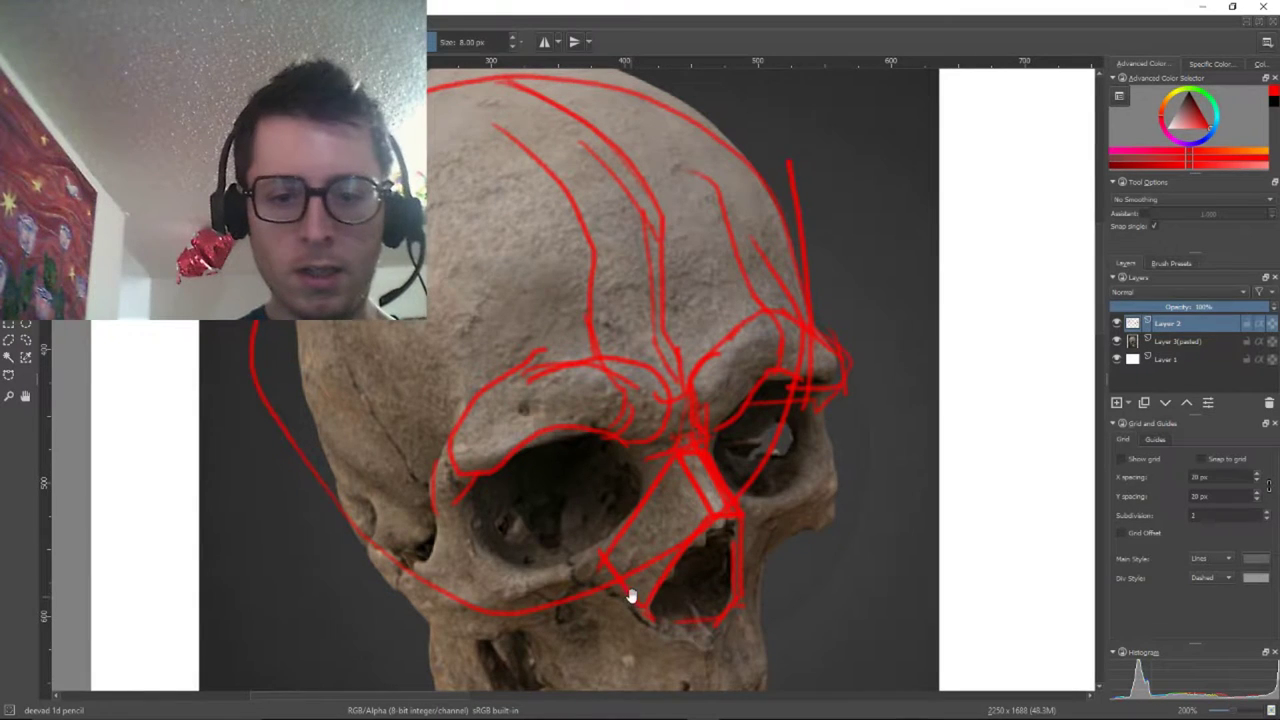
Draw a simplified red diagram of the nose's planes on the blank canvas beside the skull reference
left_click_drag(631, 596, 698, 552)
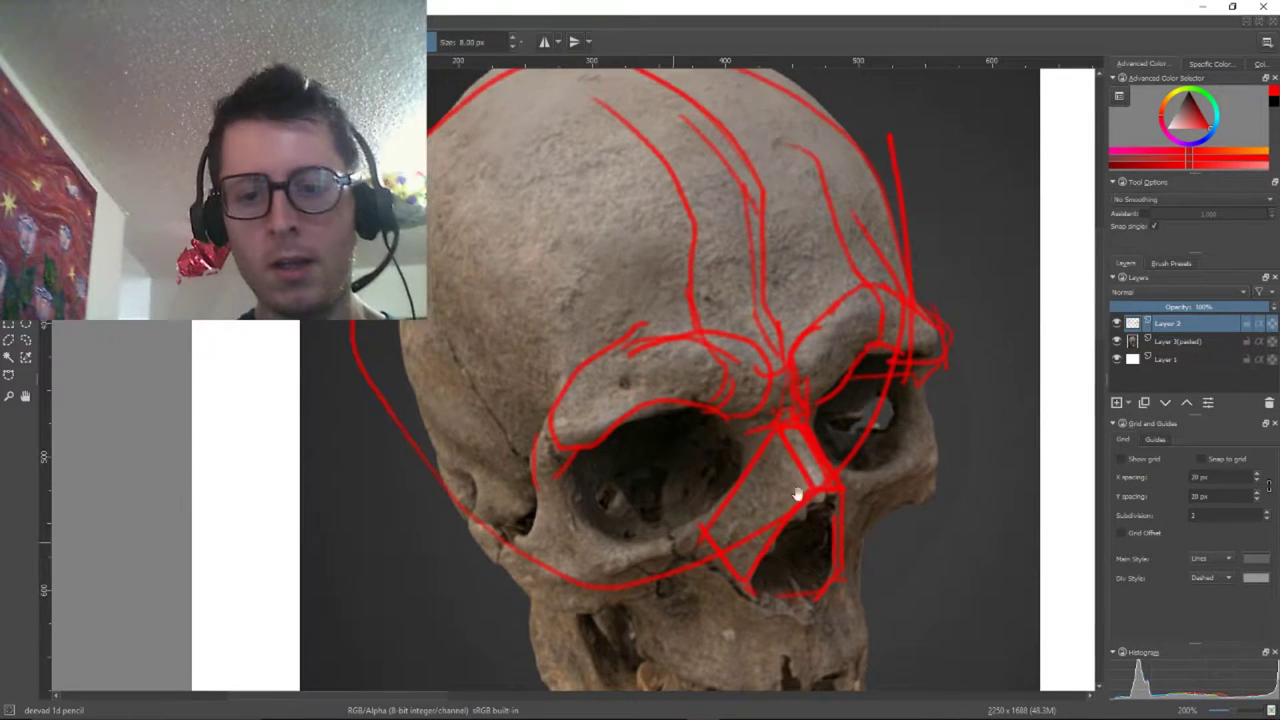
mouse_move(797, 493)
left_mouse_down()
mouse_move(729, 420)
mouse_move(595, 462)
left_mouse_up()
left_click_drag(754, 435, 425, 430)
left_click_drag(771, 389, 817, 474)
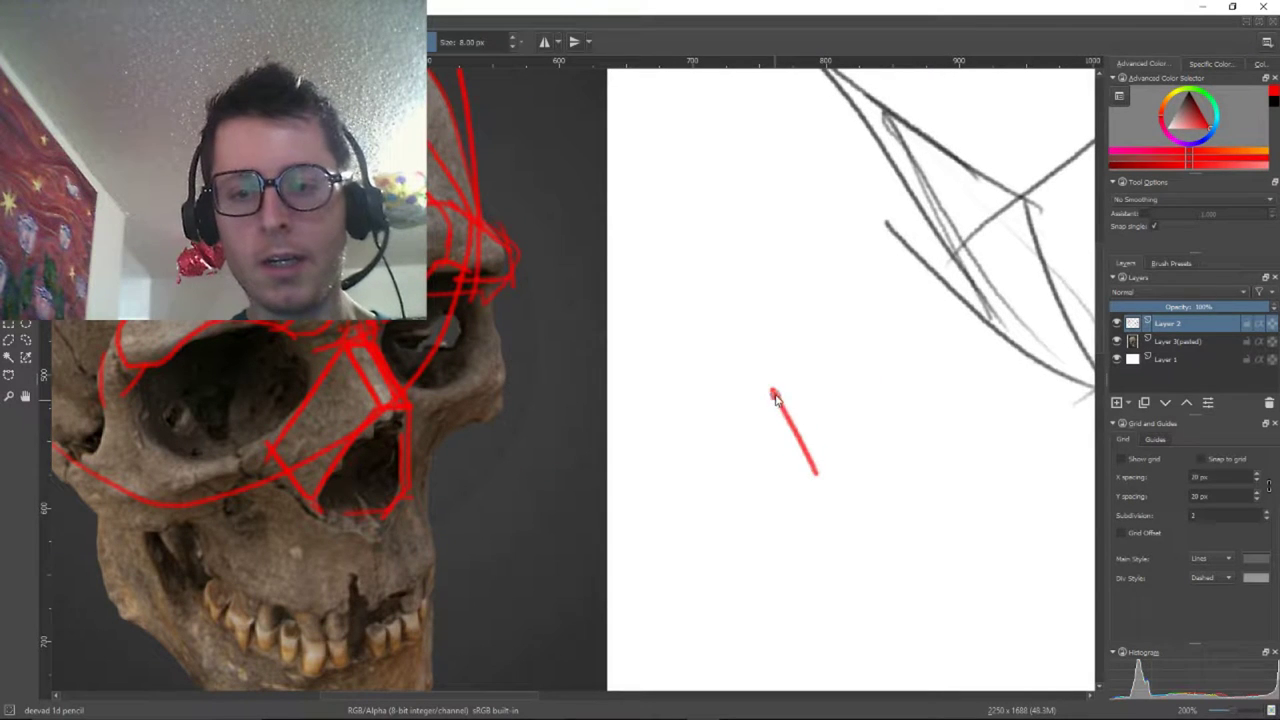
left_click_drag(773, 391, 735, 405)
mouse_move(817, 471)
left_mouse_down()
mouse_move(785, 476)
mouse_move(736, 405)
left_mouse_up()
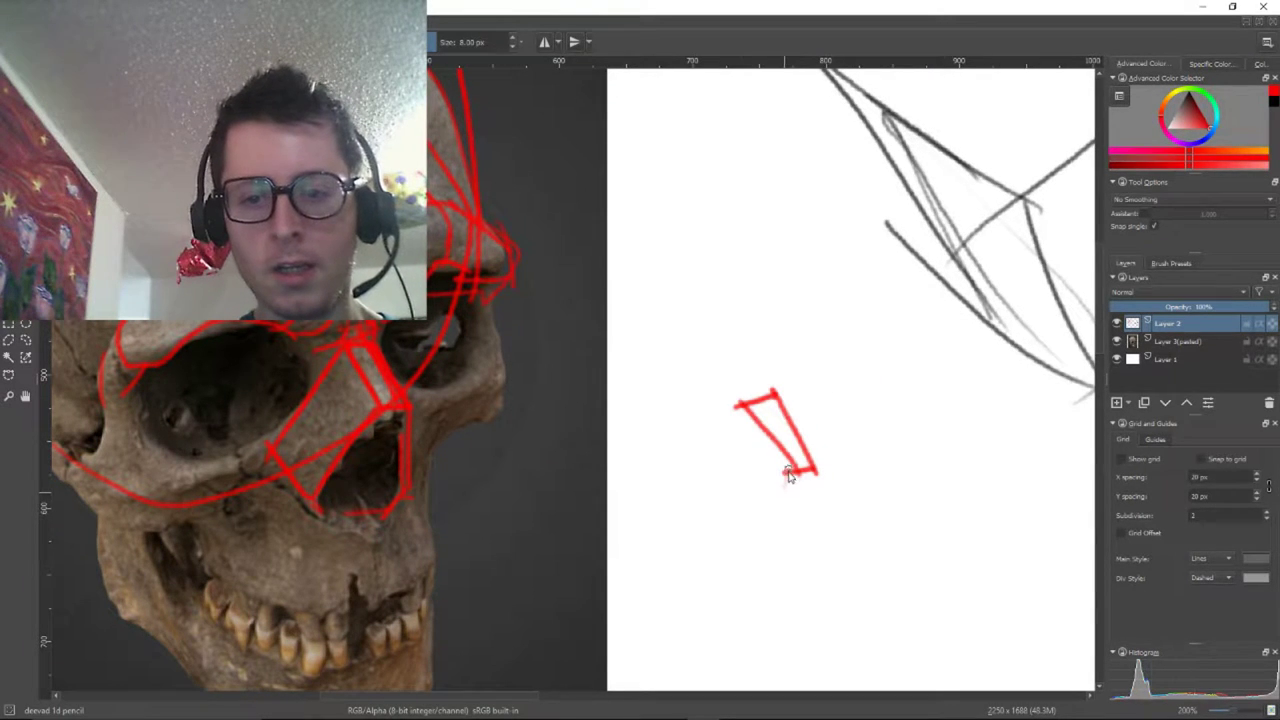
mouse_move(788, 470)
left_mouse_down()
mouse_move(741, 615)
mouse_move(843, 561)
mouse_move(750, 599)
mouse_move(691, 556)
left_mouse_up()
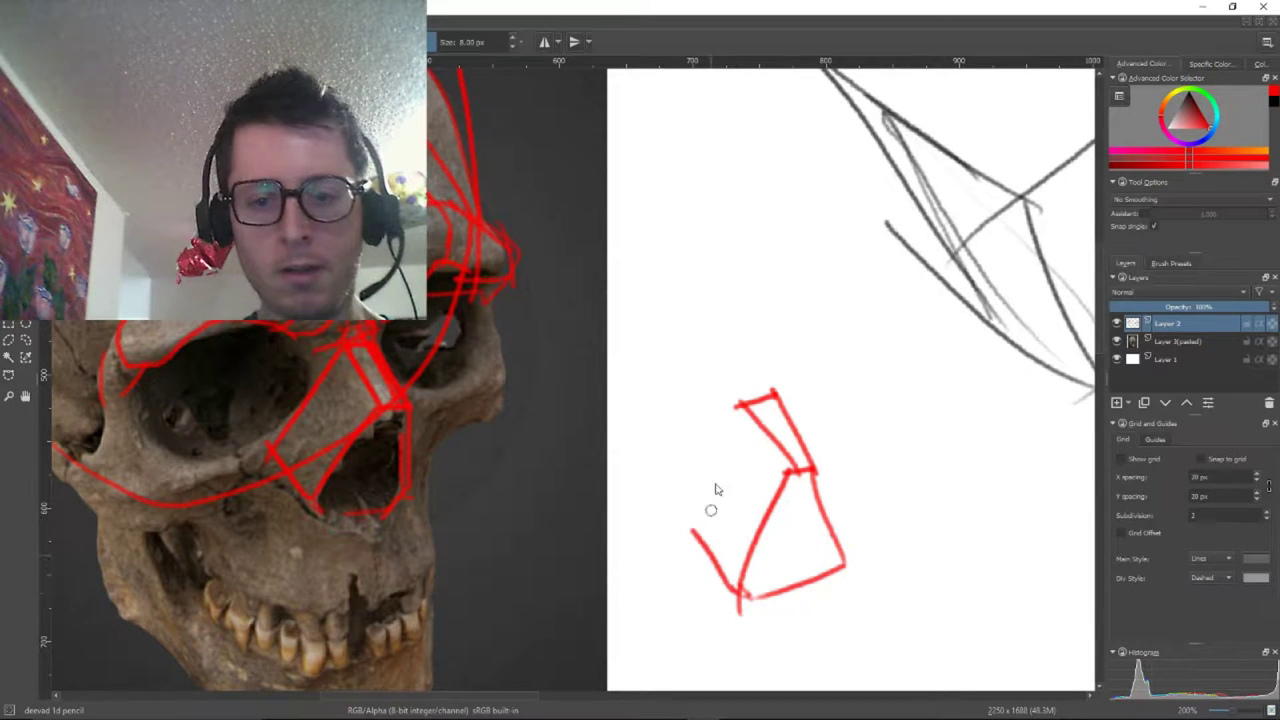
left_click_drag(731, 404, 692, 562)
Build up the nasal bridge, nasal opening and near side plane in black on the skull sketch, then undo a long trial line across it
mouse_move(799, 550)
left_mouse_down()
mouse_move(769, 351)
mouse_move(726, 360)
left_mouse_up()
left_click_drag(980, 566, 380, 314)
left_click_drag(1033, 587, 492, 300)
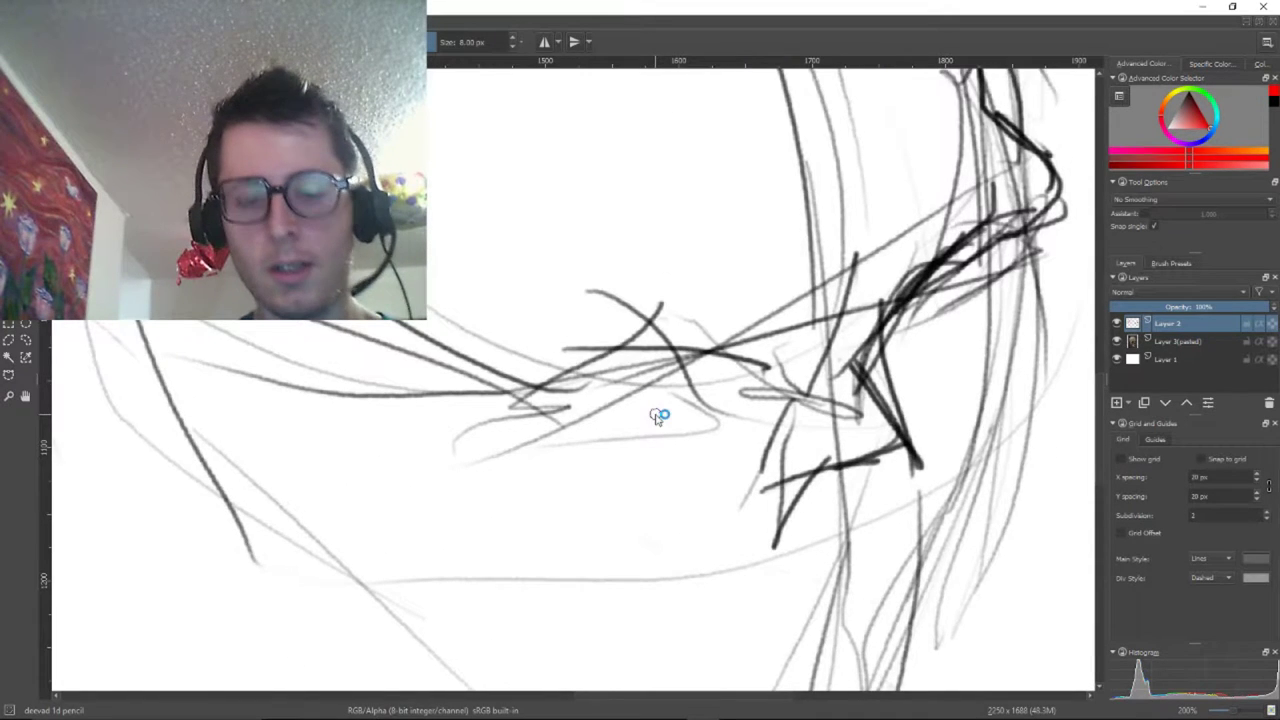
scroll(694, 449, "down", 1)
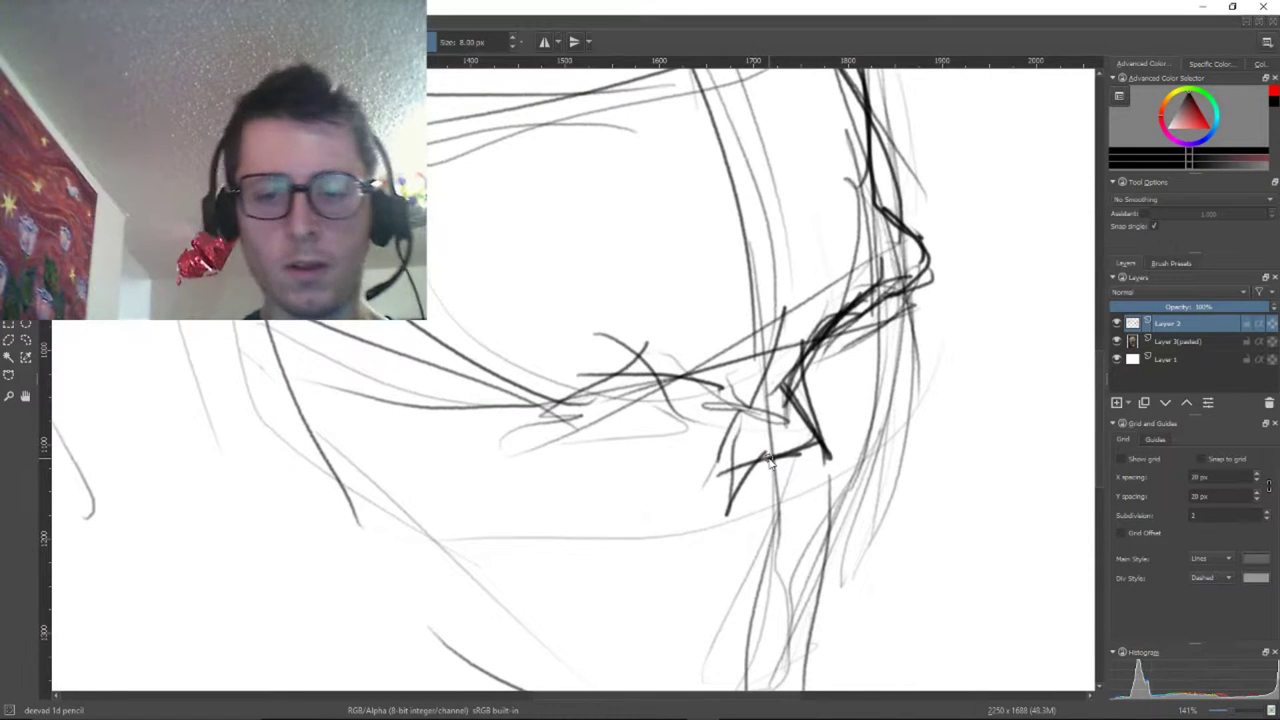
scroll(810, 442, "down", 3)
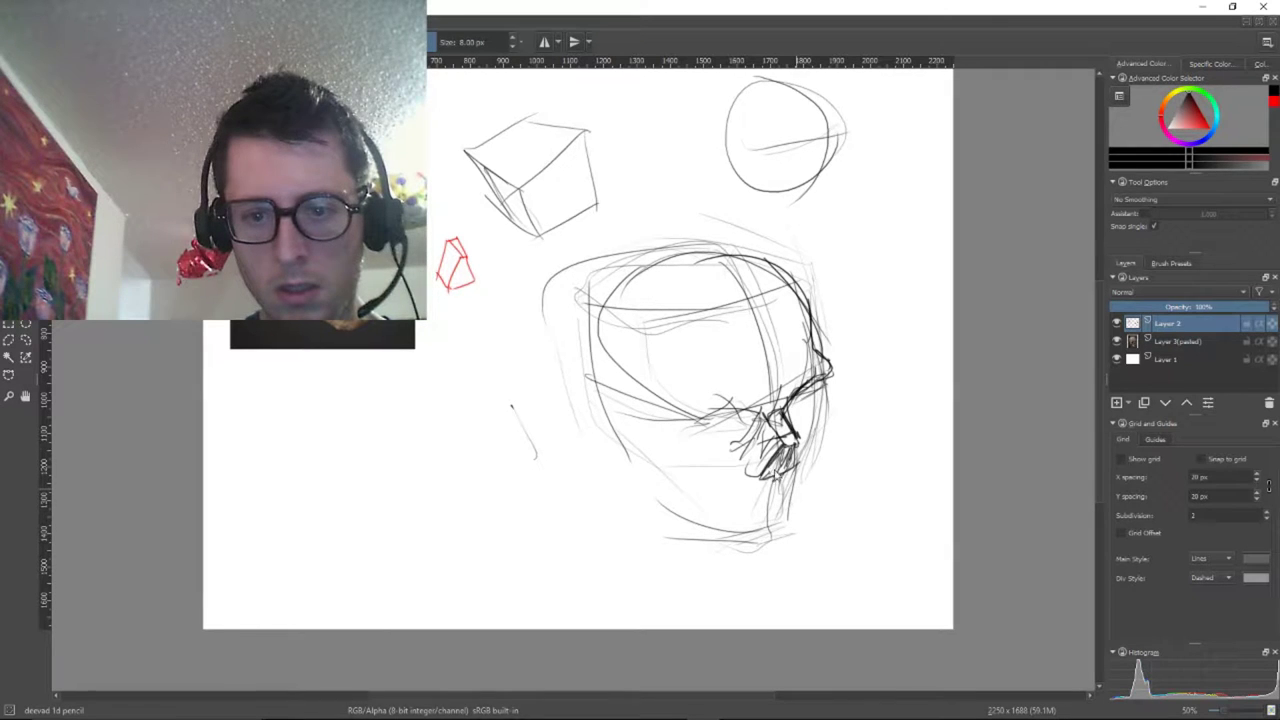
scroll(793, 460, "up", 3)
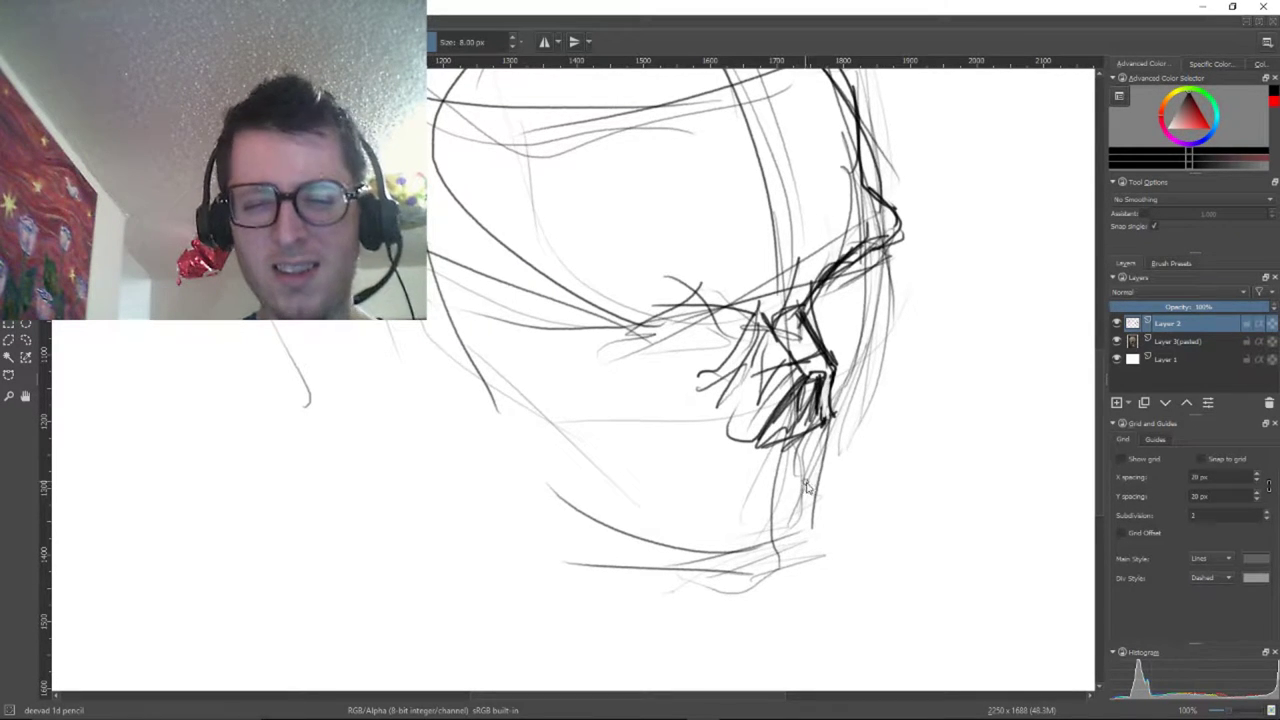
scroll(765, 420, "down", 1)
mouse_move(710, 378)
left_mouse_down()
mouse_move(752, 408)
mouse_move(744, 434)
left_mouse_up()
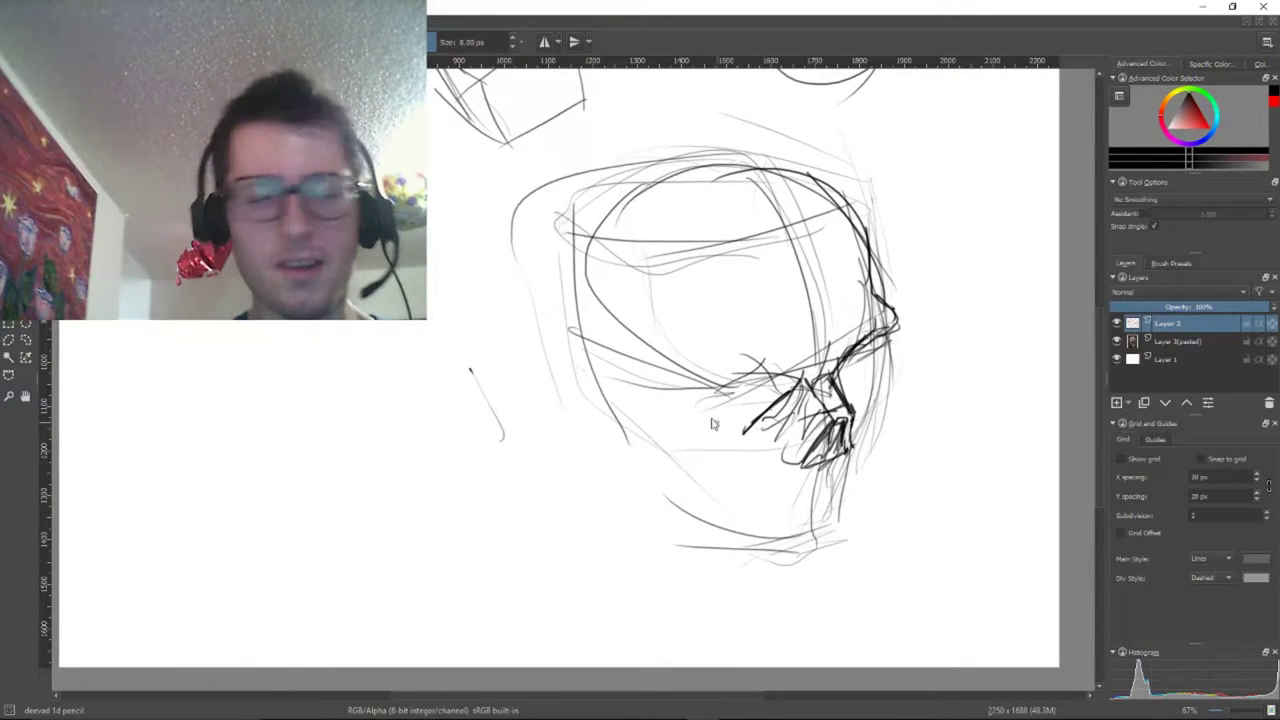
scroll(690, 390, "up", 2)
scroll(833, 500, "down", 1)
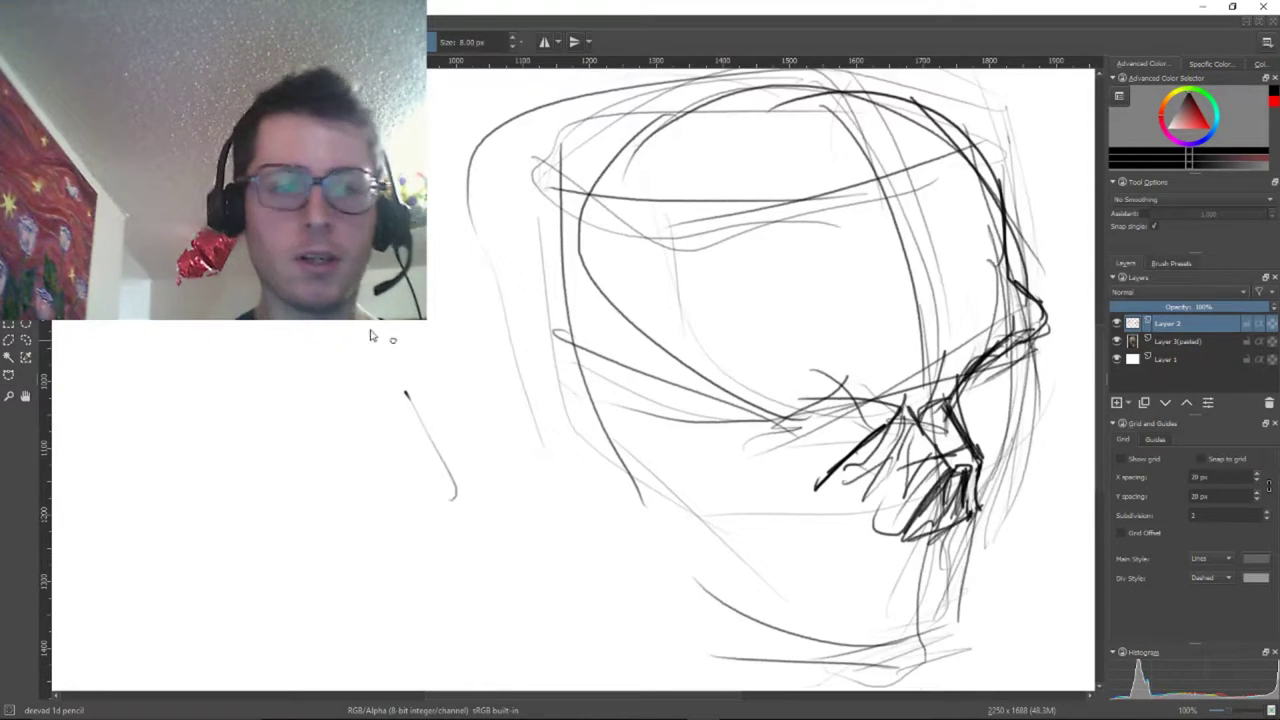
mouse_move(369, 328)
left_mouse_down()
mouse_move(702, 362)
mouse_move(962, 445)
left_mouse_up()
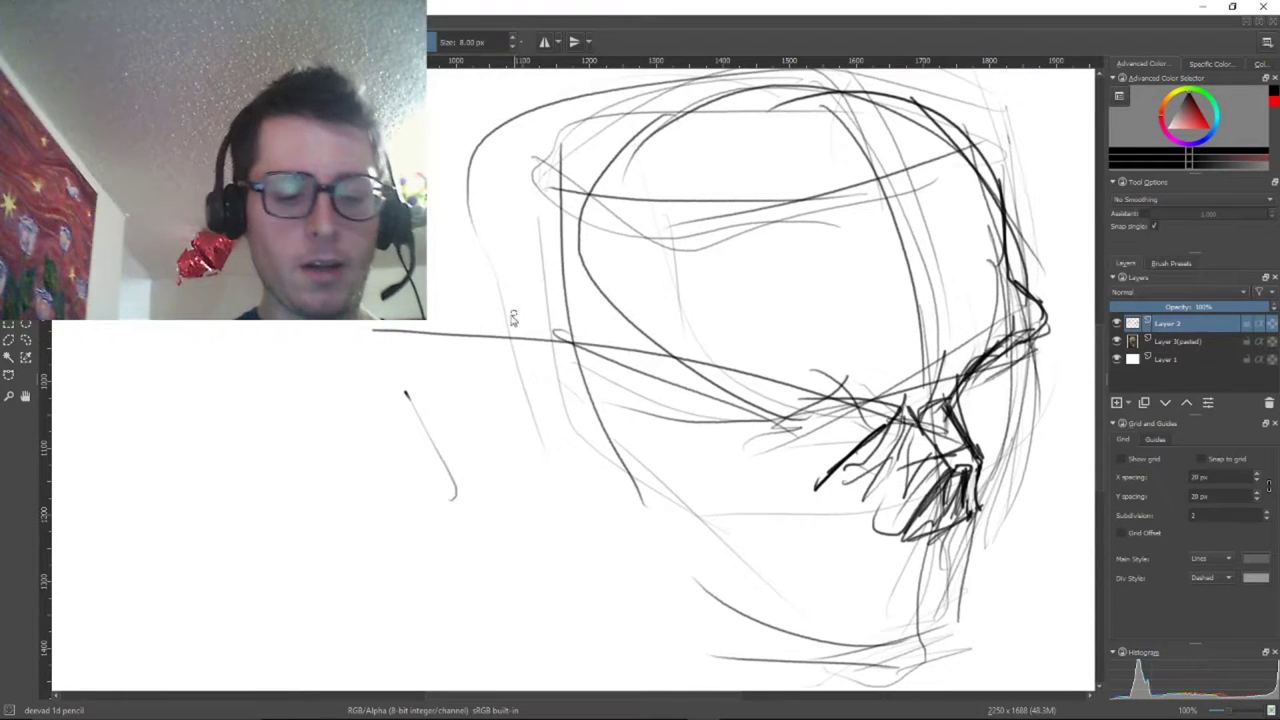
key("ctrl+z")
Trace the near cheekbone's block in red on the skull reference, from beside the nose out to its outer corner
left_click_drag(466, 302, 829, 502)
left_click_drag(523, 268, 760, 334)
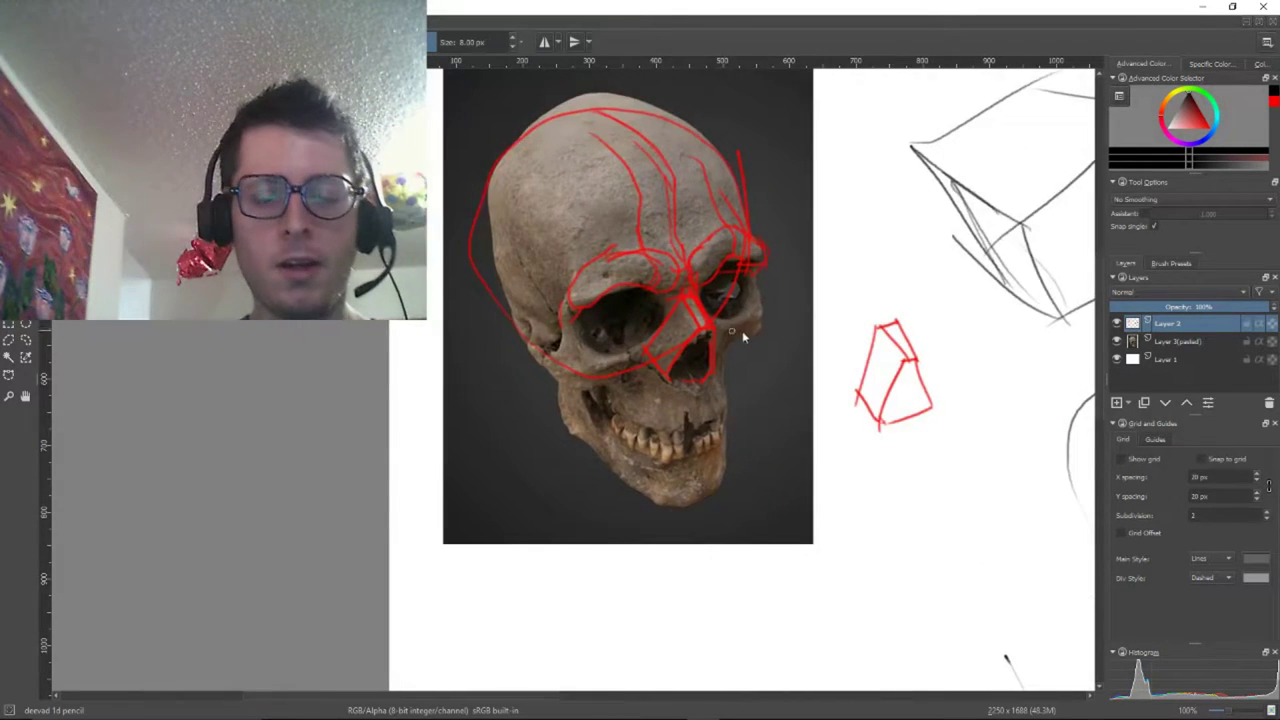
scroll(730, 347, "up", 3)
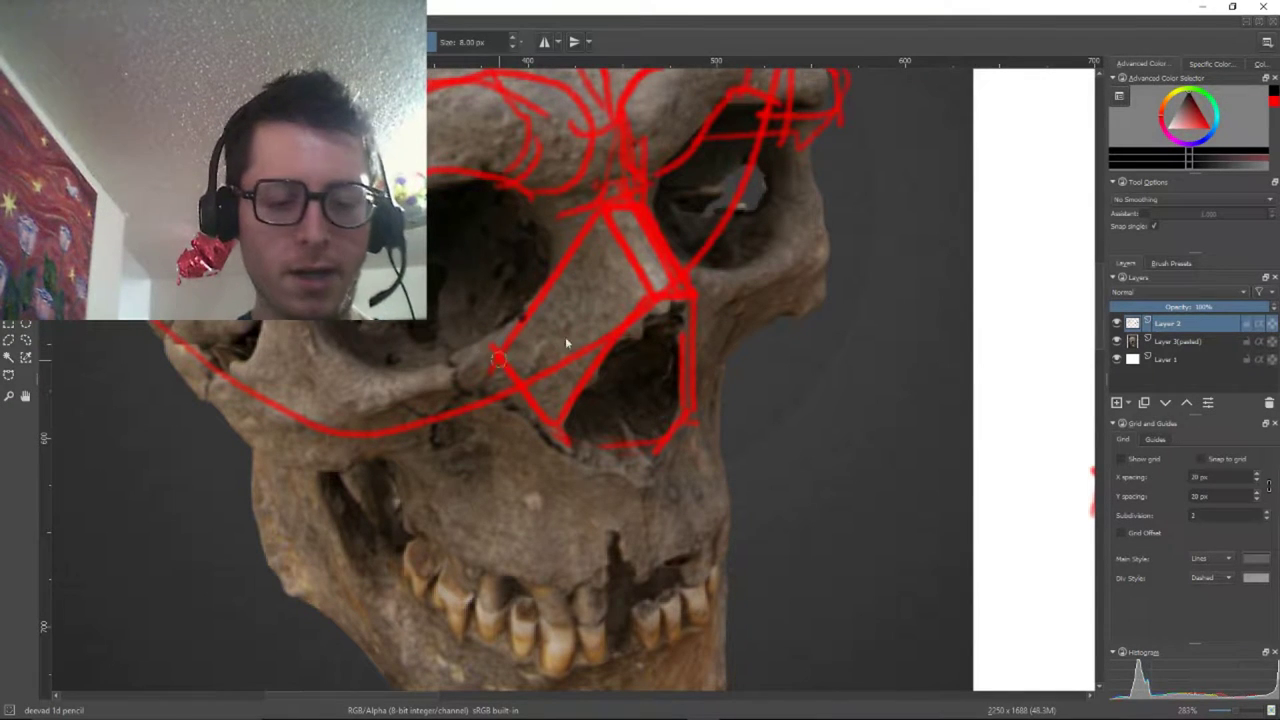
left_click(1210, 128)
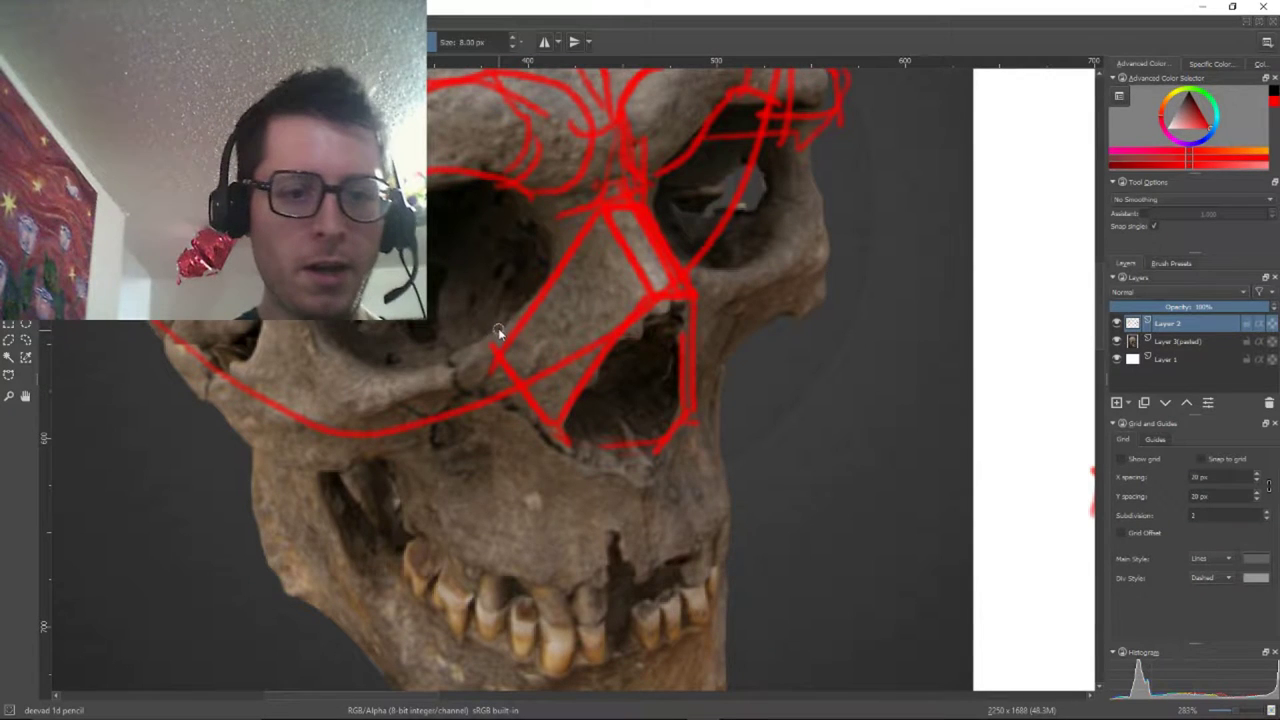
left_click_drag(498, 329, 378, 365)
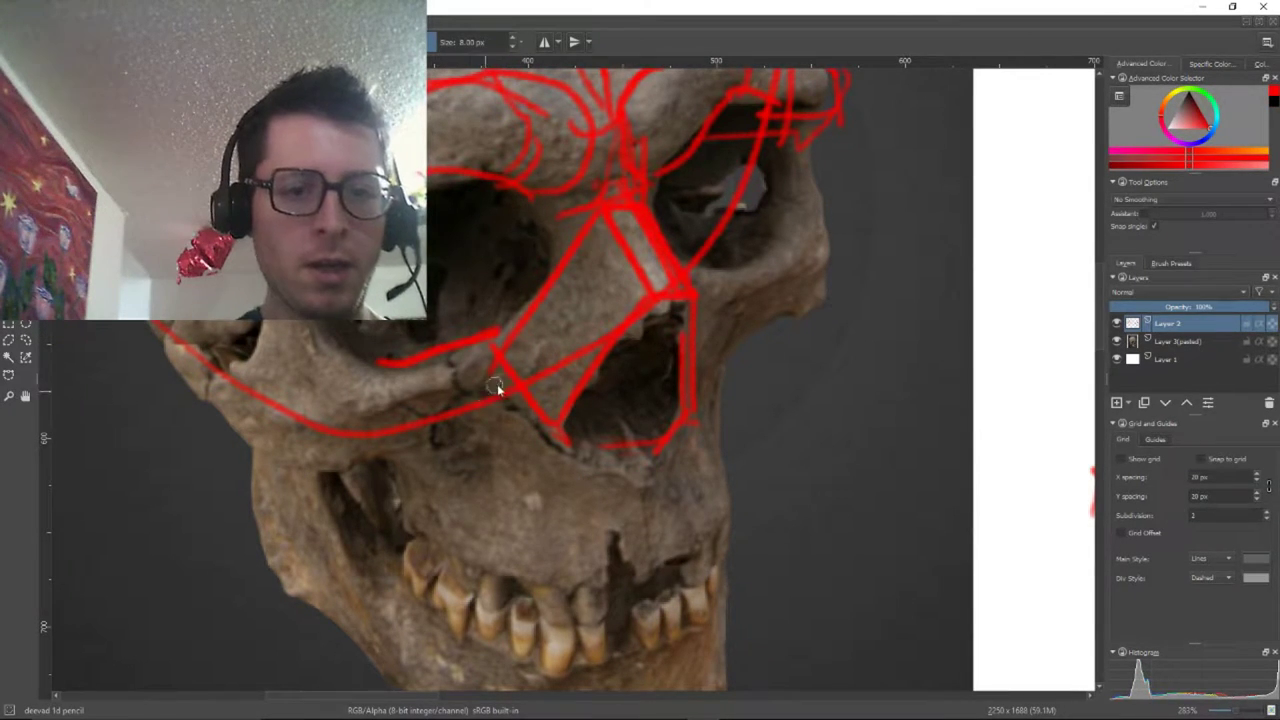
mouse_move(497, 384)
left_mouse_down()
mouse_move(457, 396)
mouse_move(494, 387)
mouse_move(428, 452)
left_mouse_up()
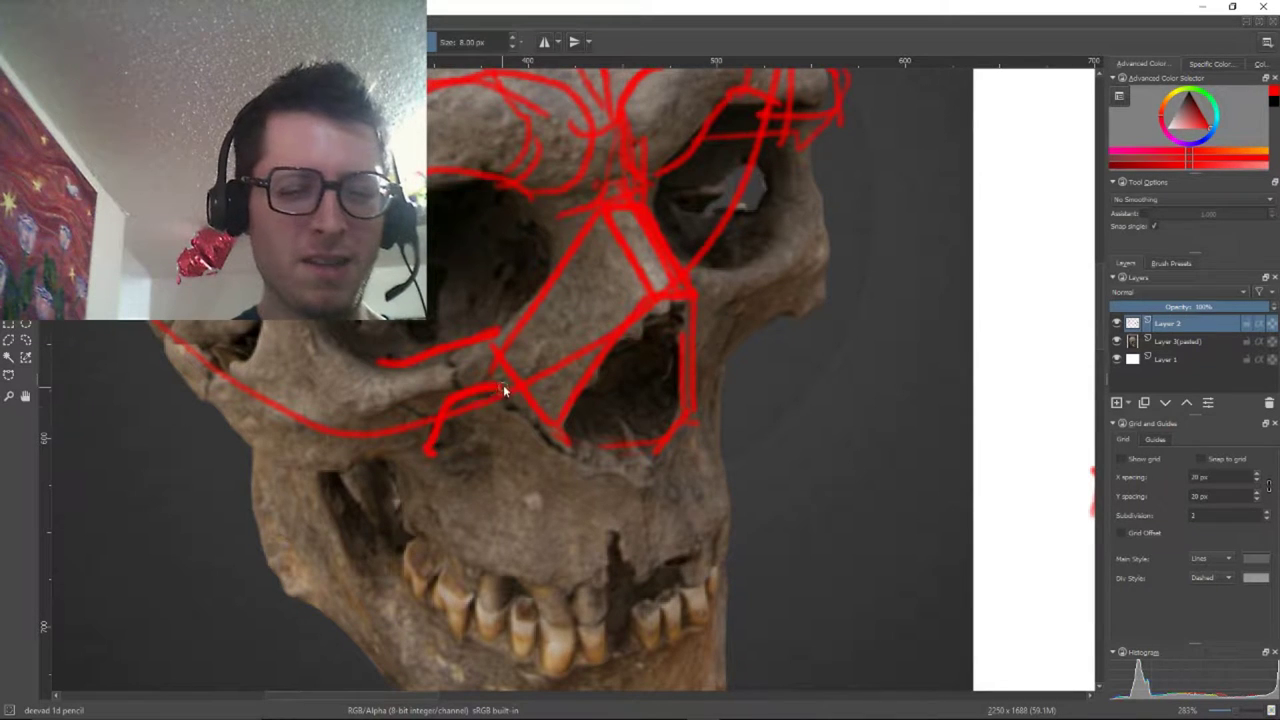
mouse_move(503, 384)
left_mouse_down()
mouse_move(451, 418)
mouse_move(419, 470)
mouse_move(428, 456)
mouse_move(316, 487)
left_mouse_up()
left_click_drag(386, 363, 316, 393)
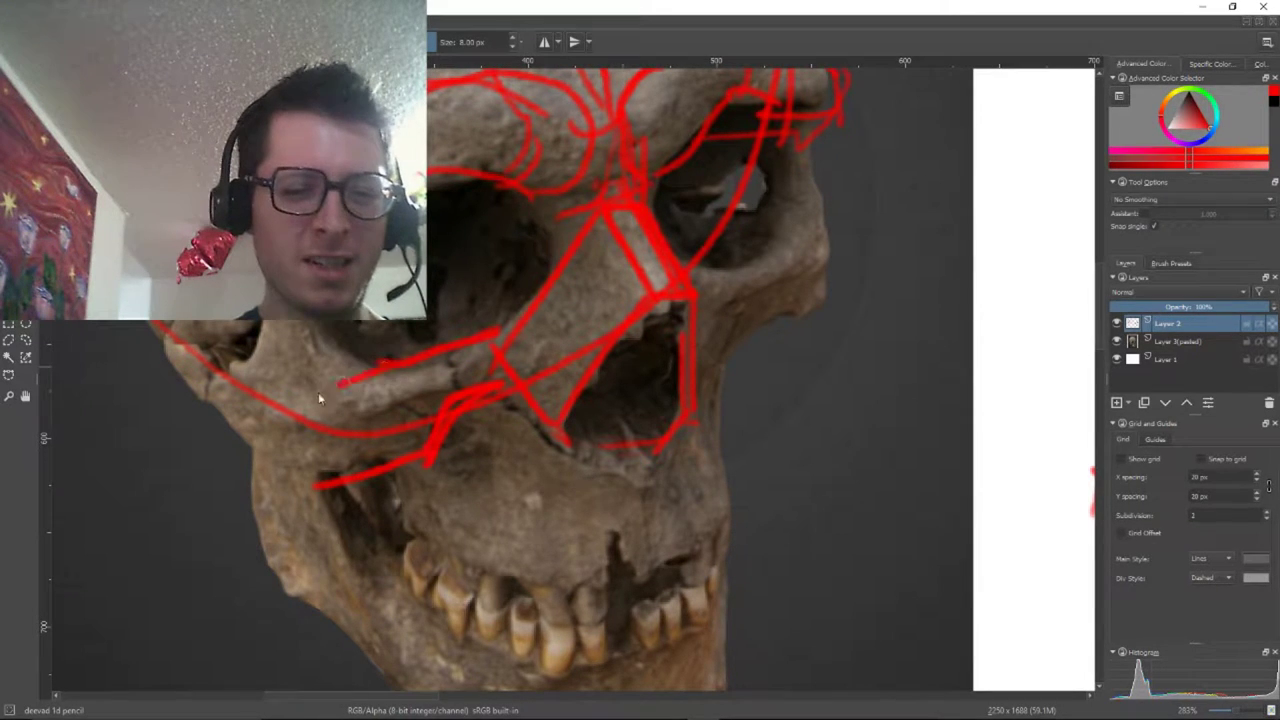
left_click_drag(316, 486, 302, 402)
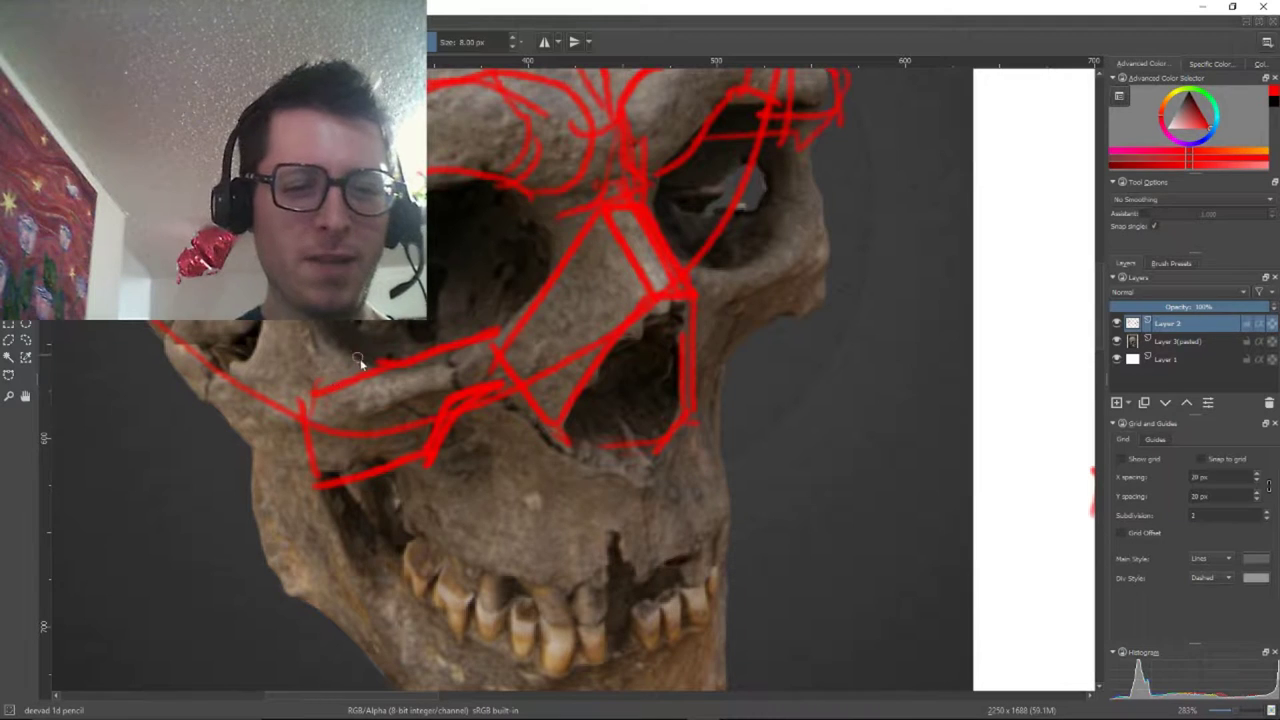
mouse_move(366, 363)
left_mouse_down()
mouse_move(321, 345)
mouse_move(317, 385)
mouse_move(337, 365)
mouse_move(331, 451)
mouse_move(354, 376)
mouse_move(333, 475)
mouse_move(277, 335)
left_mouse_up()
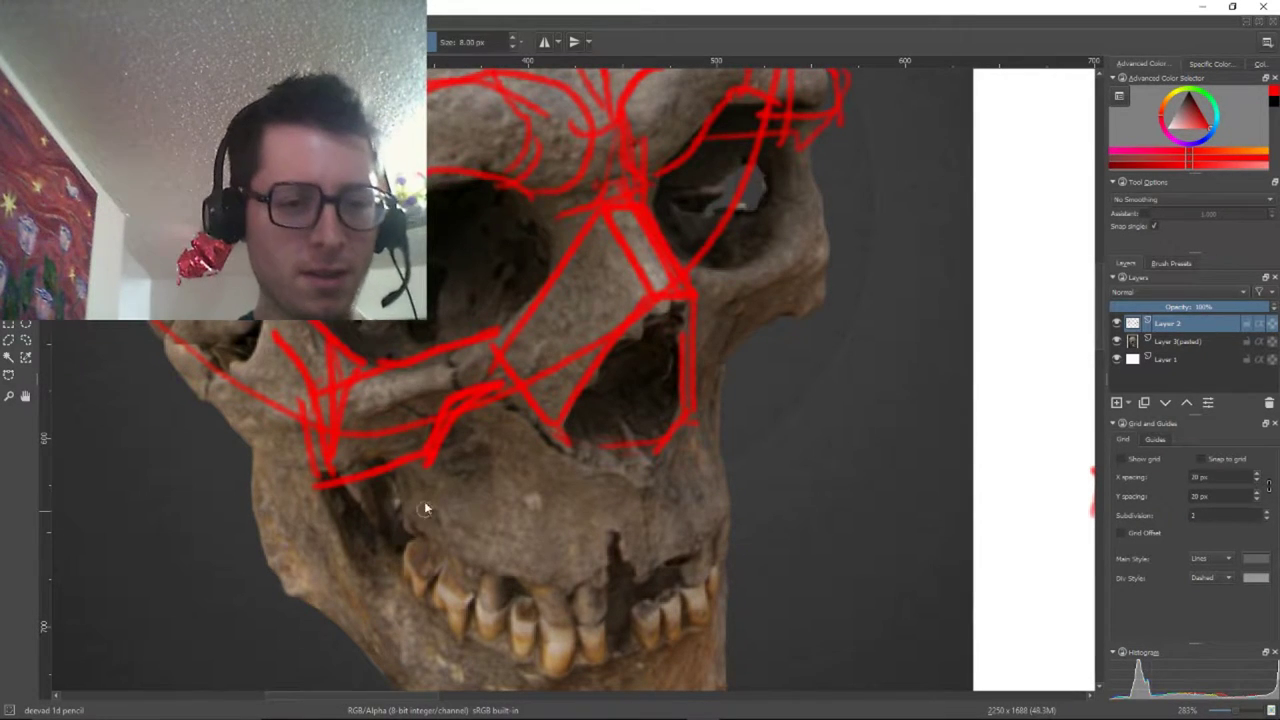
left_click_drag(443, 414, 632, 443)
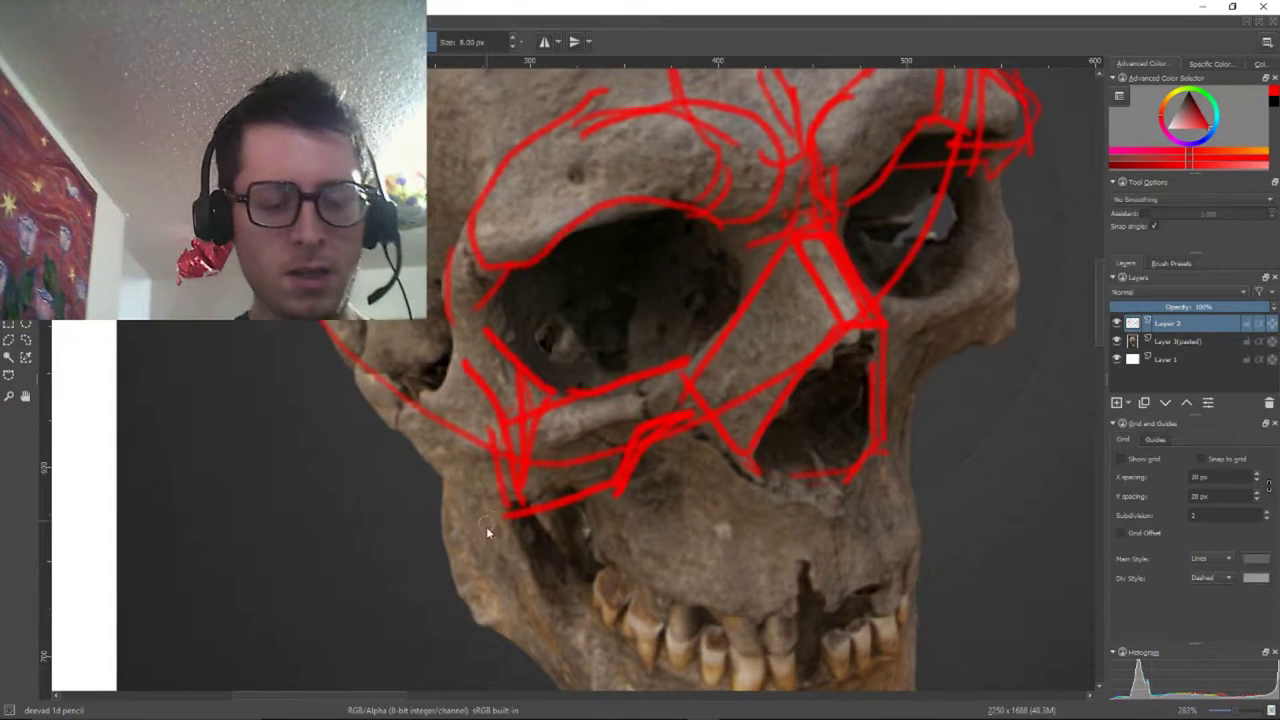
key("ctrl+z")
key("ctrl+z")
key("ctrl+z")
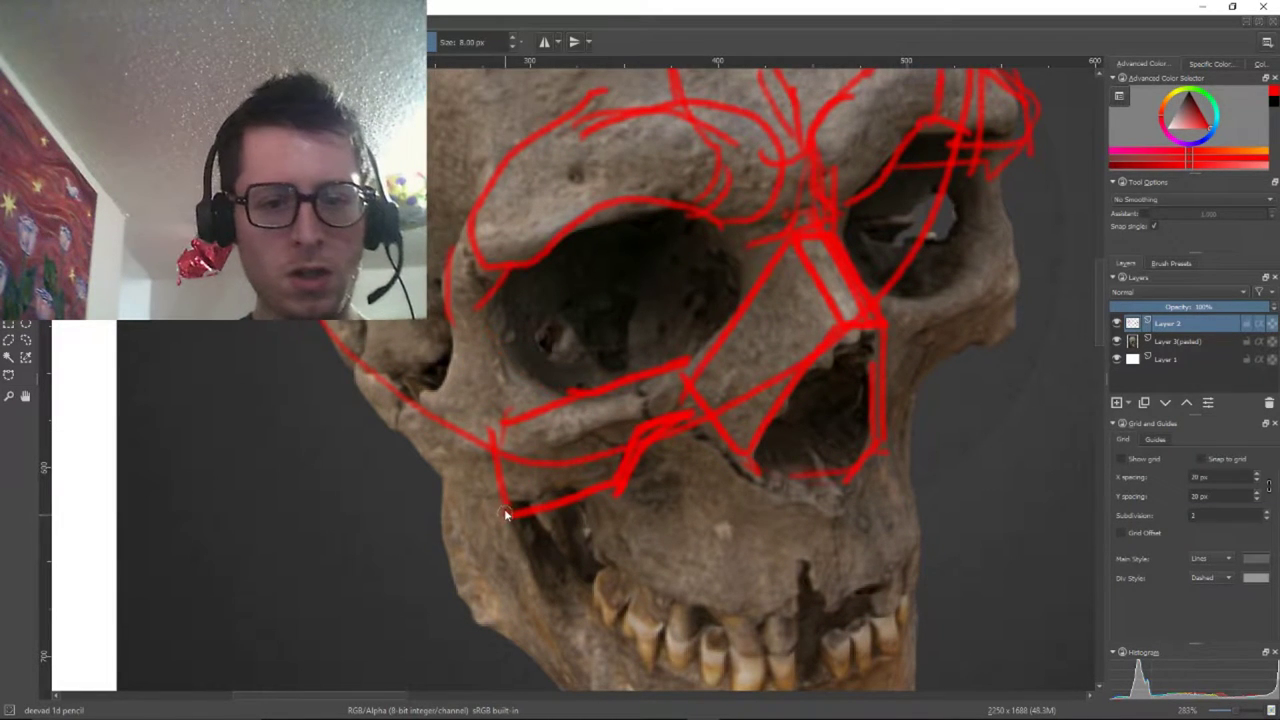
Trace the near cheek arch, far cheekbone and near socket's outer rim in red, adding thin cross-contours with a 3 px brush
mouse_move(501, 516)
left_mouse_down()
mouse_move(369, 372)
mouse_move(508, 438)
mouse_move(542, 424)
left_mouse_up()
mouse_move(875, 300)
left_mouse_down()
mouse_move(996, 256)
mouse_move(1019, 260)
mouse_move(1013, 346)
mouse_move(905, 396)
left_mouse_up()
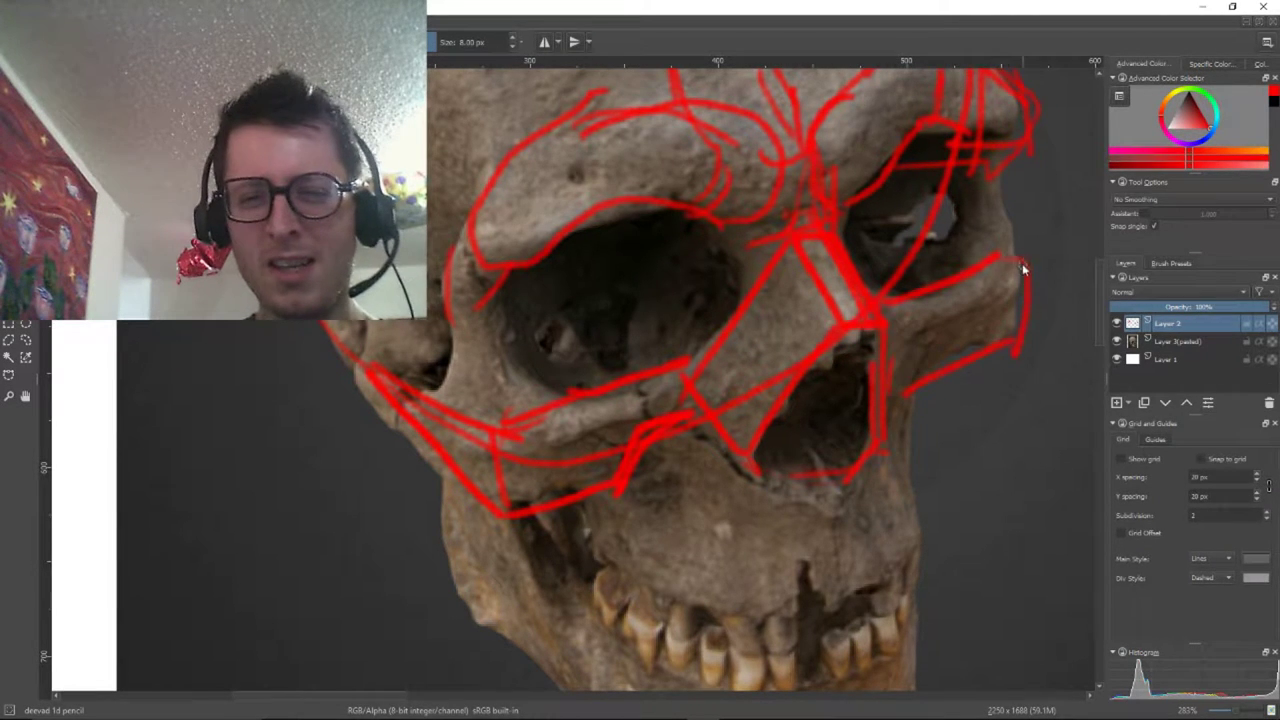
left_click_drag(958, 182, 1000, 248)
left_click_drag(520, 378, 690, 330)
mouse_move(681, 220)
left_mouse_down()
mouse_move(662, 283)
mouse_move(685, 365)
mouse_move(633, 280)
mouse_move(625, 358)
left_mouse_up()
left_click_drag(845, 314, 893, 280)
left_click_drag(893, 268, 895, 362)
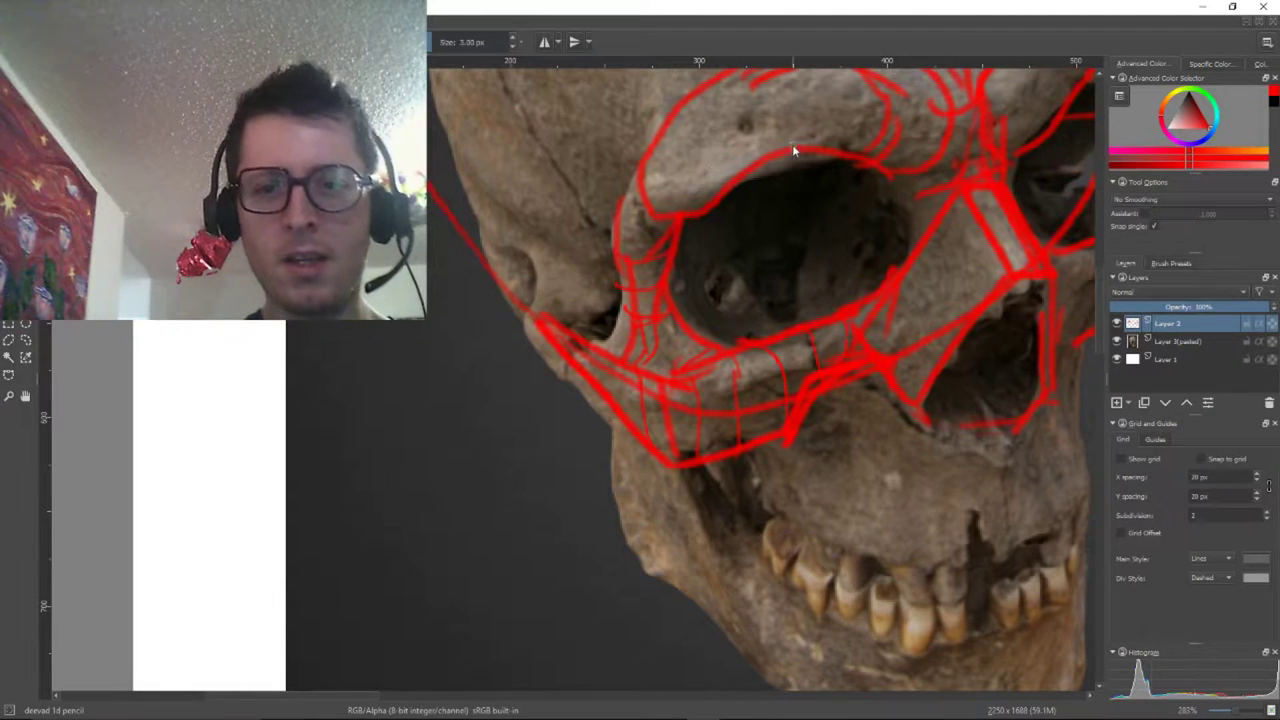
mouse_move(795, 149)
left_mouse_down()
mouse_move(823, 106)
mouse_move(809, 70)
left_mouse_up()
With a 10 px black brush, draw the angular upper rim of the near eye socket on the skull sketch
mouse_move(1018, 331)
left_mouse_down()
mouse_move(821, 441)
mouse_move(505, 449)
left_mouse_up()
scroll(752, 436, "down", 2)
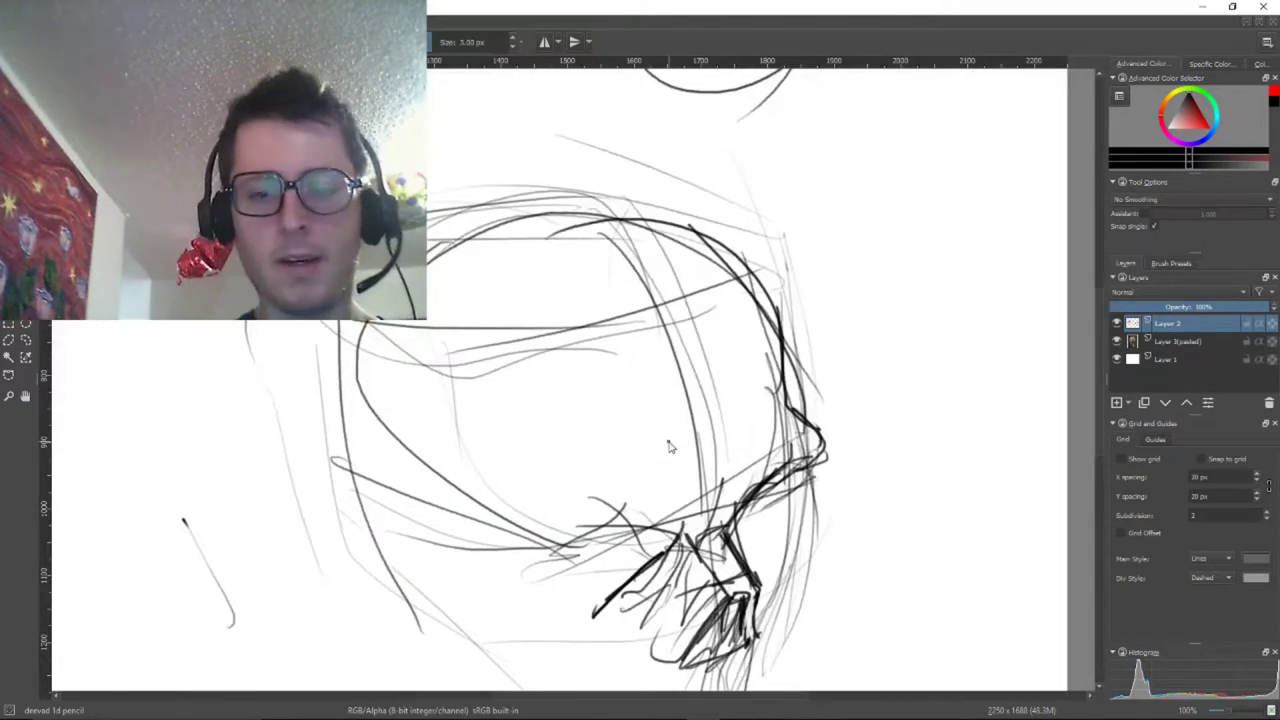
left_click_drag(480, 430, 507, 188)
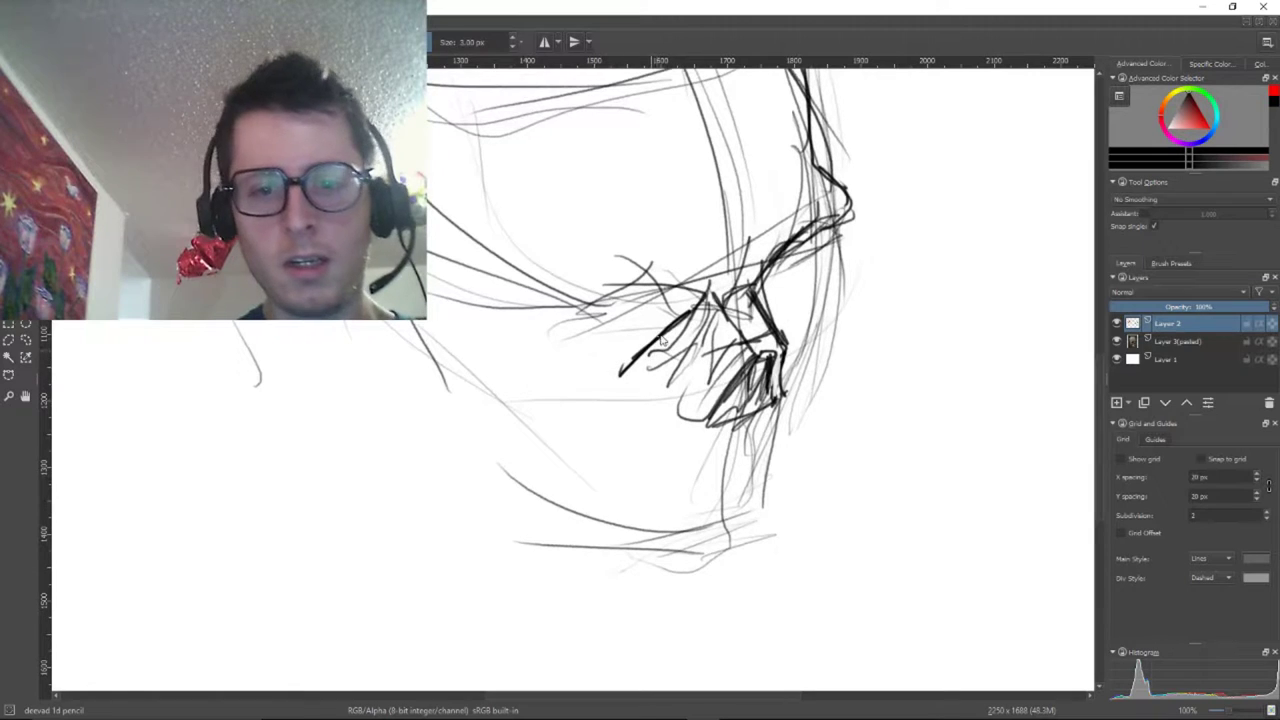
mouse_move(529, 340)
left_mouse_down()
mouse_move(564, 347)
mouse_move(545, 352)
mouse_move(543, 331)
mouse_move(567, 356)
mouse_move(452, 272)
left_mouse_up()
key("bracketright")
key("bracketright")
key("bracketright")
key("bracketright")
key("bracketright")
key("bracketright")
key("ctrl+z")
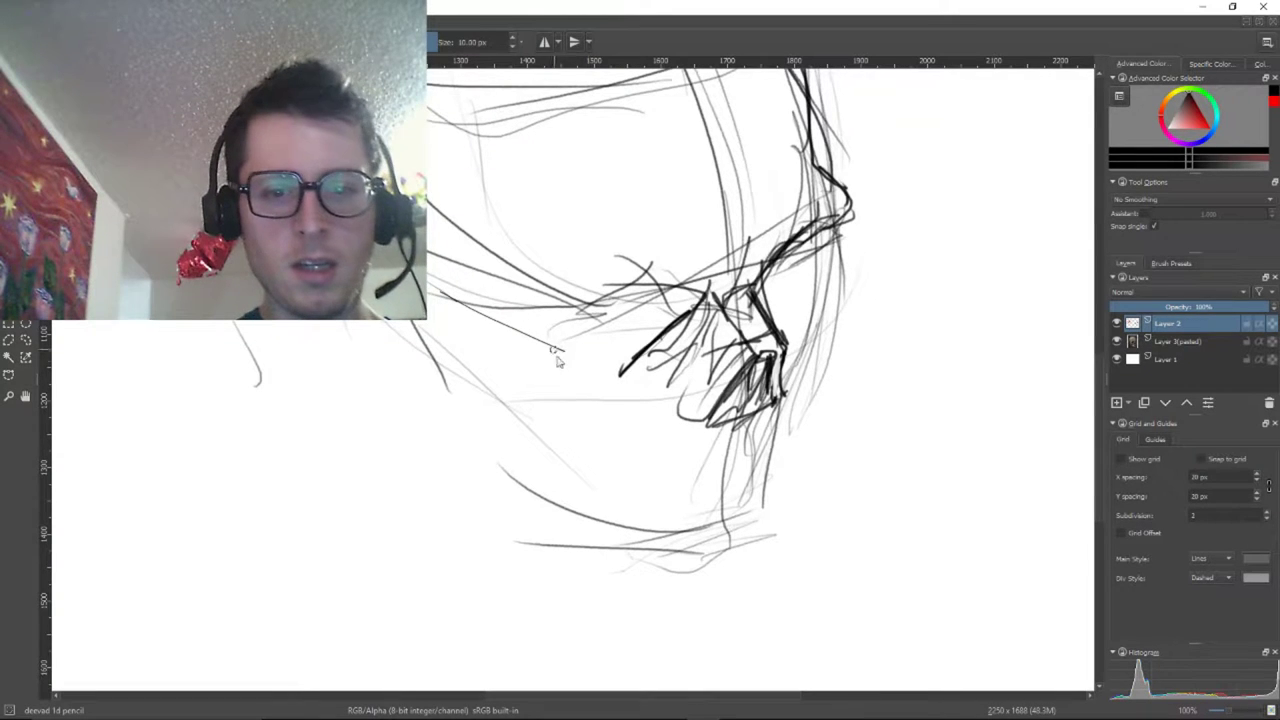
mouse_move(706, 290)
left_mouse_down()
mouse_move(646, 268)
mouse_move(582, 315)
left_mouse_up()
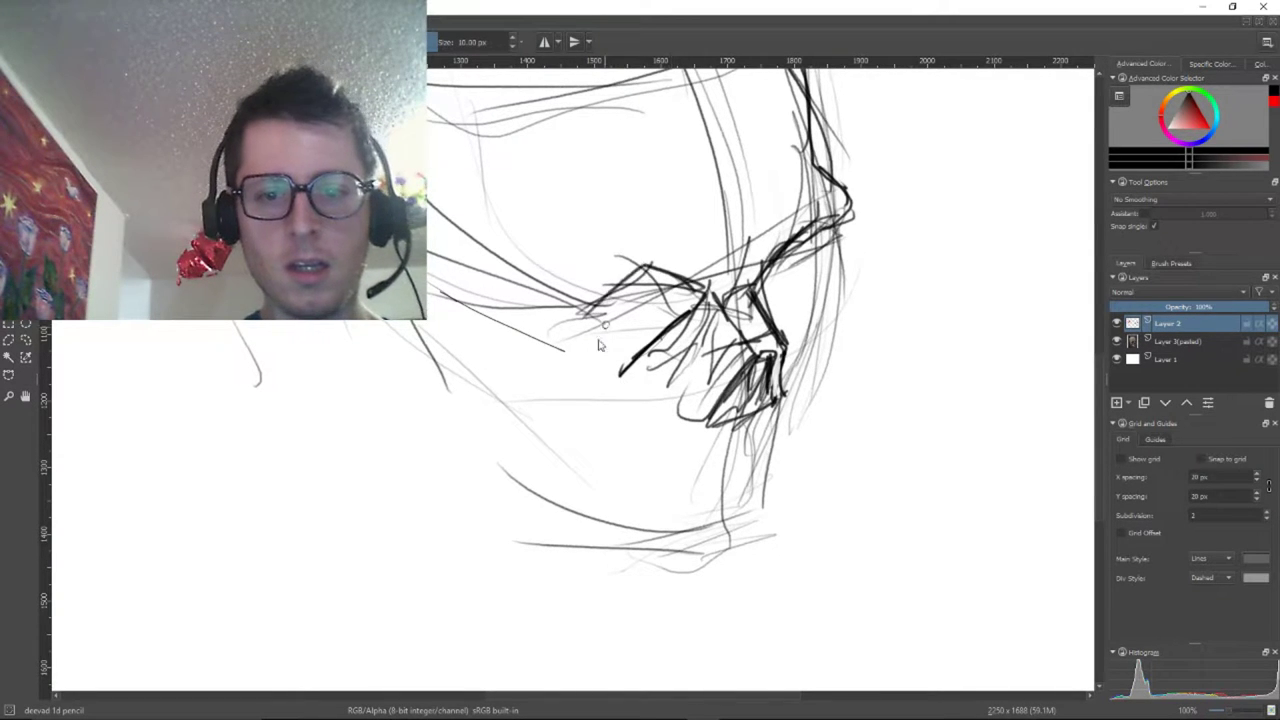
Close the near eye socket's outline and add curved brow-ridge forms above both sockets on the skull sketch
scroll(536, 362, "down", 3)
scroll(622, 352, "up", 2)
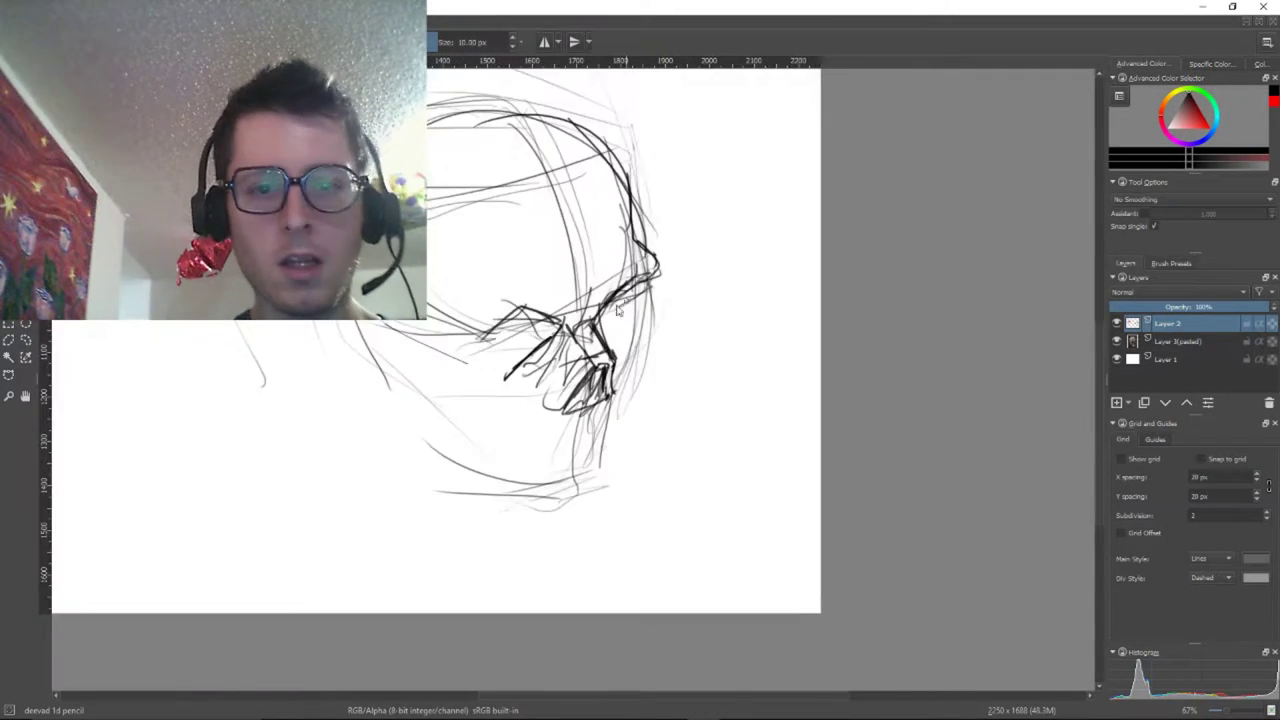
mouse_move(533, 318)
left_mouse_down()
mouse_move(485, 345)
mouse_move(543, 340)
mouse_move(489, 290)
left_mouse_up()
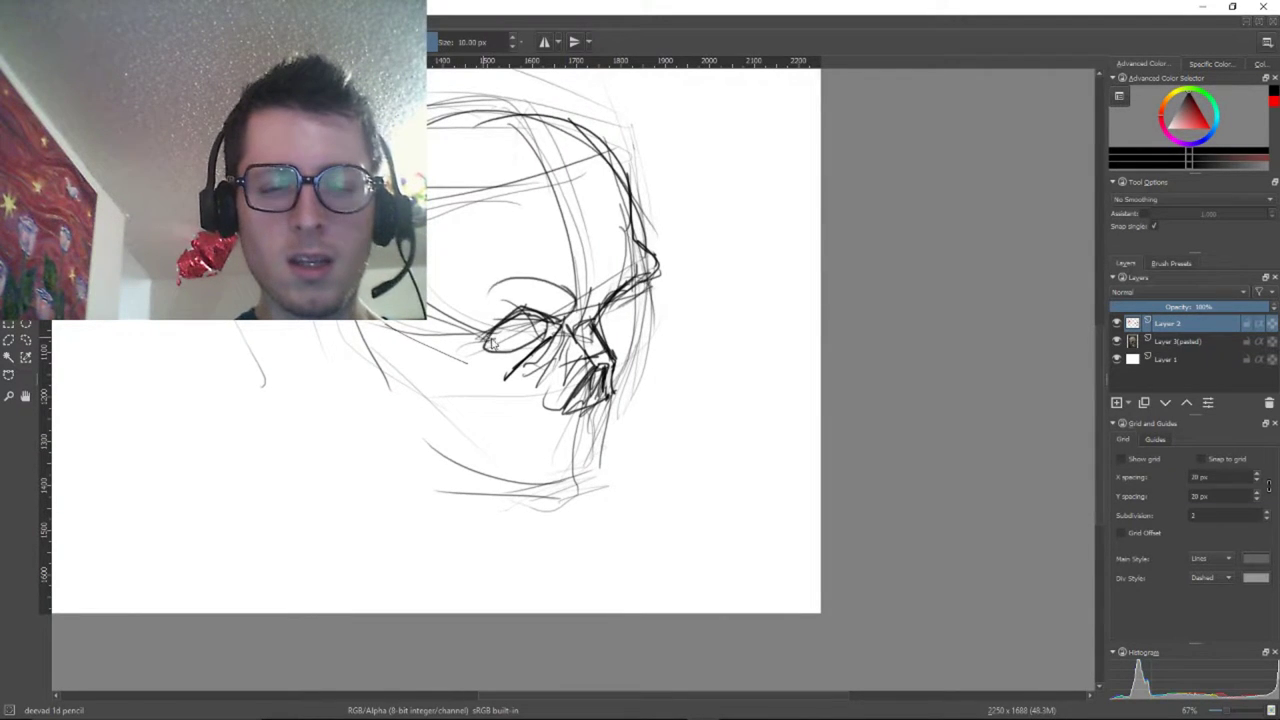
left_click_drag(650, 258, 601, 253)
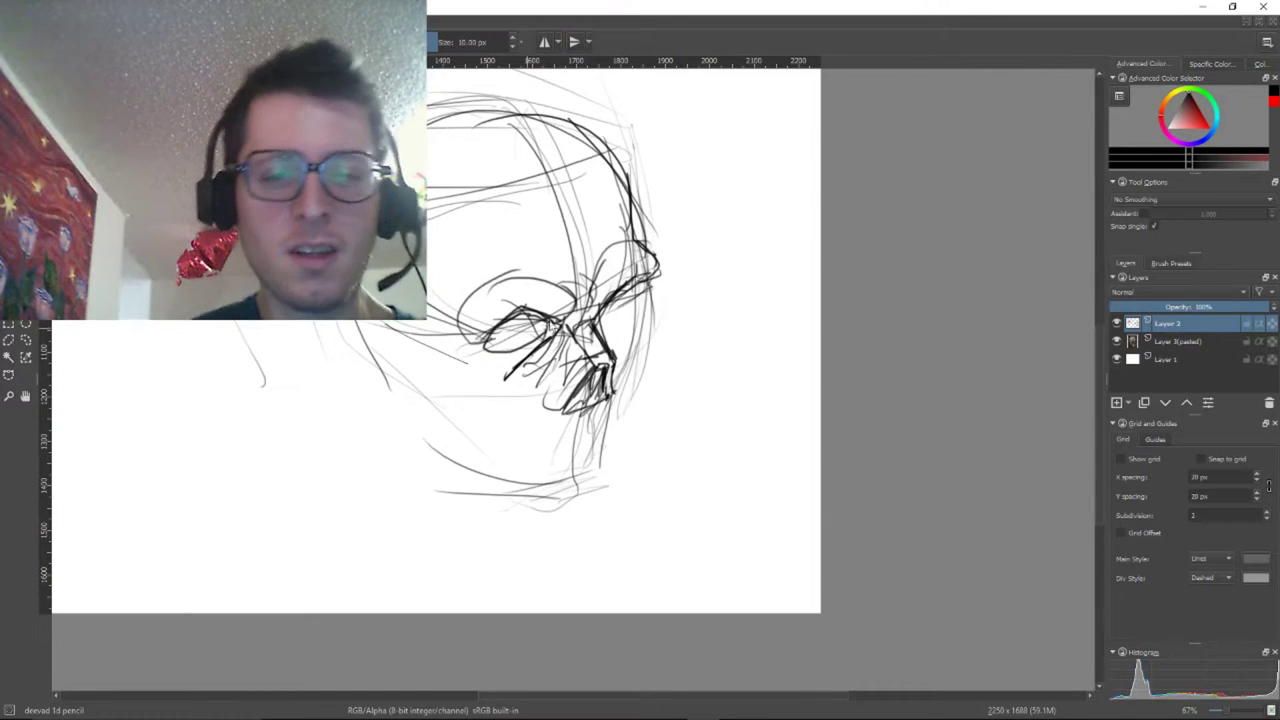
left_click_drag(531, 306, 519, 285)
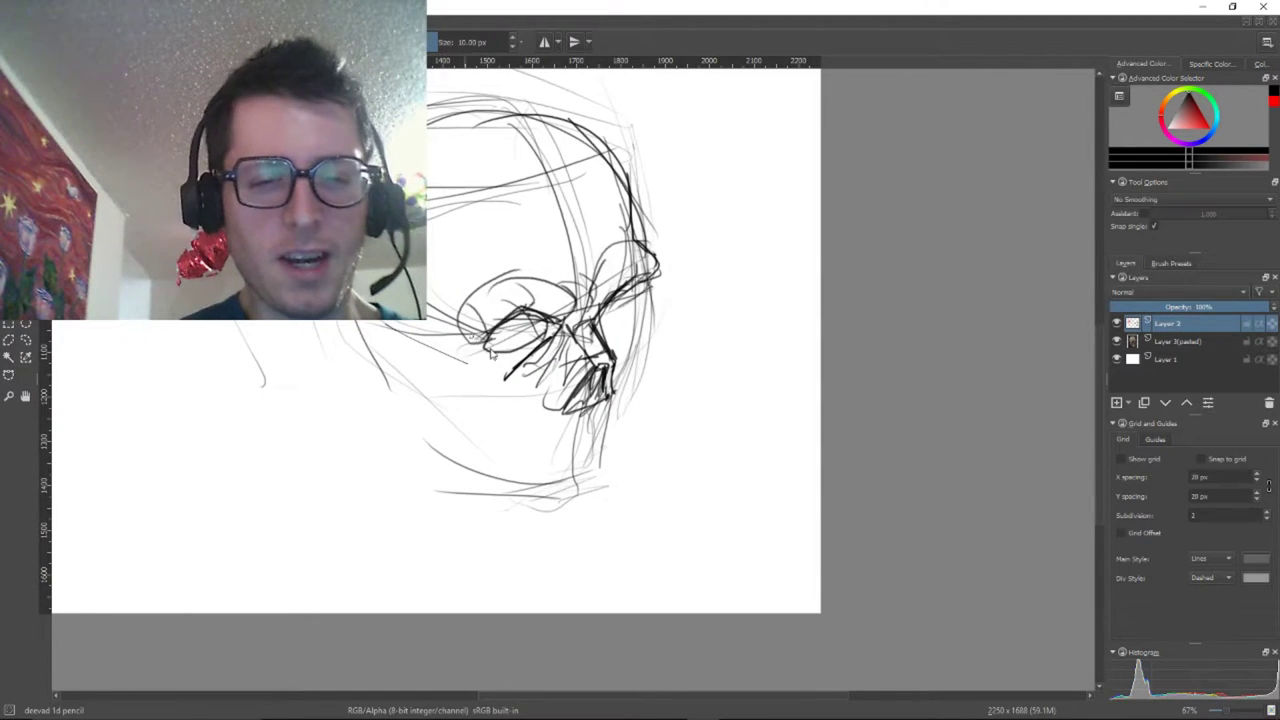
Block in the near and far cheekbones in black and extend the near cheek arch back along the skull's side
left_click_drag(530, 347, 442, 367)
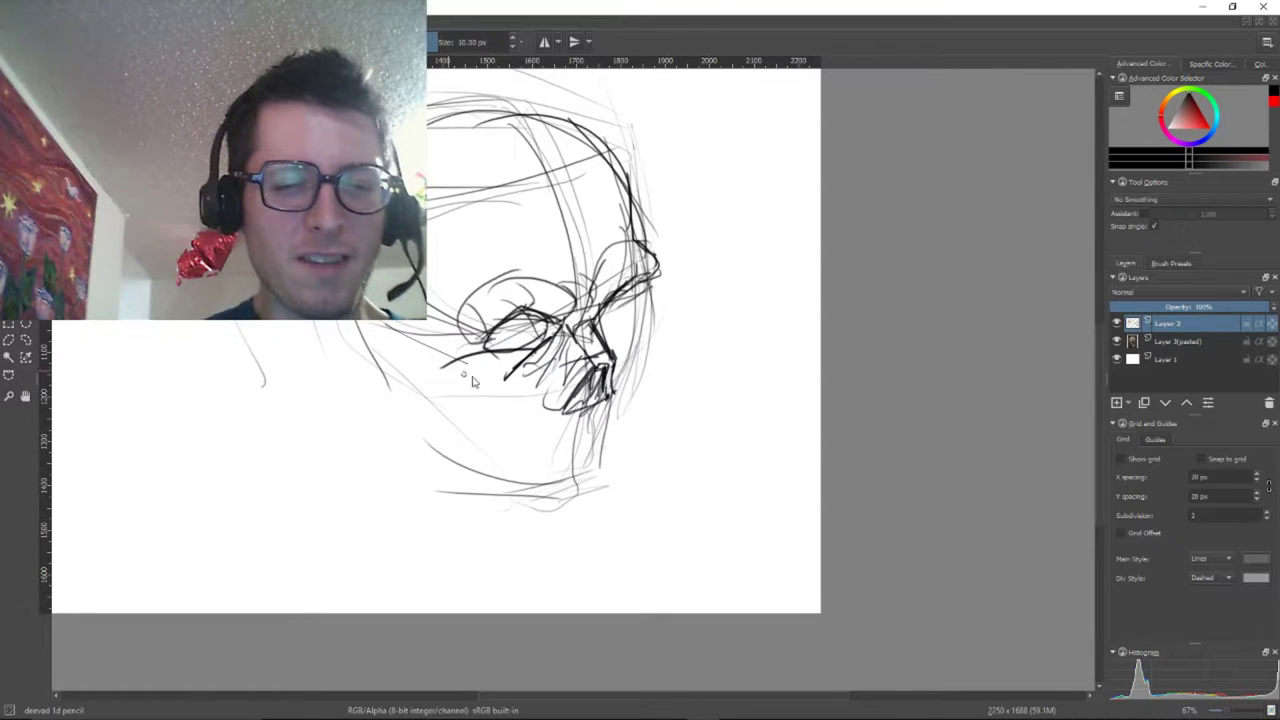
mouse_move(550, 346)
left_mouse_down()
mouse_move(538, 398)
mouse_move(496, 416)
mouse_move(468, 412)
mouse_move(466, 355)
left_mouse_up()
mouse_move(598, 346)
left_mouse_down()
mouse_move(644, 326)
mouse_move(635, 367)
left_mouse_up()
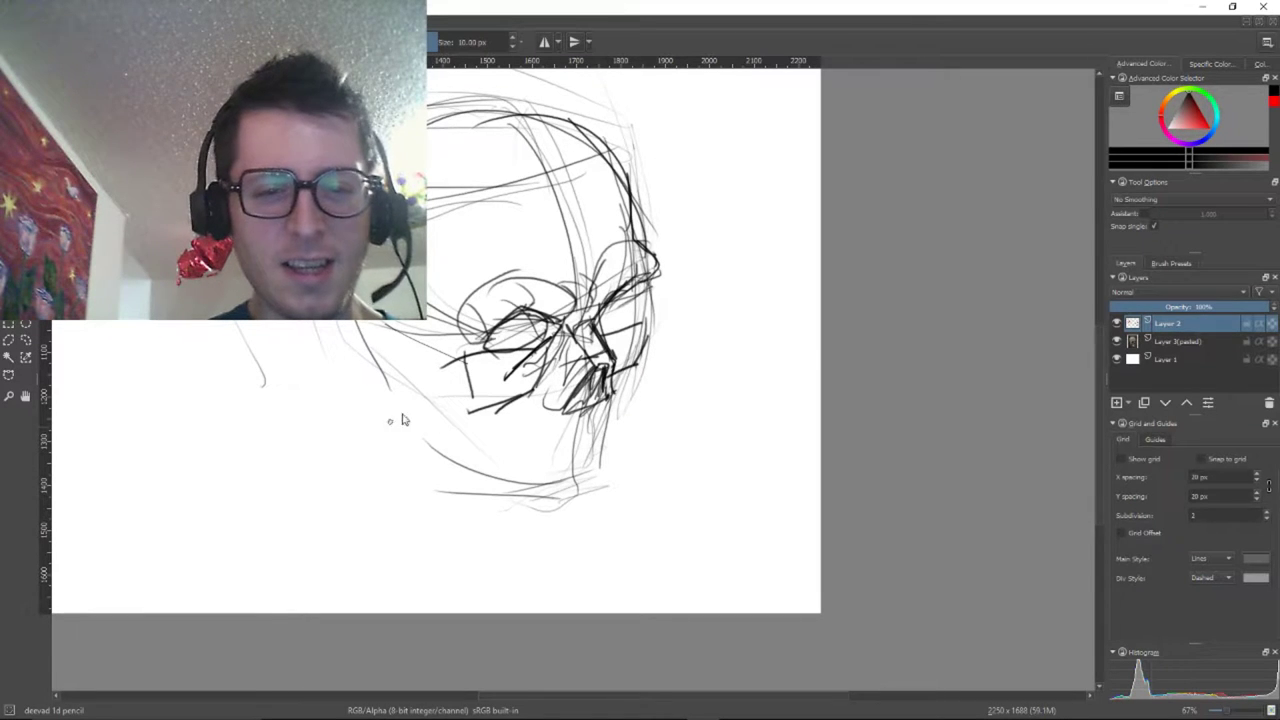
left_click_drag(471, 419, 376, 336)
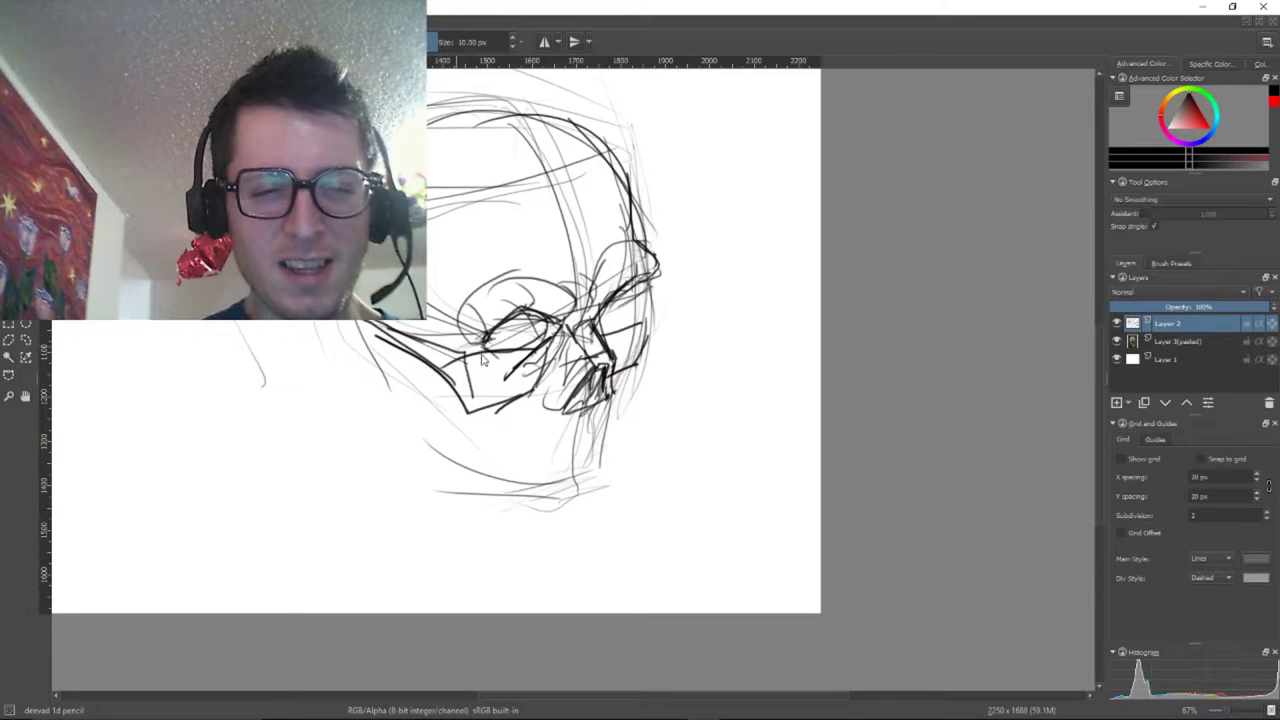
Darken both eye sockets with hatching and draw a near-vertical line down from the nasal opening on the skull sketch
mouse_move(494, 358)
left_mouse_down()
mouse_move(546, 332)
mouse_move(551, 311)
mouse_move(482, 362)
left_mouse_up()
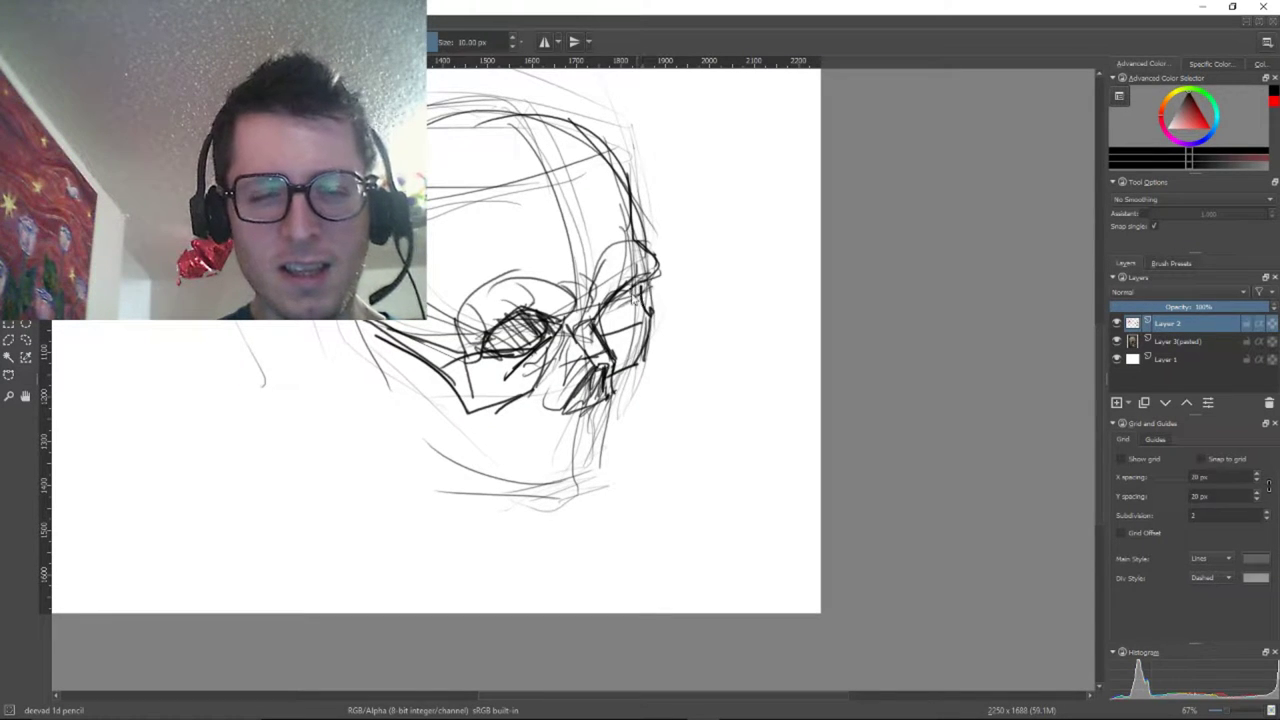
mouse_move(642, 284)
left_mouse_down()
mouse_move(630, 330)
mouse_move(612, 322)
mouse_move(624, 326)
left_mouse_up()
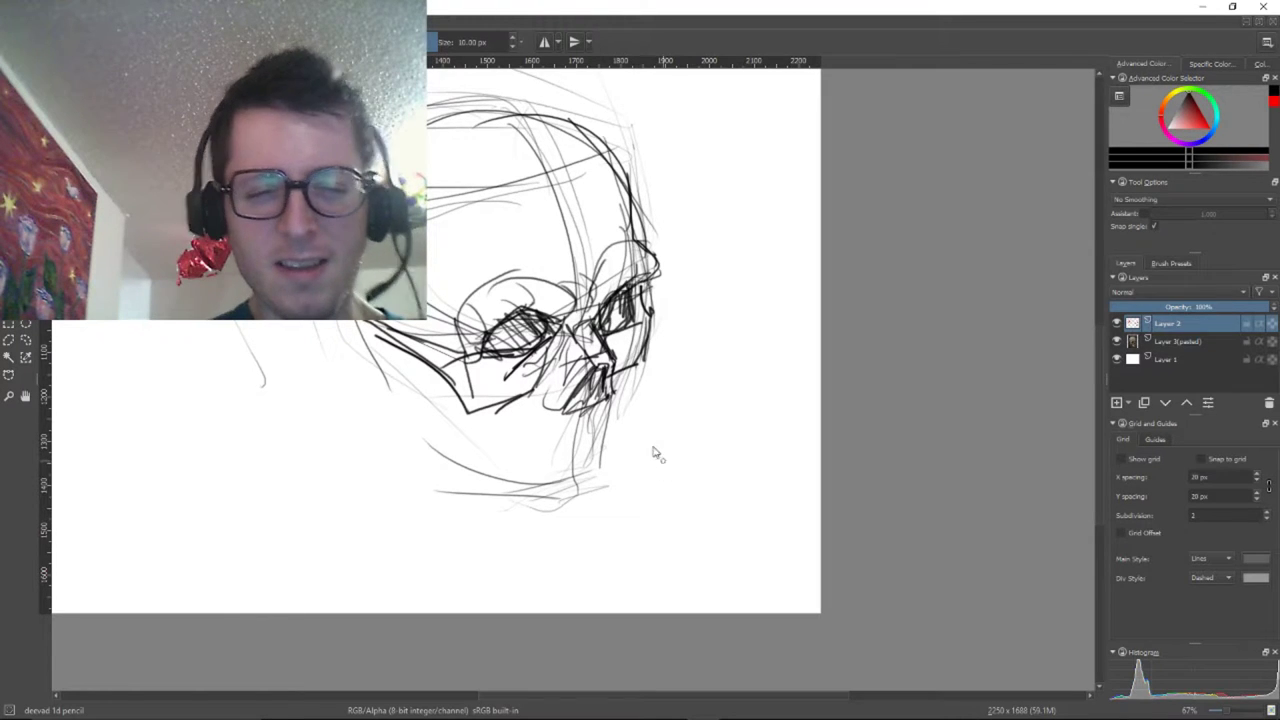
scroll(578, 528, "down", 3)
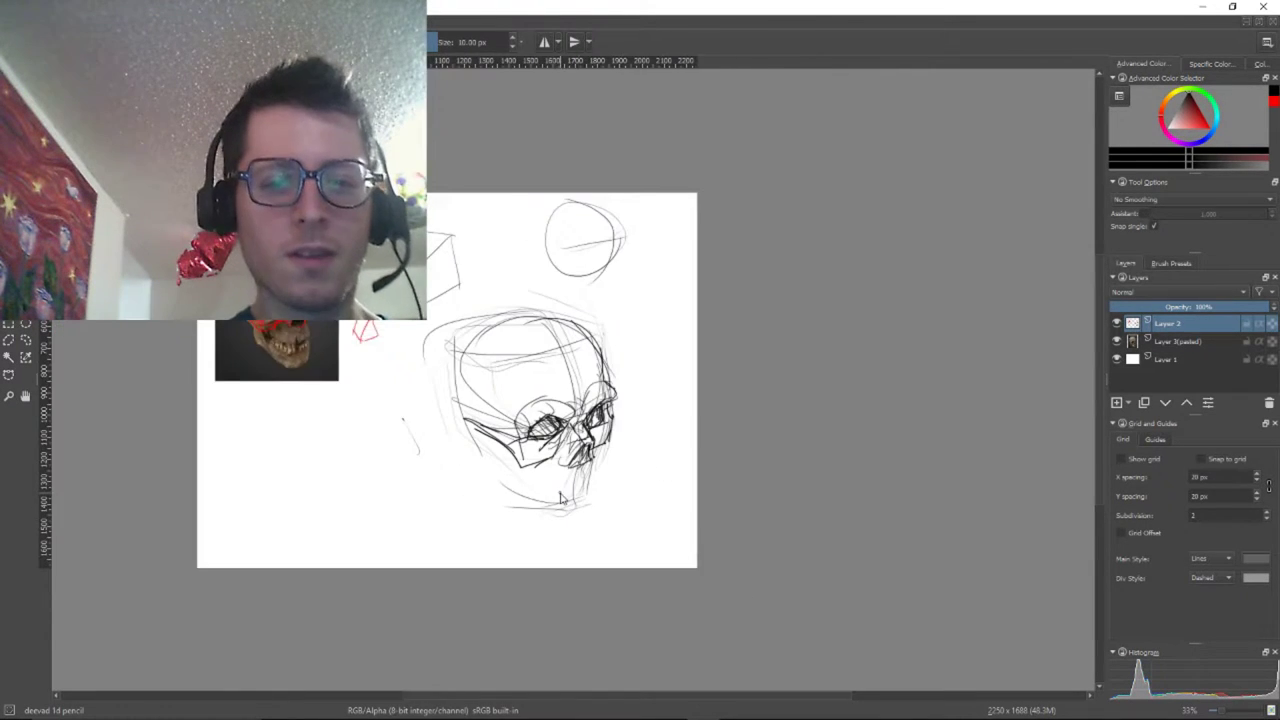
scroll(561, 497, "up", 1)
mouse_move(540, 387)
left_mouse_down()
mouse_move(566, 284)
mouse_move(634, 339)
left_mouse_up()
left_click_drag(635, 415, 626, 345)
scroll(677, 374, "up", 1)
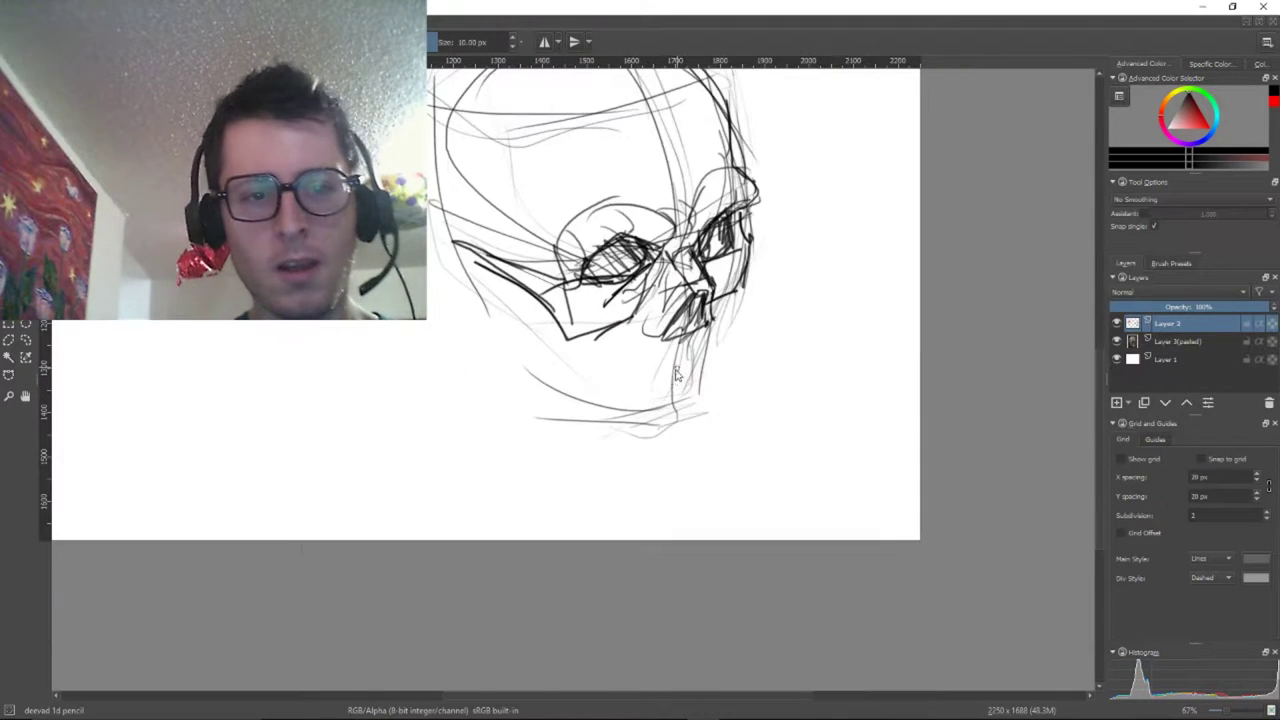
left_click_drag(706, 330, 707, 420)
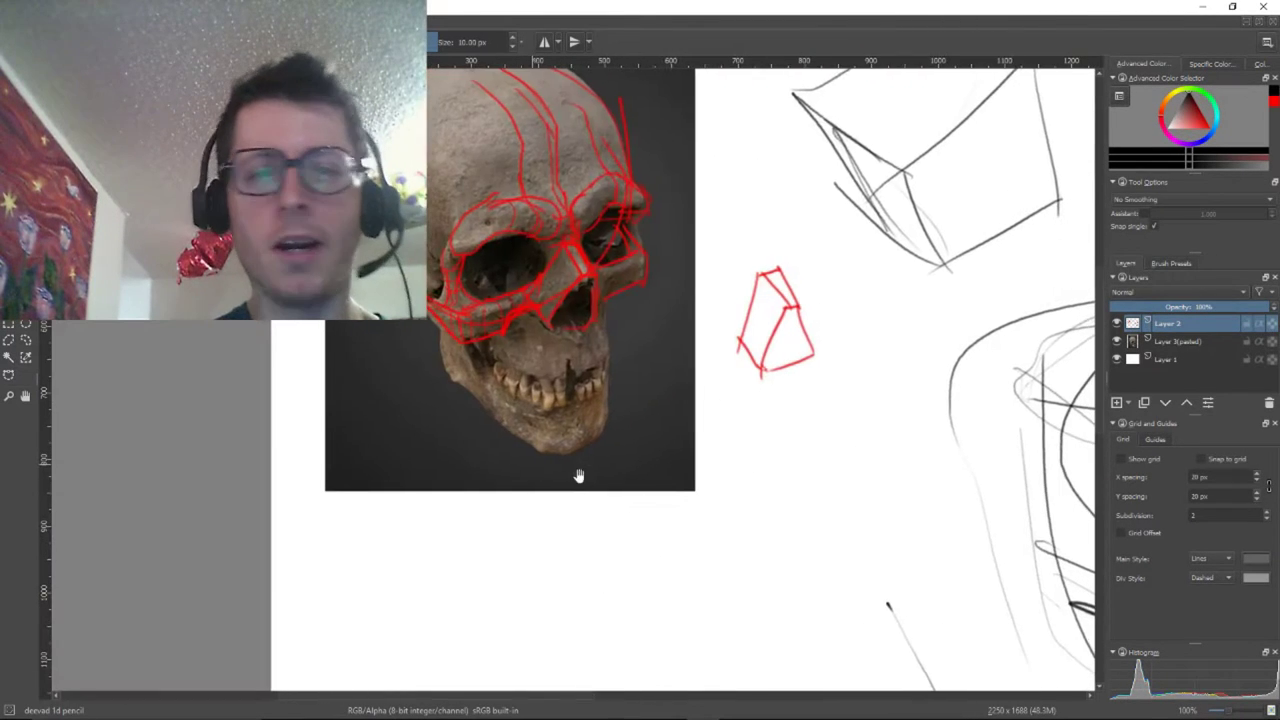
Trace the front plane of the mouth and chin in red on the skull reference, from the nasal opening to the jaw's lower edge
left_click(1209, 128)
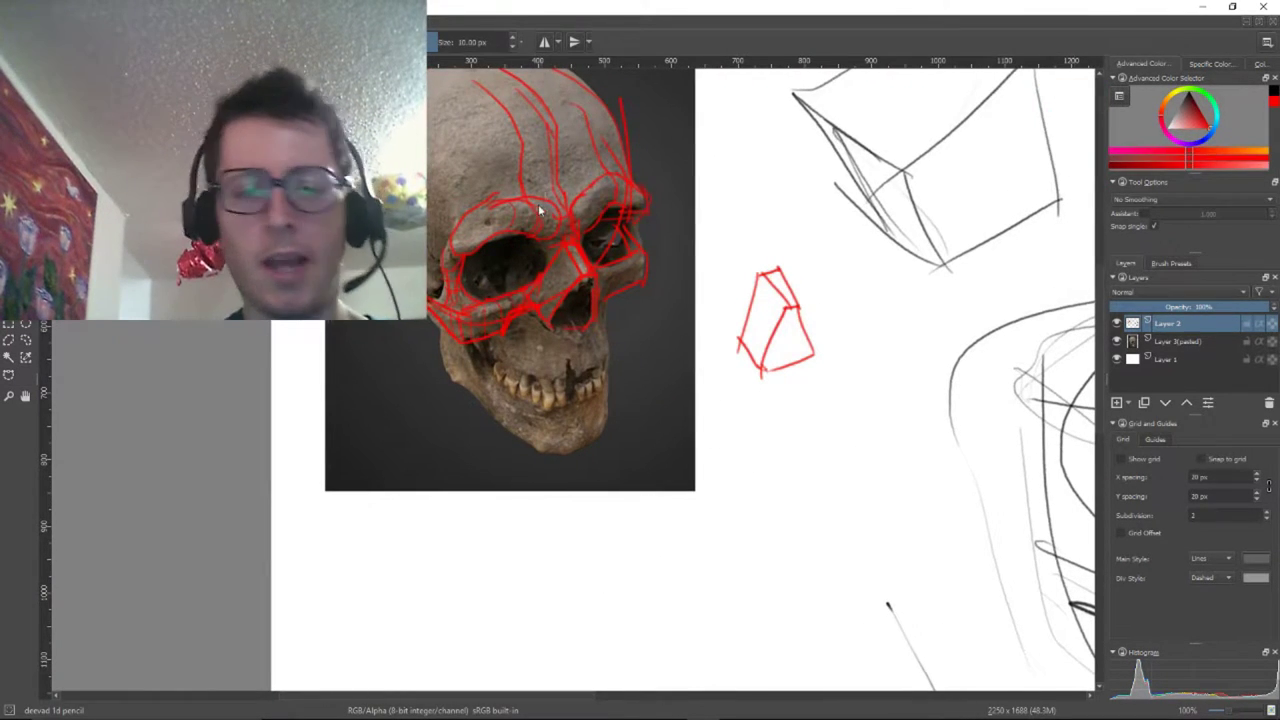
scroll(533, 233, "up", 2)
left_click_drag(627, 484, 717, 336)
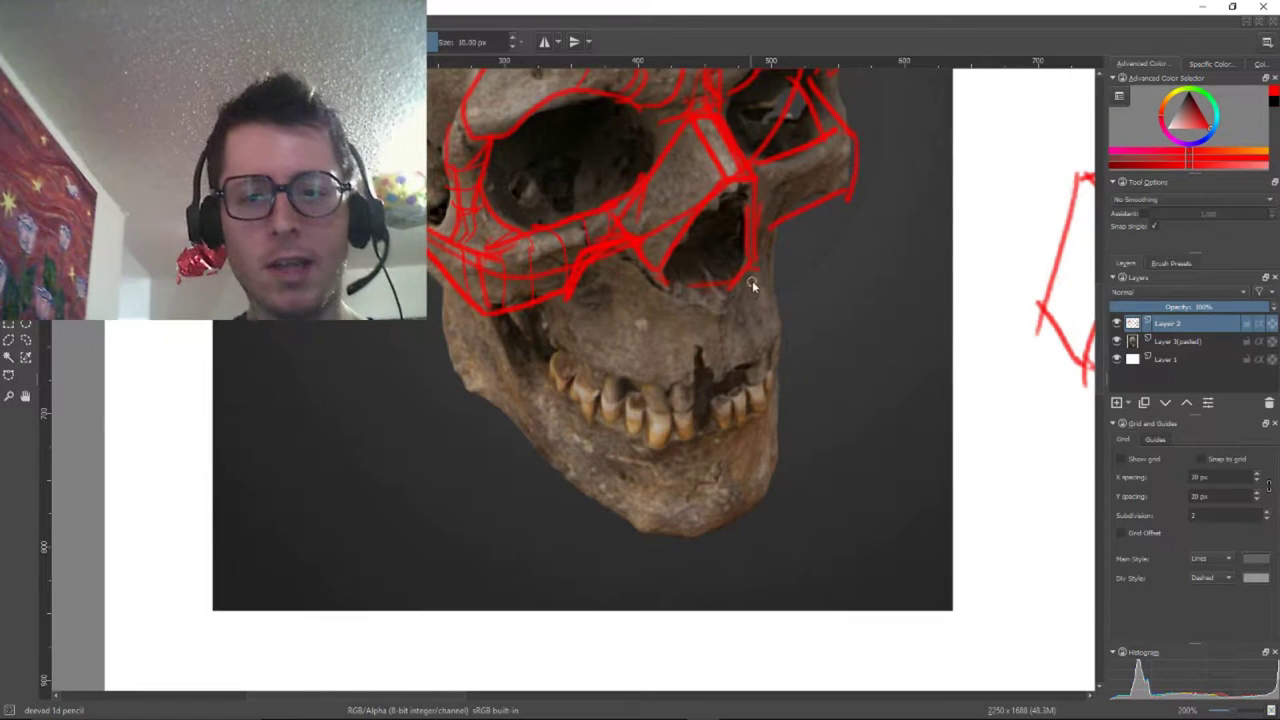
mouse_move(752, 284)
left_mouse_down()
mouse_move(755, 504)
mouse_move(768, 485)
mouse_move(698, 533)
mouse_move(709, 527)
mouse_move(678, 531)
mouse_move(664, 524)
mouse_move(648, 321)
mouse_move(662, 303)
mouse_move(741, 281)
left_mouse_up()
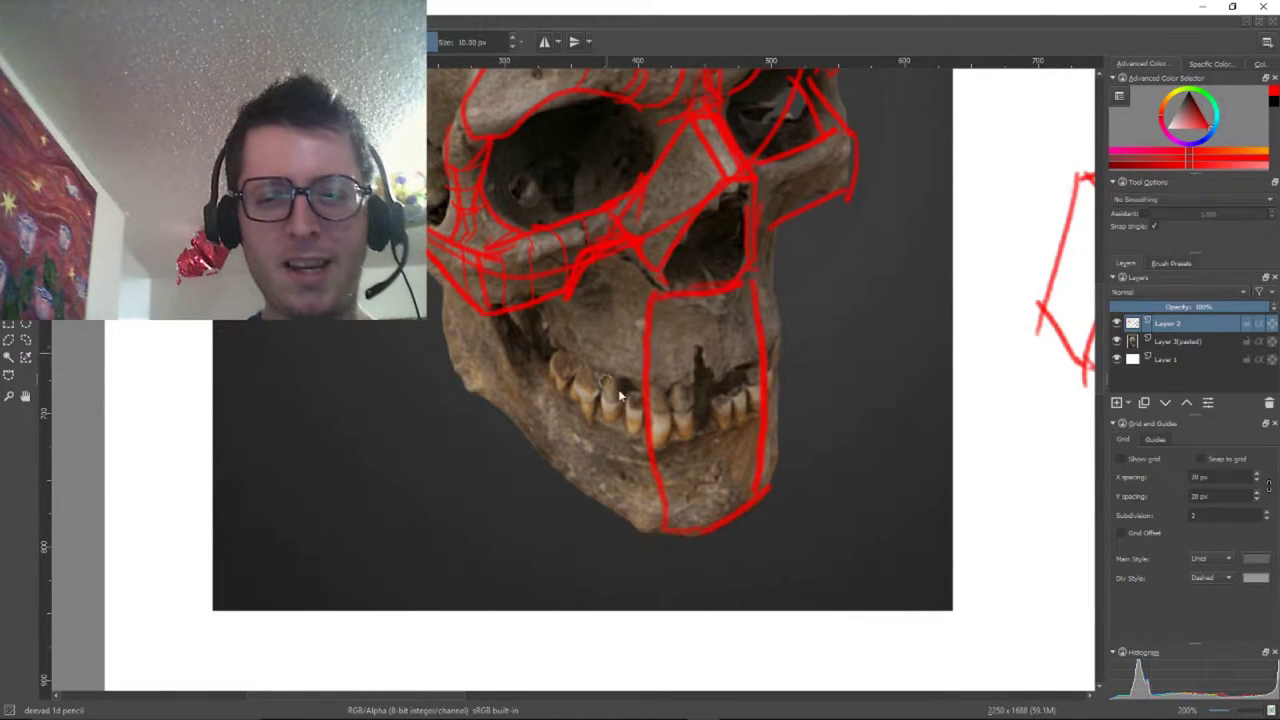
Trace the jaw's near side plane in red below the cheekbone and add a second contour along its far edge
left_click_drag(666, 526, 542, 466)
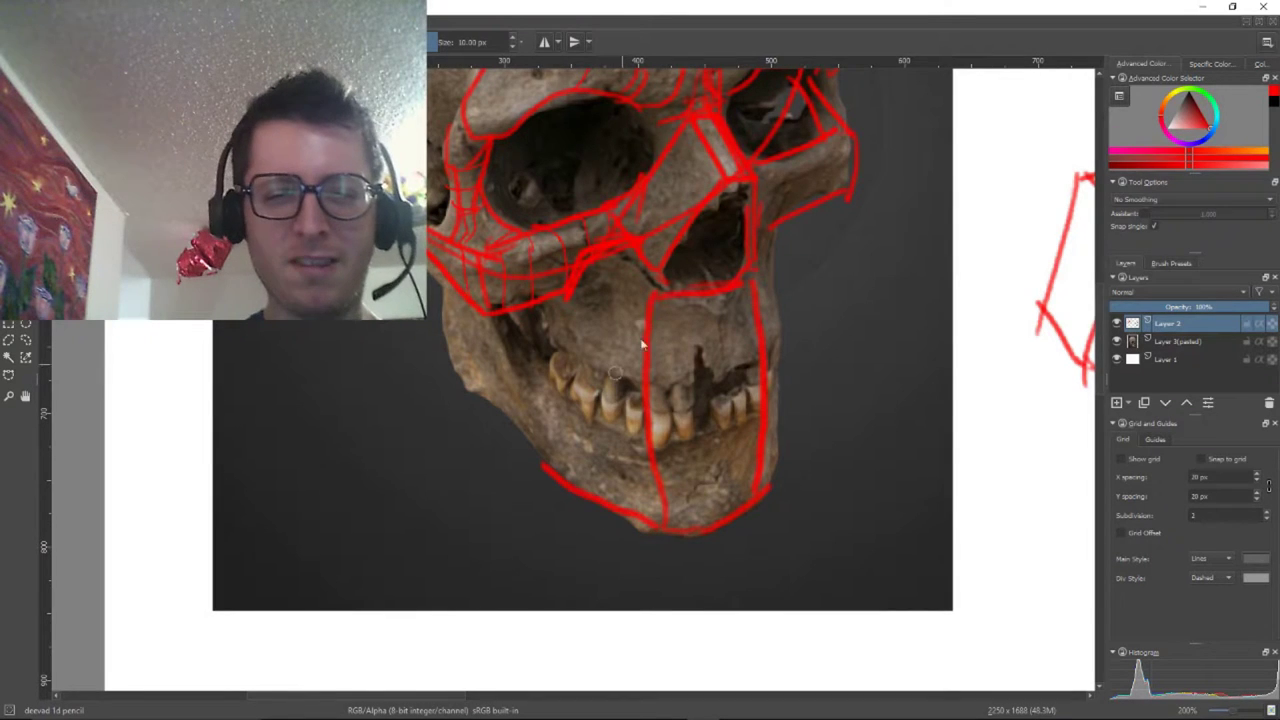
left_click_drag(533, 308, 547, 466)
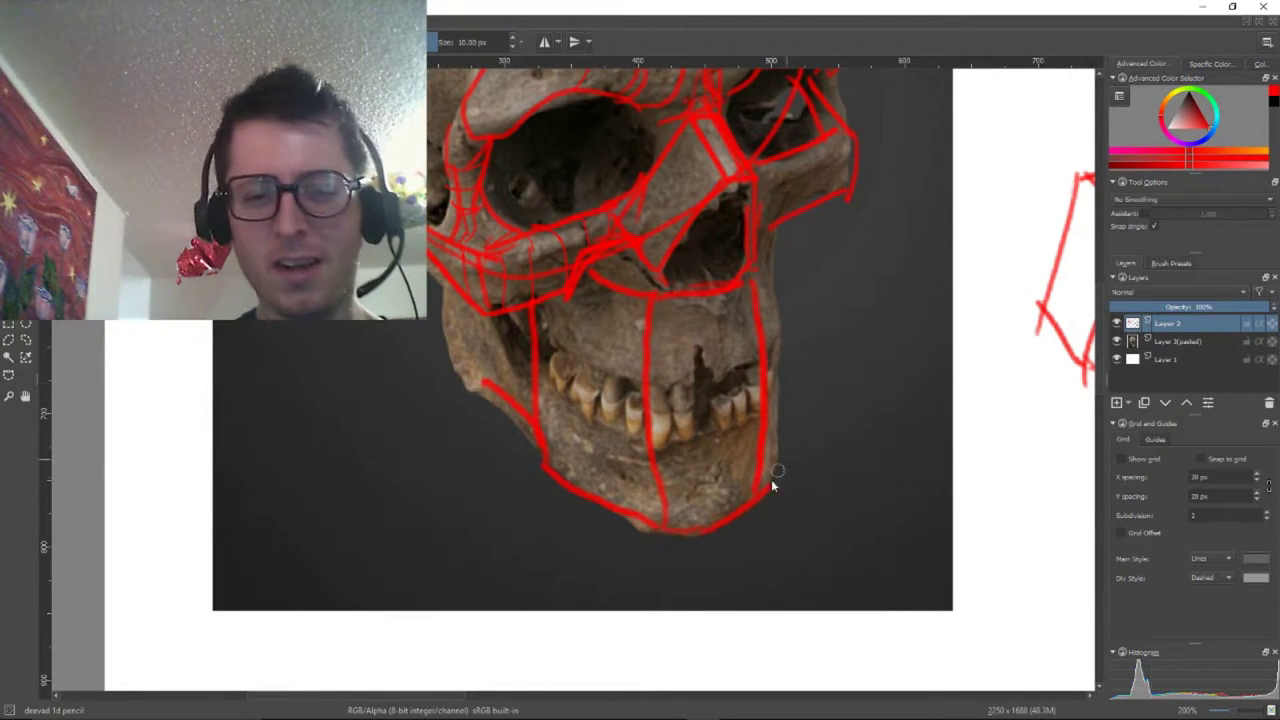
mouse_move(771, 470)
left_mouse_down()
mouse_move(746, 309)
mouse_move(760, 448)
mouse_move(760, 276)
left_mouse_up()
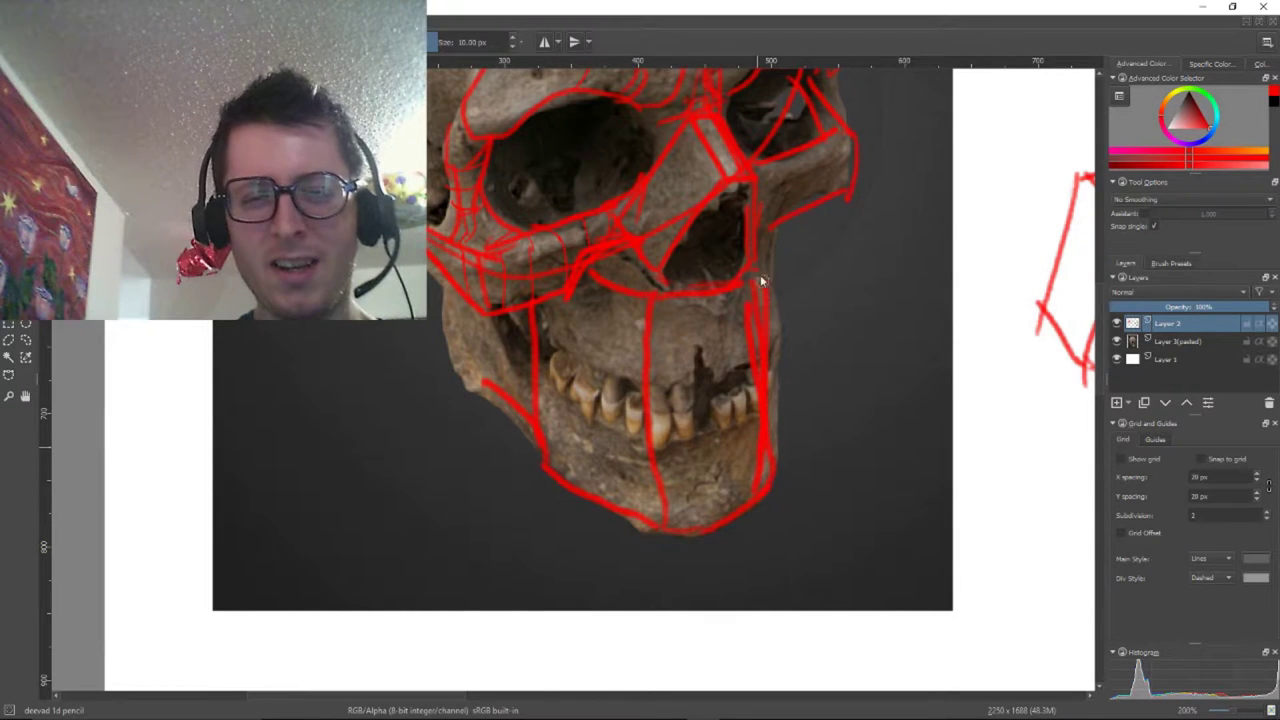
Mark the chin's width with a red bracket beneath the reference jaw and trace the front teeth in red
scroll(788, 535, "down", 1)
left_click_drag(791, 514, 543, 357)
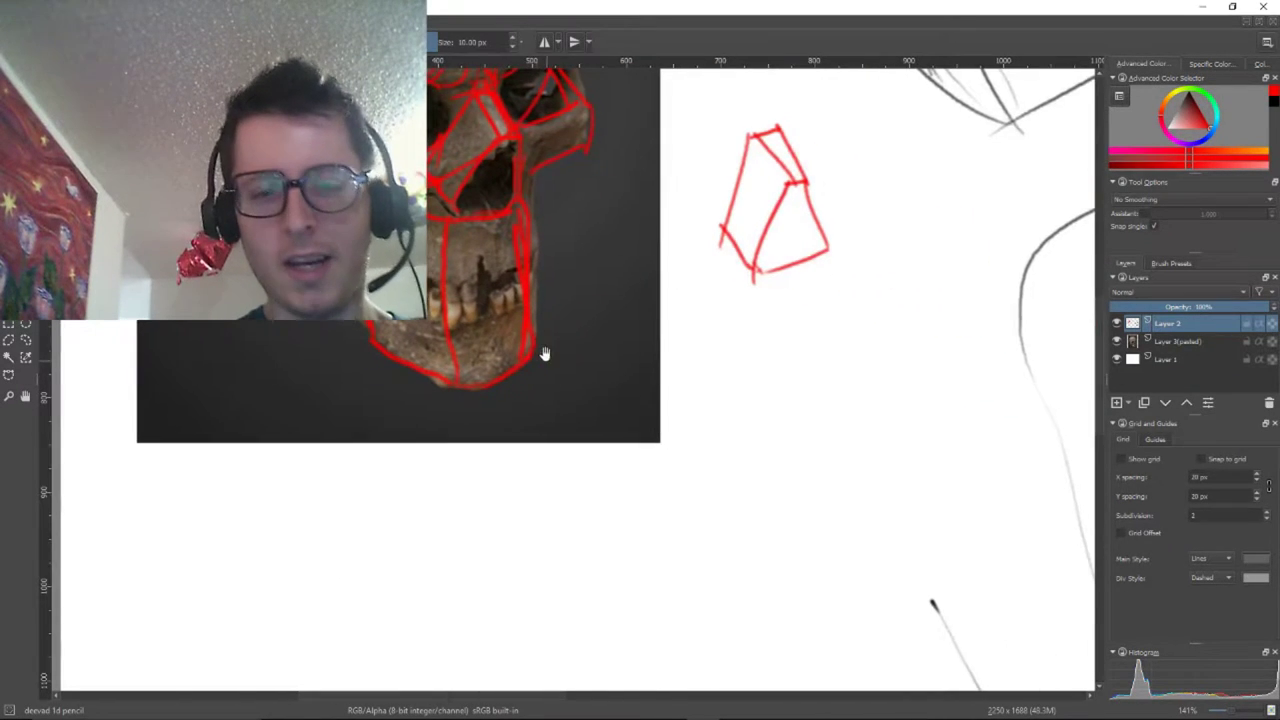
left_click(481, 266)
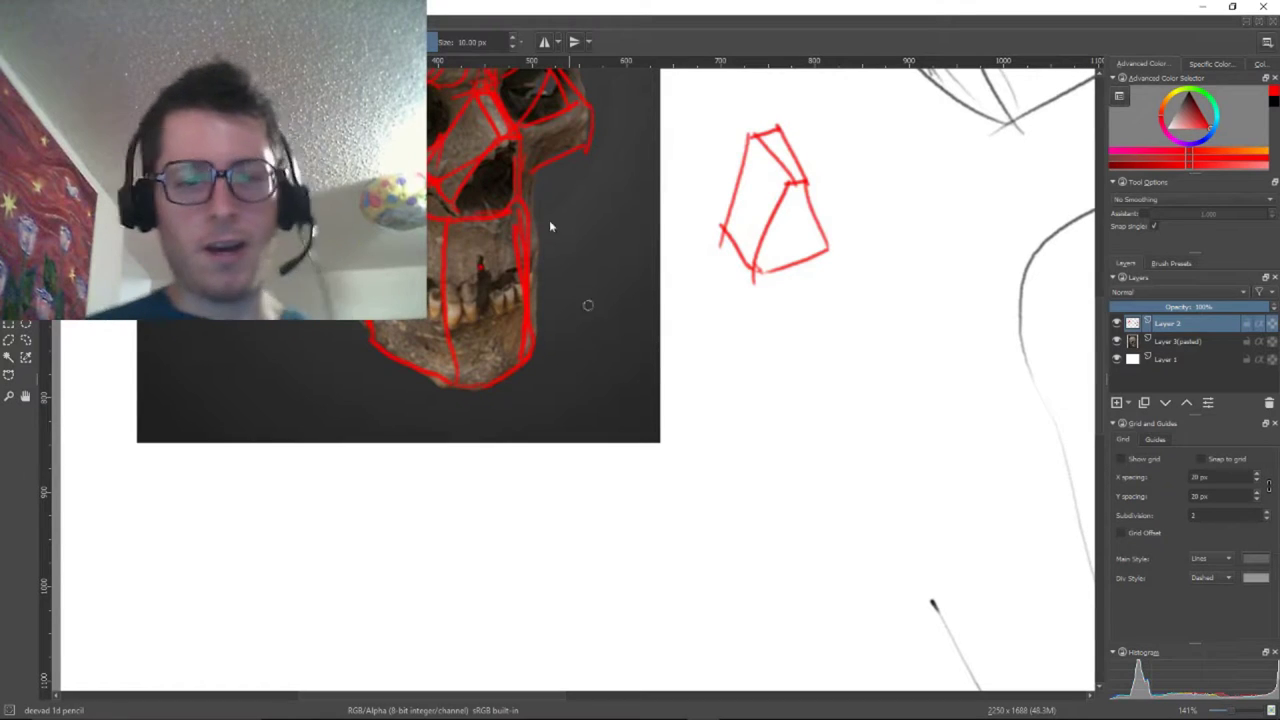
key("ctrl+z")
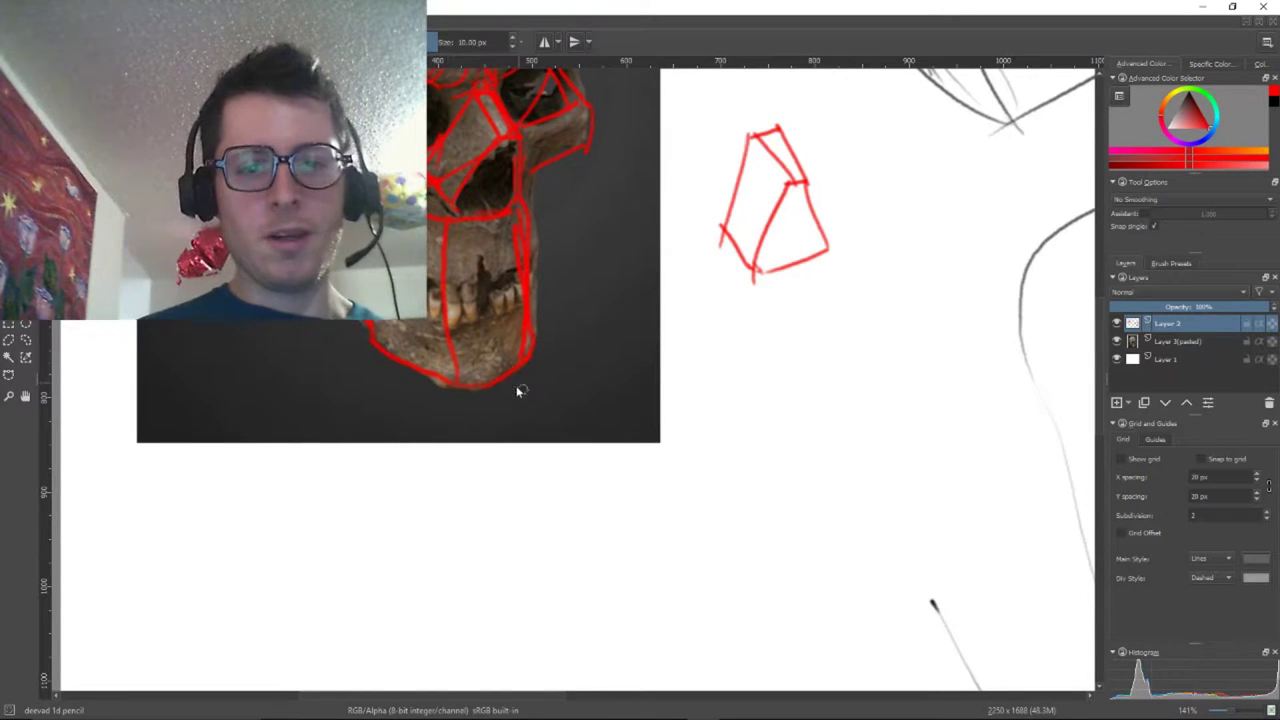
mouse_move(530, 369)
left_mouse_down()
mouse_move(531, 390)
mouse_move(468, 411)
mouse_move(461, 394)
left_mouse_up()
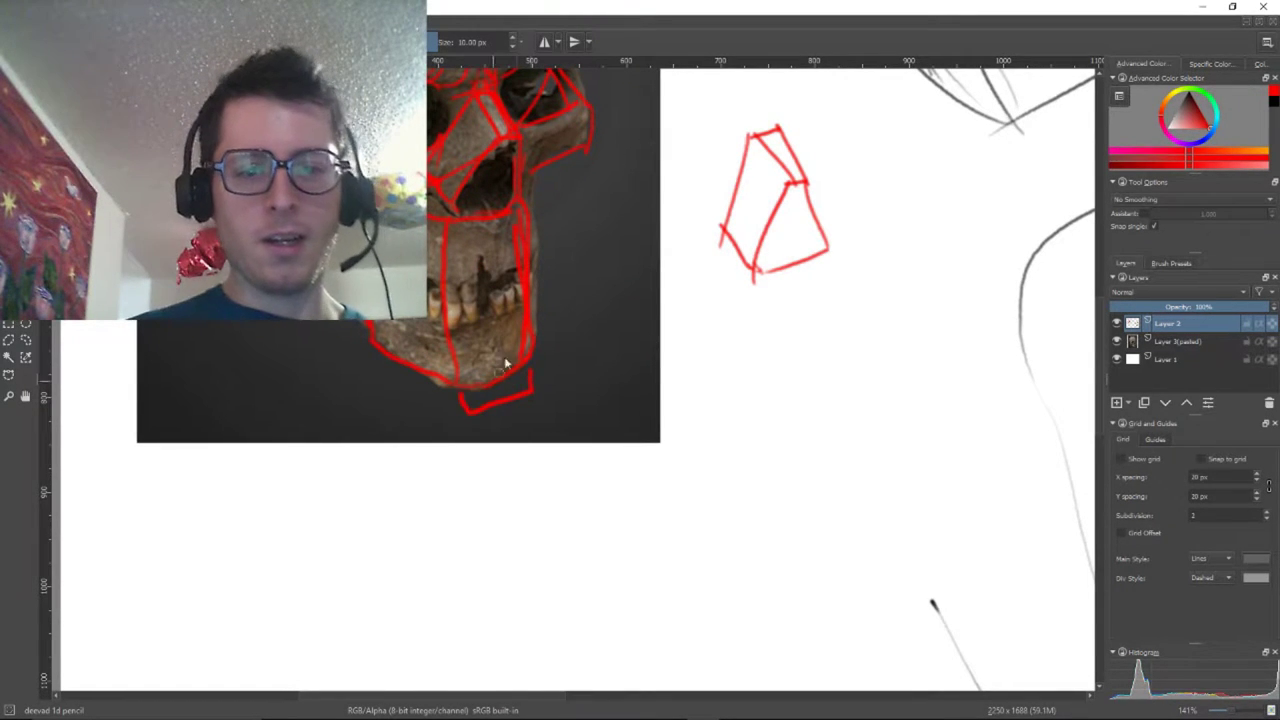
left_click_drag(514, 308, 482, 301)
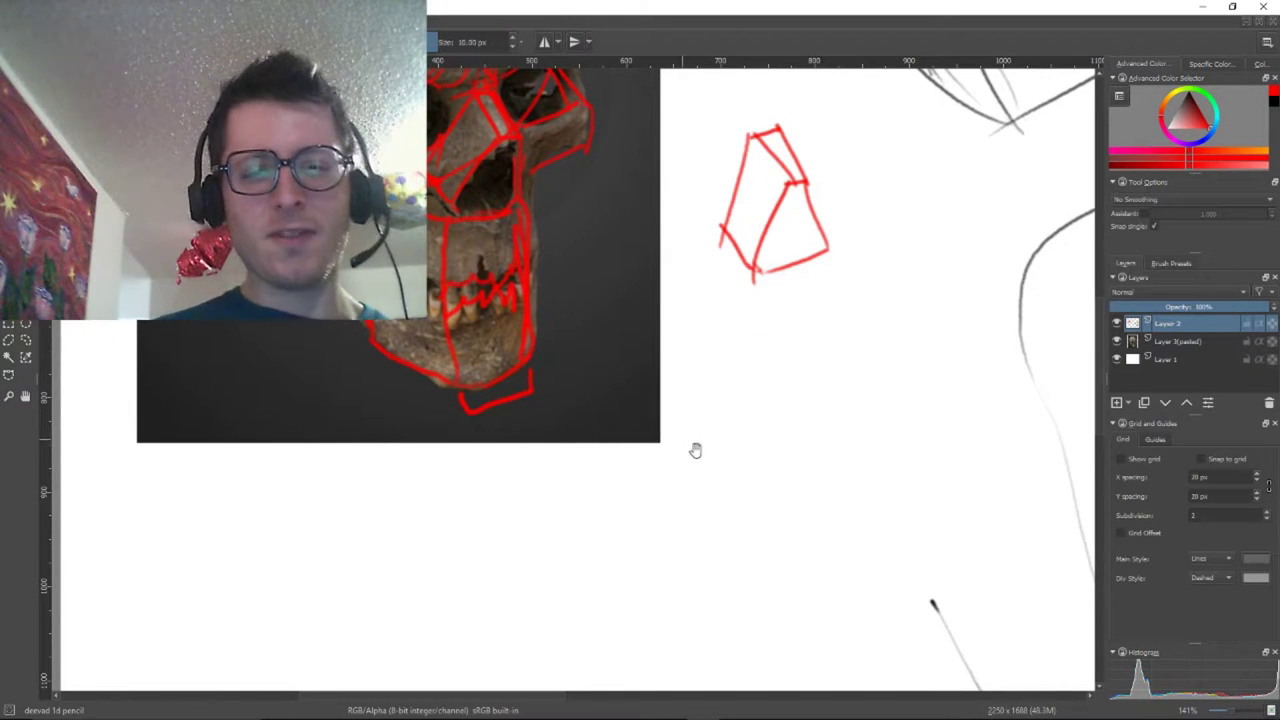
Draw a small black cartoon face with a sharply pointed chin on the blank canvas below the reference photo
mouse_move(697, 449)
left_mouse_down()
mouse_move(800, 431)
mouse_move(737, 400)
left_mouse_up()
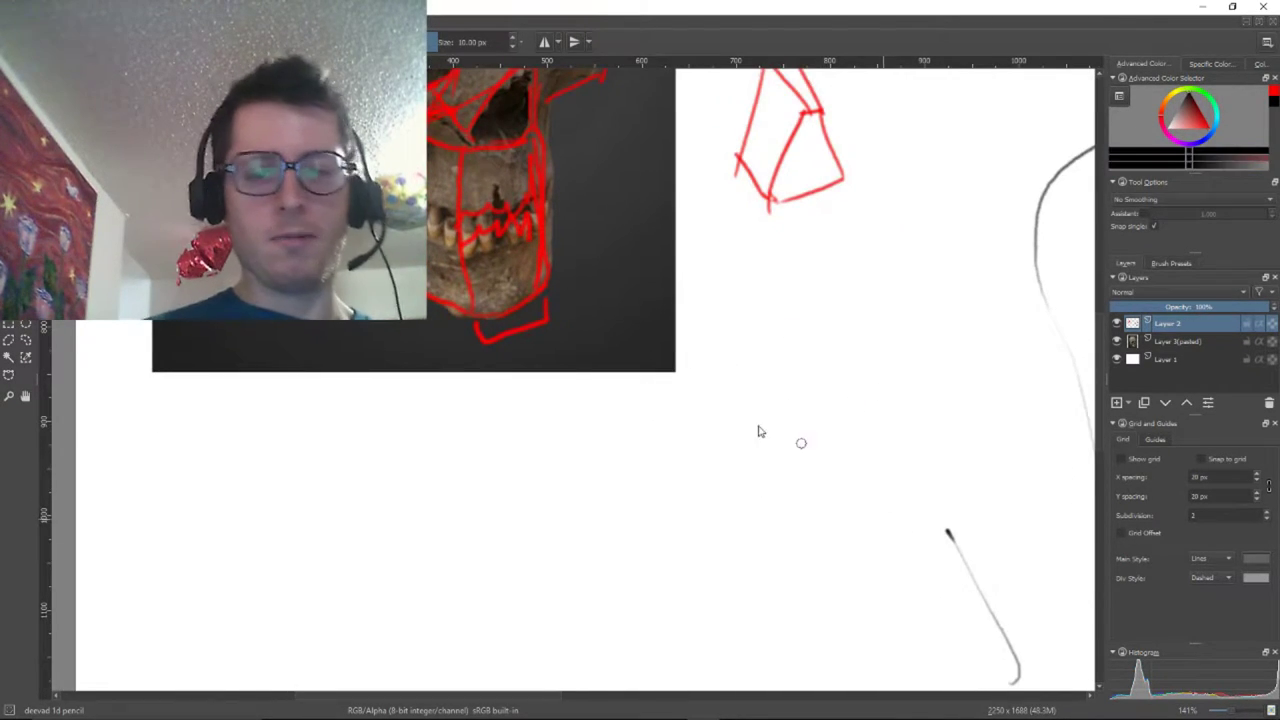
left_click_drag(771, 537, 766, 427)
mouse_move(840, 275)
left_mouse_down()
mouse_move(820, 525)
mouse_move(826, 513)
mouse_move(697, 316)
left_mouse_up()
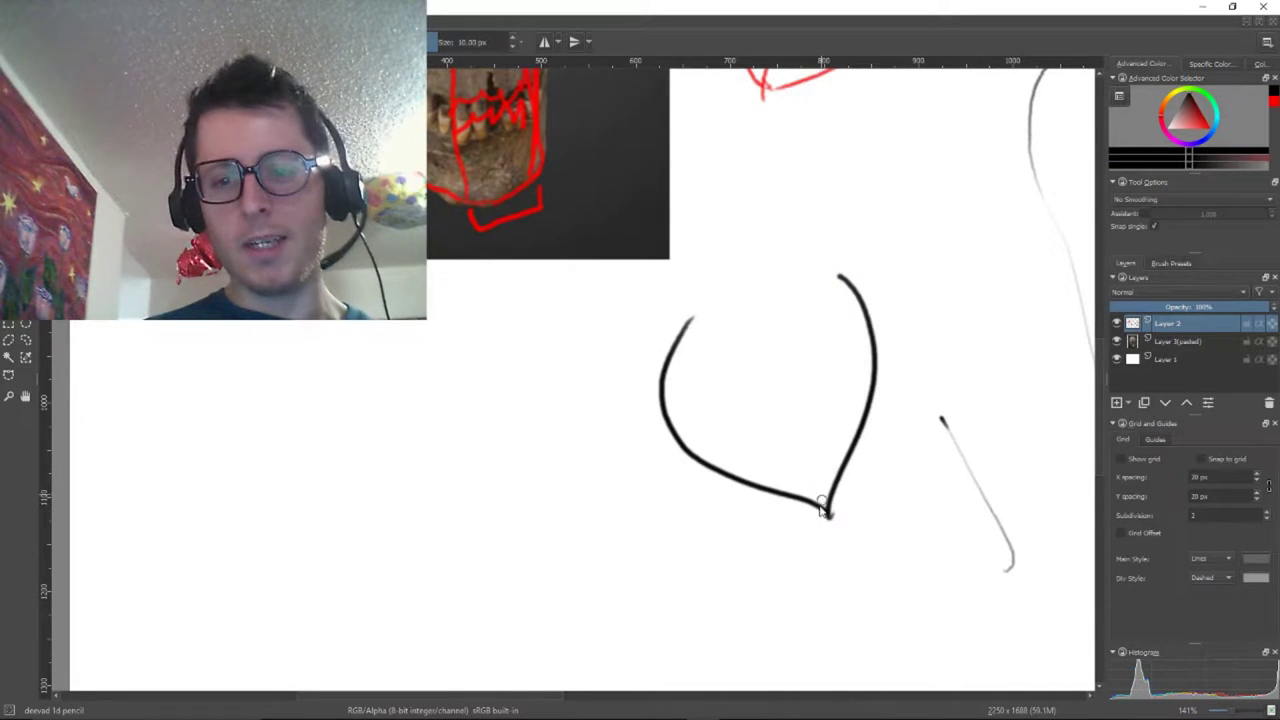
mouse_move(823, 506)
left_mouse_down()
mouse_move(835, 478)
mouse_move(803, 508)
mouse_move(825, 511)
mouse_move(720, 481)
left_mouse_up()
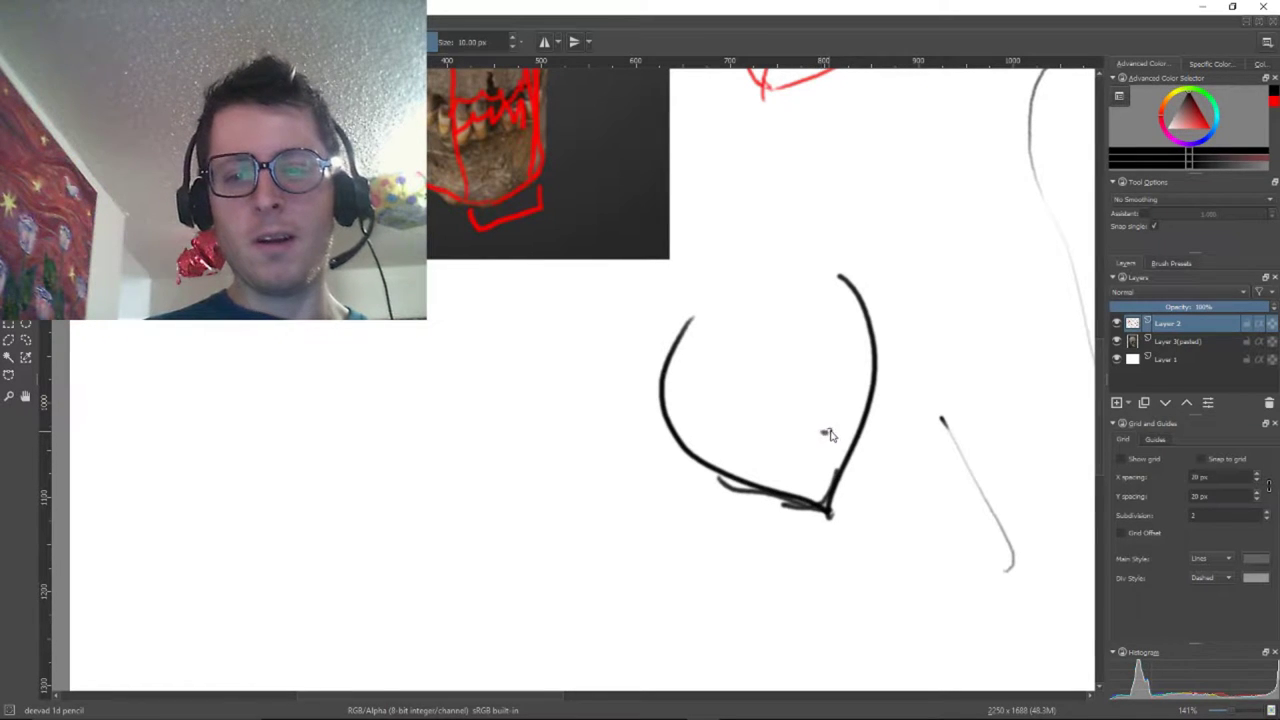
mouse_move(836, 431)
left_mouse_down()
mouse_move(741, 441)
mouse_move(841, 410)
mouse_move(834, 466)
mouse_move(843, 476)
mouse_move(880, 436)
mouse_move(876, 450)
mouse_move(800, 470)
mouse_move(854, 496)
left_mouse_up()
mouse_move(816, 192)
left_mouse_down()
mouse_move(808, 408)
mouse_move(854, 431)
left_mouse_up()
Draw the skull sketch's mouth and jaw front in black, running from below the nose and cheekbone down to a squared chin
left_click_drag(909, 523, 534, 326)
left_click_drag(907, 437, 358, 305)
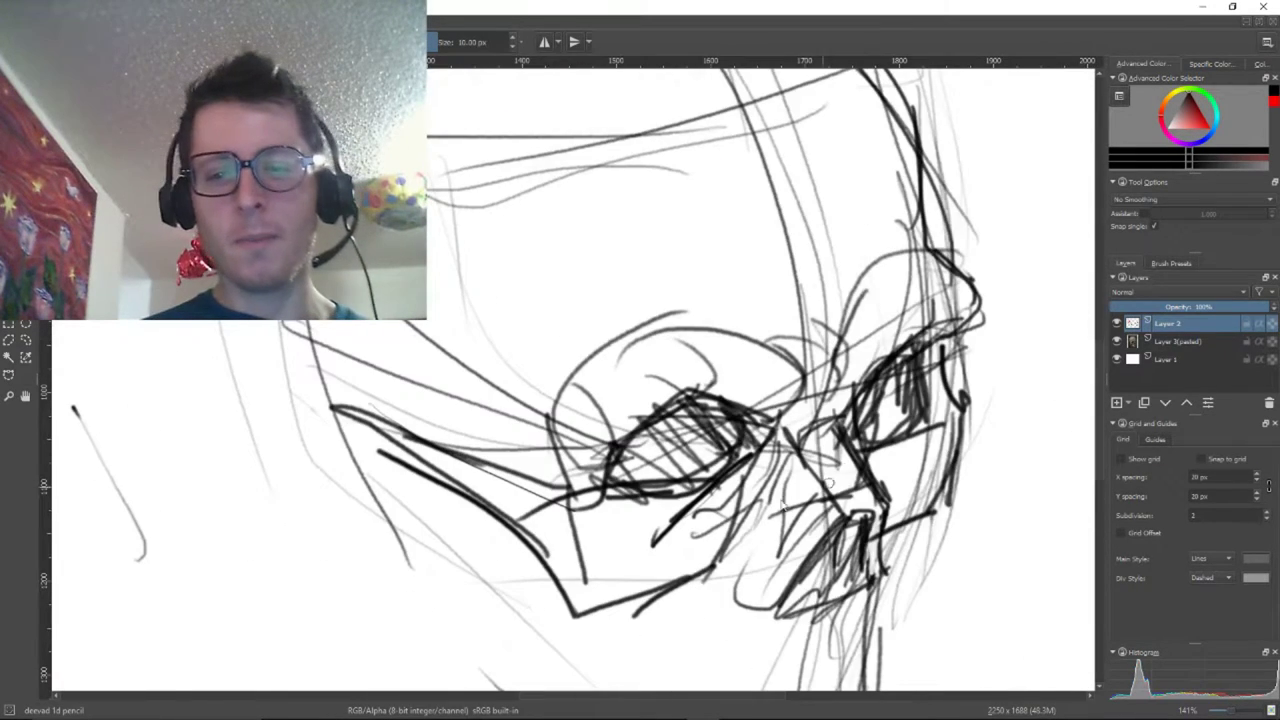
scroll(757, 585, "down", 2)
mouse_move(688, 530)
left_mouse_down()
mouse_move(713, 322)
mouse_move(763, 501)
left_mouse_up()
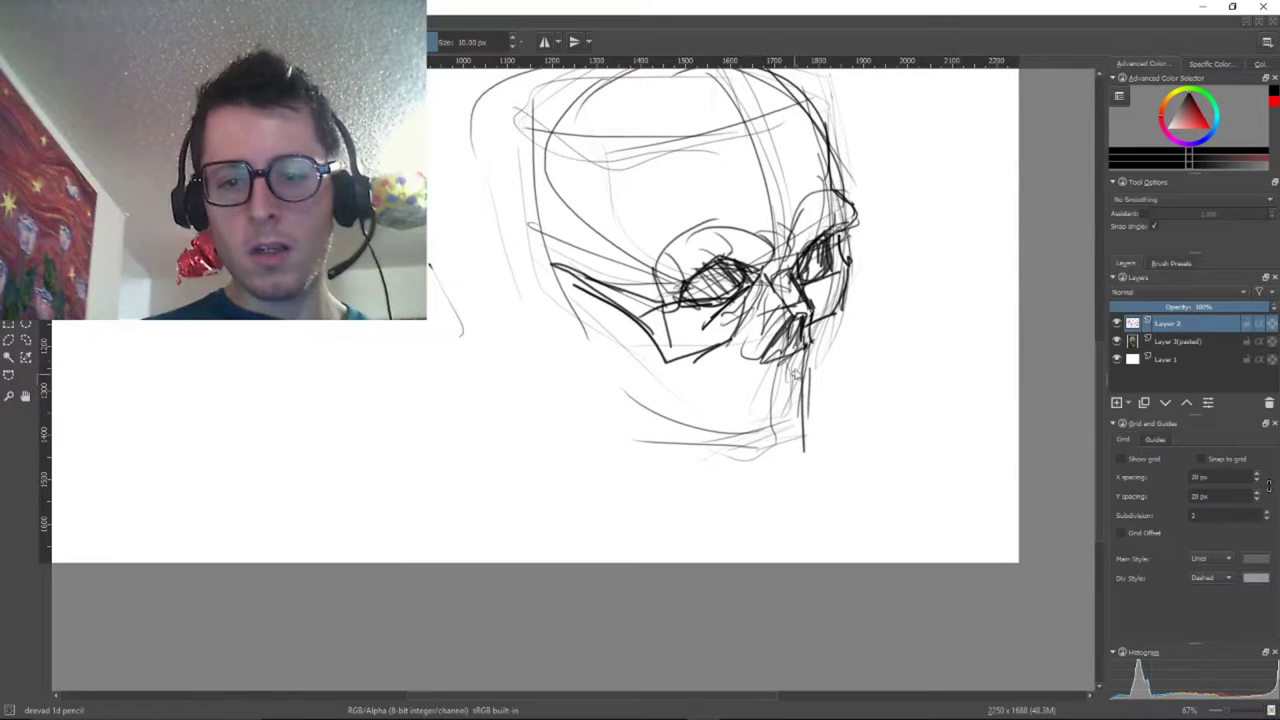
mouse_move(798, 355)
left_mouse_down()
mouse_move(806, 427)
mouse_move(816, 457)
mouse_move(815, 416)
mouse_move(830, 474)
mouse_move(739, 483)
mouse_move(748, 473)
mouse_move(699, 402)
mouse_move(716, 361)
mouse_move(808, 368)
mouse_move(809, 434)
mouse_move(806, 350)
left_mouse_up()
left_click_drag(722, 353, 742, 452)
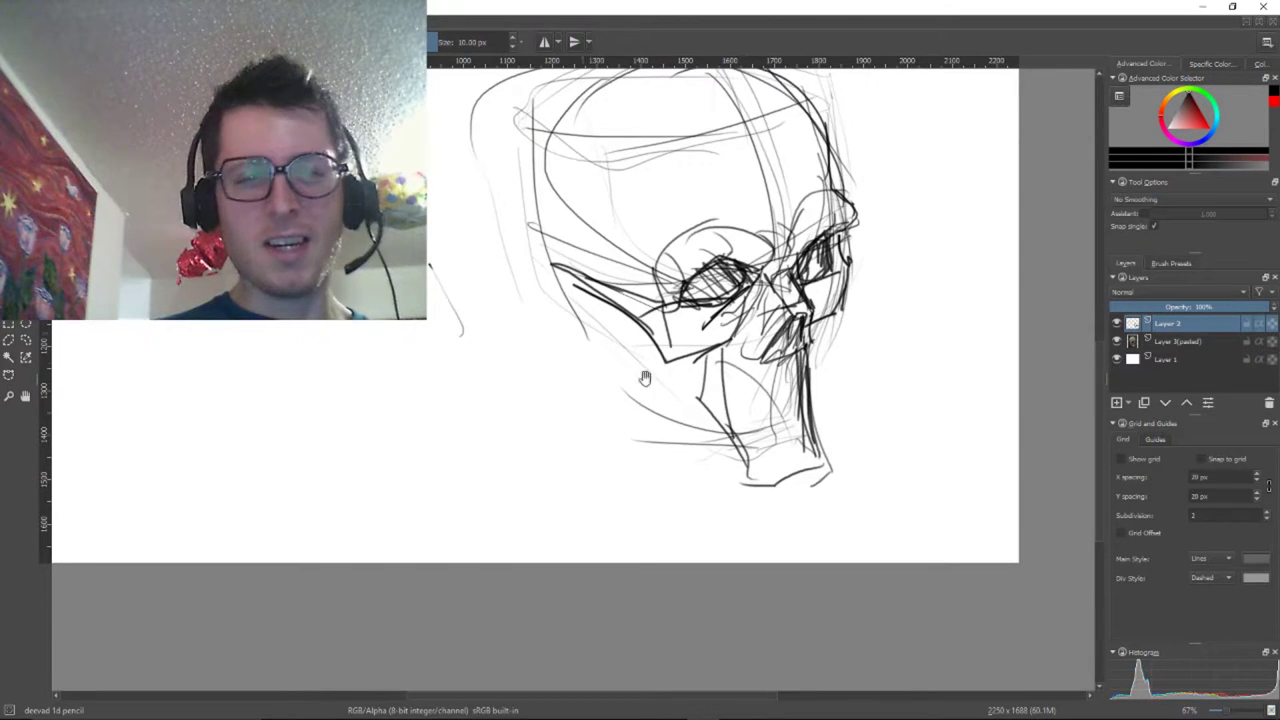
Add vertical side-plane contours and short cross lines for the mouth area below the near cheekbone on the skull sketch
left_click_drag(644, 376, 746, 485)
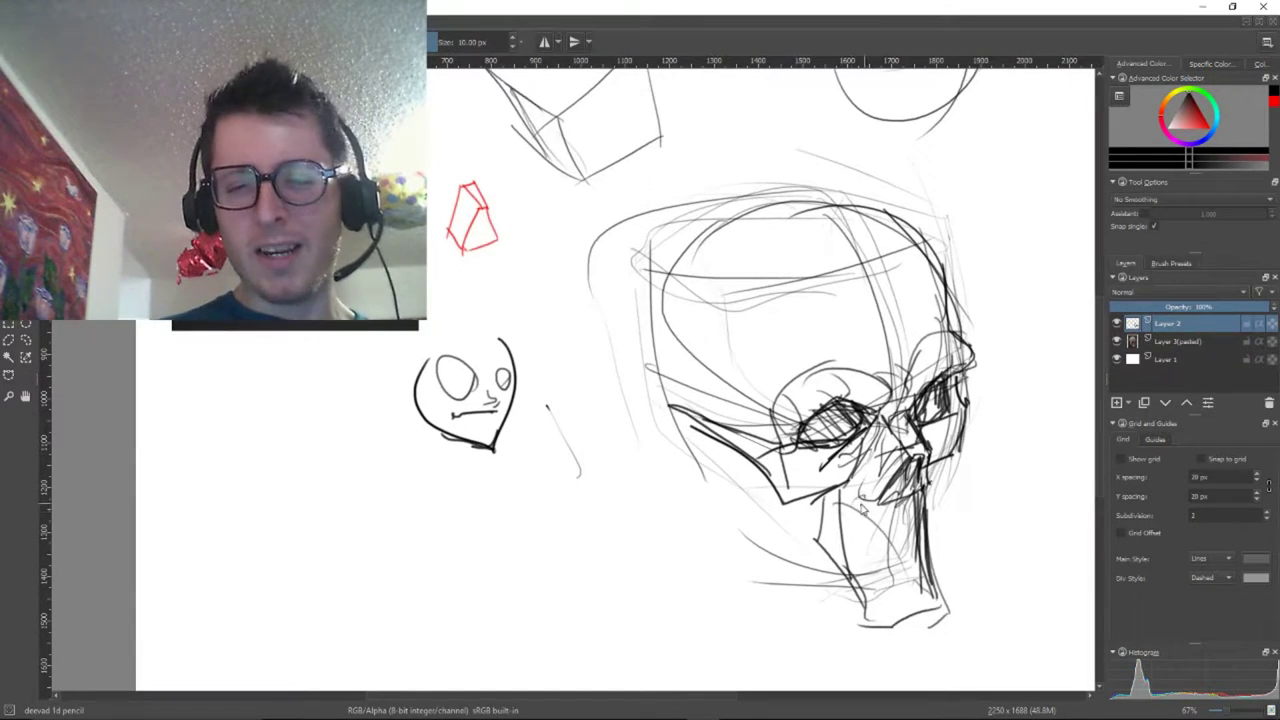
left_click_drag(862, 508, 881, 614)
left_click_drag(898, 560, 873, 572)
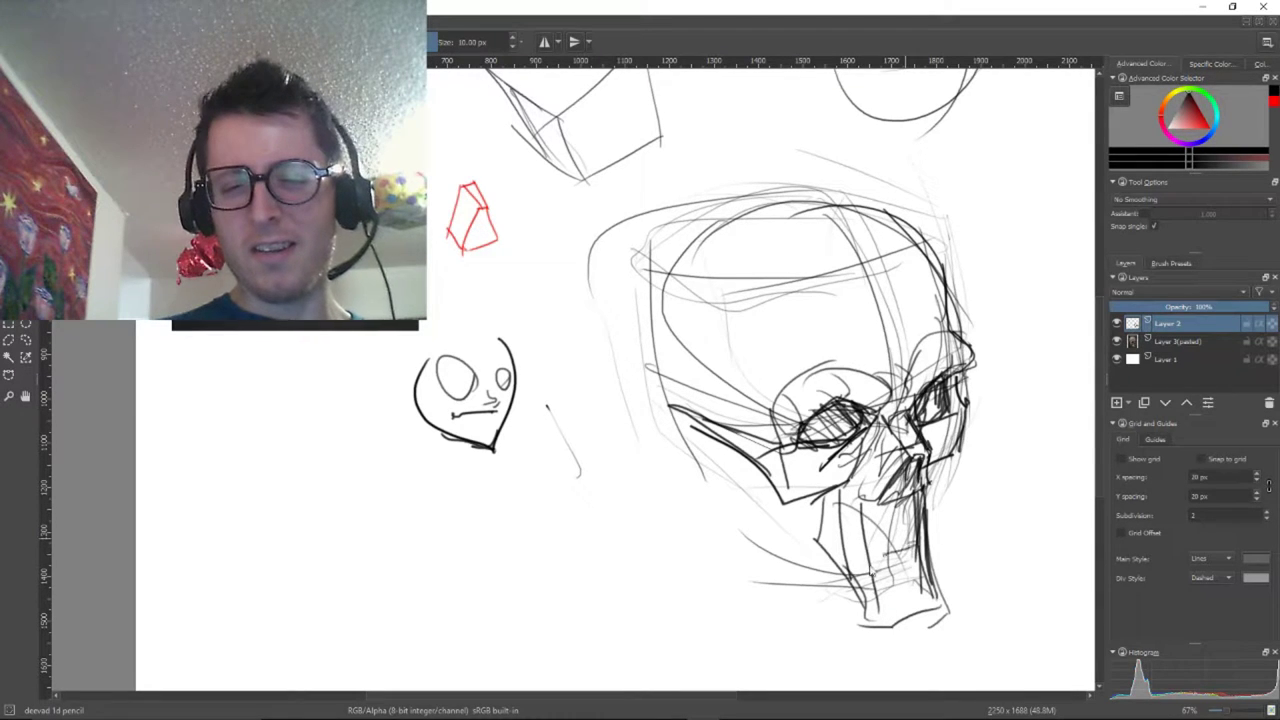
Draw the skull sketch's lower jaw in black, from the chin back along the jawline and up to the hinge beneath the near cheekbone
mouse_move(777, 537)
left_mouse_down()
mouse_move(847, 616)
mouse_move(806, 601)
mouse_move(843, 625)
mouse_move(819, 541)
mouse_move(834, 593)
mouse_move(899, 540)
left_mouse_up()
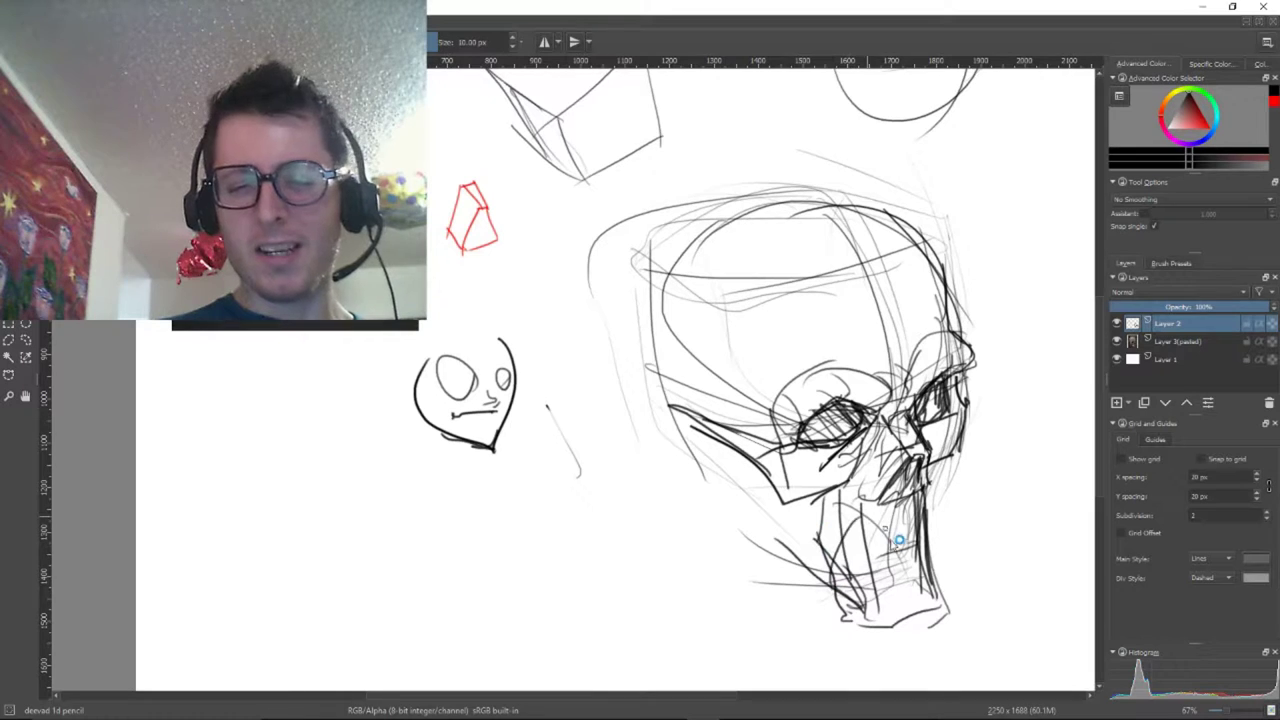
mouse_move(947, 594)
left_mouse_down()
mouse_move(936, 540)
mouse_move(940, 576)
left_mouse_up()
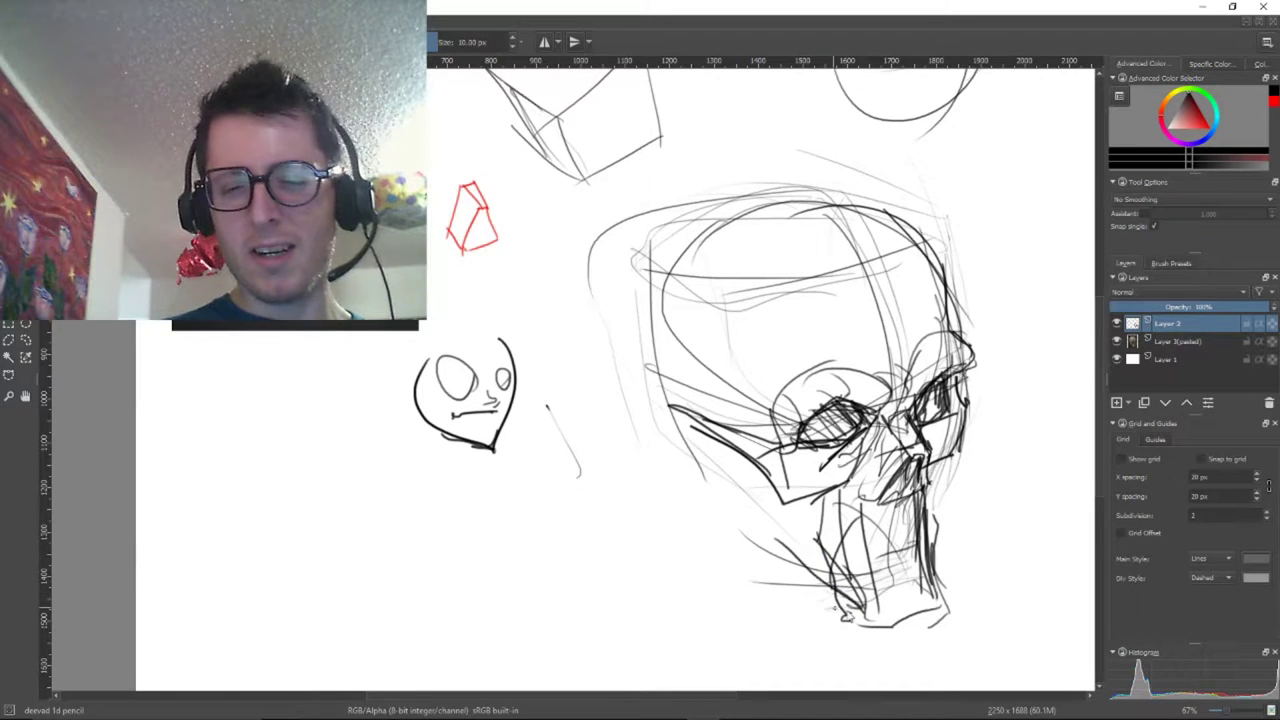
left_click_drag(845, 614, 762, 555)
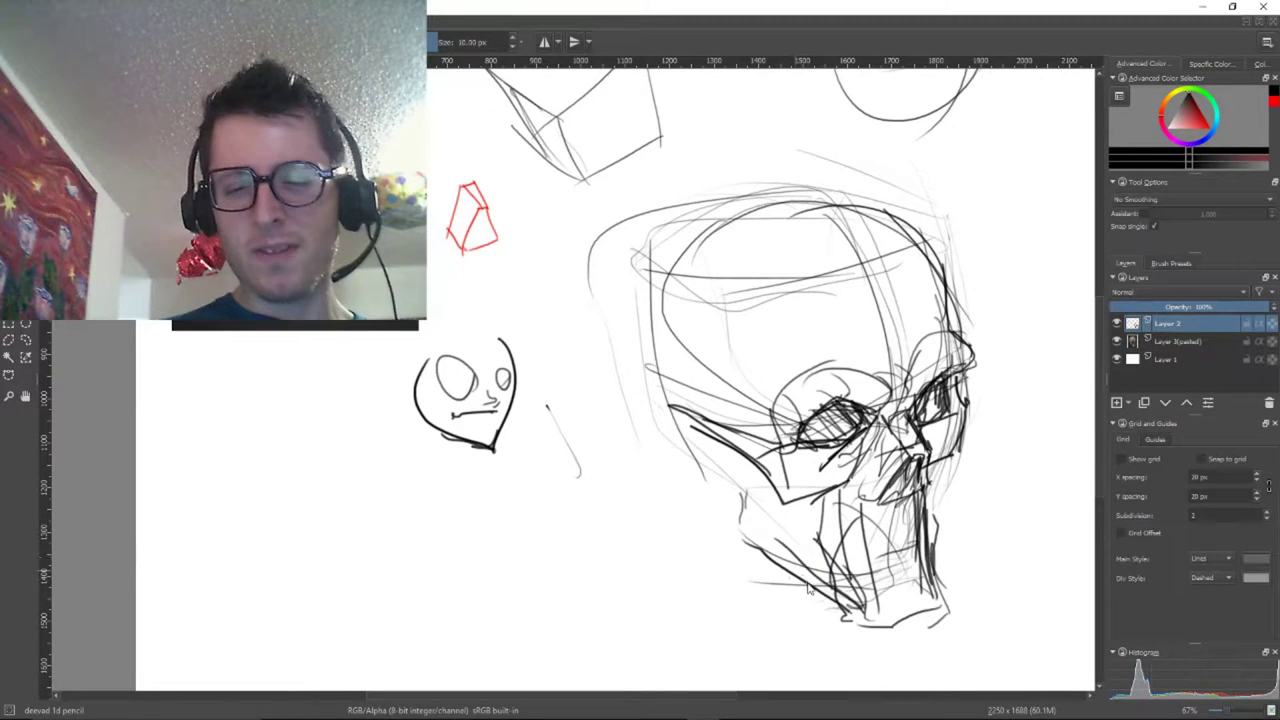
mouse_move(808, 590)
left_mouse_down()
mouse_move(740, 522)
mouse_move(734, 480)
mouse_move(745, 485)
left_mouse_up()
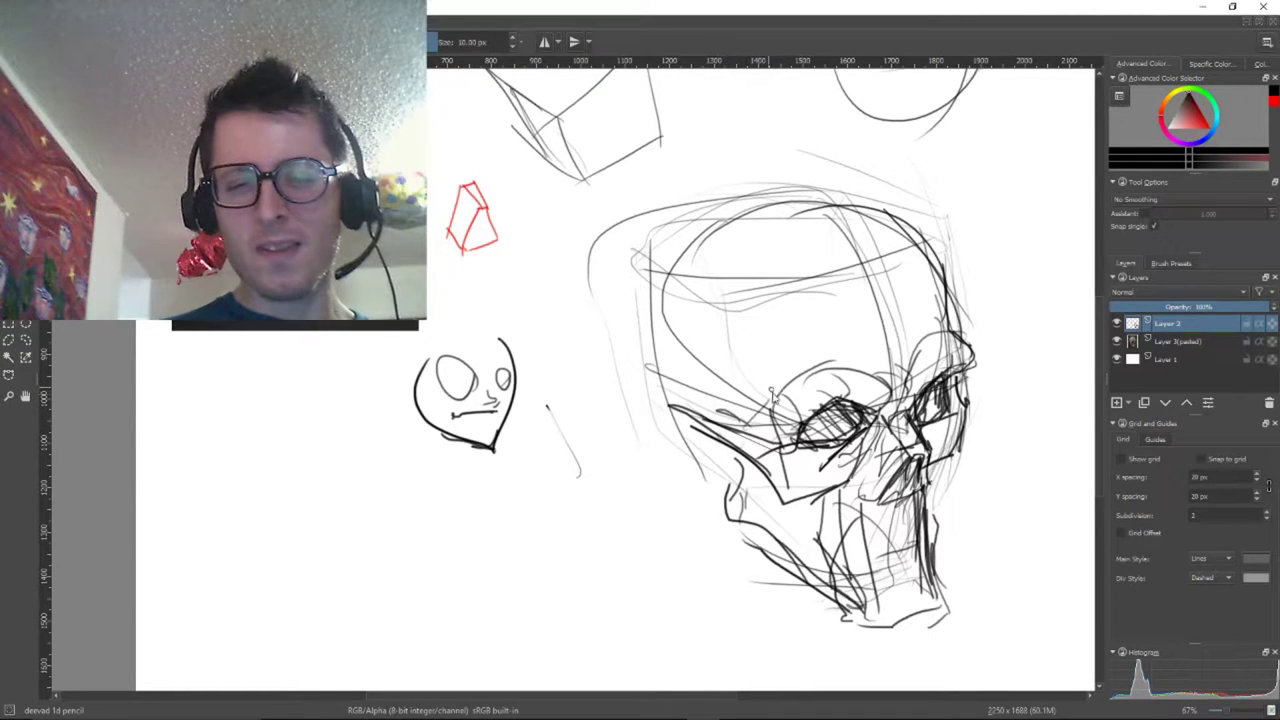
Draw curved temple contours above and behind the near eye socket, running down toward the cheekbone
mouse_move(773, 400)
left_mouse_down()
mouse_move(770, 320)
mouse_move(828, 425)
left_mouse_up()
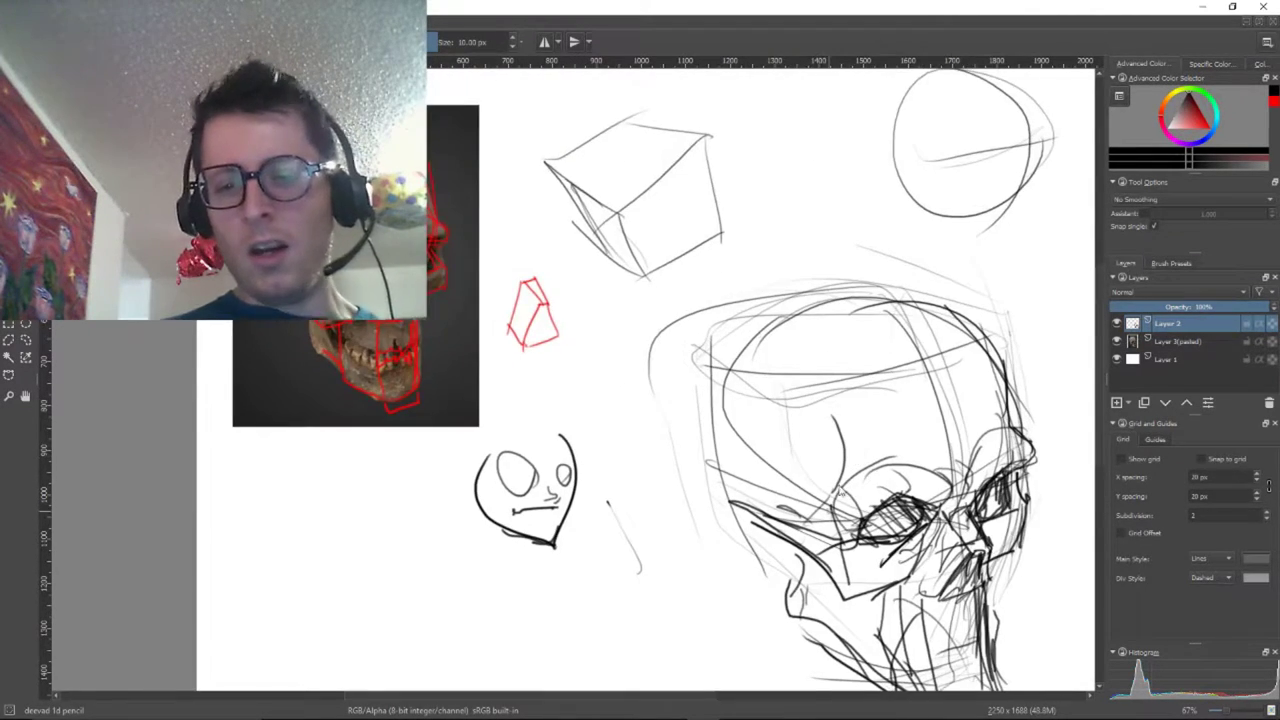
scroll(819, 490, "up", 1)
left_click_drag(825, 502, 988, 507)
mouse_move(951, 455)
left_mouse_down()
mouse_move(860, 445)
mouse_move(865, 415)
mouse_move(838, 426)
left_mouse_up()
mouse_move(881, 371)
left_mouse_down()
mouse_move(842, 425)
mouse_move(846, 464)
left_mouse_up()
scroll(880, 533, "up", 1)
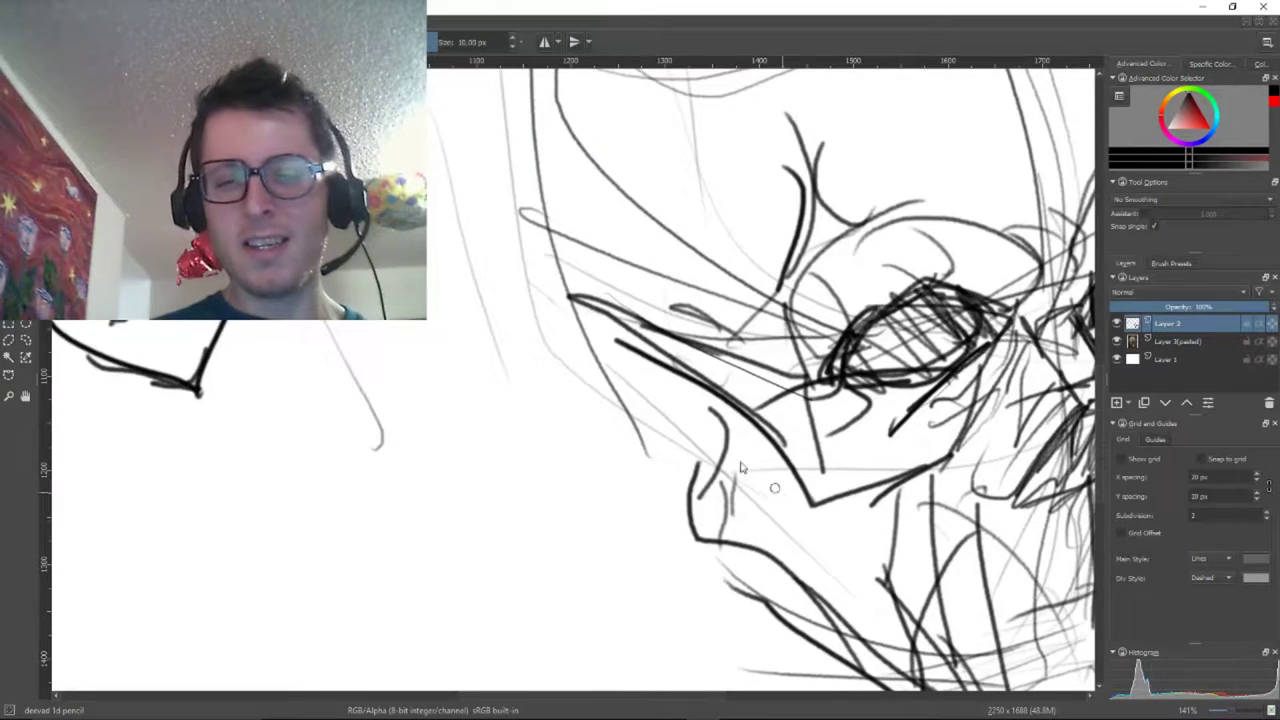
Reduce the brush size to 6 px and add short contour strokes across the brow ridge above the far eye socket
mouse_move(721, 435)
left_mouse_down()
mouse_move(624, 528)
mouse_move(341, 528)
left_mouse_up()
left_click_drag(776, 398, 722, 503)
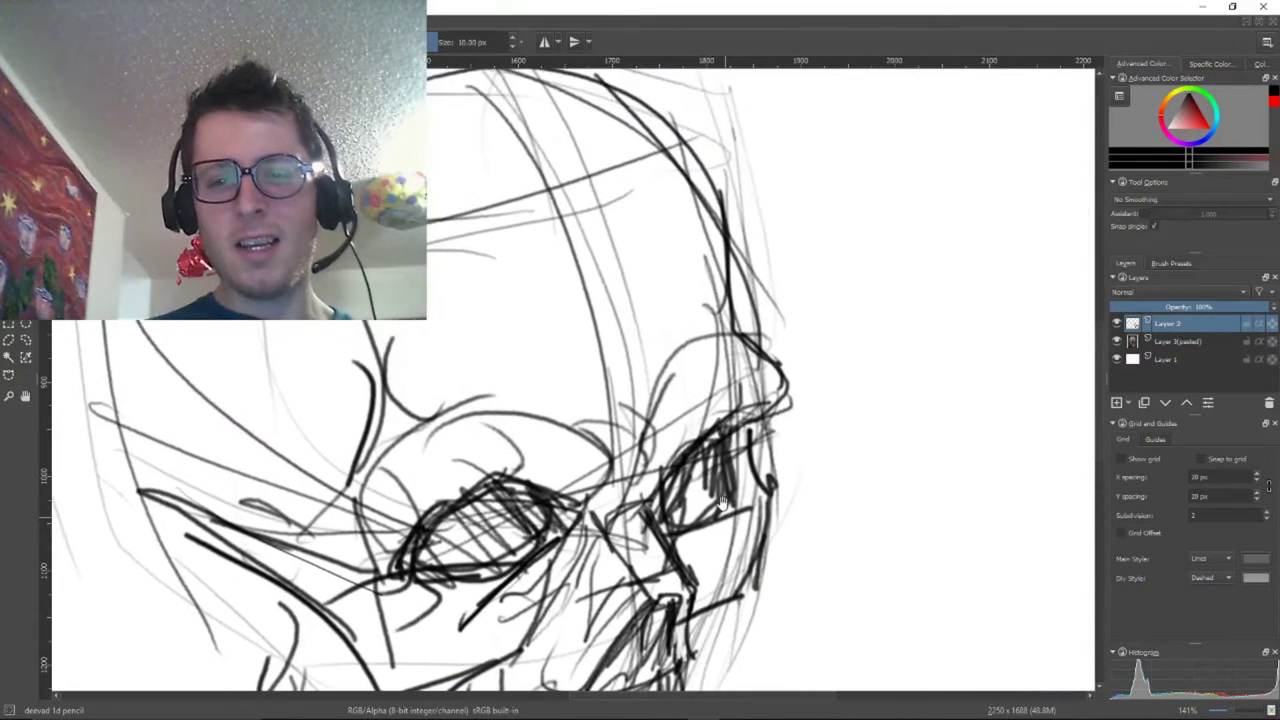
key("bracketleft")
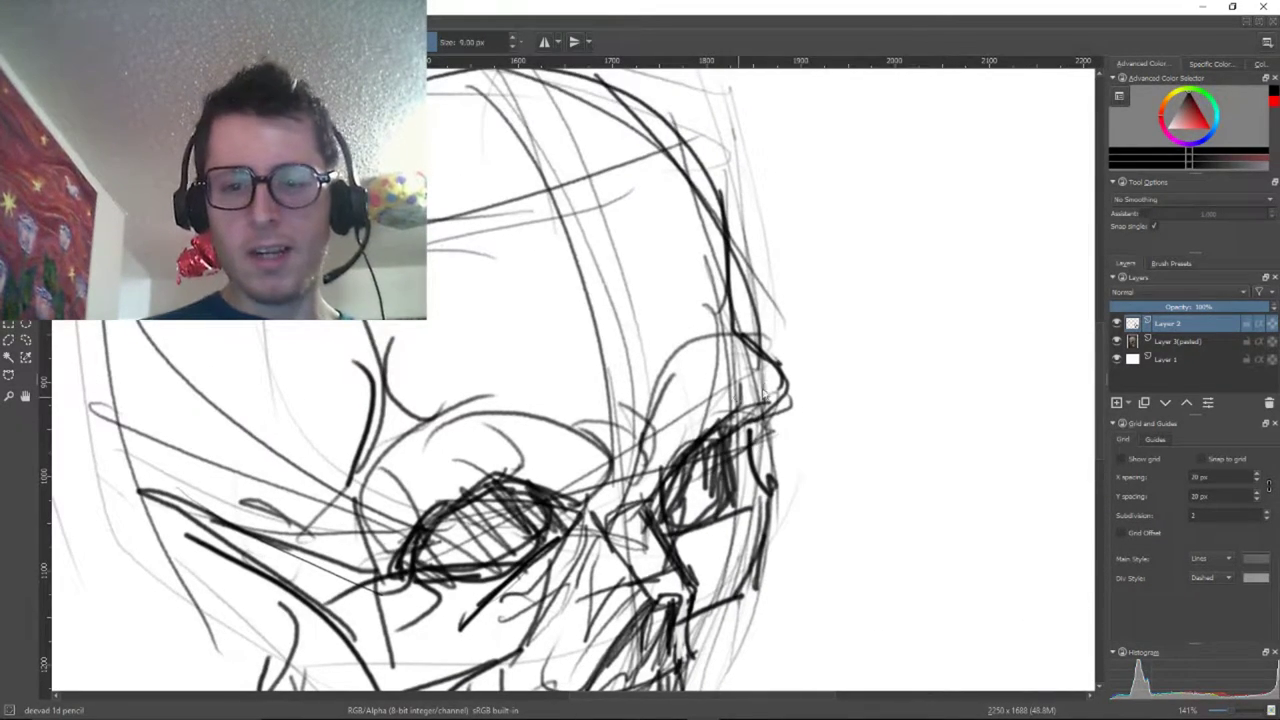
key("bracketleft")
key("bracketleft")
key("bracketleft")
mouse_move(783, 397)
left_mouse_down()
mouse_move(726, 407)
mouse_move(660, 488)
left_mouse_up()
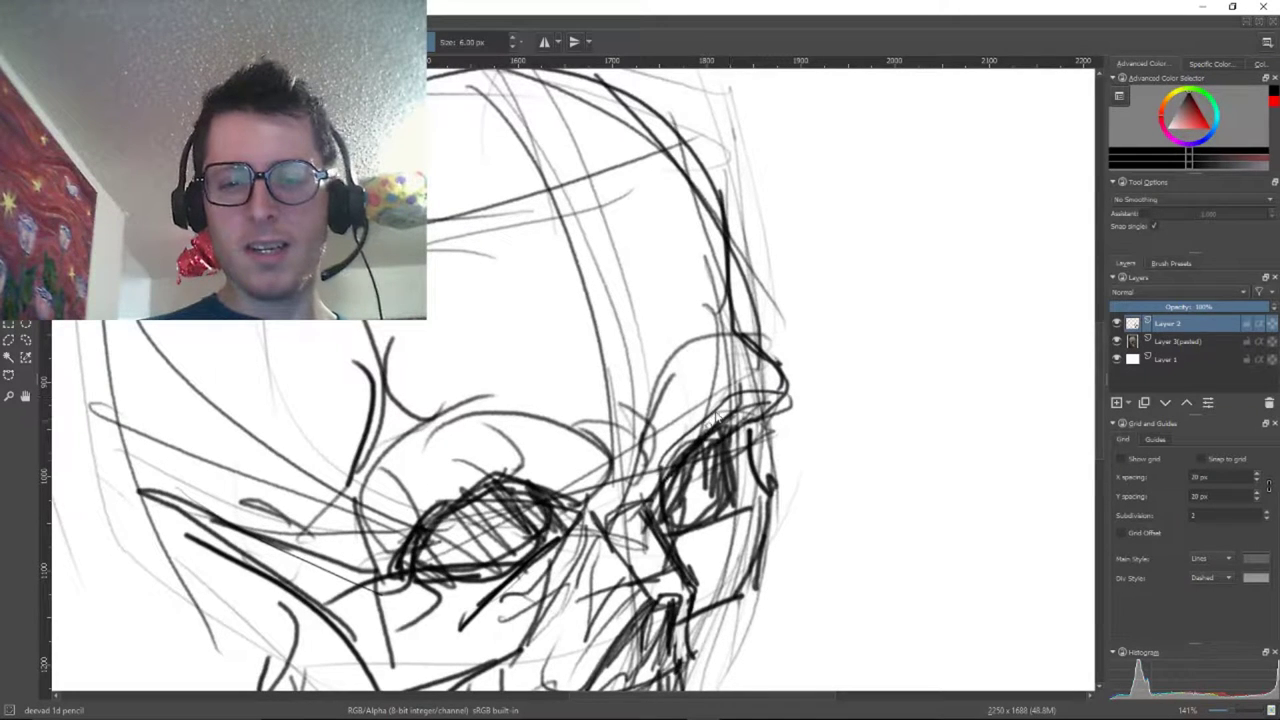
left_click_drag(718, 400, 698, 438)
left_click_drag(675, 346, 708, 402)
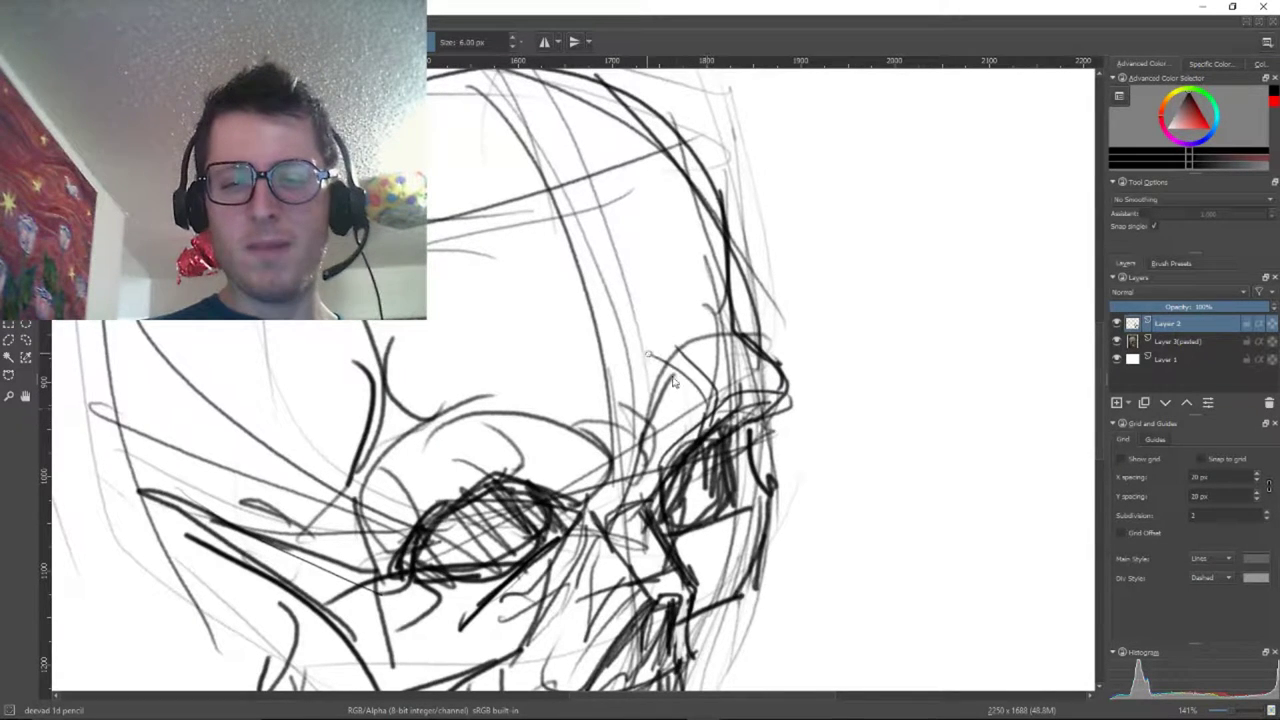
Draw two plane-direction arrows off the far brow ridge, one pointing up and outward and one down and outward
mouse_move(709, 343)
left_mouse_down()
mouse_move(749, 402)
mouse_move(804, 214)
mouse_move(809, 248)
mouse_move(755, 324)
left_mouse_up()
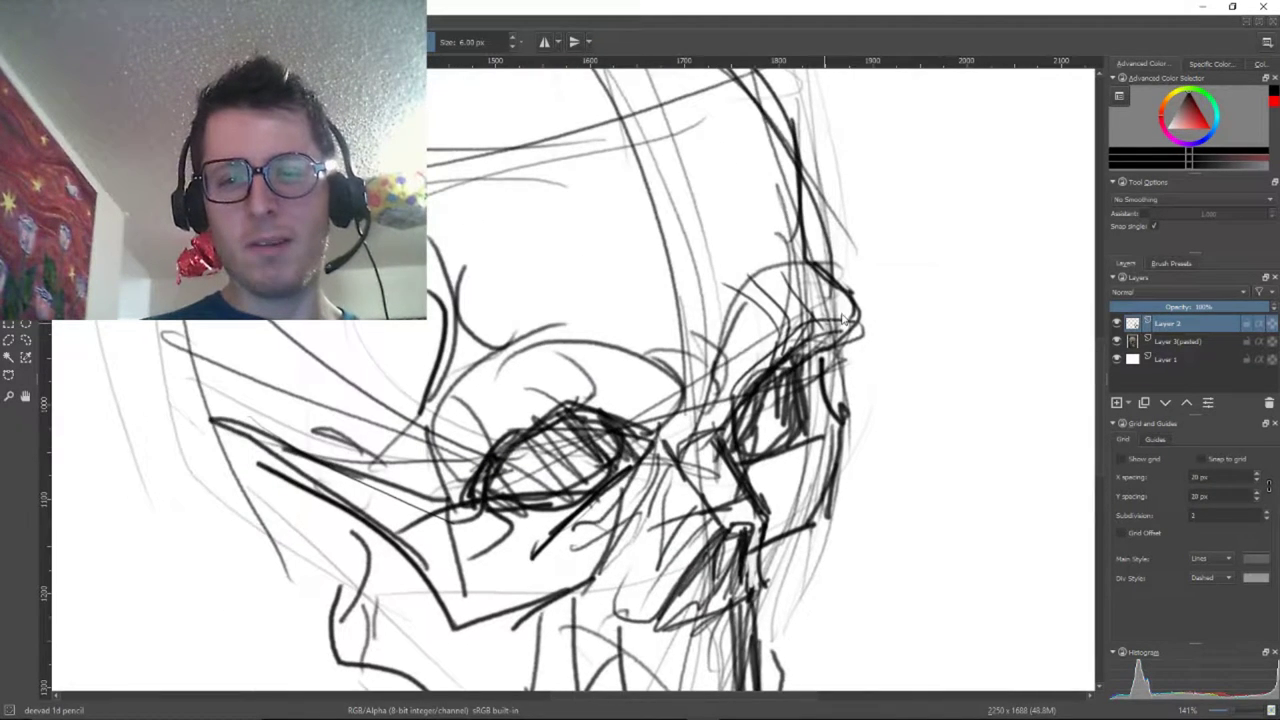
mouse_move(845, 318)
left_mouse_down()
mouse_move(790, 318)
mouse_move(845, 215)
mouse_move(868, 222)
mouse_move(826, 212)
left_mouse_up()
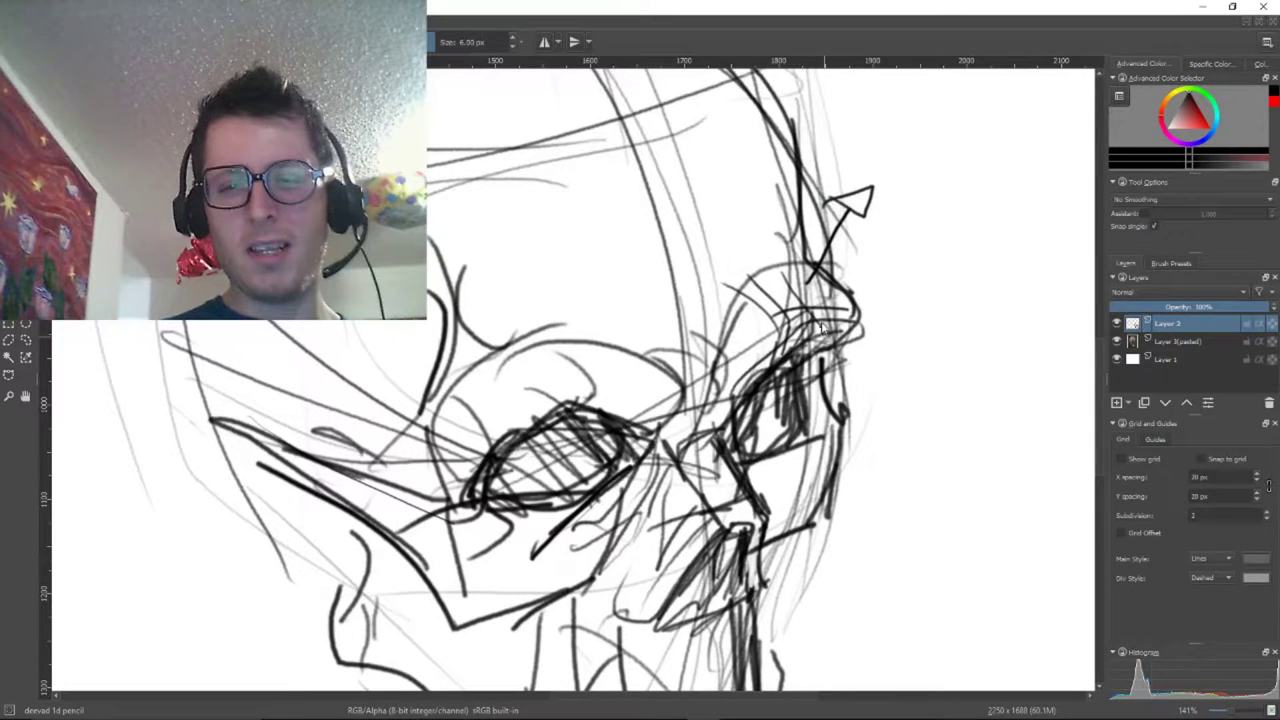
mouse_move(822, 327)
left_mouse_down()
mouse_move(874, 368)
mouse_move(874, 344)
mouse_move(886, 376)
left_mouse_up()
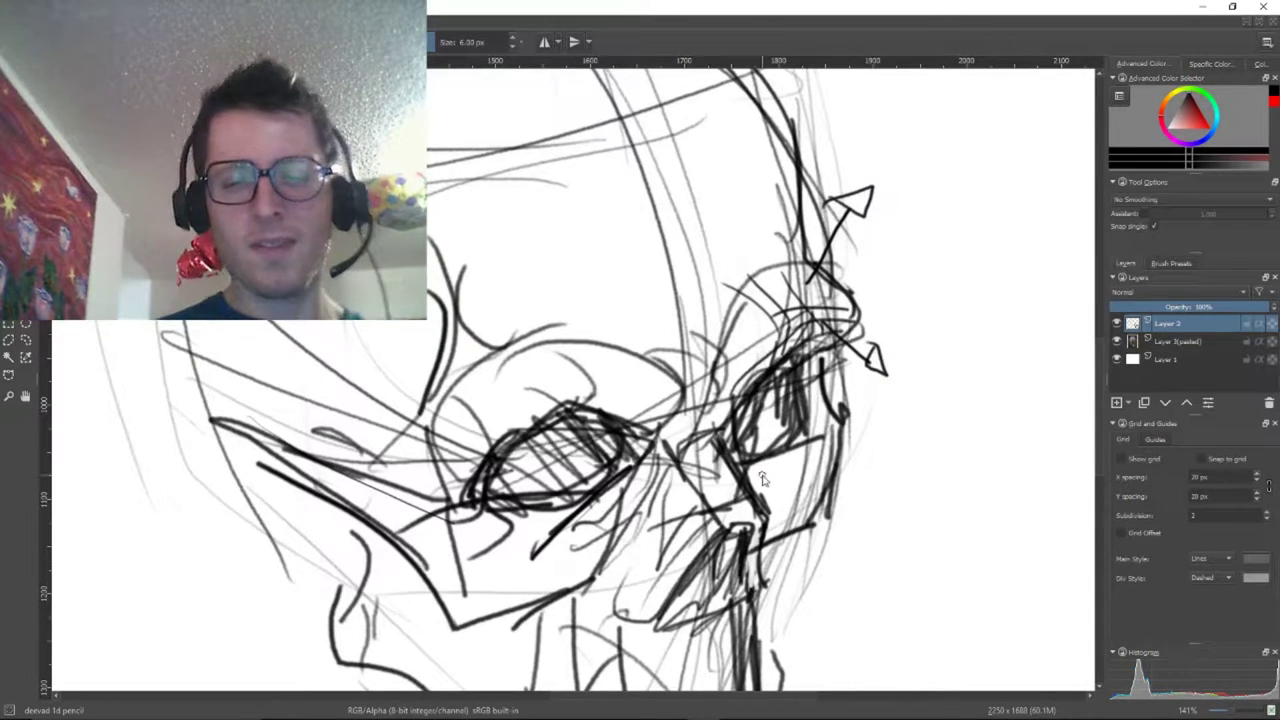
Reinforce the chin's underside and draw the lower edge of the near jaw with a rounded jaw corner
scroll(763, 479, "down", 2)
scroll(703, 466, "up", 1)
left_click_drag(643, 494, 808, 369)
mouse_move(450, 417)
left_mouse_down()
mouse_move(826, 449)
mouse_move(803, 506)
mouse_move(437, 406)
left_mouse_up()
left_click_drag(733, 465, 848, 493)
left_click_drag(590, 380, 433, 314)
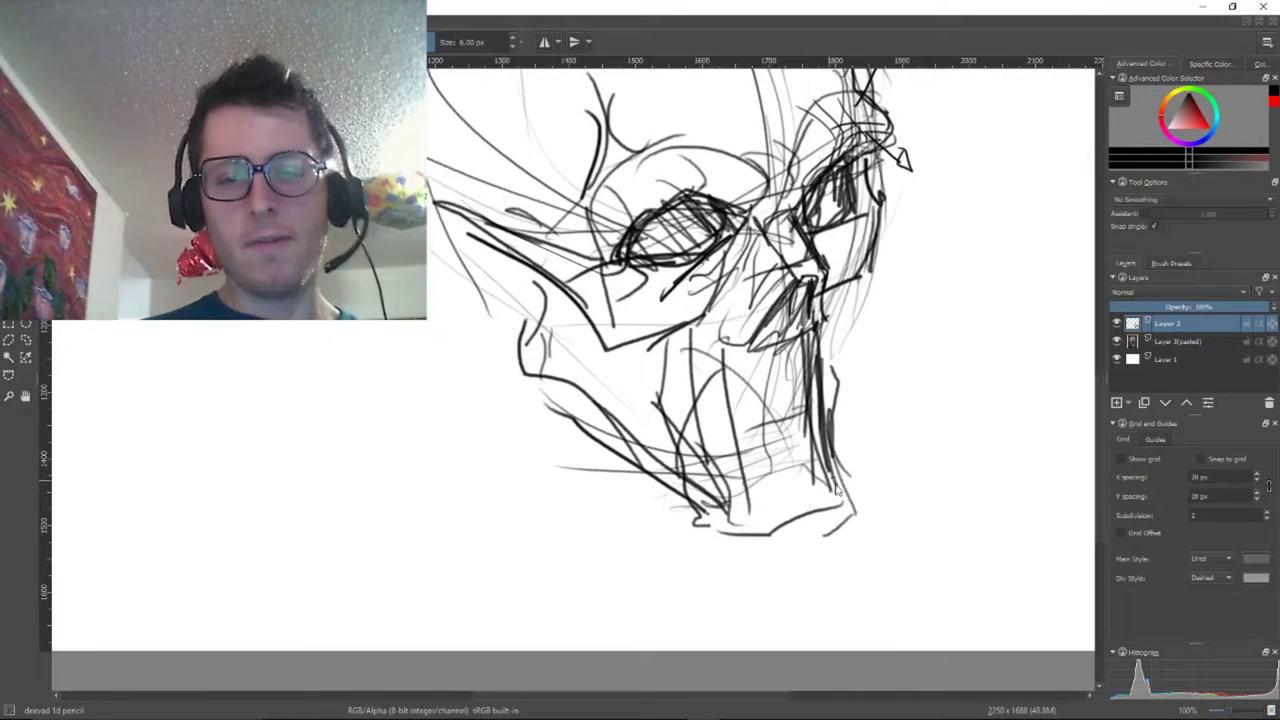
mouse_move(836, 490)
left_mouse_down()
mouse_move(755, 528)
mouse_move(740, 552)
mouse_move(592, 460)
mouse_move(537, 400)
left_mouse_up()
mouse_move(592, 447)
left_mouse_down()
mouse_move(608, 478)
mouse_move(716, 522)
left_mouse_up()
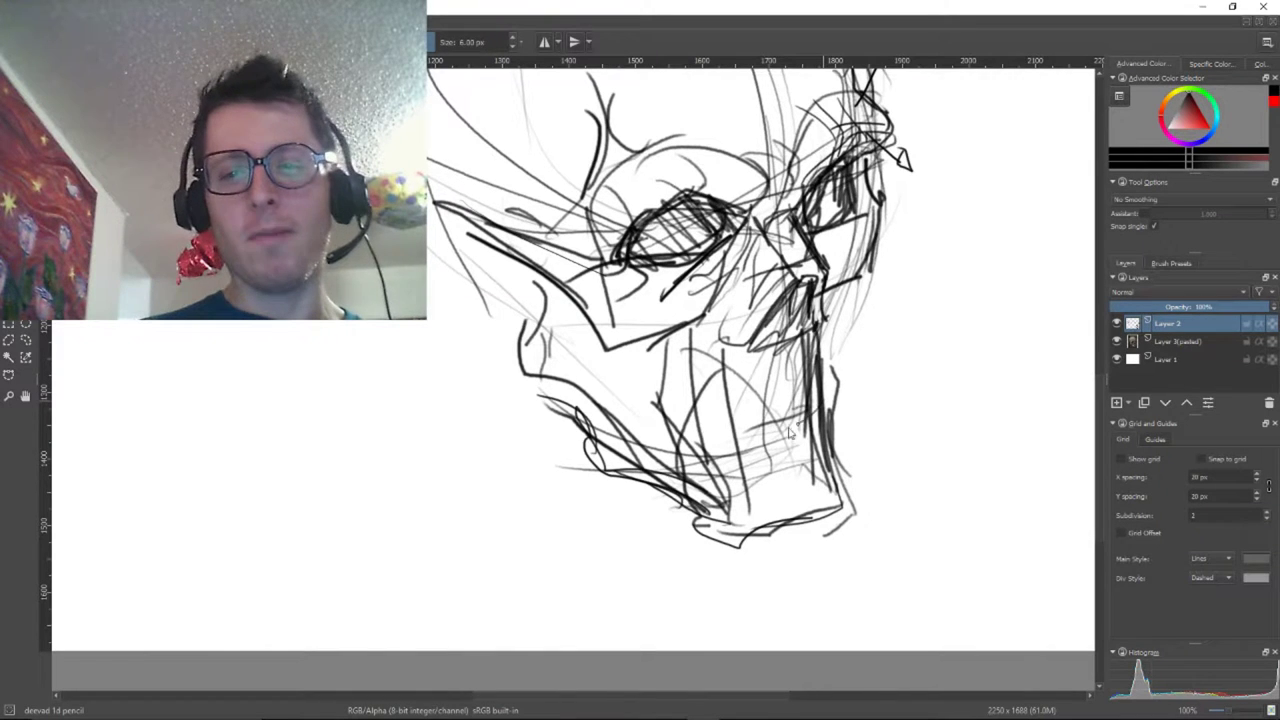
Sketch the mouth line with short hatching below the nose and add a curved contour running down the chin
left_click_drag(788, 410, 745, 433)
mouse_move(762, 416)
left_mouse_down()
mouse_move(812, 406)
mouse_move(767, 386)
mouse_move(717, 398)
left_mouse_up()
mouse_move(804, 420)
left_mouse_down()
mouse_move(724, 445)
mouse_move(650, 420)
left_mouse_up()
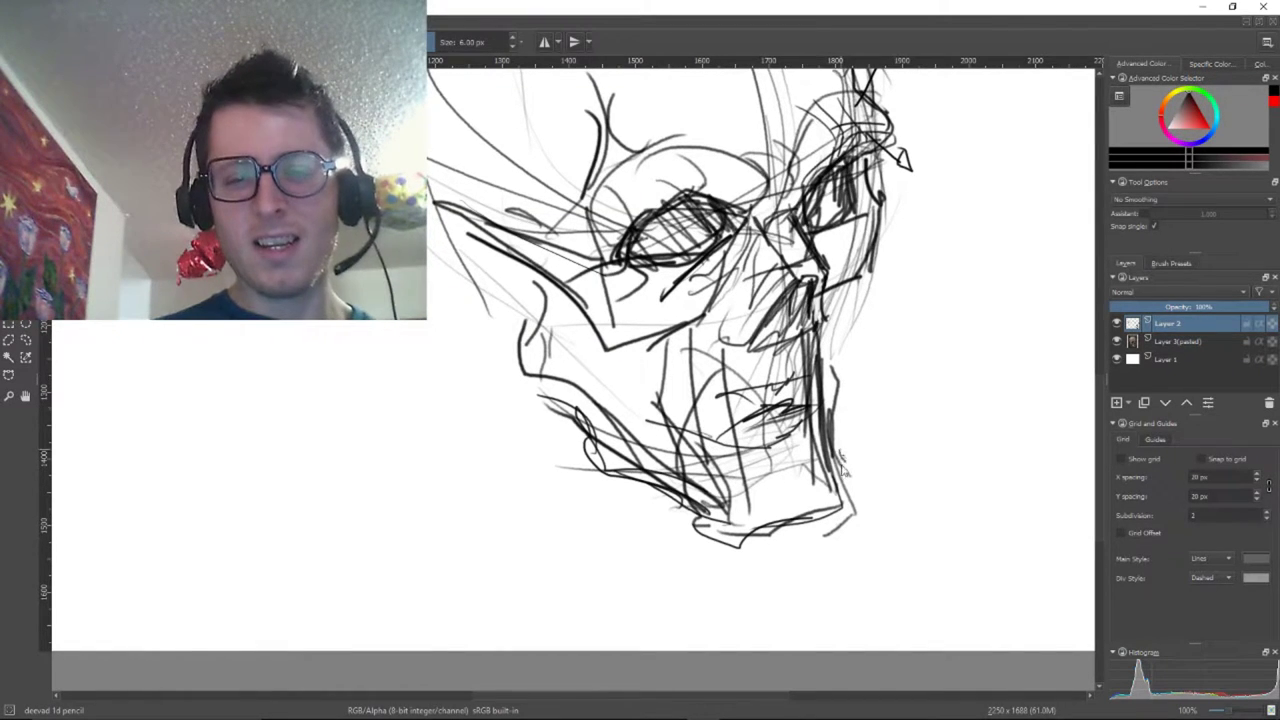
scroll(820, 470, "up", 2)
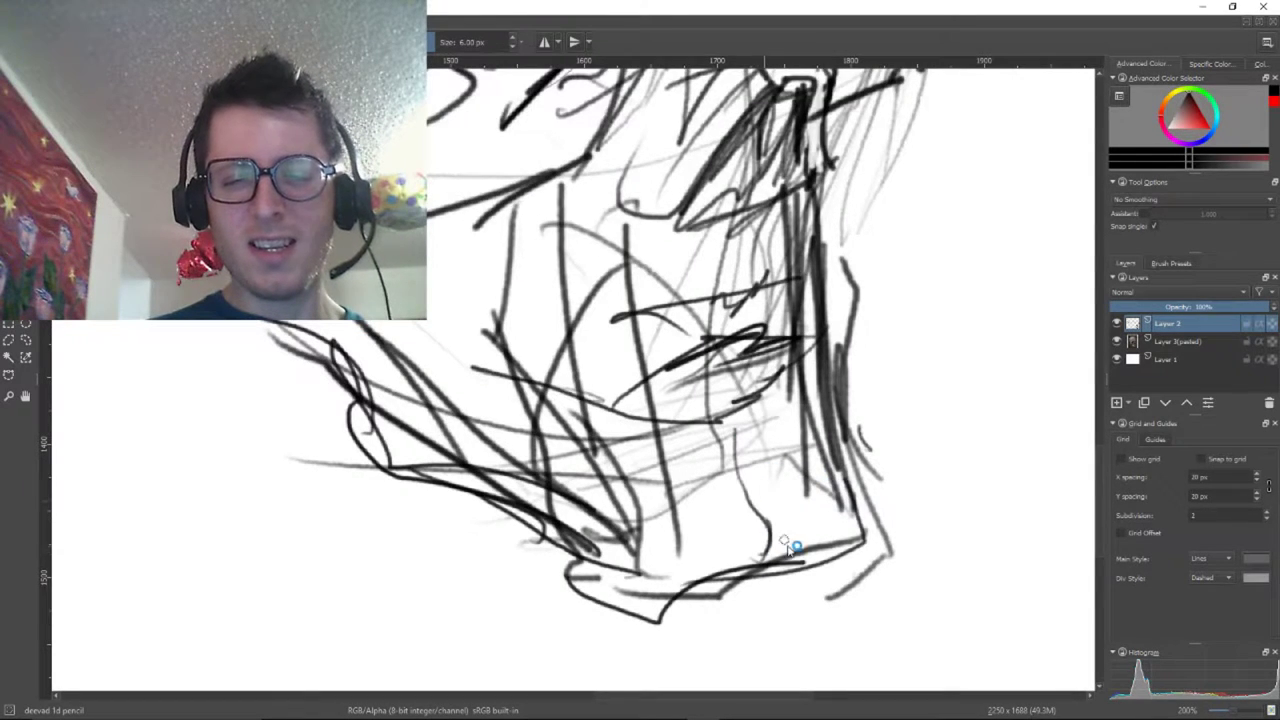
Compare the reference photo's chin and jaw with the skull sketch
scroll(790, 540, "down", 3)
left_click_drag(398, 347, 774, 597)
scroll(678, 514, "up", 2)
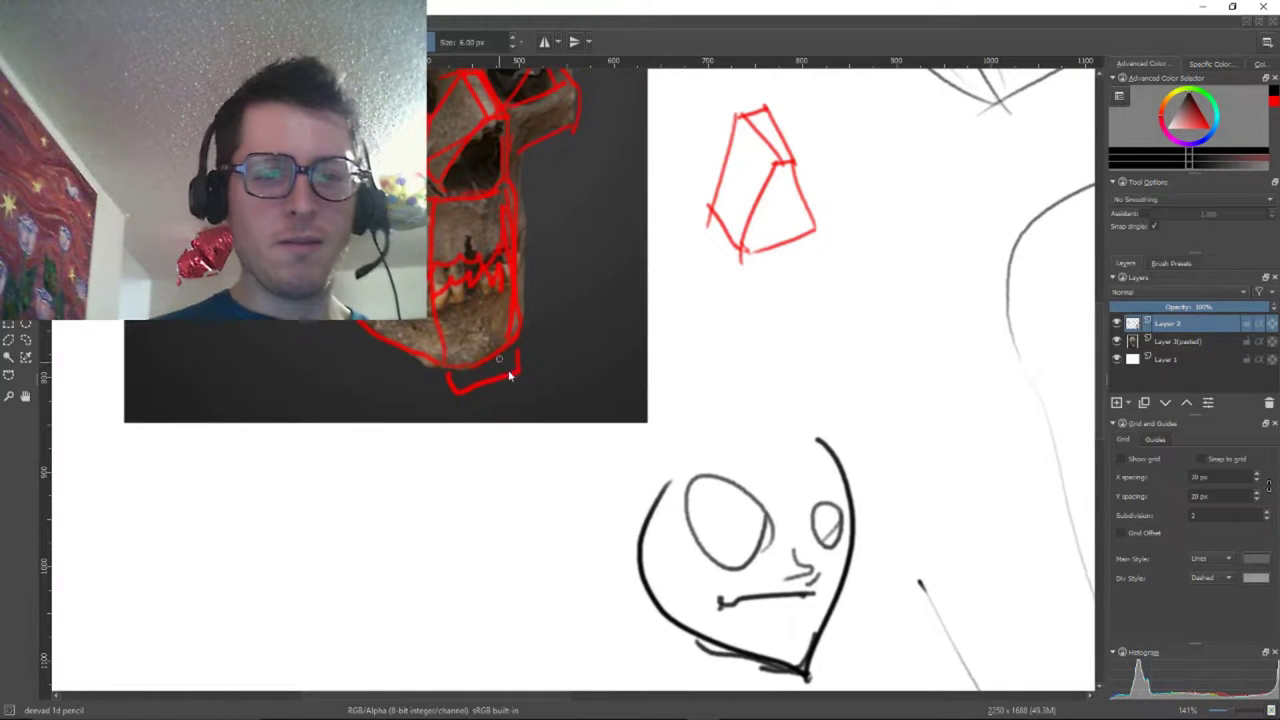
scroll(490, 342, "down", 4)
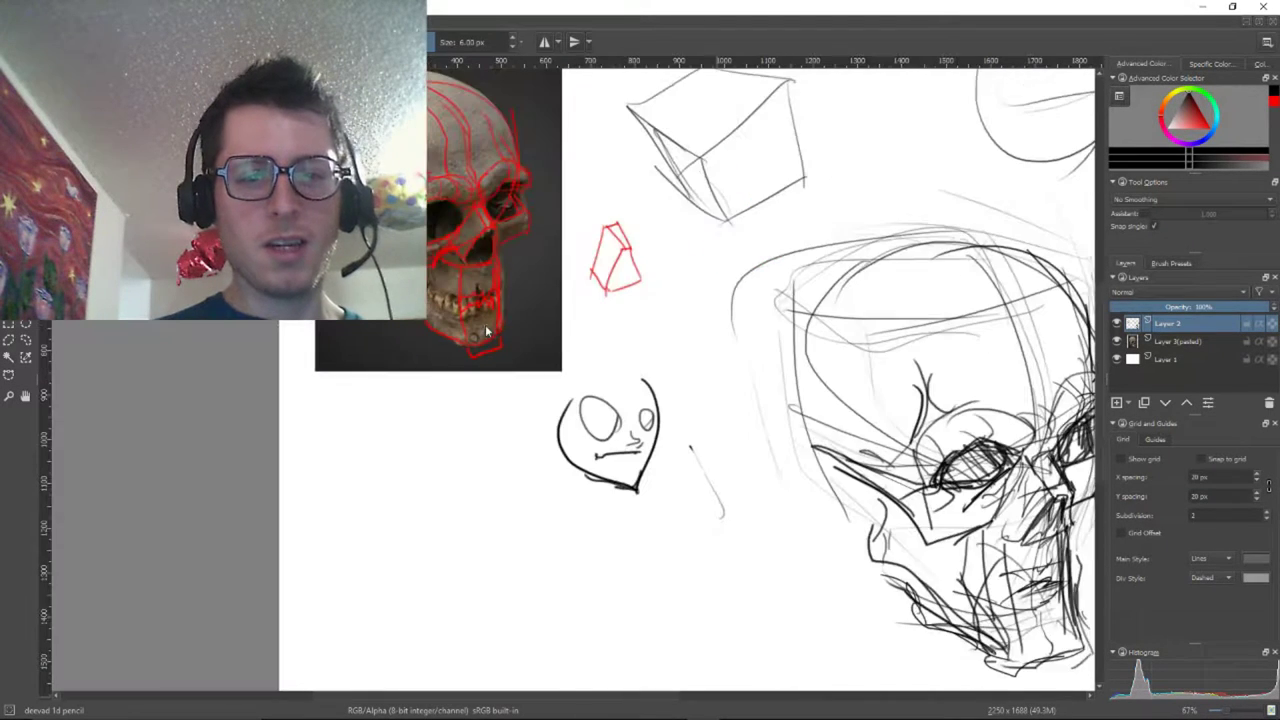
left_click_drag(786, 340, 666, 323)
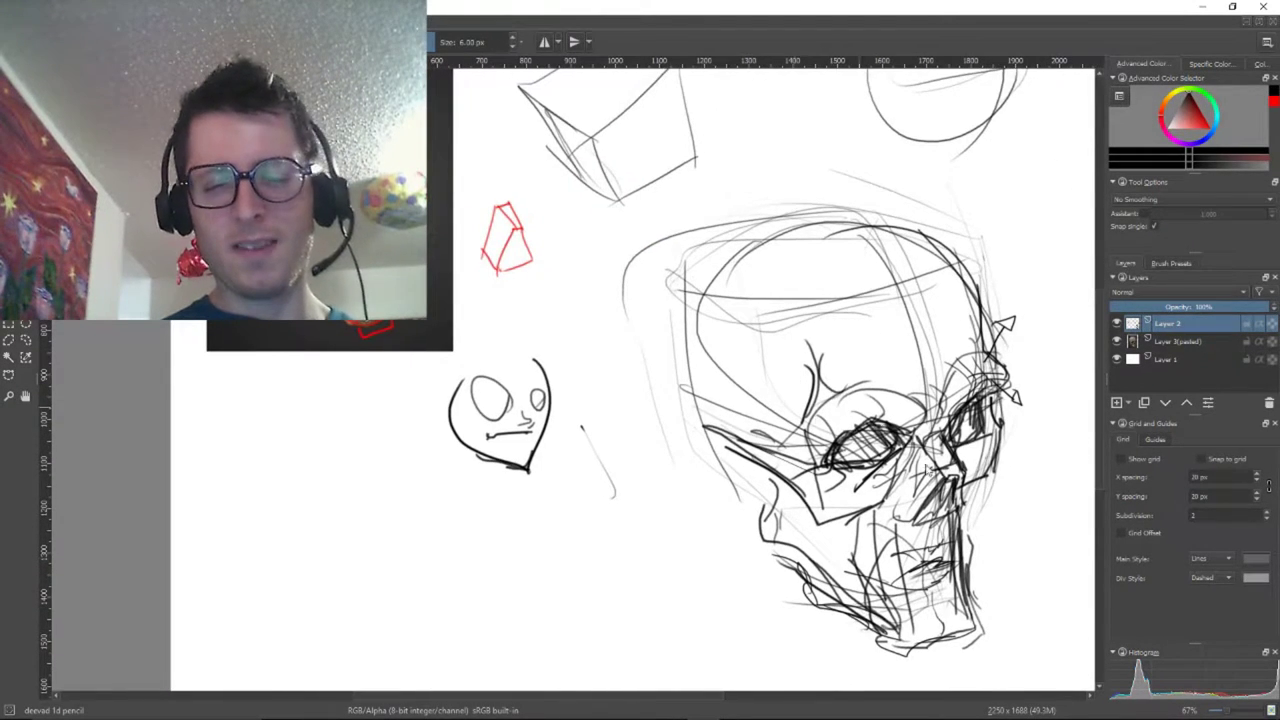
mouse_move(942, 545)
left_mouse_down()
mouse_move(815, 591)
mouse_move(800, 509)
mouse_move(787, 517)
left_mouse_up()
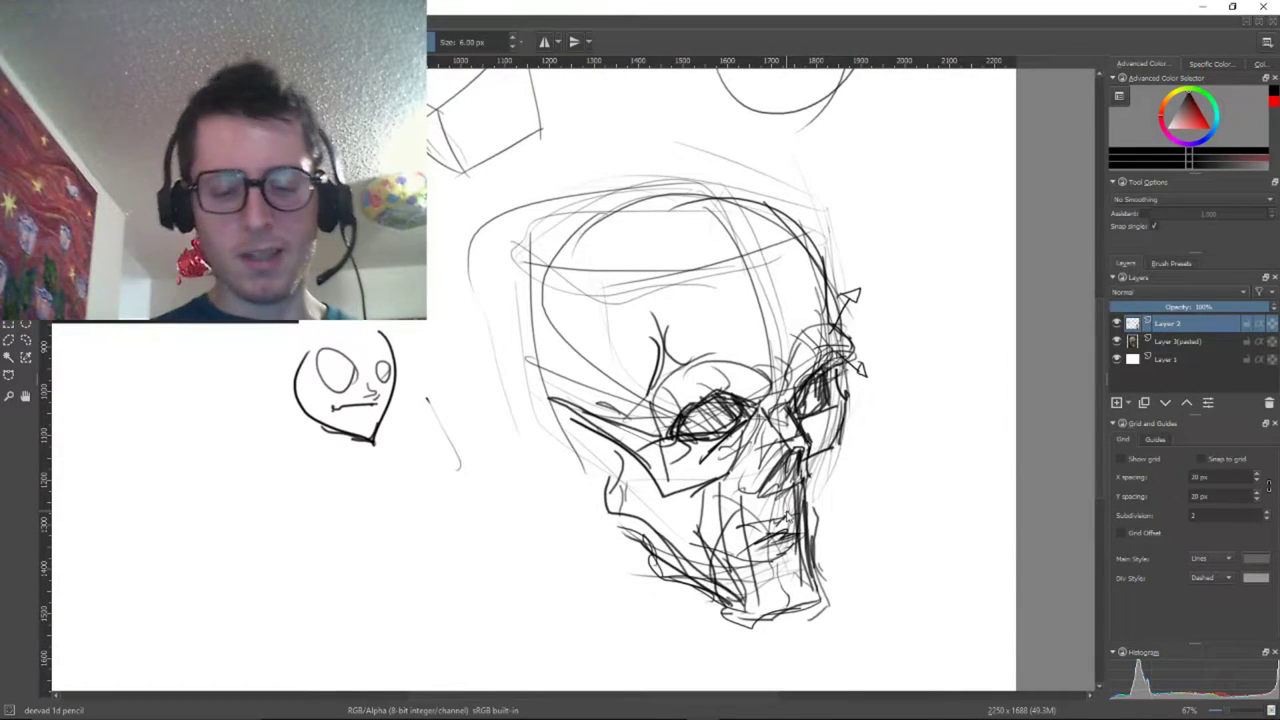
Bring up the Notepad list of skull bones, read its entries and return to the Krita drawing
key("alt+Tab")
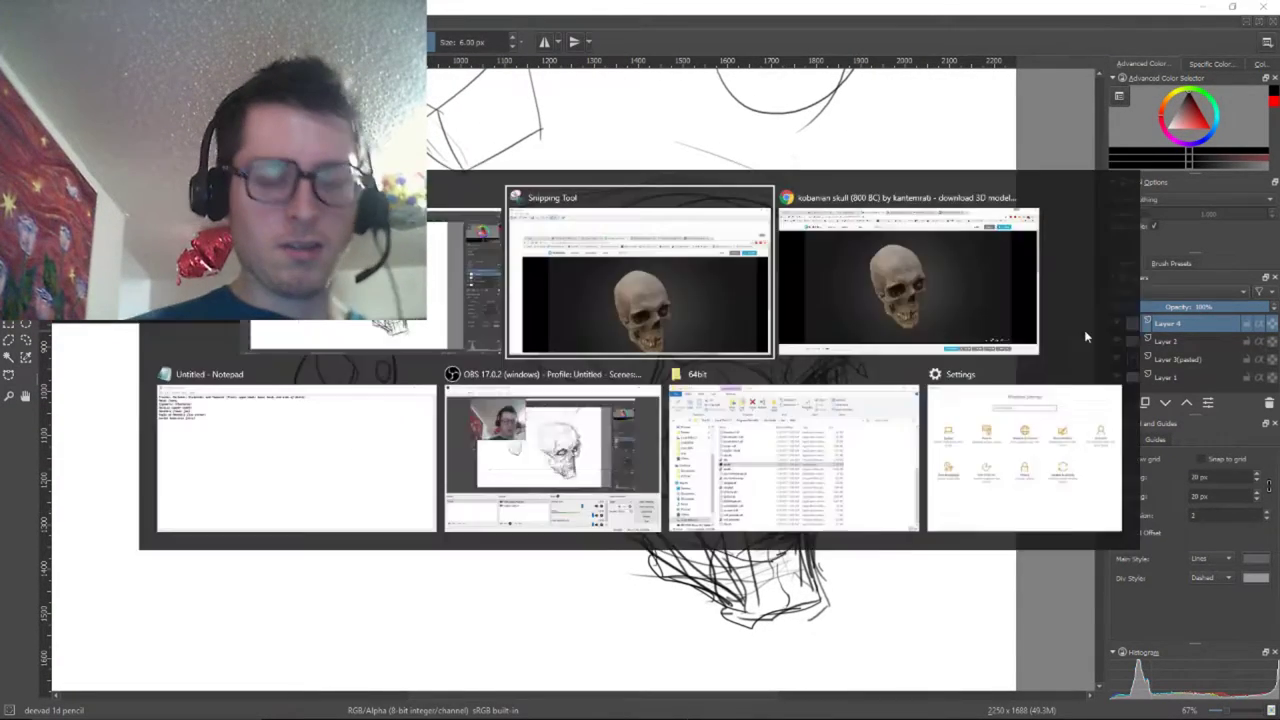
key("alt+Tab")
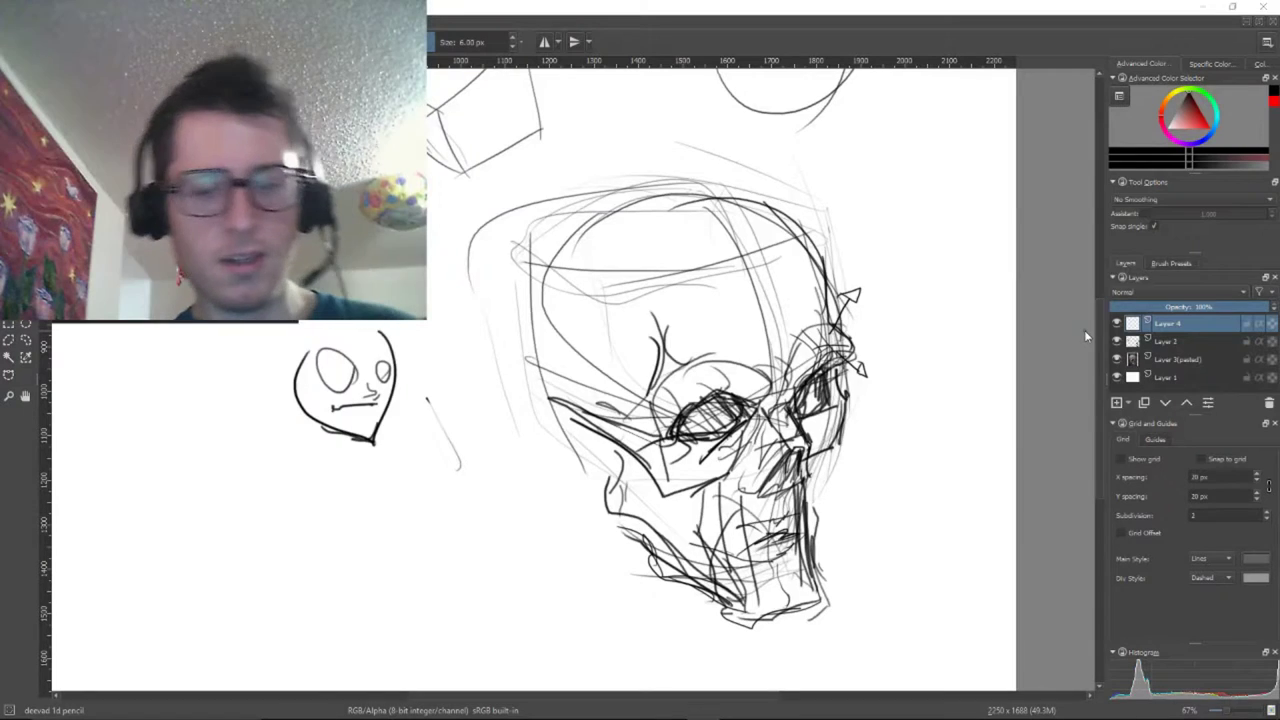
key("alt+Tab")
key("alt+Tab")
key("alt+Tab")
key("alt+Tab")
key("alt+Tab")
key("alt+Tab")
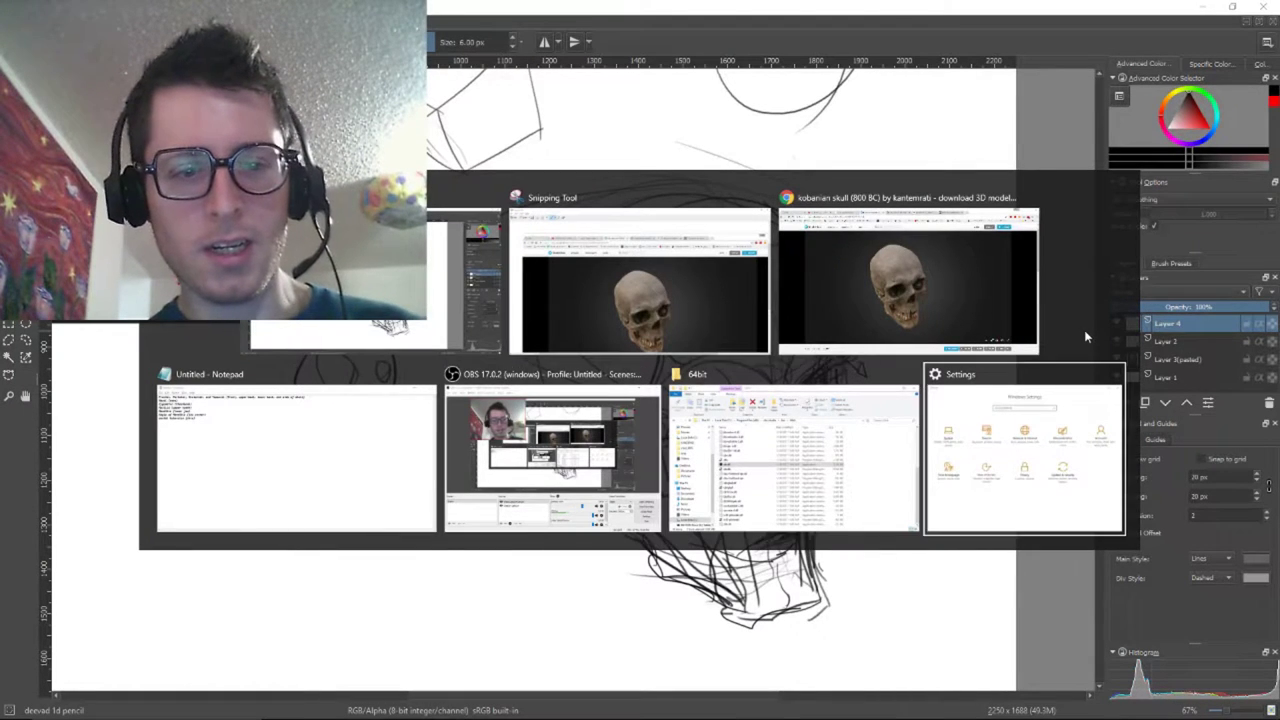
key("alt+Tab")
key("alt+Tab")
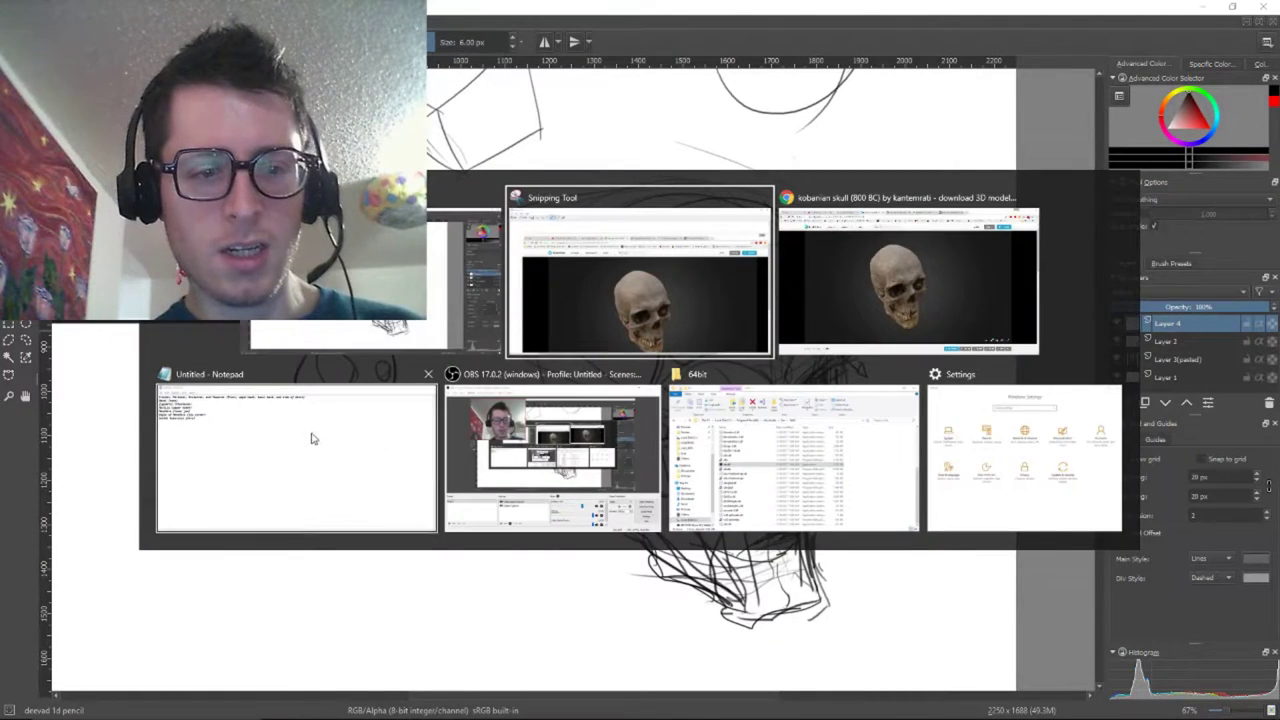
left_click(311, 438)
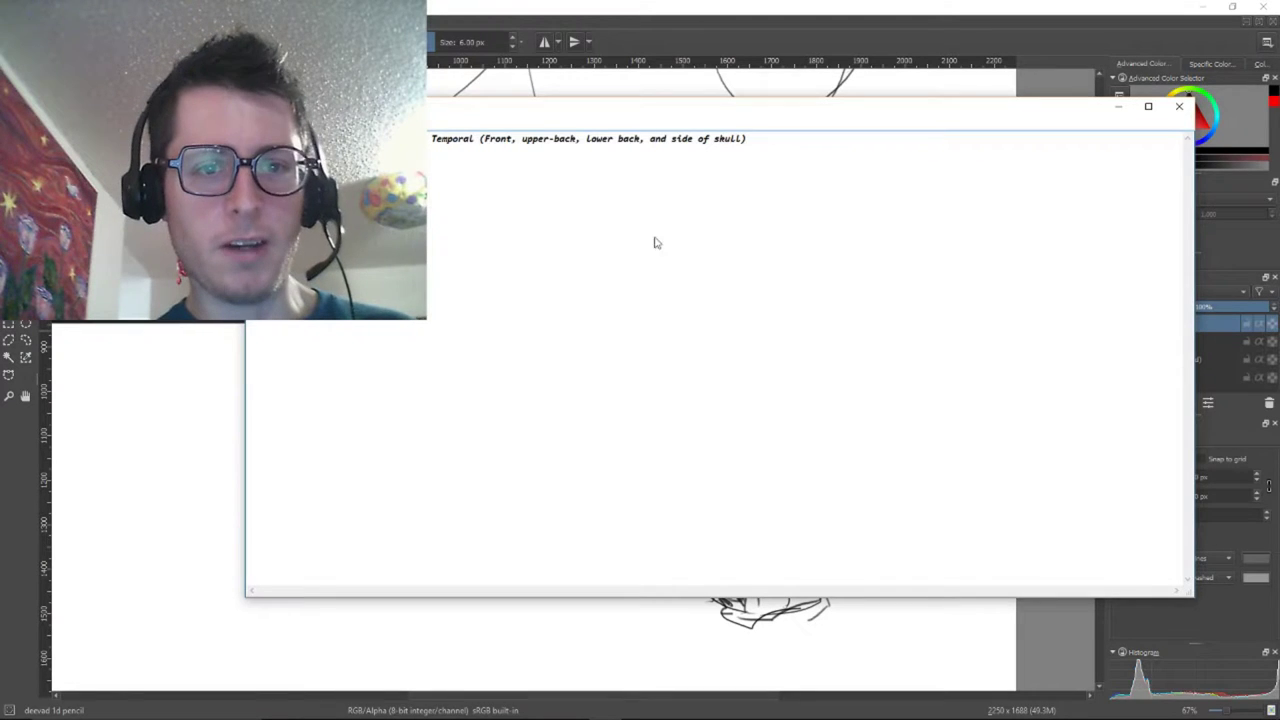
key("alt+Tab")
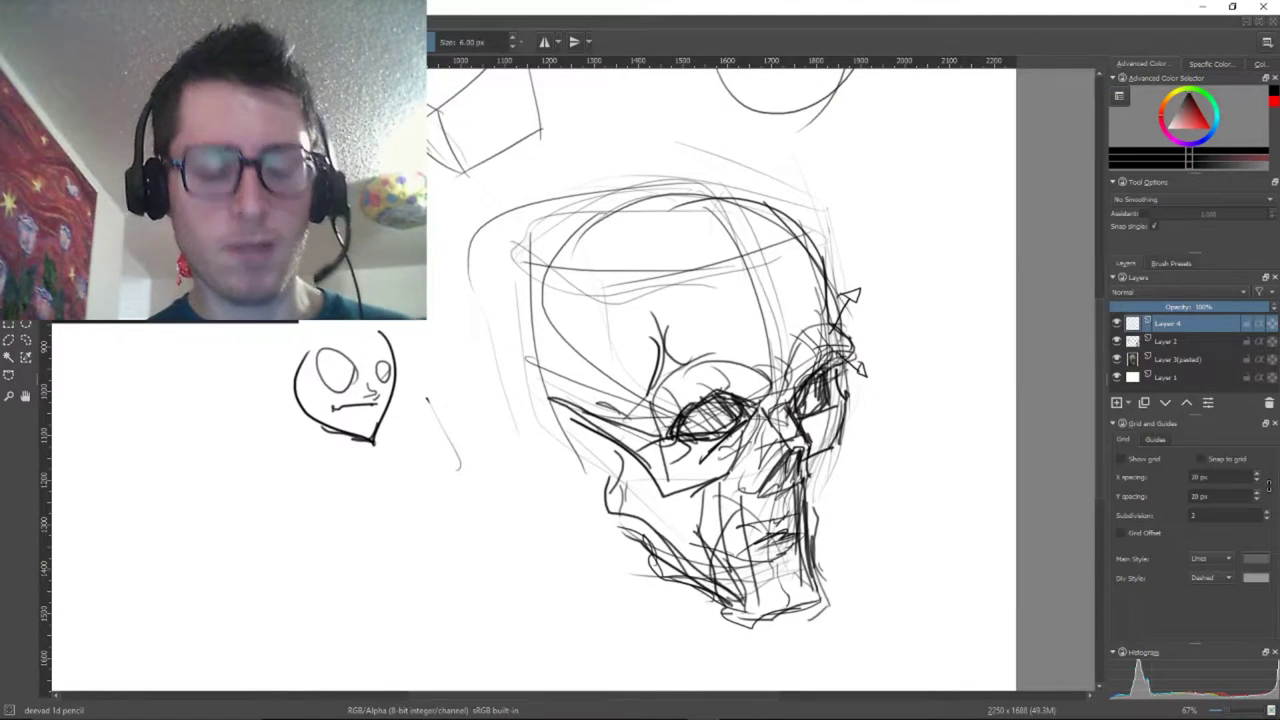
Switch to Chrome, search Google for "frontal parietal" and study the side-view skull diagram with labelled bones
key("alt+Tab")
key("Tab")
key("Tab")
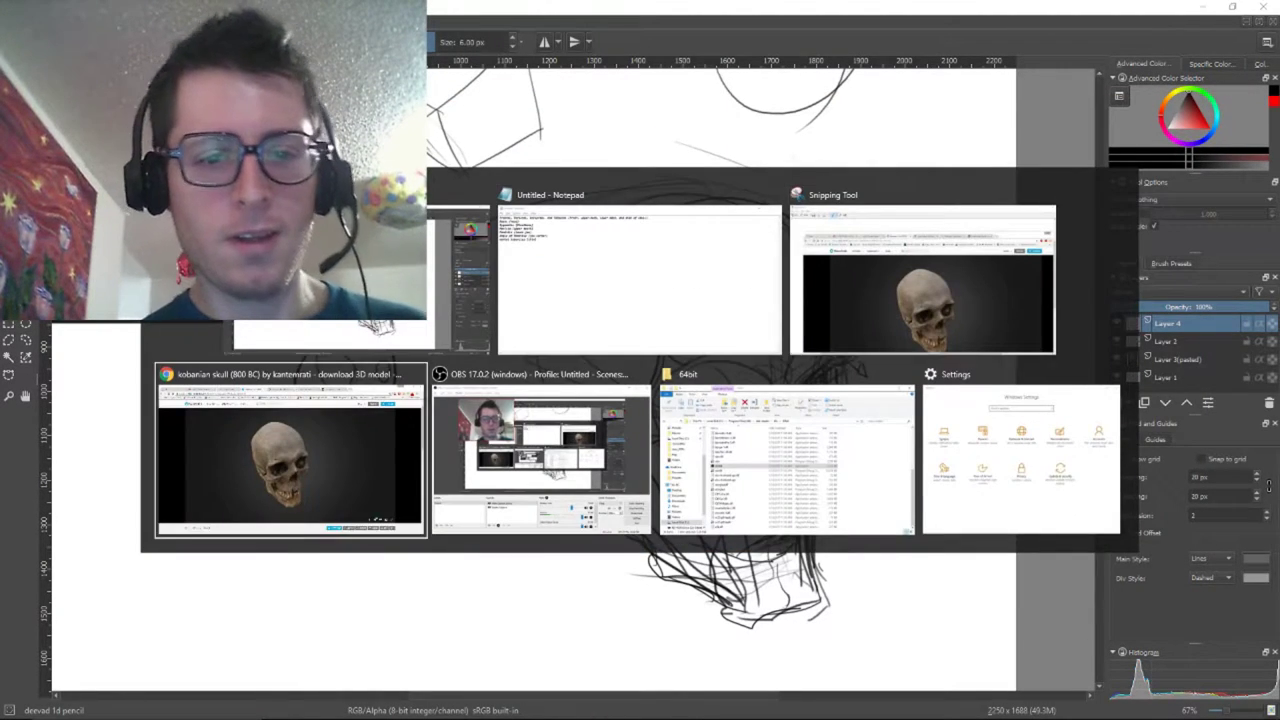
key("ctrl+t")
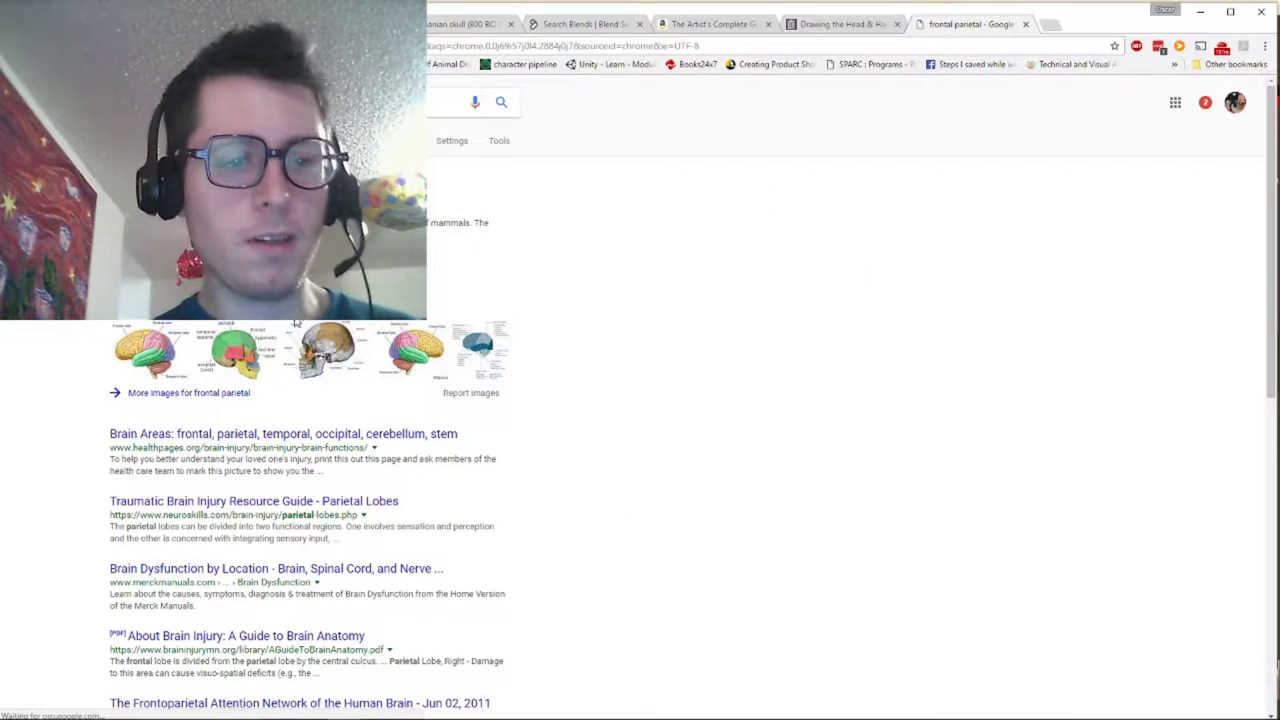
left_click(310, 345)
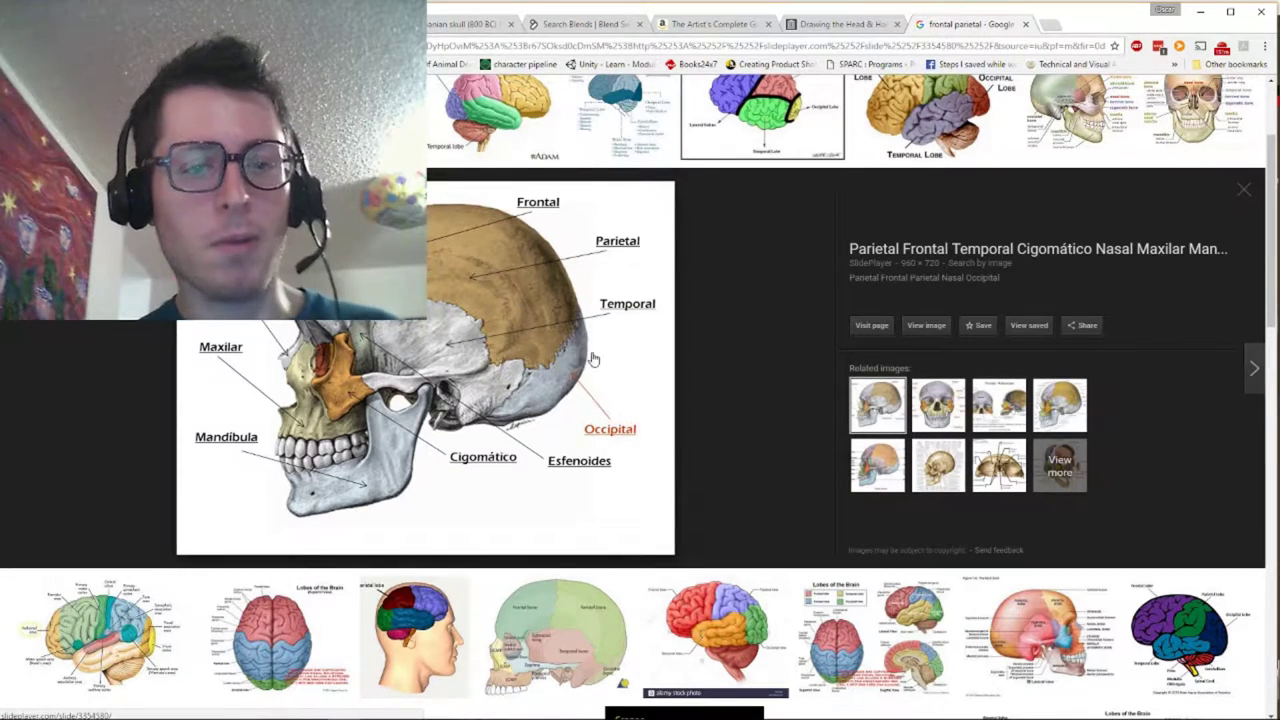
key("alt+Tab")
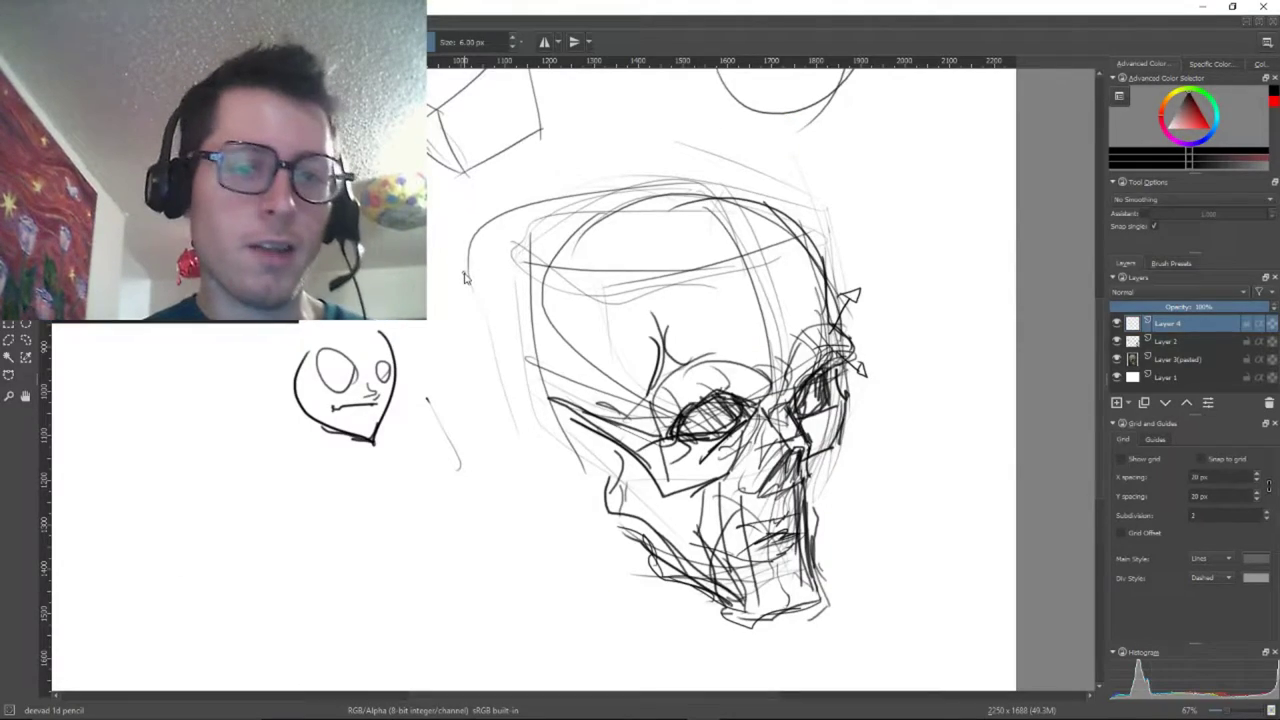
key("alt+Tab")
key("alt+Tab")
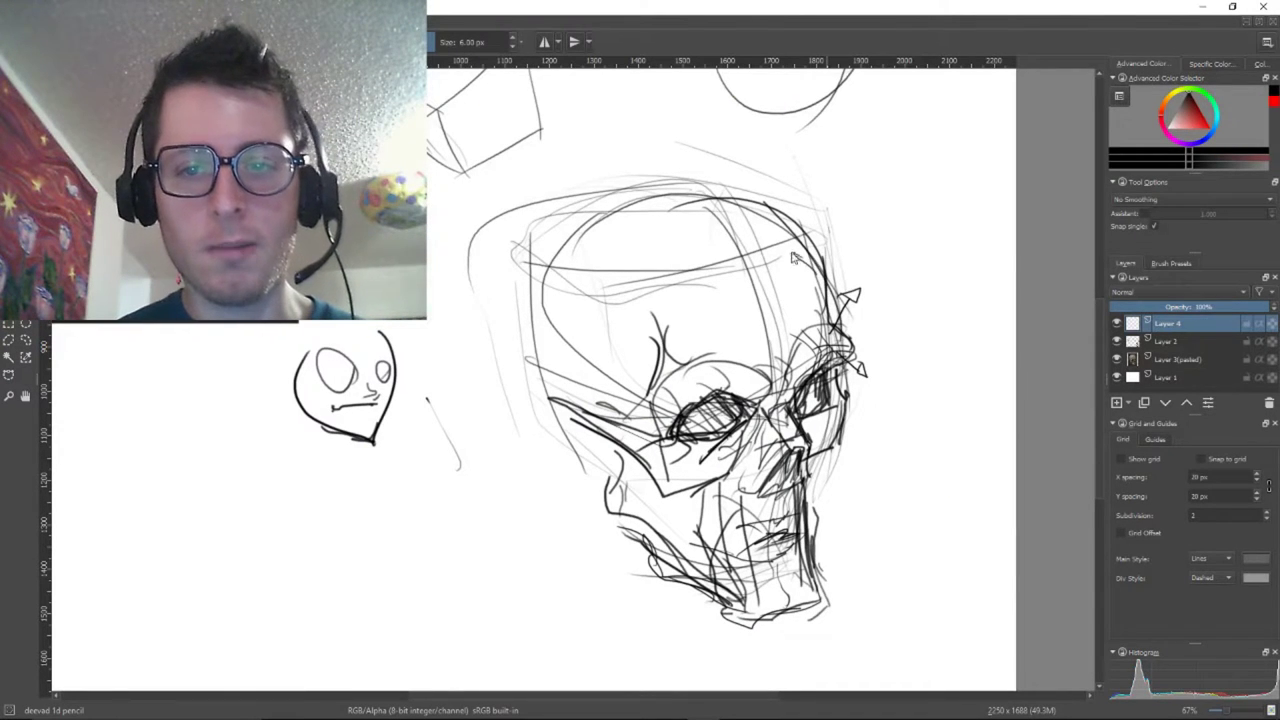
On Layer 4, draw a curved boundary line across the upper front of the cranium and check the labelled bone diagram in Chrome
left_click_drag(772, 242, 698, 267)
left_click_drag(490, 274, 600, 384)
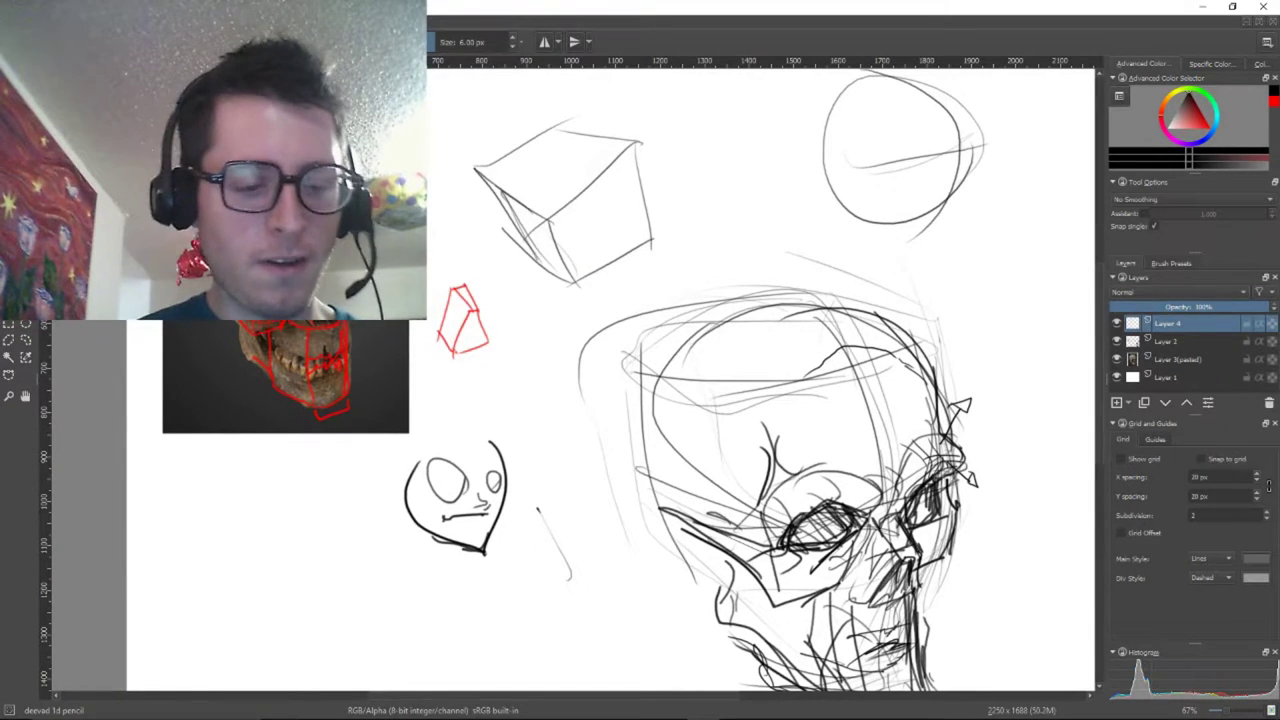
key("alt+Tab")
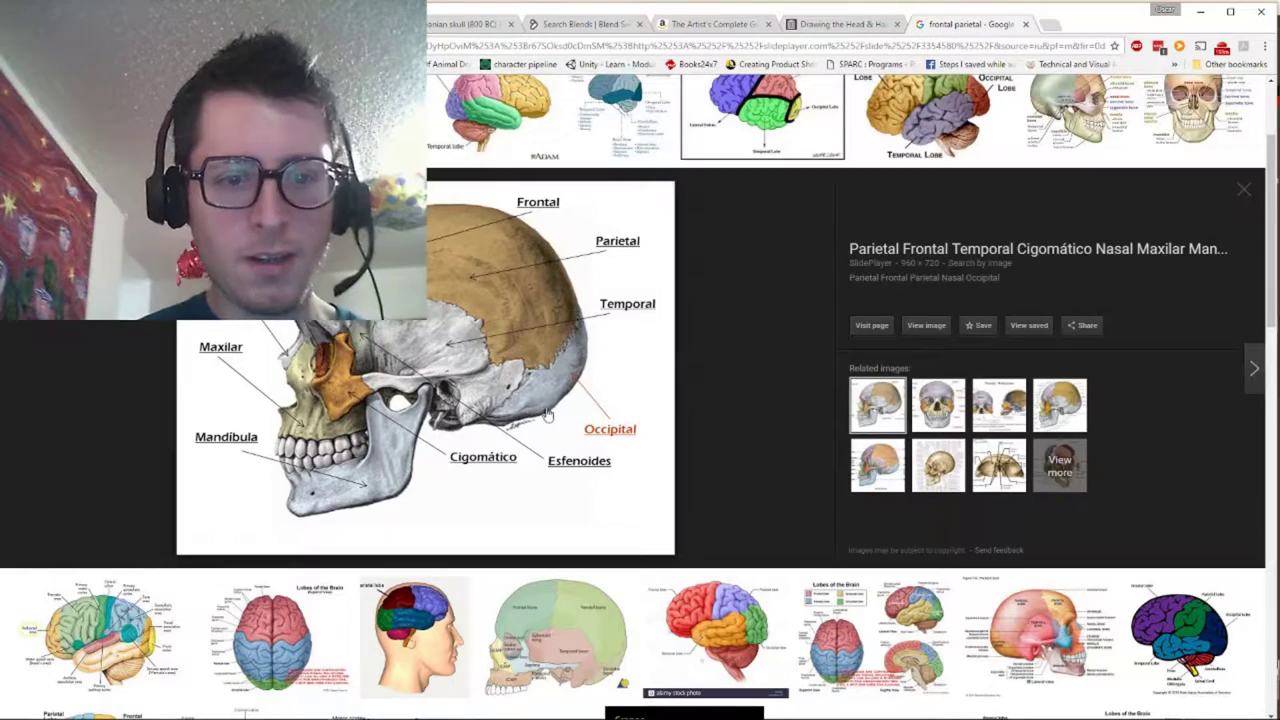
key("alt+Tab")
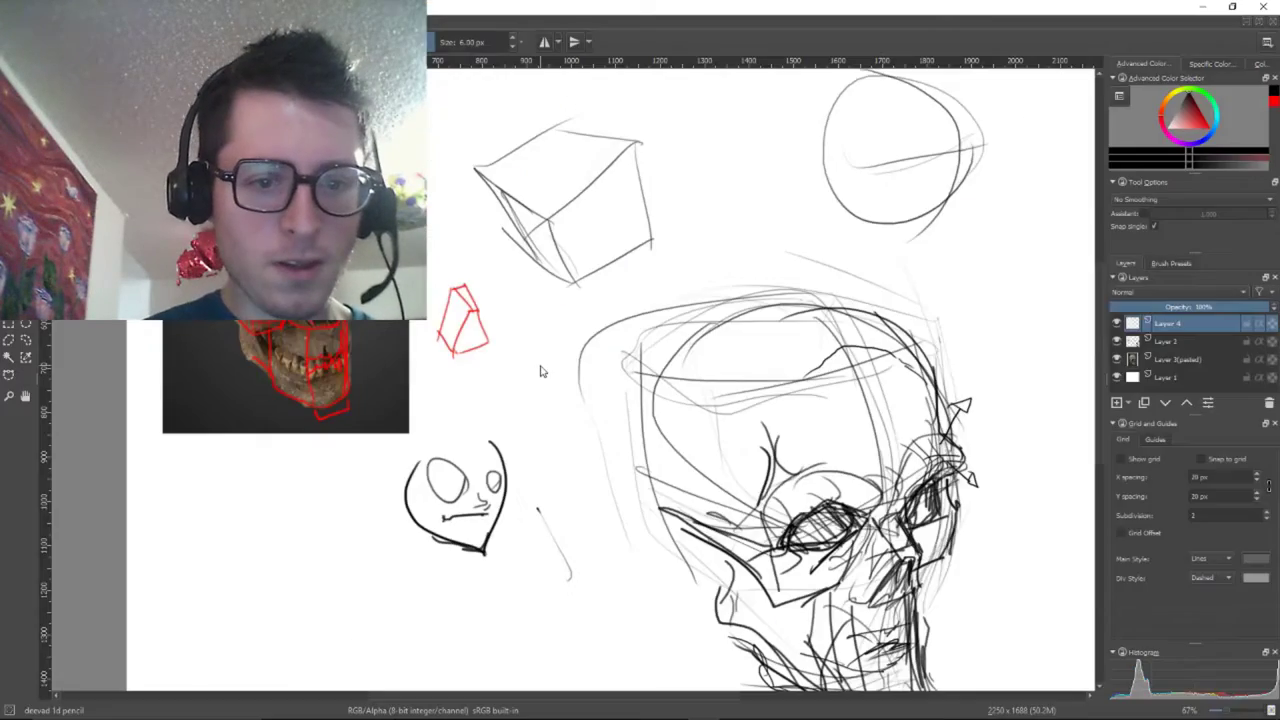
Draw the frontal bone's irregular side boundary down the temple toward the eye socket on Layer 4, consulting the labelled skull diagram in Chrome
key("alt+Tab")
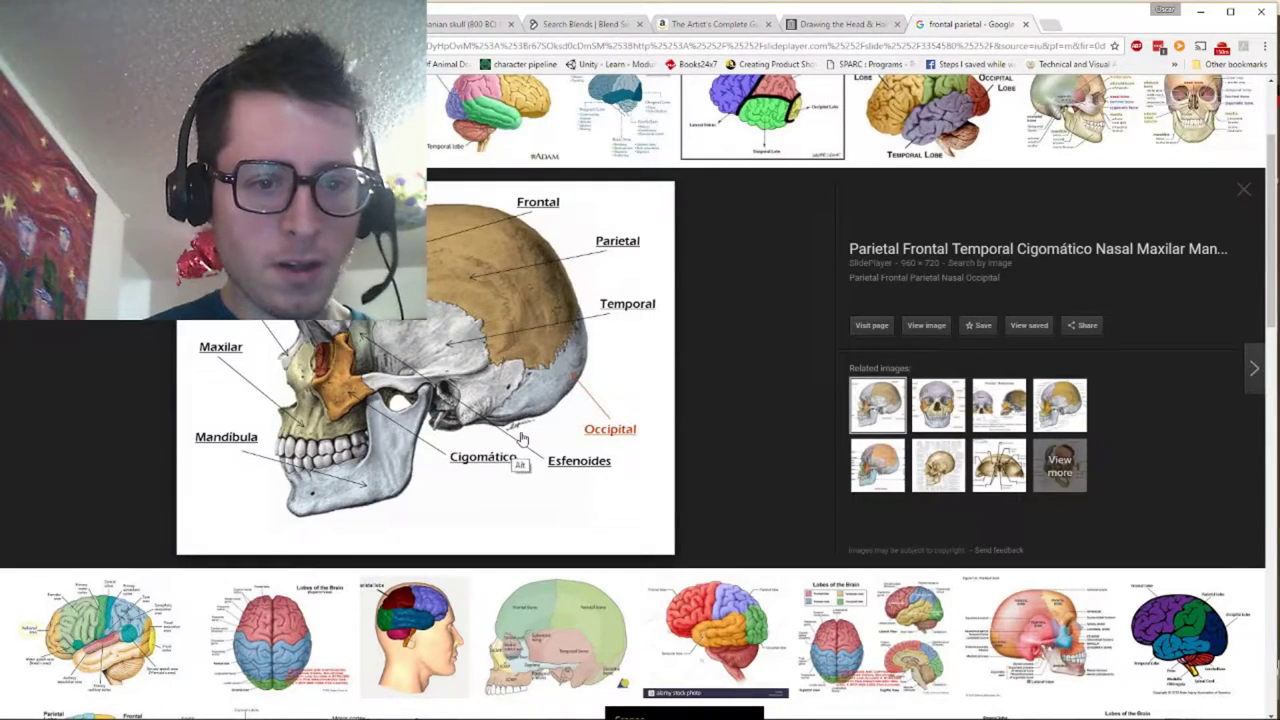
key("alt+Tab")
left_click_drag(573, 432, 607, 388)
mouse_move(785, 497)
left_mouse_down()
mouse_move(737, 403)
mouse_move(750, 333)
left_mouse_up()
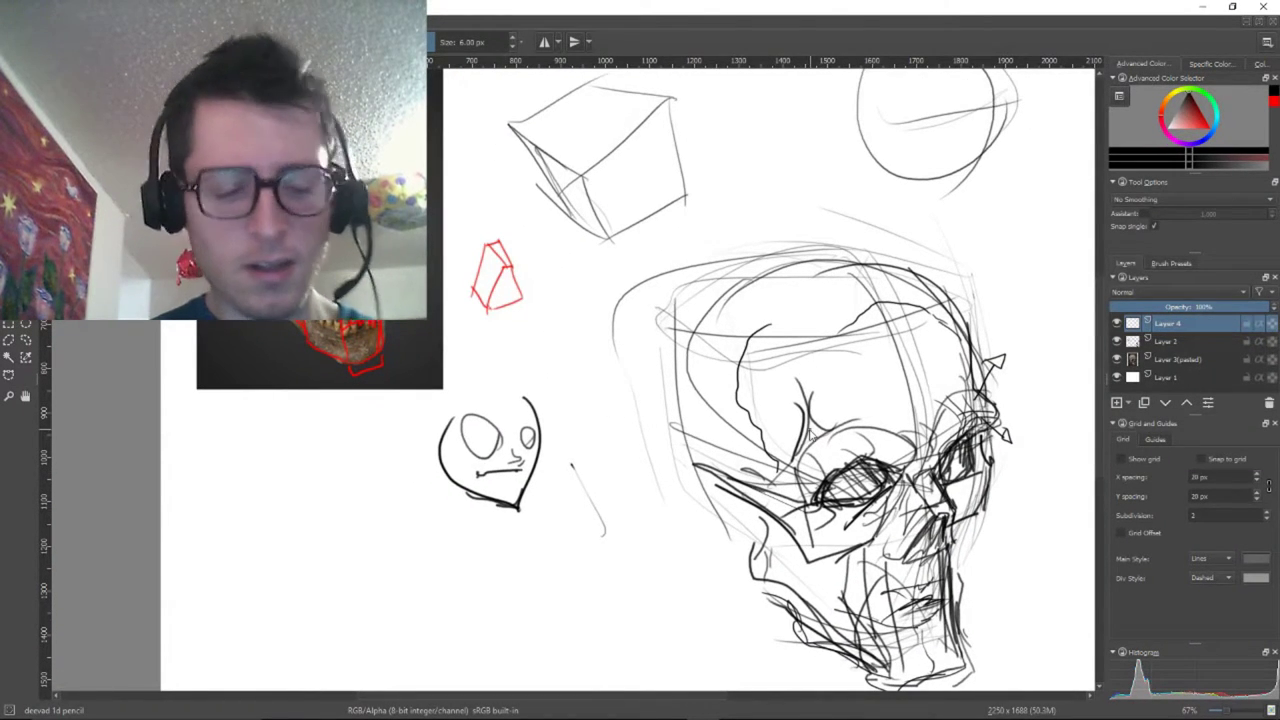
key("alt+Tab")
key("alt+Tab")
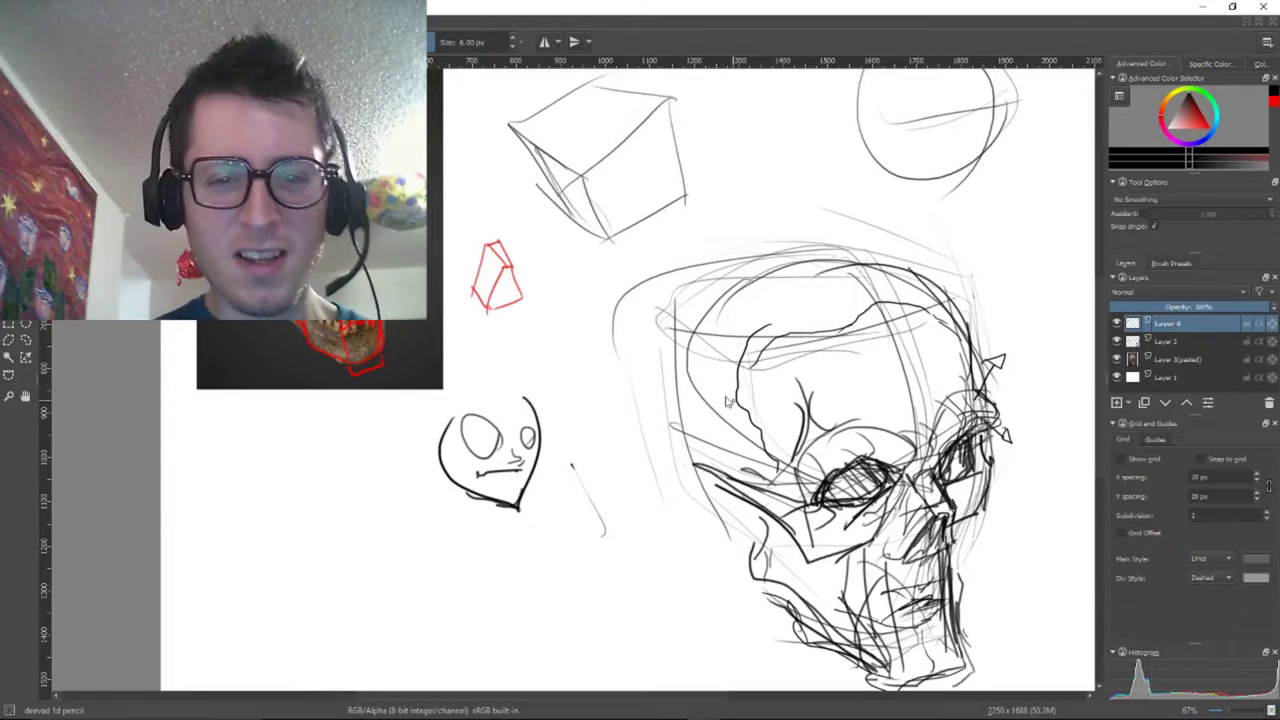
Study the labelled side-view skull diagram in Chrome, close the source page opened from it, and compare with the Krita skull sketch
key("alt+Tab")
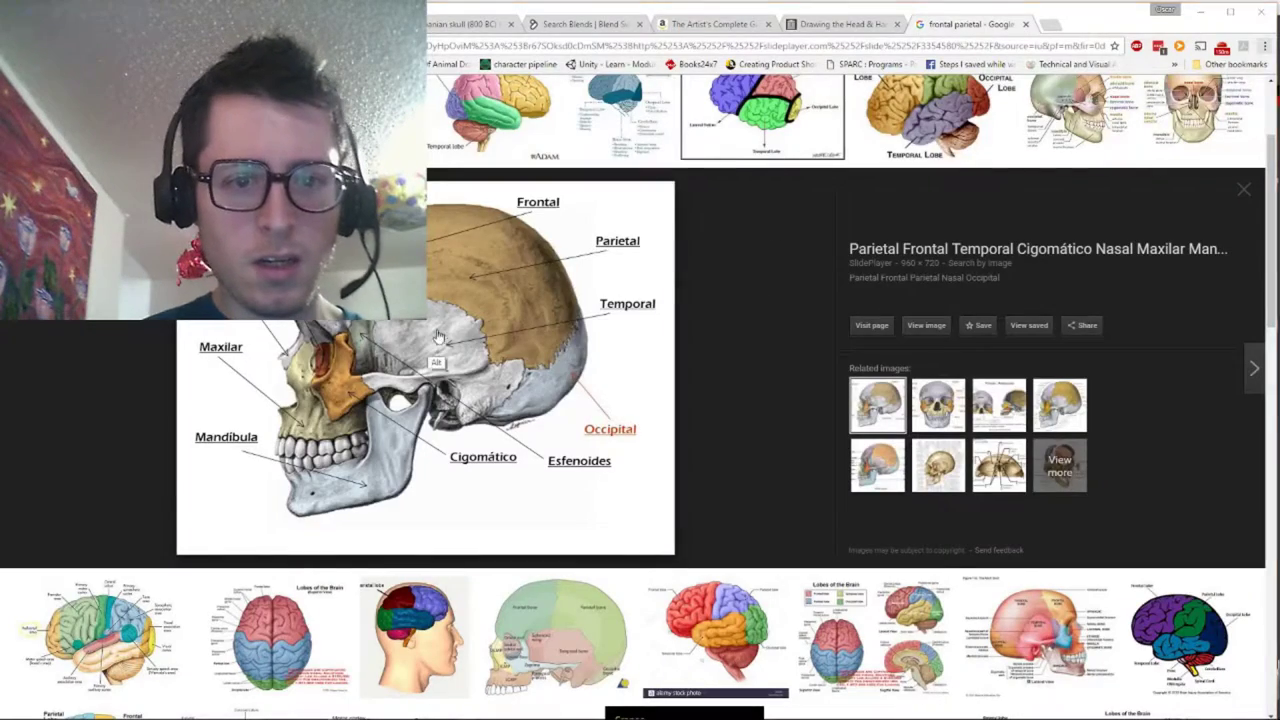
key("alt+Tab")
key("alt+Tab")
left_click(476, 311)
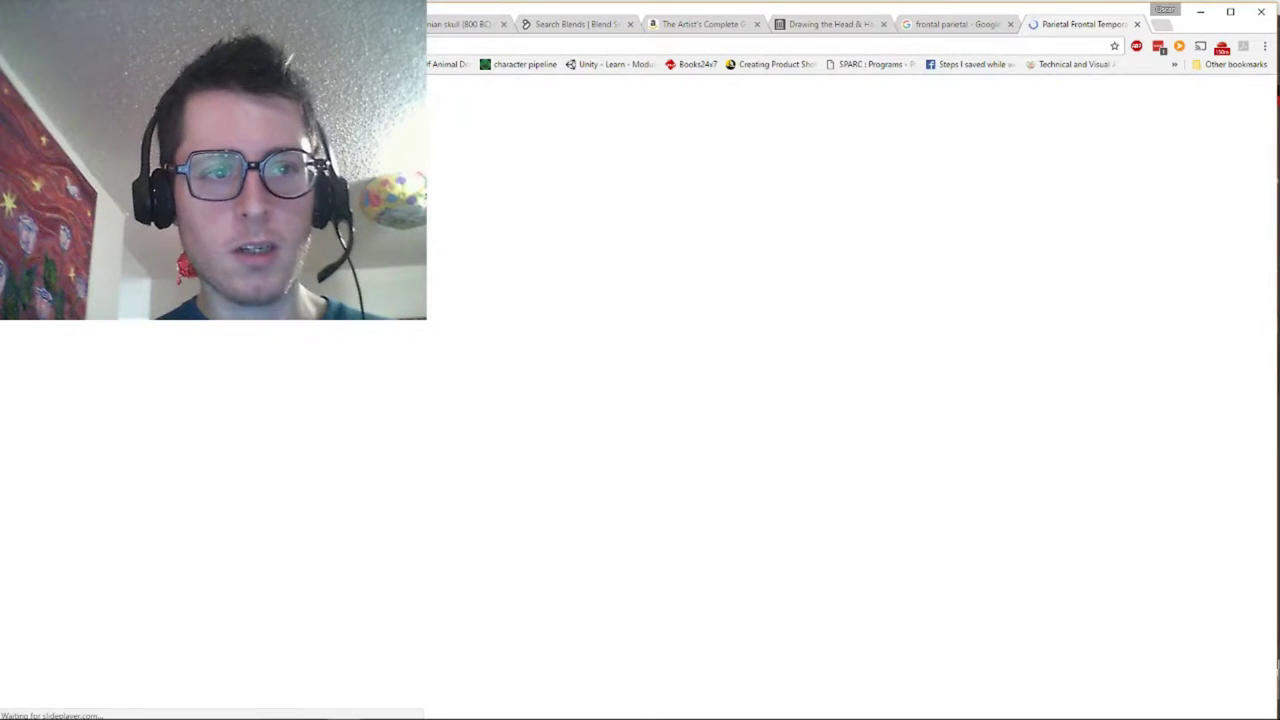
key("ctrl+w")
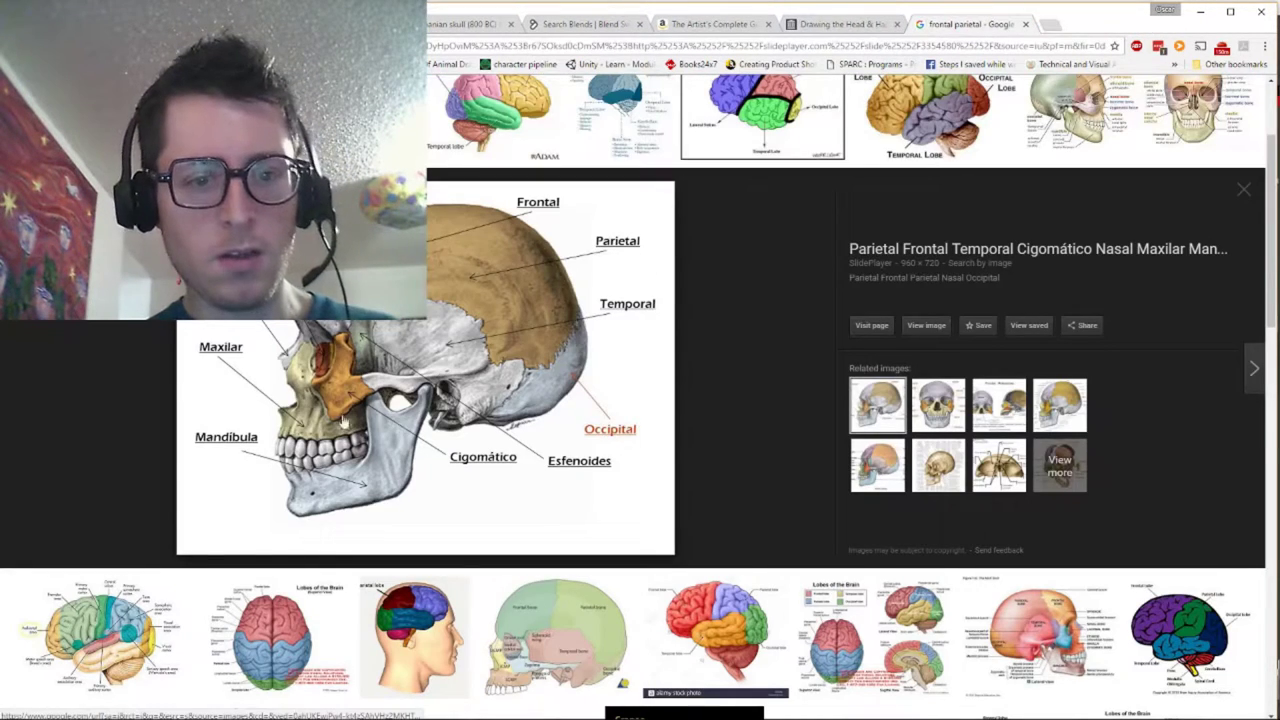
key("alt+Tab")
scroll(922, 457, "up", 2)
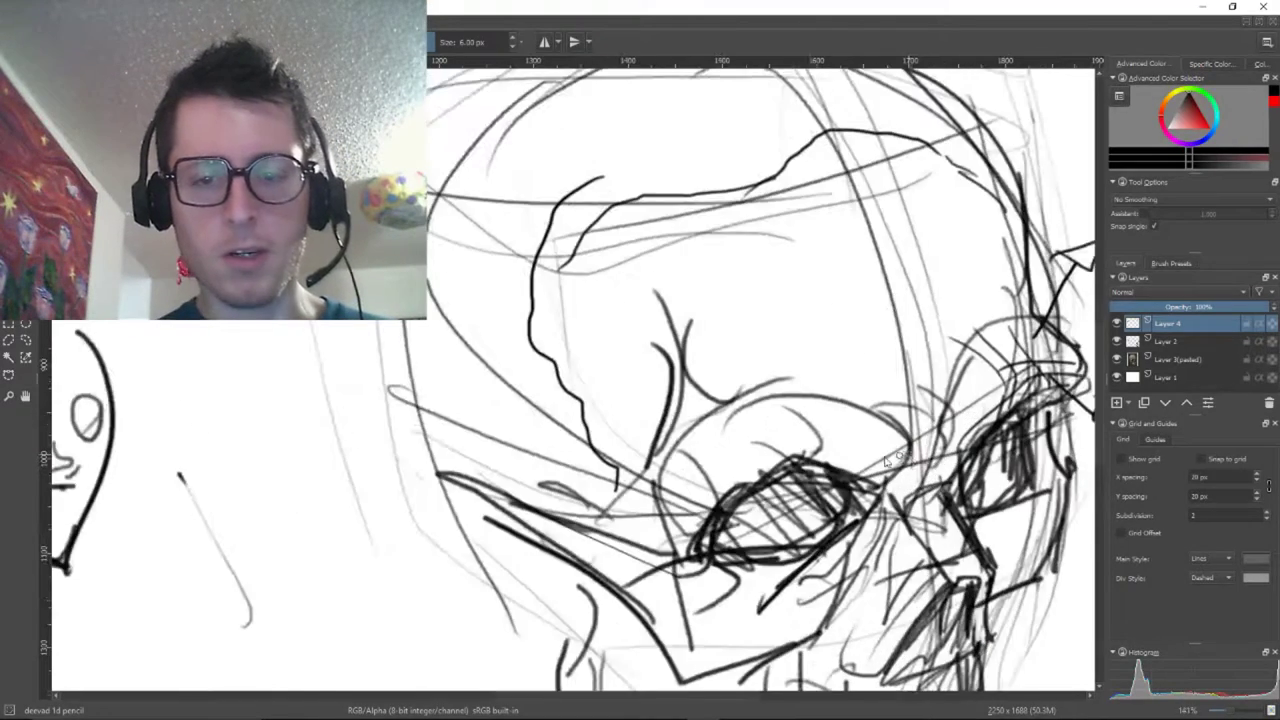
scroll(922, 457, "down", 1)
left_click_drag(635, 402, 619, 360)
scroll(799, 406, "down", 1)
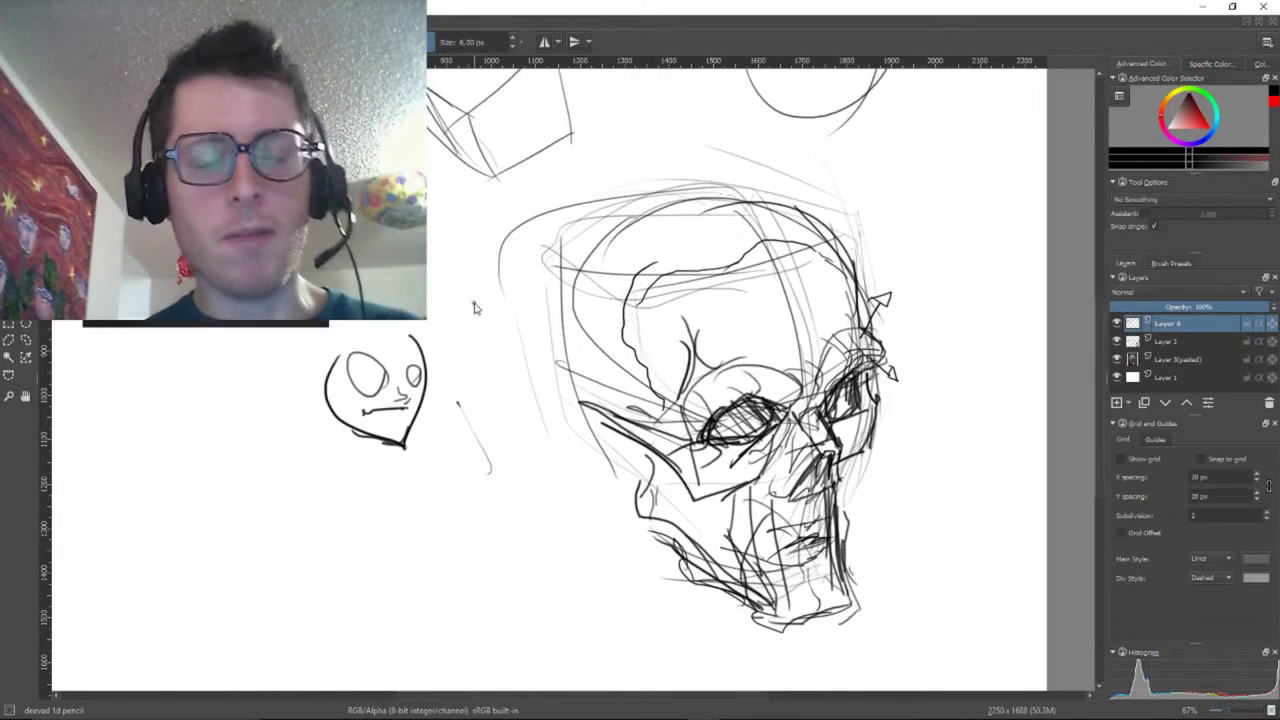
Outline the temporal bone behind the temple on the skull sketch, checking its shape against the labelled diagram in Chrome
key("alt+Tab")
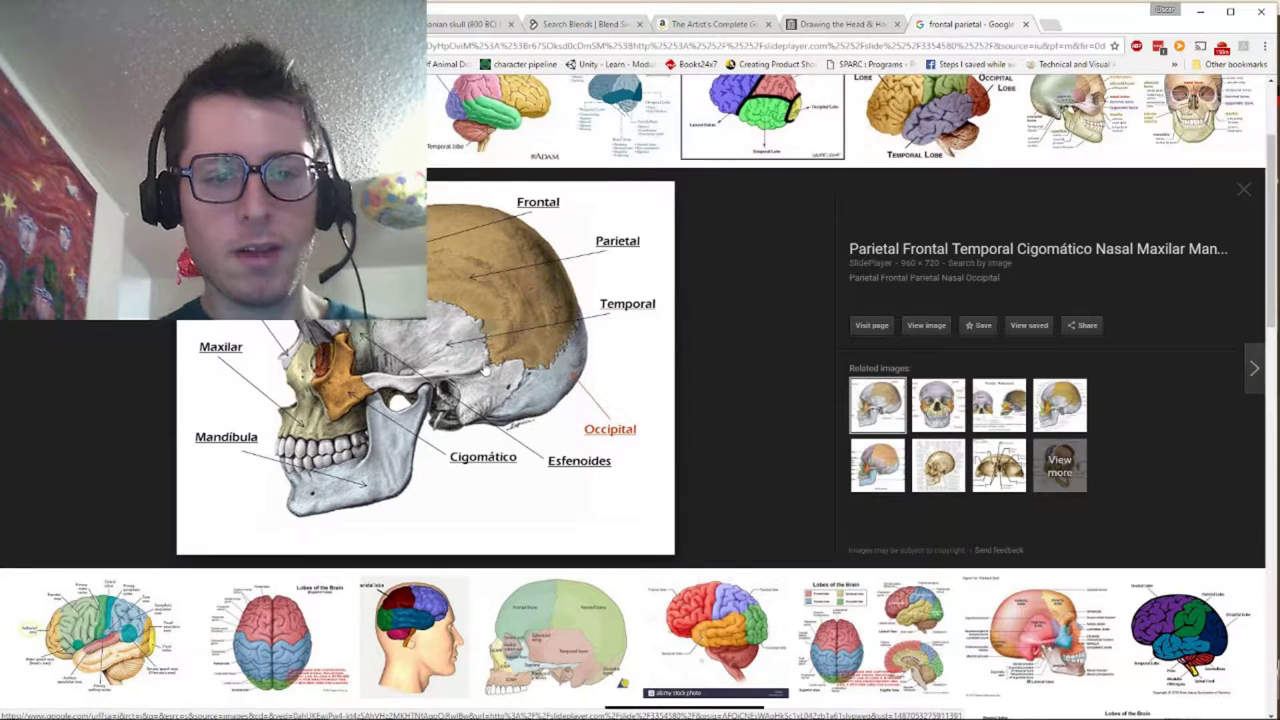
key("alt+Tab")
scroll(491, 345, "up", 1)
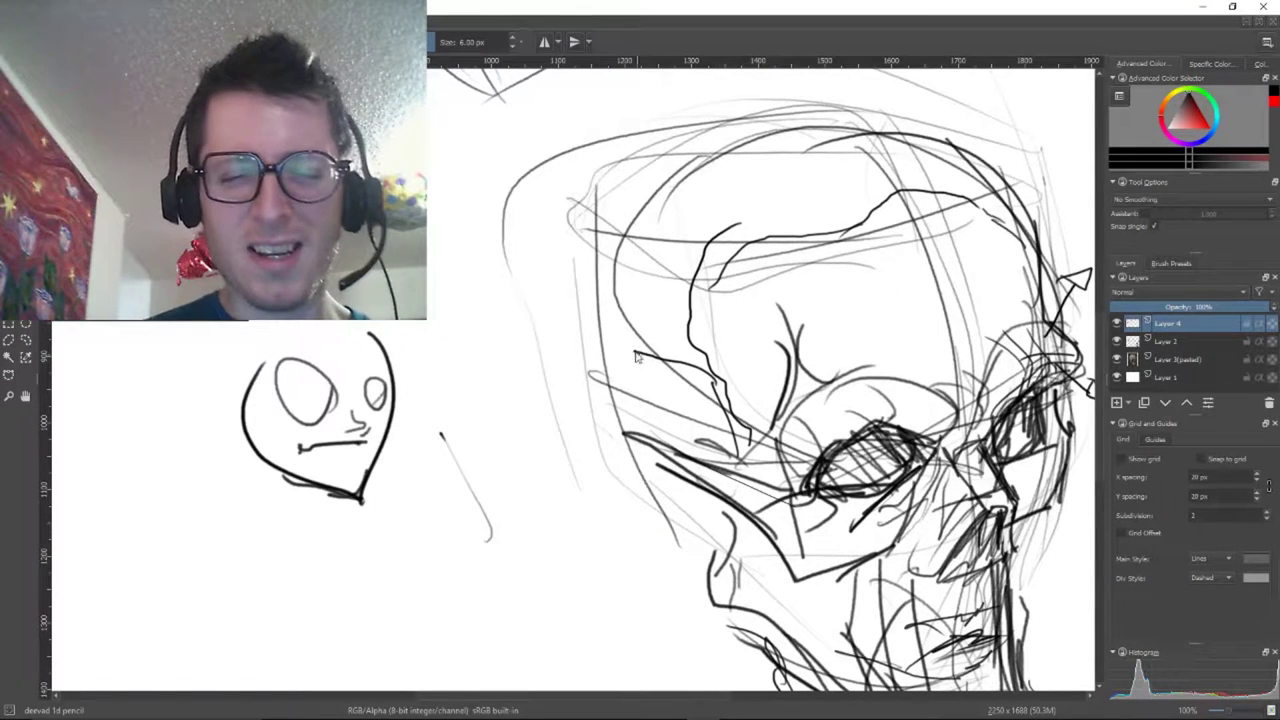
left_click_drag(635, 357, 657, 437)
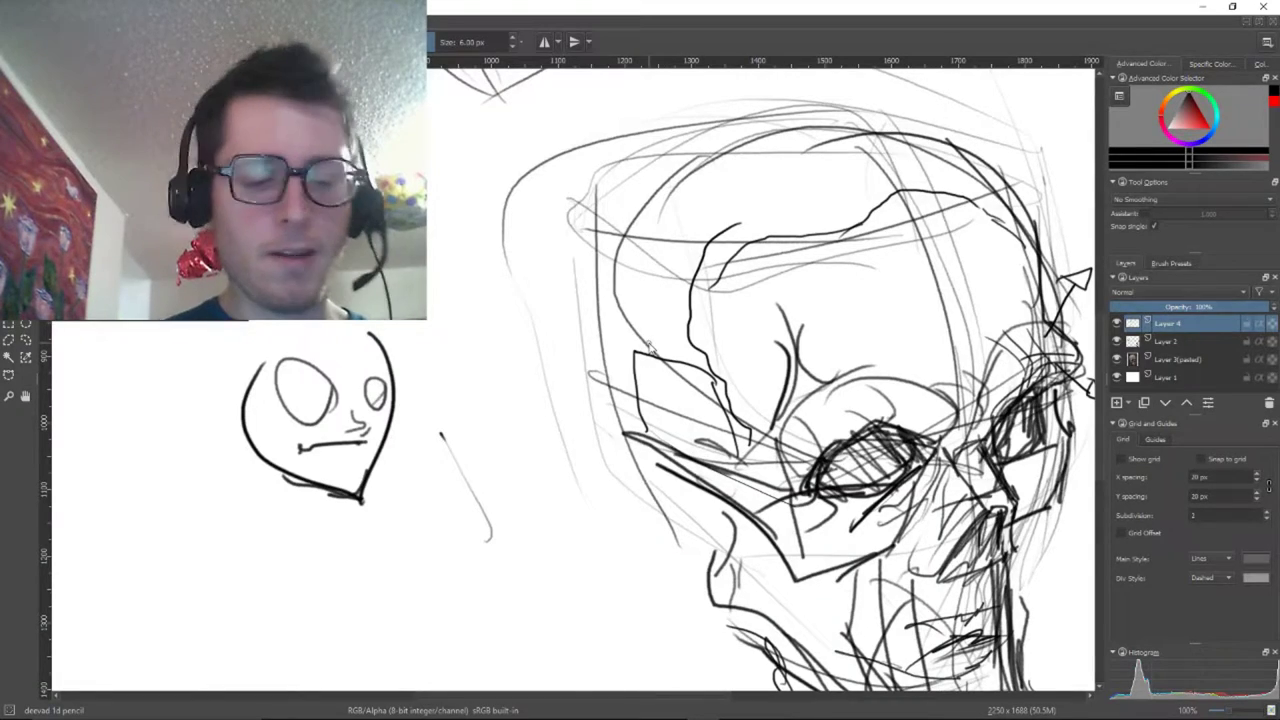
key("alt+Tab")
key("alt+Tab")
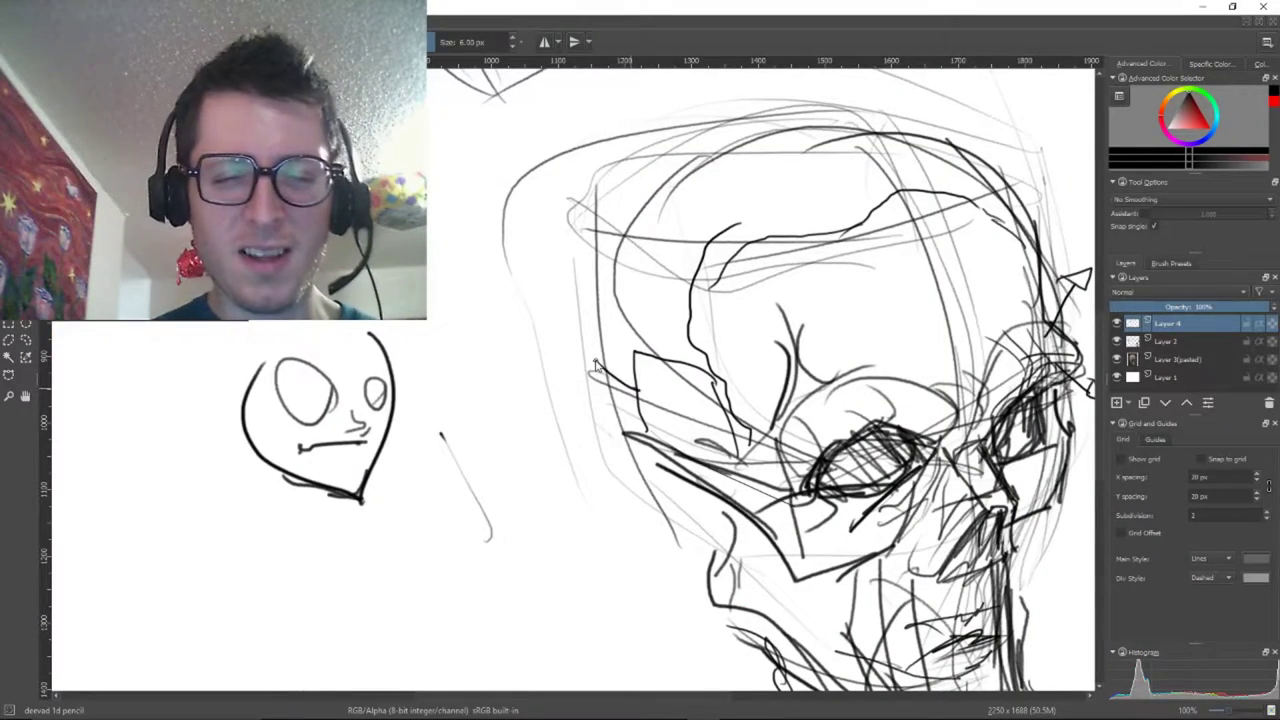
Draw the rear edge of the skull behind the temporal bone and a small angular shape below the back of the cheekbone
left_click_drag(582, 345, 617, 458)
left_click_drag(489, 383, 894, 476)
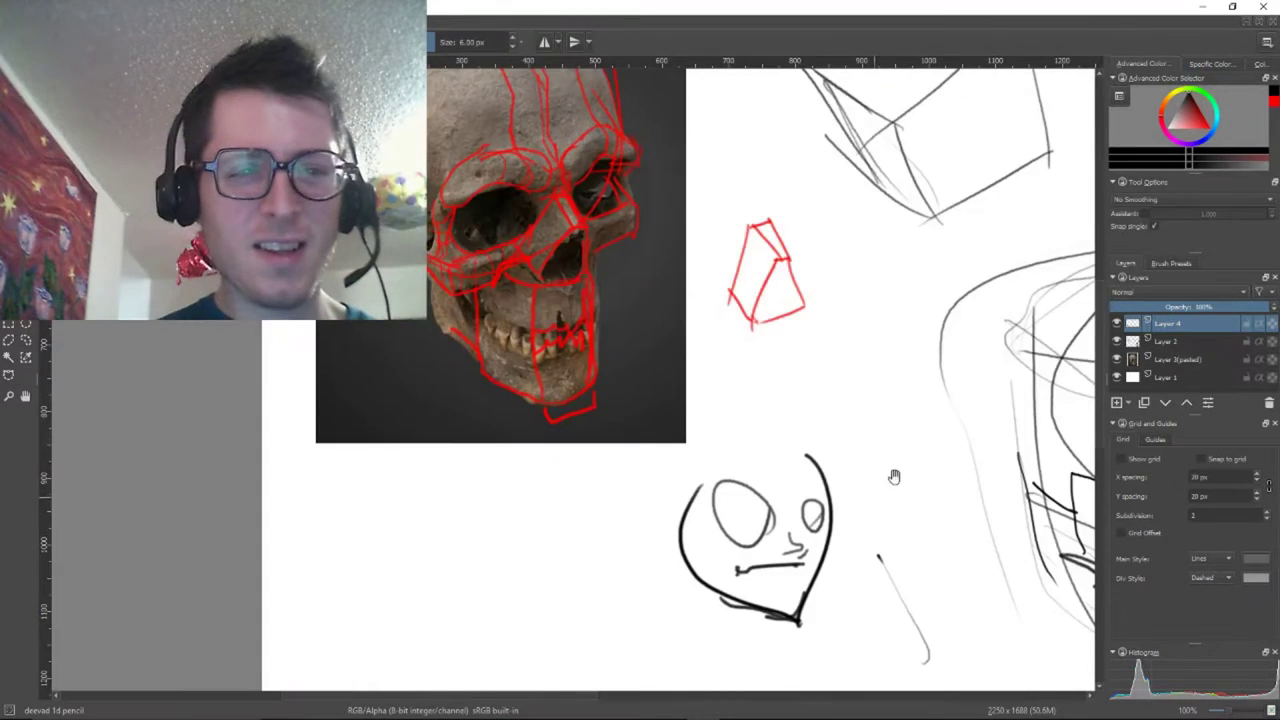
mouse_move(838, 432)
left_mouse_down()
mouse_move(786, 377)
mouse_move(594, 238)
left_mouse_up()
mouse_move(743, 374)
left_mouse_down()
mouse_move(724, 334)
mouse_move(878, 402)
left_mouse_up()
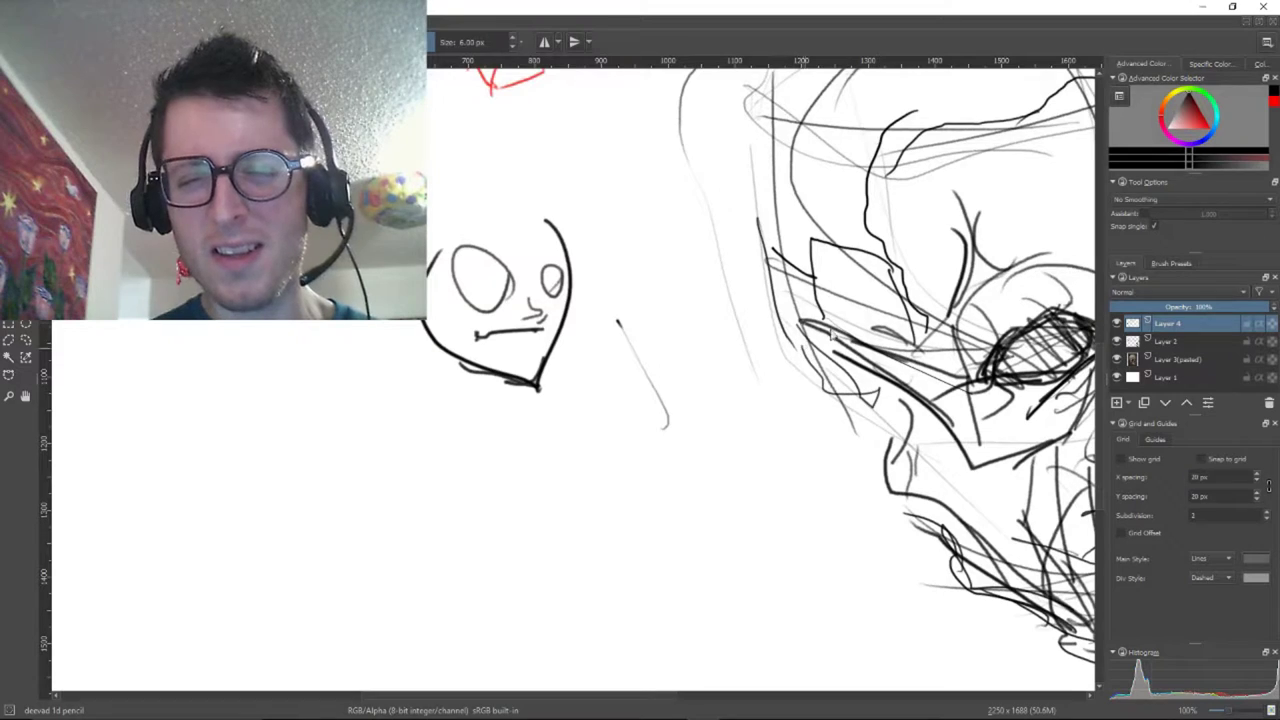
Merge Layer 4 into Layer 2 and add a new layer above it
left_click_drag(903, 361, 867, 467)
left_click_drag(945, 296, 822, 418)
left_click_drag(973, 376, 840, 383)
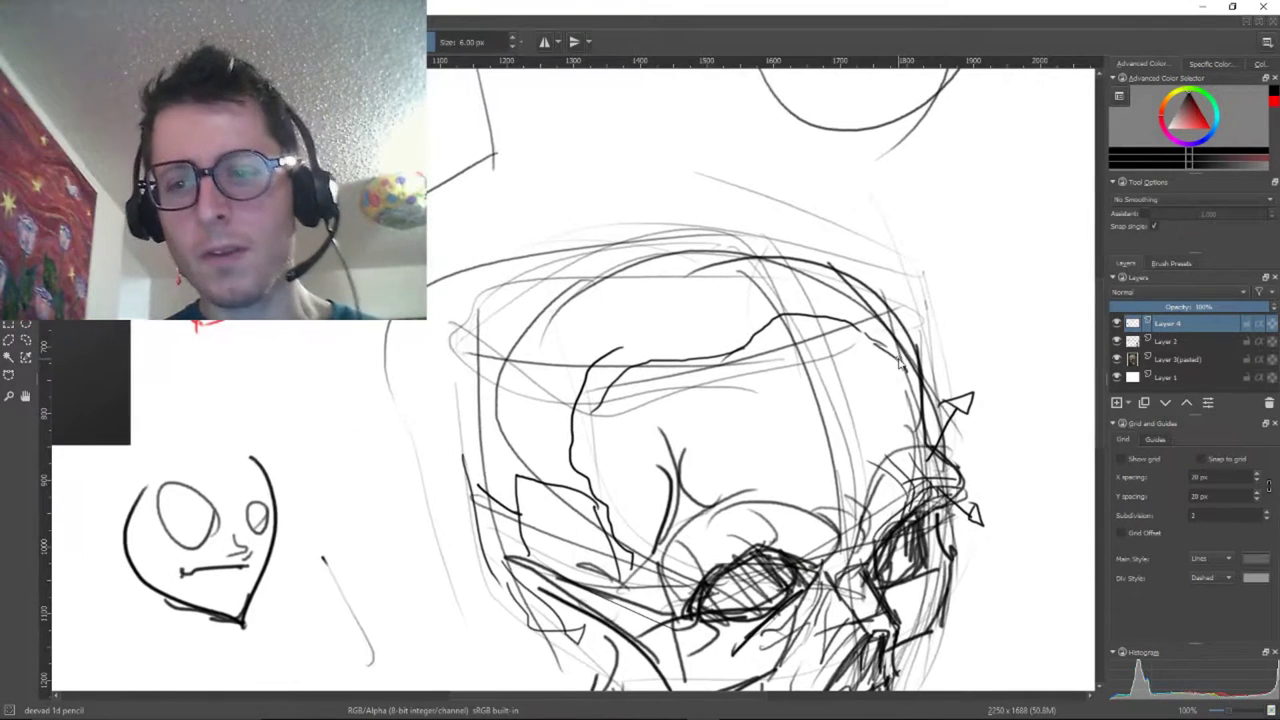
key("shift+Delete")
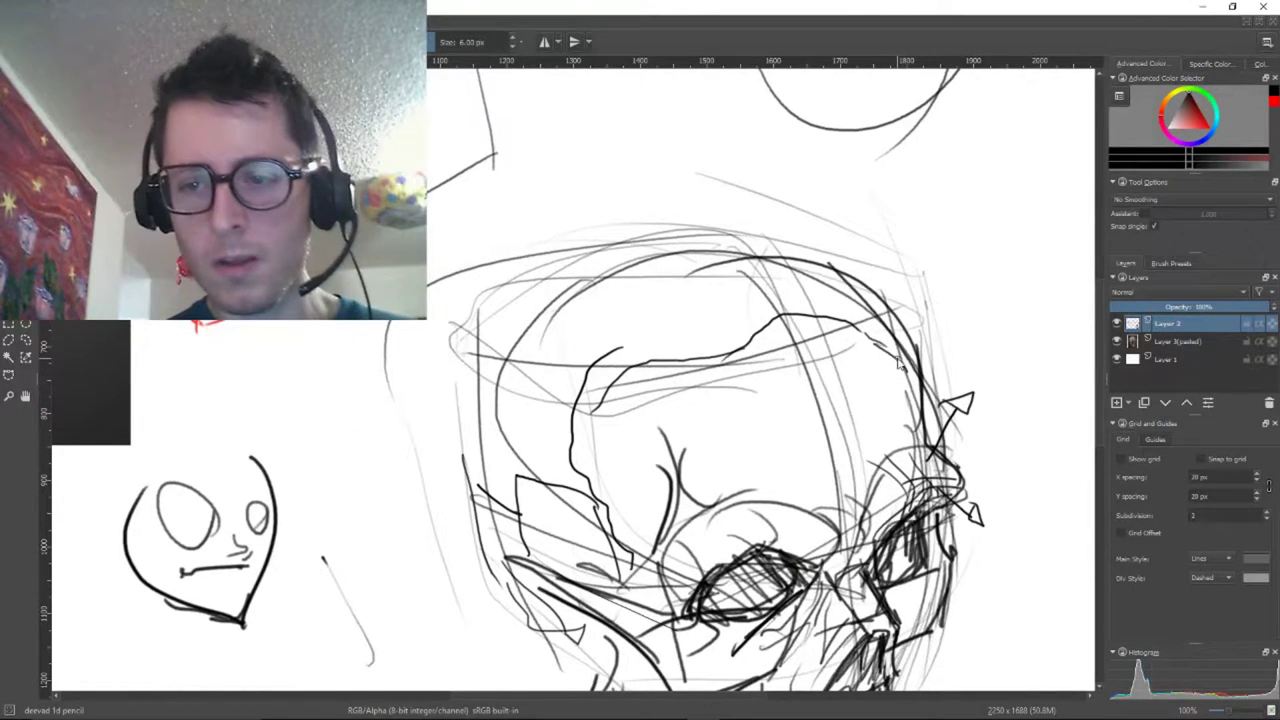
key("Insert")
Draw a straight leader line from the forehead outward past the skull and handwrite the label "frontal" at its end
left_click_drag(709, 309, 596, 391)
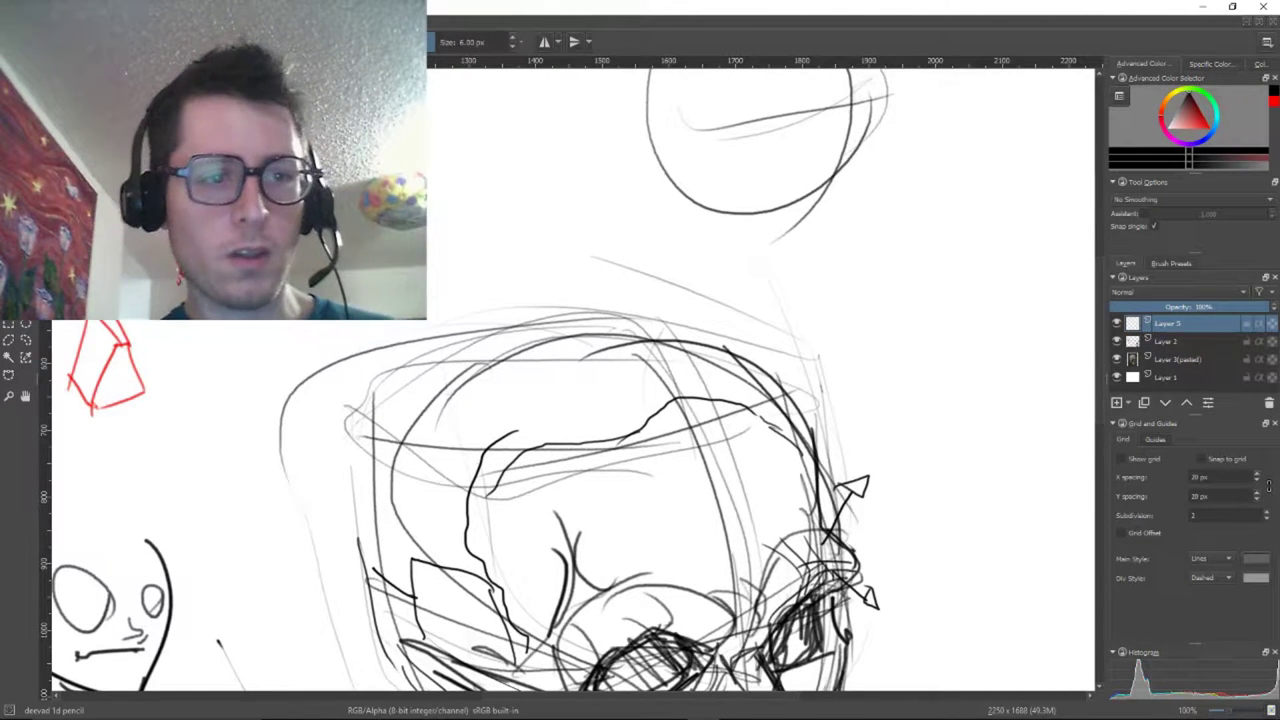
key("v")
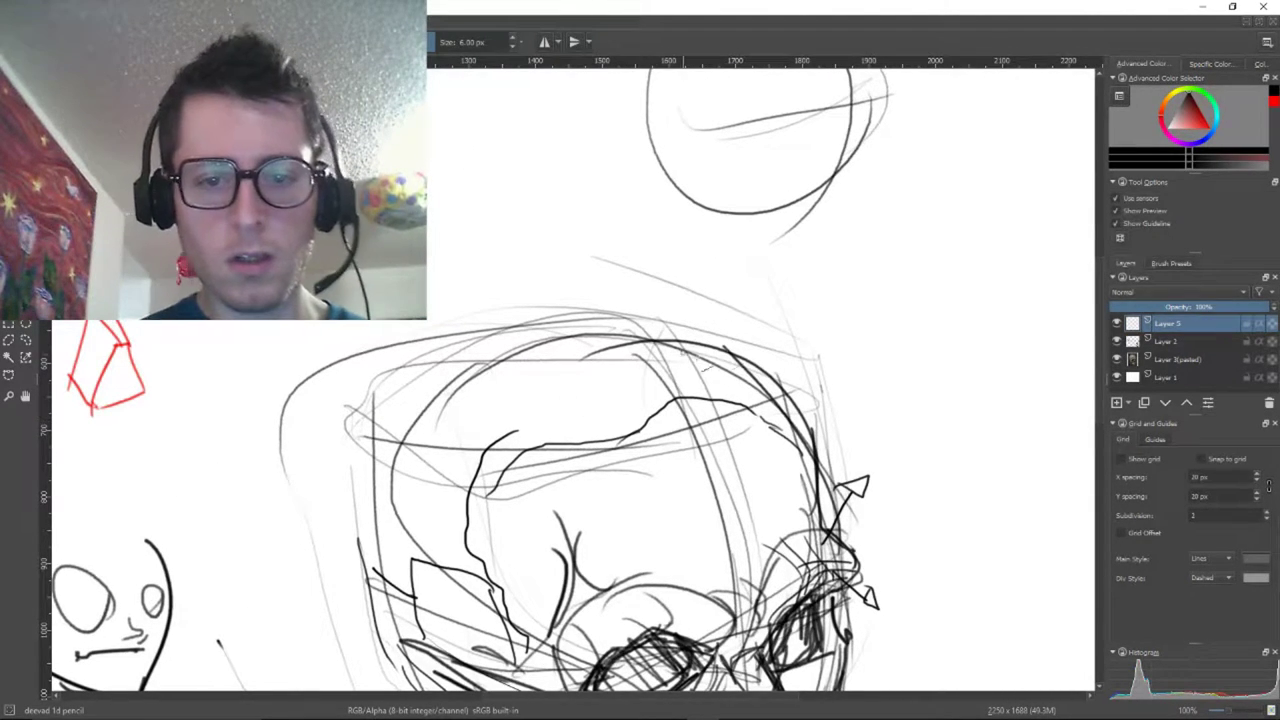
left_click_drag(762, 490, 870, 302)
key("b")
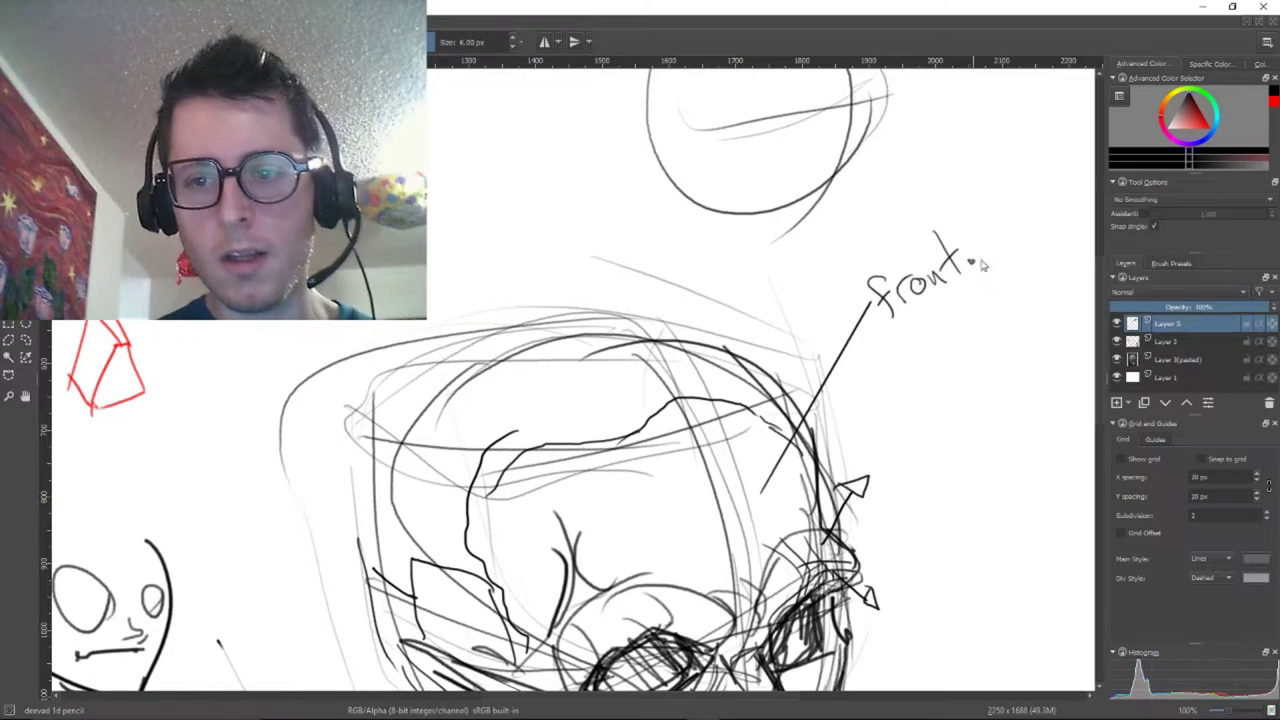
left_click_drag(578, 507, 648, 461)
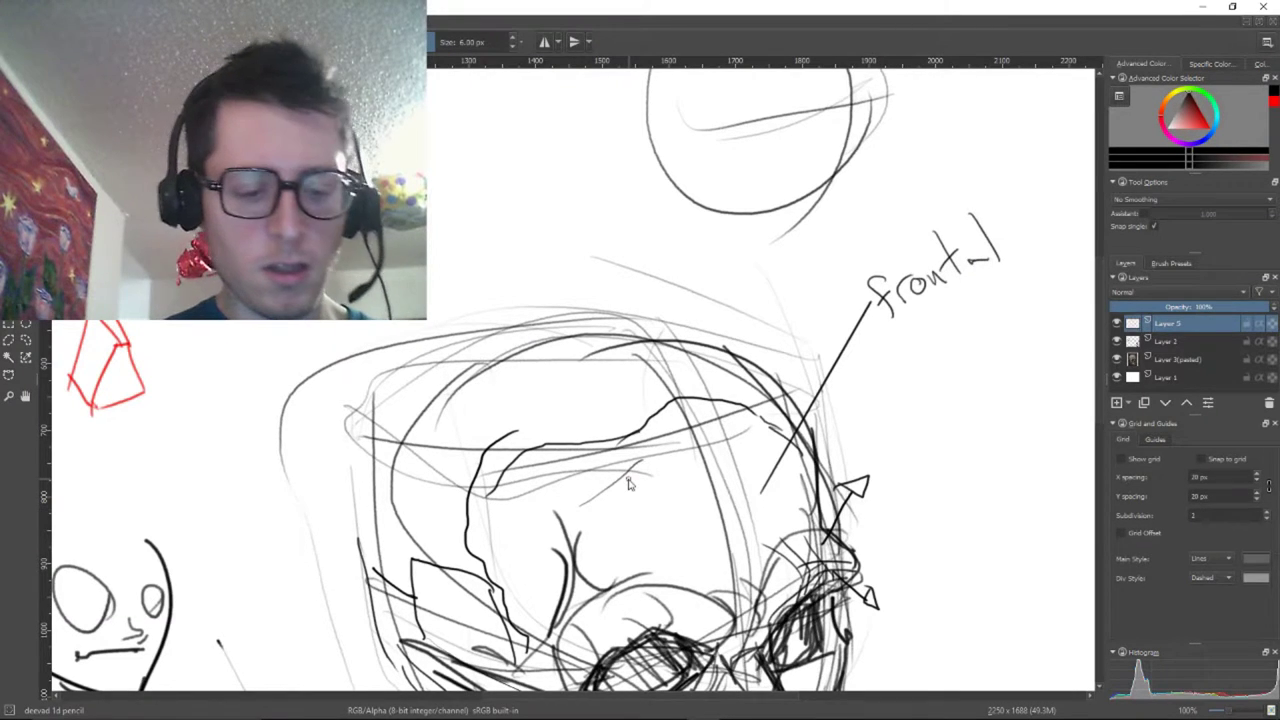
key("ctrl+z")
Check the parietal label in the Chrome diagram, then draw a leader line from the cranium's top and handwrite "parieta" above it
left_click_drag(600, 408, 702, 308)
key("alt+Tab")
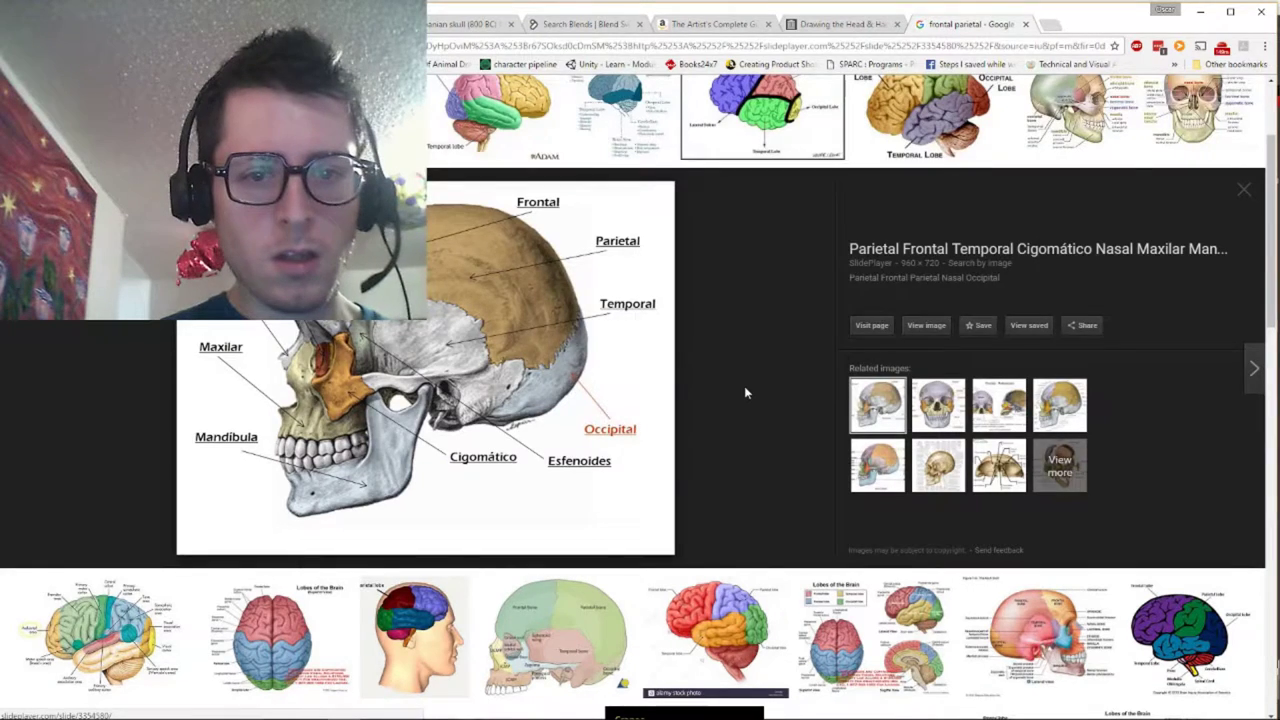
key("alt+Tab")
left_click_drag(466, 388, 522, 370)
left_click_drag(689, 274, 661, 206)
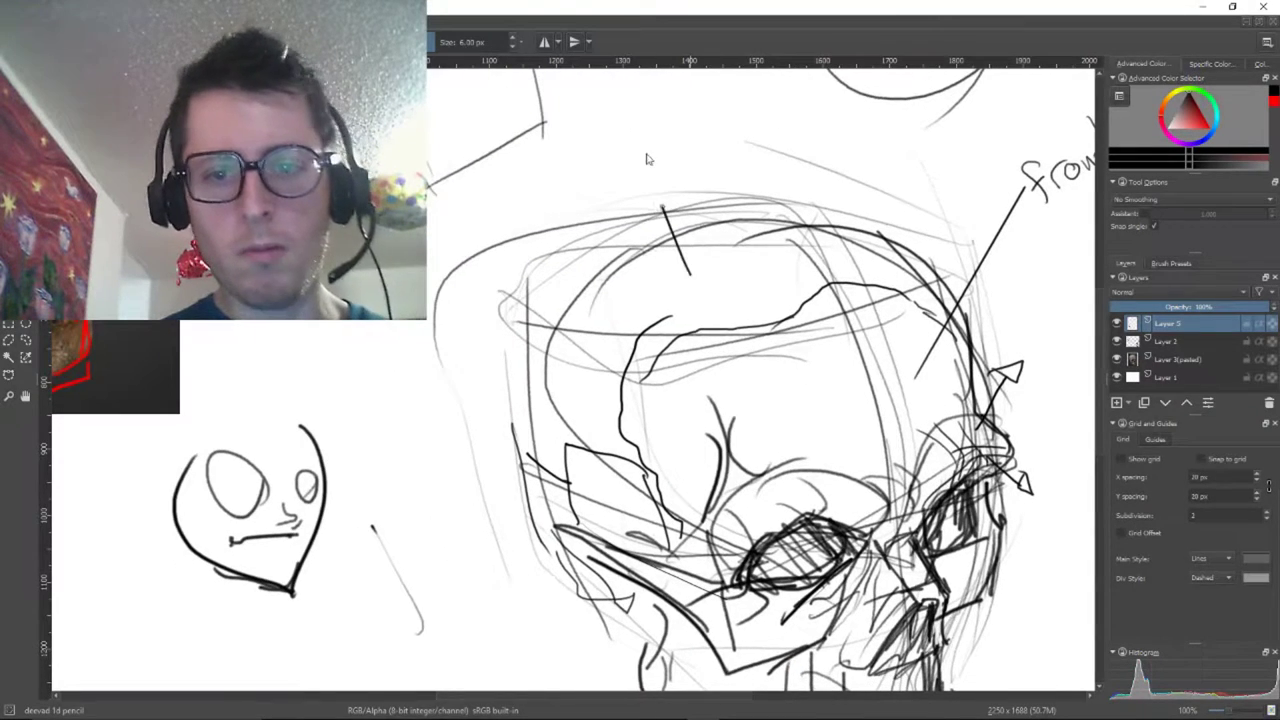
left_click_drag(599, 162, 605, 143)
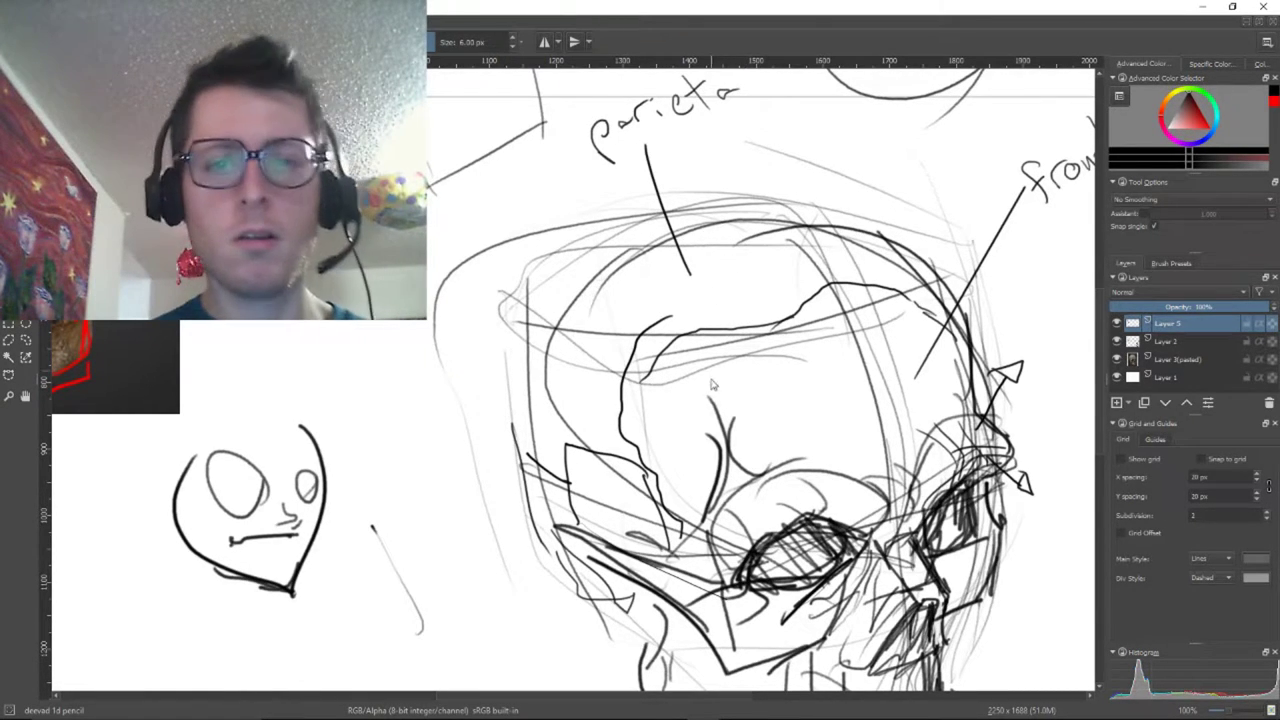
Switch to the 12 px deevad 1f draw brush and add the final "l" to complete the "parietal" label
scroll(712, 383, "down", 6)
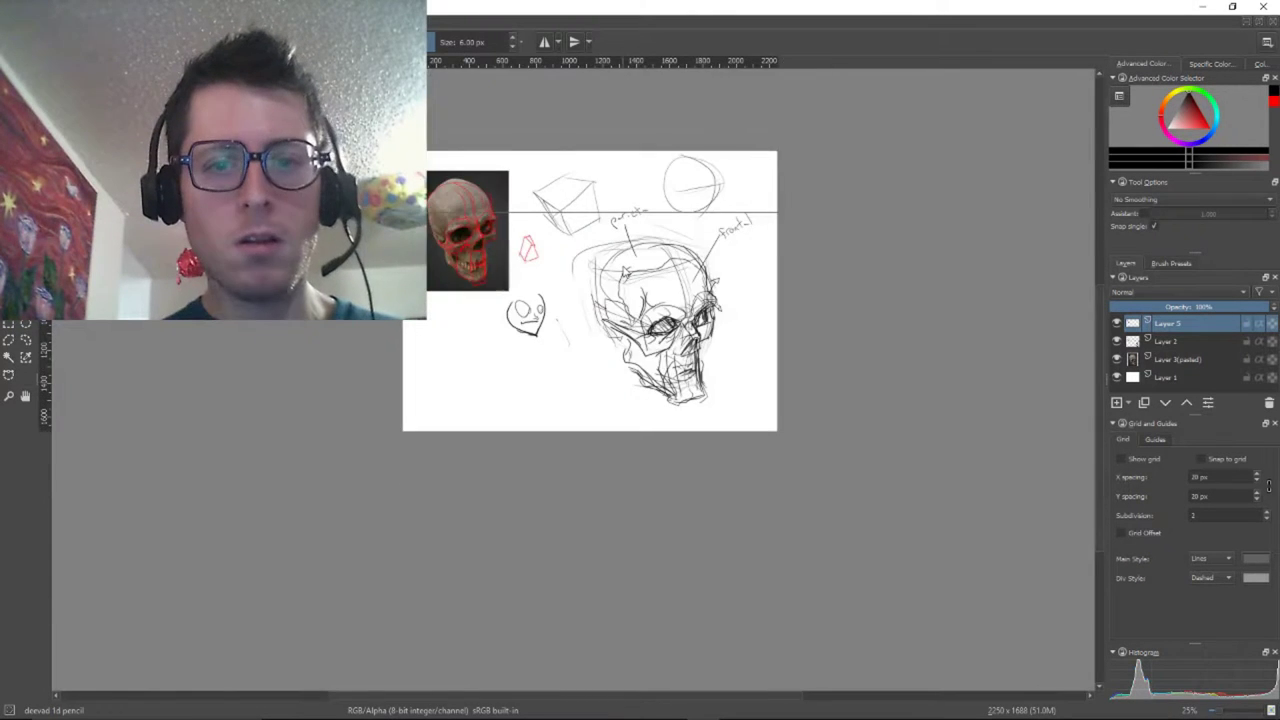
scroll(620, 268, "up", 2)
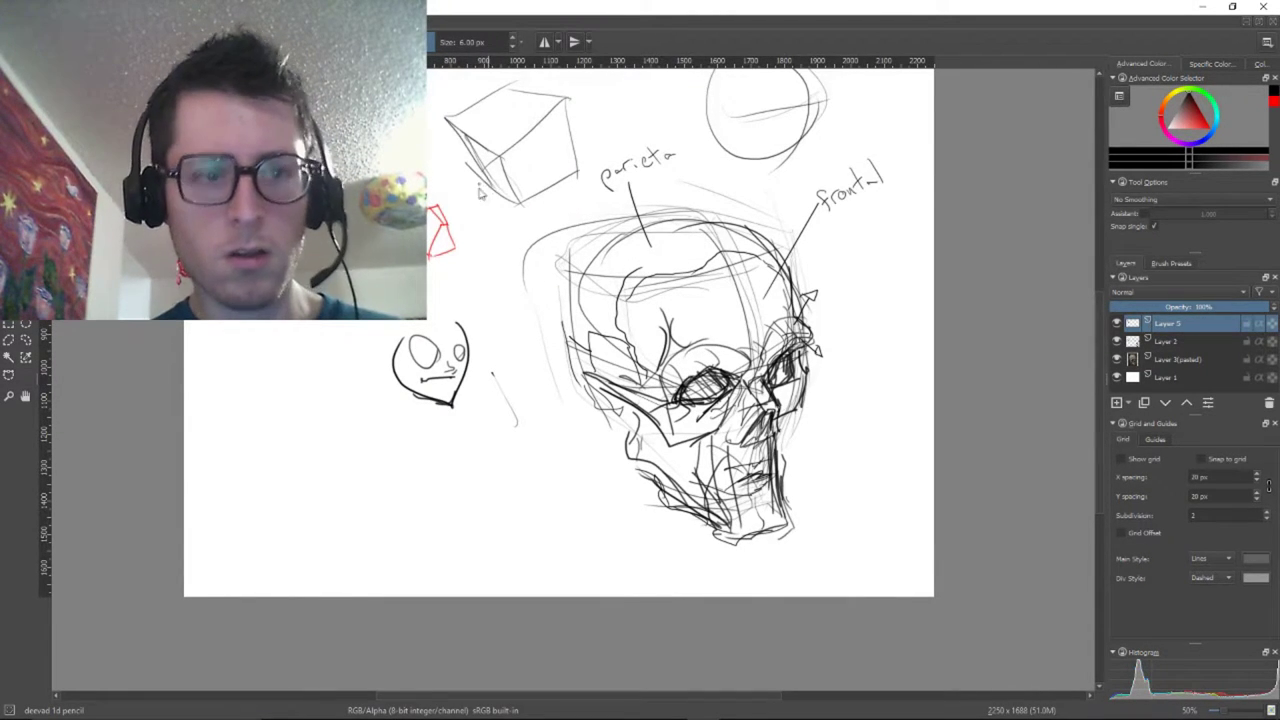
scroll(690, 218, "up", 2)
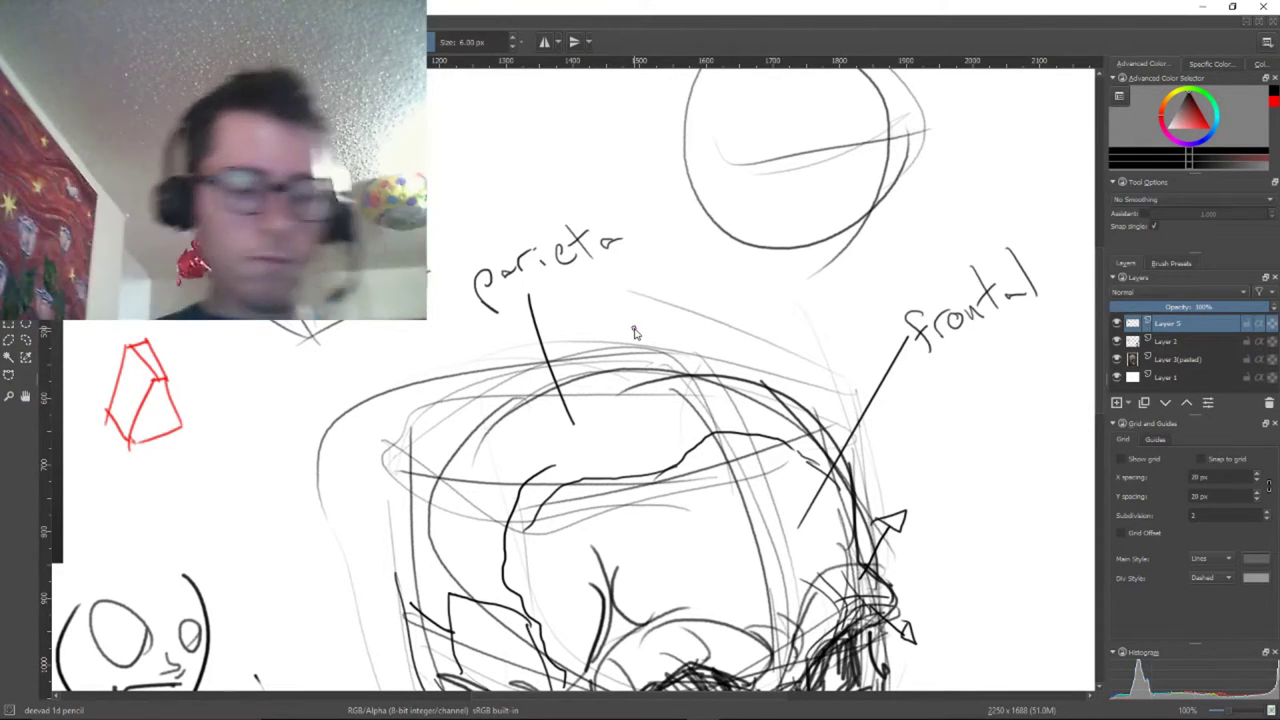
key("slash")
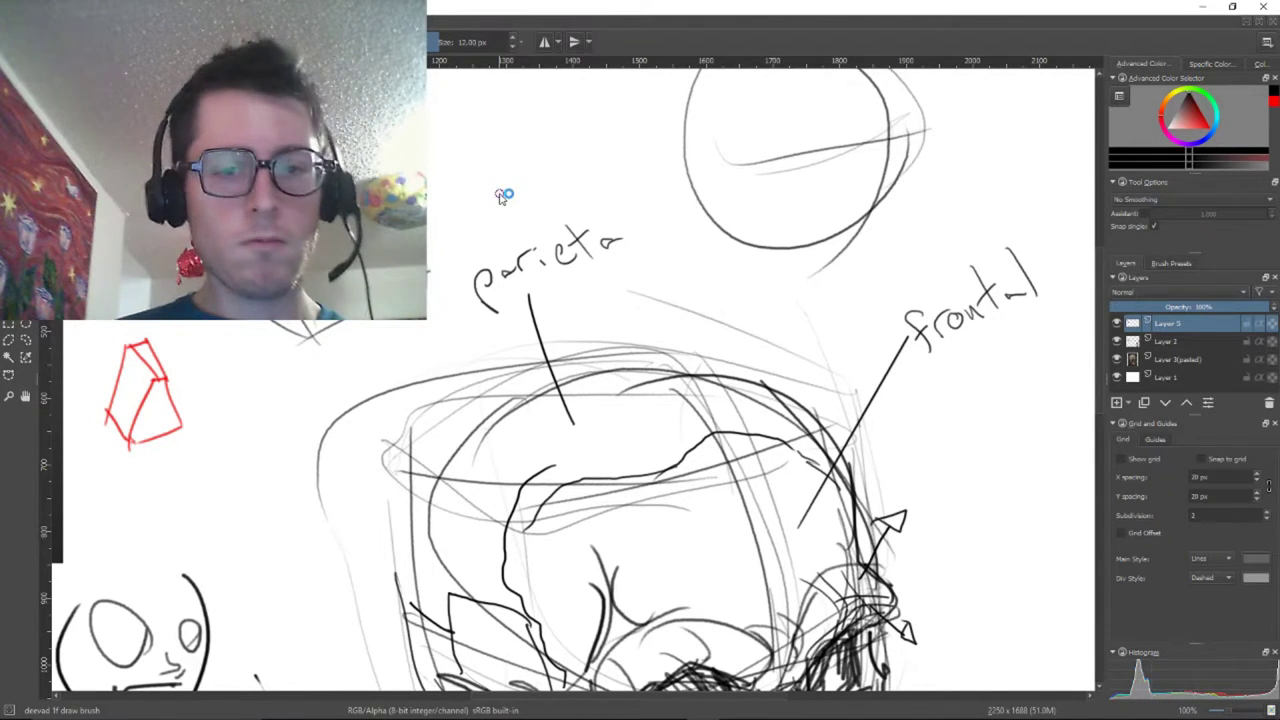
left_click_drag(610, 176, 645, 242)
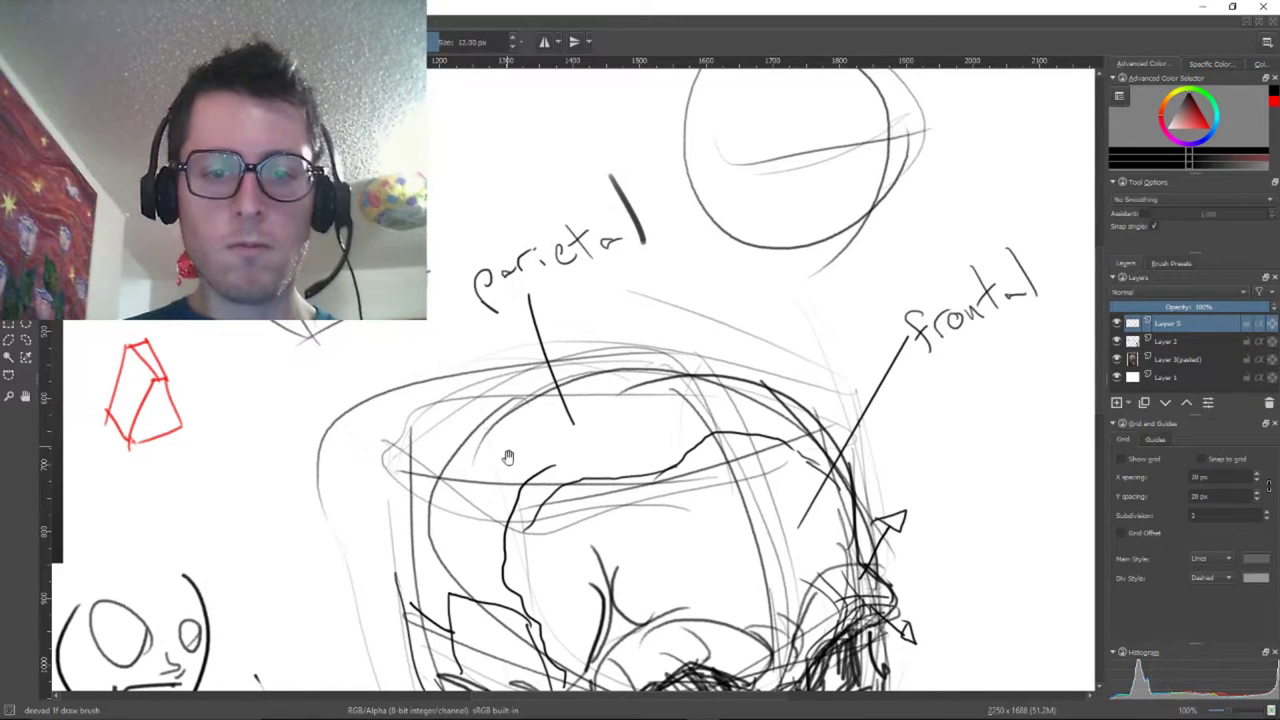
mouse_move(508, 457)
left_mouse_down()
mouse_move(640, 320)
mouse_move(694, 406)
left_mouse_up()
left_click_drag(648, 329, 630, 343)
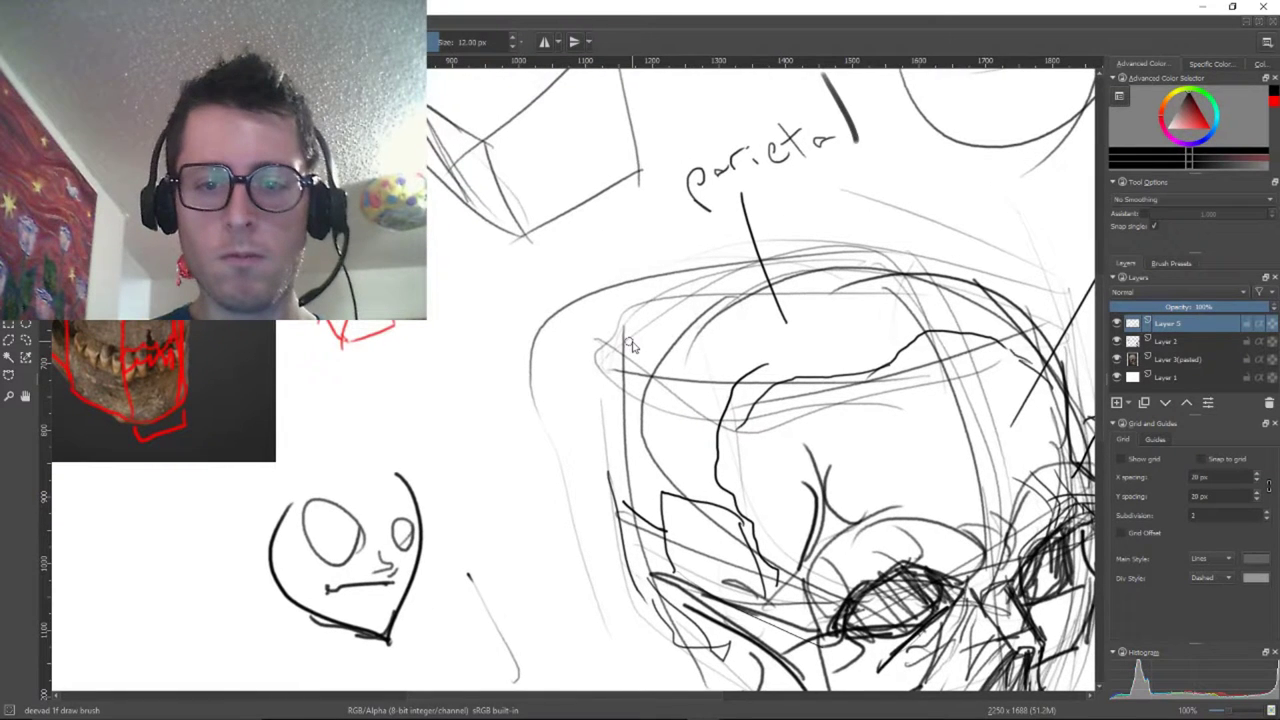
right_click(655, 390)
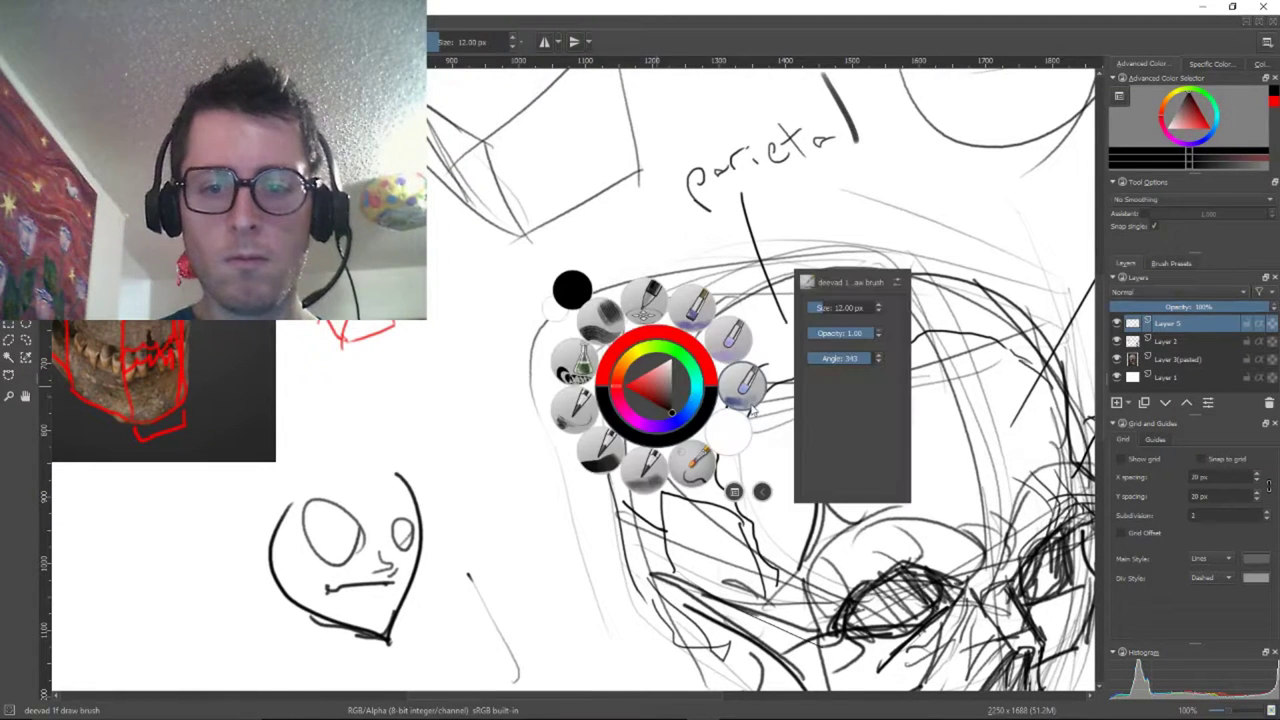
left_click(679, 468)
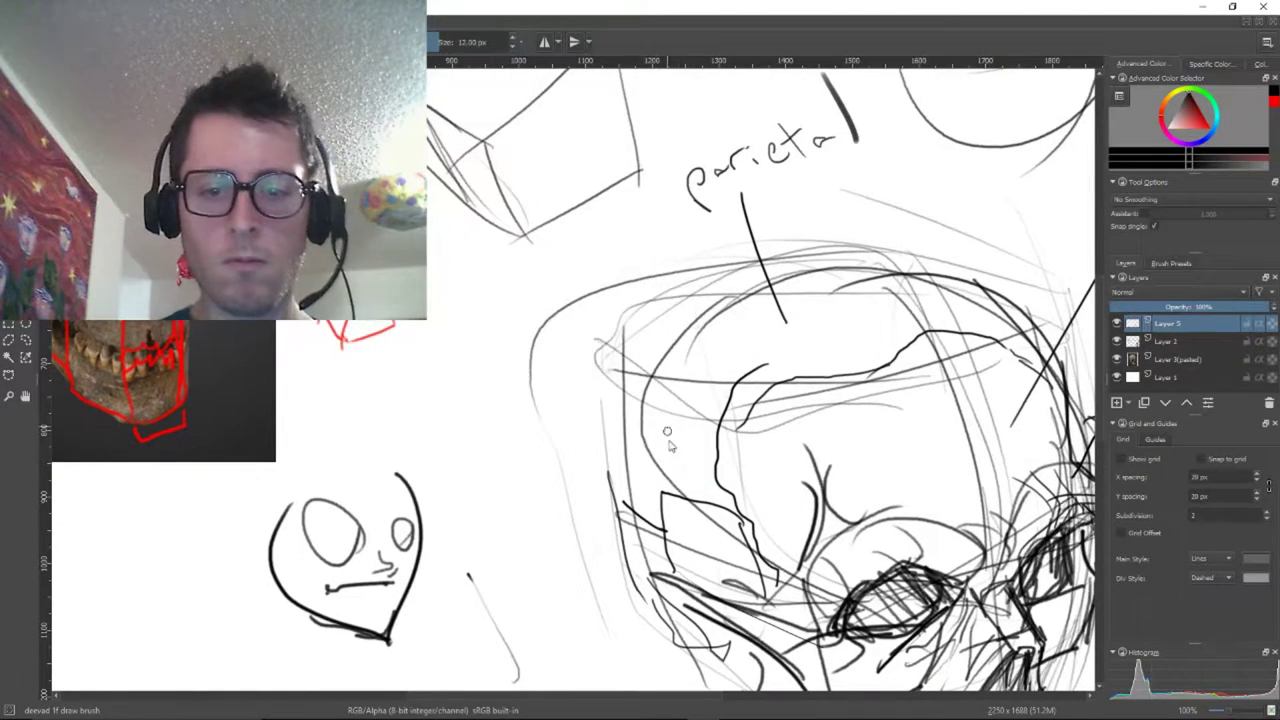
mouse_move(530, 432)
left_mouse_down()
mouse_move(654, 257)
mouse_move(631, 346)
mouse_move(517, 223)
mouse_move(688, 230)
left_mouse_up()
right_click(693, 327)
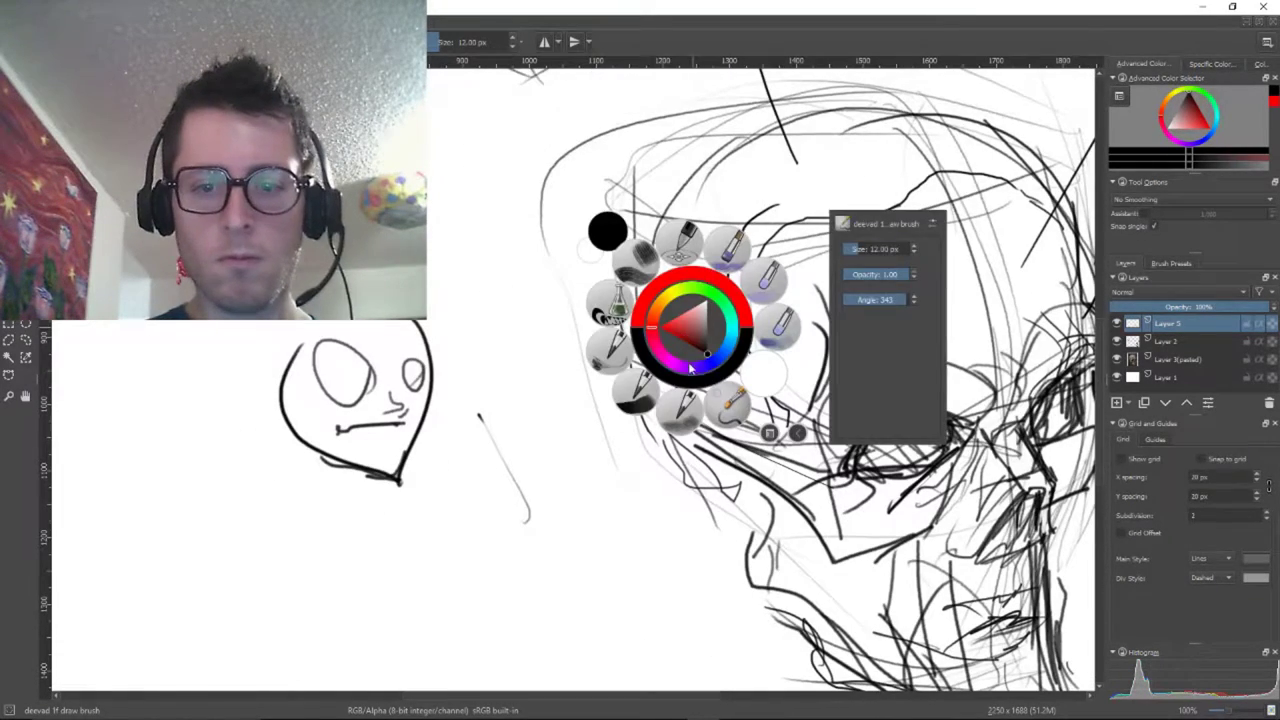
left_click(778, 537)
left_click_drag(710, 275, 535, 449)
Check the bone names in the labelled Chrome diagram and return to the temporal area of the Krita skull sketch
key("alt+Tab")
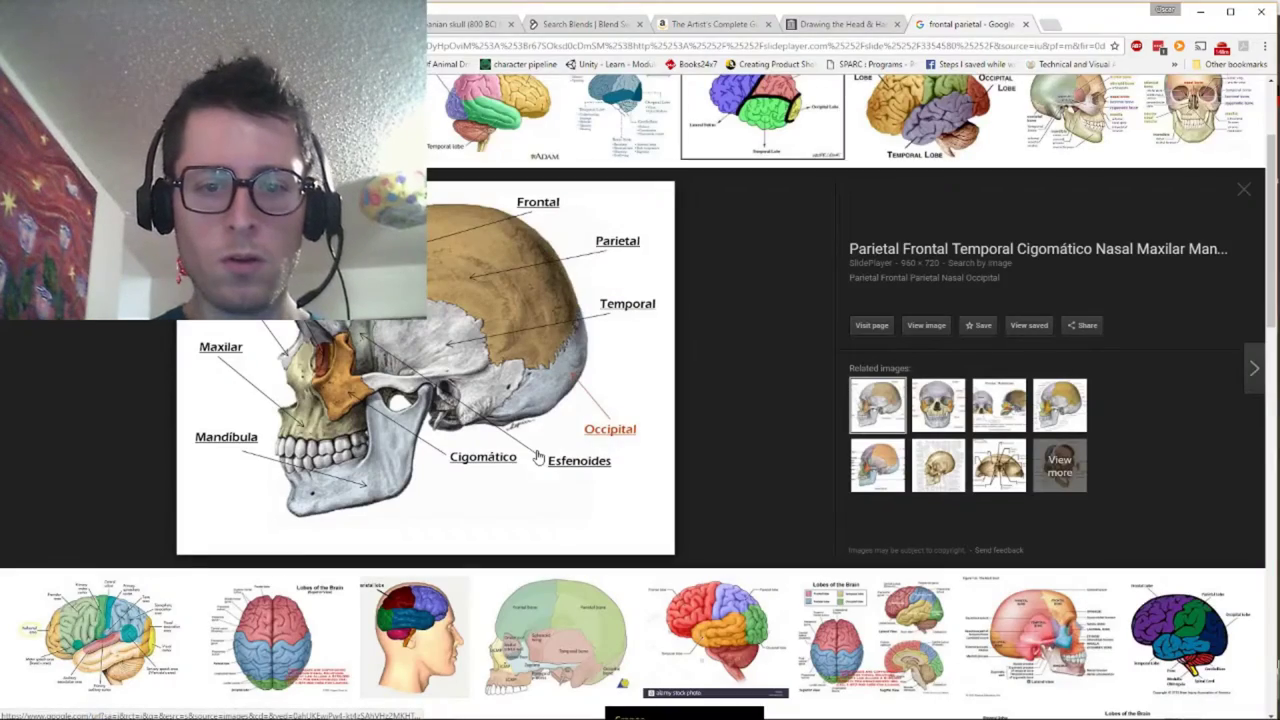
key("alt+Tab")
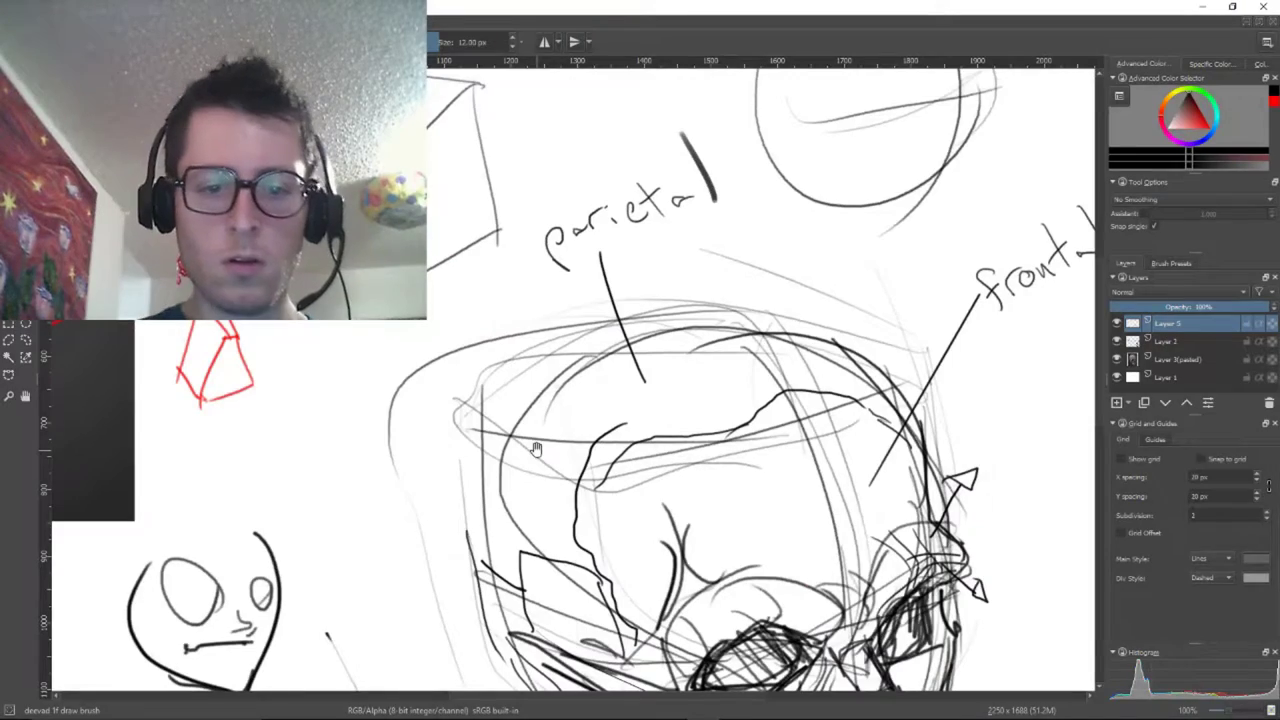
left_click_drag(454, 431, 414, 248)
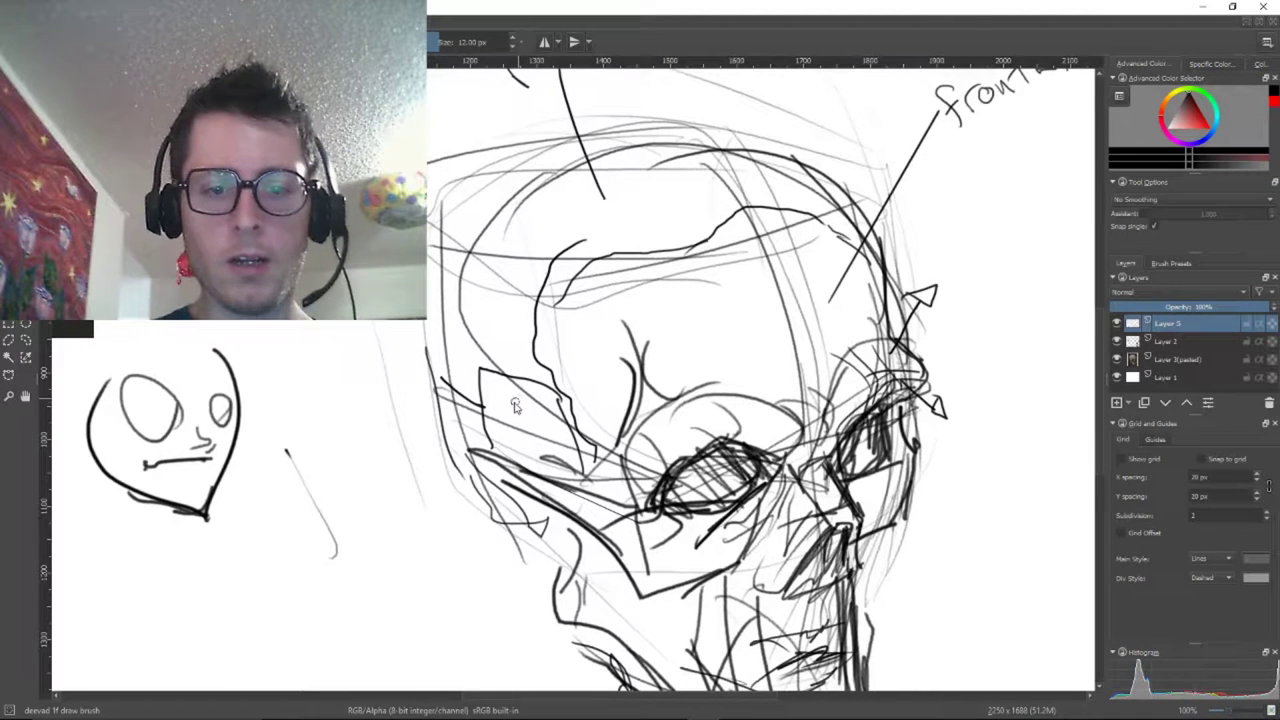
Draw a straight leader line from the temporal bone outward past the back of the skull, and reduce the brush size to 7 px
left_click_drag(514, 405, 378, 320)
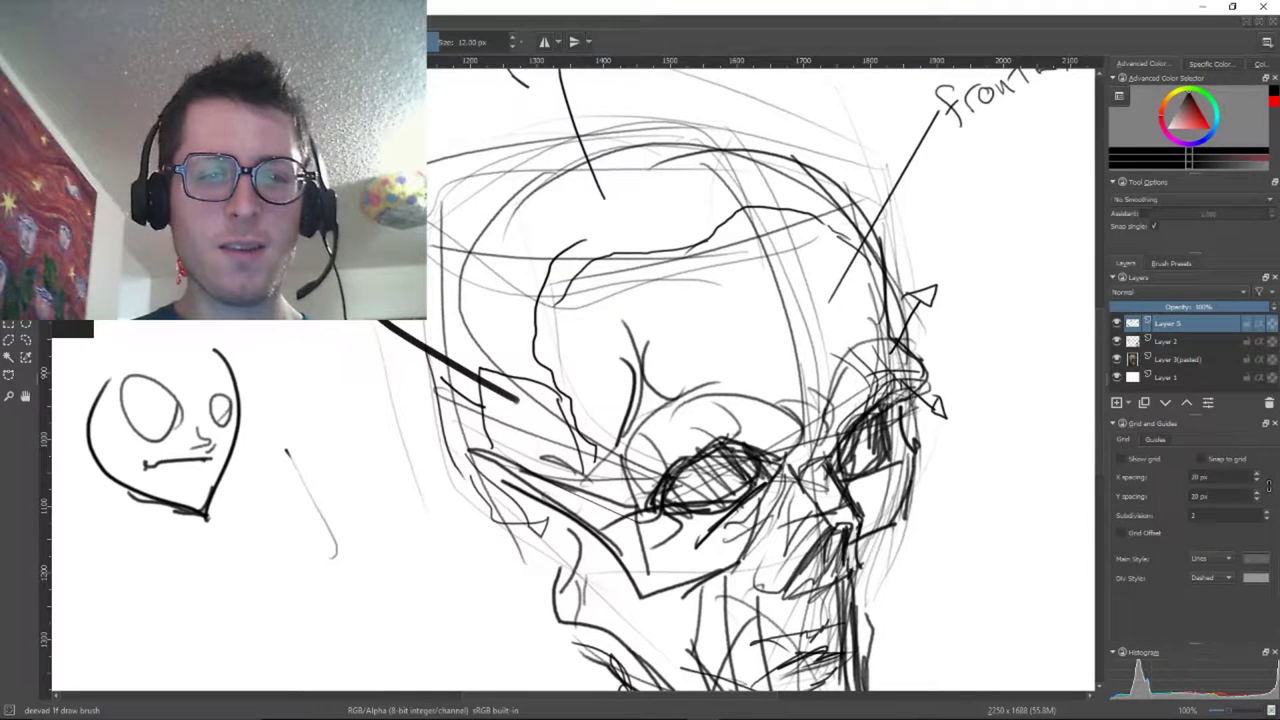
key("bracketleft")
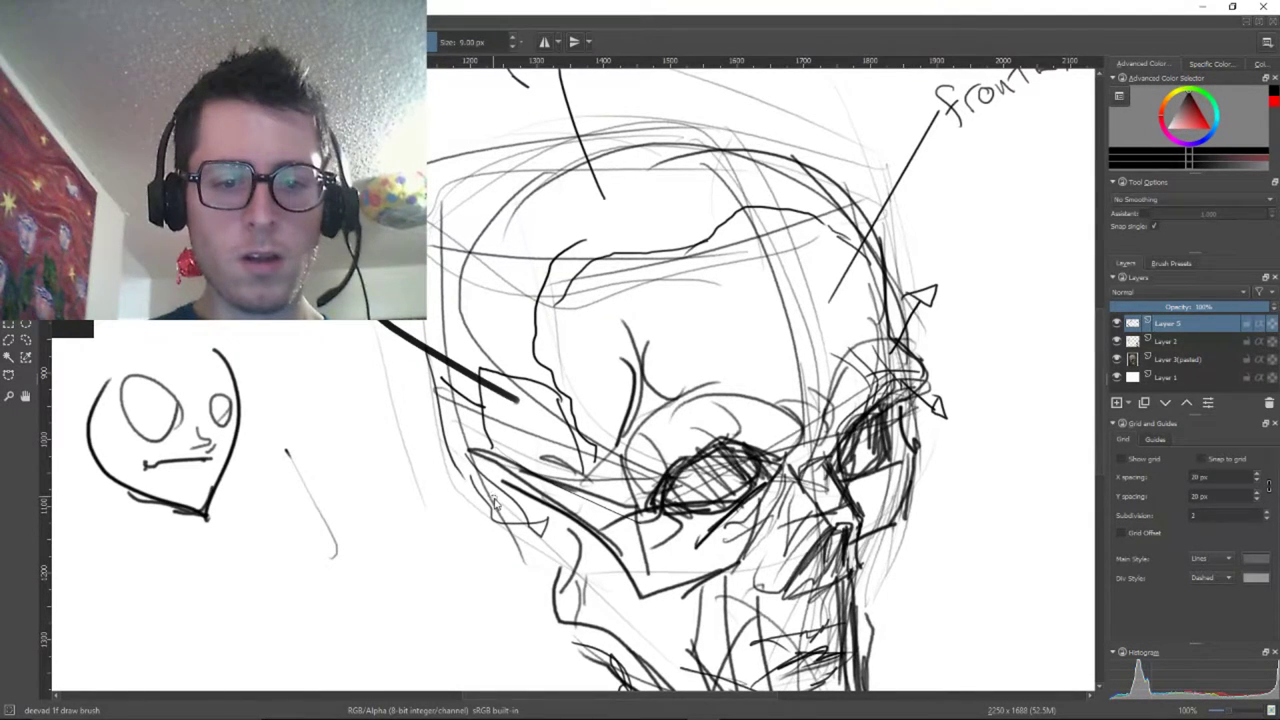
key("bracketleft")
Draw a leader line from the lower back of the skull and handwrite the label "Occipital" at its end
mouse_move(495, 500)
left_mouse_down()
mouse_move(382, 594)
mouse_move(508, 566)
left_mouse_up()
mouse_move(389, 540)
left_mouse_down()
mouse_move(423, 566)
mouse_move(434, 548)
left_mouse_up()
mouse_move(438, 546)
left_mouse_down()
mouse_move(440, 566)
mouse_move(481, 576)
left_mouse_up()
mouse_move(468, 552)
left_mouse_down()
mouse_move(476, 565)
mouse_move(490, 550)
left_mouse_up()
mouse_move(482, 507)
left_mouse_down()
mouse_move(511, 550)
mouse_move(515, 534)
left_mouse_up()
left_click_drag(525, 541, 524, 546)
Check the bone names in the Chrome diagram, then draw a horizontal leader line from the nose bridge and handwrite "Nasal" beside it
left_click_drag(651, 594, 457, 323)
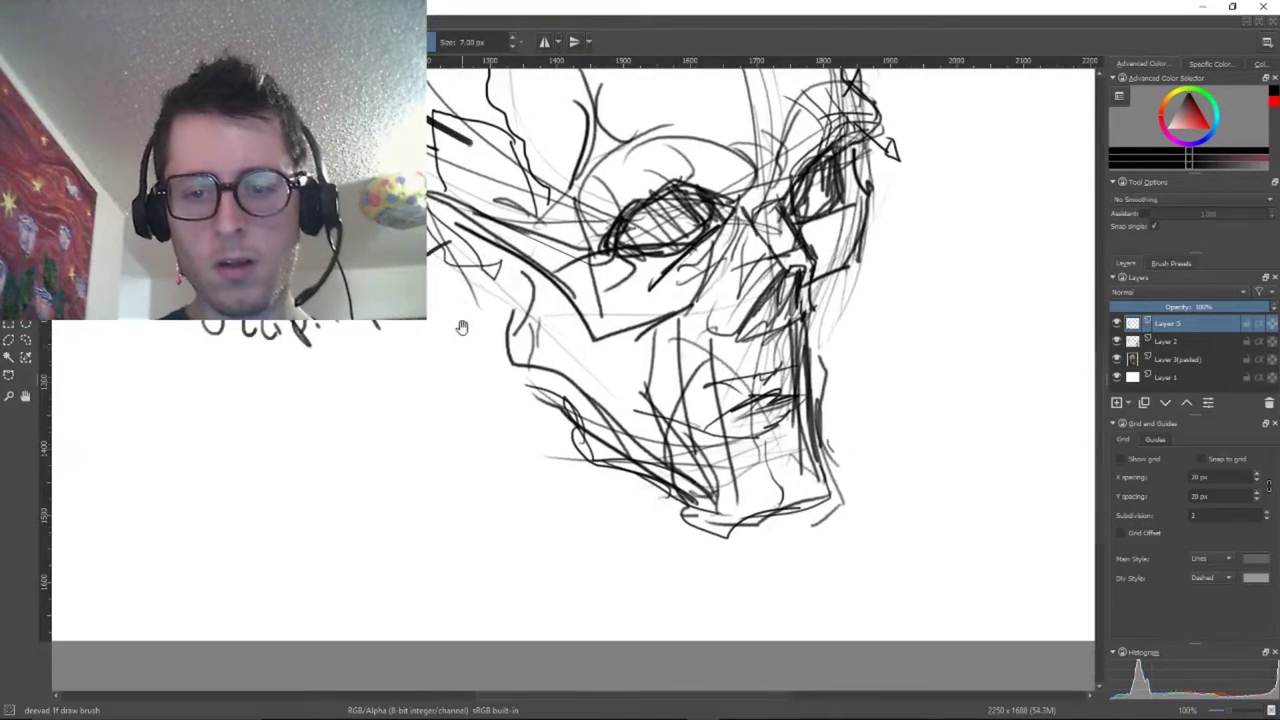
key("alt+Tab")
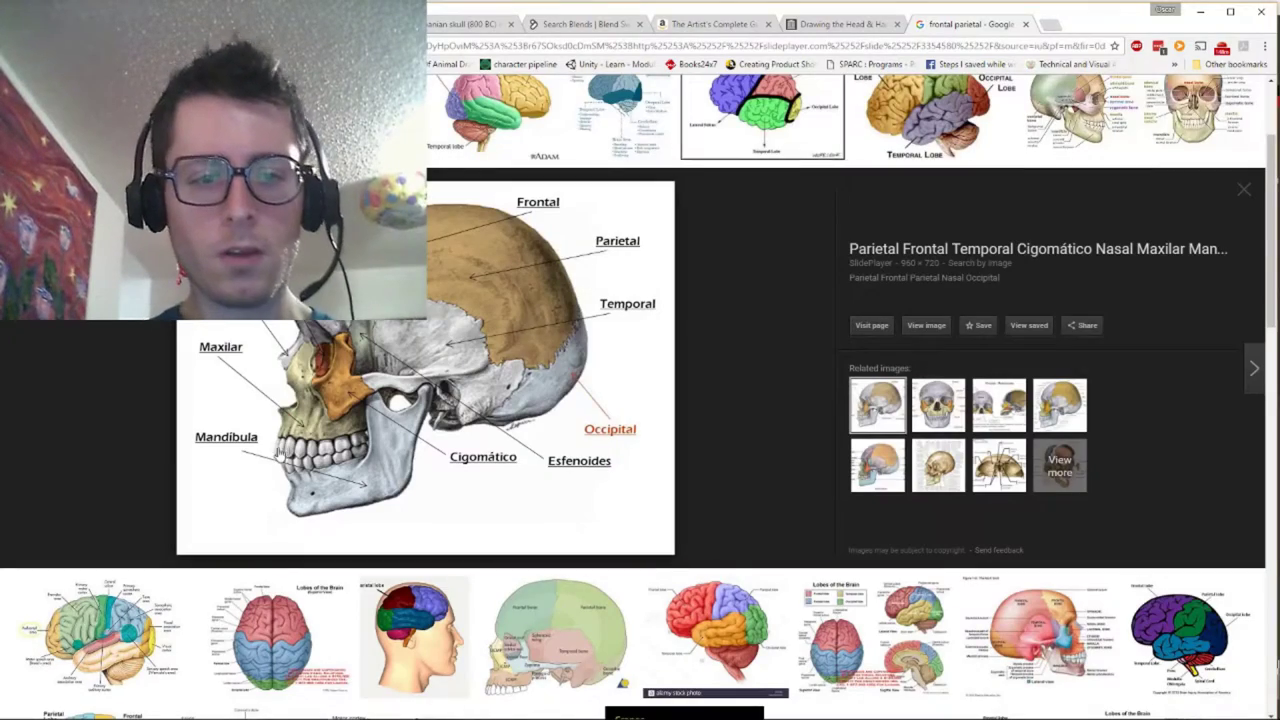
key("alt+Tab")
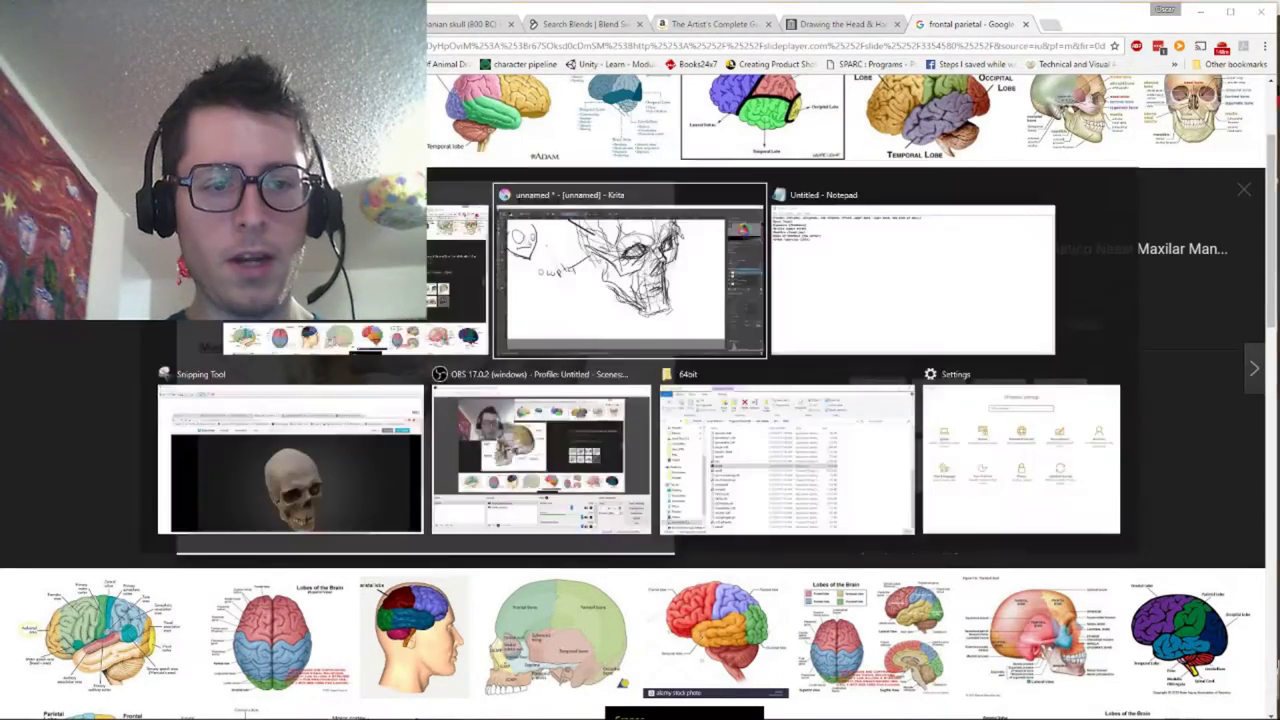
mouse_move(675, 296)
left_mouse_down()
mouse_move(616, 450)
mouse_move(597, 436)
left_mouse_up()
mouse_move(714, 391)
left_mouse_down()
mouse_move(866, 393)
mouse_move(898, 362)
mouse_move(907, 392)
mouse_move(966, 378)
left_mouse_up()
left_click_drag(972, 328, 968, 372)
Check the Chrome diagram and the Notepad bone list, then draw a leader line from the chin and handwrite "Mandible" at its end
key("alt+Tab")
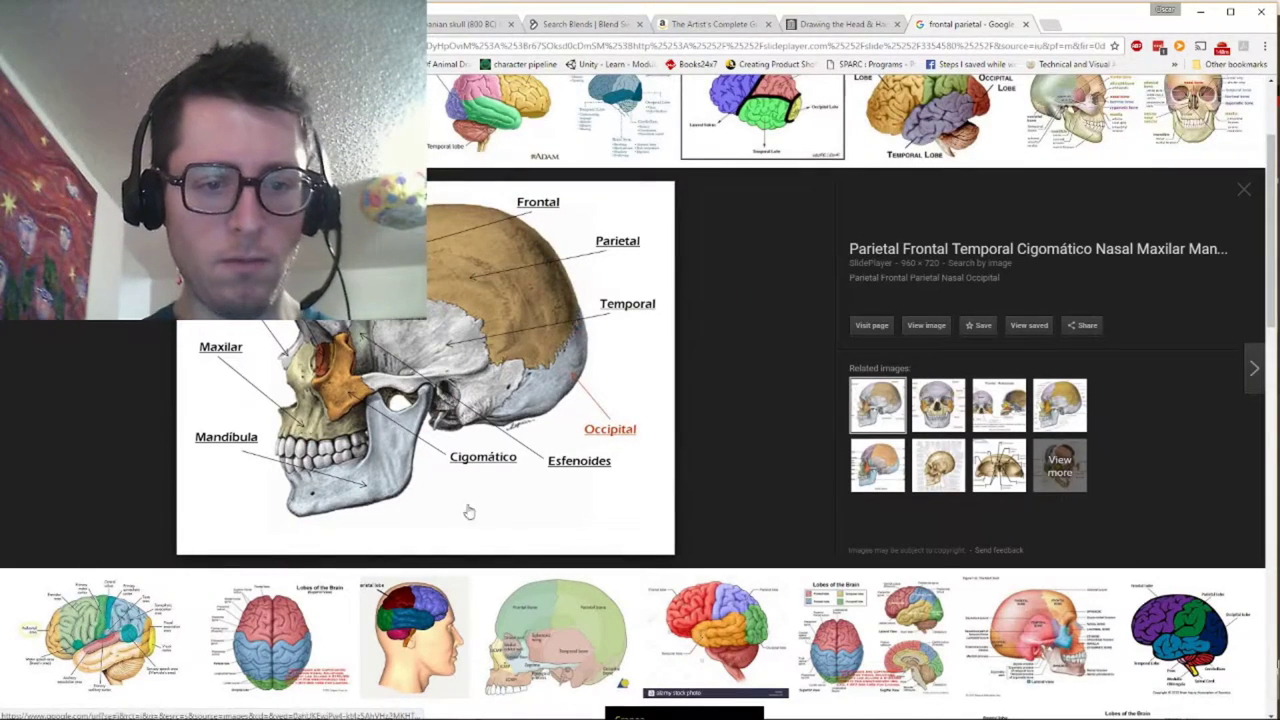
key("alt+Tab")
key("alt+Tab")
key("Tab")
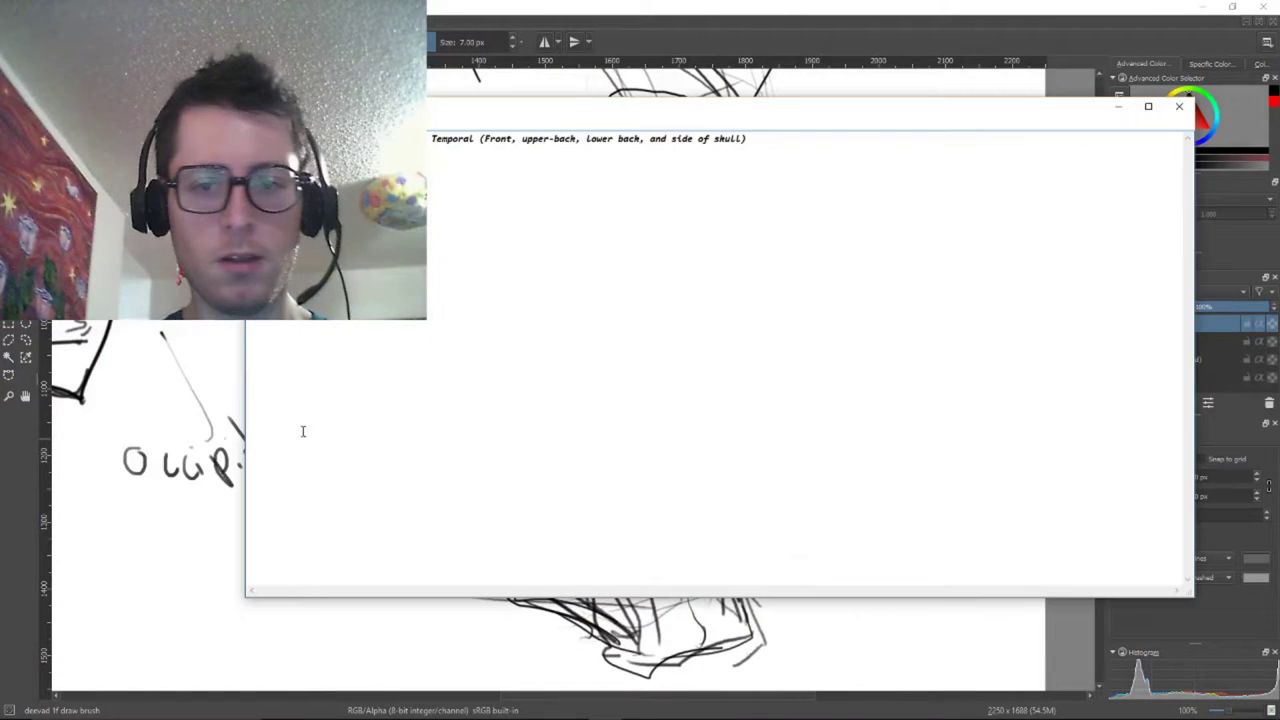
key("alt+Tab")
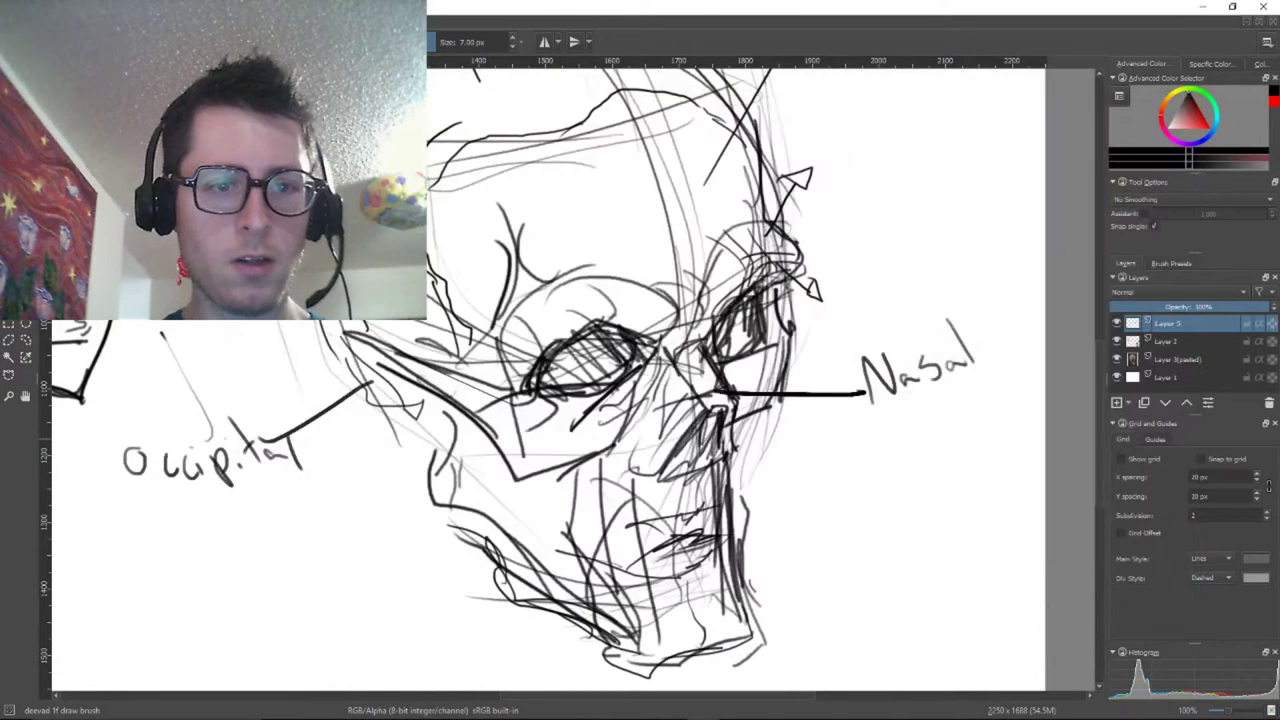
left_click_drag(740, 509, 720, 328)
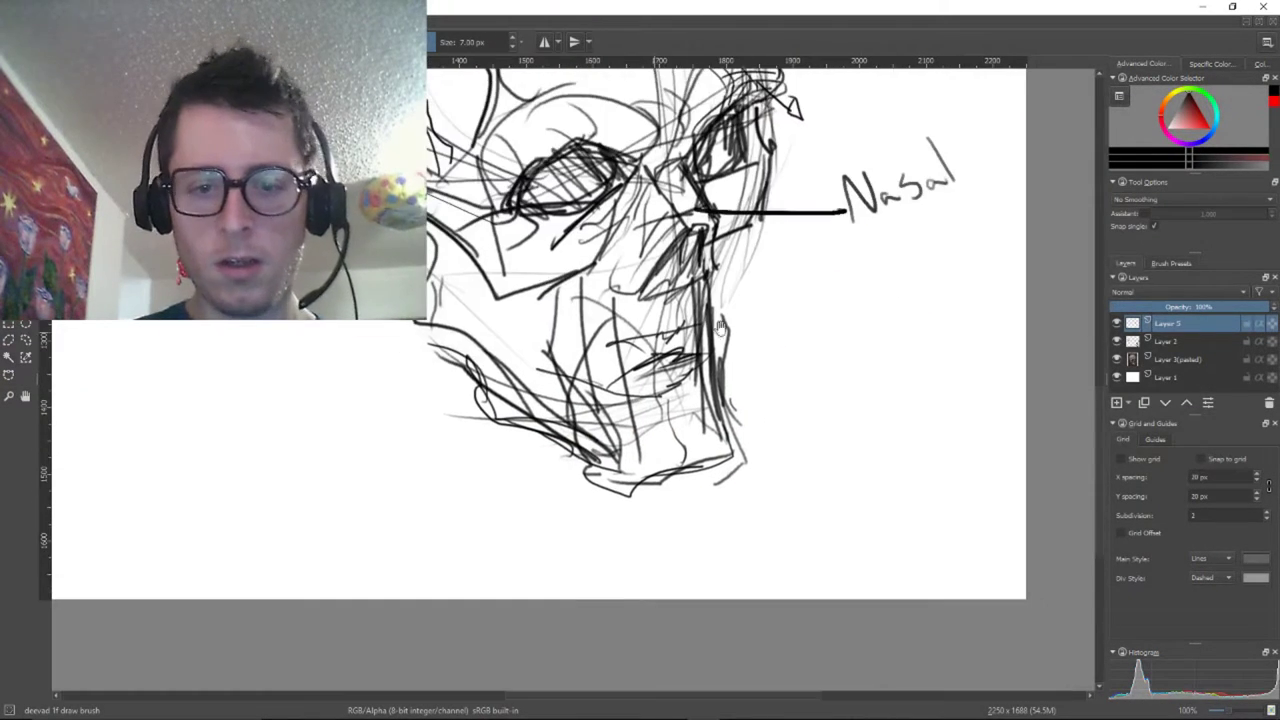
mouse_move(706, 437)
left_mouse_down()
mouse_move(752, 514)
mouse_move(790, 515)
mouse_move(810, 545)
mouse_move(845, 529)
left_mouse_up()
left_click(832, 518)
mouse_move(842, 478)
left_mouse_down()
mouse_move(863, 522)
mouse_move(876, 514)
left_mouse_up()
left_click_drag(869, 449, 894, 512)
left_click_drag(899, 463, 911, 513)
left_click_drag(917, 503, 945, 494)
Check the Notepad bone list, then draw a curved leader line from the back of the jaw outward below the Occipital label
left_click_drag(738, 351, 851, 458)
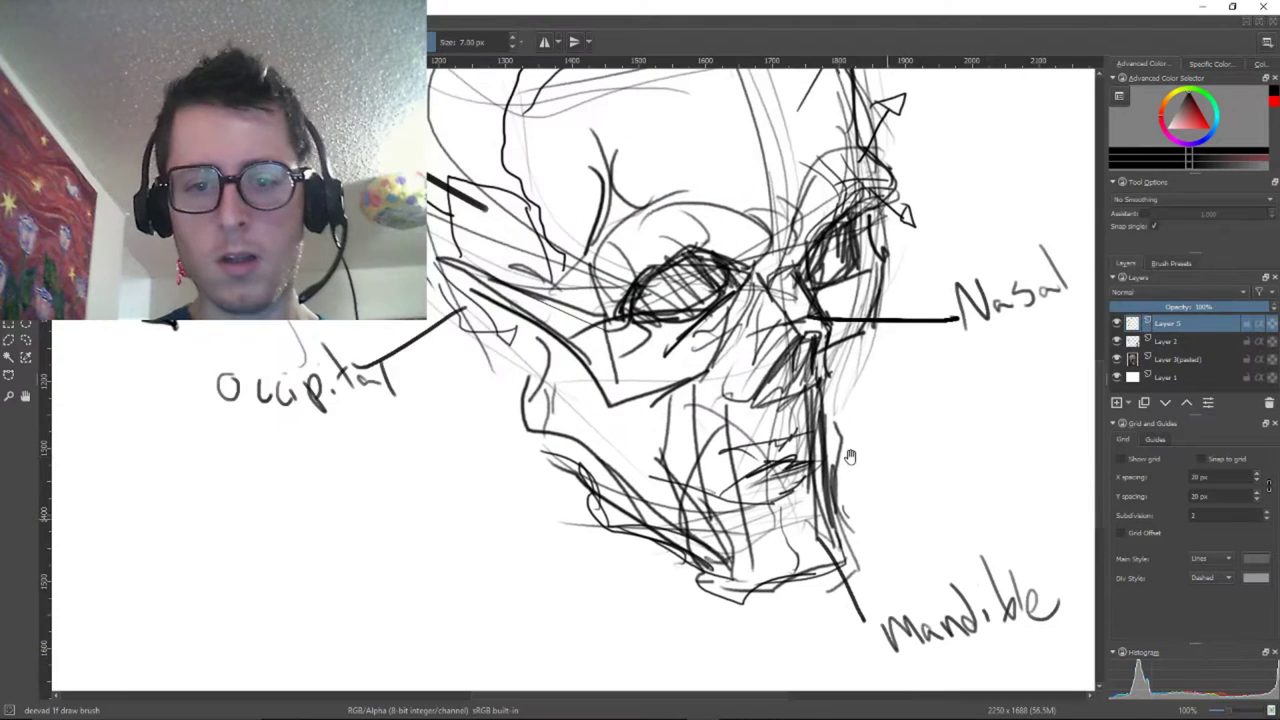
key("alt+Tab")
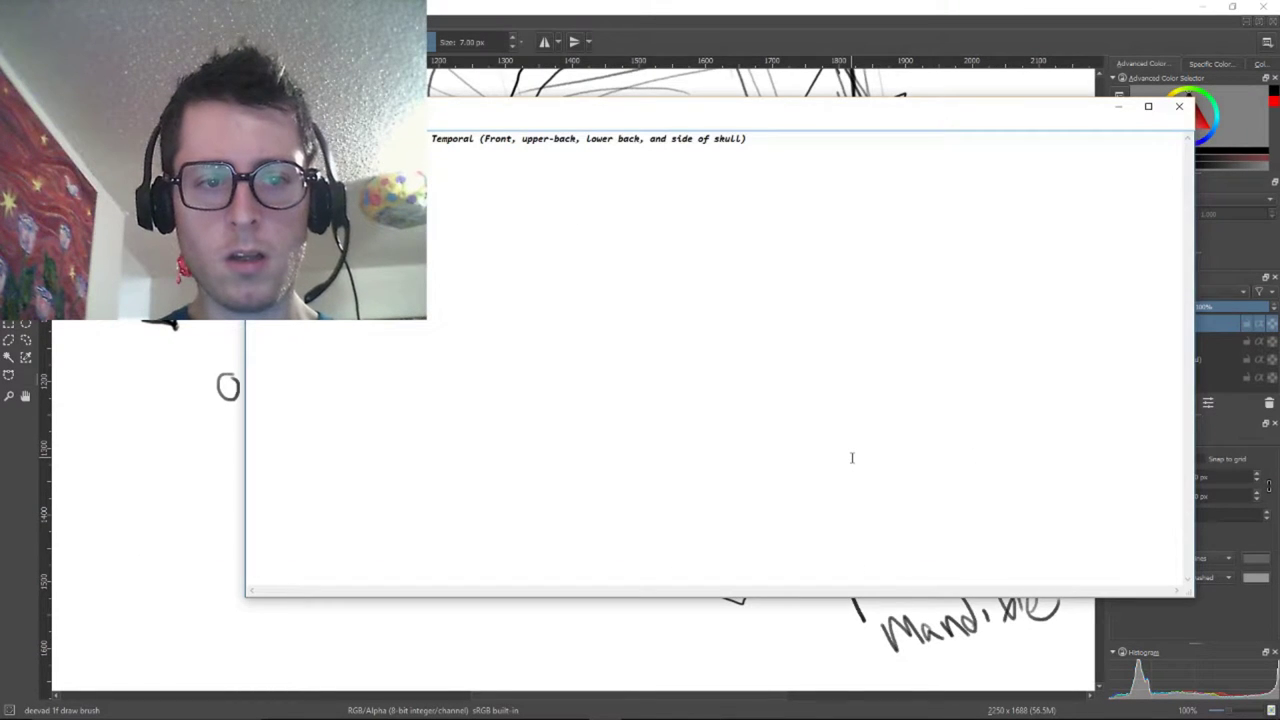
key("alt+Tab")
left_click_drag(408, 419, 501, 381)
left_click_drag(631, 374, 540, 490)
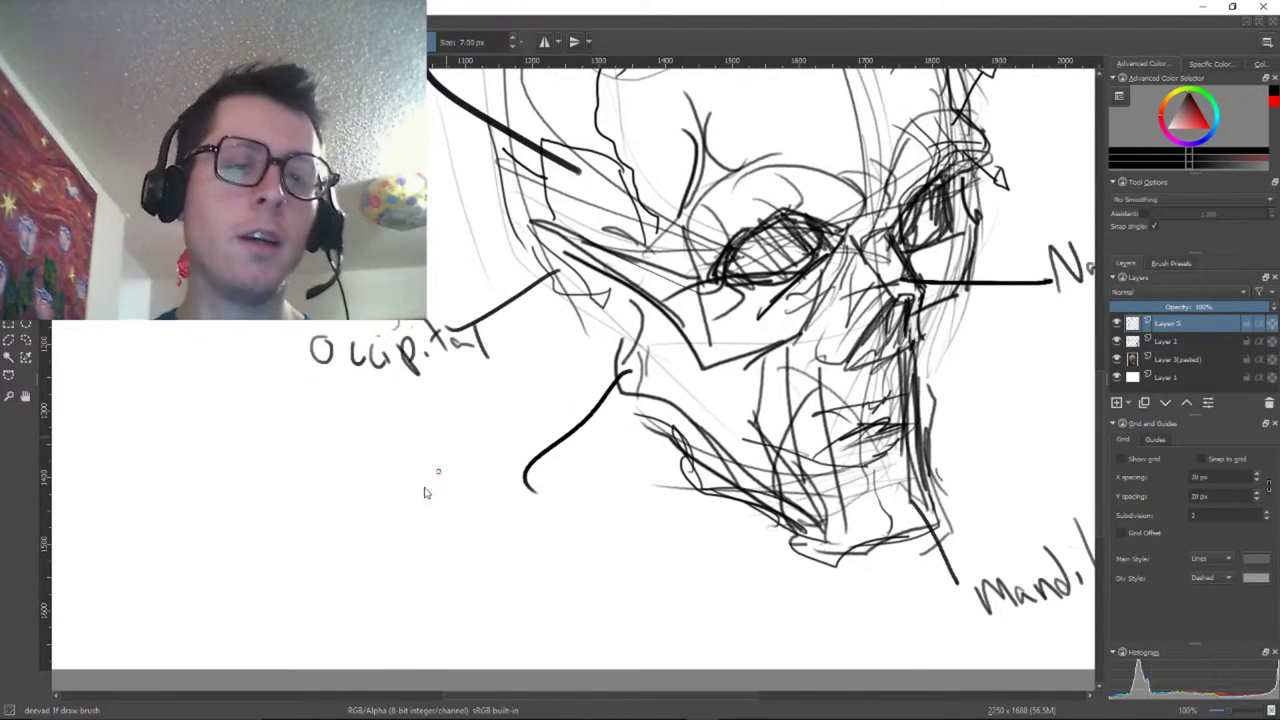
Sketch a small side-view skull with cranium, jaw, brow and nose outlines in the empty area below the small face drawing
left_click_drag(358, 456, 584, 415)
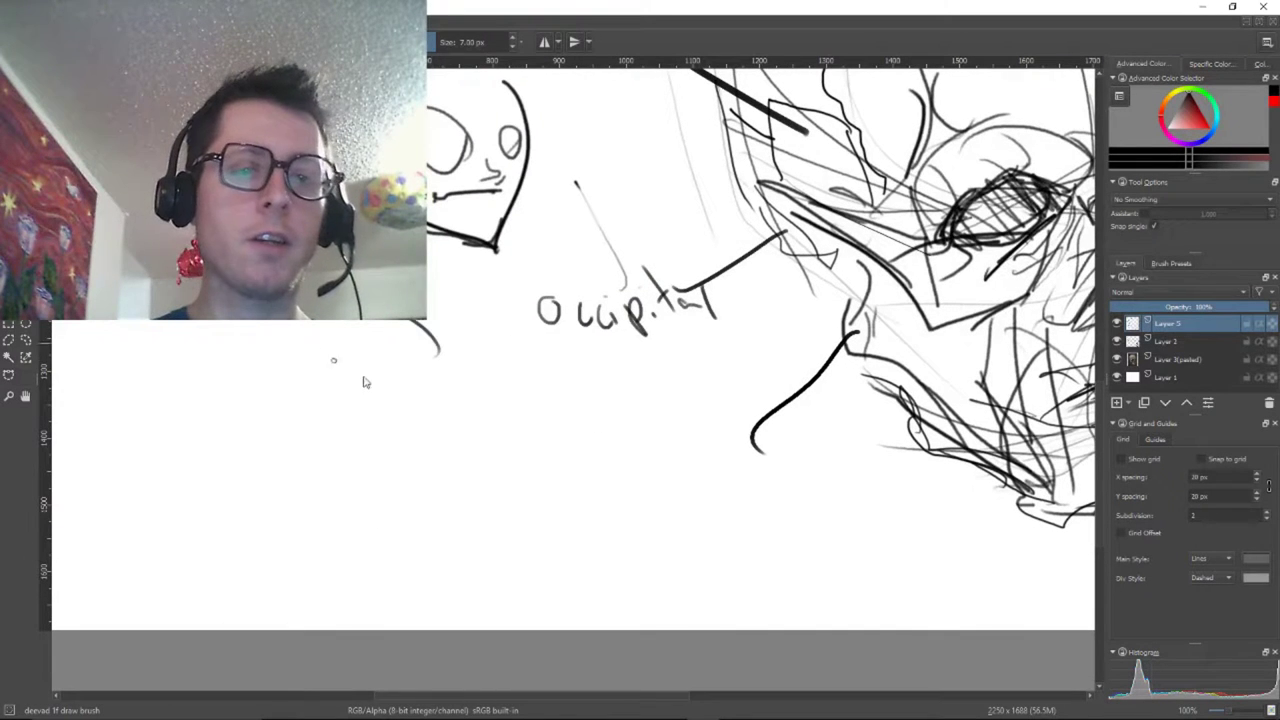
mouse_move(435, 342)
left_mouse_down()
mouse_move(443, 380)
mouse_move(305, 446)
left_mouse_up()
mouse_move(228, 322)
left_mouse_down()
mouse_move(397, 452)
mouse_move(442, 469)
mouse_move(446, 571)
mouse_move(265, 540)
mouse_move(312, 550)
mouse_move(287, 478)
mouse_move(294, 494)
mouse_move(184, 330)
left_mouse_up()
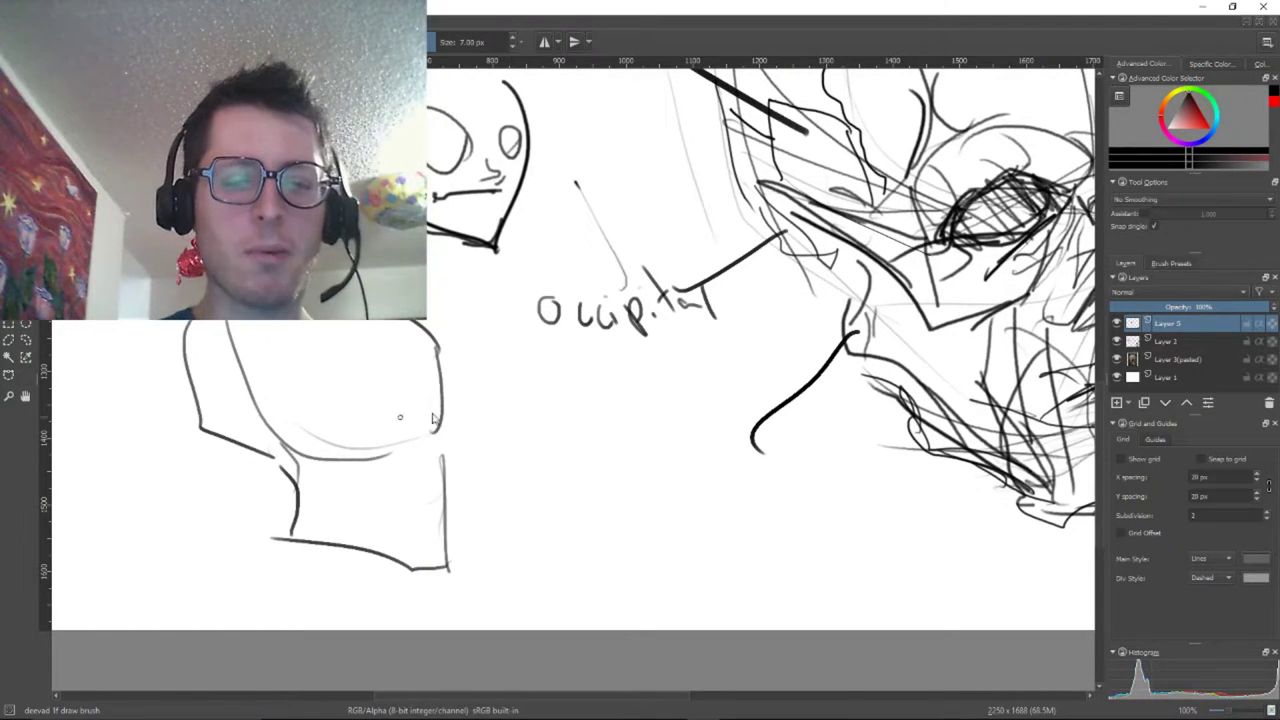
mouse_move(436, 418)
left_mouse_down()
mouse_move(389, 442)
mouse_move(433, 413)
mouse_move(410, 452)
mouse_move(433, 432)
mouse_move(453, 455)
mouse_move(430, 495)
left_mouse_up()
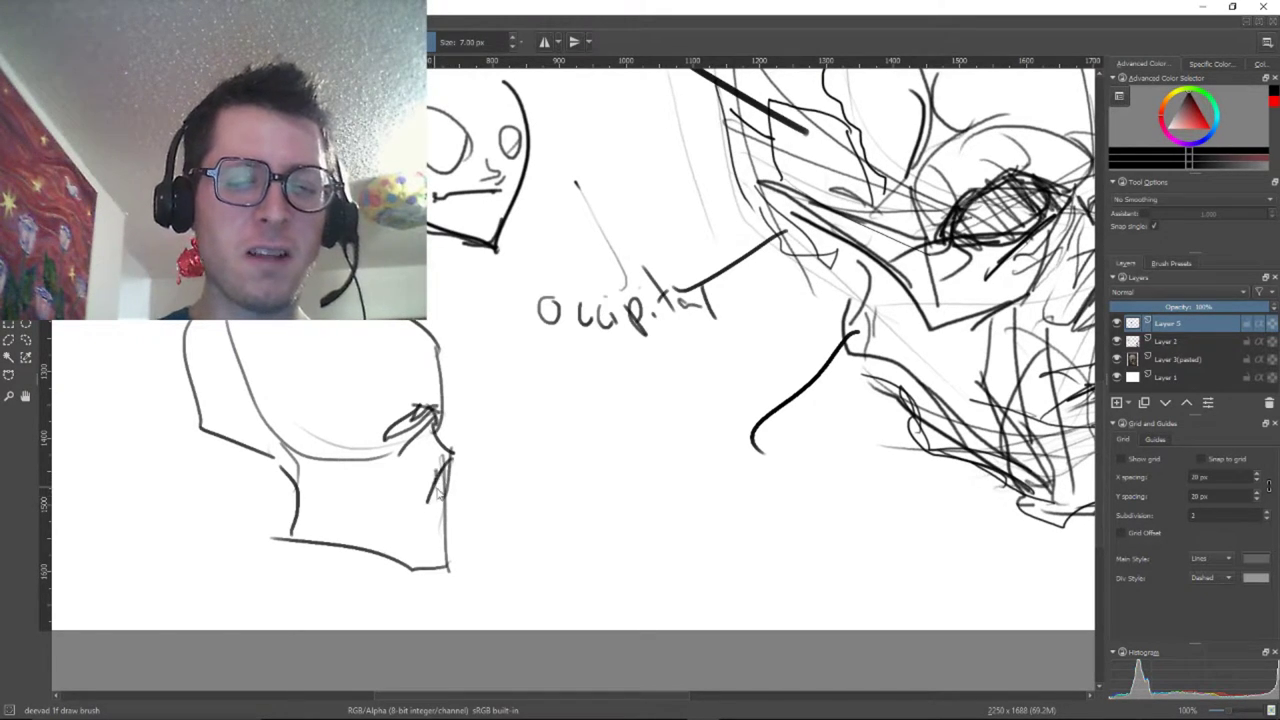
Shade the small skull's eye socket dark and scribble a circle with a wavy line across its cheek toward the mouth
mouse_move(314, 571)
left_mouse_down()
mouse_move(457, 537)
mouse_move(674, 374)
left_mouse_up()
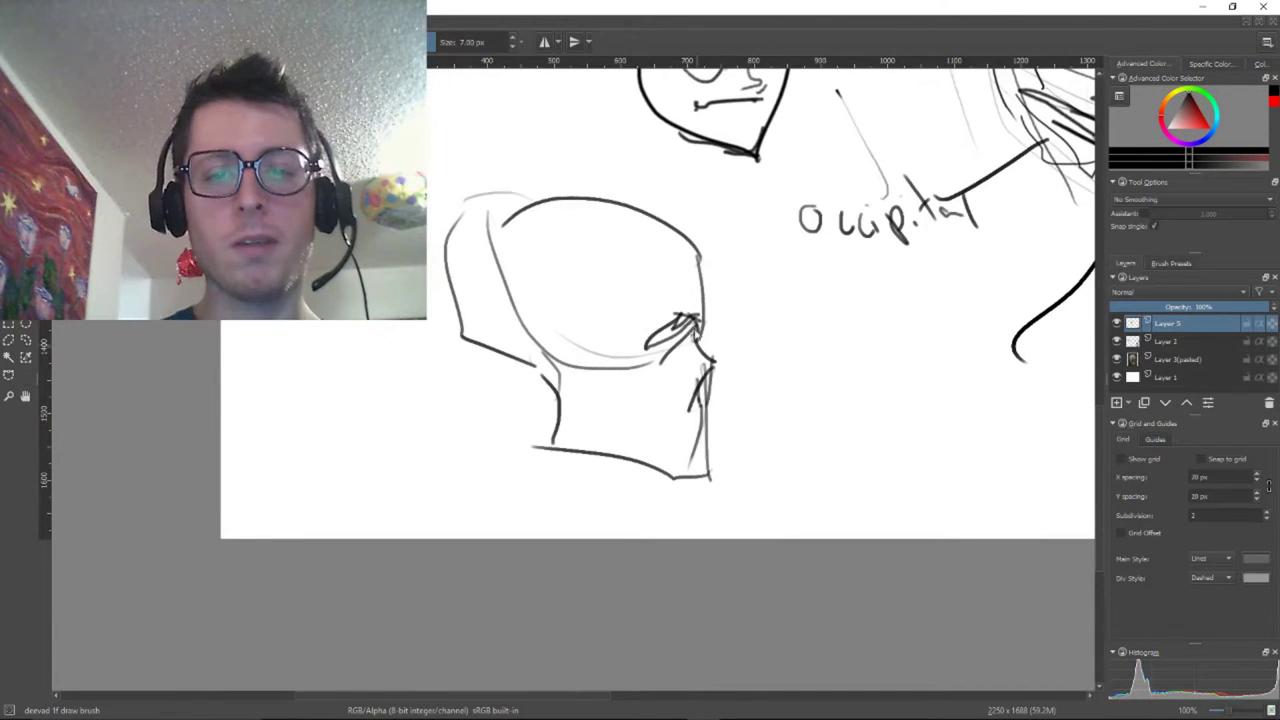
mouse_move(700, 316)
left_mouse_down()
mouse_move(636, 350)
mouse_move(660, 334)
mouse_move(658, 348)
mouse_move(650, 340)
left_mouse_up()
mouse_move(698, 418)
left_mouse_down()
mouse_move(641, 432)
mouse_move(612, 402)
mouse_move(624, 408)
left_mouse_up()
left_click_drag(588, 449, 547, 451)
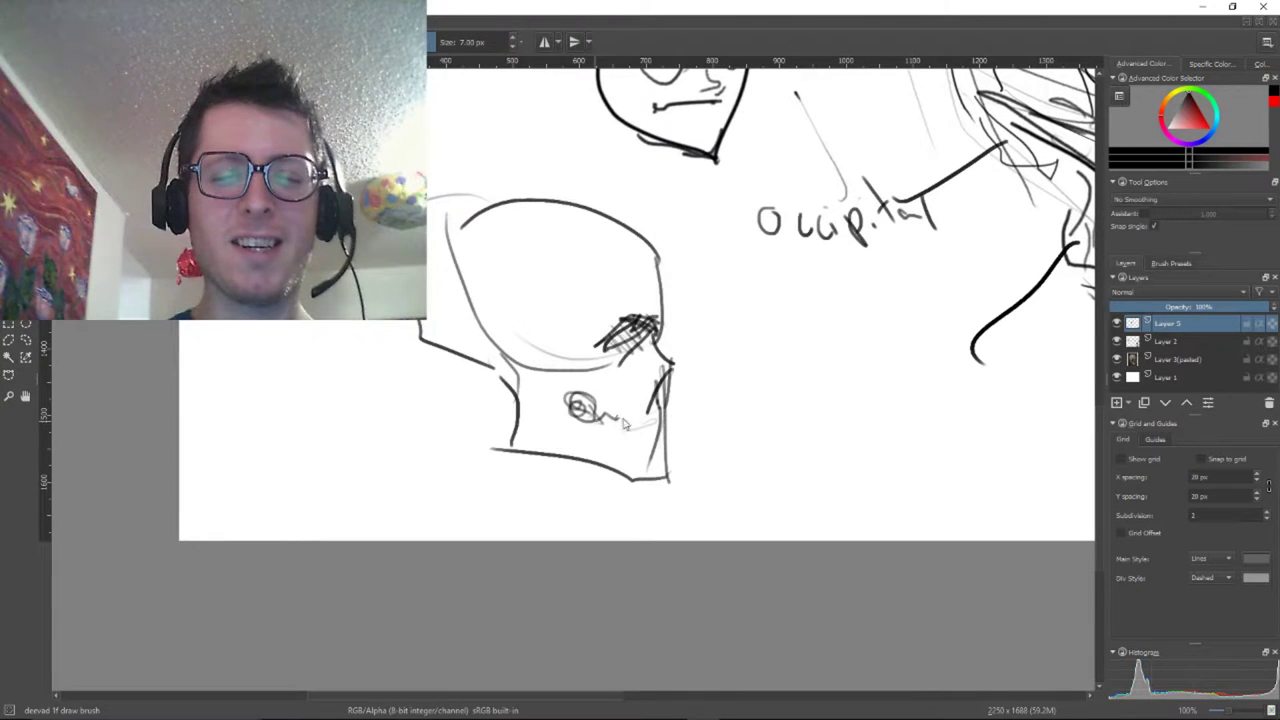
left_click_drag(520, 406, 544, 423)
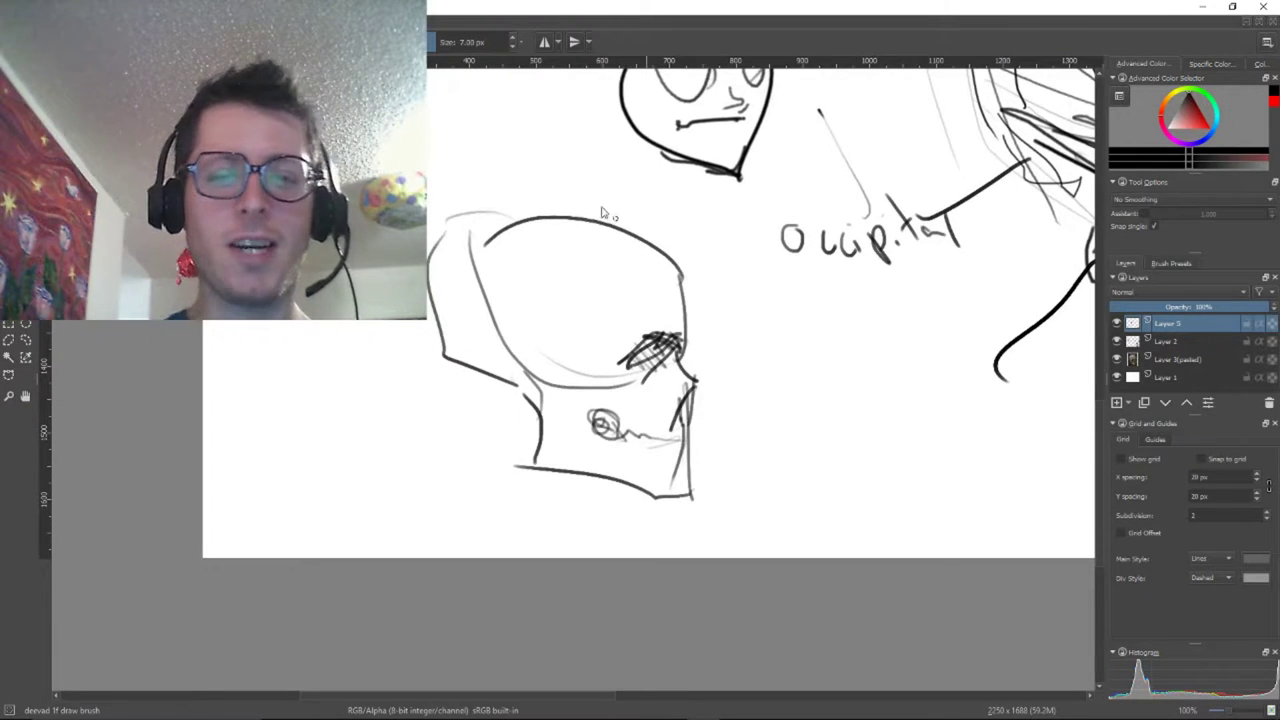
Mark the small skull with short lines across its upper forehead, brow and nose bridge, and draw a longer line out from the cheek
left_click_drag(628, 212, 624, 248)
left_click_drag(677, 305, 718, 294)
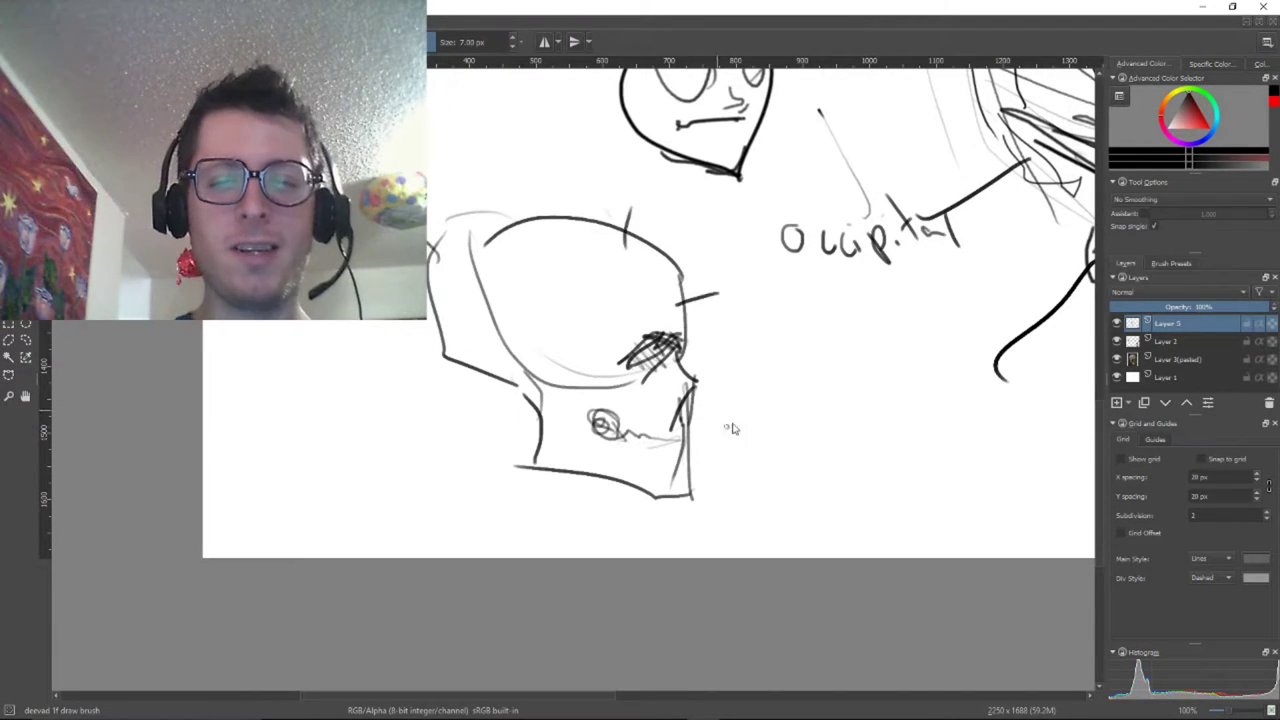
left_click_drag(684, 388, 708, 365)
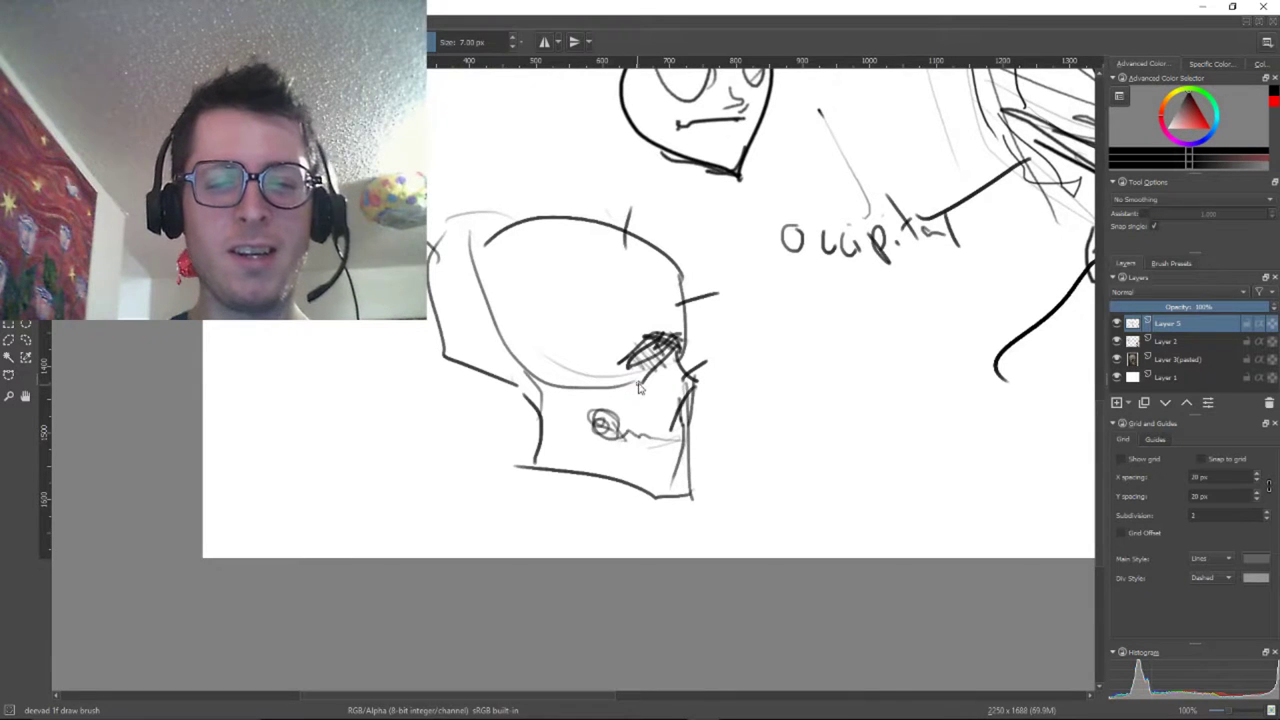
left_click_drag(635, 383, 799, 404)
Draw a curved leader line from the cheekbone beside the far eye socket of the main skull and start its label with "zy"
mouse_move(762, 359)
left_mouse_down()
mouse_move(557, 448)
mouse_move(554, 430)
left_mouse_up()
left_click_drag(941, 313, 505, 424)
left_click_drag(780, 338, 860, 201)
left_click_drag(866, 184, 870, 208)
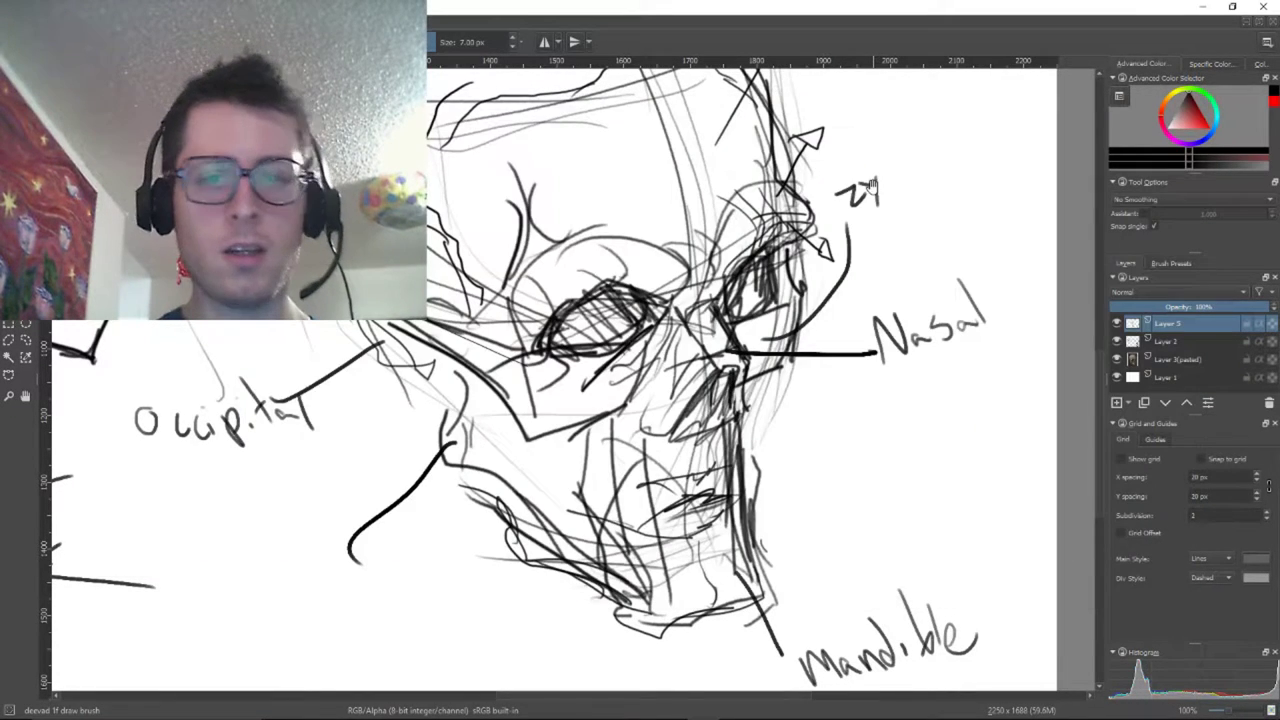
Check the cheekbone's name in the Chrome diagram and the Notepad bone list, and return to the unfinished "zy" label in Krita
key("alt+Tab")
key("alt+Tab")
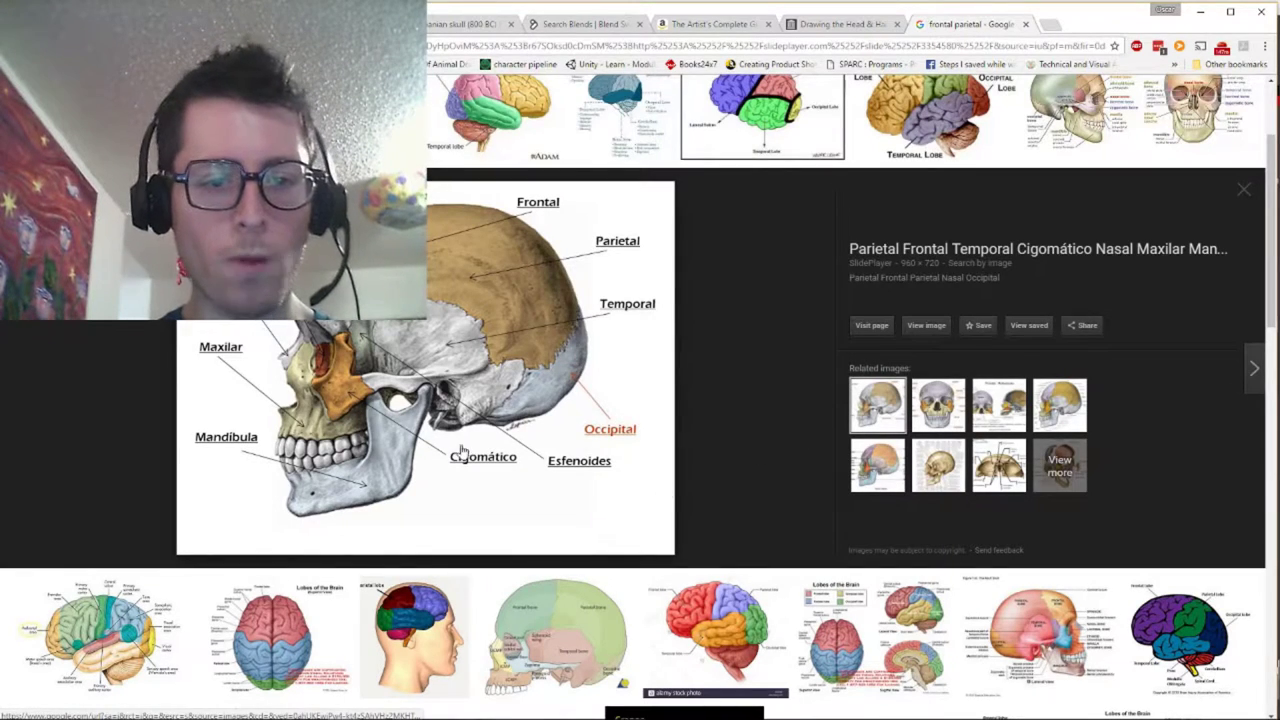
key("alt+Tab")
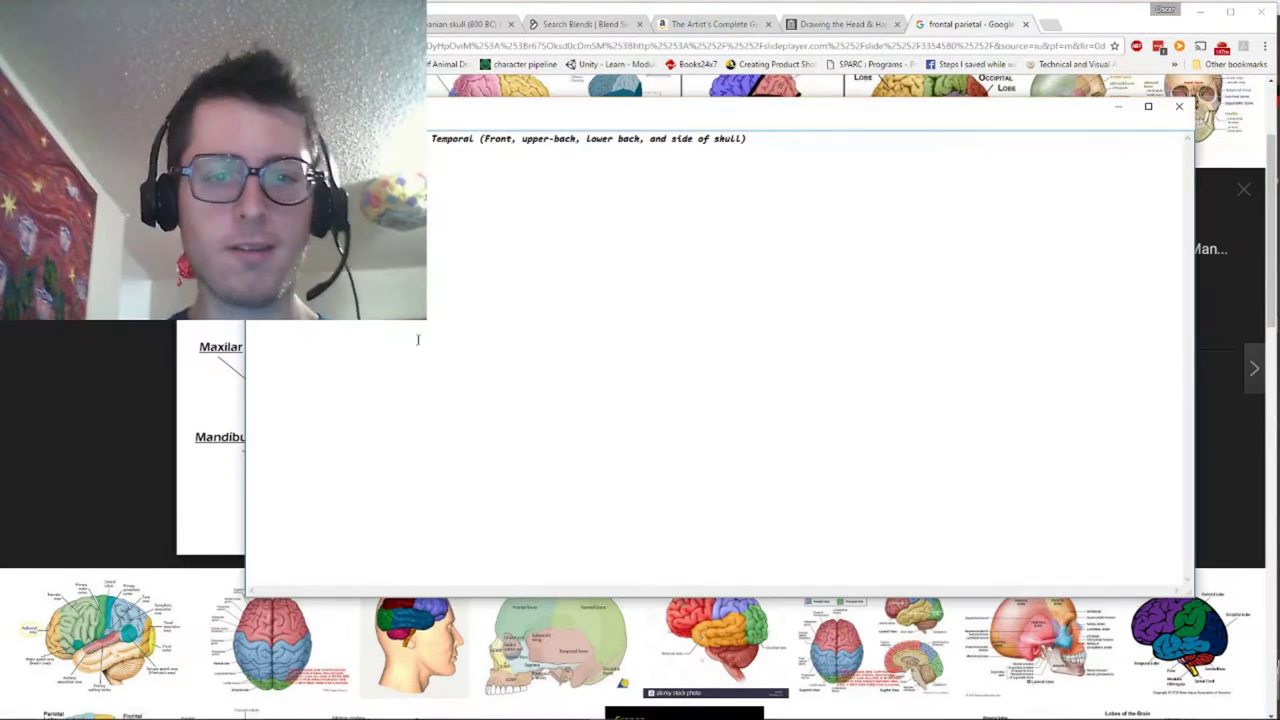
key("alt+Tab")
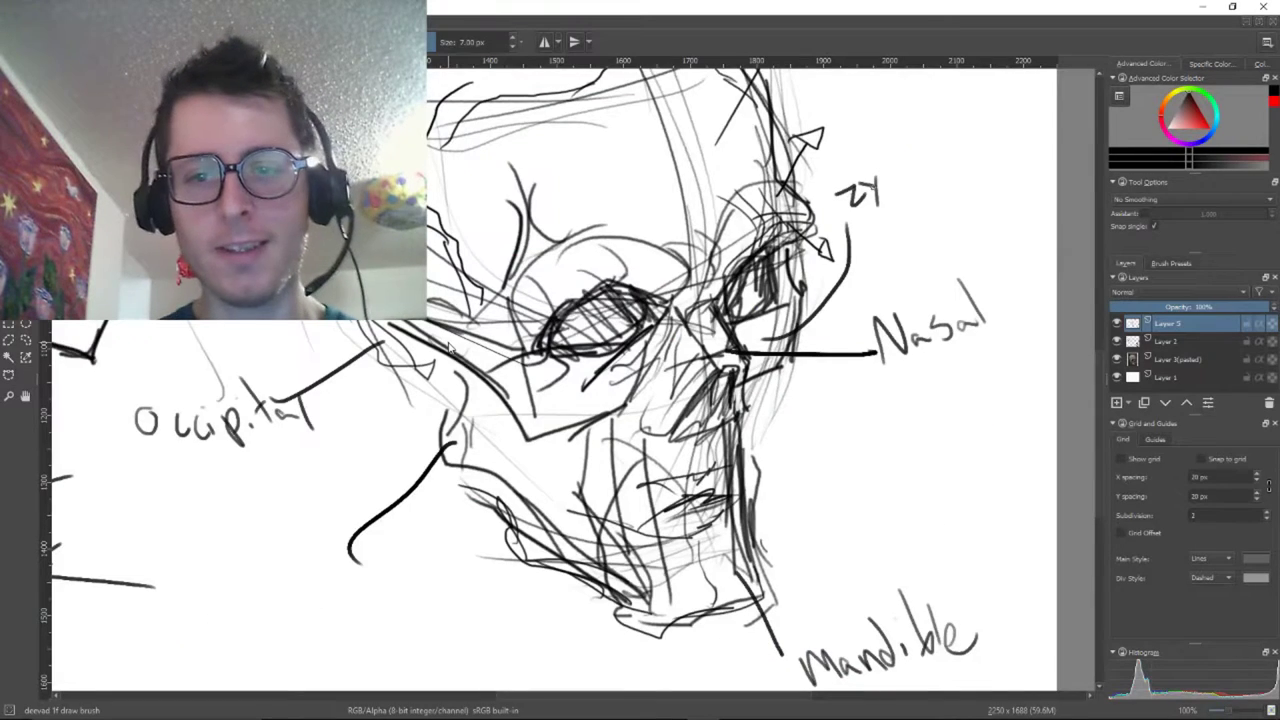
left_click_drag(760, 226, 646, 412)
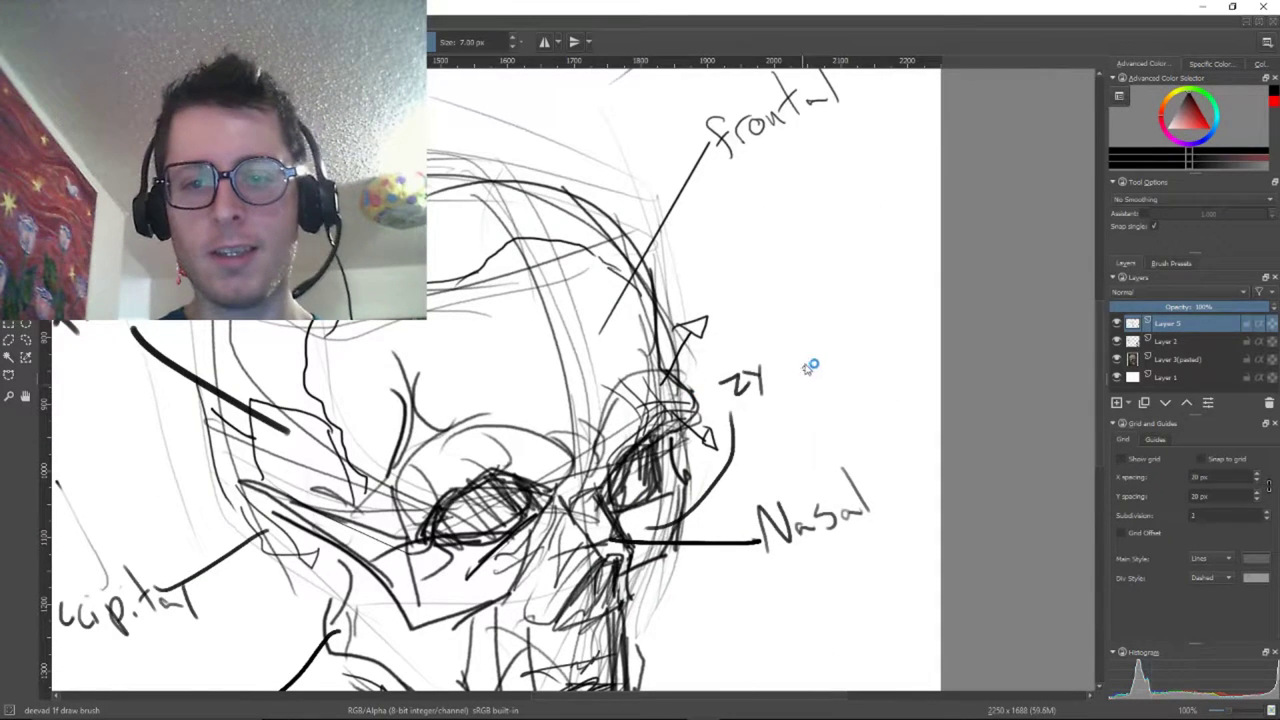
Finish hand-lettering the label "zygomatic" above the curved leader line at the large skull's cheekbone
left_click_drag(758, 360, 840, 347)
mouse_move(822, 296)
left_mouse_down()
mouse_move(843, 338)
mouse_move(890, 330)
left_mouse_up()
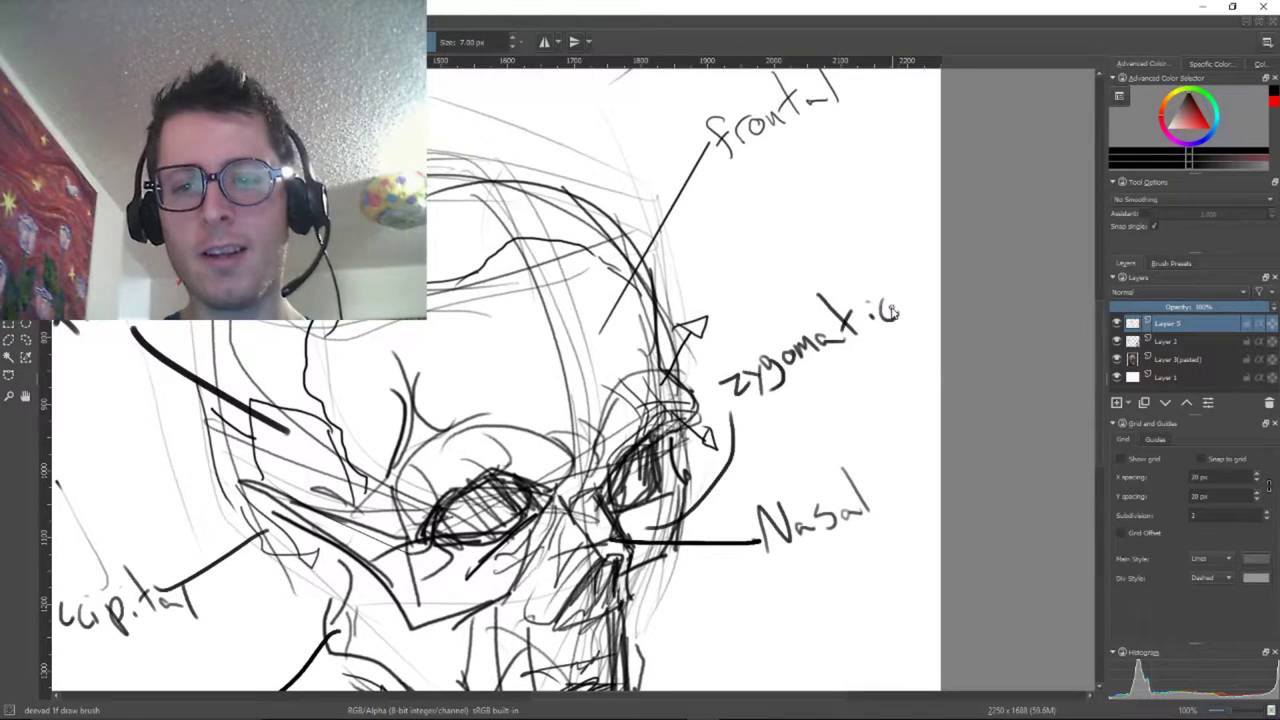
Mark the small side-view skull's jaw with a tick, letter "mental tubercles" beside its chin, and draw a leader line to the large skull's chin
mouse_move(580, 535)
left_mouse_down()
mouse_move(700, 280)
mouse_move(808, 225)
left_mouse_up()
left_click_drag(338, 503, 569, 543)
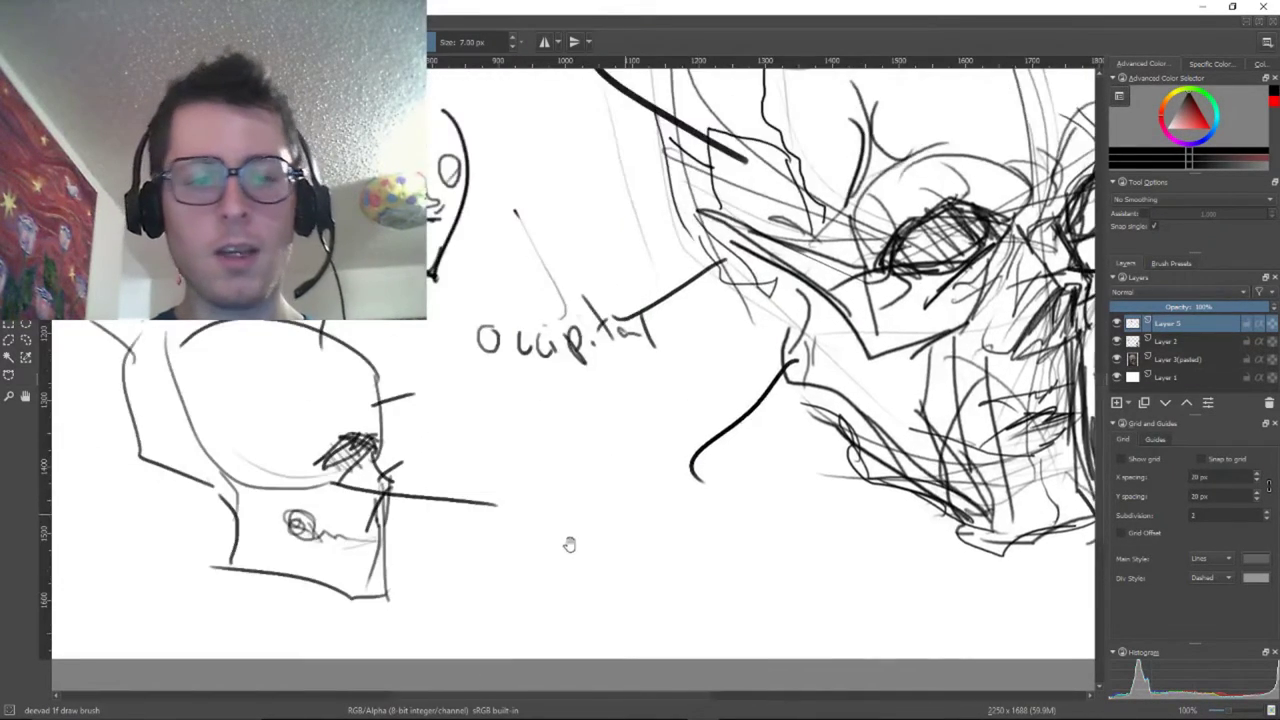
left_click_drag(445, 597, 698, 428)
left_click_drag(502, 386, 468, 450)
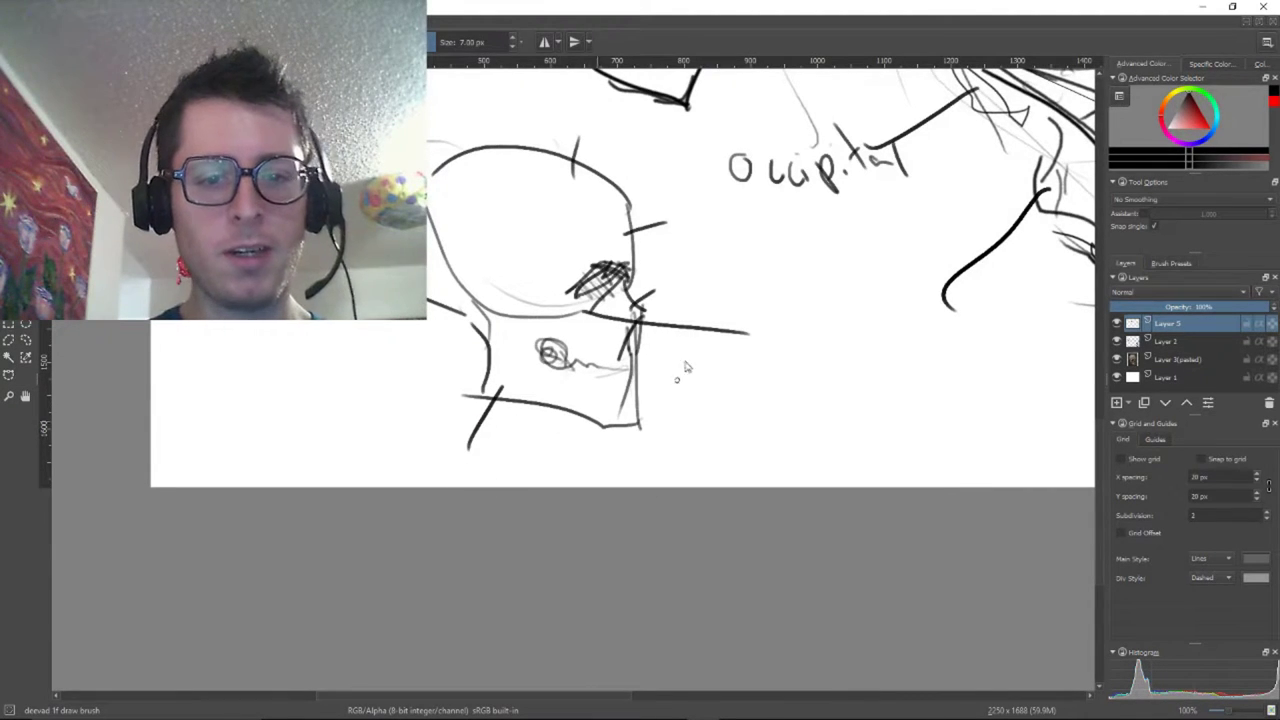
mouse_move(636, 418)
left_mouse_down()
mouse_move(668, 422)
mouse_move(740, 374)
mouse_move(742, 388)
mouse_move(794, 366)
mouse_move(866, 372)
mouse_move(890, 350)
mouse_move(938, 358)
left_mouse_up()
left_click_drag(823, 420, 503, 390)
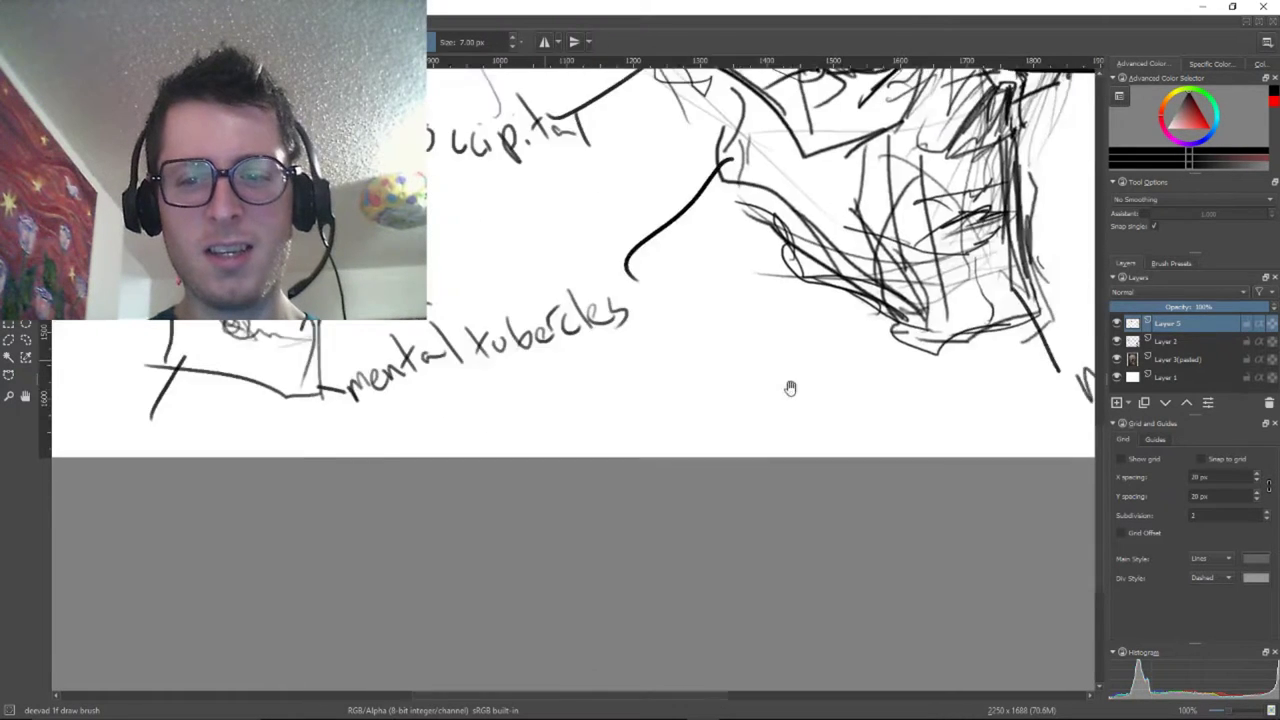
left_click_drag(863, 411, 570, 372)
left_click_drag(421, 353, 624, 279)
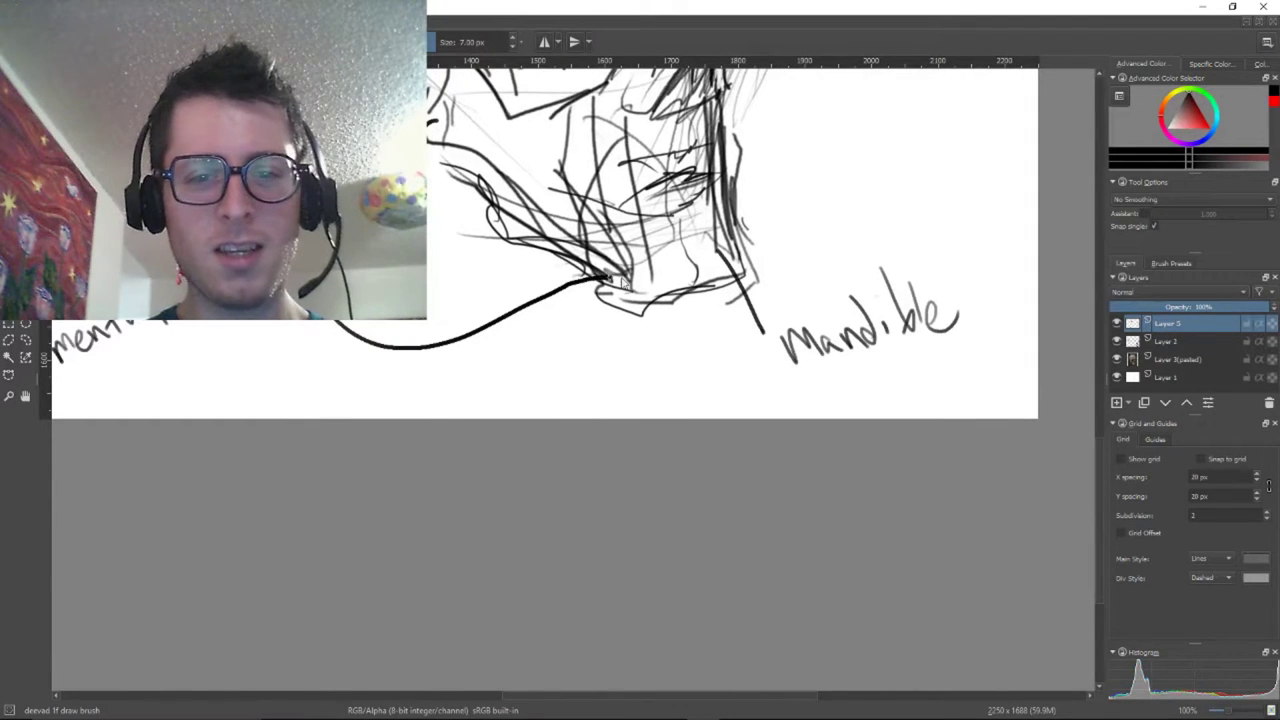
Sketch the neck below the small side-view skull, from under the chin to the nape, with a wedge shape behind the jaw
left_click_drag(471, 340, 751, 376)
mouse_move(560, 400)
left_mouse_down()
mouse_move(657, 420)
mouse_move(813, 485)
left_mouse_up()
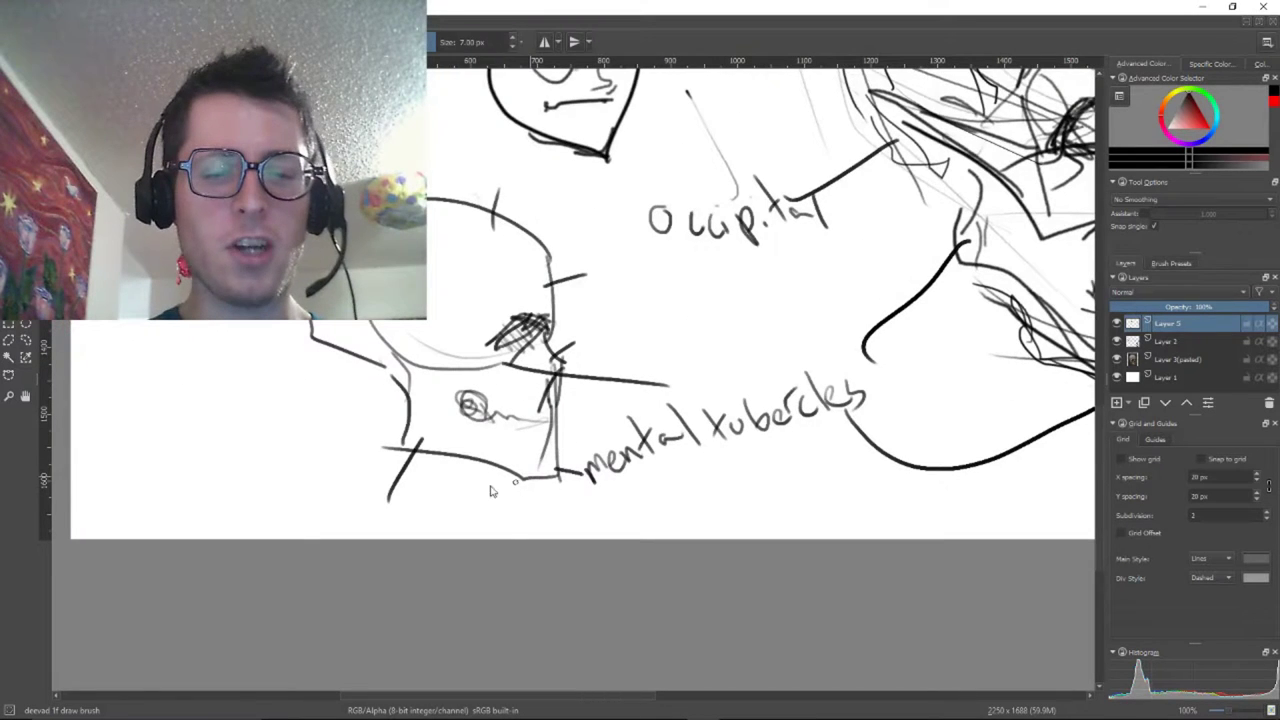
left_click_drag(493, 487, 508, 470)
left_click_drag(452, 487, 480, 468)
left_click_drag(484, 466, 464, 515)
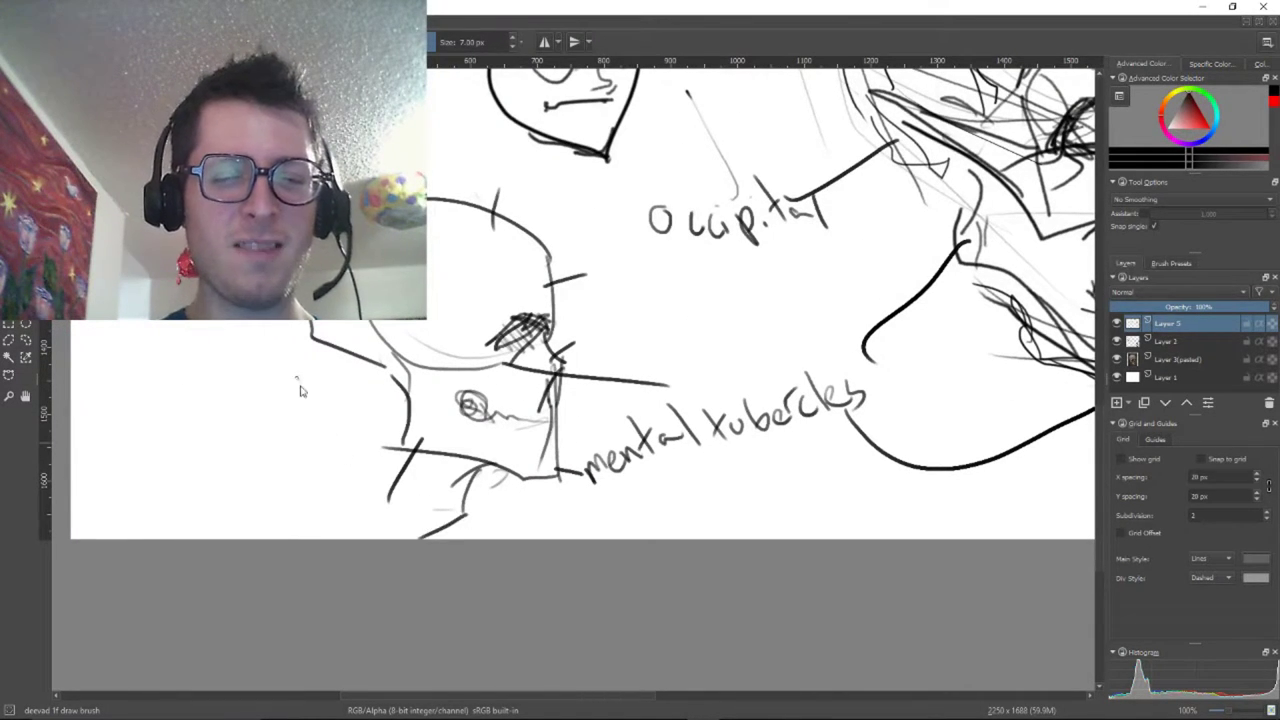
left_click_drag(300, 380, 310, 440)
left_click_drag(328, 362, 350, 478)
mouse_move(346, 412)
left_mouse_down()
mouse_move(306, 530)
mouse_move(372, 536)
left_mouse_up()
left_click_drag(406, 357, 403, 374)
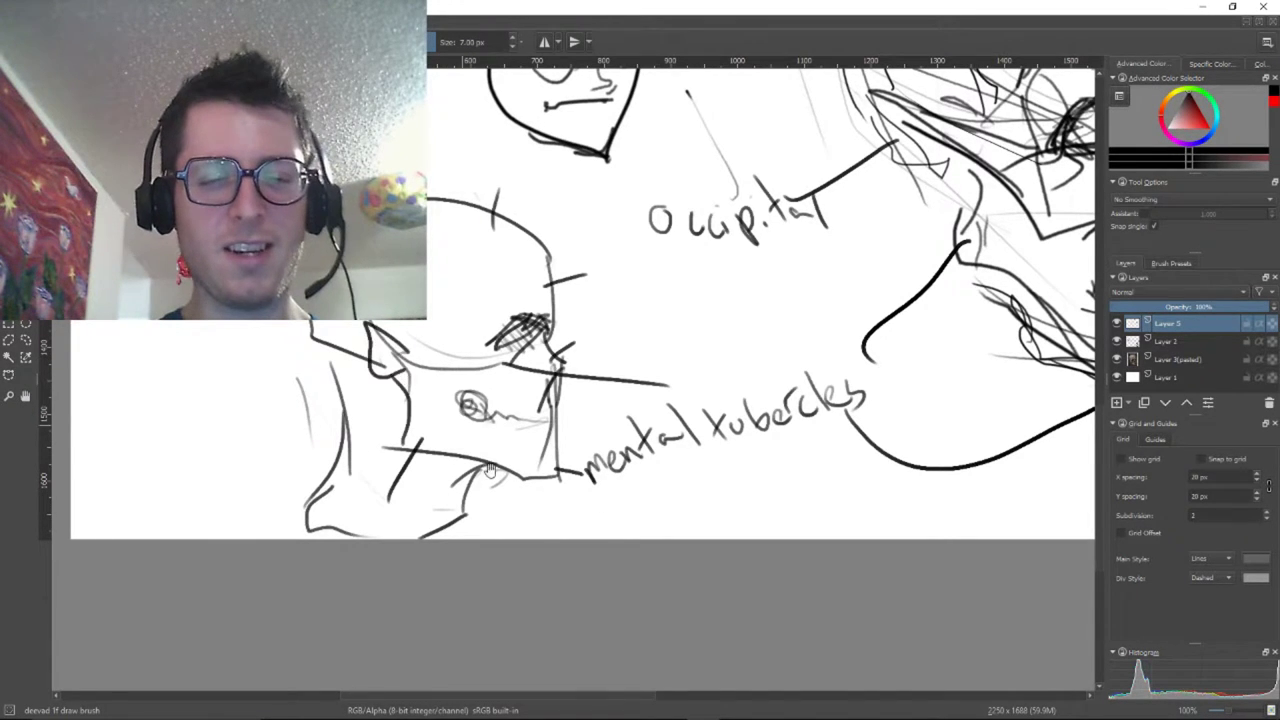
Draw zigzag upper and lower teeth along the small skull's mouth and a curved temple line behind its eye socket
left_click_drag(490, 469, 524, 533)
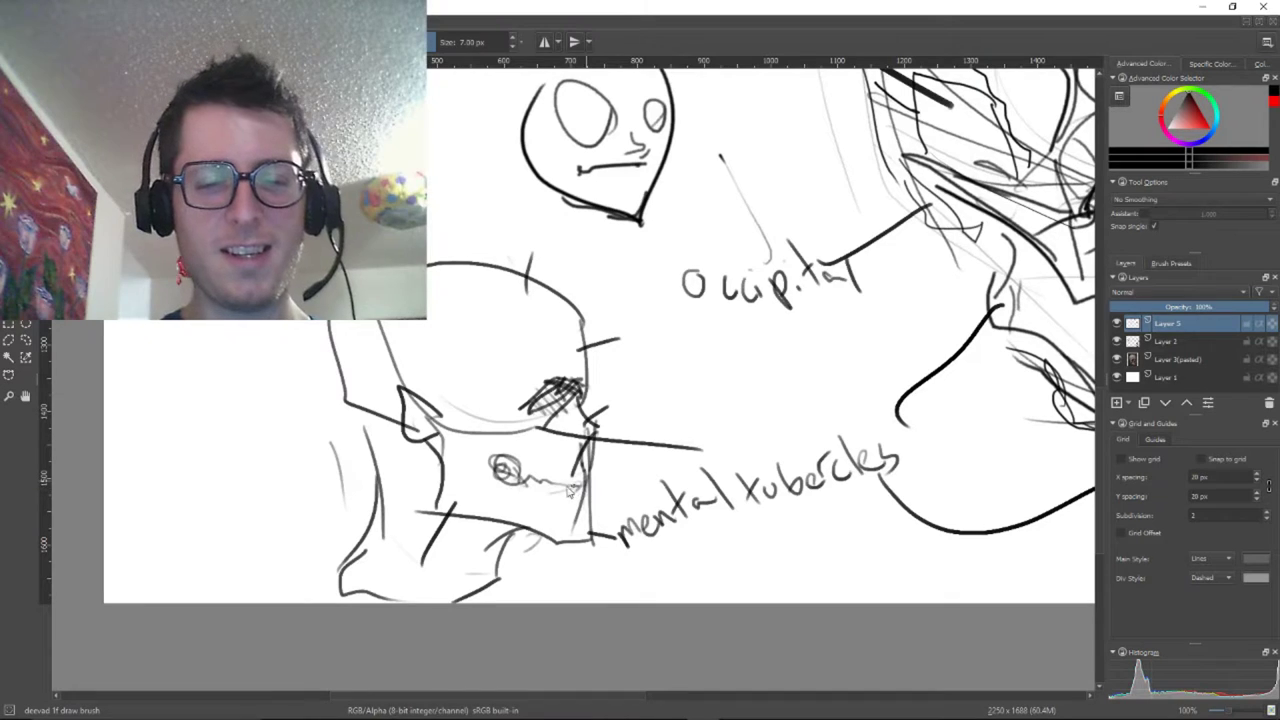
mouse_move(568, 490)
left_mouse_down()
mouse_move(505, 493)
mouse_move(598, 488)
left_mouse_up()
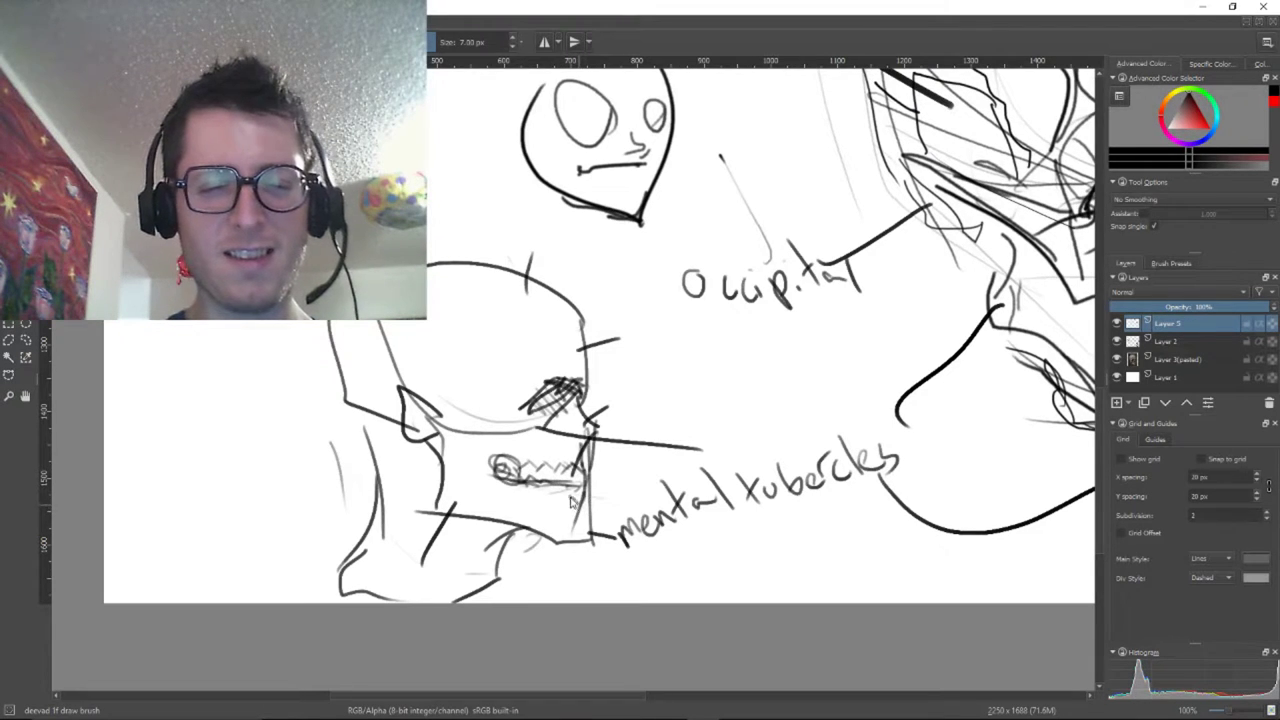
mouse_move(566, 508)
left_mouse_down()
mouse_move(510, 494)
mouse_move(496, 468)
mouse_move(485, 480)
mouse_move(499, 480)
left_mouse_up()
mouse_move(669, 505)
left_mouse_down()
mouse_move(623, 458)
mouse_move(693, 514)
left_mouse_up()
mouse_move(547, 328)
left_mouse_down()
mouse_move(534, 411)
mouse_move(556, 371)
left_mouse_up()
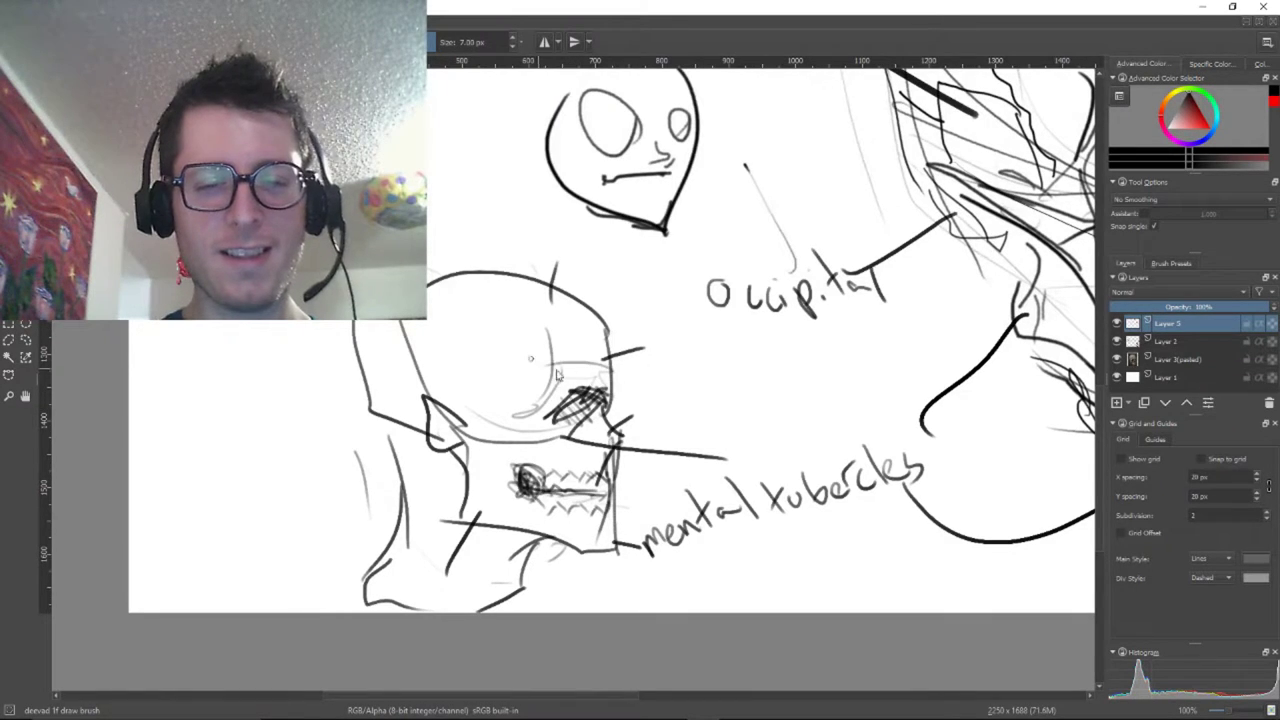
Toggle Layer 2's visibility off and on to check what it contains on the large skull
left_click_drag(741, 502, 572, 547)
mouse_move(803, 458)
left_mouse_down()
mouse_move(455, 380)
mouse_move(405, 554)
mouse_move(684, 357)
left_mouse_up()
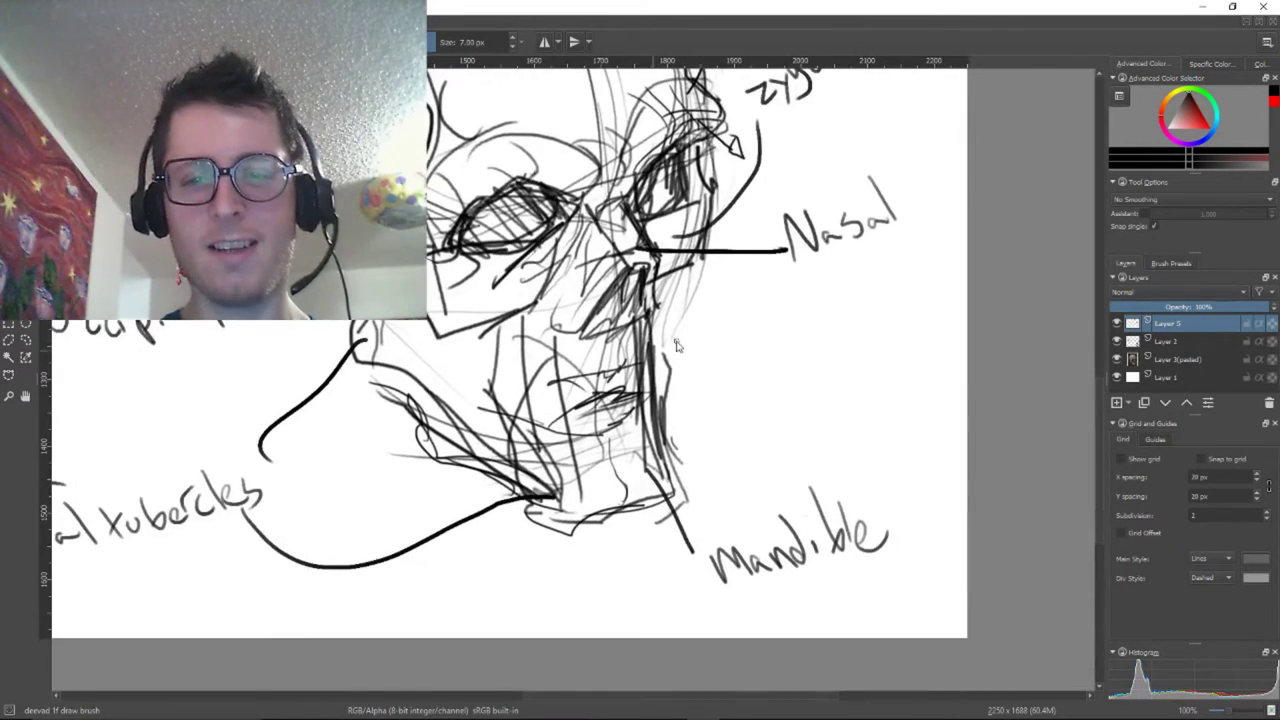
scroll(684, 357, "down", 1)
scroll(685, 358, "down", 1)
scroll(660, 354, "up", 2)
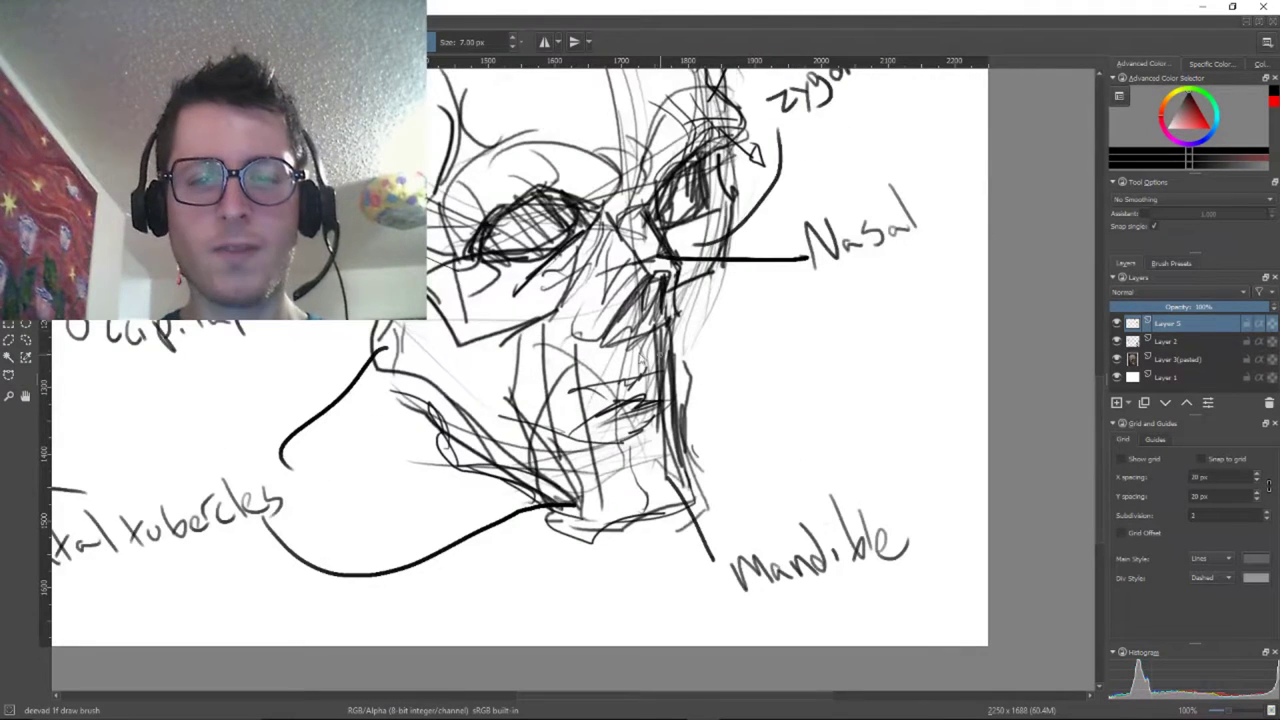
left_click(1117, 341)
left_click(1117, 341)
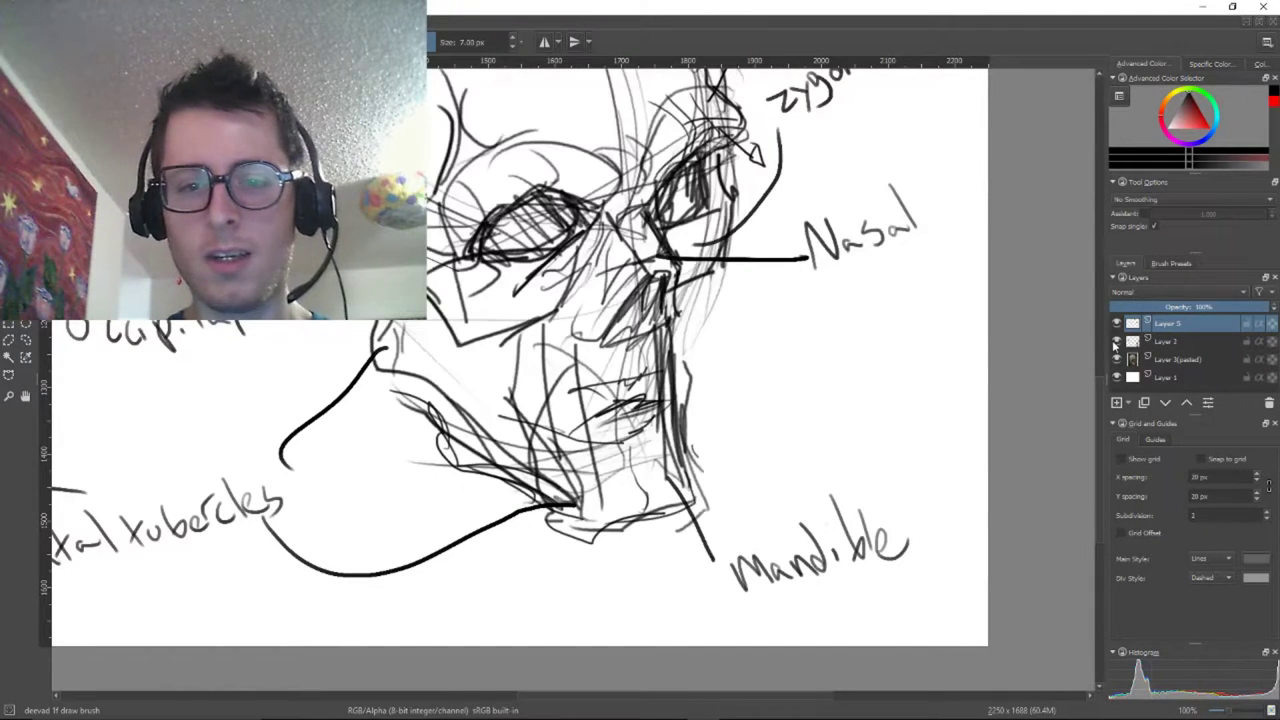
left_click_drag(573, 342, 740, 476)
key("ctrl+z")
Lower Layer 2's opacity to 28% and add a new paint layer directly above it
key("minus")
key("minus")
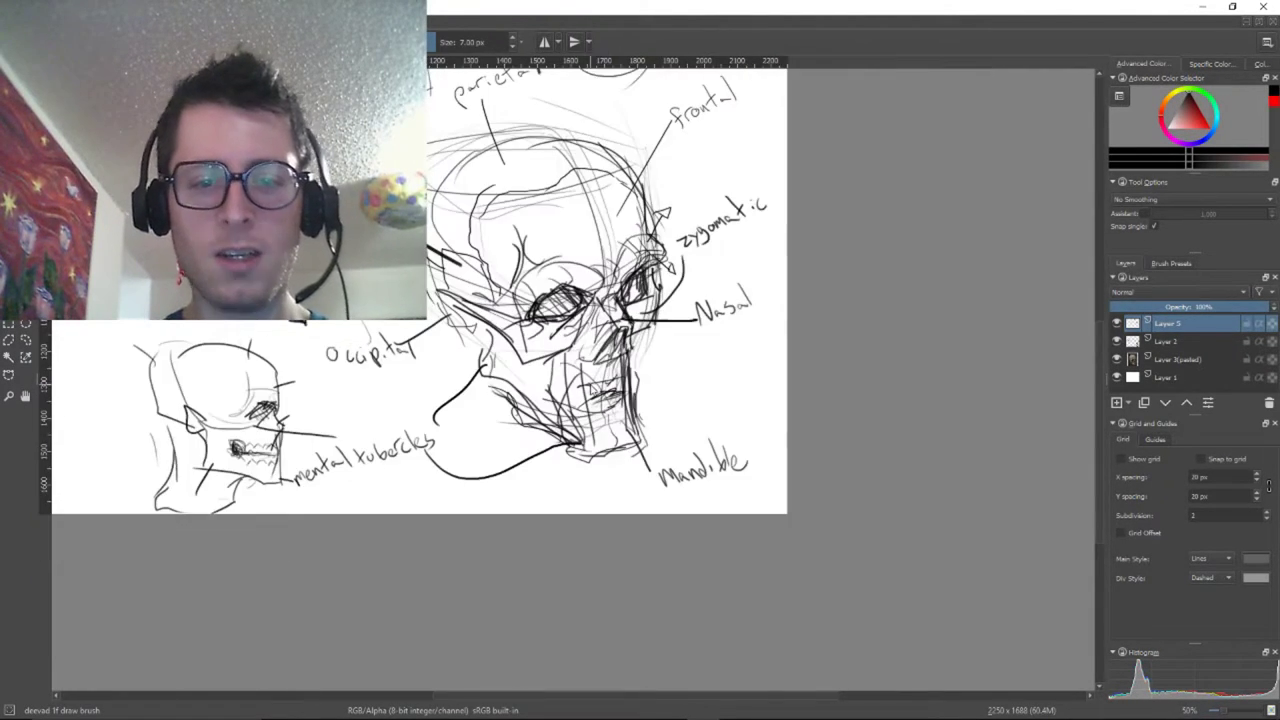
left_click_drag(538, 359, 604, 402)
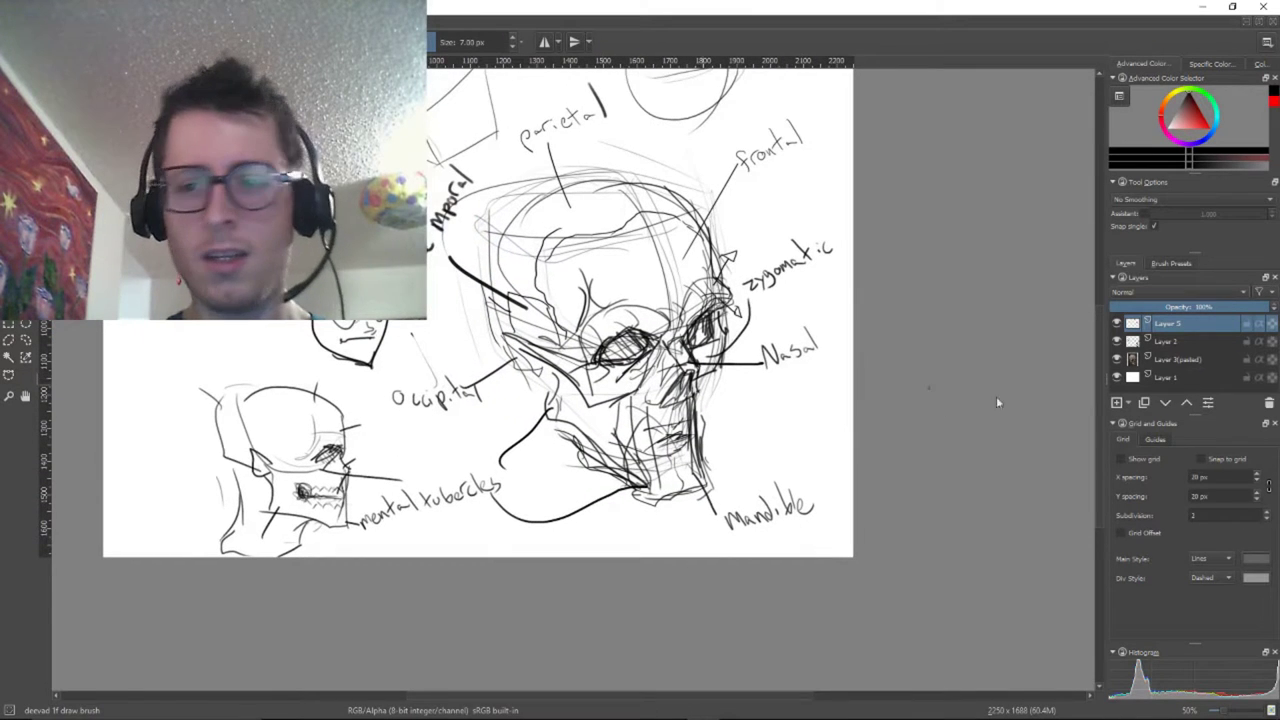
left_click(1166, 340)
left_click_drag(1205, 308, 1146, 314)
left_click_drag(603, 302, 670, 338)
left_click_drag(728, 290, 755, 290)
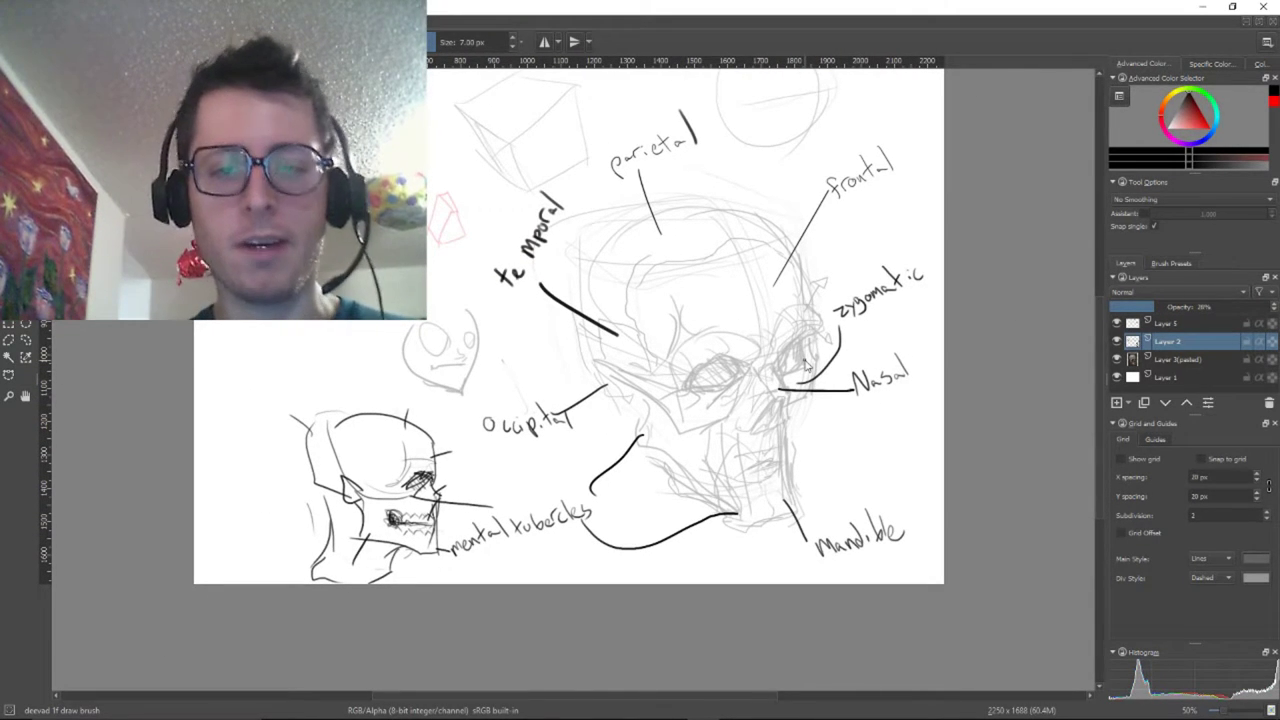
key("Insert")
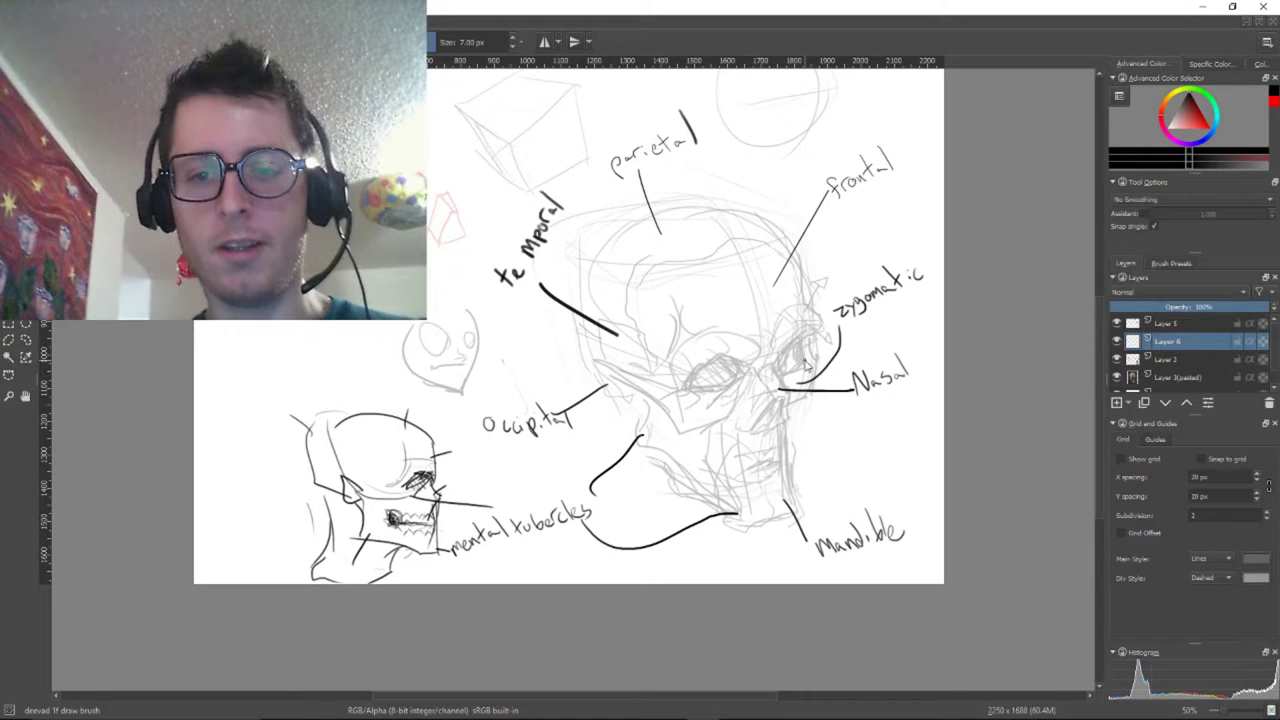
Set the brush size to 10 px and trace the large skull's brow and forehead contour on the new layer
mouse_move(805, 358)
left_mouse_down()
mouse_move(800, 298)
mouse_move(780, 300)
left_mouse_up()
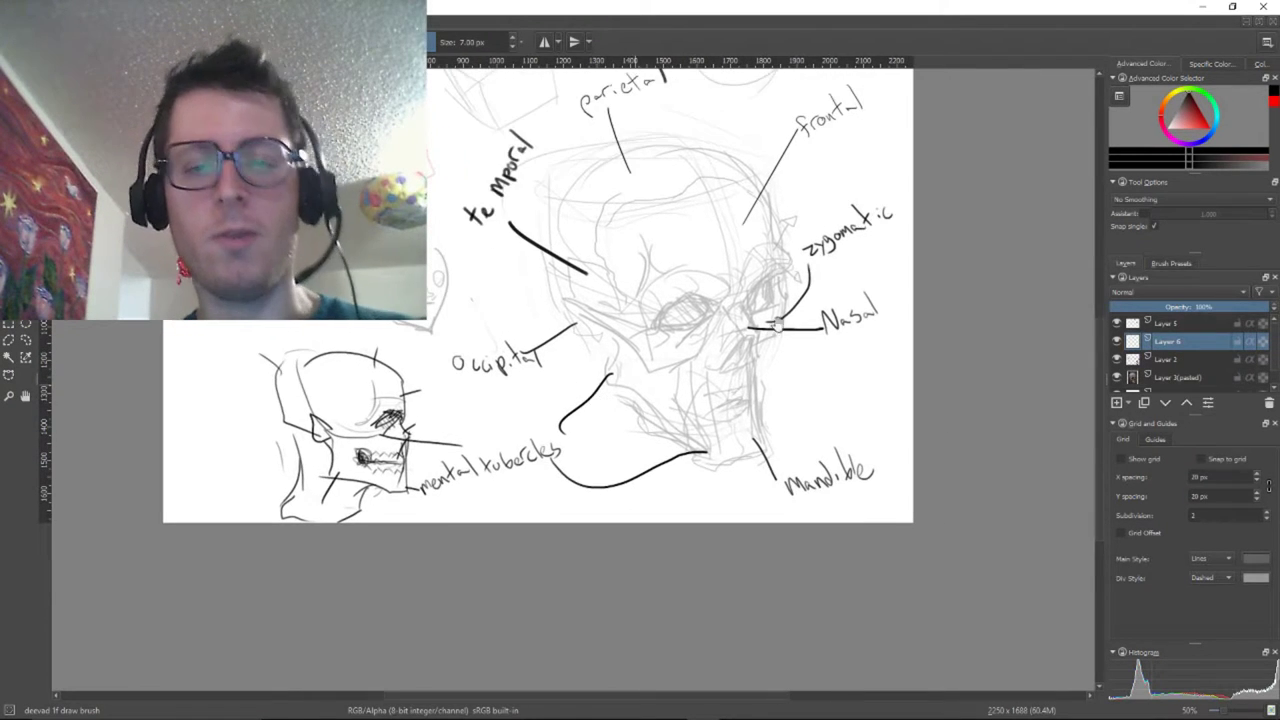
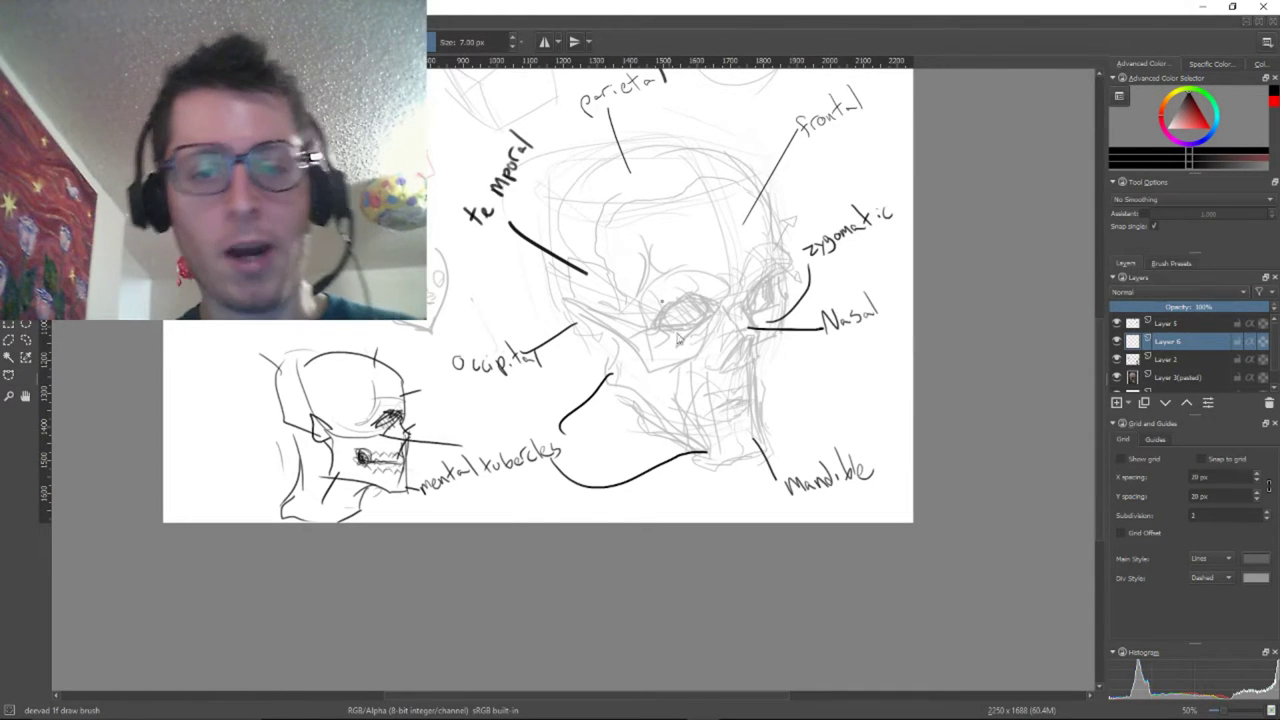
scroll(731, 366, "up", 5)
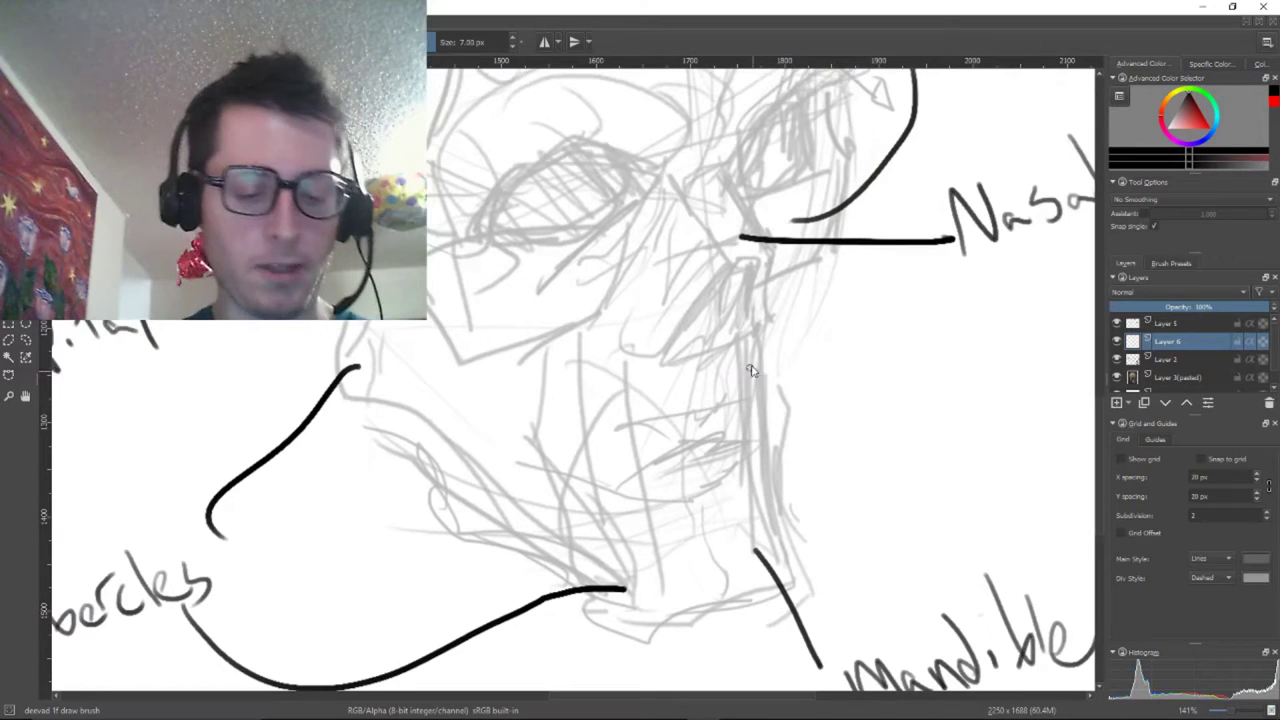
mouse_move(469, 79)
left_mouse_down()
mouse_move(554, 363)
mouse_move(371, 423)
left_mouse_up()
left_click_drag(542, 348, 443, 398)
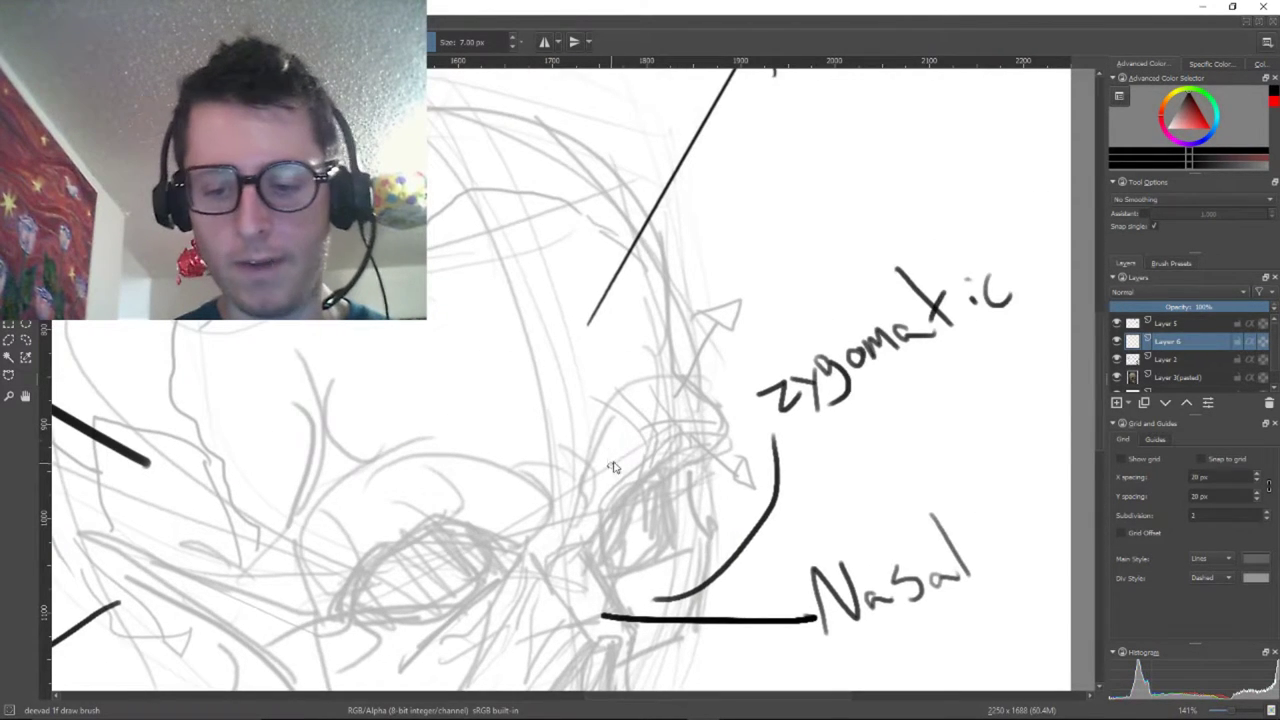
key("bracketright")
key("bracketright")
key("bracketright")
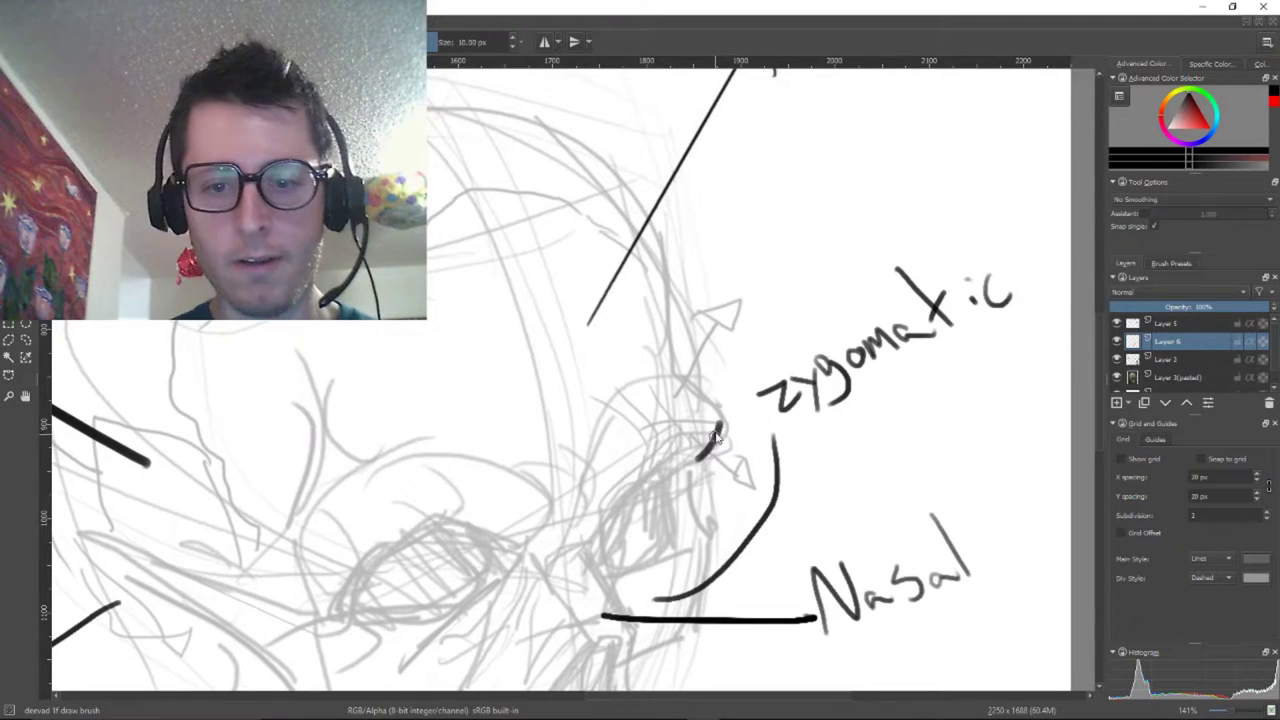
left_click_drag(697, 458, 686, 372)
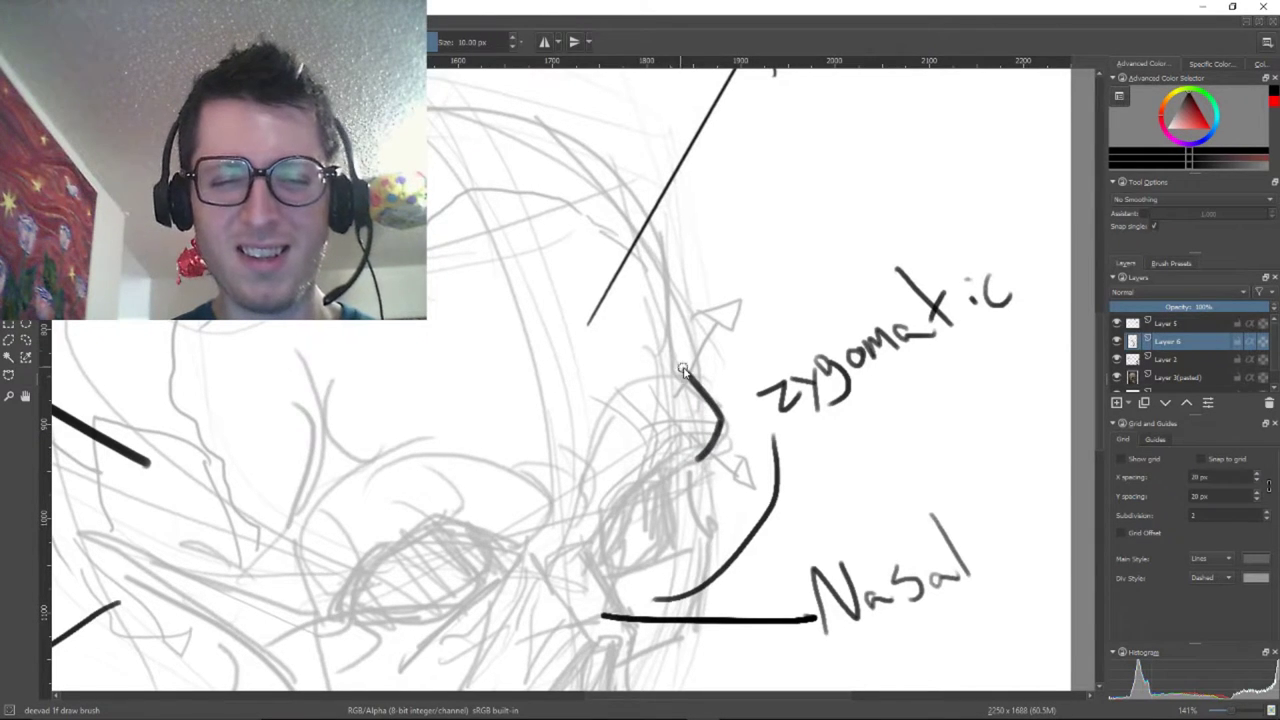
mouse_move(686, 378)
left_mouse_down()
mouse_move(640, 226)
mouse_move(653, 280)
mouse_move(647, 236)
mouse_move(552, 141)
mouse_move(437, 112)
left_mouse_up()
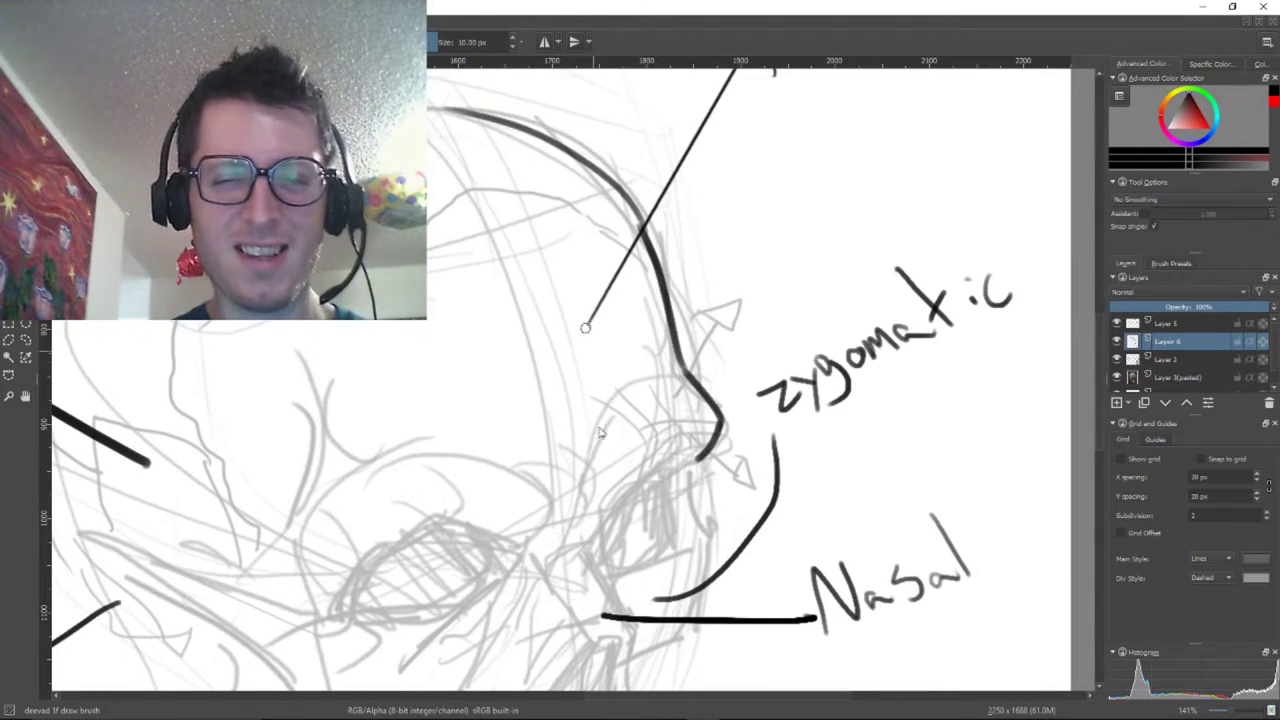
Trace the large skull's far eye socket and the outer and lower edges of the far cheekbone
mouse_move(657, 469)
left_mouse_down()
mouse_move(732, 399)
mouse_move(684, 447)
mouse_move(680, 500)
left_mouse_up()
mouse_move(688, 453)
left_mouse_down()
mouse_move(681, 498)
mouse_move(678, 487)
mouse_move(708, 543)
left_mouse_up()
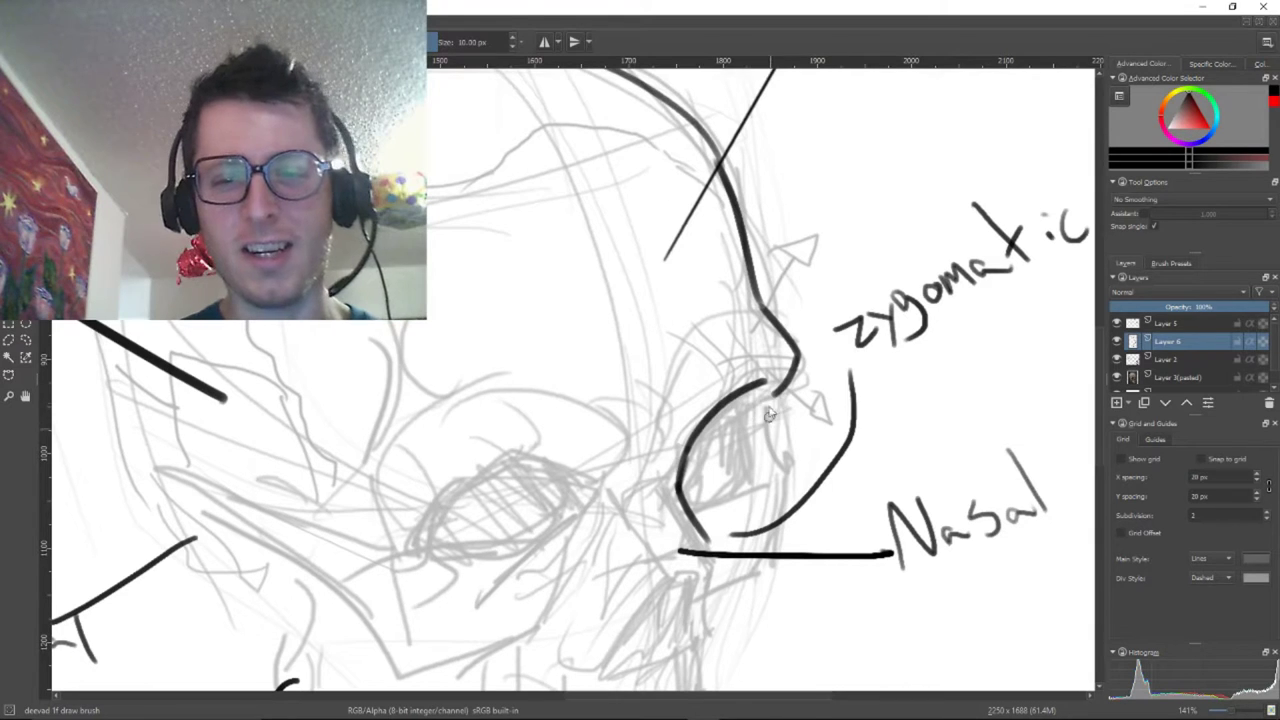
mouse_move(782, 390)
left_mouse_down()
mouse_move(765, 432)
mouse_move(786, 483)
mouse_move(774, 566)
left_mouse_up()
mouse_move(712, 622)
left_mouse_down()
mouse_move(815, 547)
mouse_move(827, 514)
left_mouse_up()
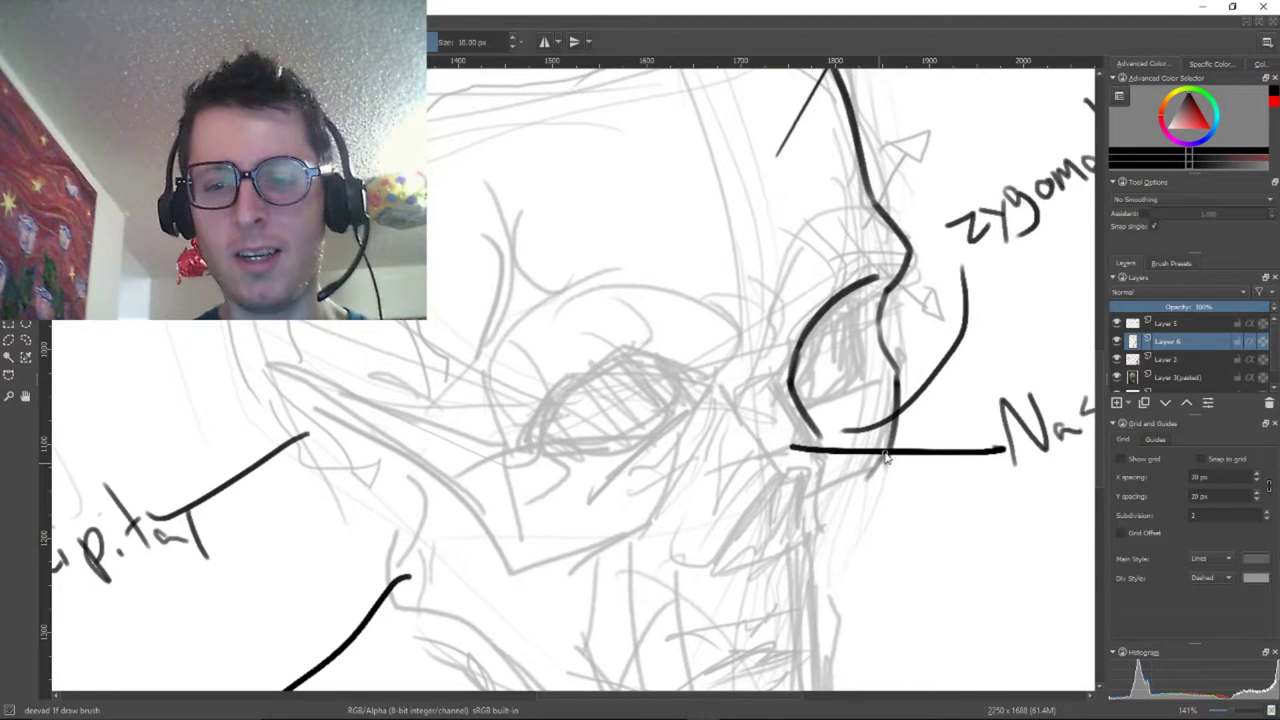
mouse_move(885, 457)
left_mouse_down()
mouse_move(868, 485)
mouse_move(878, 473)
mouse_move(827, 493)
mouse_move(843, 485)
mouse_move(820, 522)
left_mouse_up()
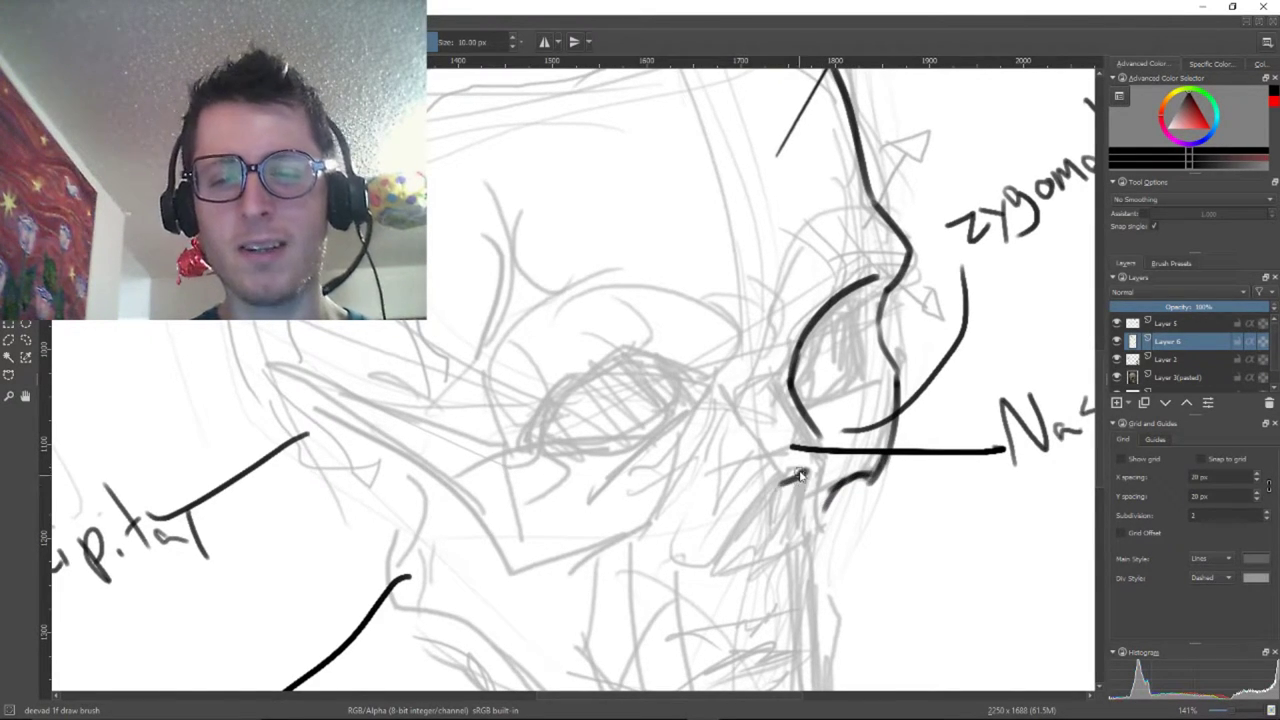
Trace the slanted edges of the large skull's nasal opening and the vertical line running down from the nose
left_click_drag(806, 471, 735, 553)
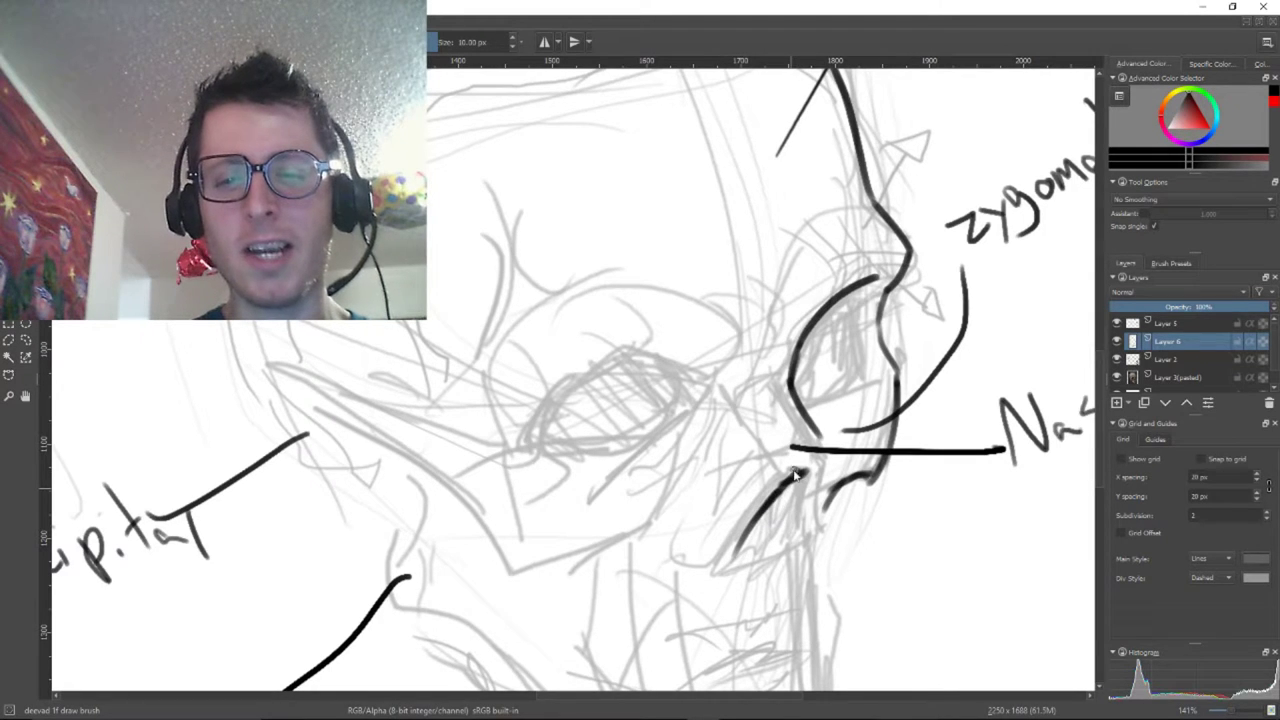
mouse_move(796, 476)
left_mouse_down()
mouse_move(766, 509)
mouse_move(803, 478)
mouse_move(786, 530)
left_mouse_up()
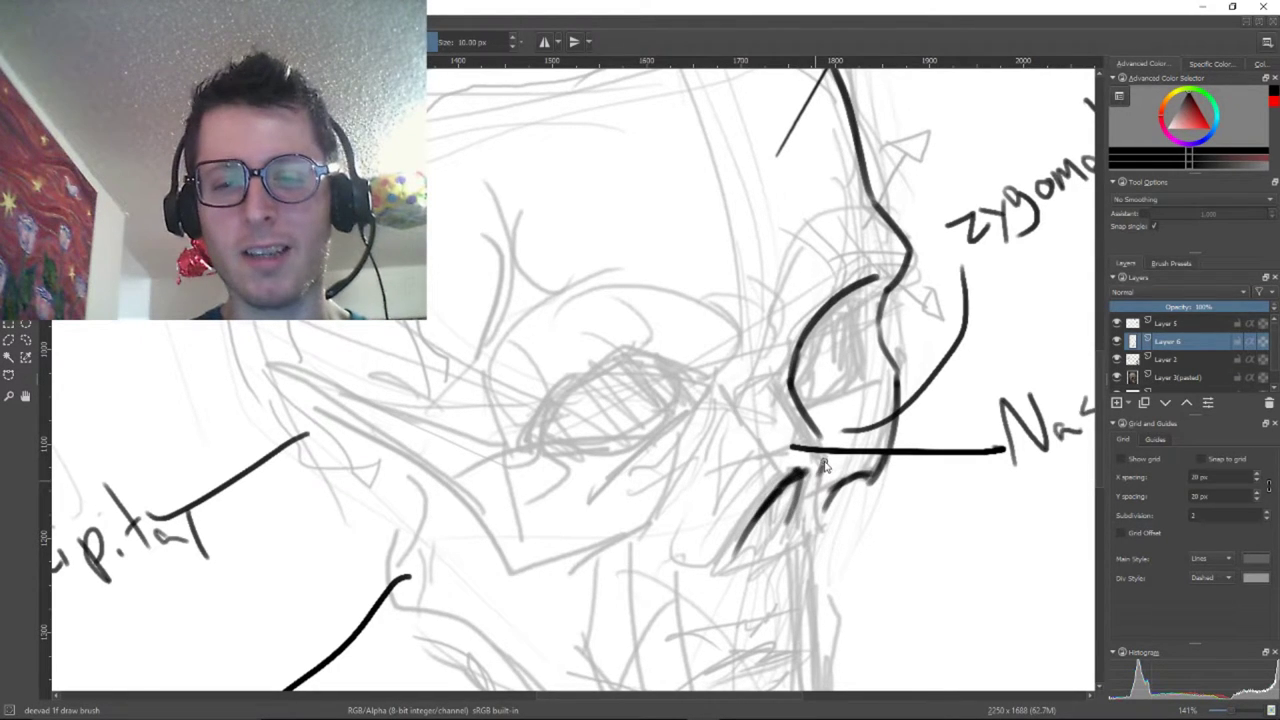
left_click_drag(821, 437, 812, 547)
mouse_move(788, 628)
left_mouse_down()
mouse_move(849, 502)
mouse_move(851, 525)
mouse_move(933, 494)
left_mouse_up()
mouse_move(871, 369)
left_mouse_down()
mouse_move(775, 390)
mouse_move(689, 484)
left_mouse_up()
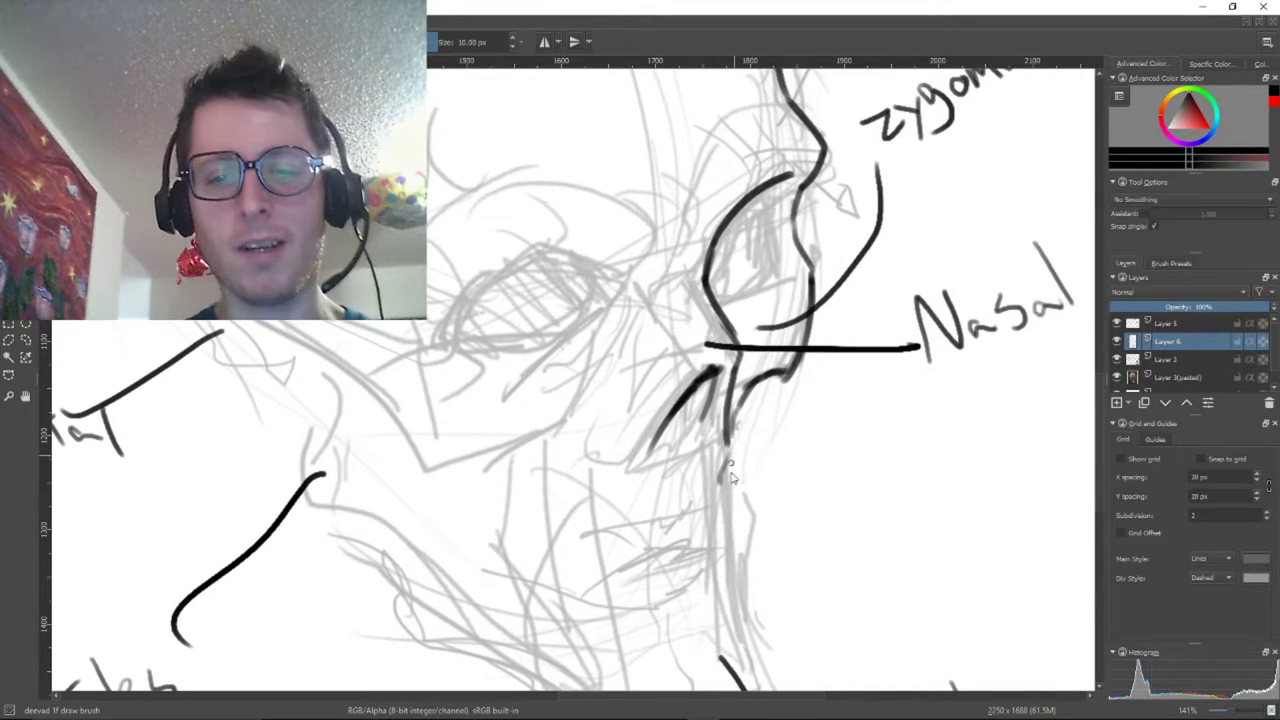
Trace the lower edge of the large skull's near cheekbone arch and the upper rim of its near eye socket
left_click_drag(716, 522, 816, 410)
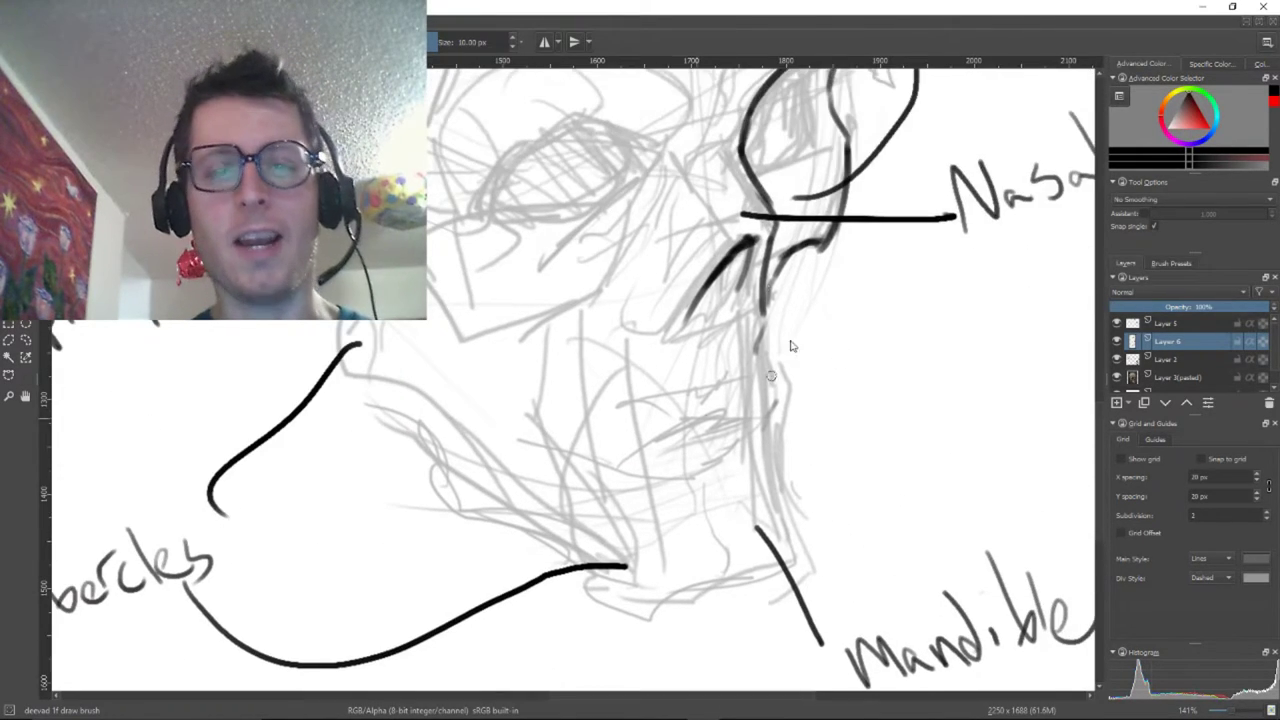
scroll(738, 356, "down", 4)
scroll(775, 380, "up", 2)
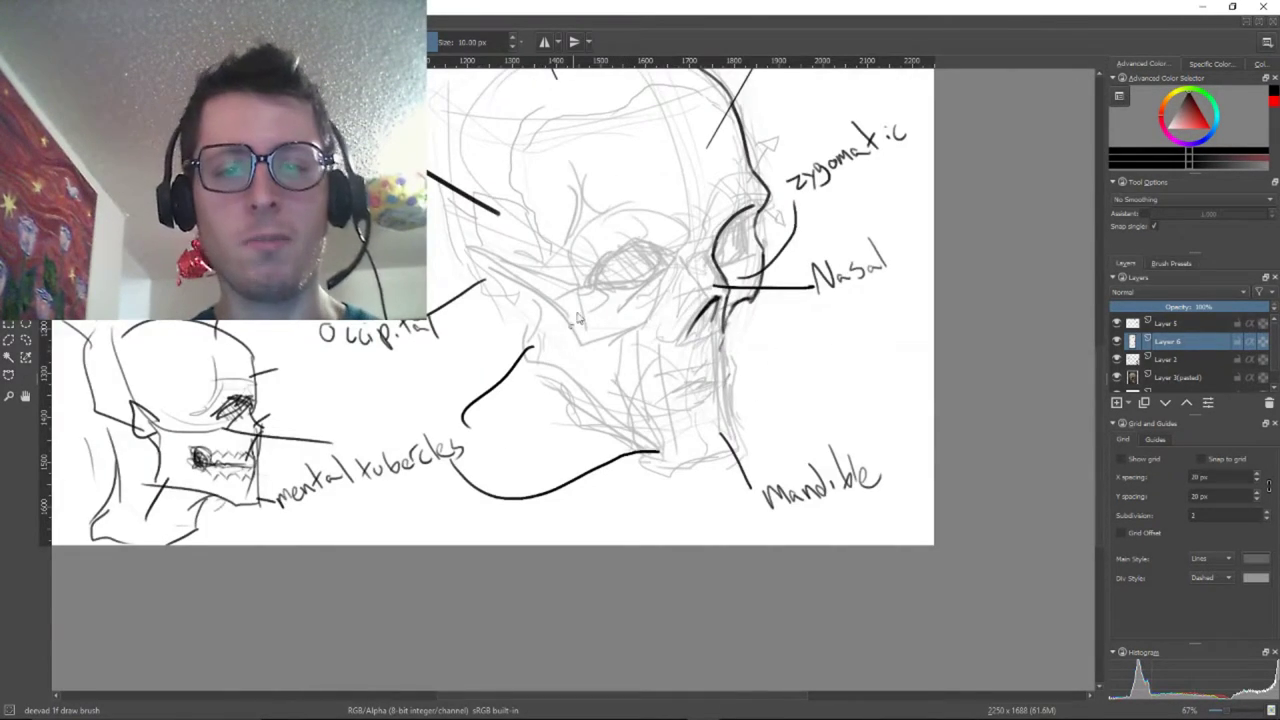
left_click_drag(560, 304, 568, 345)
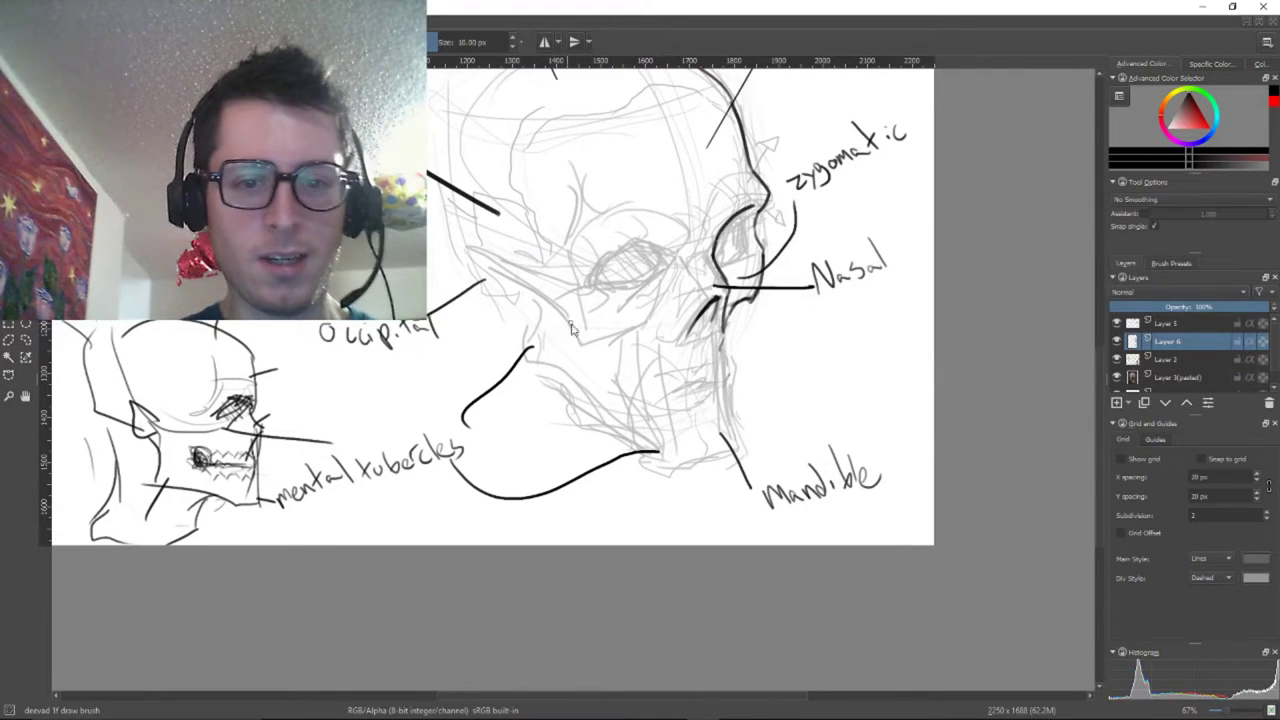
left_click_drag(578, 342, 488, 278)
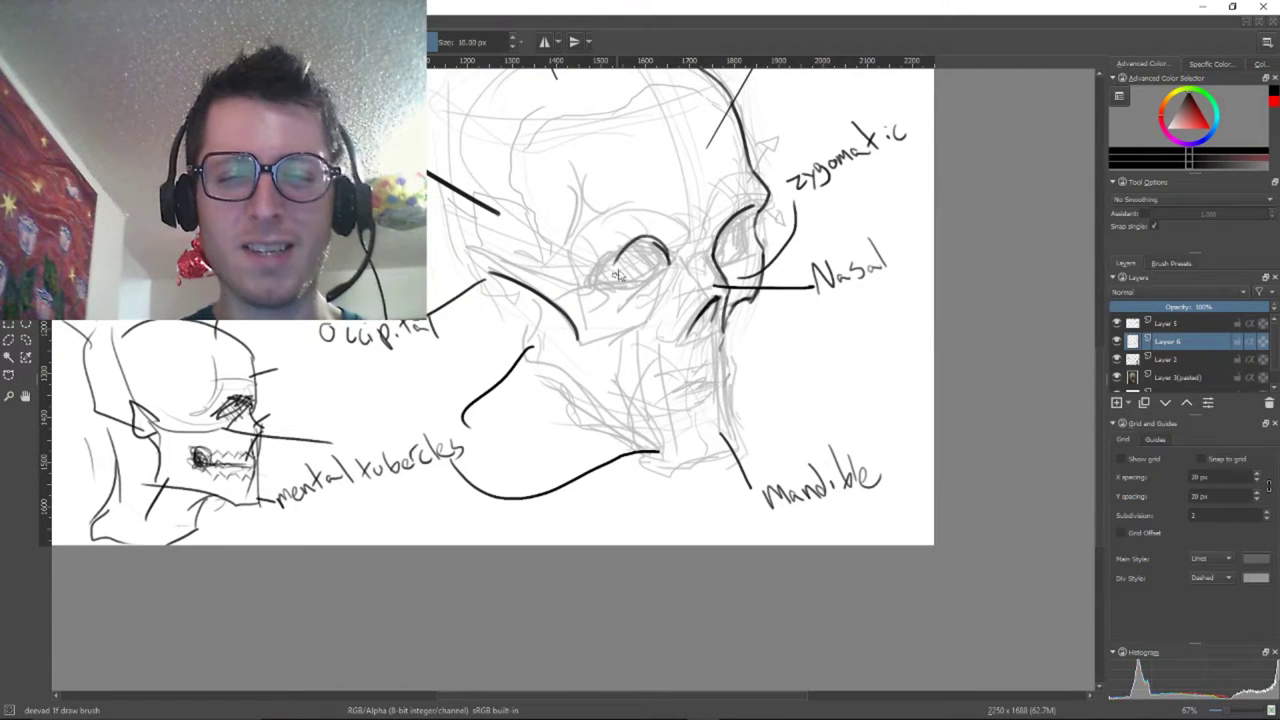
Set the brush size to 14 px and outline the large skull's near eye socket with a thick upper rim and a lower edge
scroll(645, 289, "up", 3)
key("ctrl+z")
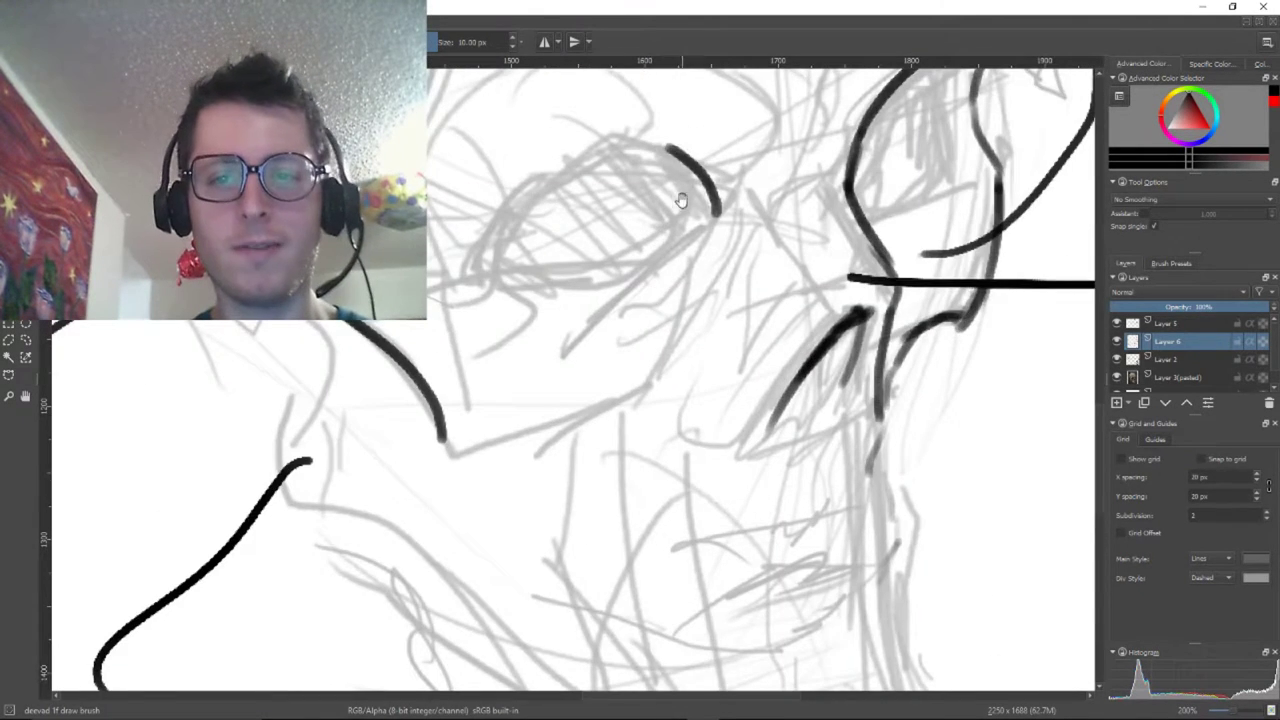
mouse_move(679, 207)
left_mouse_down()
mouse_move(688, 318)
mouse_move(690, 266)
mouse_move(669, 252)
left_mouse_up()
key("bracketright")
mouse_move(717, 292)
left_mouse_down()
mouse_move(684, 254)
mouse_move(610, 293)
left_mouse_up()
key("bracketright")
mouse_move(716, 310)
left_mouse_down()
mouse_move(680, 248)
mouse_move(578, 292)
mouse_move(505, 392)
left_mouse_up()
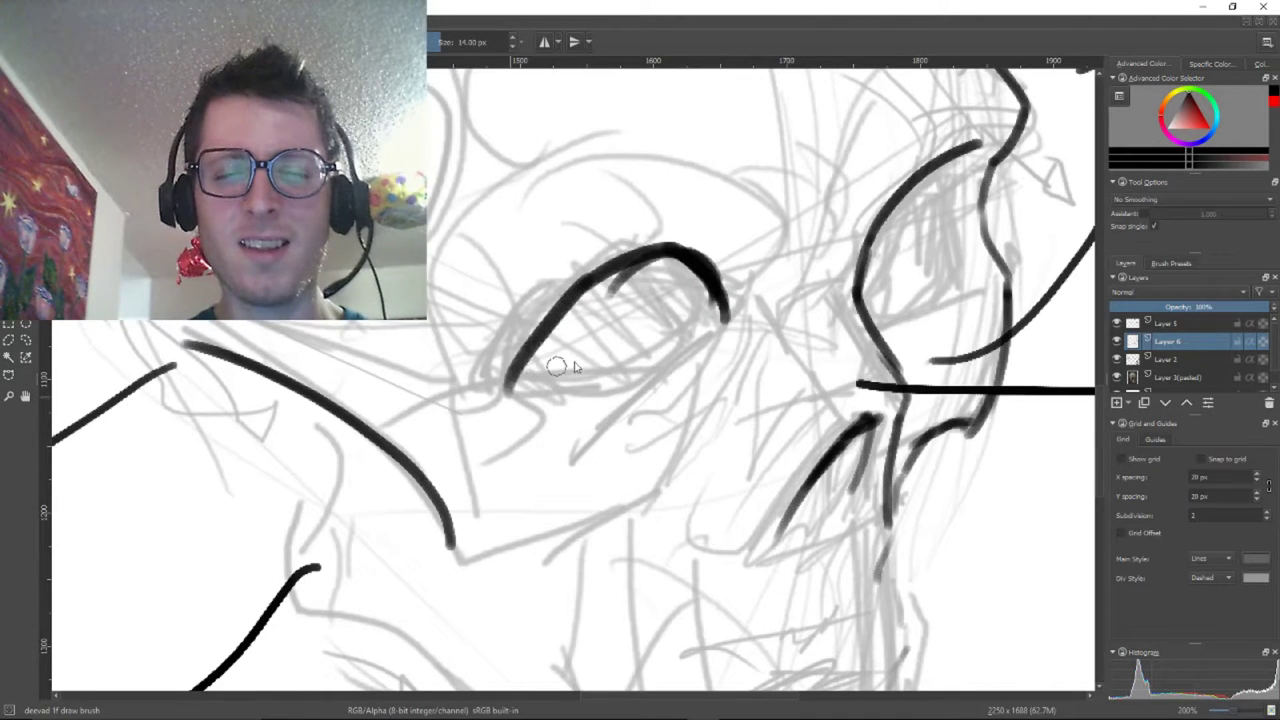
mouse_move(715, 316)
left_mouse_down()
mouse_move(645, 386)
mouse_move(528, 408)
left_mouse_up()
mouse_move(696, 275)
left_mouse_down()
mouse_move(698, 325)
mouse_move(662, 322)
left_mouse_up()
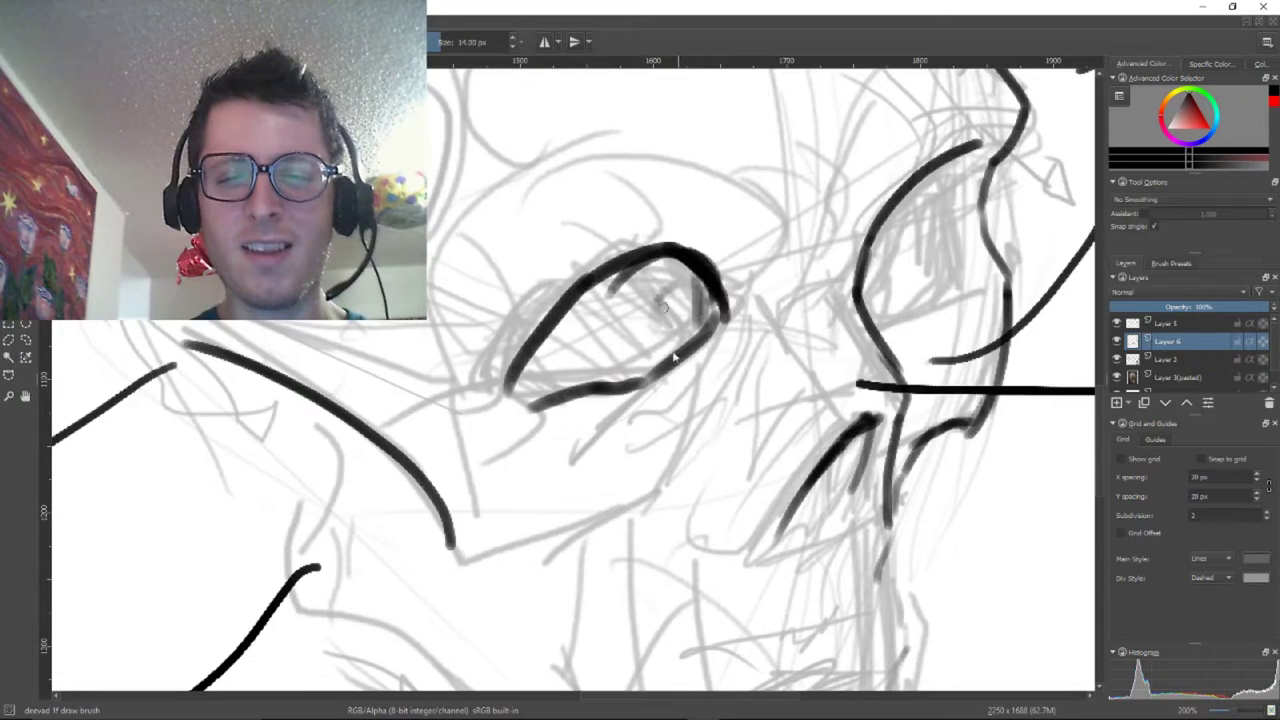
Set the brush size to 11 px, then close the lower edge of the large skull's nasal opening and shade inside it
left_click_drag(660, 561, 714, 438)
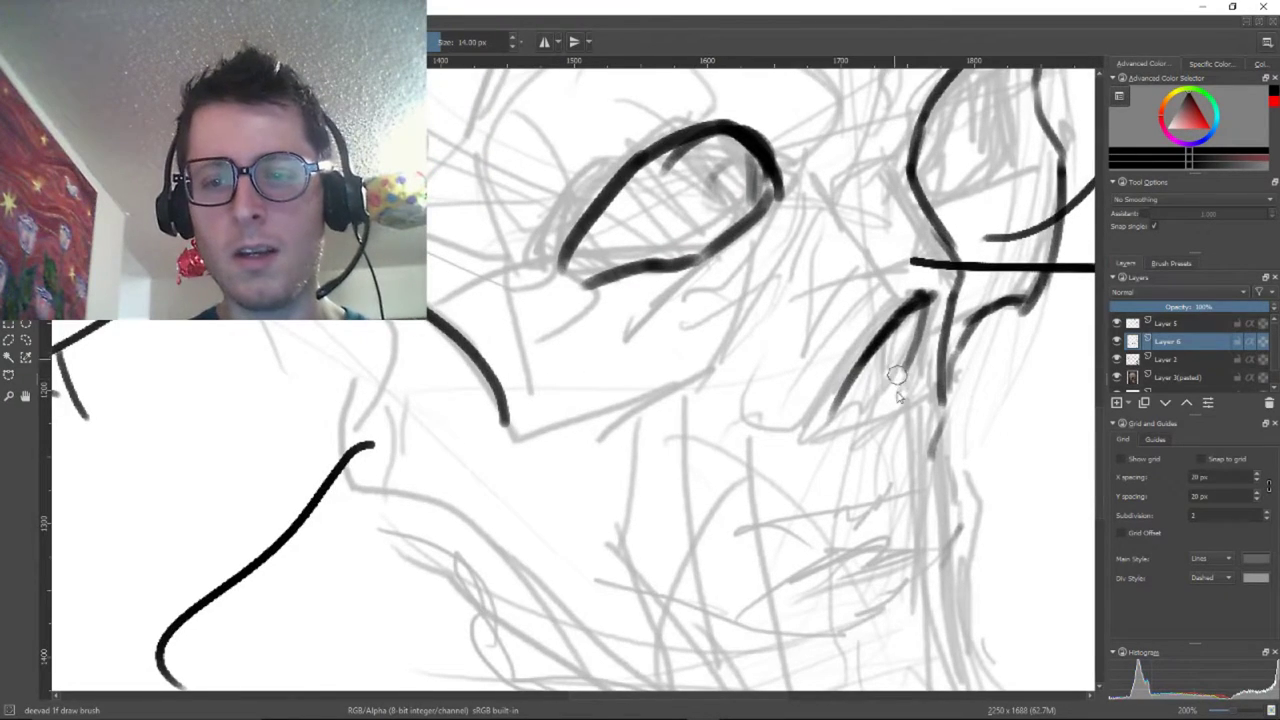
scroll(870, 416, "down", 4)
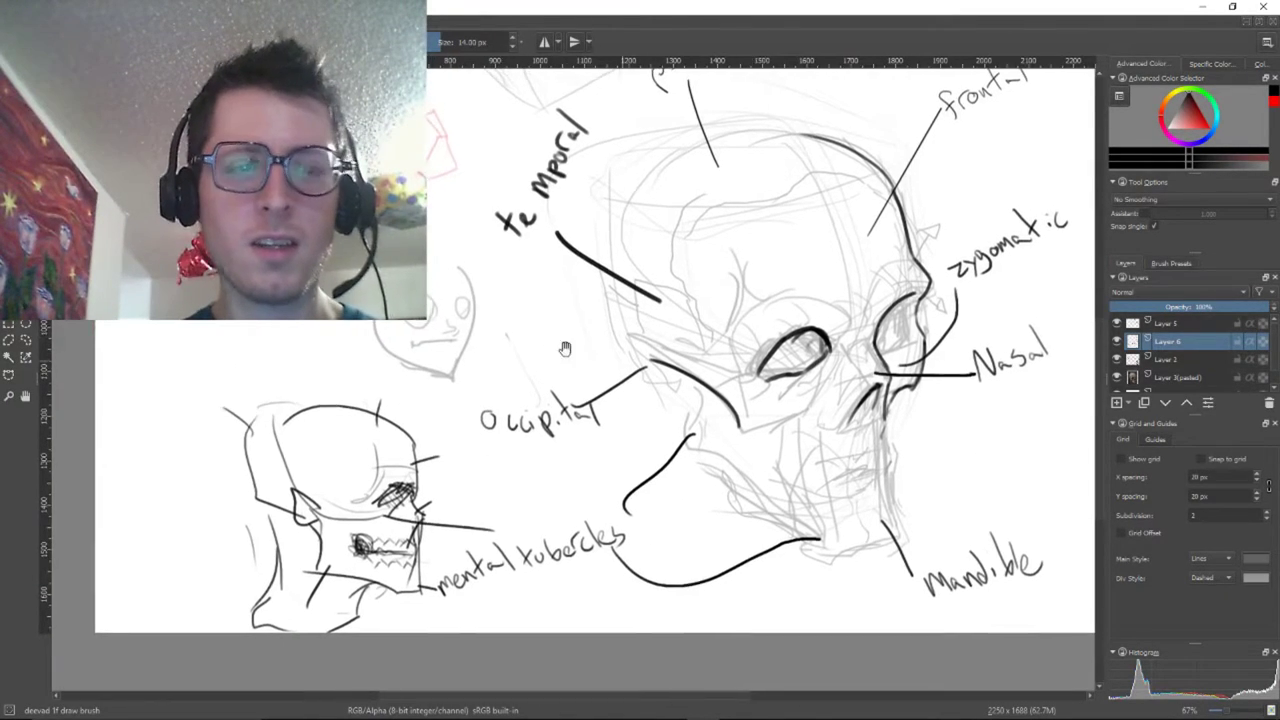
scroll(687, 367, "up", 3)
key("bracketleft")
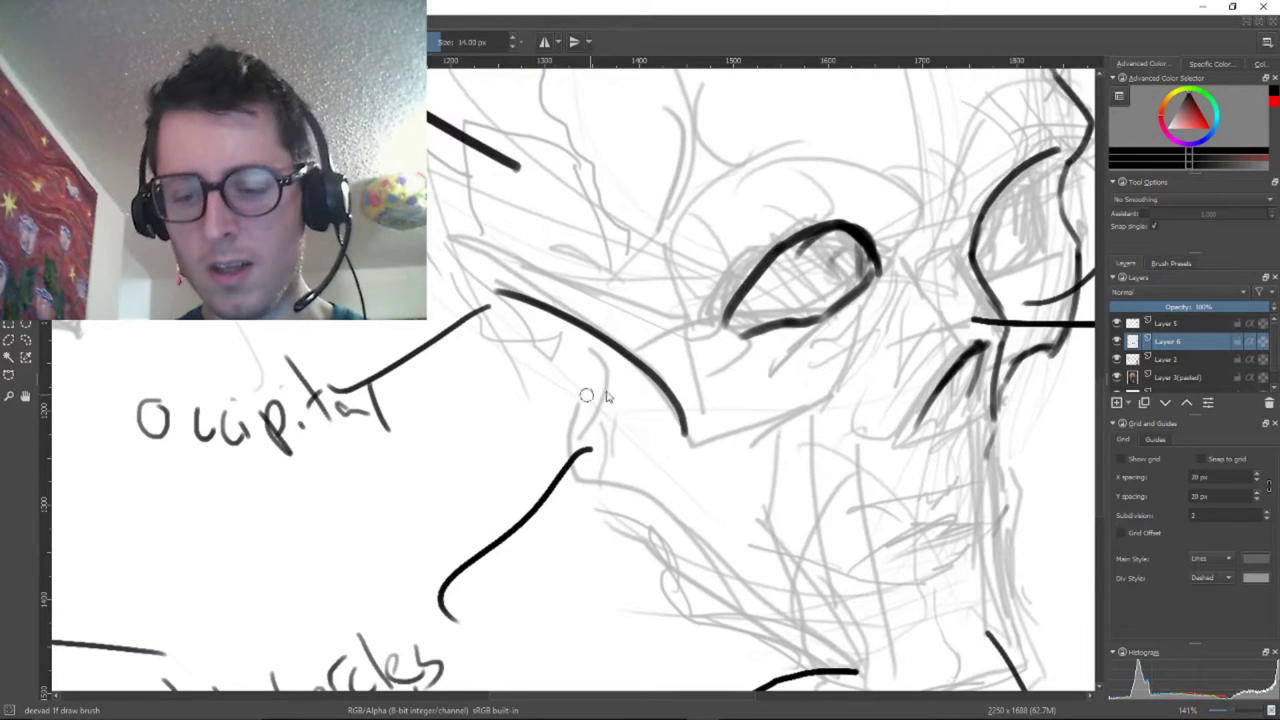
mouse_move(977, 449)
left_mouse_down()
mouse_move(918, 439)
mouse_move(922, 420)
mouse_move(933, 450)
mouse_move(942, 433)
mouse_move(966, 438)
mouse_move(946, 416)
mouse_move(969, 442)
mouse_move(967, 411)
mouse_move(974, 443)
mouse_move(959, 382)
mouse_move(969, 368)
mouse_move(933, 437)
left_mouse_up()
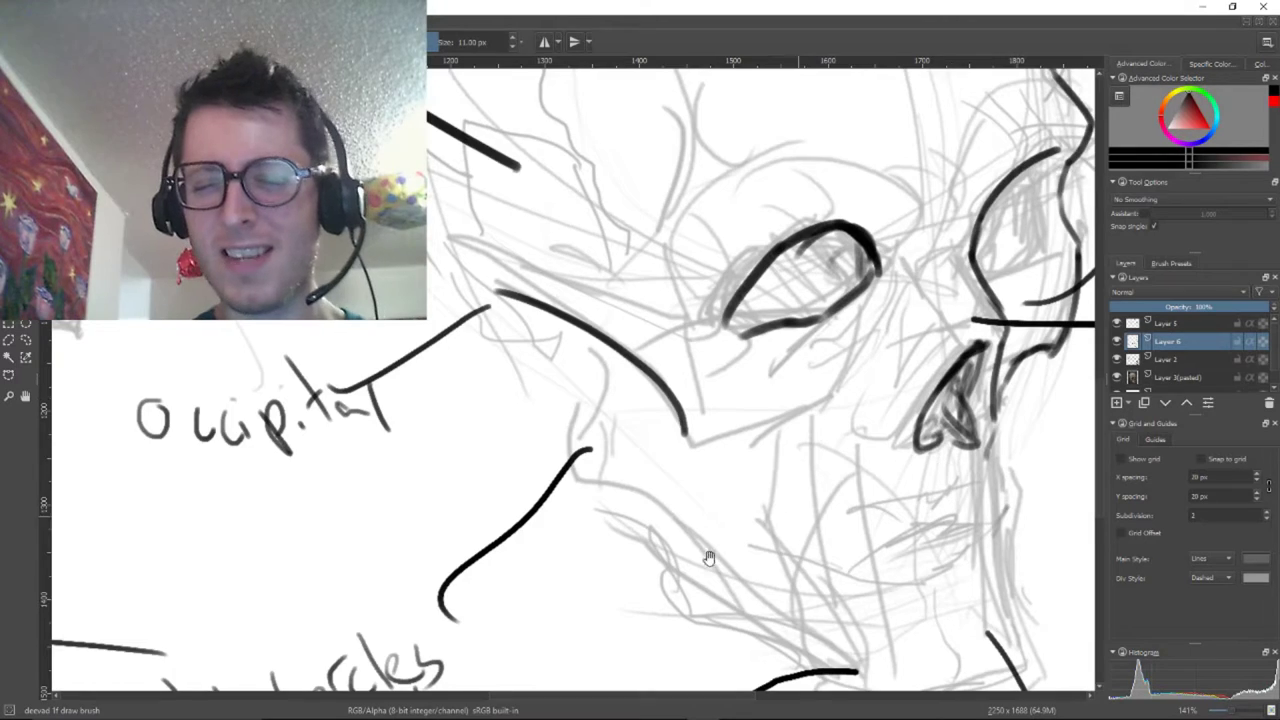
Trace the front of the large skull's face below the nose, around the chin and along the lower jaw edge
mouse_move(709, 554)
left_mouse_down()
mouse_move(714, 417)
mouse_move(826, 434)
mouse_move(714, 527)
left_mouse_up()
scroll(708, 414, "down", 2)
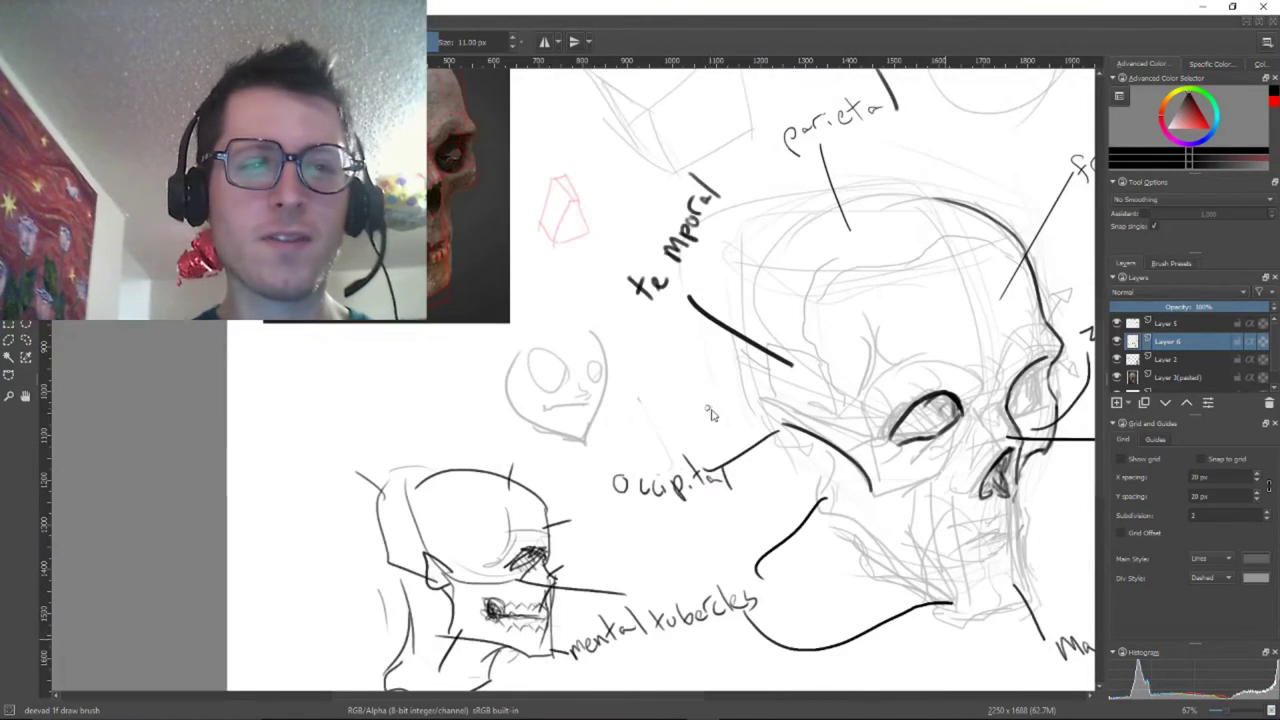
left_click_drag(876, 521, 566, 341)
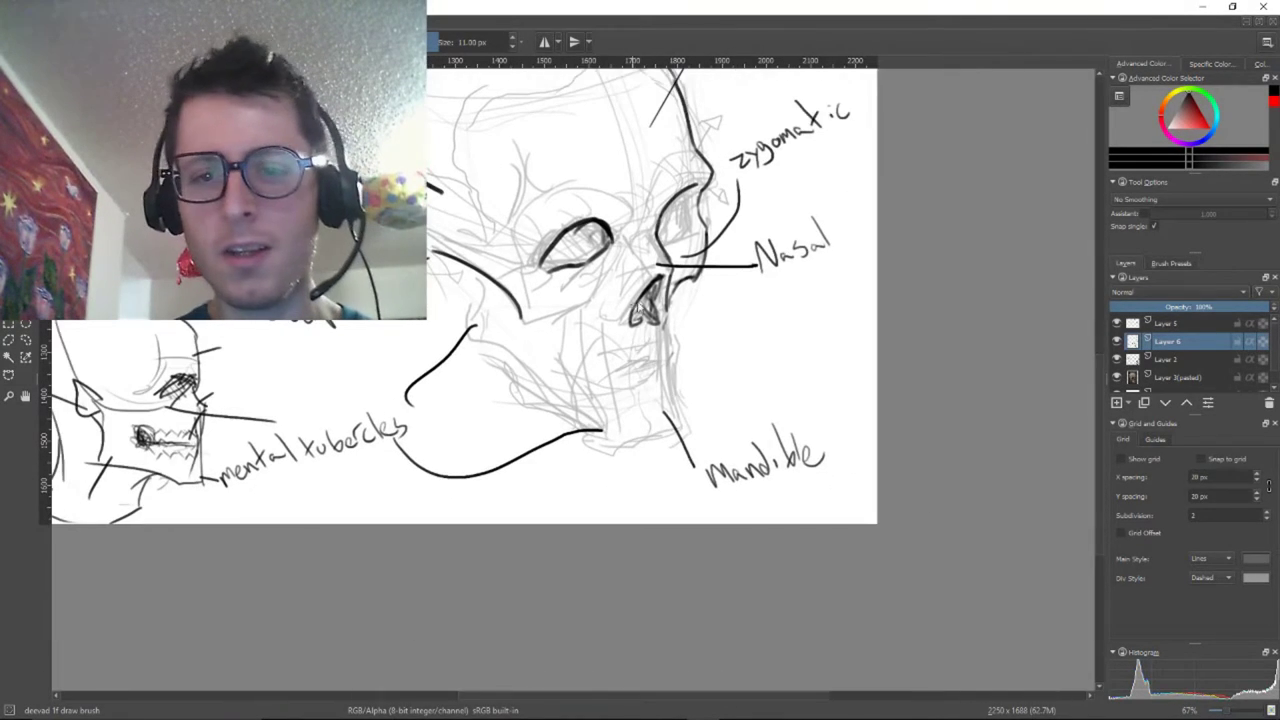
mouse_move(678, 290)
left_mouse_down()
mouse_move(682, 448)
mouse_move(678, 424)
mouse_move(638, 449)
mouse_move(615, 438)
mouse_move(681, 449)
mouse_move(717, 437)
left_mouse_up()
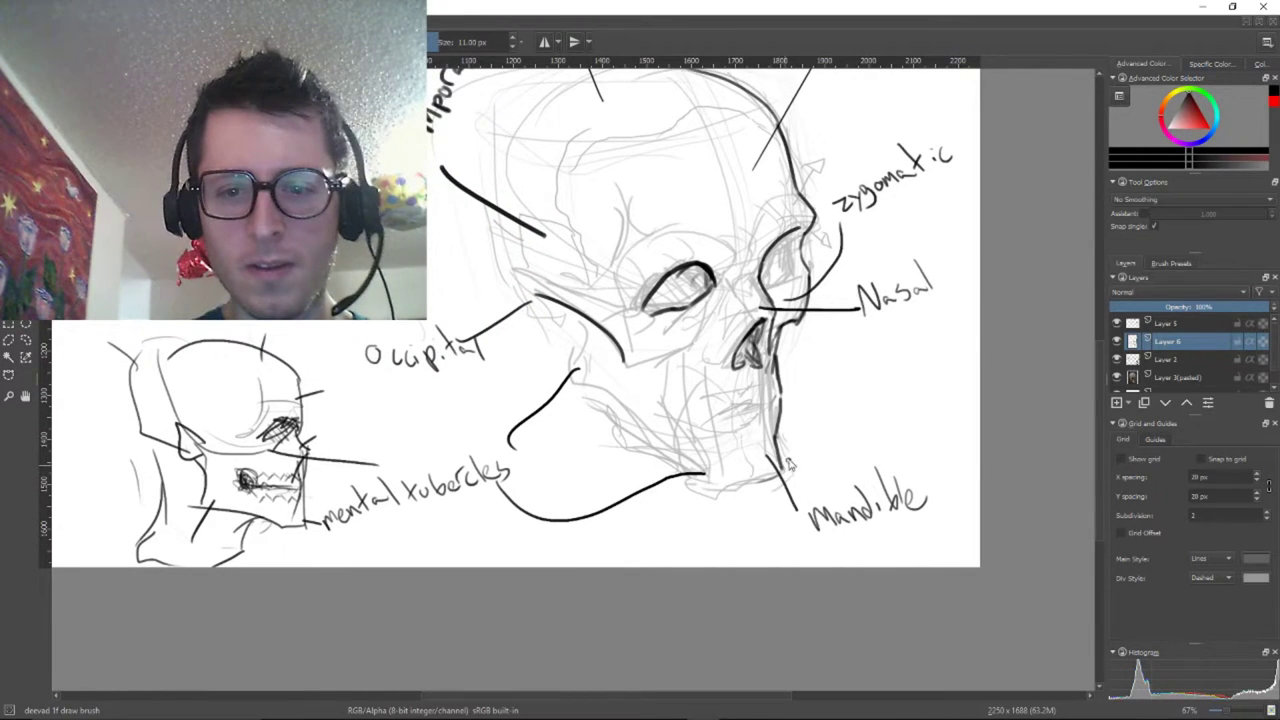
mouse_move(770, 485)
left_mouse_down()
mouse_move(728, 497)
mouse_move(682, 488)
mouse_move(620, 445)
left_mouse_up()
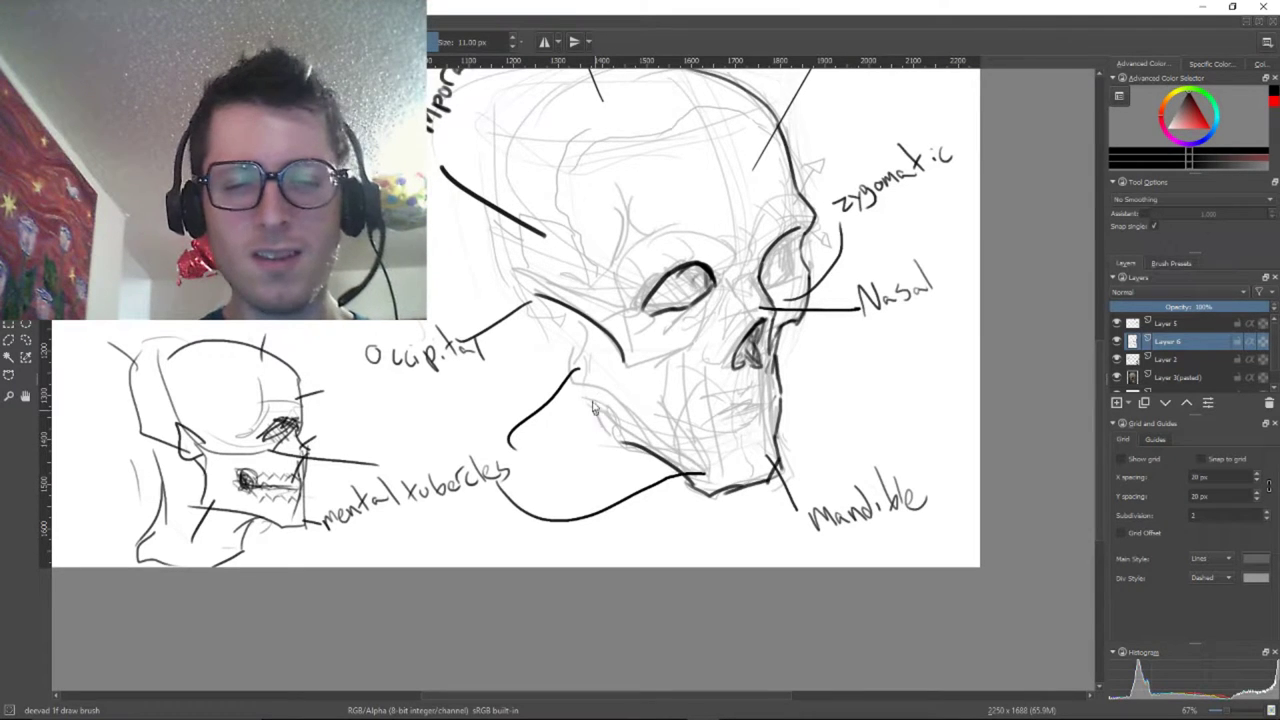
Trace the rear edge of the large skull's jaw below the cheekbone arch, redrawing it until it joins the lower jaw line
mouse_move(583, 342)
left_mouse_down()
mouse_move(643, 431)
mouse_move(666, 505)
left_mouse_up()
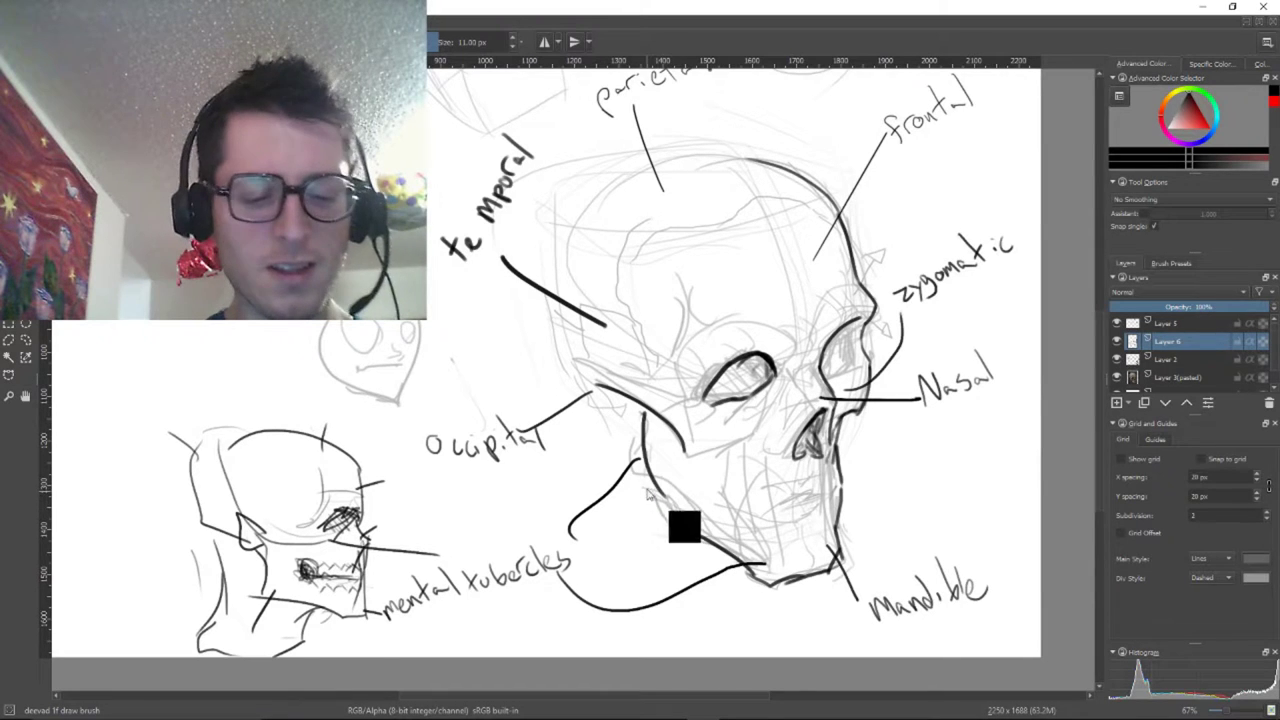
key("ctrl+z")
left_click_drag(642, 405, 648, 527)
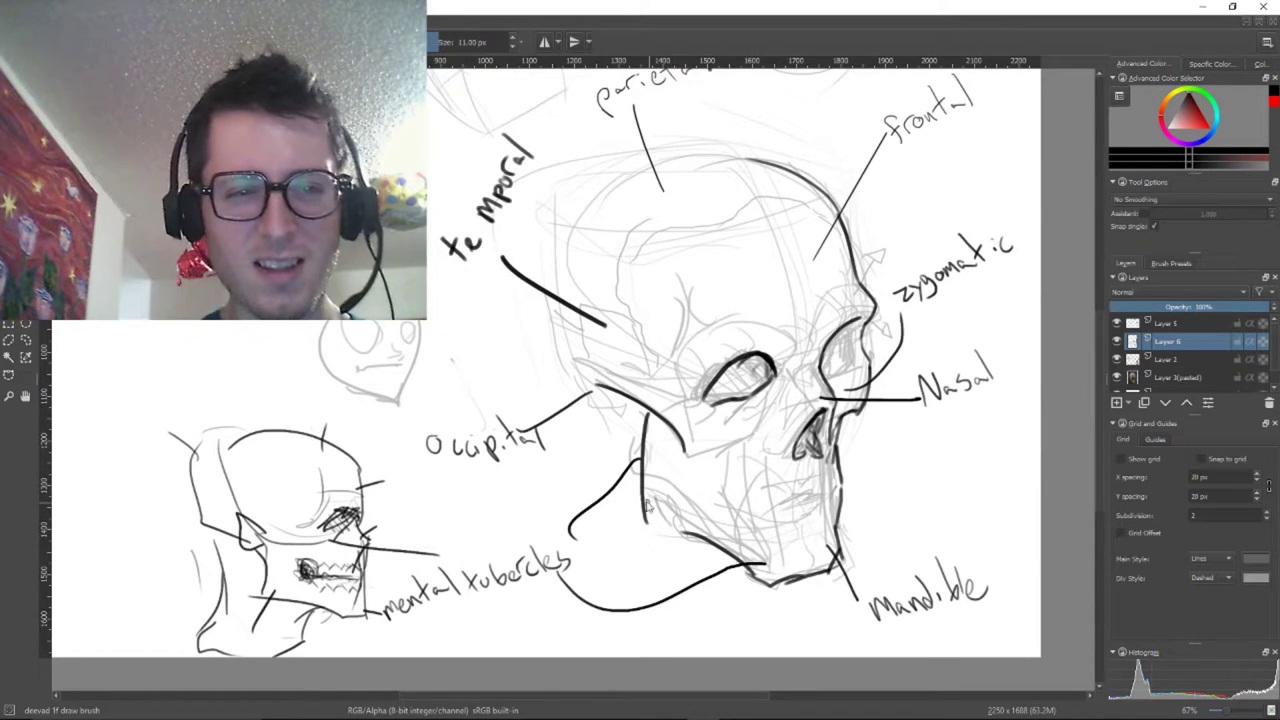
key("ctrl+z")
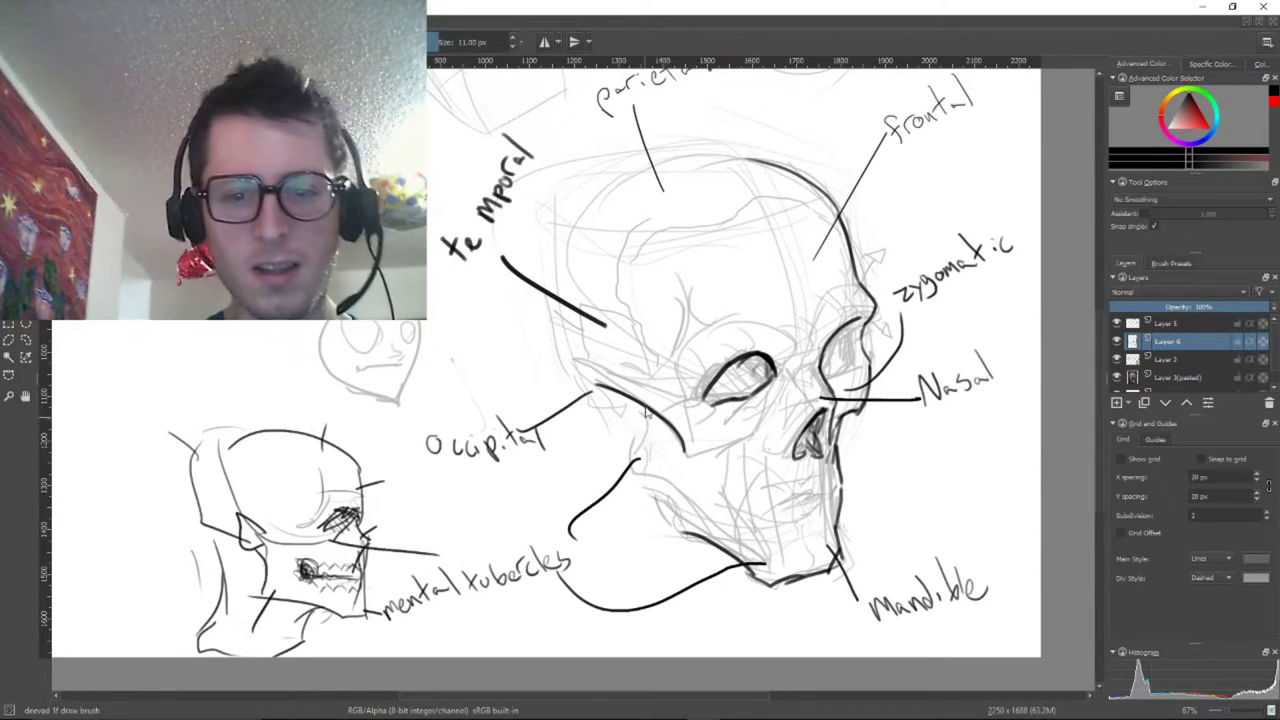
left_click_drag(647, 412, 655, 500)
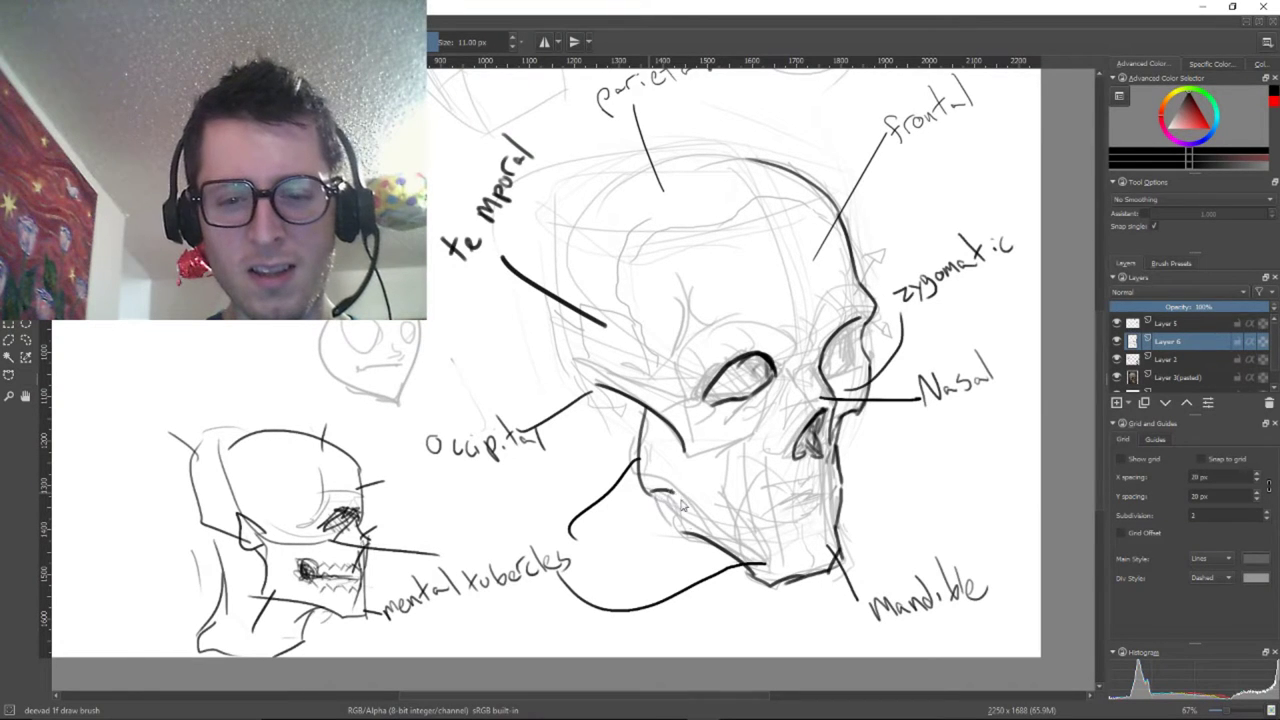
key("ctrl+z")
left_click_drag(669, 511, 695, 535)
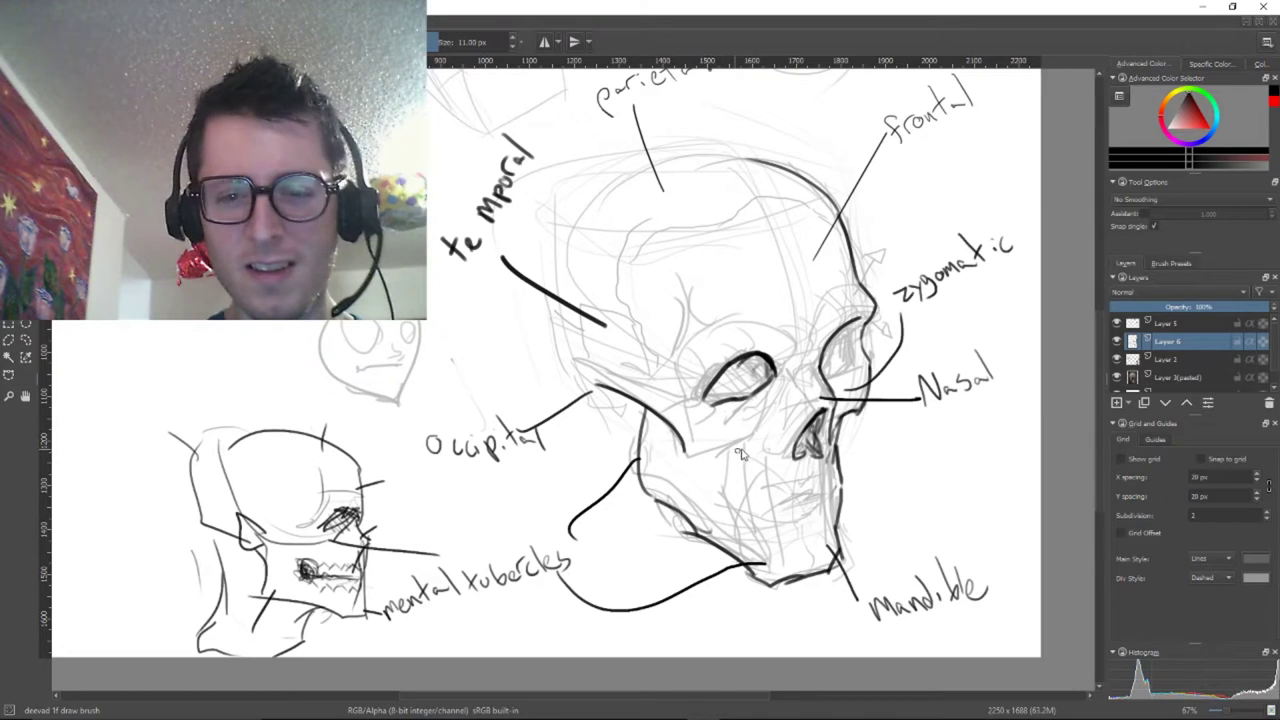
Trace the lower edge of the large skull's near cheekbone and draw the curved mouth line across to the front of the face
mouse_move(748, 442)
left_mouse_down()
mouse_move(689, 472)
mouse_move(687, 452)
mouse_move(705, 474)
mouse_move(768, 448)
left_mouse_up()
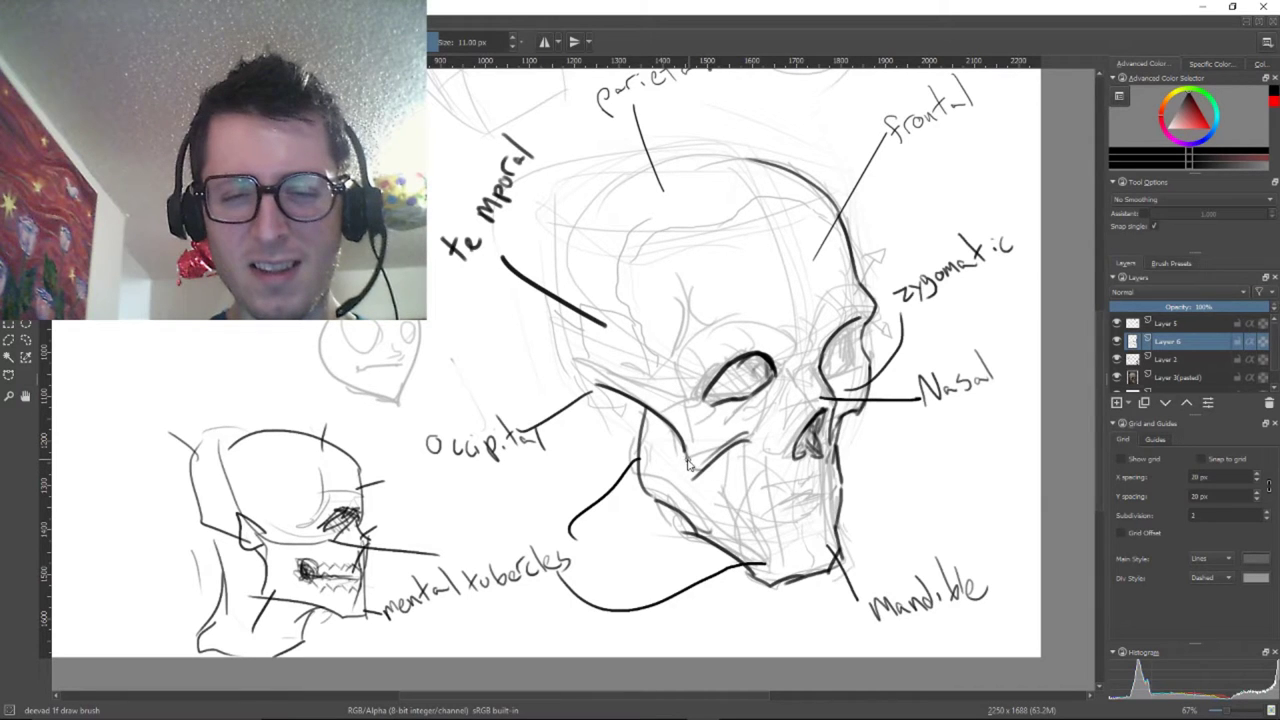
key("ctrl+z")
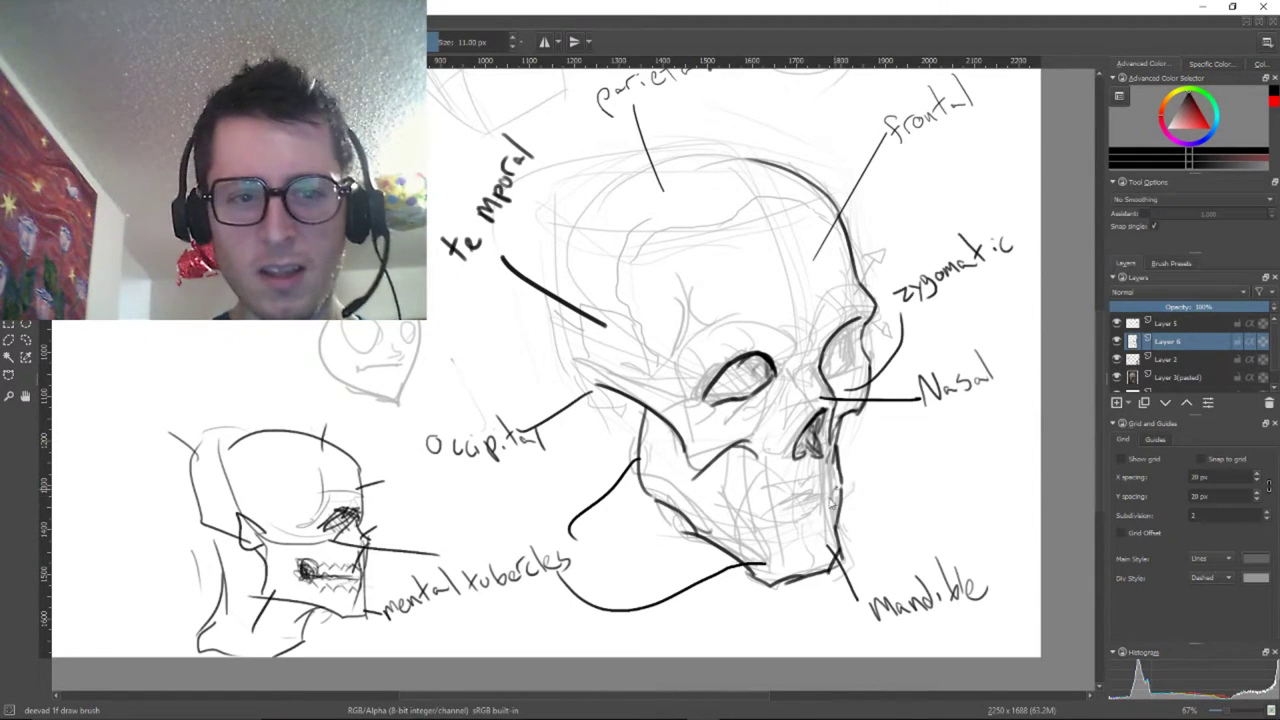
mouse_move(826, 497)
left_mouse_down()
mouse_move(743, 507)
mouse_move(714, 481)
left_mouse_up()
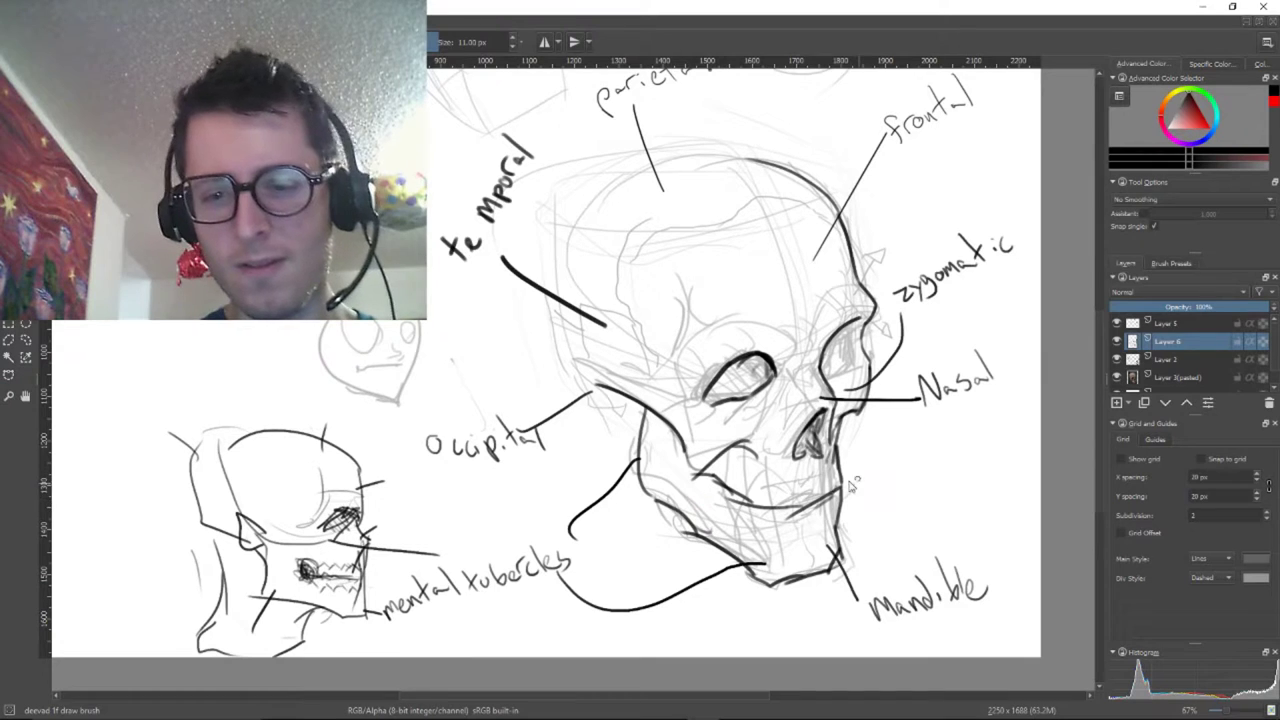
scroll(818, 543, "up", 2)
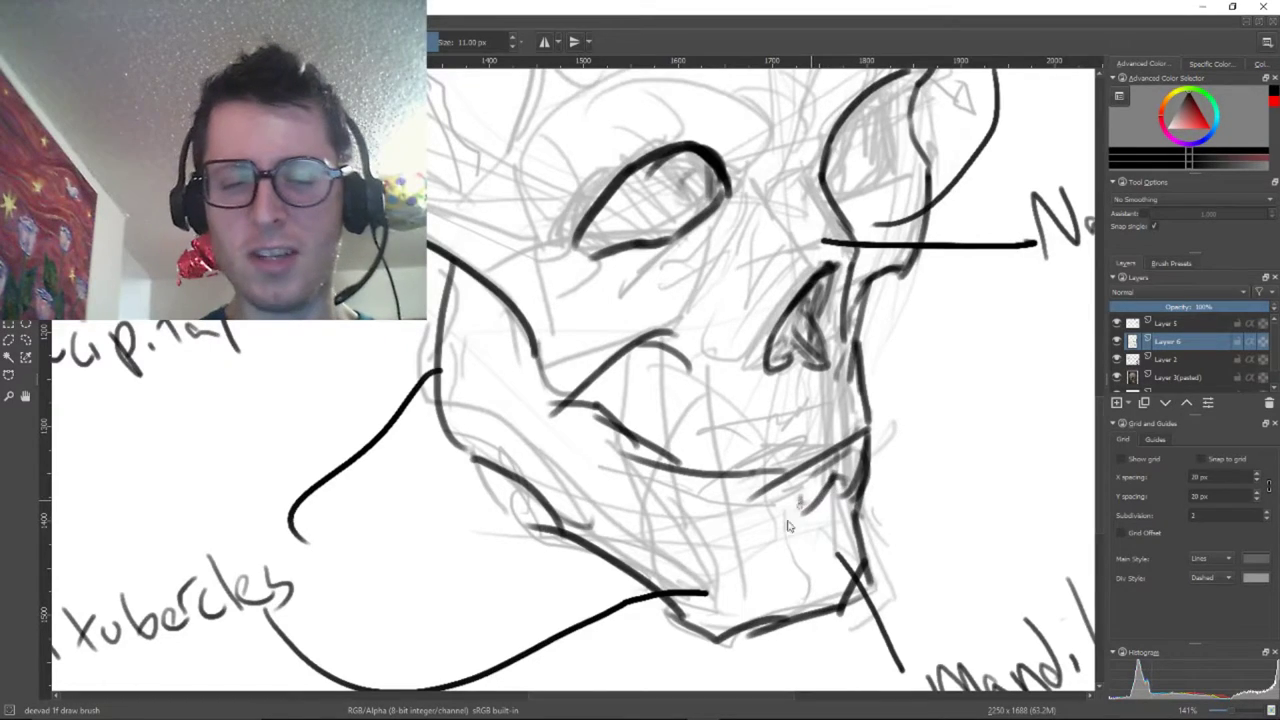
scroll(787, 526, "down", 3)
scroll(738, 553, "up", 2)
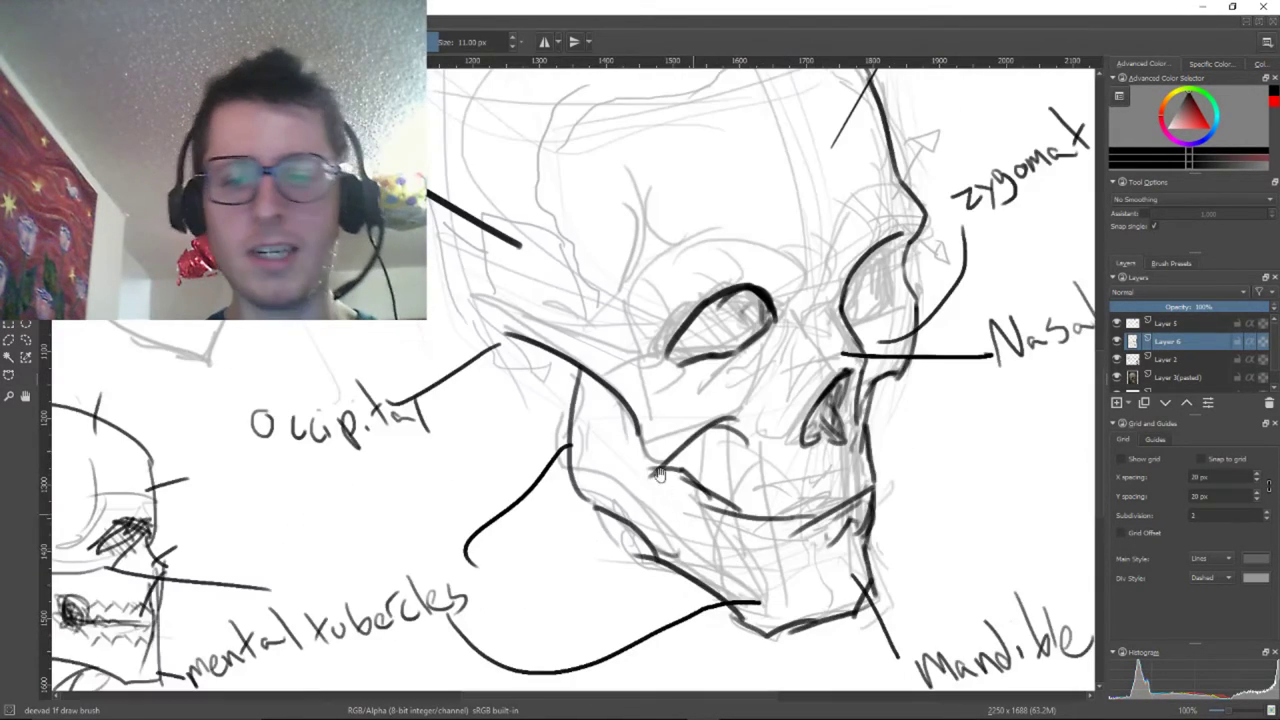
scroll(851, 503, "down", 4)
scroll(851, 503, "up", 2)
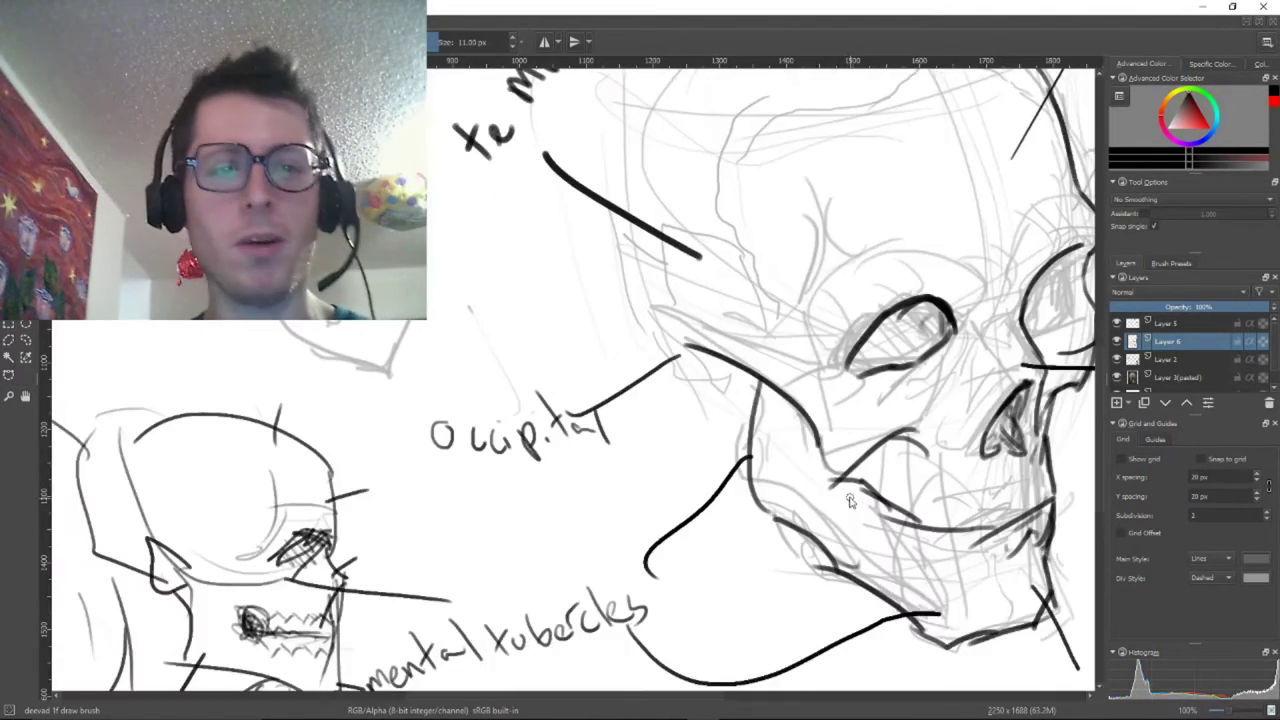
scroll(845, 493, "down", 2)
scroll(824, 368, "down", 2)
scroll(878, 398, "up", 2)
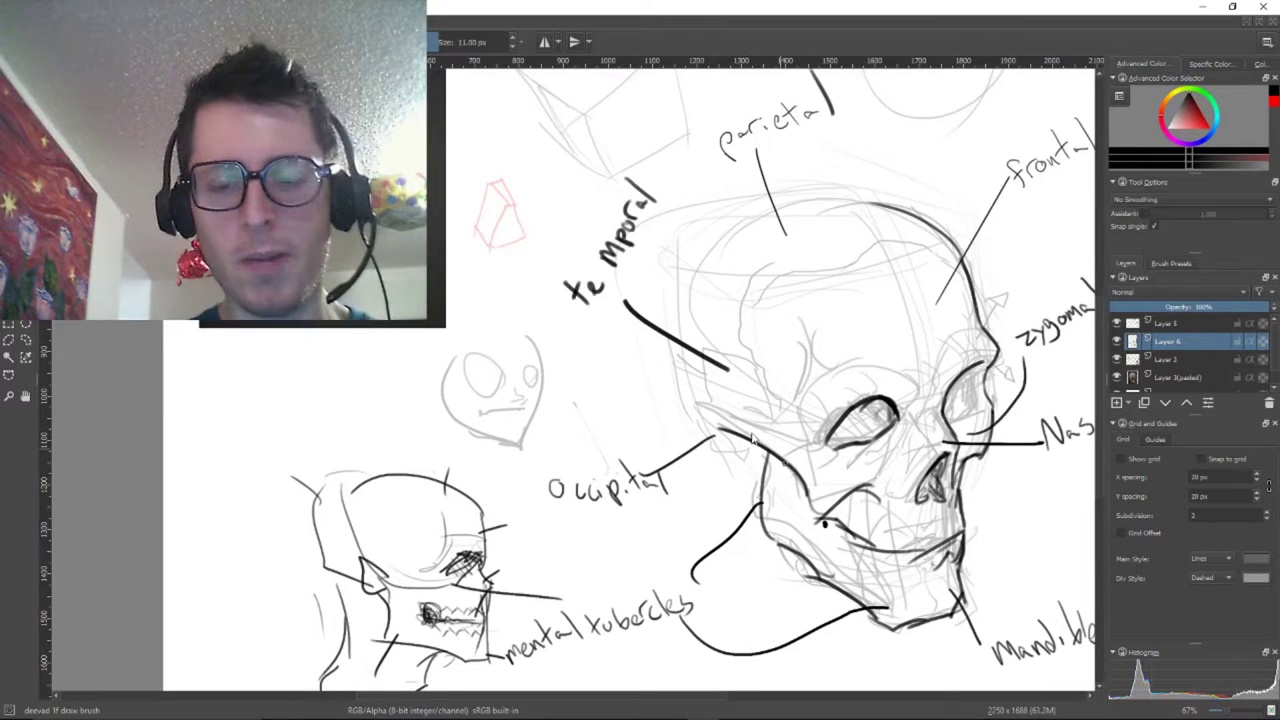
left_click_drag(635, 519, 809, 456)
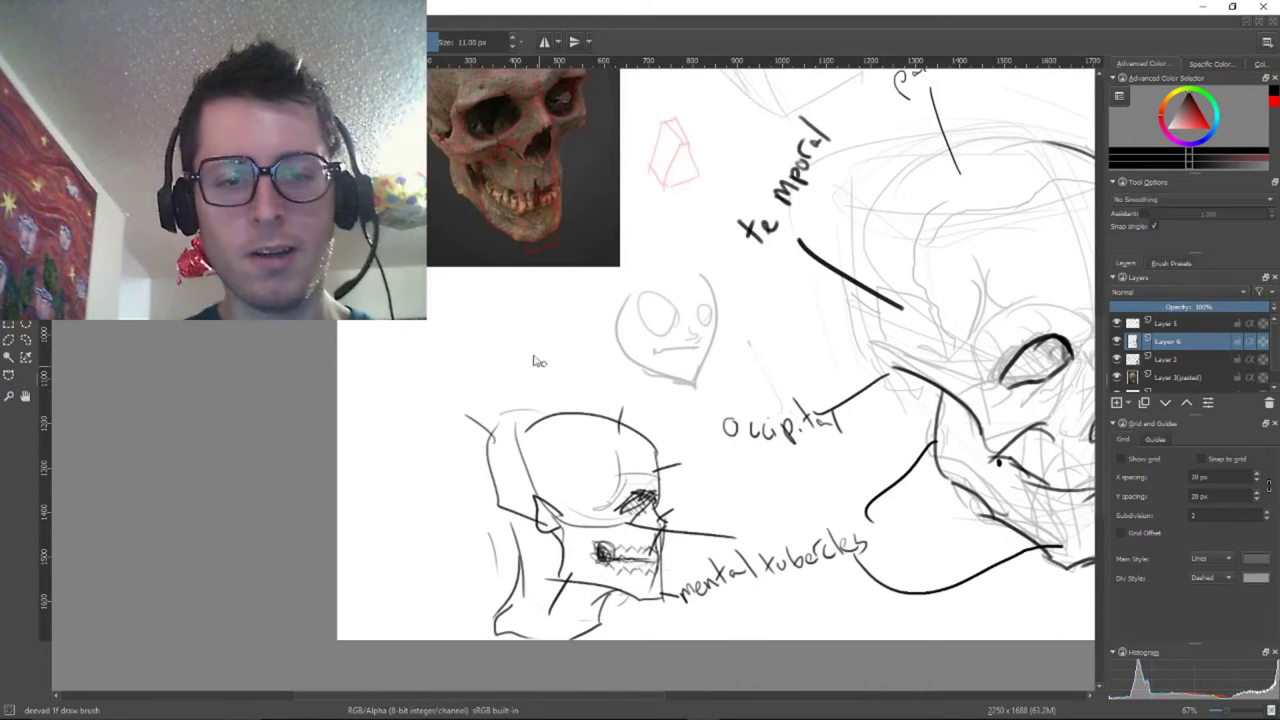
left_click_drag(554, 304, 505, 350)
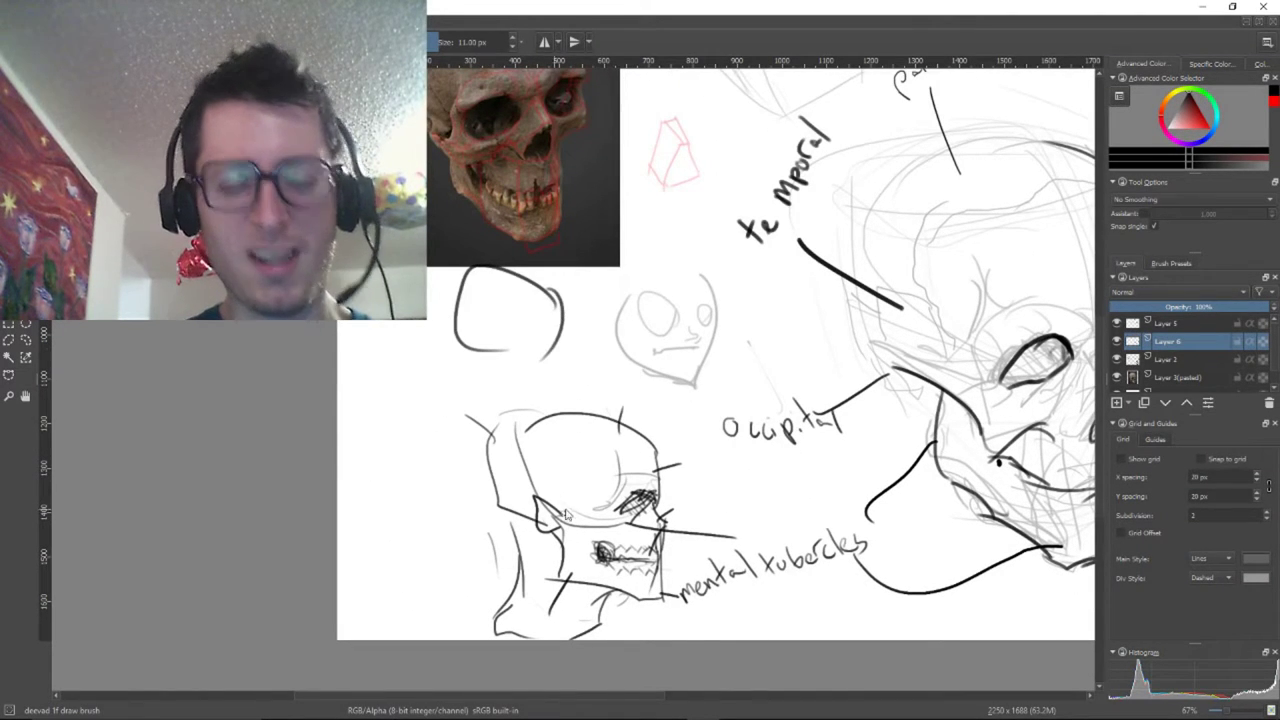
key("ctrl+z")
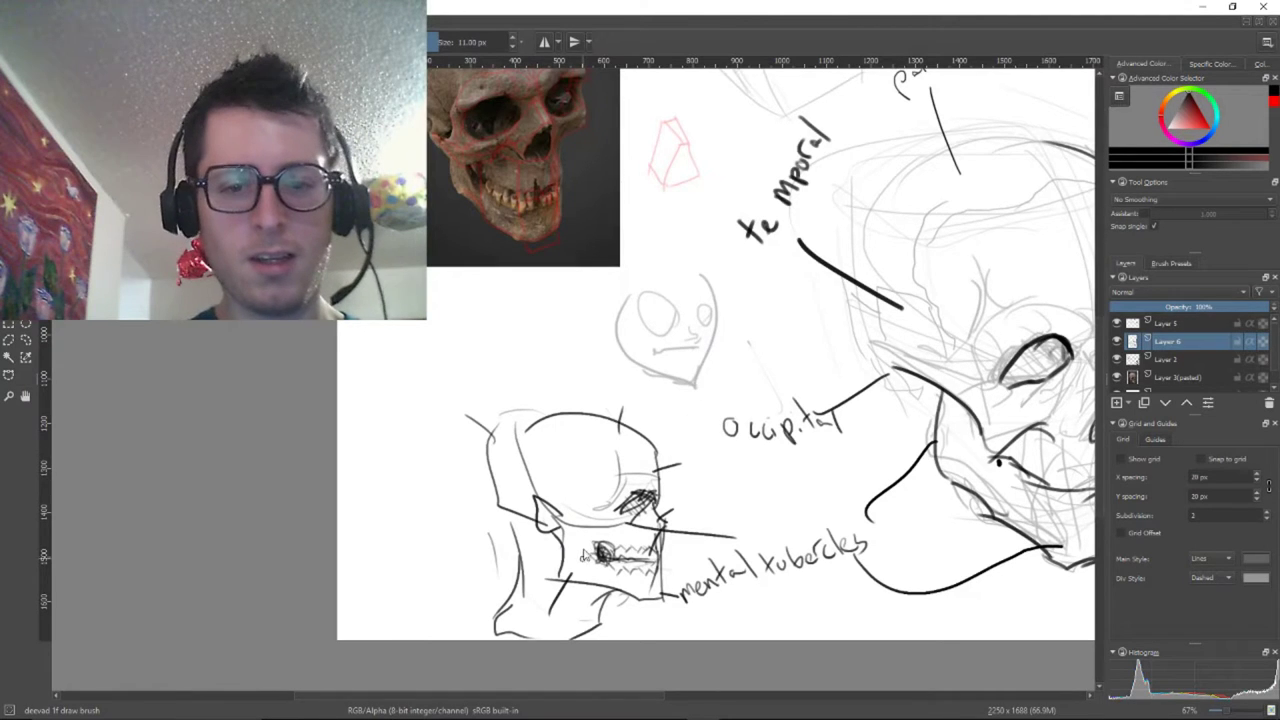
Mark the jaw joint of the small side-view head with a thick black circle and a central dot
scroll(615, 537, "up", 3)
scroll(635, 628, "down", 5)
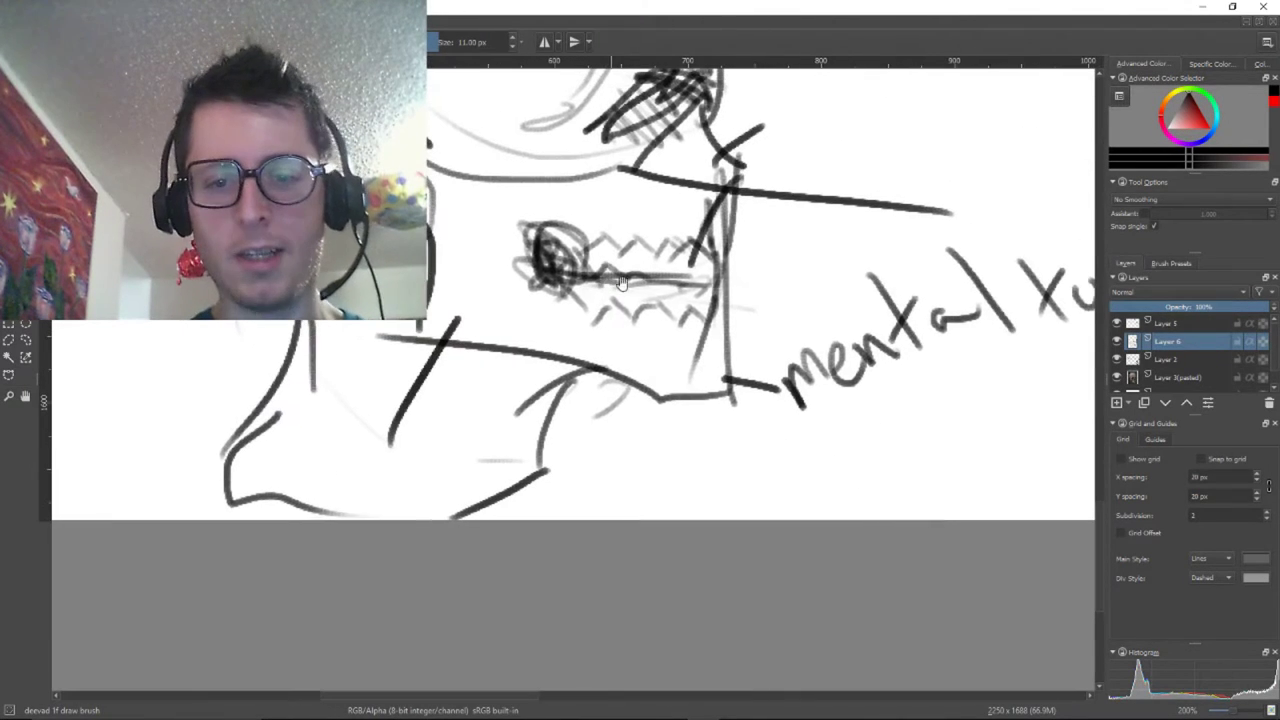
mouse_move(444, 200)
left_mouse_down()
mouse_move(450, 182)
mouse_move(475, 195)
mouse_move(465, 172)
mouse_move(462, 192)
left_mouse_up()
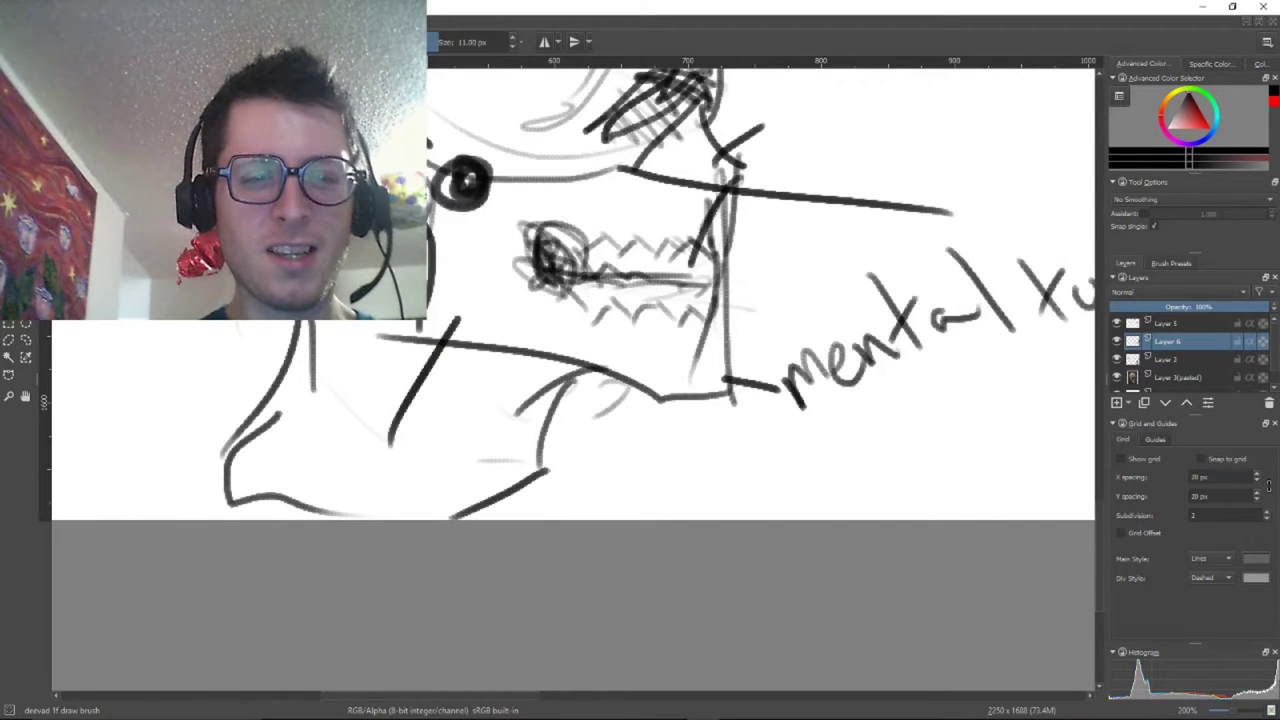
Sketch bold muscle lines on the small side-view head from the jaw joint and mouth corner down across the jaw to the throat
mouse_move(395, 320)
left_mouse_down()
mouse_move(512, 434)
mouse_move(578, 428)
mouse_move(564, 444)
mouse_move(584, 368)
mouse_move(568, 332)
mouse_move(612, 368)
mouse_move(516, 268)
mouse_move(517, 285)
mouse_move(495, 236)
left_mouse_up()
mouse_move(495, 236)
left_mouse_down()
mouse_move(516, 264)
mouse_move(522, 232)
left_mouse_up()
left_click_drag(578, 300, 567, 400)
mouse_move(695, 306)
left_mouse_down()
mouse_move(662, 368)
mouse_move(642, 361)
mouse_move(607, 380)
mouse_move(601, 353)
mouse_move(561, 356)
mouse_move(498, 390)
left_mouse_up()
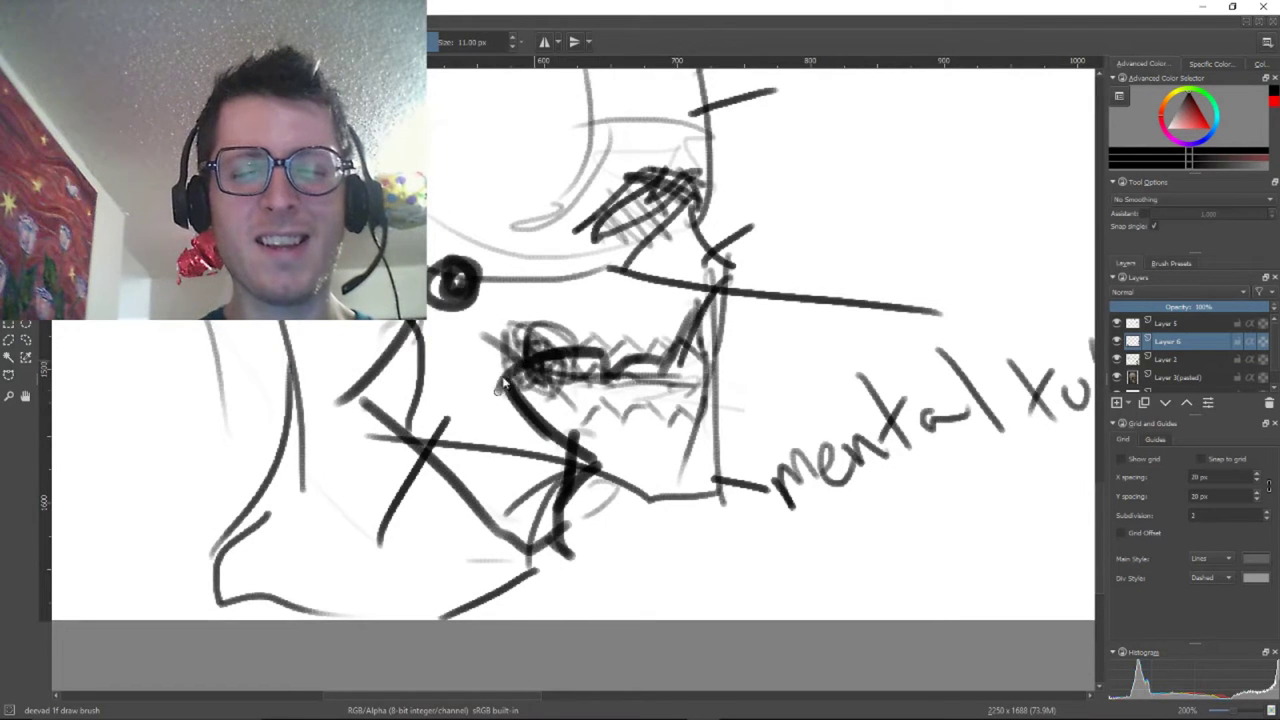
left_click_drag(533, 437, 524, 508)
left_click_drag(470, 371, 506, 493)
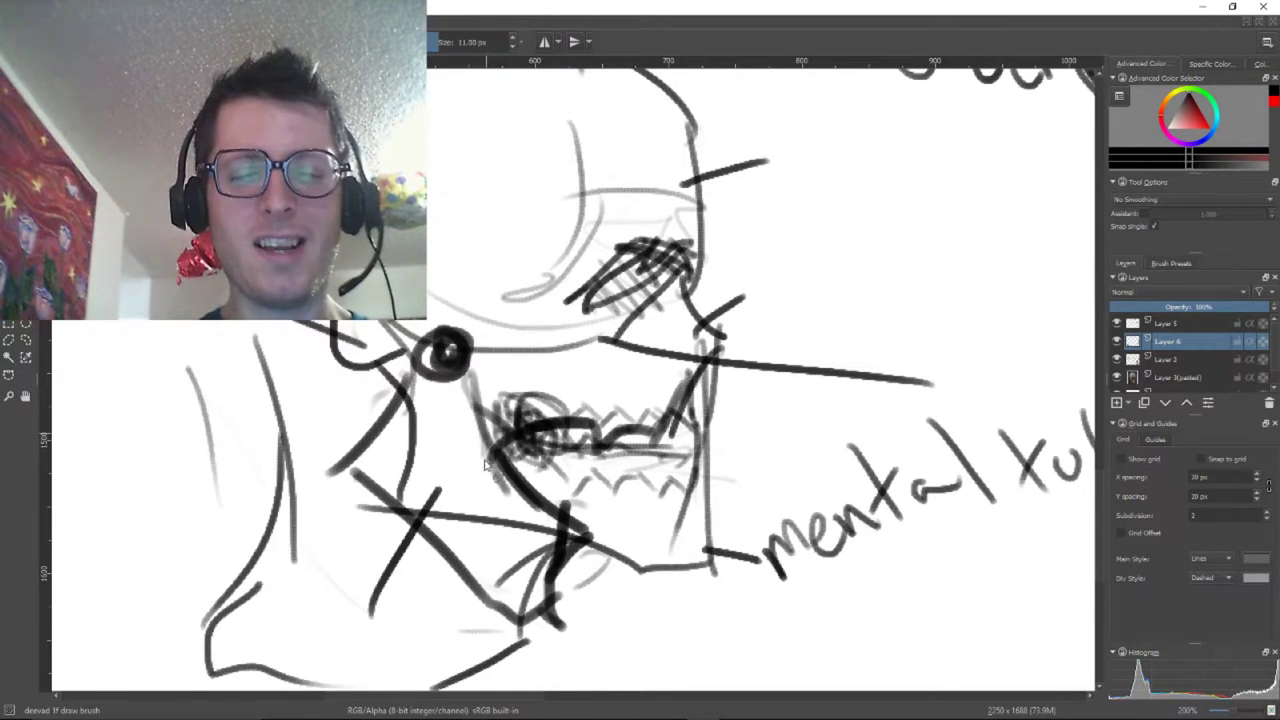
Add strokes under the small head's chin, a diagonal from the cheekbone through the mouth corner, and thicker strokes along the mouth line
mouse_move(434, 382)
left_mouse_down()
mouse_move(505, 518)
mouse_move(671, 464)
left_mouse_up()
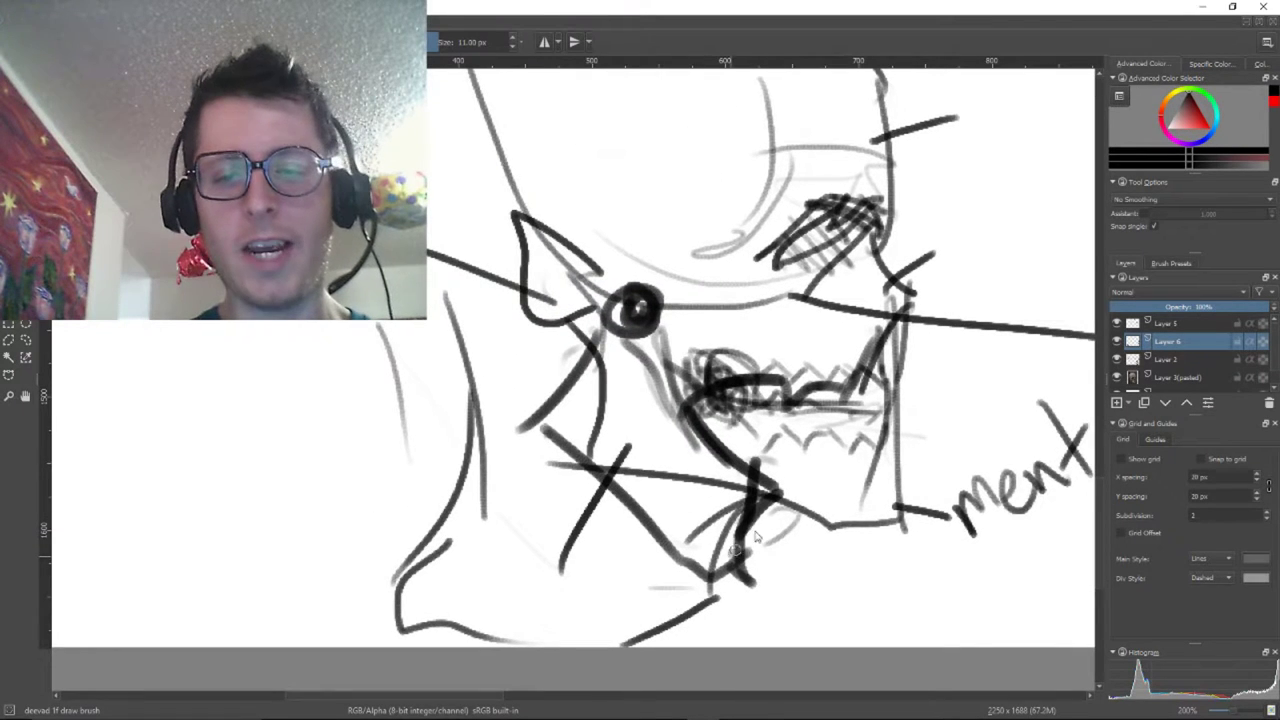
left_click_drag(735, 549, 786, 508)
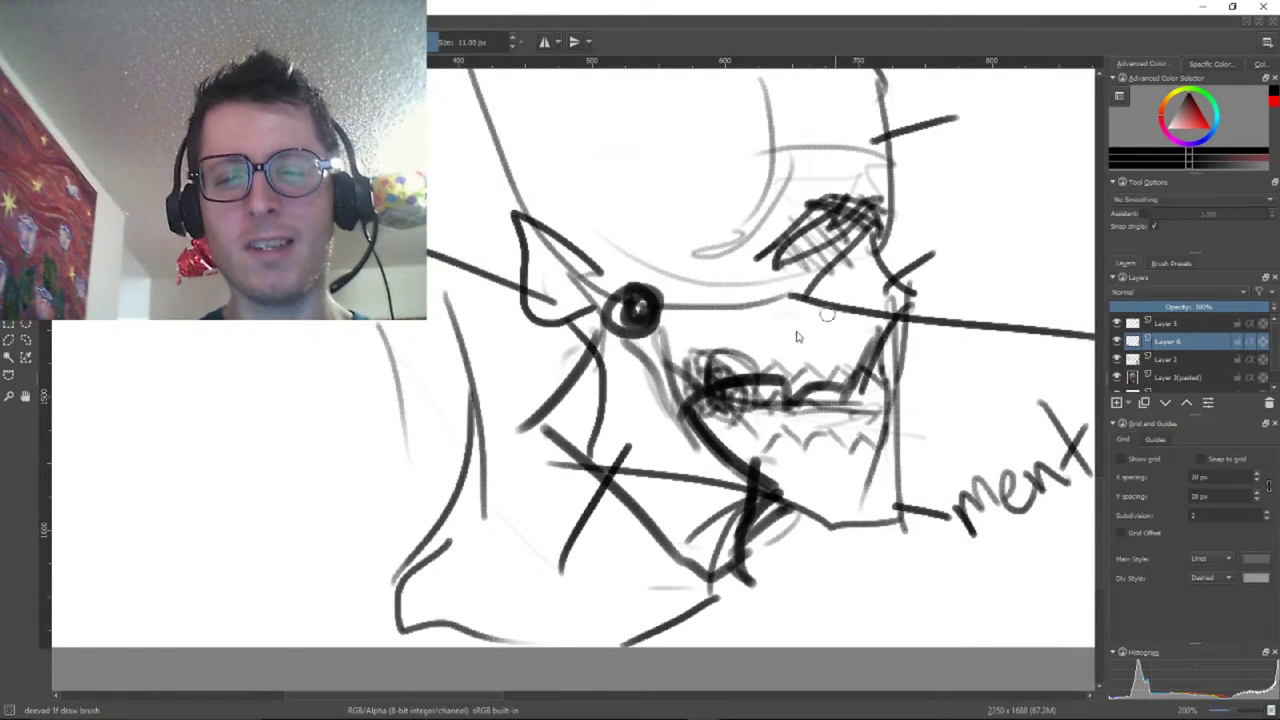
left_click_drag(800, 318, 648, 450)
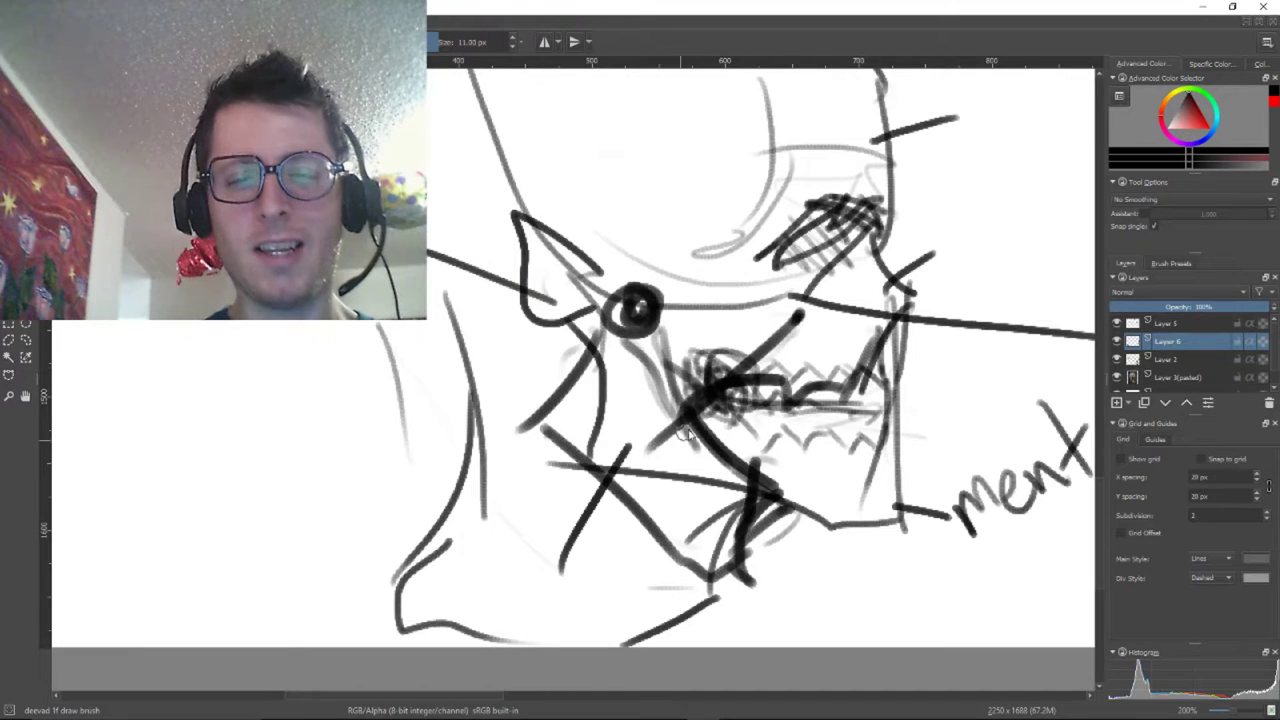
left_click_drag(720, 415, 700, 429)
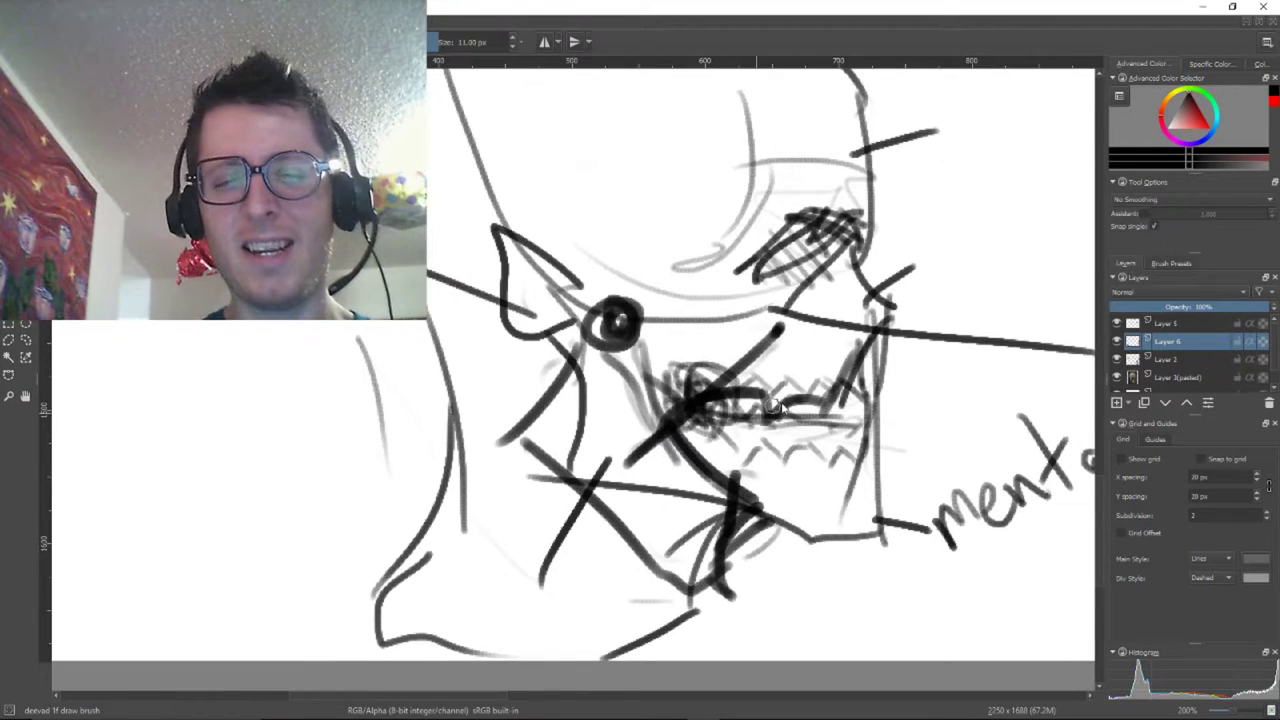
left_click_drag(780, 396, 672, 431)
left_click_drag(816, 347, 736, 403)
left_click_drag(565, 566, 617, 485)
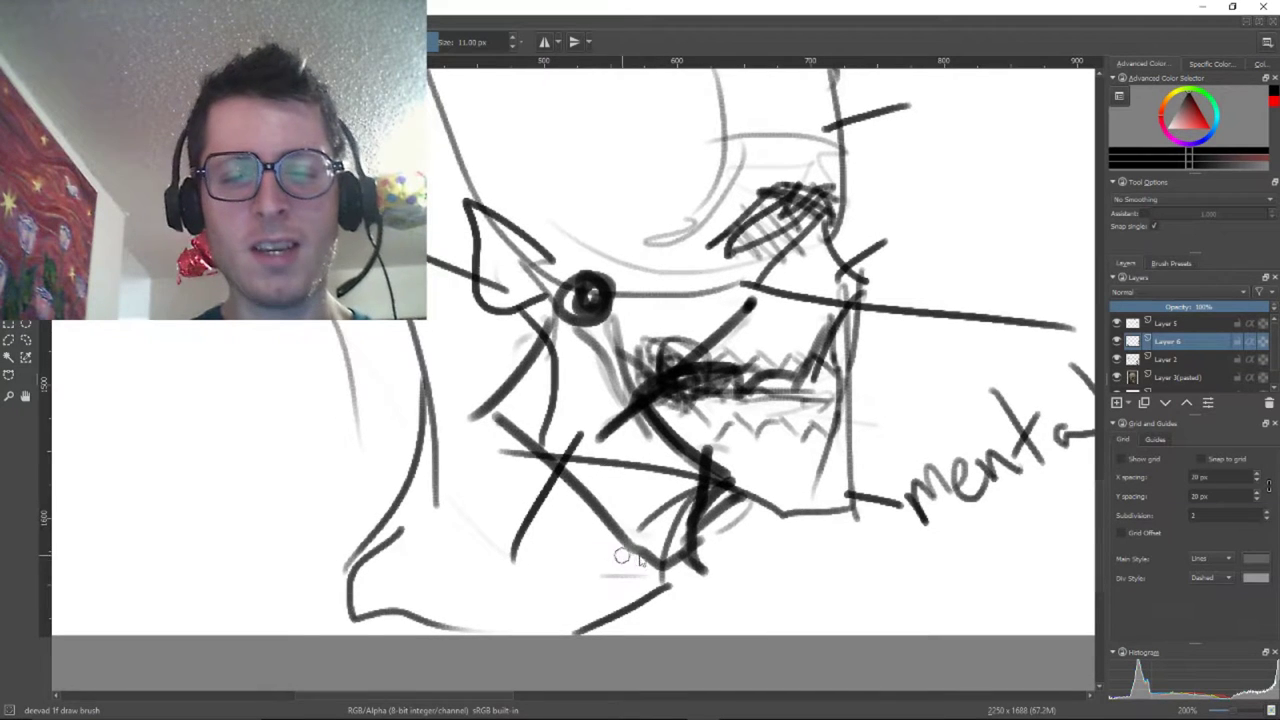
Add bold muscle strokes across the small head's throat, neck and under-jaw, plus lip strokes at the front of its mouth
mouse_move(658, 564)
left_mouse_down()
mouse_move(600, 546)
mouse_move(634, 581)
mouse_move(595, 609)
left_mouse_up()
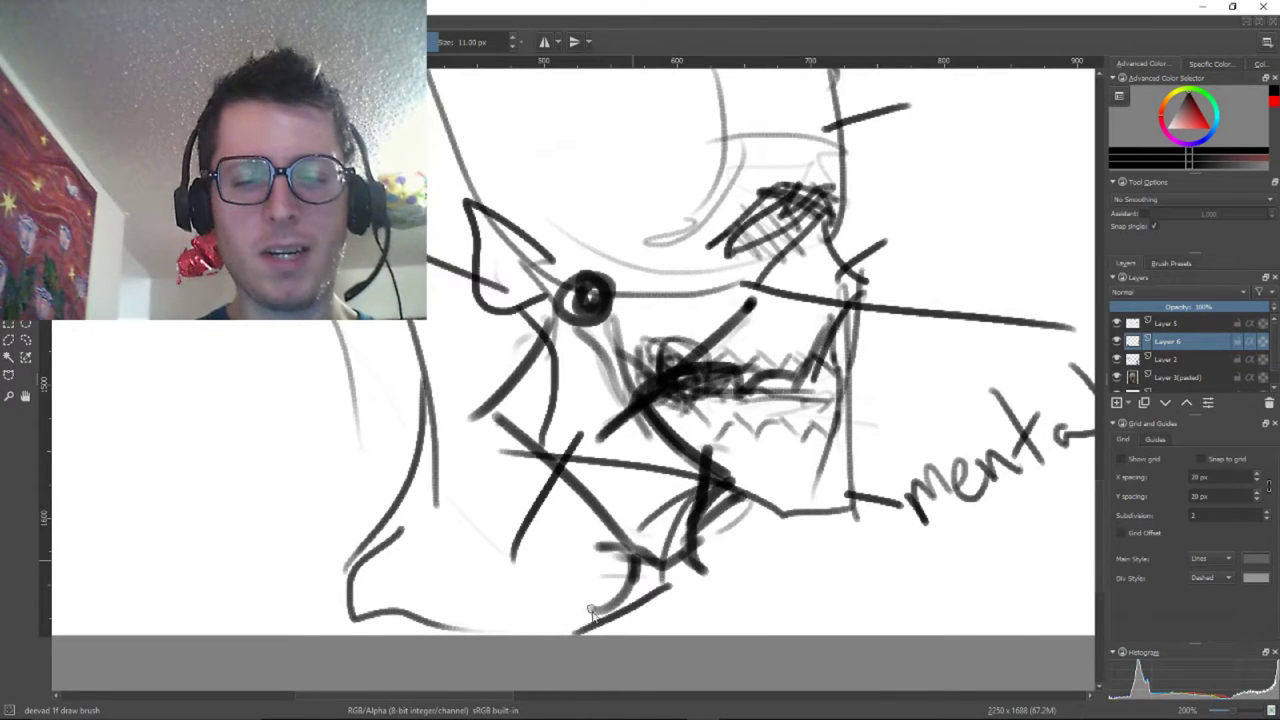
left_click_drag(629, 549, 503, 490)
left_click_drag(594, 508, 522, 432)
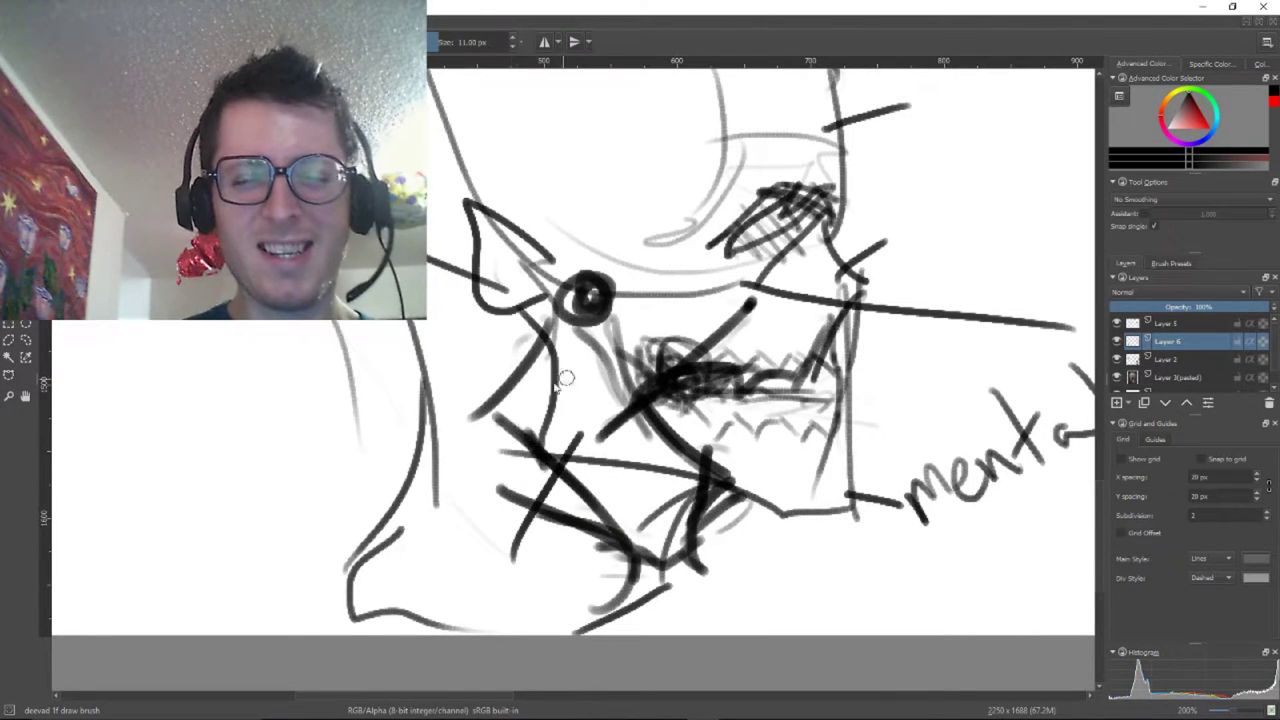
left_click_drag(543, 328, 510, 416)
mouse_move(732, 505)
left_mouse_down()
mouse_move(686, 566)
mouse_move(648, 576)
mouse_move(718, 530)
mouse_move(744, 488)
mouse_move(712, 450)
left_mouse_up()
mouse_move(783, 304)
left_mouse_down()
mouse_move(668, 446)
mouse_move(629, 269)
mouse_move(812, 422)
mouse_move(648, 118)
mouse_move(805, 284)
mouse_move(671, 404)
mouse_move(468, 326)
mouse_move(429, 360)
mouse_move(625, 335)
left_mouse_up()
mouse_move(614, 290)
left_mouse_down()
mouse_move(693, 365)
mouse_move(540, 432)
mouse_move(548, 420)
mouse_move(528, 452)
mouse_move(466, 430)
left_mouse_up()
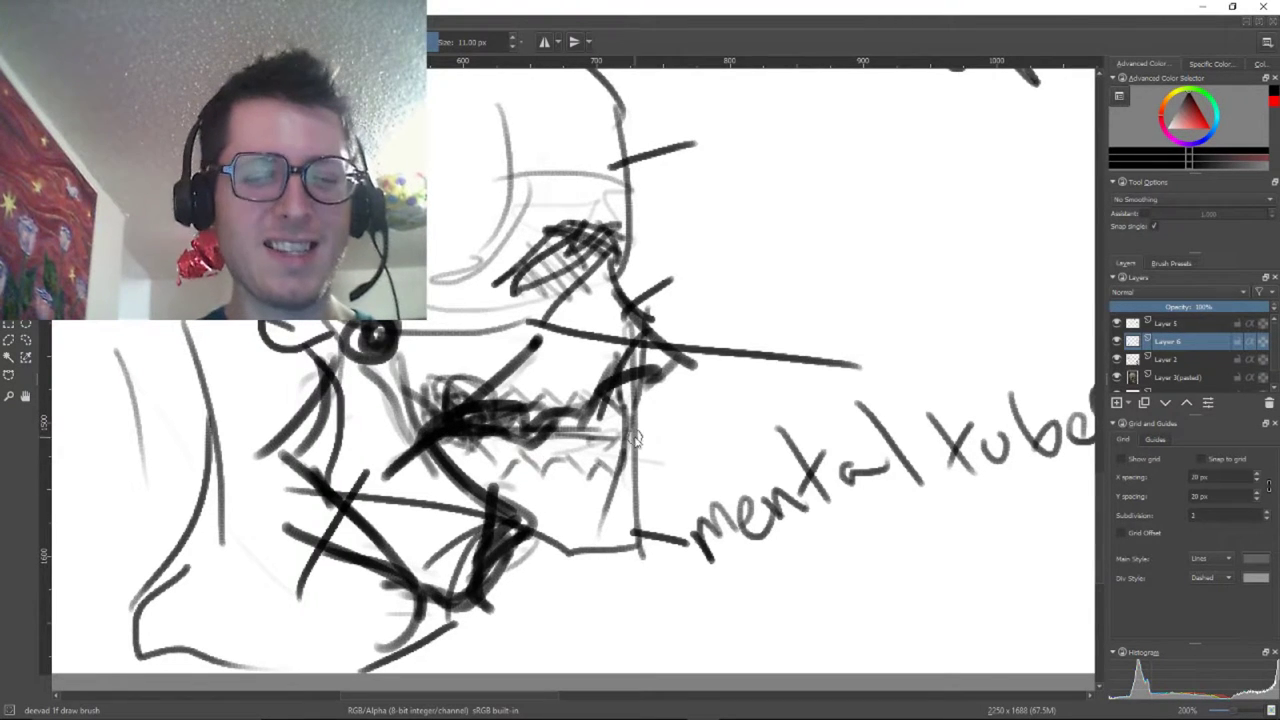
Trace the large skull's temple line behind the near eye socket and the upper edge of its cheekbone arch
scroll(596, 389, "down", 4)
scroll(792, 399, "up", 2)
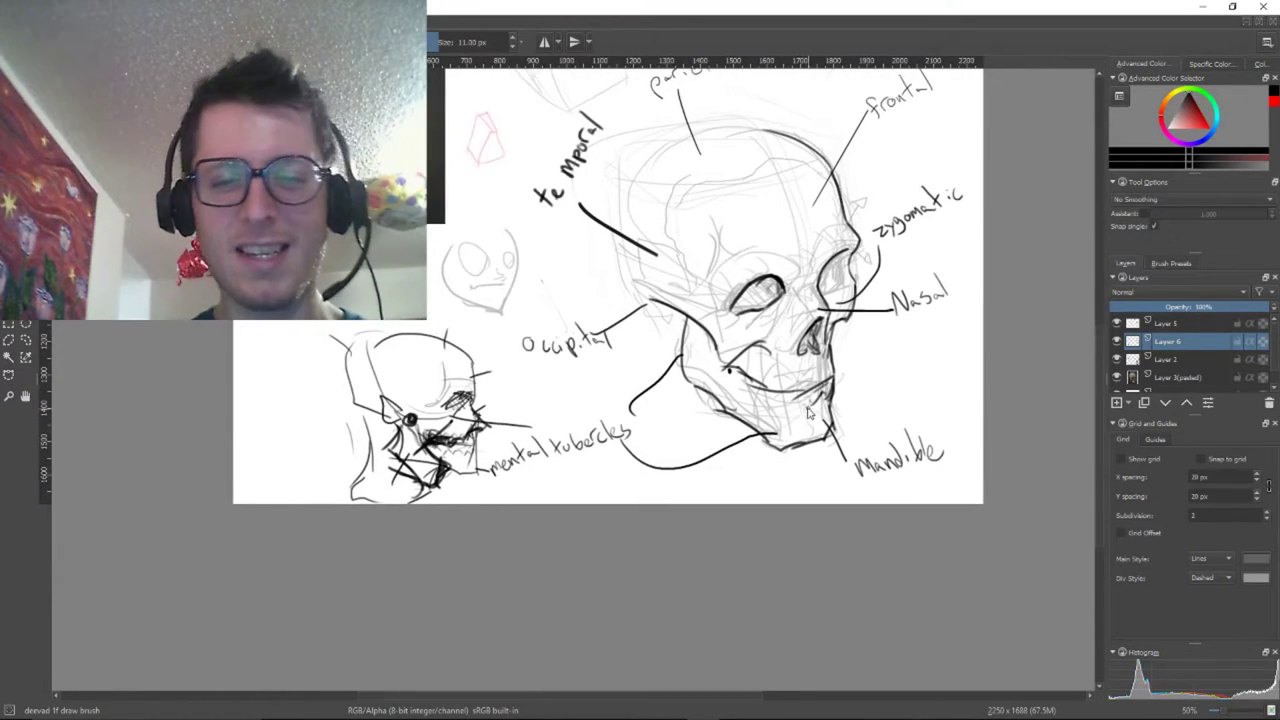
scroll(908, 390, "up", 2)
scroll(908, 390, "down", 4)
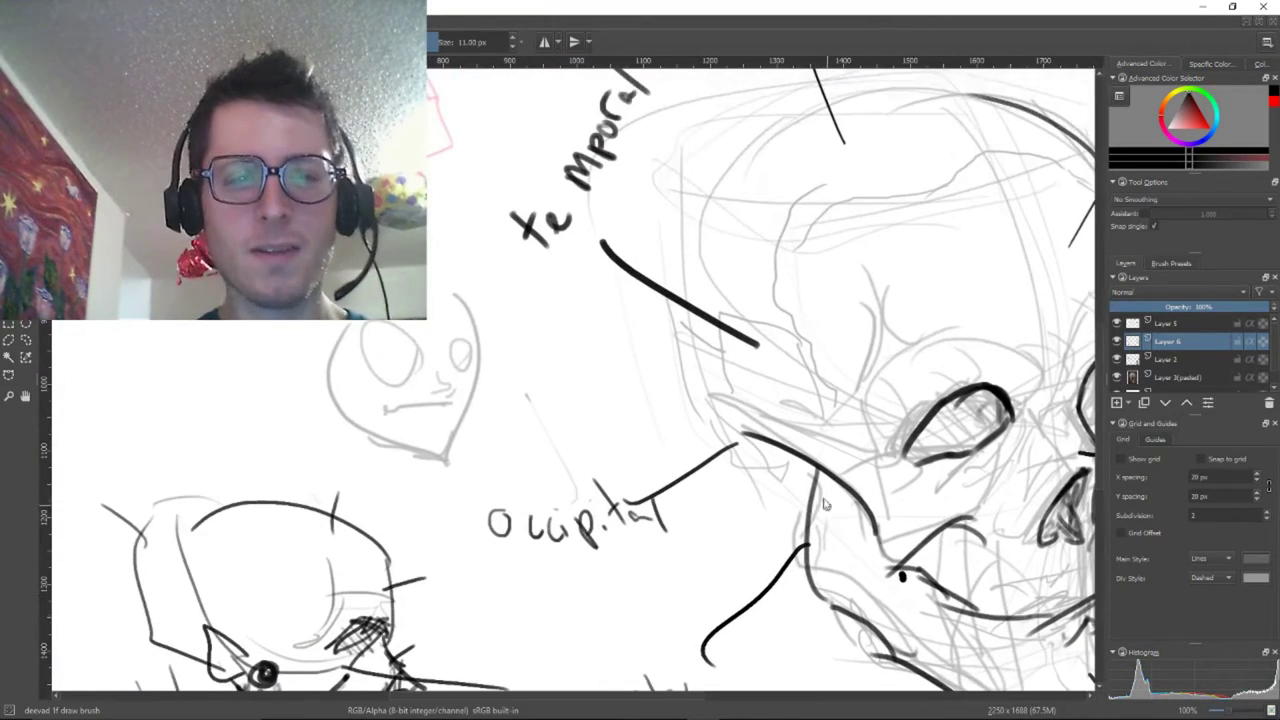
scroll(575, 297, "up", 2)
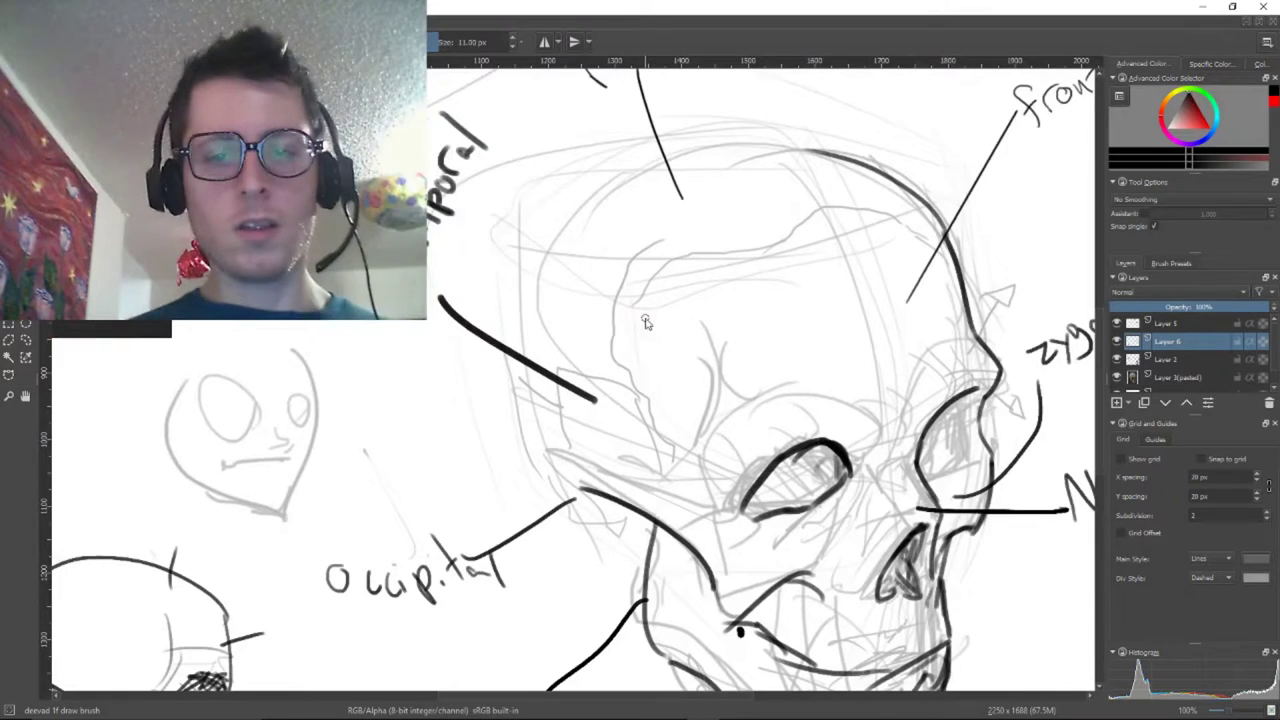
mouse_move(560, 383)
left_mouse_down()
mouse_move(805, 454)
mouse_move(782, 432)
left_mouse_up()
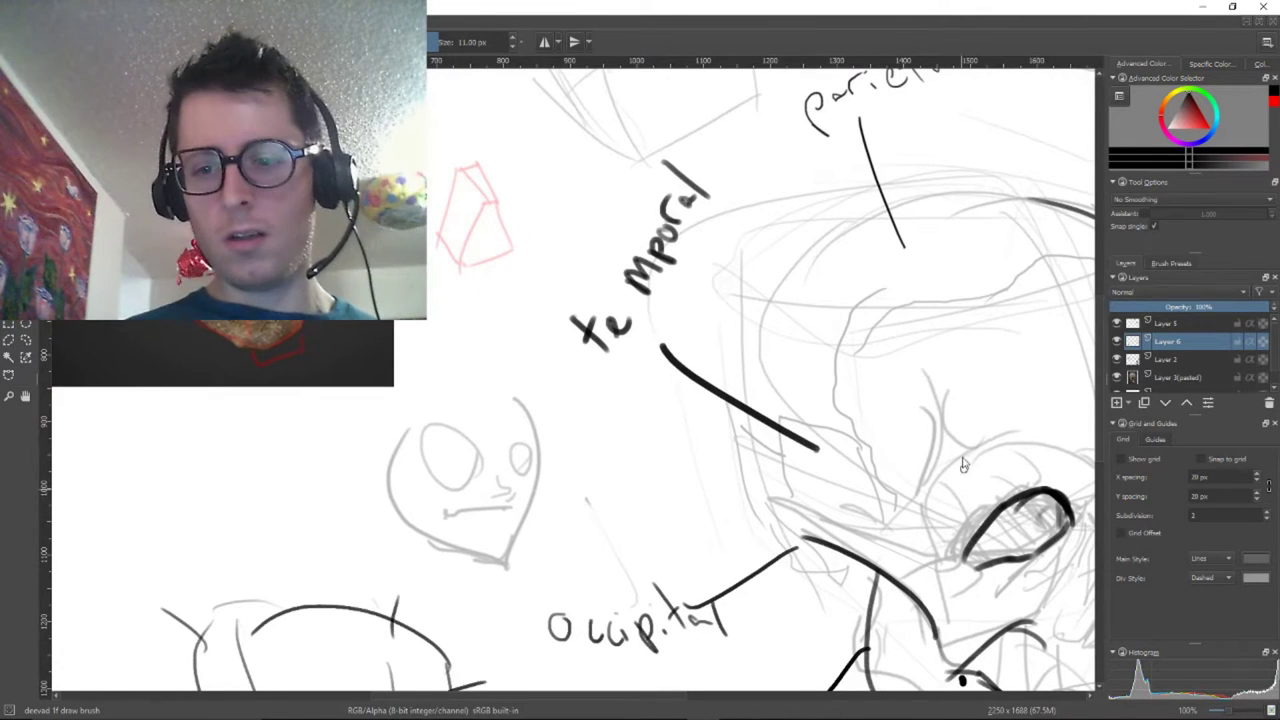
mouse_move(960, 446)
left_mouse_down()
mouse_move(931, 524)
mouse_move(931, 495)
mouse_move(932, 549)
left_mouse_up()
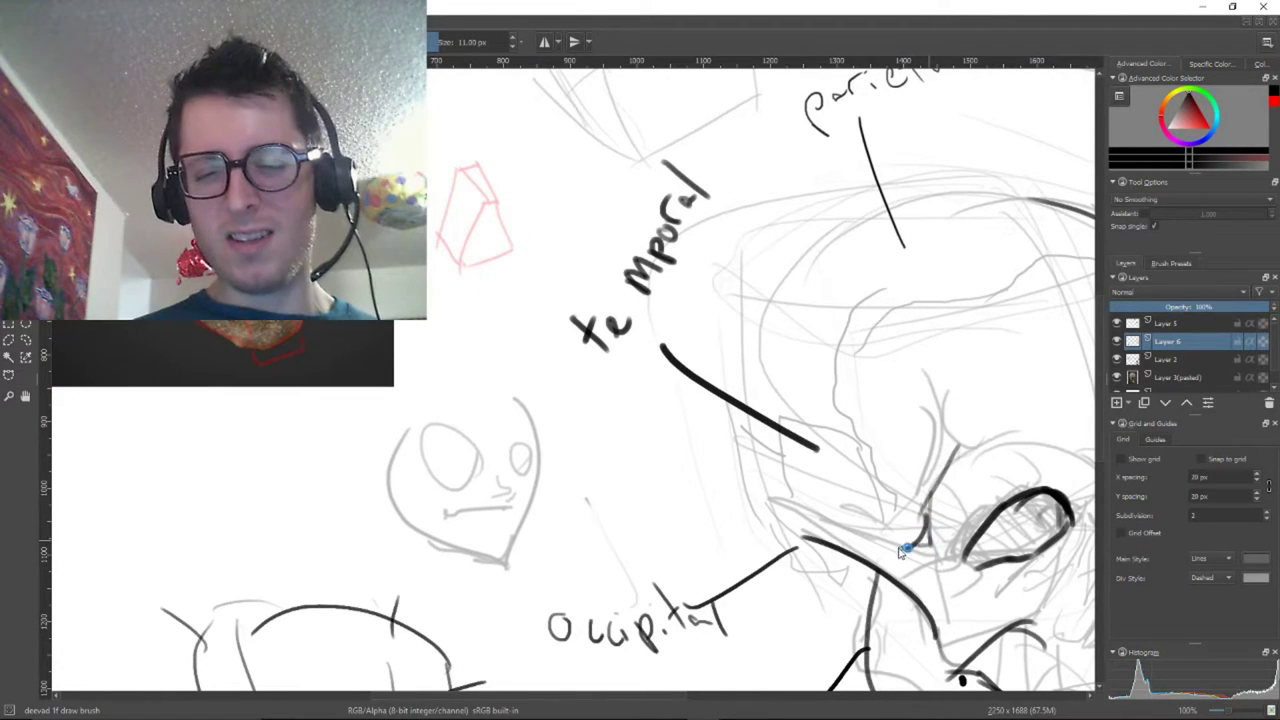
left_click_drag(884, 545, 749, 500)
Add a new paint layer and place it directly below Layer 6
left_click_drag(458, 255, 678, 372)
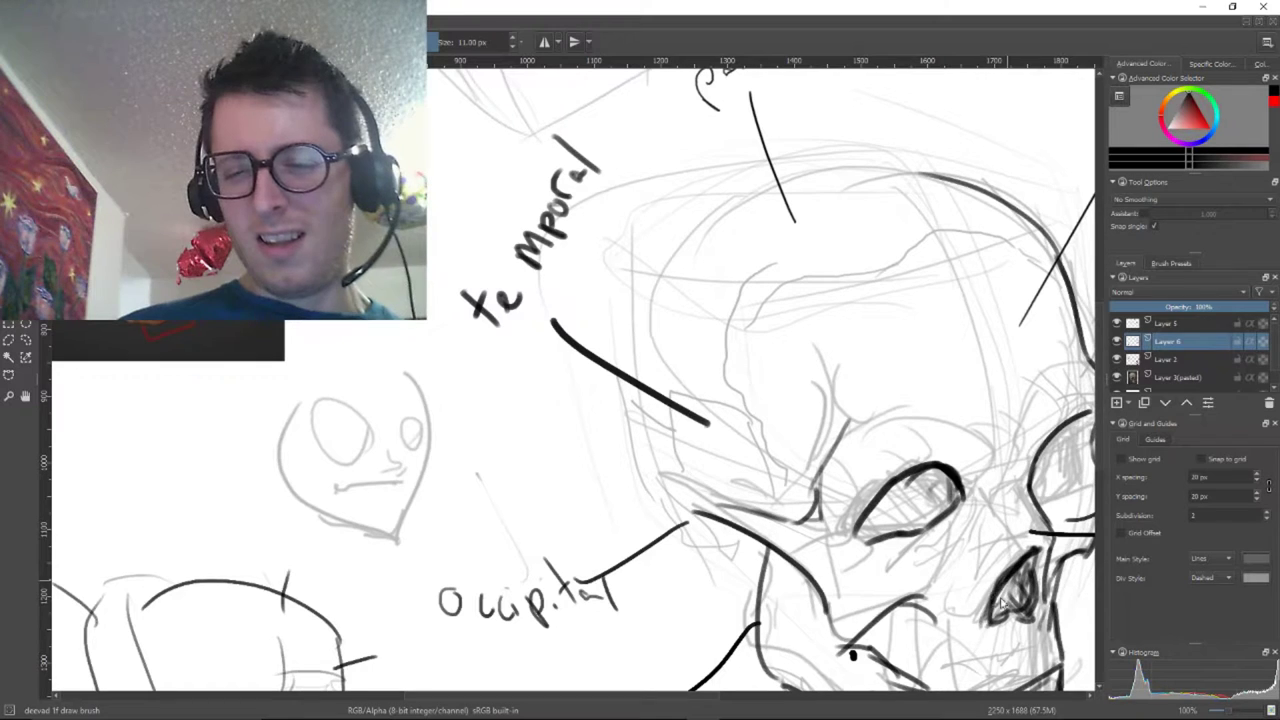
scroll(845, 490, "down", 3)
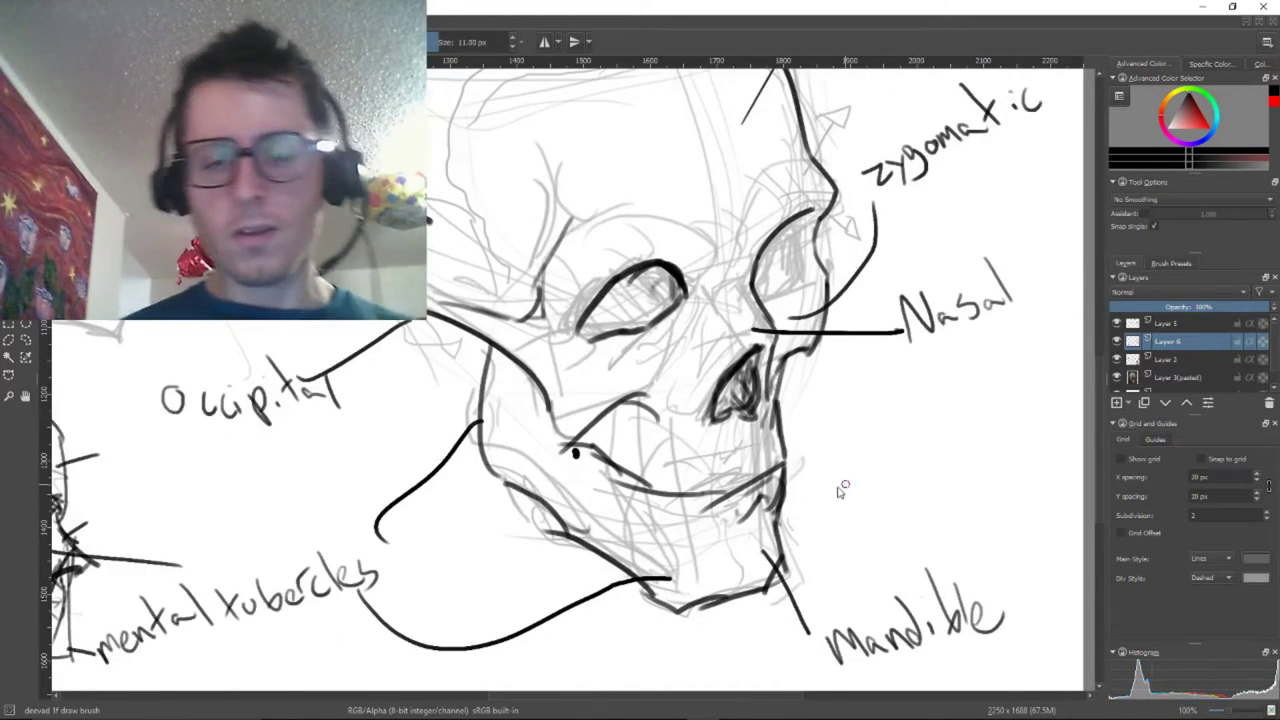
key("Insert")
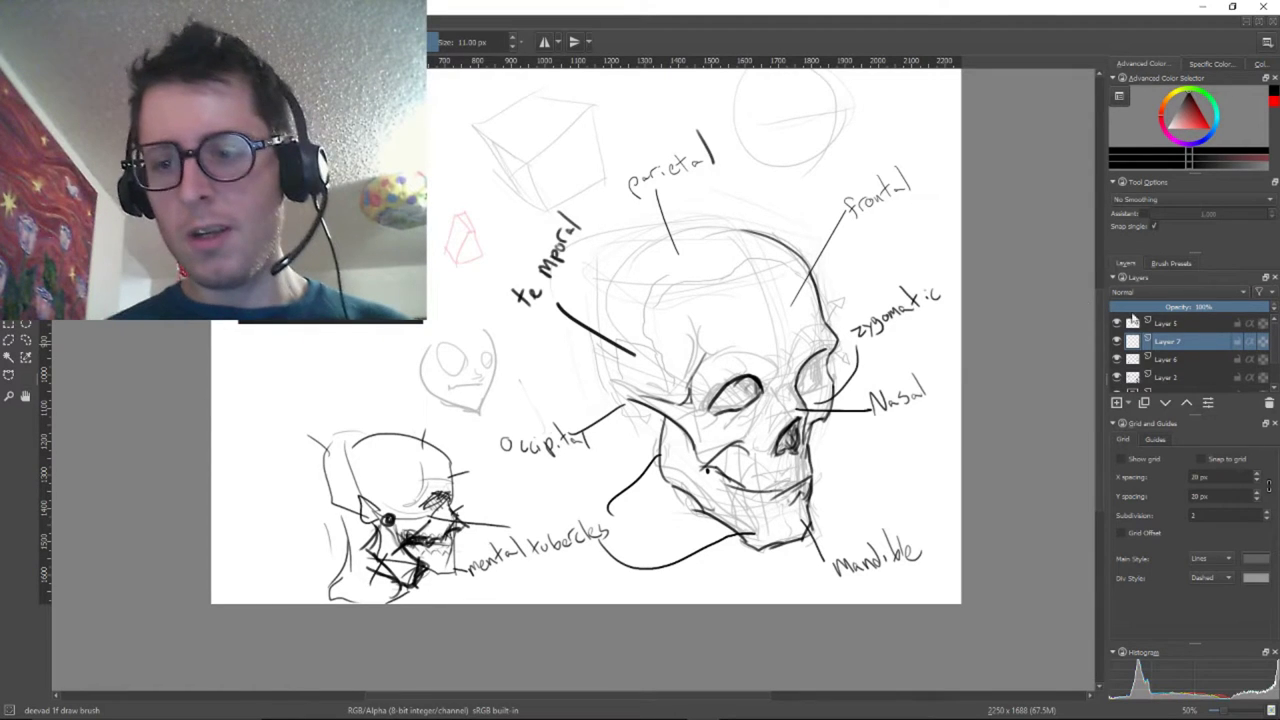
key("4")
key("5")
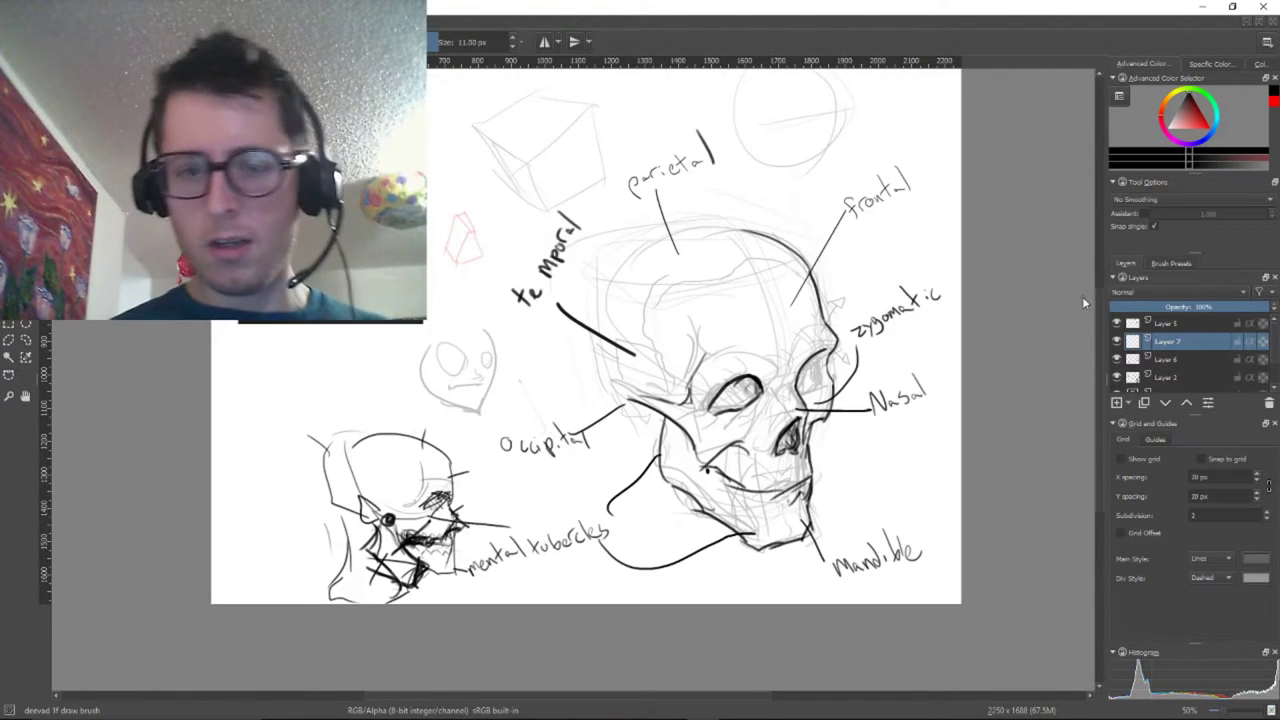
left_click(1187, 403)
left_click(1165, 403)
left_click(1165, 403)
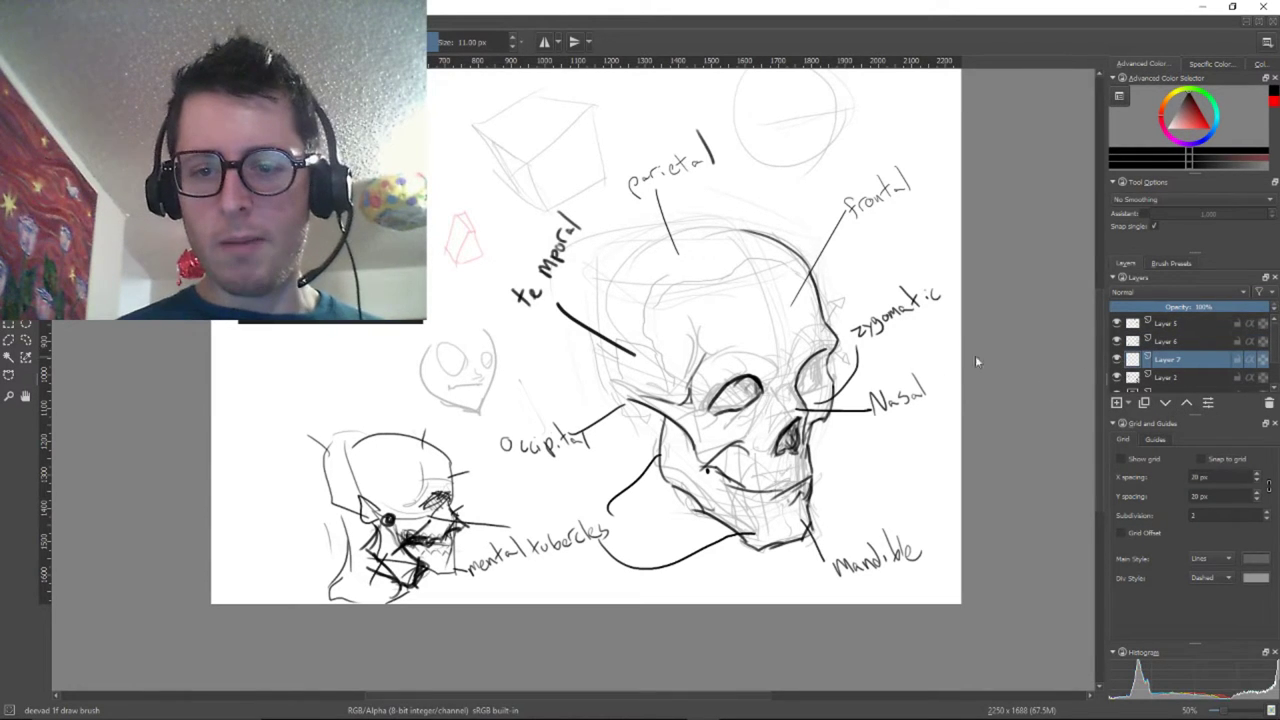
Start shading the large skull's far eye socket with strokes along its upper outer corner
left_click_drag(648, 349, 580, 302)
scroll(580, 302, "up", 1)
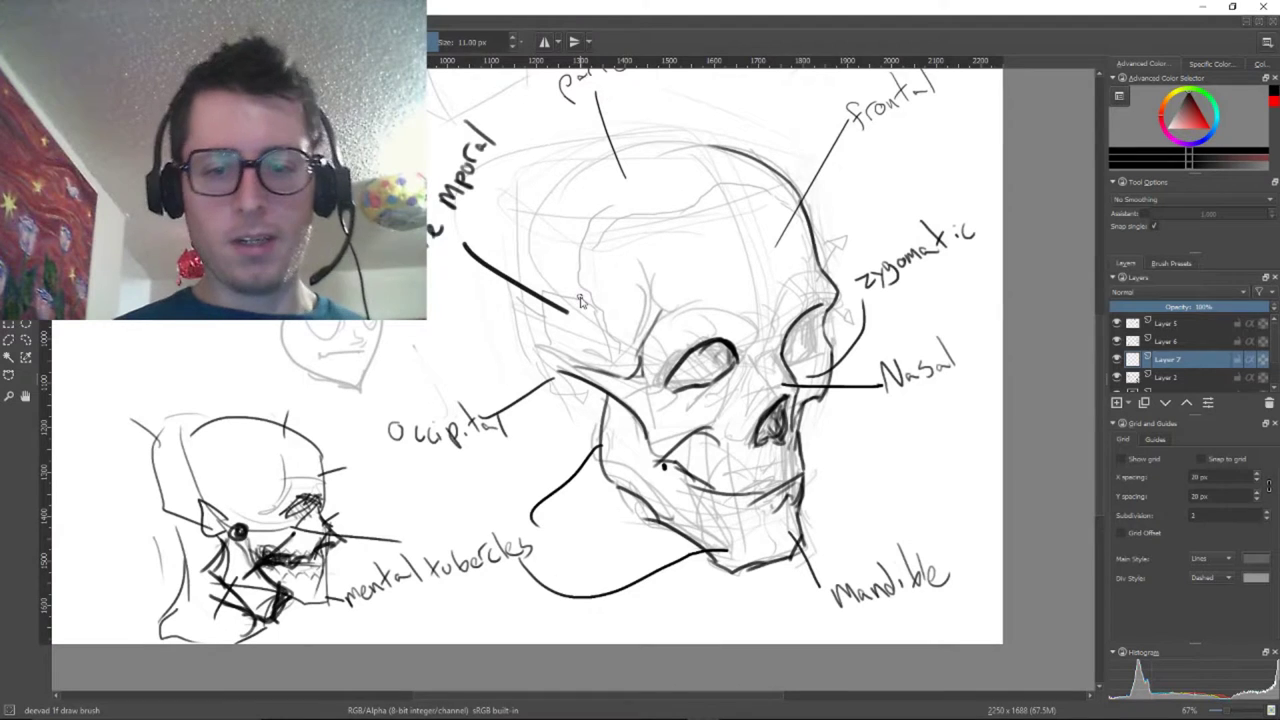
scroll(870, 400, "up", 2)
scroll(700, 310, "down", 2)
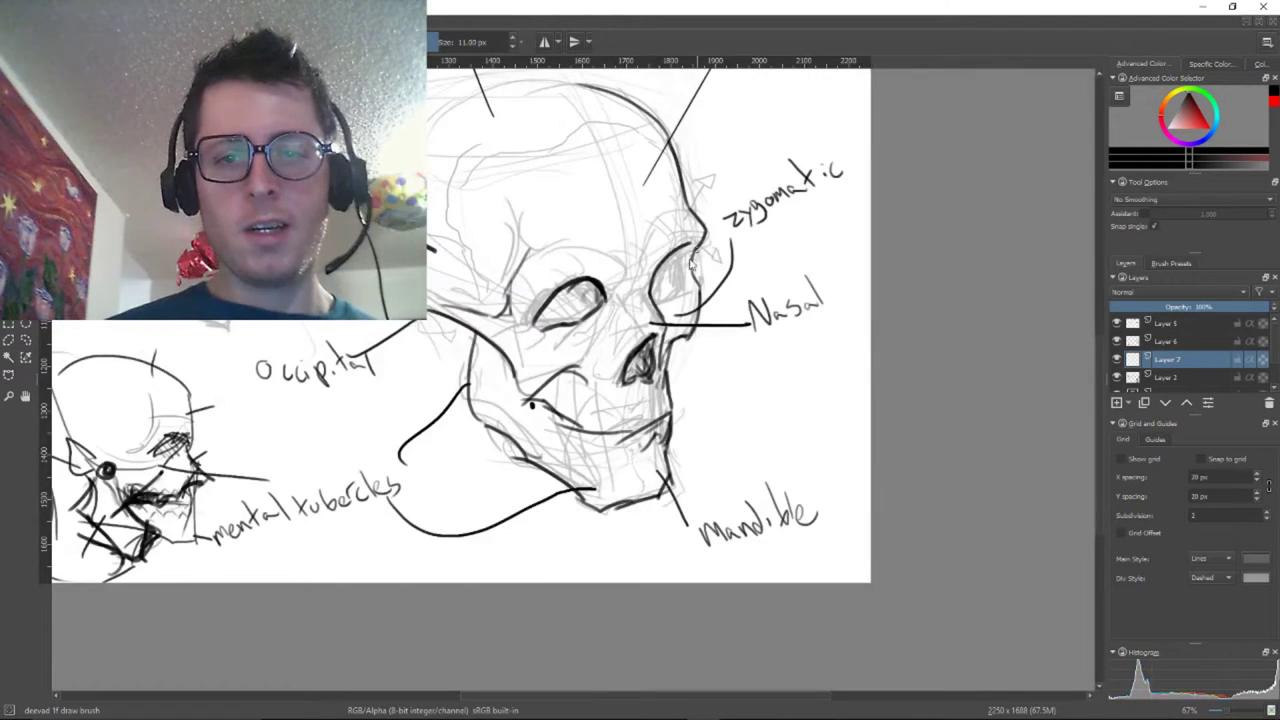
scroll(682, 280, "up", 1)
mouse_move(697, 228)
left_mouse_down()
mouse_move(674, 256)
mouse_move(681, 295)
left_mouse_up()
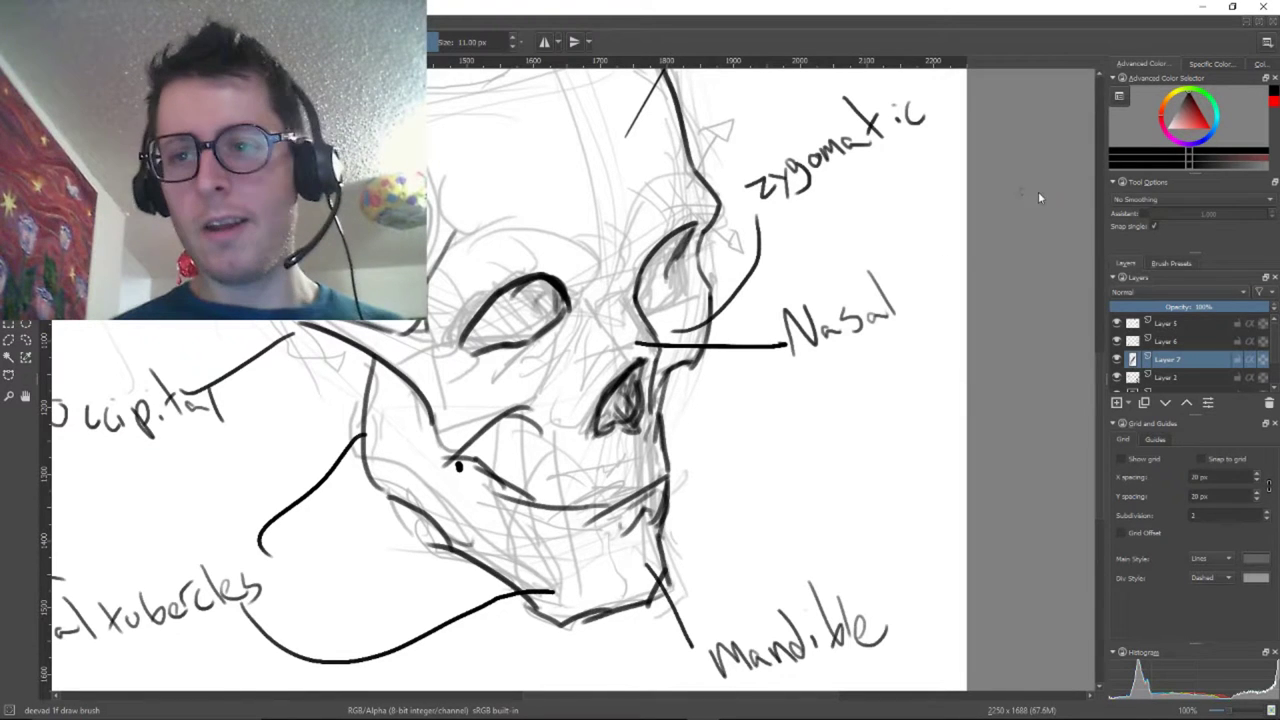
Pick a grey colour and sketch a small three-dimensional box overlapping the red wedge beside the skull photo
left_click_drag(1185, 127, 1180, 103)
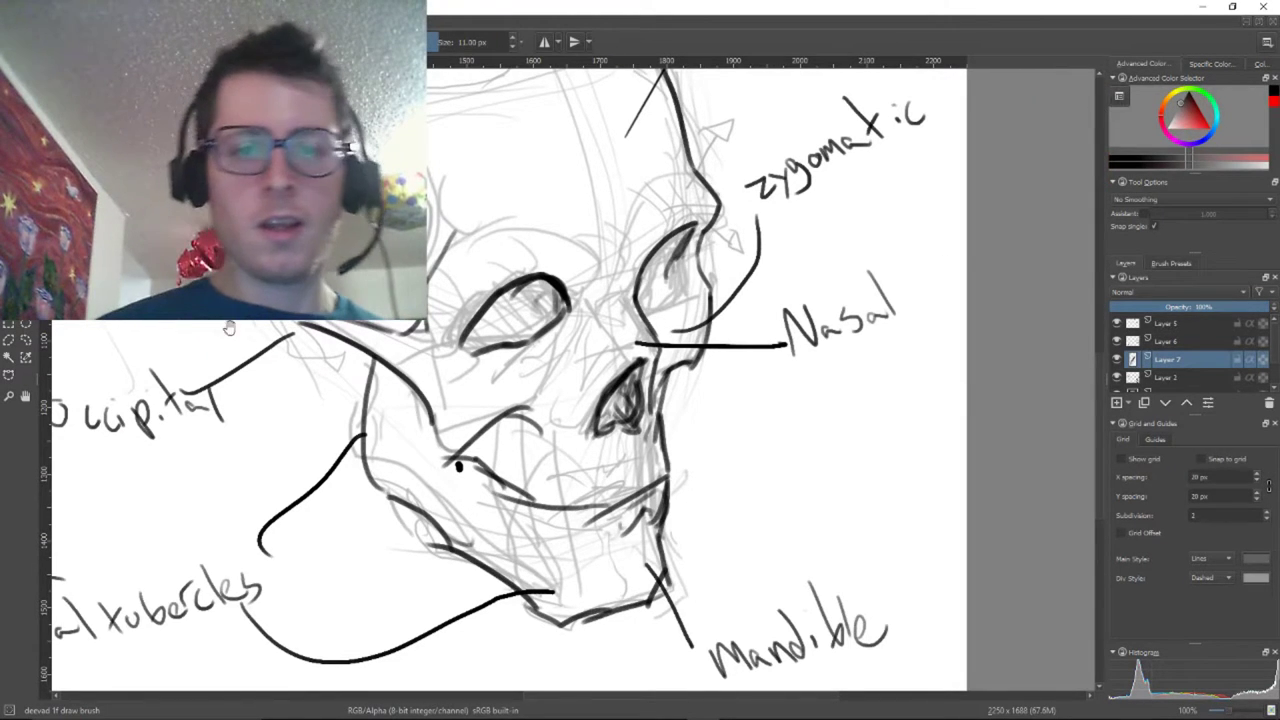
mouse_move(302, 303)
left_mouse_down()
mouse_move(628, 372)
mouse_move(739, 469)
left_mouse_up()
left_click_drag(946, 215, 763, 337)
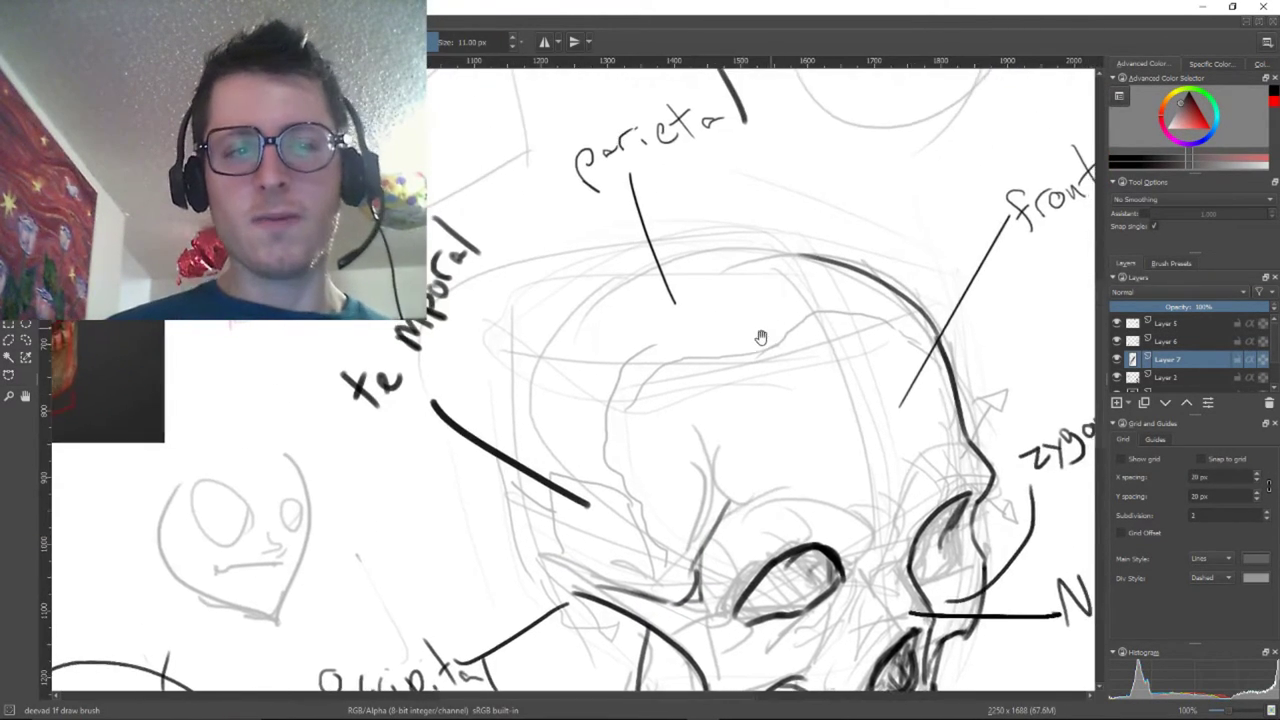
left_click_drag(725, 387, 1010, 427)
scroll(447, 304, "up", 3)
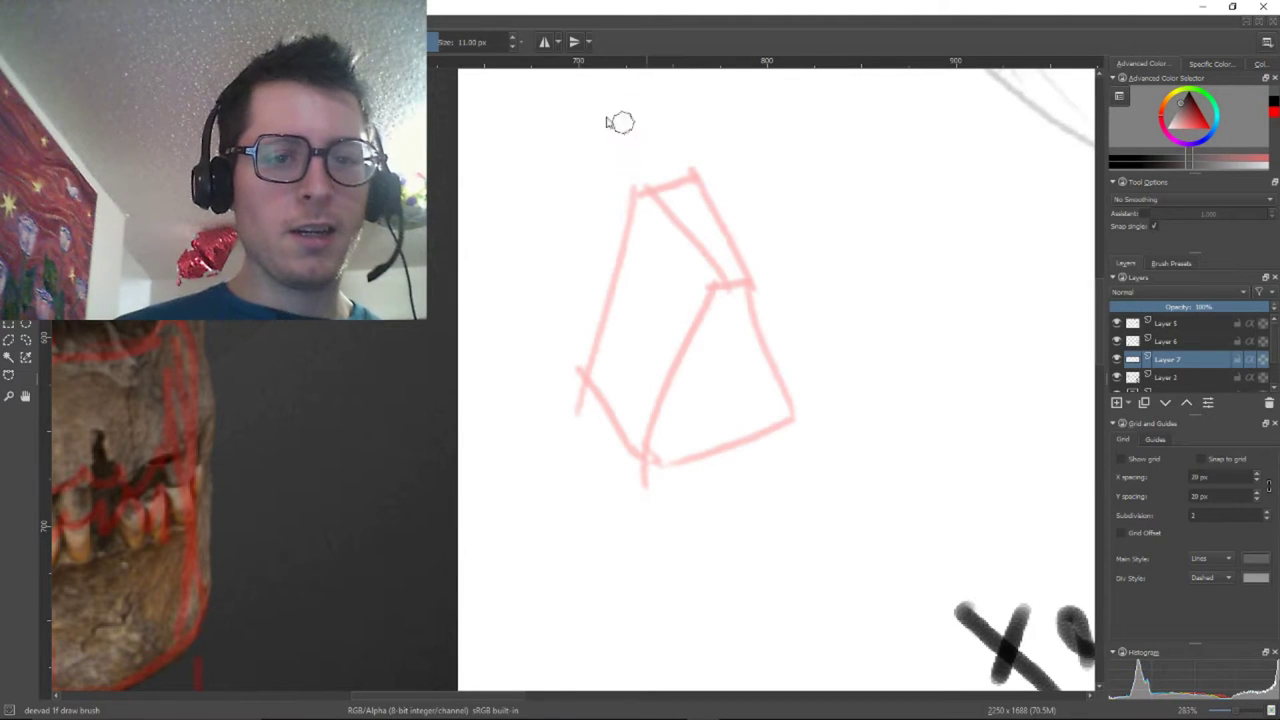
mouse_move(582, 104)
left_mouse_down()
mouse_move(671, 137)
mouse_move(551, 177)
mouse_move(594, 126)
mouse_move(515, 140)
left_mouse_up()
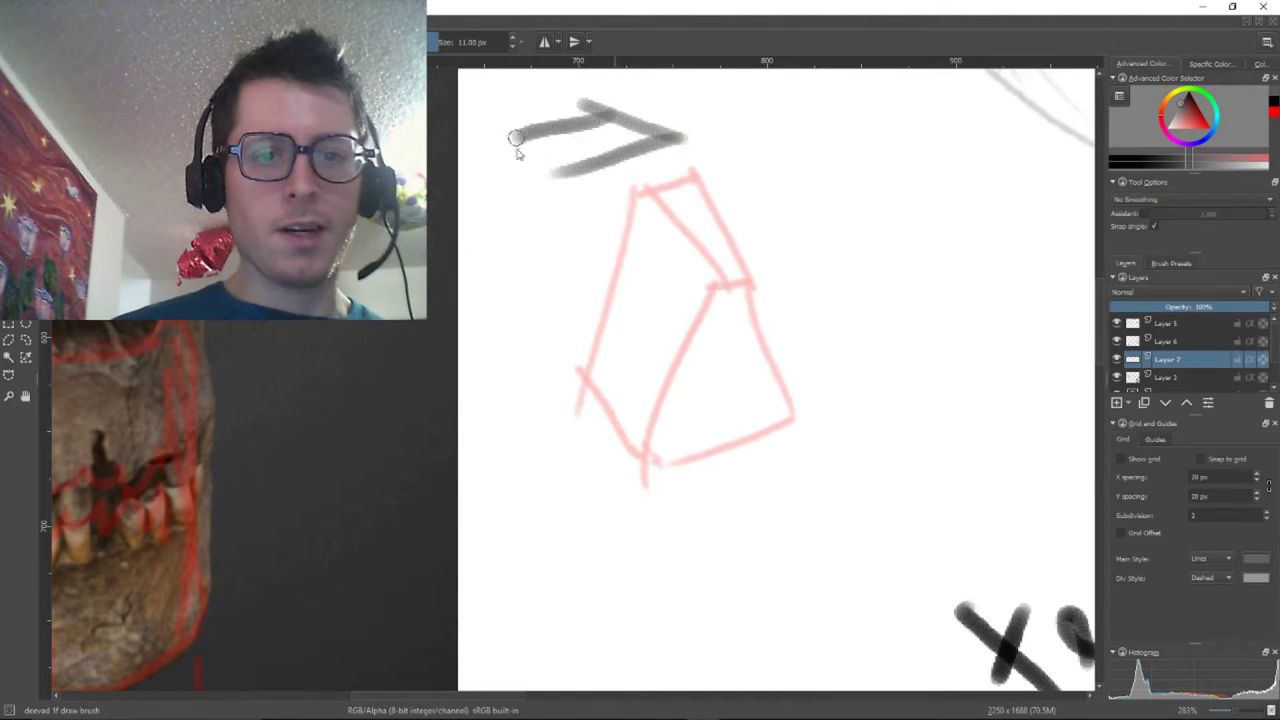
mouse_move(688, 140)
left_mouse_down()
mouse_move(679, 223)
mouse_move(532, 270)
left_mouse_up()
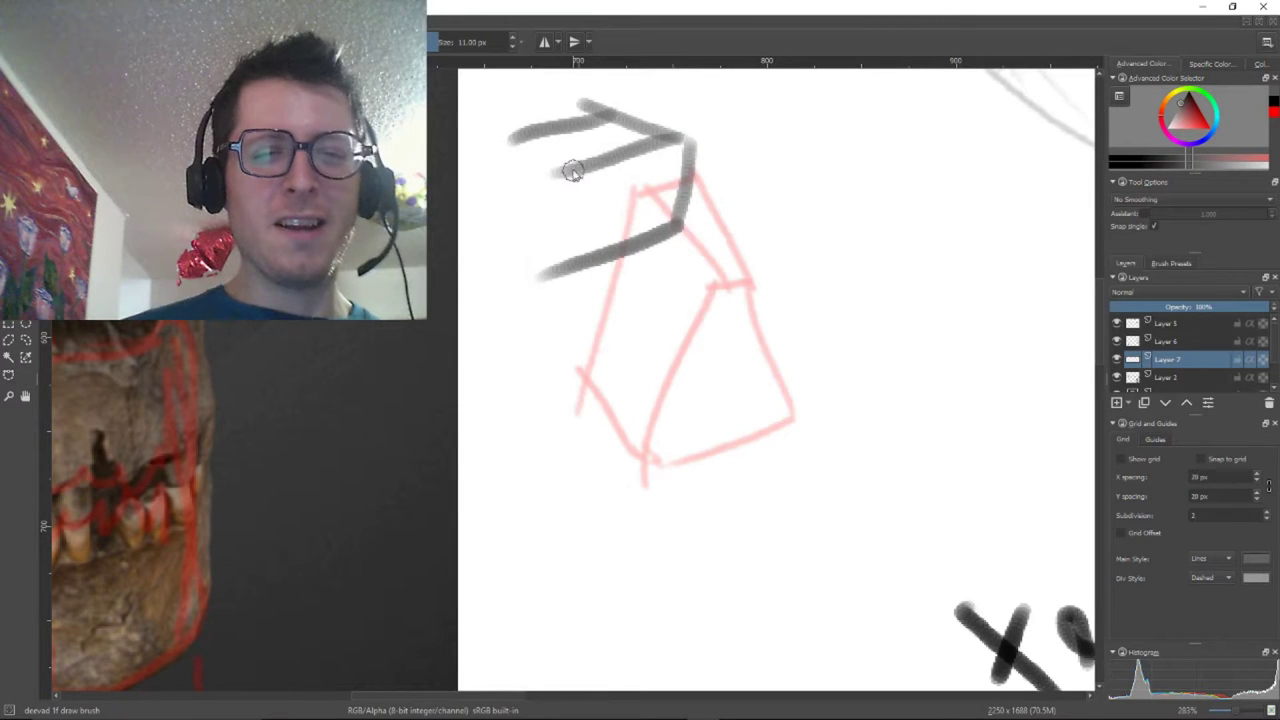
mouse_move(572, 172)
left_mouse_down()
mouse_move(491, 214)
mouse_move(507, 215)
mouse_move(504, 271)
mouse_move(545, 274)
left_mouse_up()
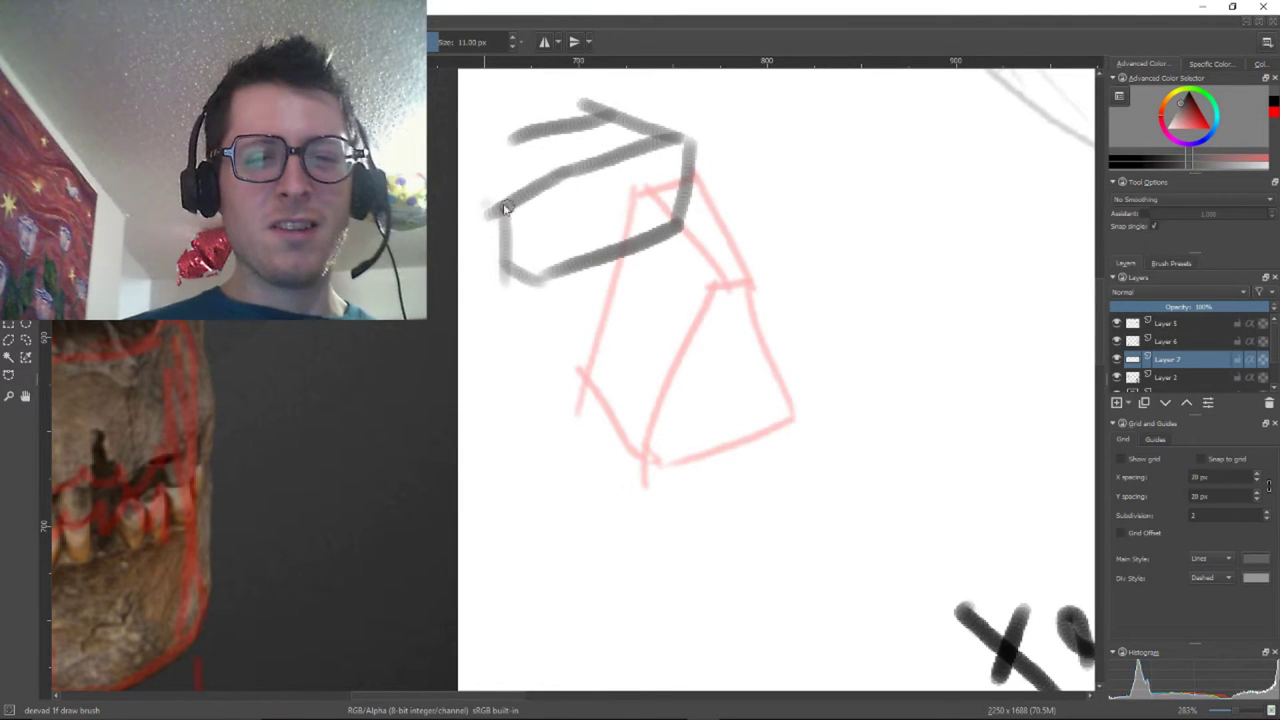
mouse_move(505, 208)
left_mouse_down()
mouse_move(491, 163)
mouse_move(560, 130)
left_mouse_up()
Hatch the front face of the small grey box with parallel vertical strokes
mouse_move(682, 160)
left_mouse_down()
mouse_move(660, 245)
mouse_move(606, 242)
left_mouse_up()
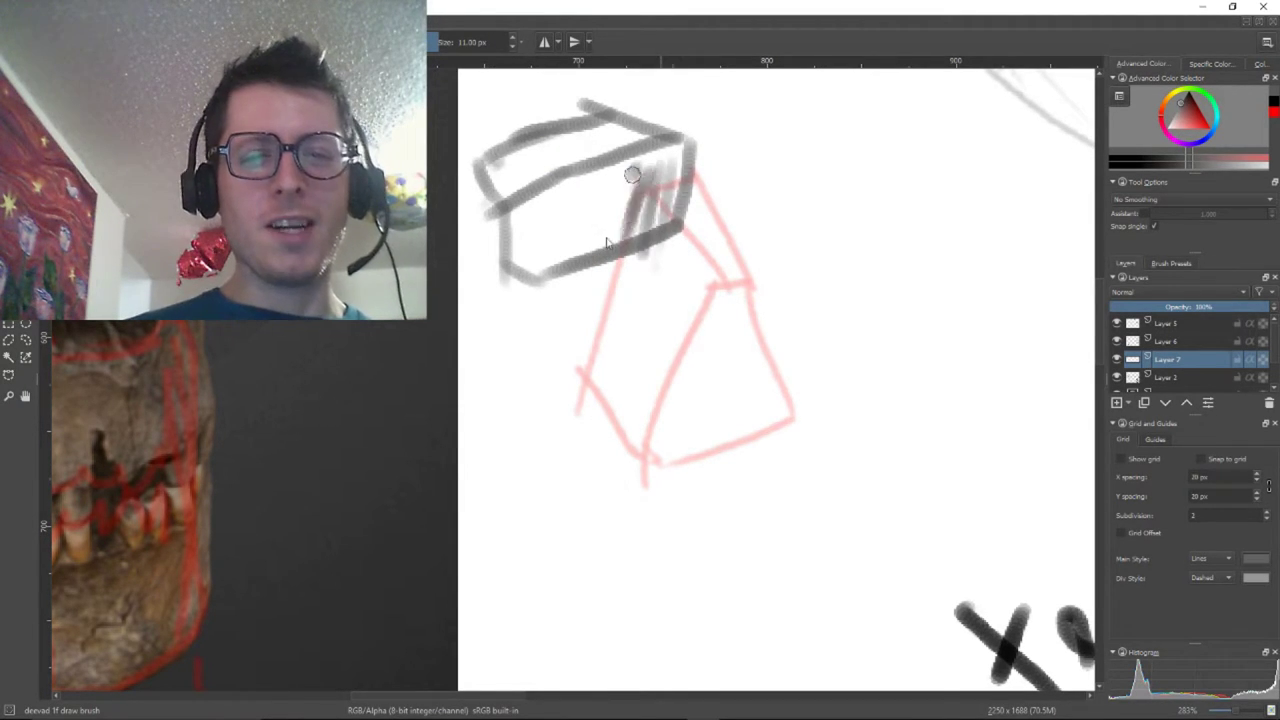
mouse_move(632, 175)
left_mouse_down()
mouse_move(602, 189)
mouse_move(604, 244)
left_mouse_up()
mouse_move(604, 174)
left_mouse_down()
mouse_move(573, 238)
mouse_move(547, 257)
left_mouse_up()
mouse_move(547, 196)
left_mouse_down()
mouse_move(528, 267)
mouse_move(508, 270)
left_mouse_up()
scroll(744, 427, "down", 2)
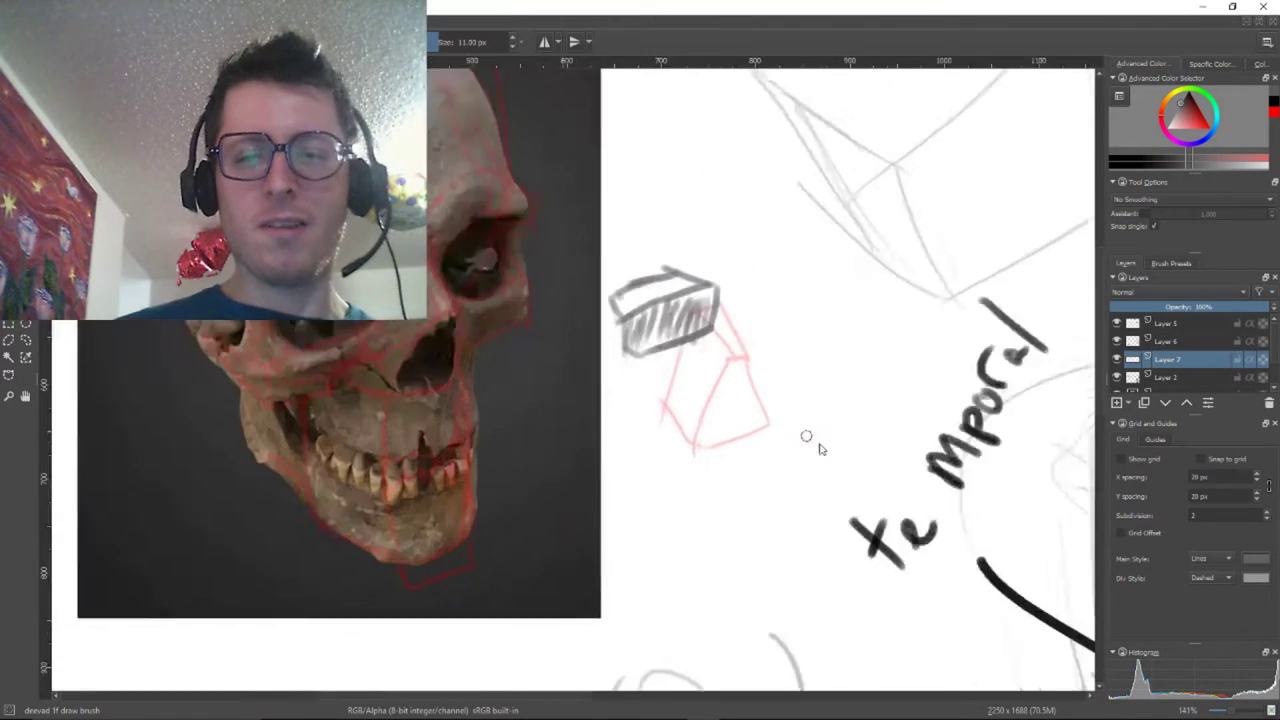
Shade the lower inner part of the large skull's far eye socket with curved grey strokes
scroll(806, 438, "up", 1)
left_click_drag(992, 469, 588, 205)
mouse_move(868, 372)
left_mouse_down()
mouse_move(409, 352)
mouse_move(335, 322)
left_mouse_up()
mouse_move(1078, 578)
left_mouse_down()
mouse_move(680, 423)
mouse_move(430, 246)
left_mouse_up()
left_click_drag(543, 320, 455, 350)
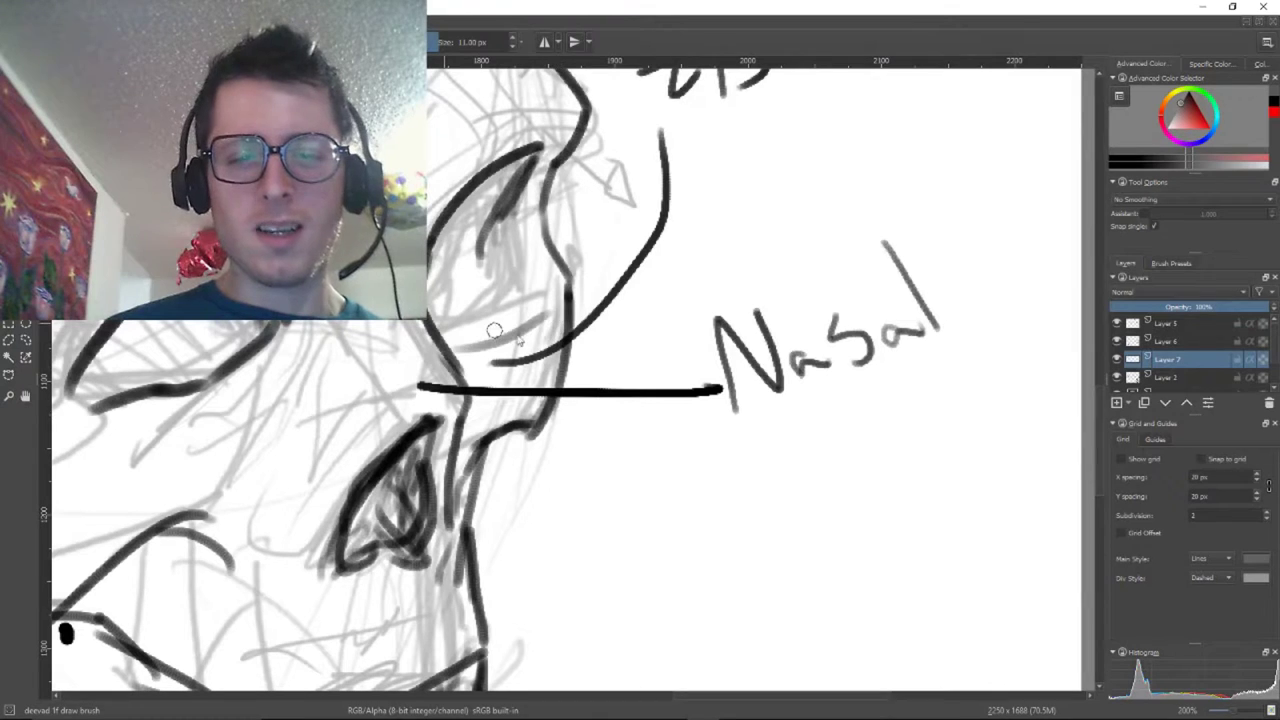
mouse_move(564, 317)
left_mouse_down()
mouse_move(479, 355)
mouse_move(583, 418)
mouse_move(510, 455)
left_mouse_up()
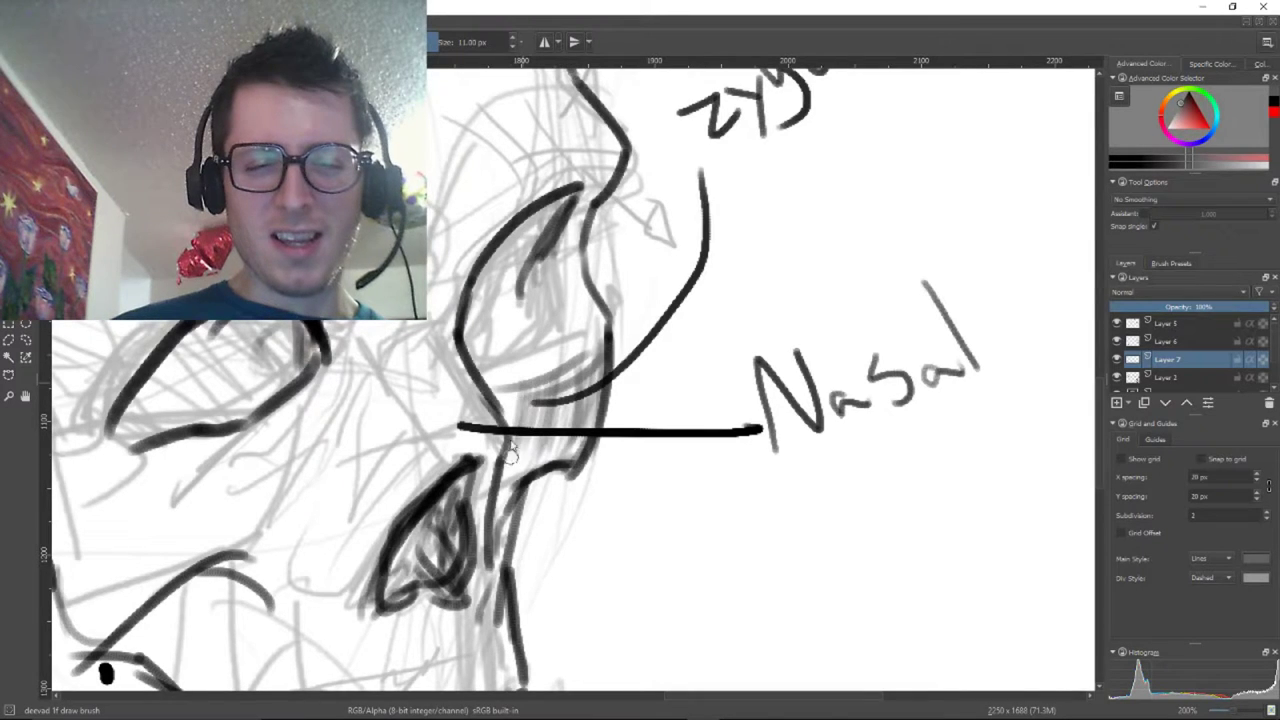
Draw the shadow edge on the large skull's cheek just below the near eye socket
mouse_move(180, 517)
left_mouse_down()
mouse_move(483, 400)
mouse_move(690, 440)
left_mouse_up()
mouse_move(396, 328)
left_mouse_down()
mouse_move(606, 371)
mouse_move(910, 591)
left_mouse_up()
scroll(669, 427, "down", 4)
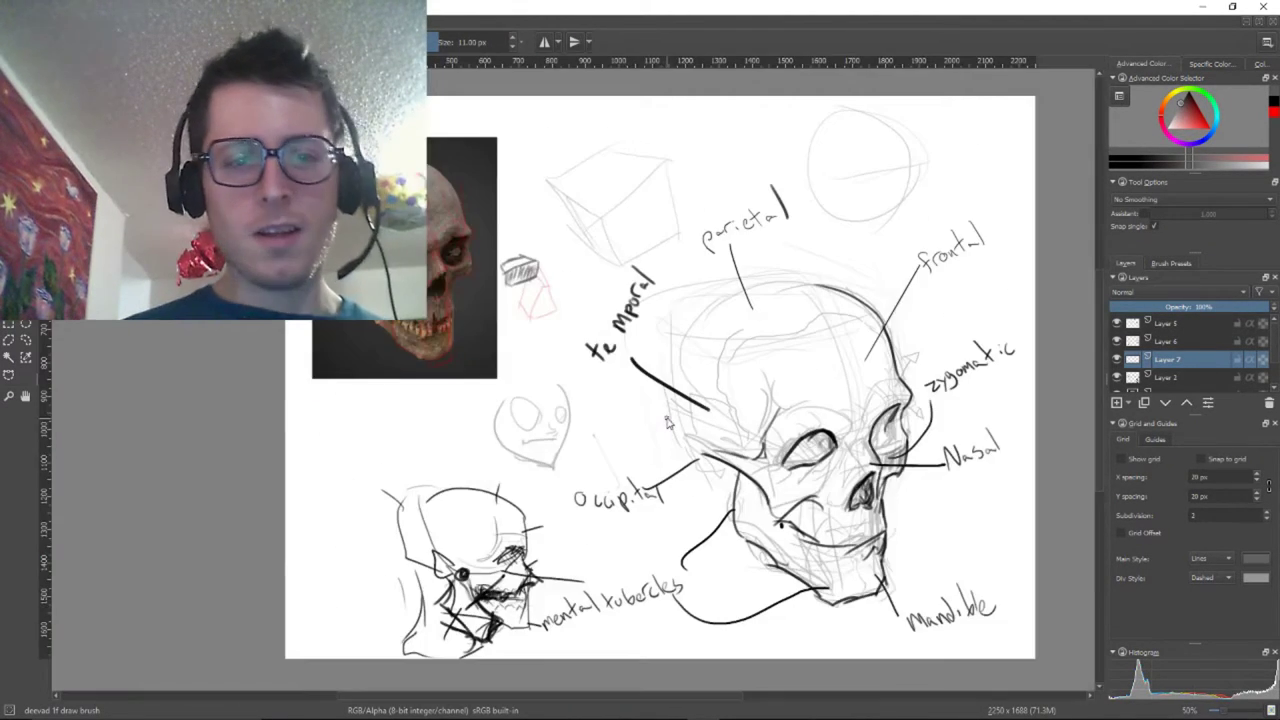
scroll(640, 408, "up", 2)
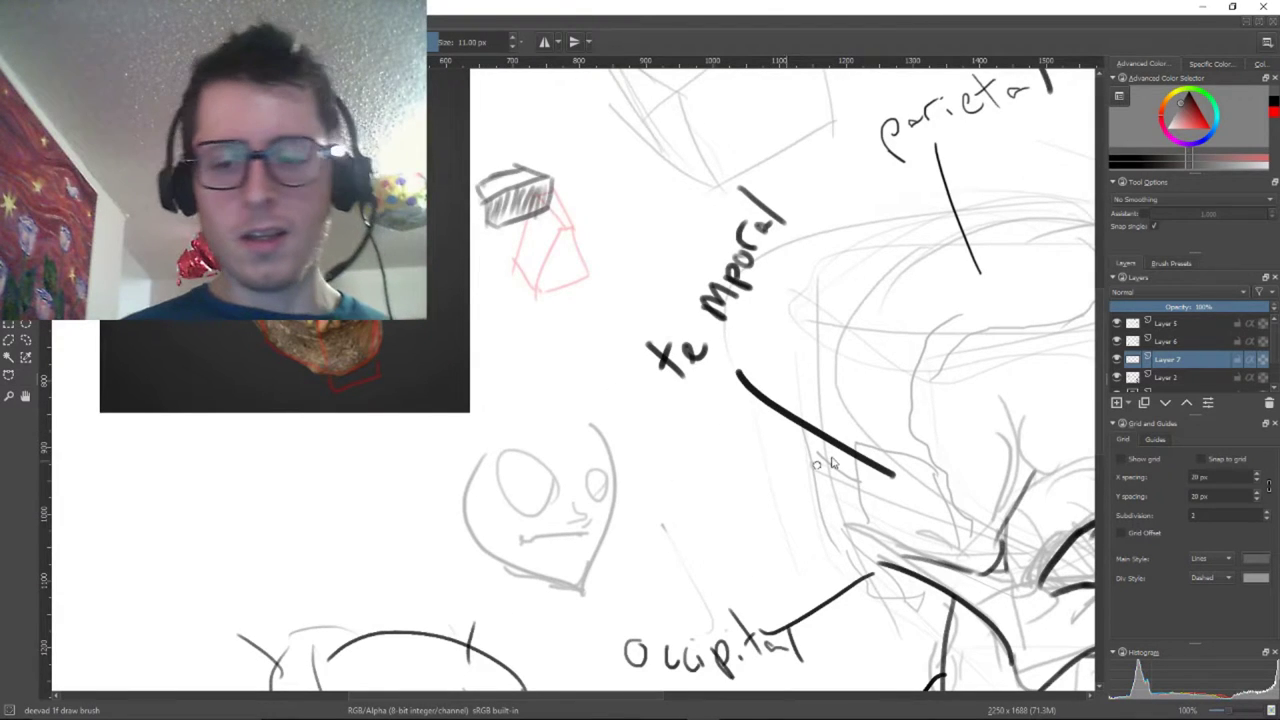
left_click_drag(760, 425, 361, 255)
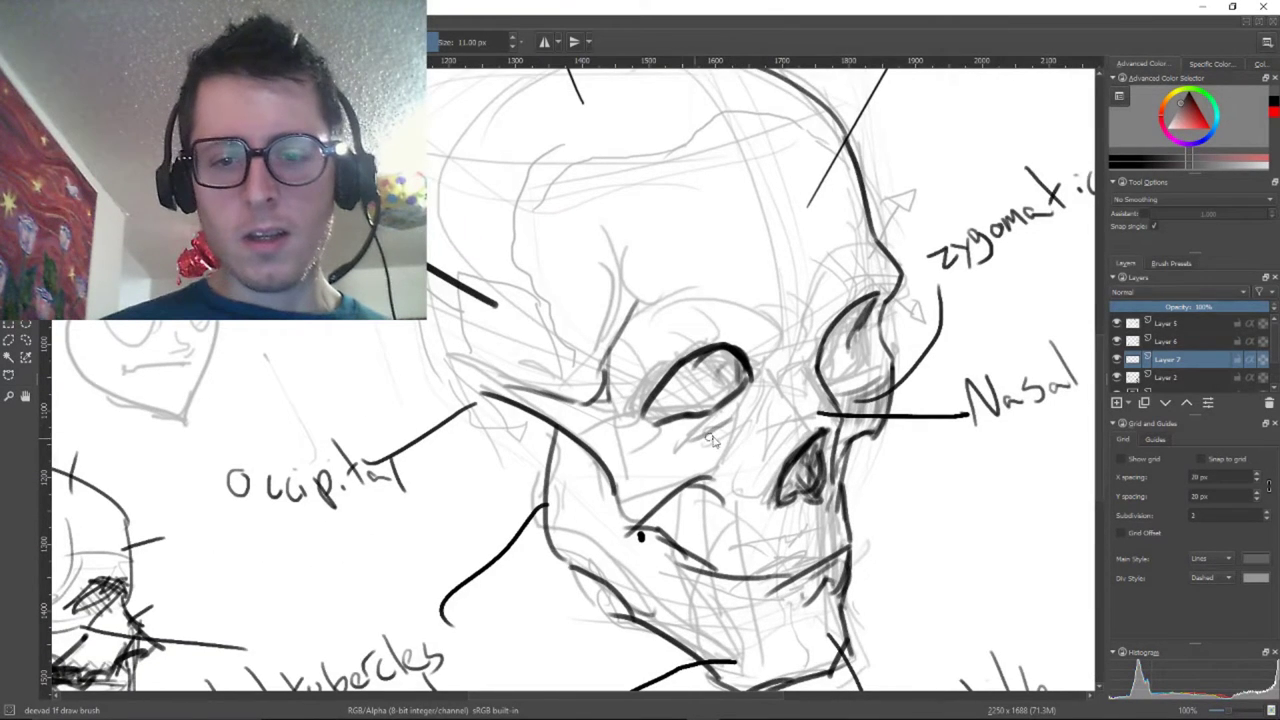
left_click_drag(738, 420, 672, 452)
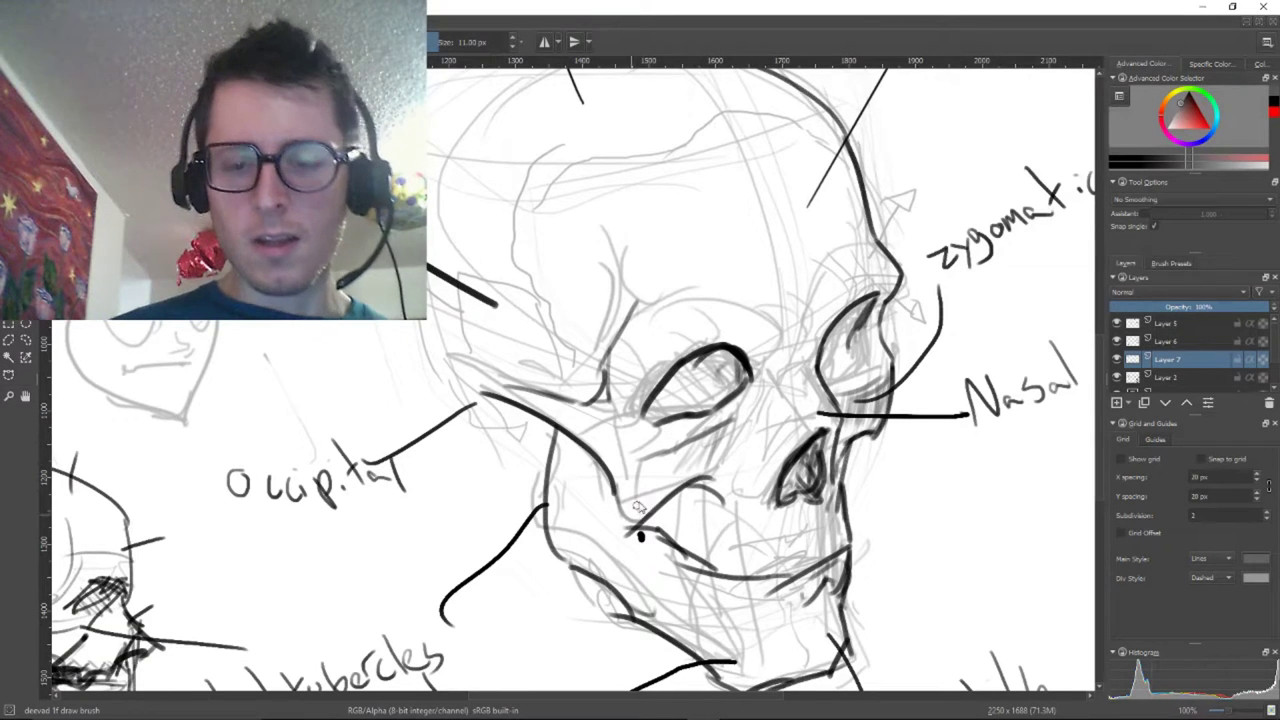
Hatch the shadow area of the near cheekbone below the eye socket with parallel grey strokes, rotating the canvas for easier strokes
scroll(637, 507, "up", 1)
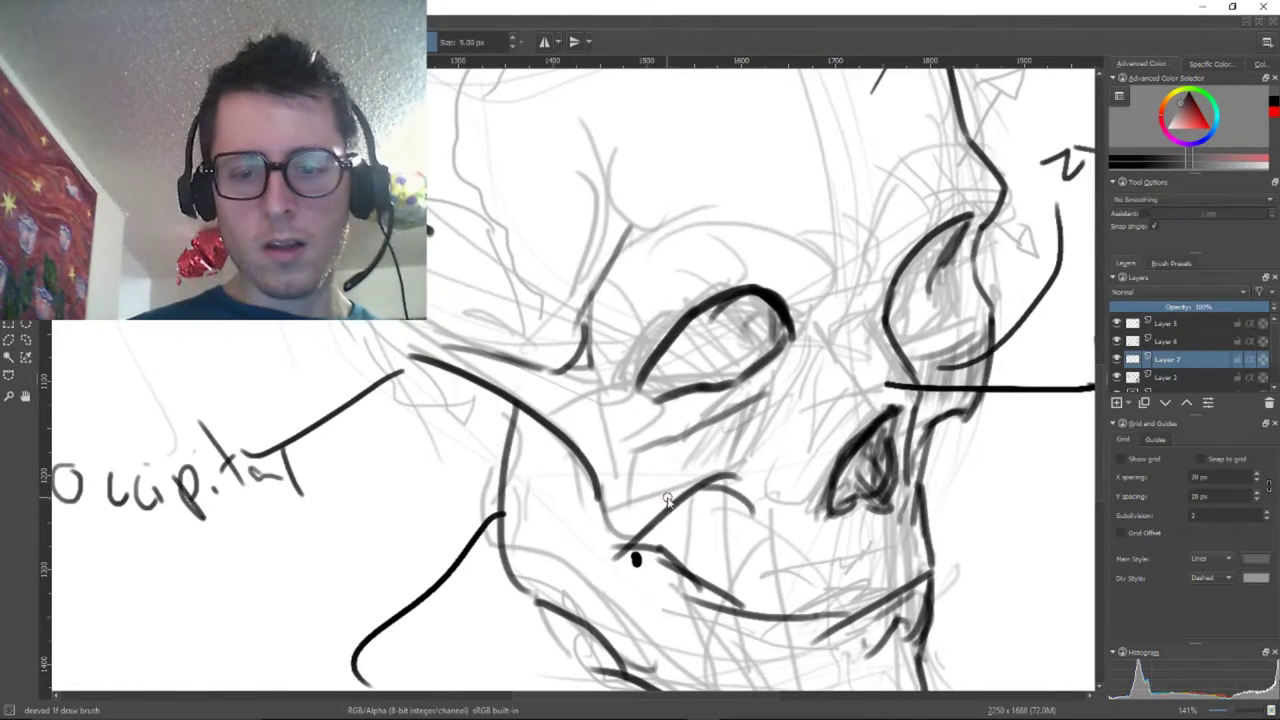
key("4")
key("4")
key("4")
key("4")
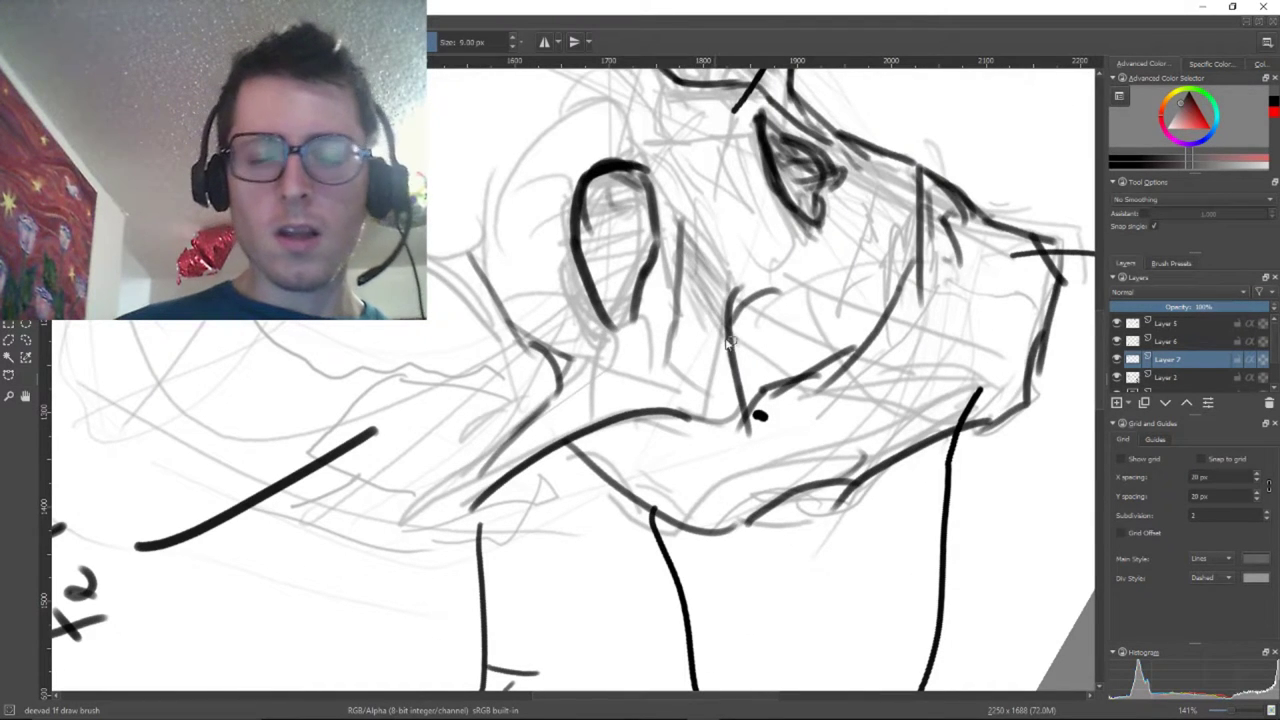
mouse_move(700, 318)
left_mouse_down()
mouse_move(712, 350)
mouse_move(690, 382)
mouse_move(700, 412)
mouse_move(716, 410)
left_mouse_up()
Fill the large skull's near eye socket with dense dark shading, darkest along its outer and lower edges
mouse_move(632, 176)
left_mouse_down()
mouse_move(635, 252)
mouse_move(598, 218)
mouse_move(598, 196)
mouse_move(577, 234)
mouse_move(594, 184)
mouse_move(590, 243)
left_mouse_up()
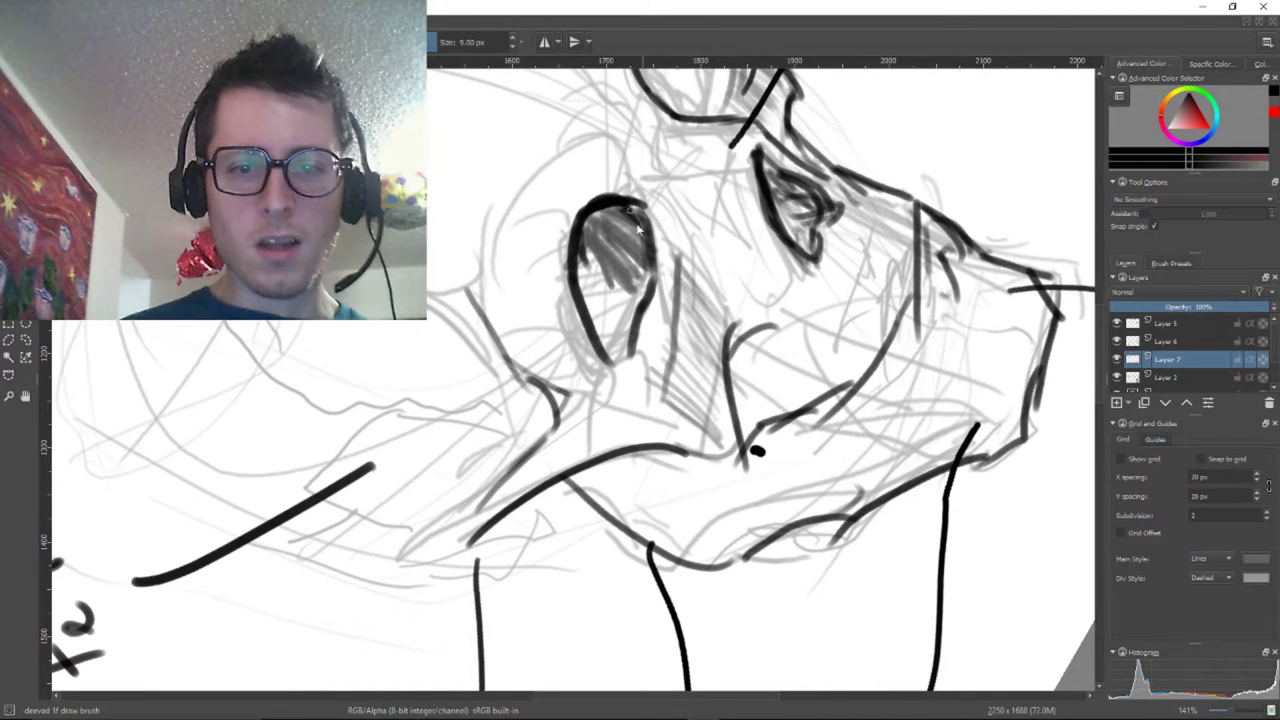
mouse_move(597, 290)
left_mouse_down()
mouse_move(610, 320)
mouse_move(620, 300)
mouse_move(584, 300)
left_mouse_up()
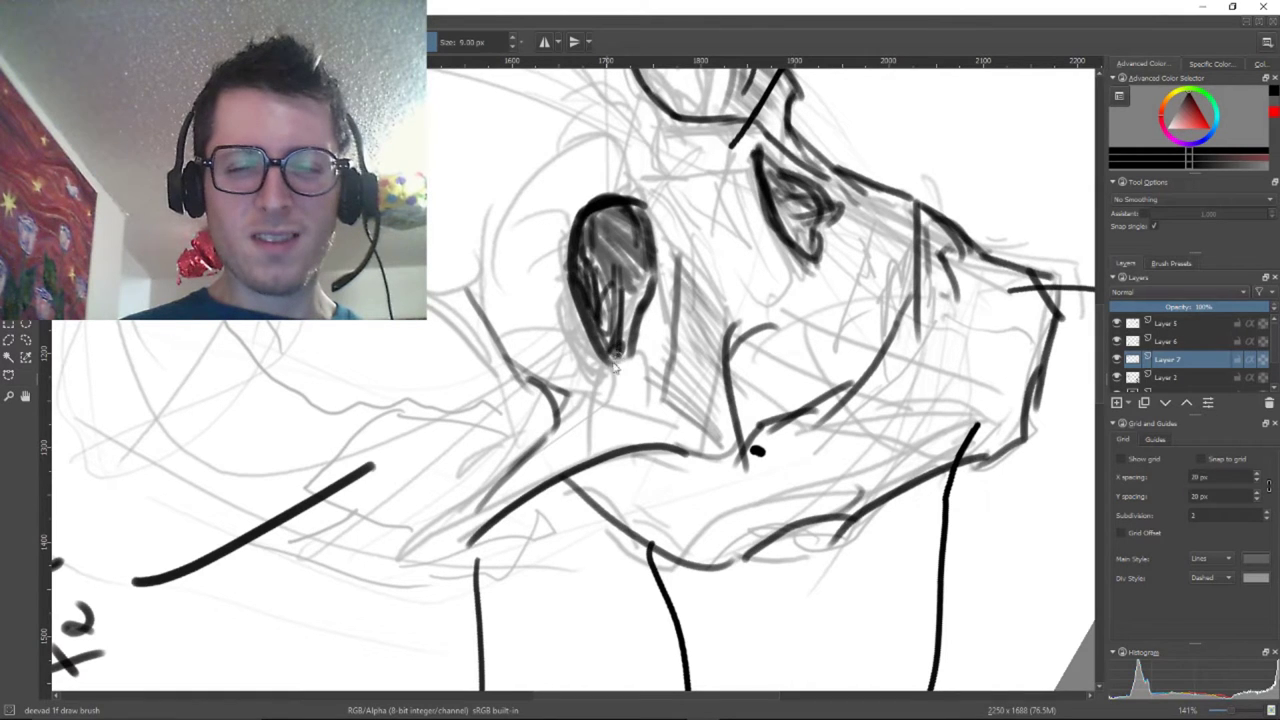
left_click_drag(621, 352, 617, 343)
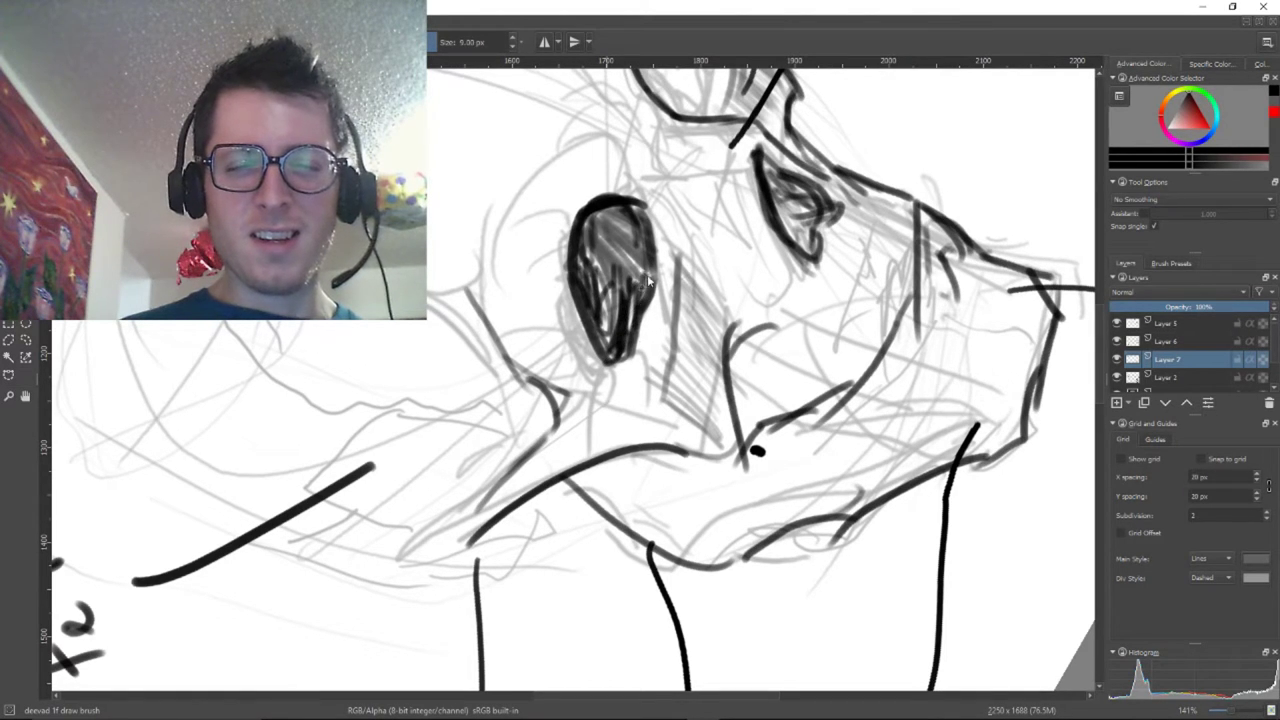
Darken the remaining light patches inside the large skull's near eye socket with dense black strokes
mouse_move(632, 236)
left_mouse_down()
mouse_move(623, 270)
mouse_move(603, 268)
mouse_move(606, 343)
mouse_move(580, 237)
mouse_move(570, 262)
mouse_move(628, 208)
mouse_move(591, 220)
mouse_move(608, 220)
mouse_move(597, 262)
left_mouse_up()
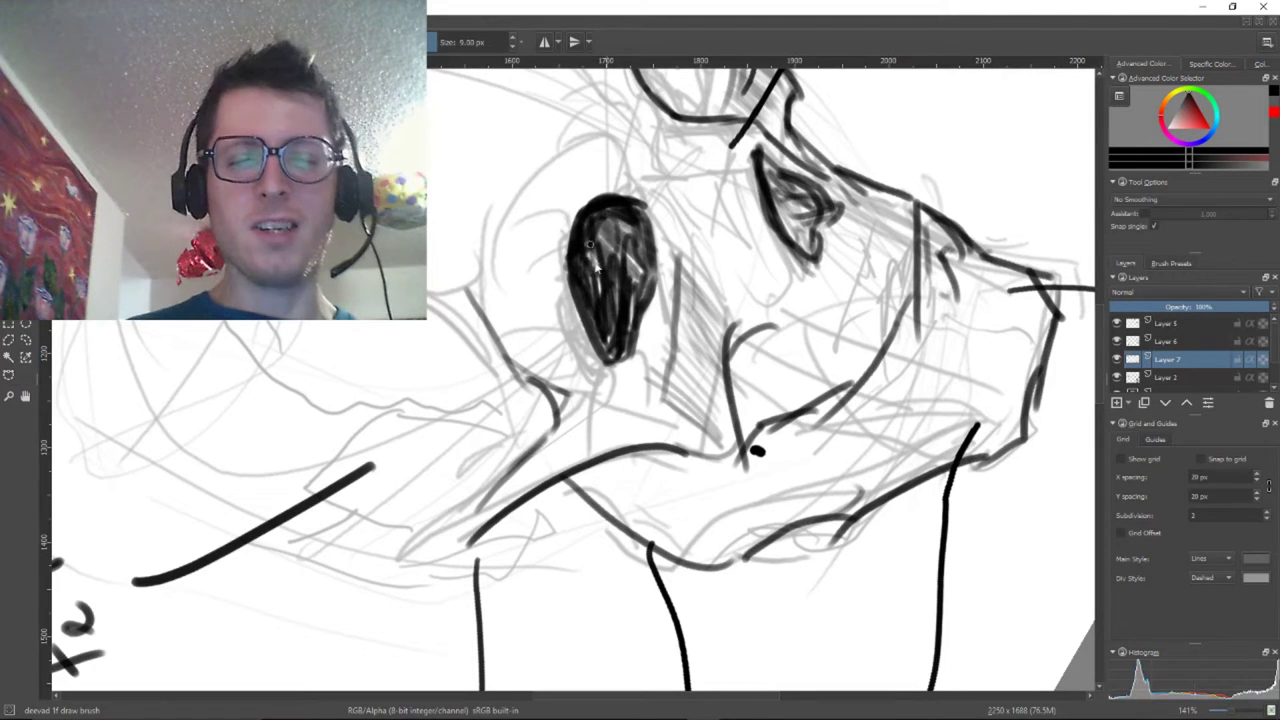
left_click_drag(688, 273, 947, 240)
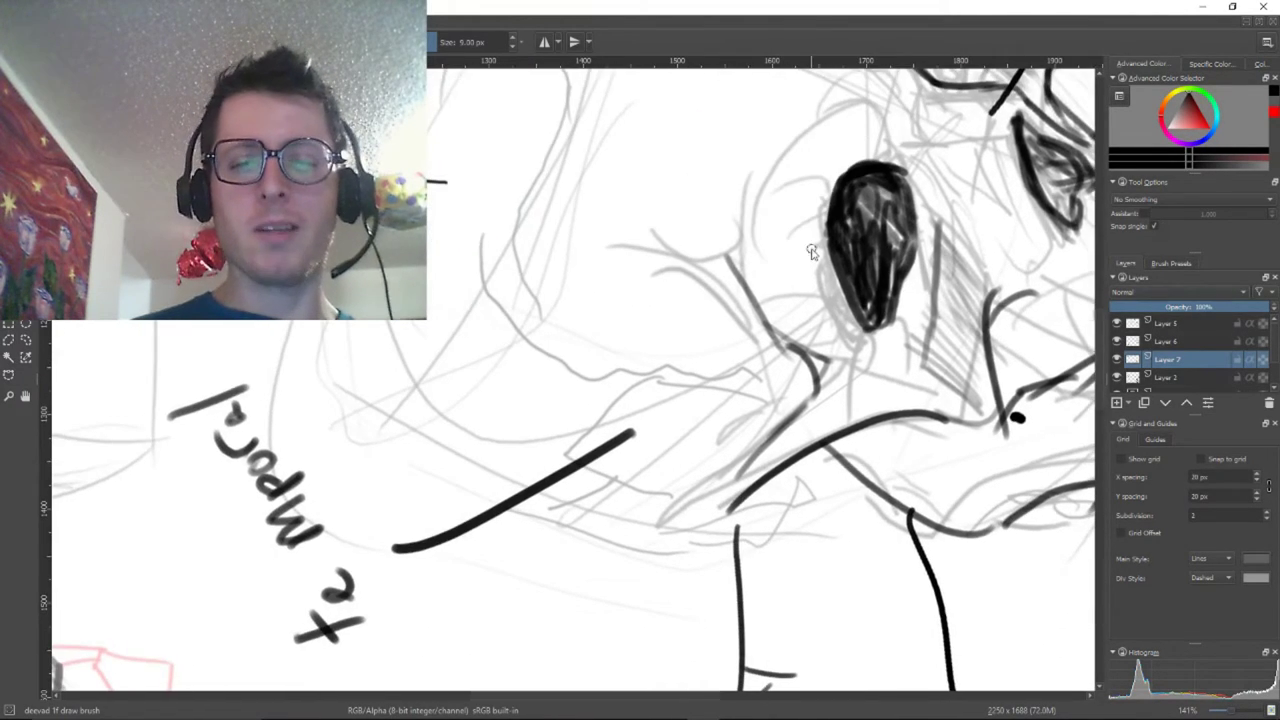
Hatch the large skull's temple area behind the near eye socket with long, nearly vertical grey strokes above the cheekbone arch
scroll(845, 445, "down", 3)
key("bracketright")
key("bracketright")
key("bracketright")
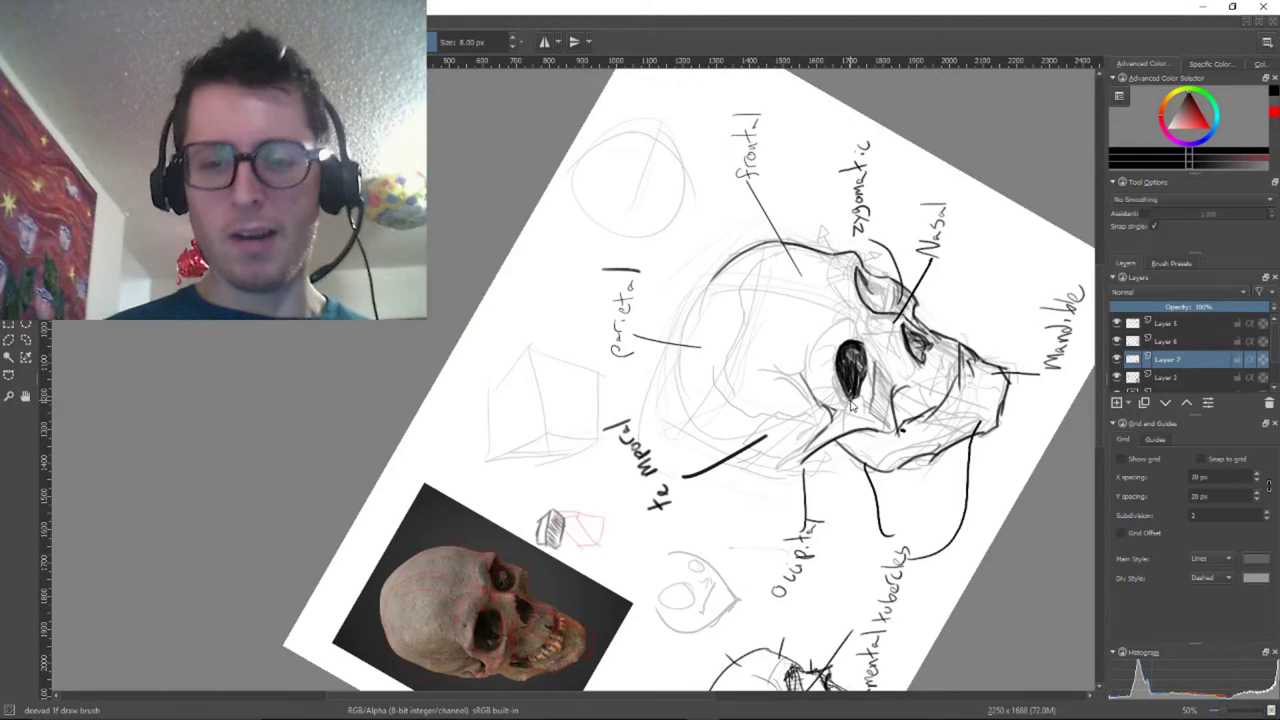
scroll(852, 405, "up", 4)
left_click_drag(686, 386, 840, 312)
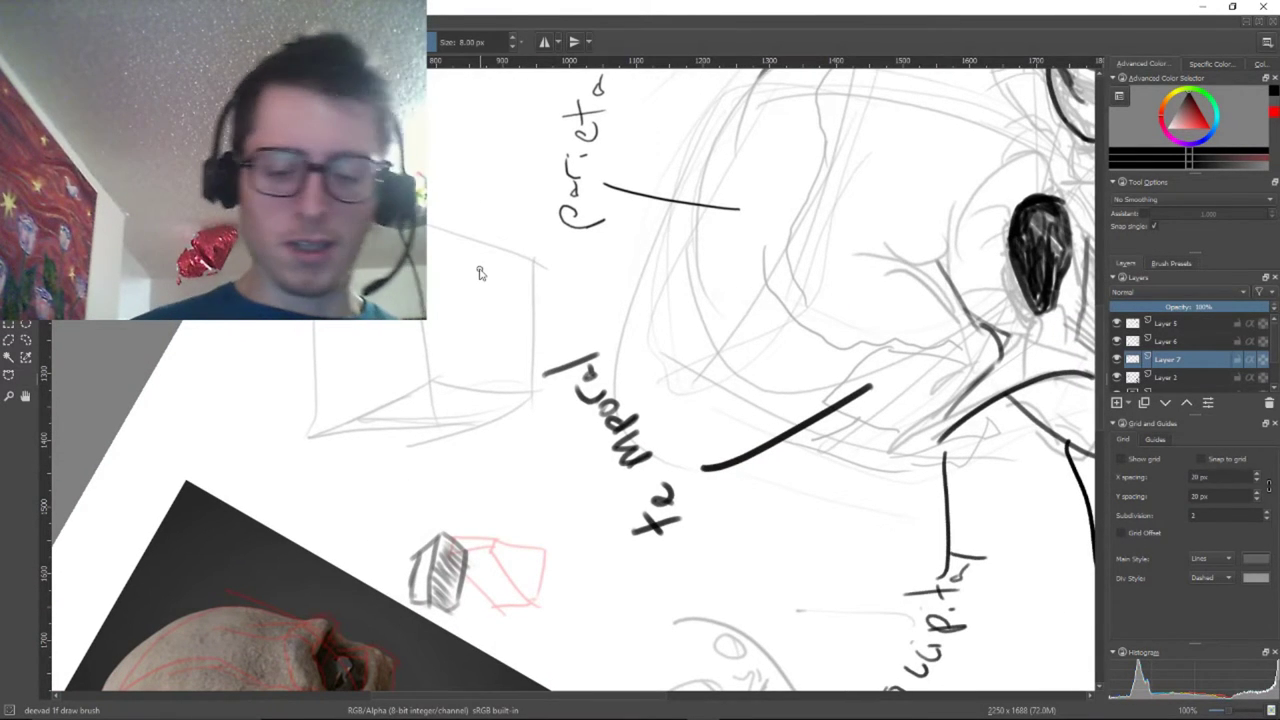
left_click_drag(430, 392, 424, 292)
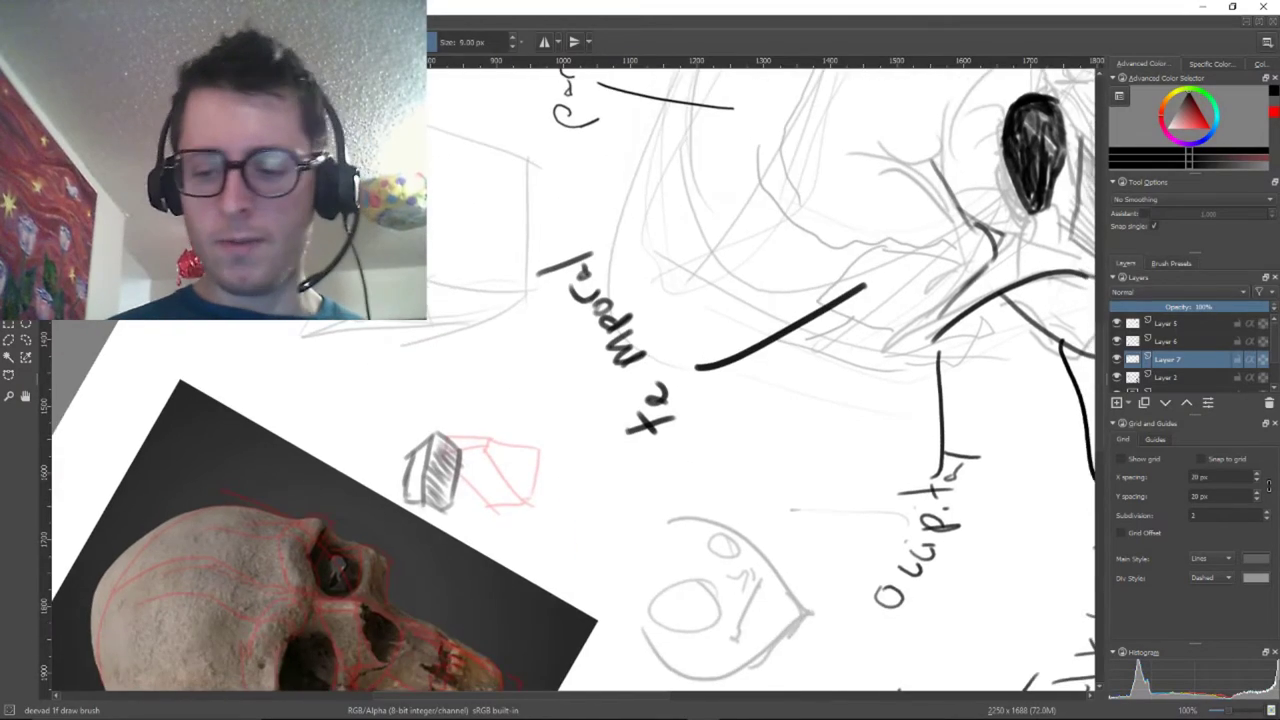
key("6")
key("6")
key("6")
key("6")
key("6")
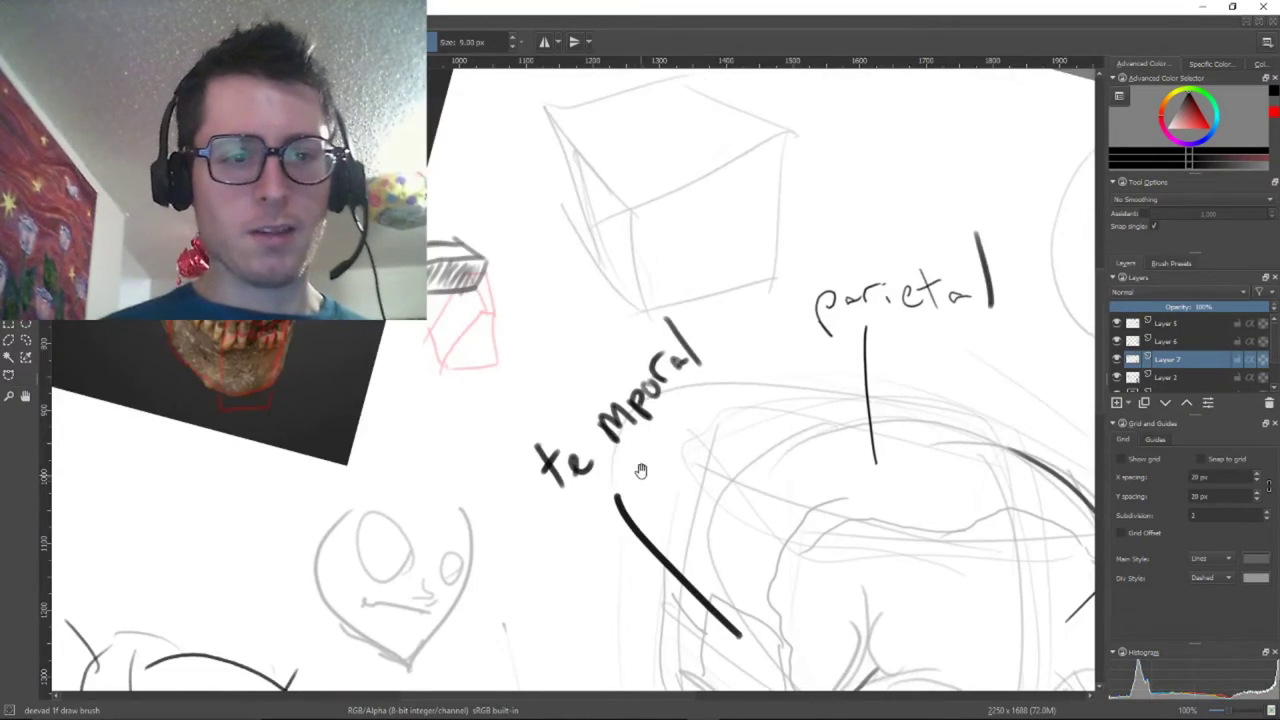
left_click_drag(641, 471, 472, 173)
left_click_drag(653, 565, 622, 440)
left_click_drag(543, 382, 640, 412)
mouse_move(776, 345)
left_mouse_down()
mouse_move(762, 367)
mouse_move(907, 559)
mouse_move(662, 181)
left_mouse_up()
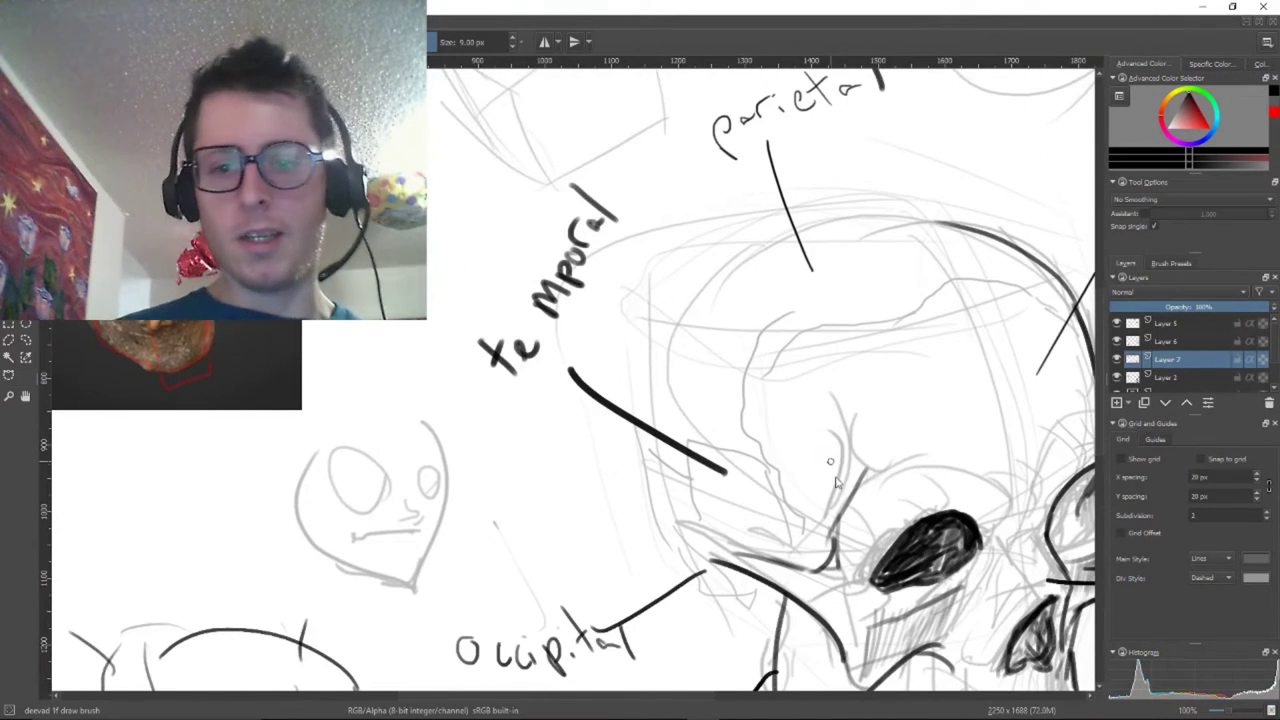
mouse_move(822, 404)
left_mouse_down()
mouse_move(840, 500)
mouse_move(806, 510)
mouse_move(808, 550)
left_mouse_up()
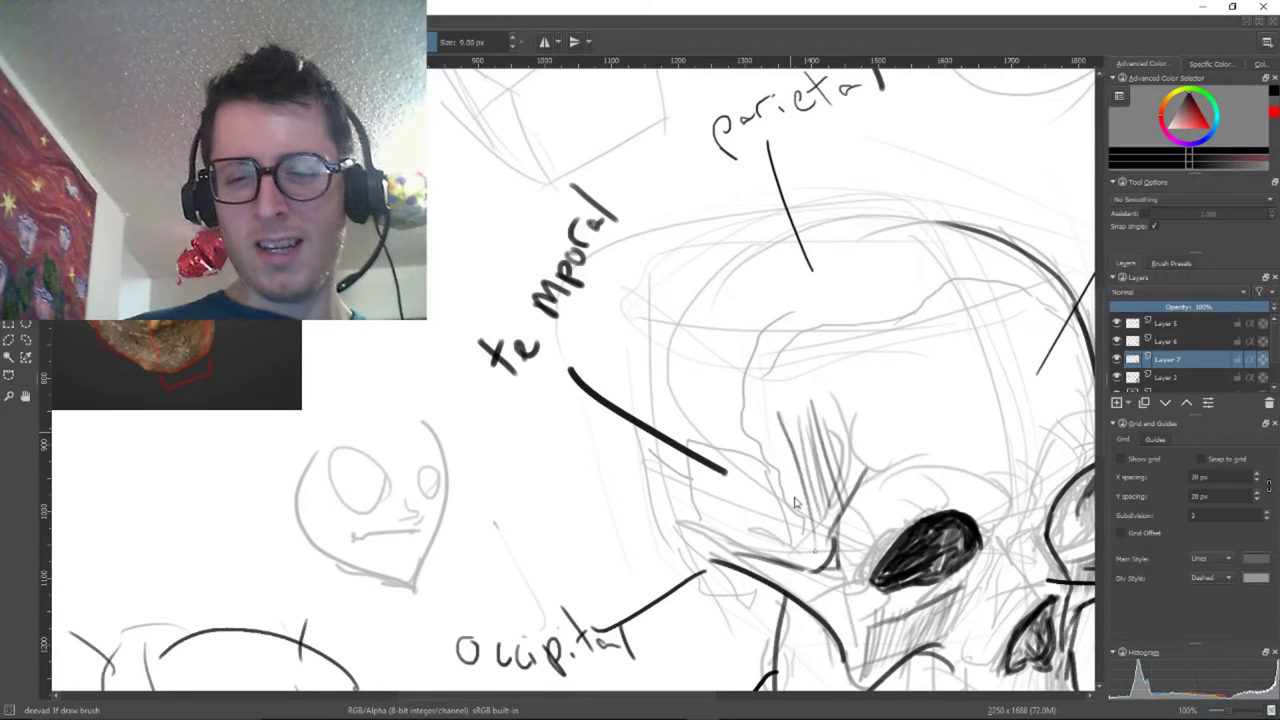
mouse_move(770, 400)
left_mouse_down()
mouse_move(797, 515)
mouse_move(770, 555)
mouse_move(734, 528)
mouse_move(750, 550)
left_mouse_up()
mouse_move(728, 412)
left_mouse_down()
mouse_move(722, 538)
mouse_move(722, 524)
left_mouse_up()
left_click_drag(686, 418, 702, 510)
Add a second, higher row of overlapping vertical strokes to extend the temple shading upward
left_click_drag(822, 360, 808, 450)
mouse_move(814, 355)
left_mouse_down()
mouse_move(798, 456)
mouse_move(786, 452)
left_mouse_up()
left_click_drag(796, 364, 762, 455)
mouse_move(766, 366)
left_mouse_down()
mouse_move(746, 416)
mouse_move(748, 470)
left_mouse_up()
left_click_drag(728, 358, 714, 462)
left_click_drag(695, 362, 709, 440)
left_click_drag(686, 355, 696, 449)
Hatch the brow ridge over the large skull's far eye socket with short slanted strokes that follow the socket's rim
mouse_move(803, 510)
left_mouse_down()
mouse_move(836, 490)
mouse_move(870, 553)
mouse_move(839, 626)
left_mouse_up()
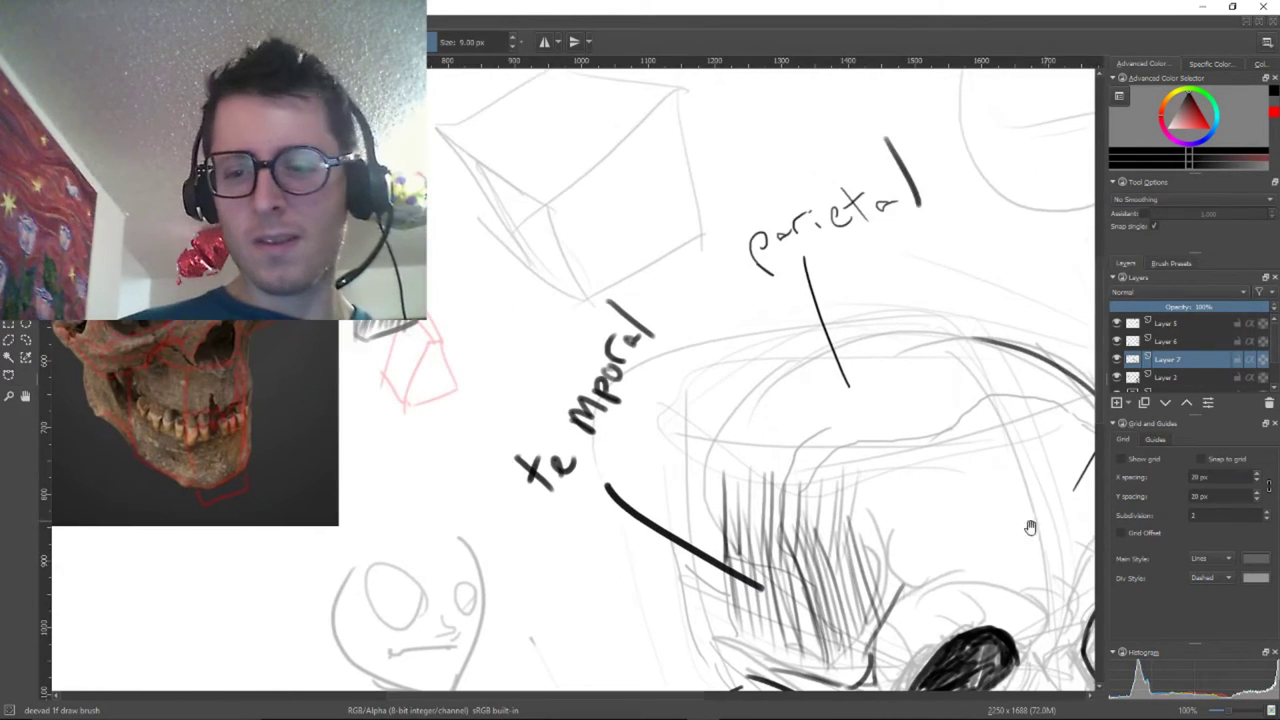
left_click_drag(1030, 527, 810, 517)
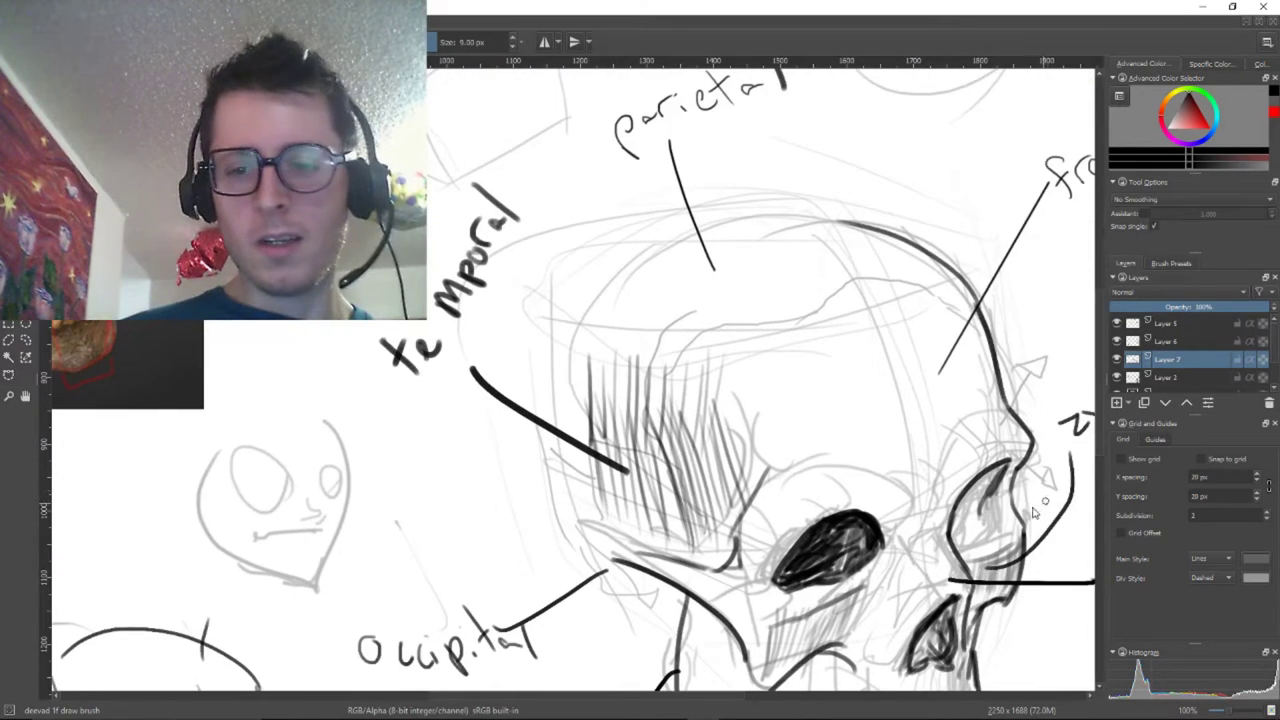
scroll(1035, 512, "up", 1)
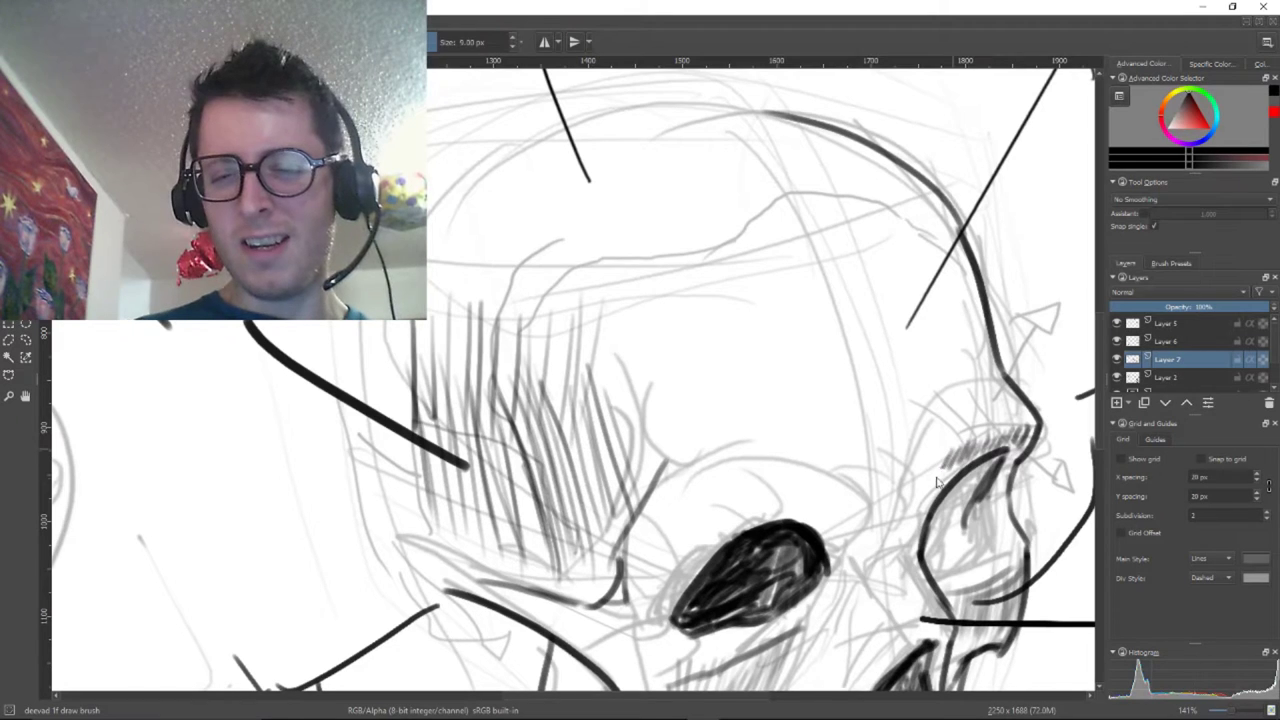
scroll(952, 478, "up", 2)
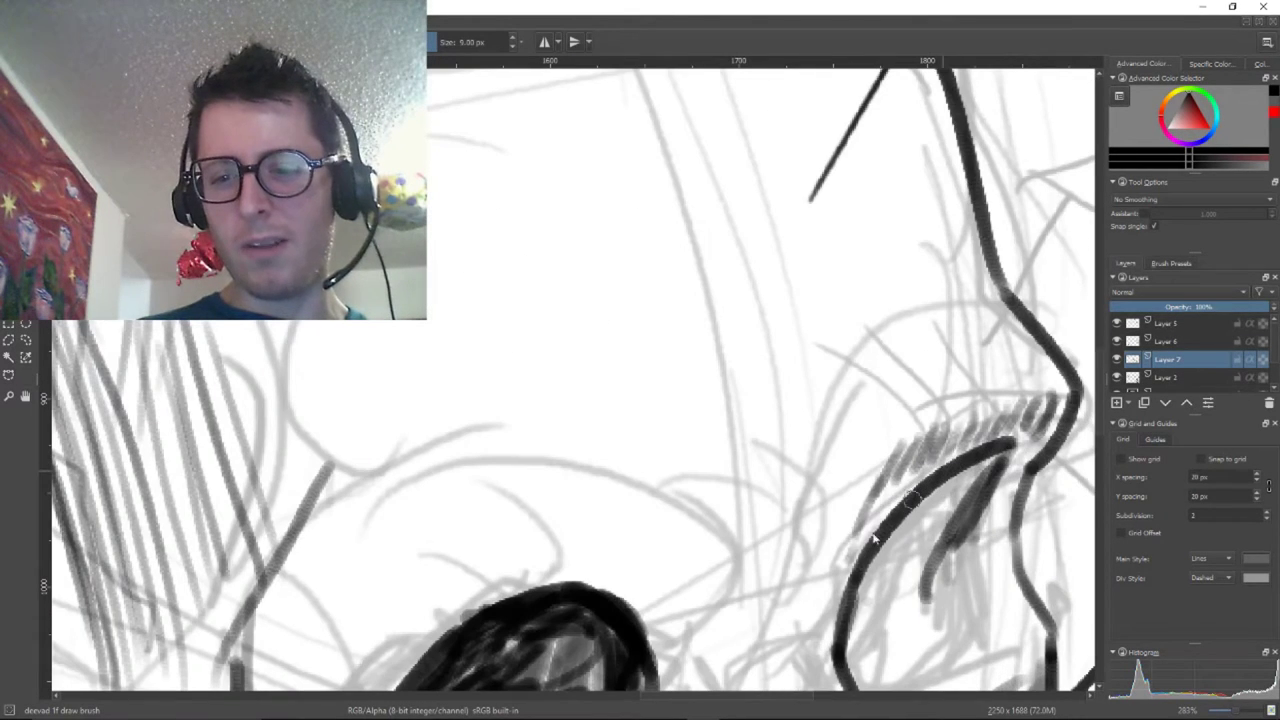
Hatch the upper rim of the near eye socket with short slanted strokes from its inner corner to its outer edge
mouse_move(722, 558)
left_mouse_down()
mouse_move(675, 612)
mouse_move(638, 593)
left_mouse_up()
mouse_move(672, 552)
left_mouse_down()
mouse_move(630, 605)
mouse_move(610, 595)
left_mouse_up()
left_click_drag(625, 540, 583, 588)
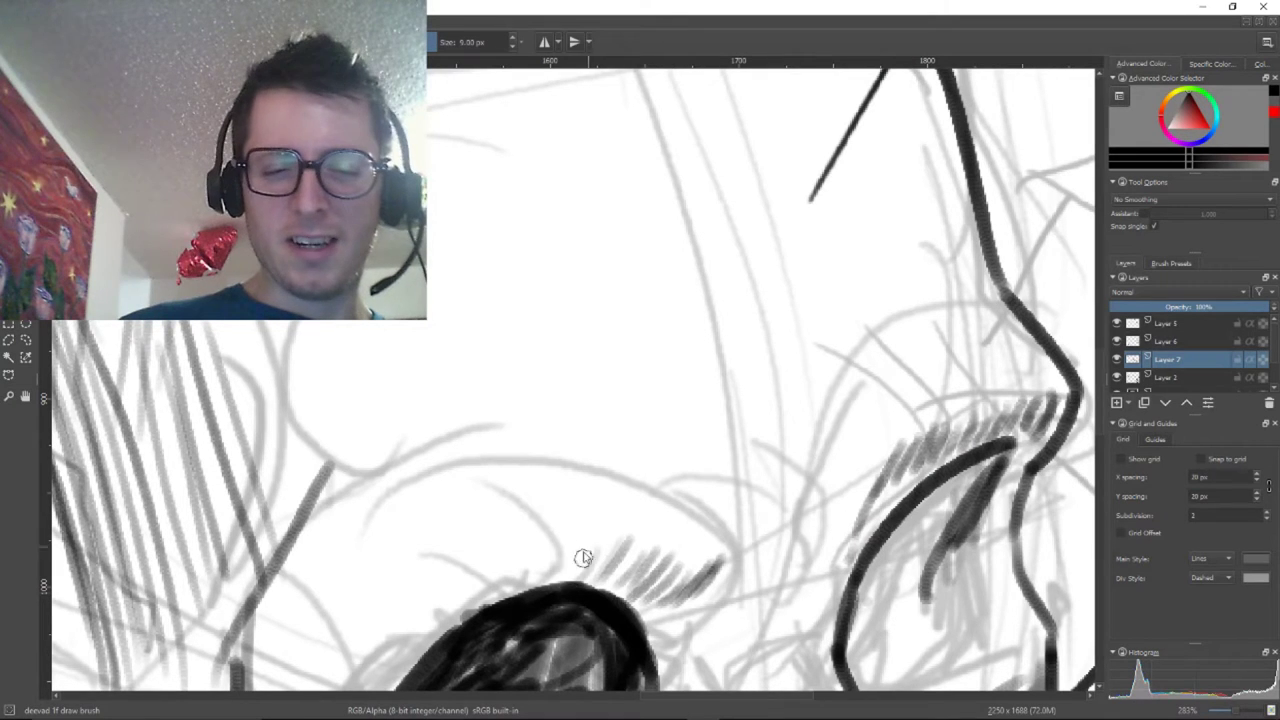
mouse_move(590, 525)
left_mouse_down()
mouse_move(549, 565)
mouse_move(538, 600)
left_mouse_up()
left_click_drag(540, 533, 496, 604)
left_click_drag(500, 540, 462, 620)
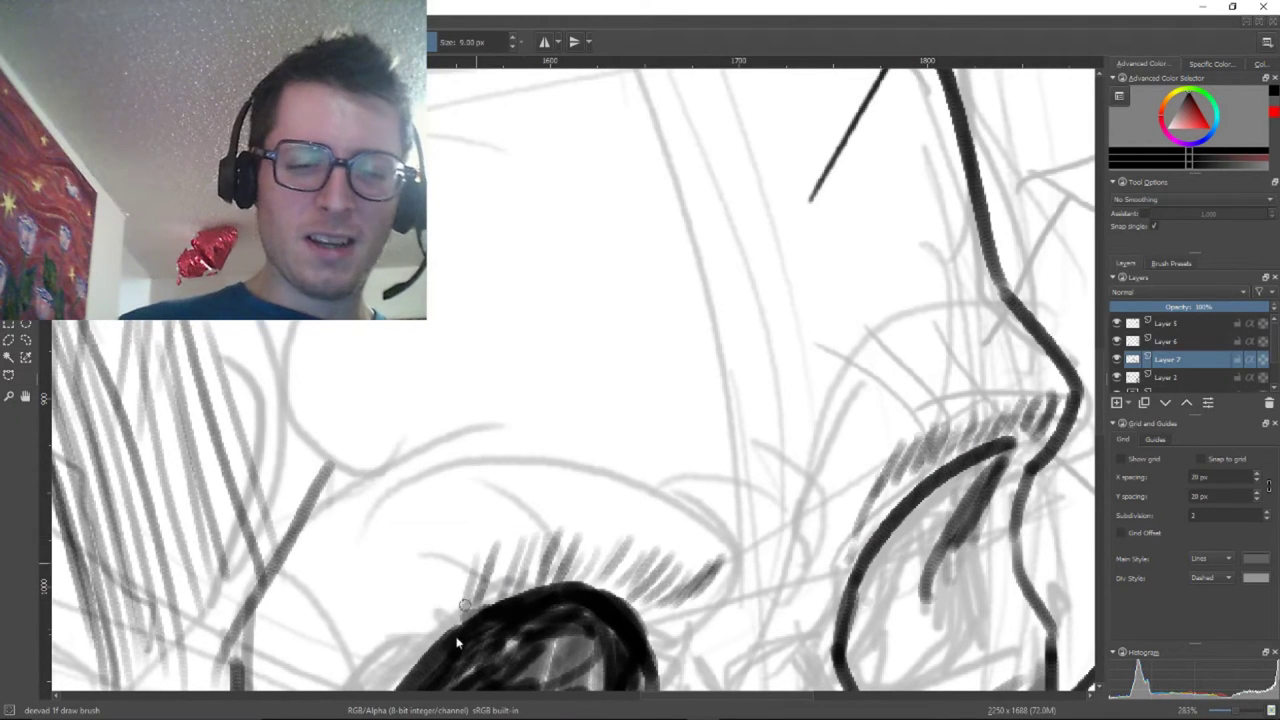
left_click_drag(470, 560, 442, 608)
left_click_drag(452, 576, 424, 652)
left_click_drag(418, 640, 400, 682)
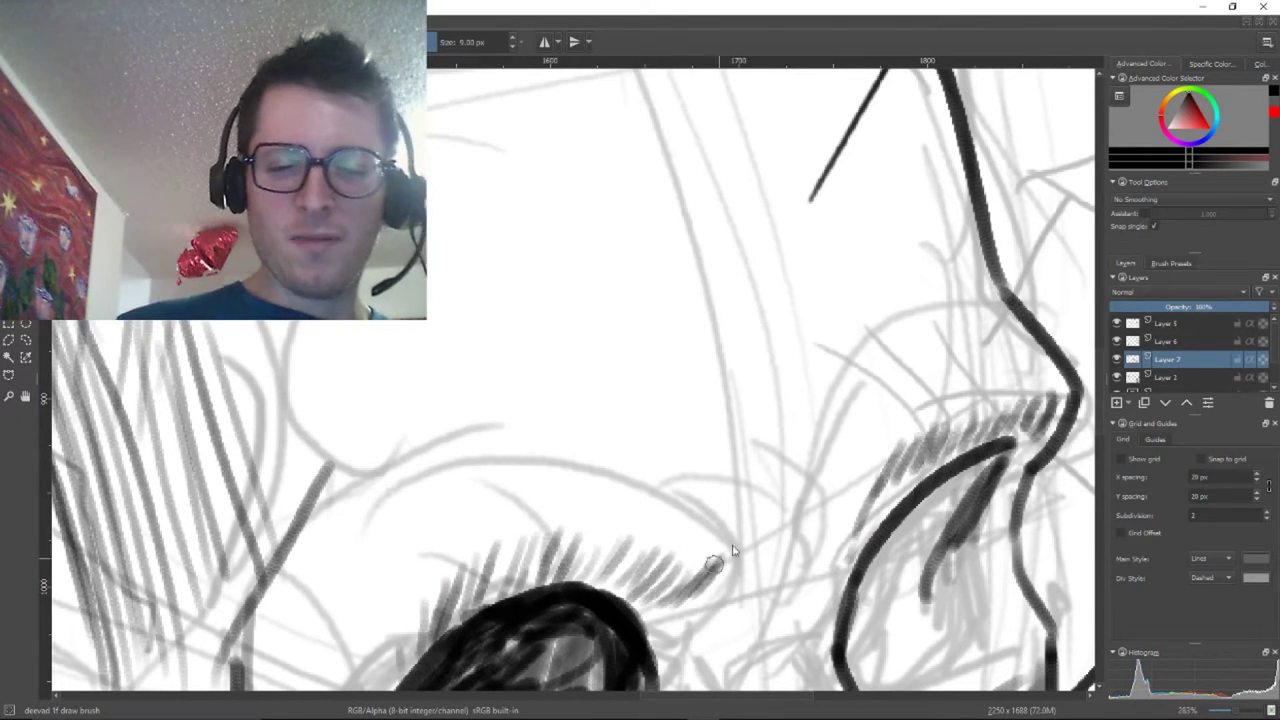
Thicken the near brow shading with a second row of short overlapping strokes above the first
left_click_drag(718, 532, 700, 600)
mouse_move(710, 535)
left_mouse_down()
mouse_move(696, 606)
mouse_move(686, 600)
left_mouse_up()
left_click_drag(694, 532, 660, 598)
mouse_move(670, 524)
left_mouse_down()
mouse_move(642, 592)
mouse_move(630, 566)
left_mouse_up()
mouse_move(644, 508)
left_mouse_down()
mouse_move(628, 588)
mouse_move(614, 584)
left_mouse_up()
left_click_drag(604, 508, 586, 570)
mouse_move(592, 508)
left_mouse_down()
mouse_move(568, 570)
mouse_move(542, 582)
left_mouse_up()
mouse_move(548, 510)
left_mouse_down()
mouse_move(520, 574)
mouse_move(510, 560)
left_mouse_up()
mouse_move(530, 518)
left_mouse_down()
mouse_move(508, 560)
mouse_move(502, 538)
left_mouse_up()
left_click_drag(520, 512, 497, 566)
left_click_drag(495, 534, 480, 580)
mouse_move(482, 544)
left_mouse_down()
mouse_move(464, 594)
mouse_move(450, 596)
left_mouse_up()
left_click_drag(450, 566, 432, 600)
Darken the near brow's inner end with curved strokes and hatch the nose bridge between the two eye sockets
left_click_drag(638, 570, 687, 456)
mouse_move(742, 410)
left_mouse_down()
mouse_move(735, 458)
mouse_move(748, 450)
mouse_move(731, 390)
left_mouse_up()
left_click_drag(760, 437, 752, 385)
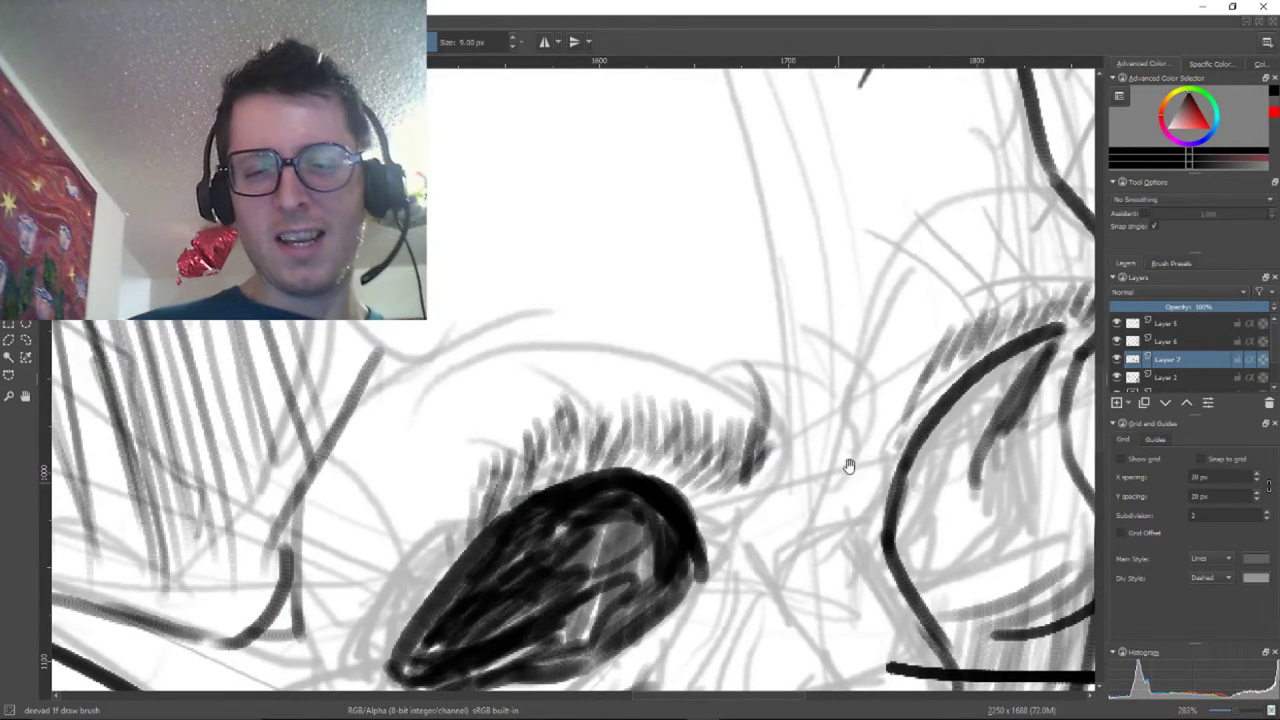
scroll(852, 443, "down", 4)
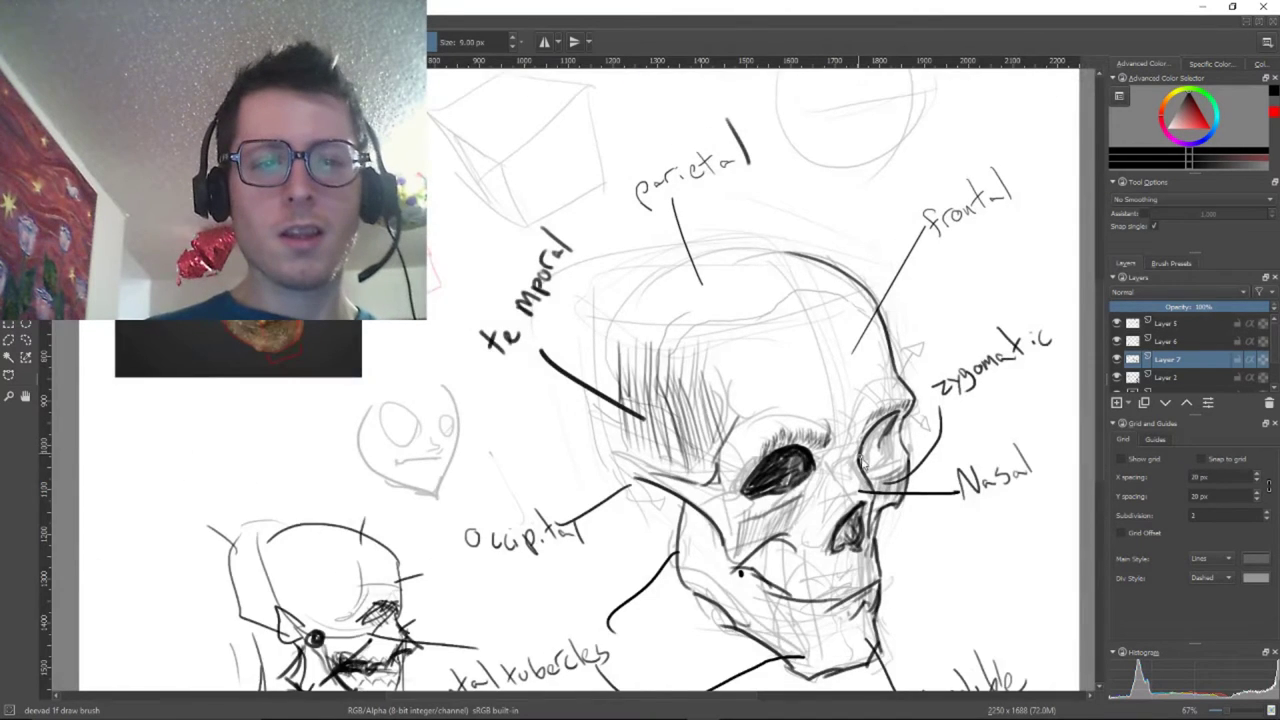
scroll(856, 458, "up", 1)
scroll(890, 500, "up", 2)
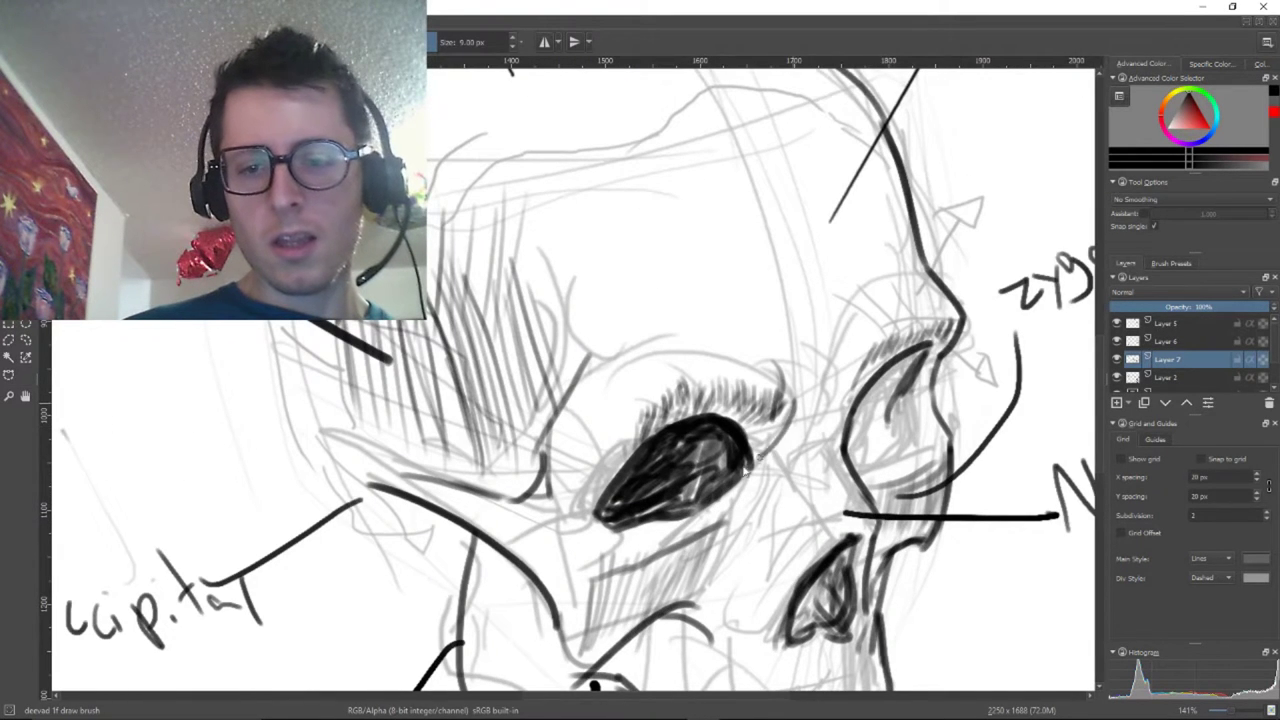
mouse_move(792, 392)
left_mouse_down()
mouse_move(789, 432)
mouse_move(771, 448)
left_mouse_up()
mouse_move(858, 386)
left_mouse_down()
mouse_move(838, 450)
mouse_move(788, 430)
left_mouse_up()
left_click_drag(830, 486, 812, 504)
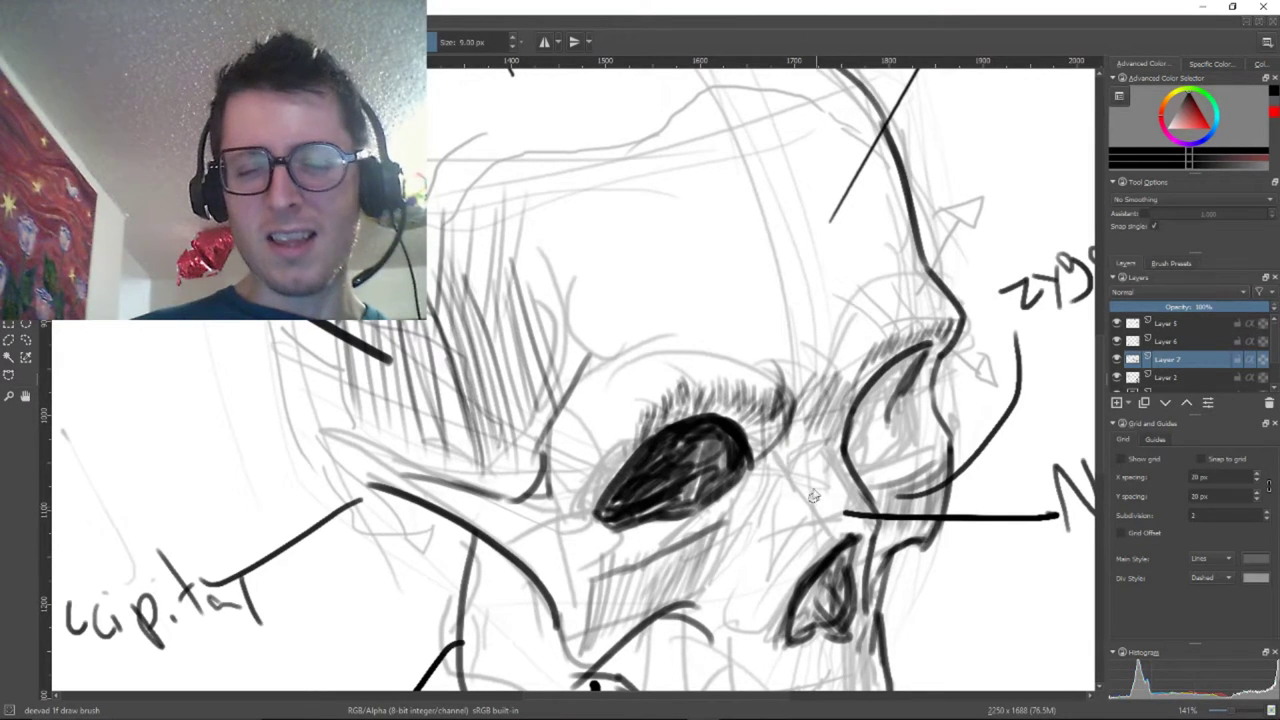
Trace the lower edge of the forehead plane above the brows on the reference skull photo with dark lines
left_click_drag(597, 256, 949, 408)
scroll(849, 325, "down", 3)
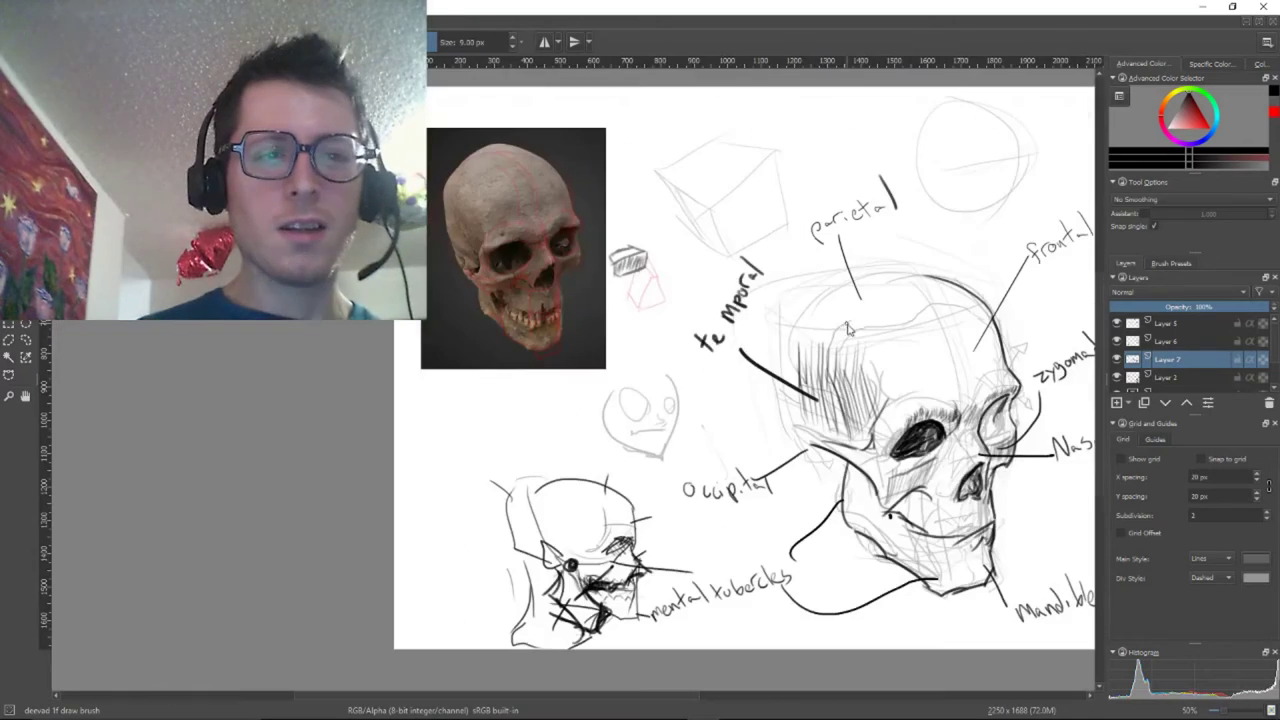
scroll(853, 329, "up", 1)
scroll(855, 330, "up", 1)
scroll(1015, 341, "down", 1)
left_click_drag(1040, 406, 960, 380)
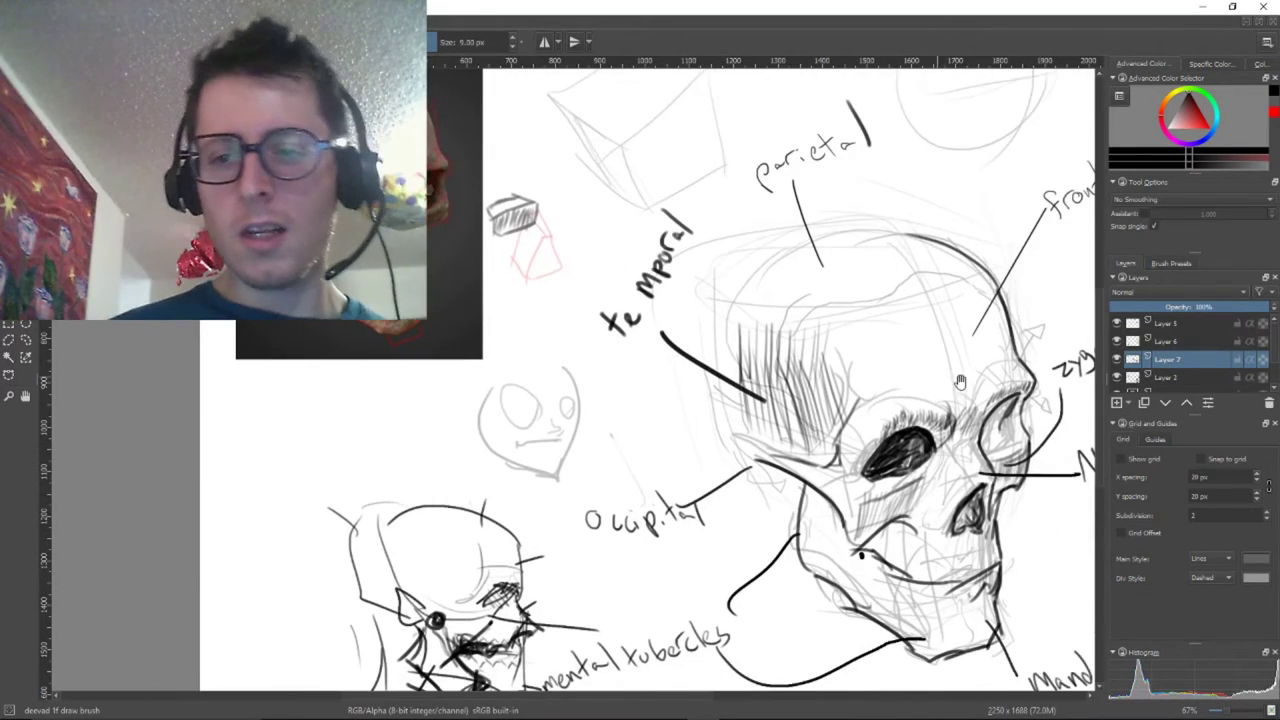
scroll(1000, 396, "up", 1)
left_click_drag(600, 247, 1020, 478)
scroll(730, 190, "up", 2)
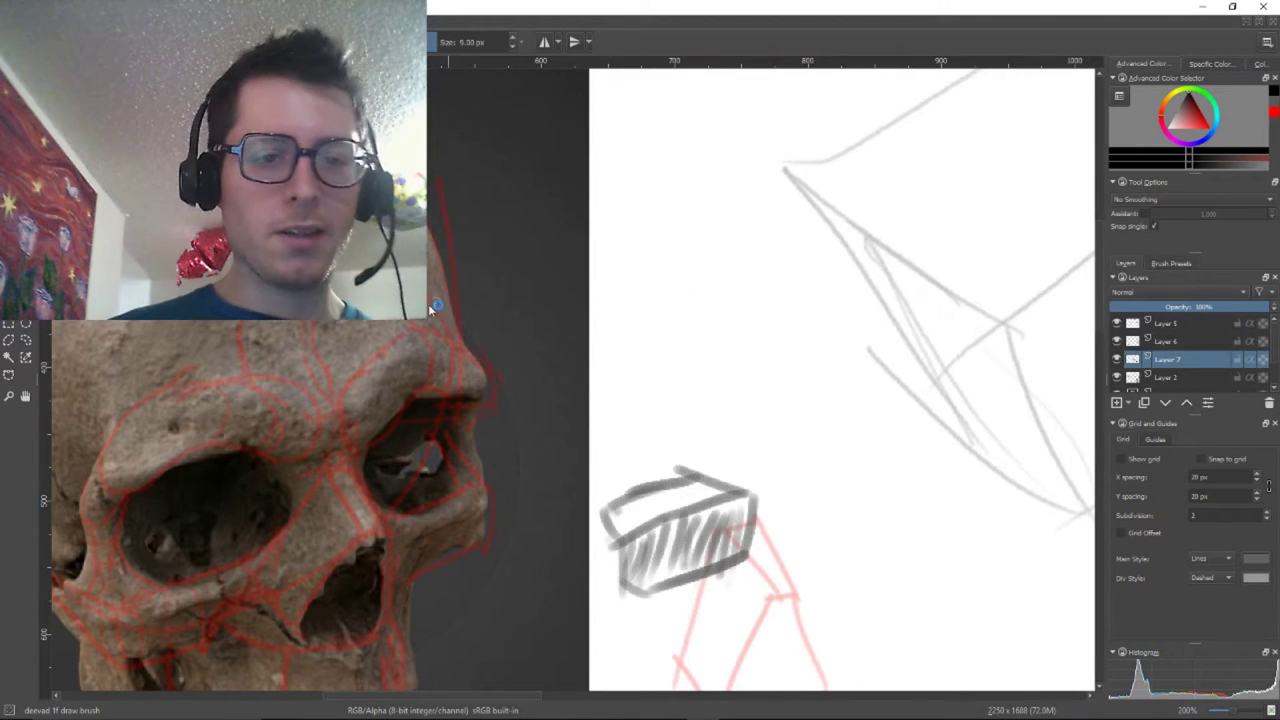
mouse_move(395, 322)
left_mouse_down()
mouse_move(300, 398)
mouse_move(212, 355)
mouse_move(95, 420)
left_mouse_up()
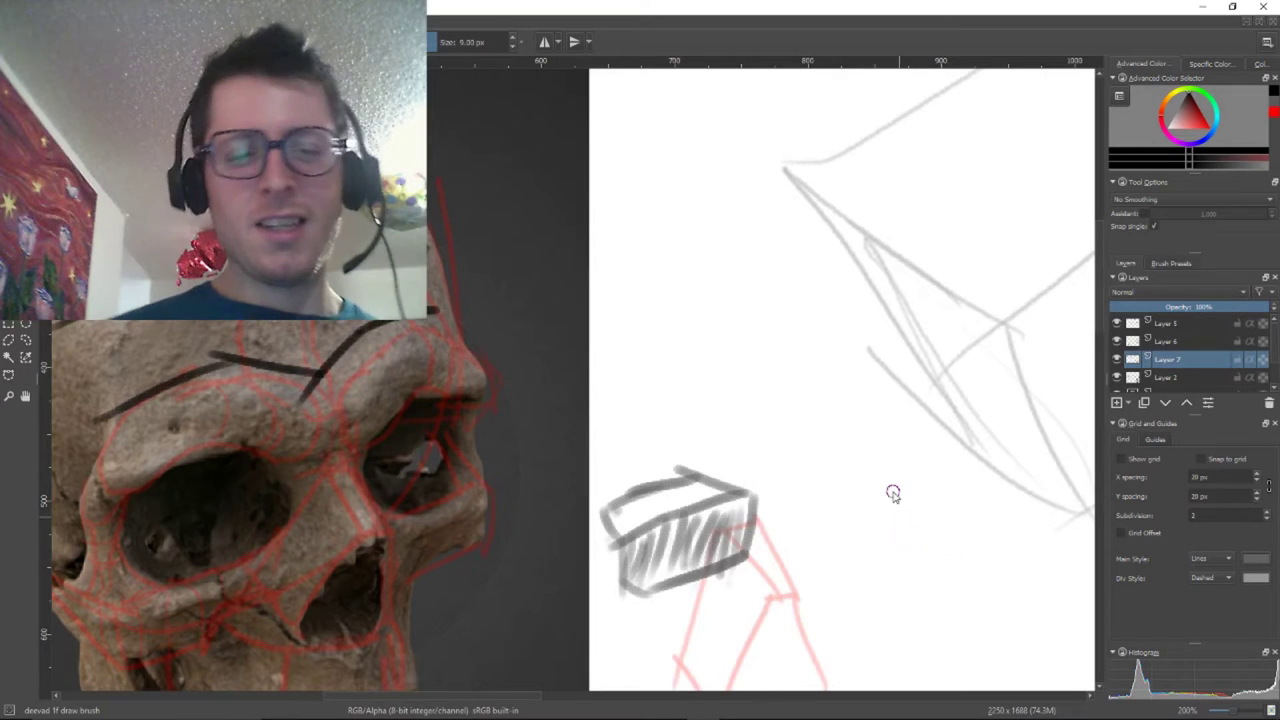
Draw the lower edge of the forehead plane above both brows on the large skull
scroll(891, 491, "down", 2)
left_click_drag(891, 441, 495, 292)
left_click_drag(838, 400, 535, 232)
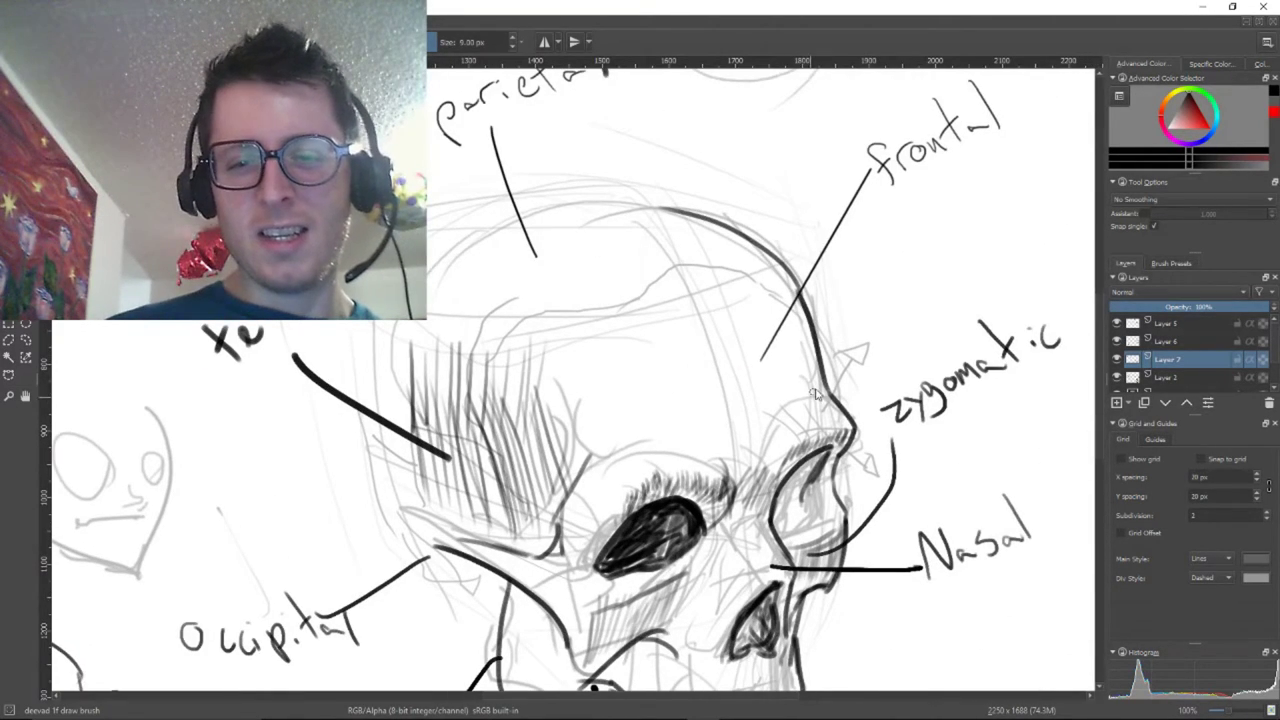
left_click_drag(815, 392, 753, 411)
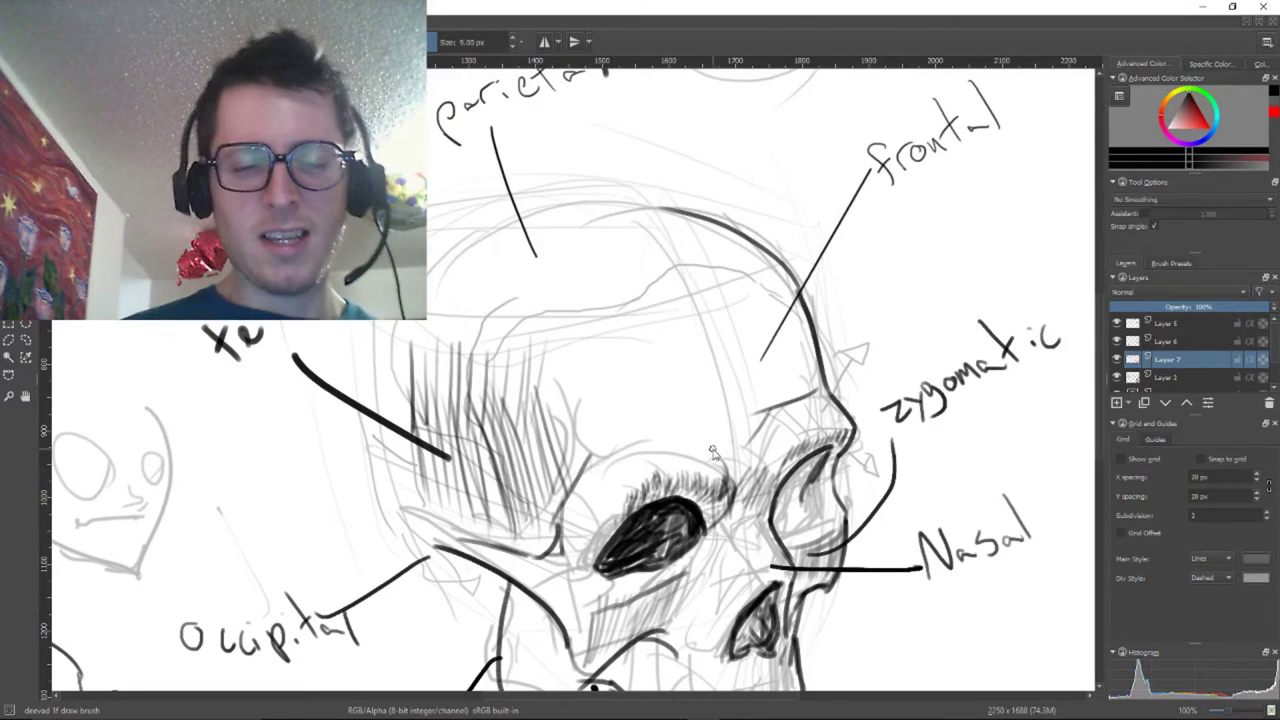
scroll(766, 437, "down", 2)
key("ctrl")
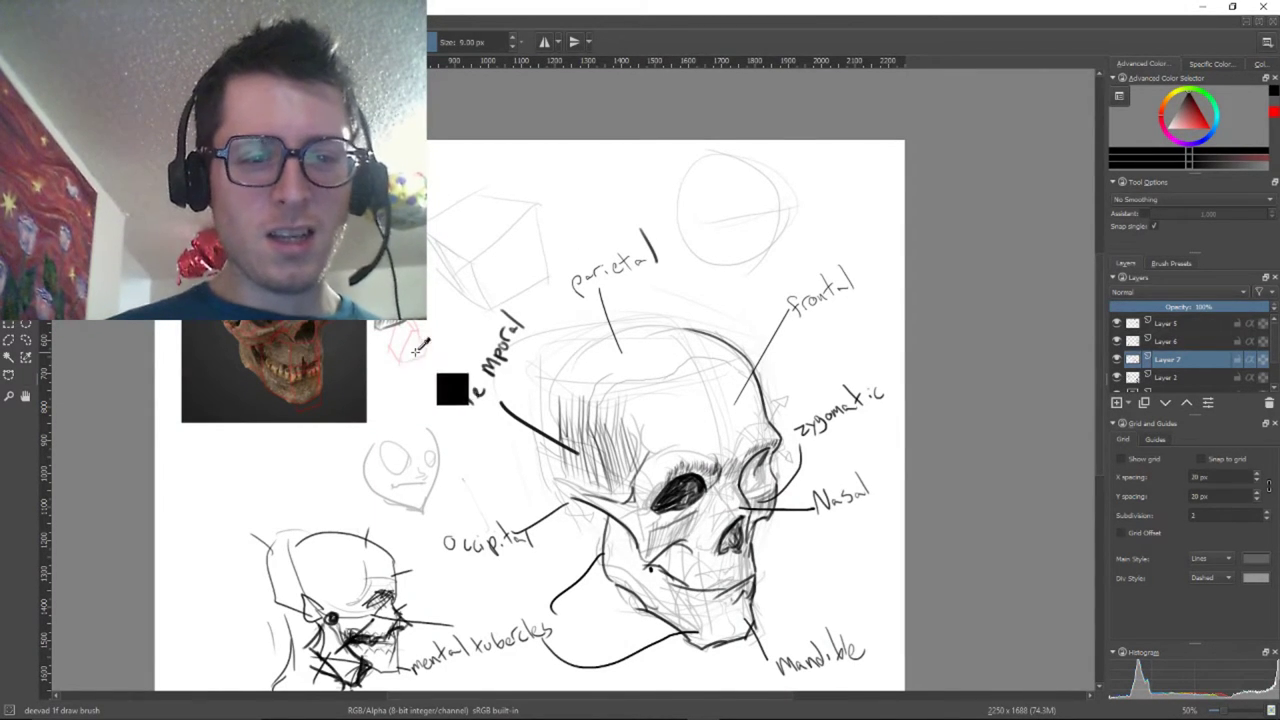
scroll(495, 366, "up", 2)
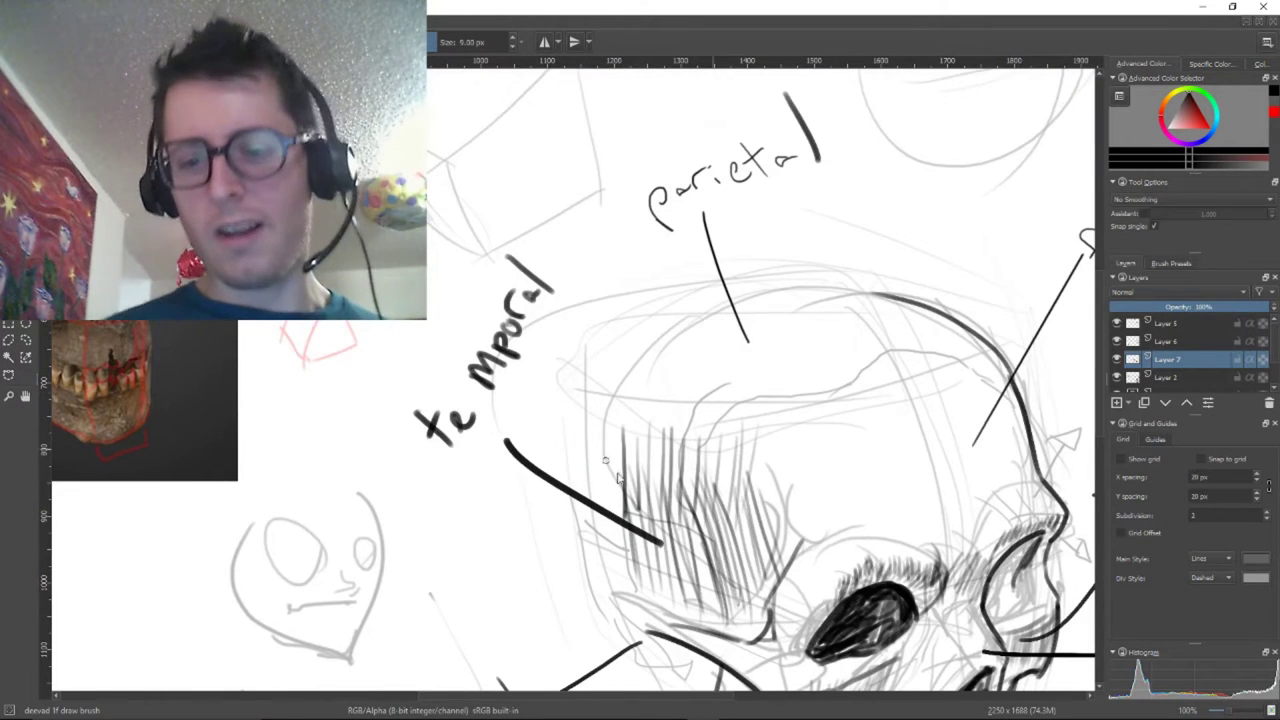
left_click_drag(618, 478, 607, 343)
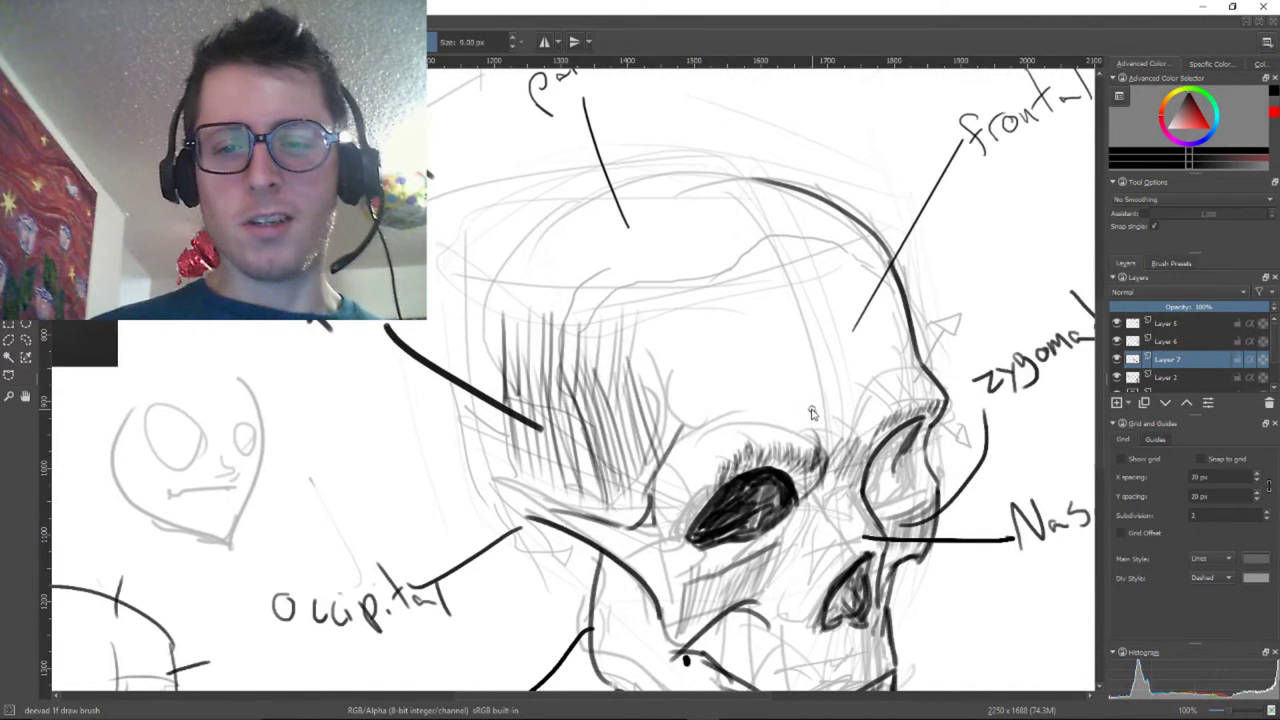
left_click_drag(812, 408, 706, 404)
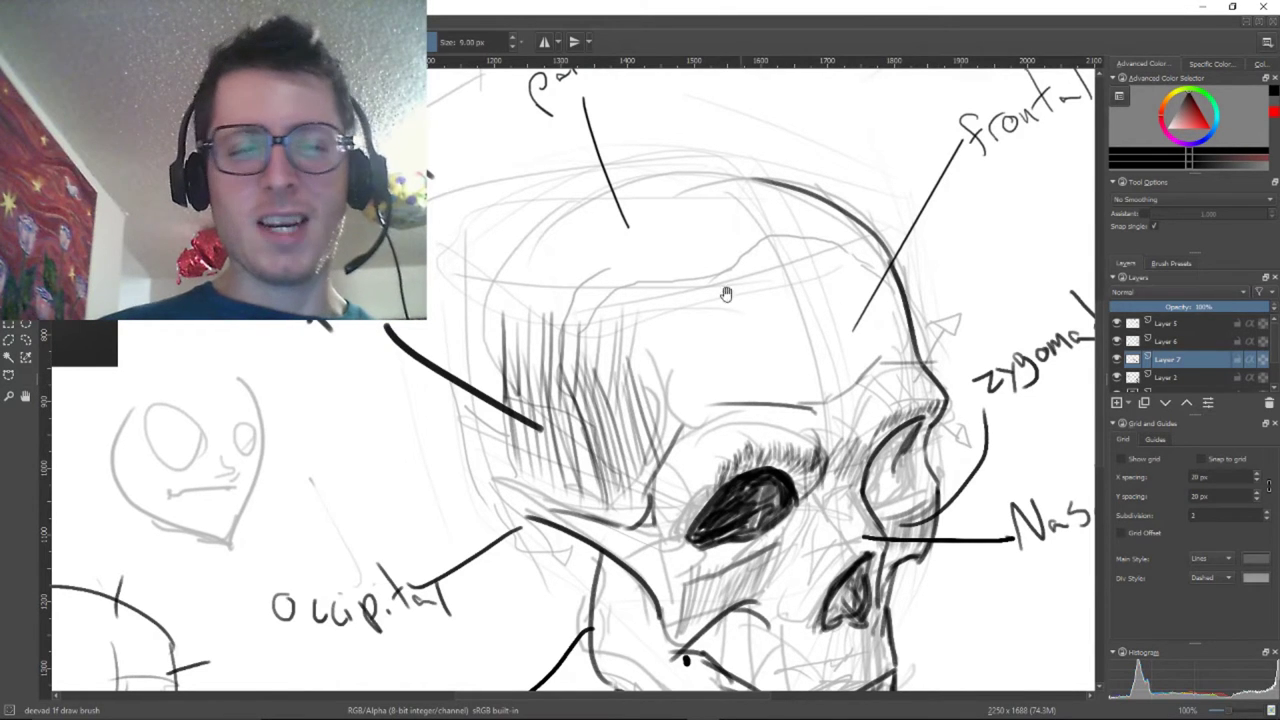
Outline the upper edge and sides of the large skull's forehead plane with angular lines
mouse_move(726, 293)
left_mouse_down()
mouse_move(1002, 470)
mouse_move(953, 407)
mouse_move(961, 463)
mouse_move(960, 416)
mouse_move(908, 406)
mouse_move(952, 447)
left_mouse_up()
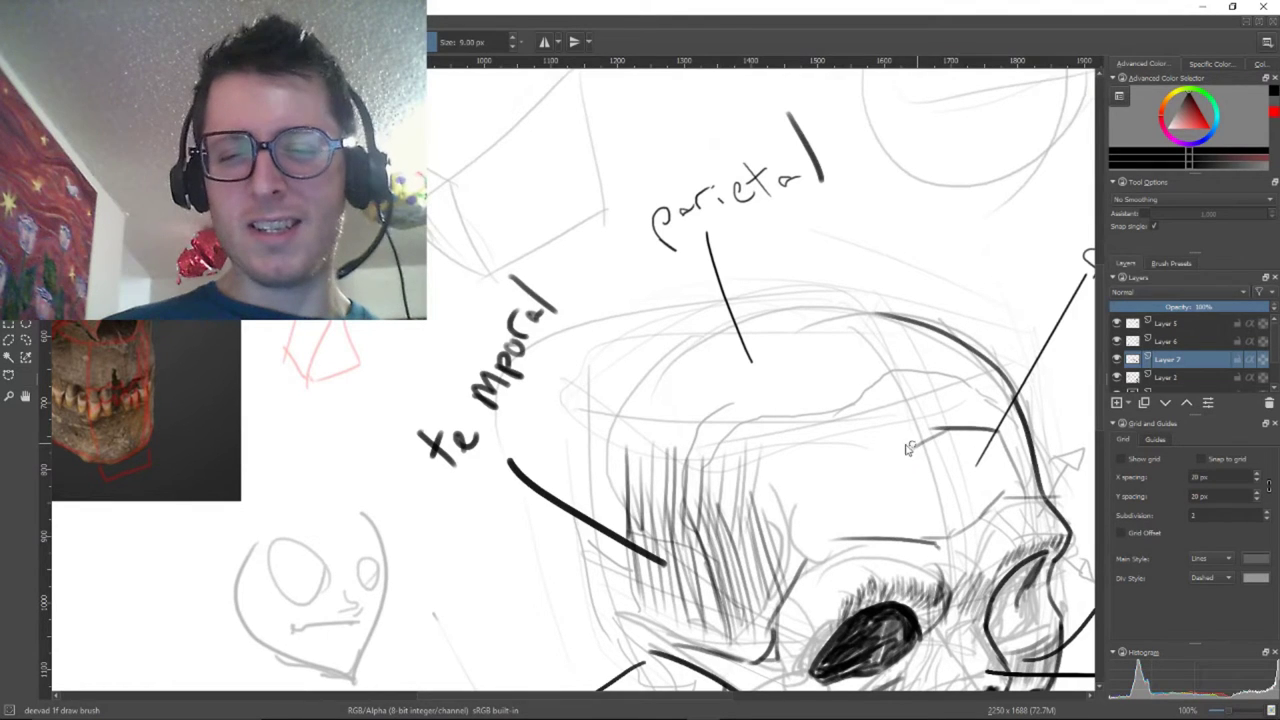
mouse_move(857, 446)
left_mouse_down()
mouse_move(900, 494)
mouse_move(825, 544)
left_mouse_up()
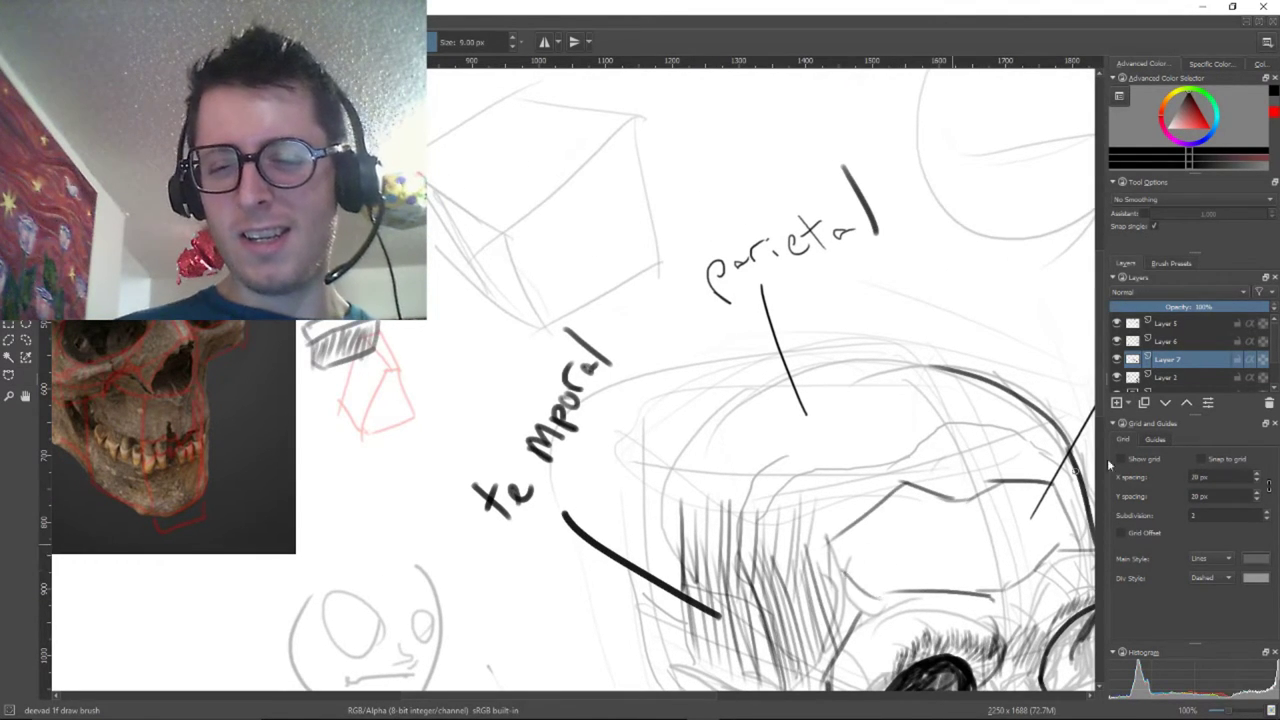
scroll(843, 272, "up", 3)
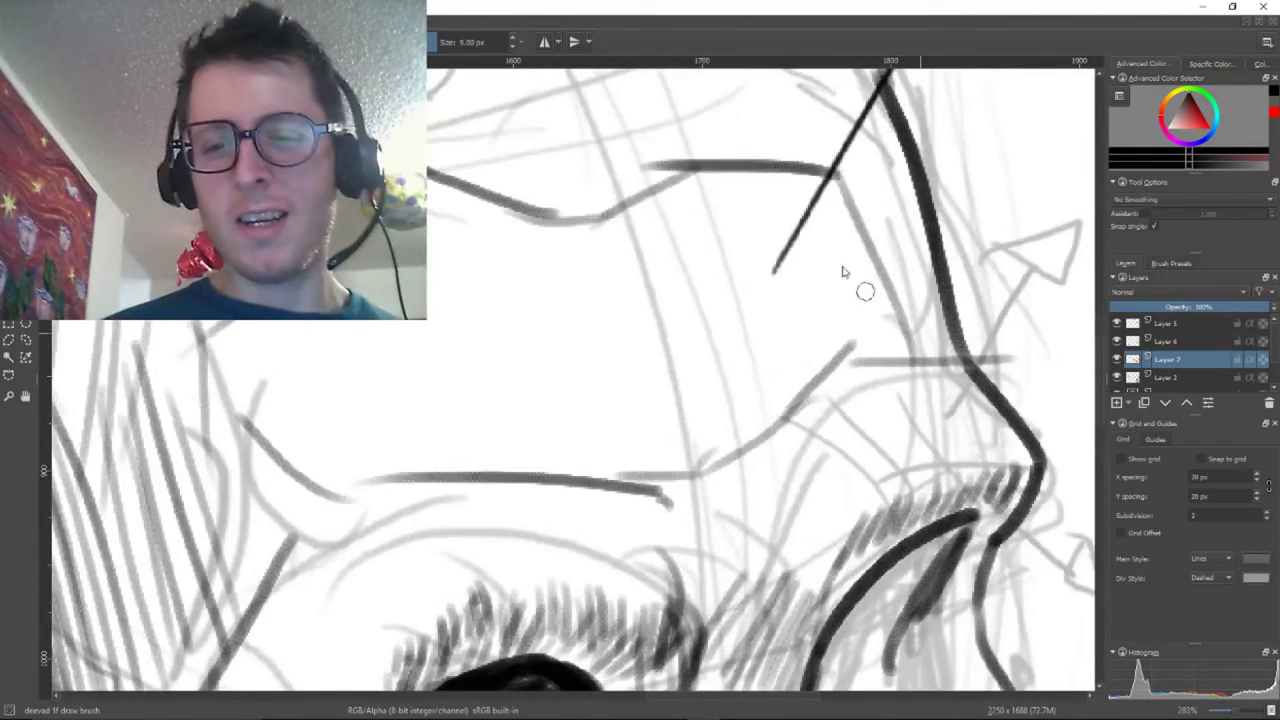
Hatch the far part of the outlined forehead plane with closely spaced slanted grey strokes
scroll(857, 276, "down", 1)
left_click_drag(864, 266, 906, 364)
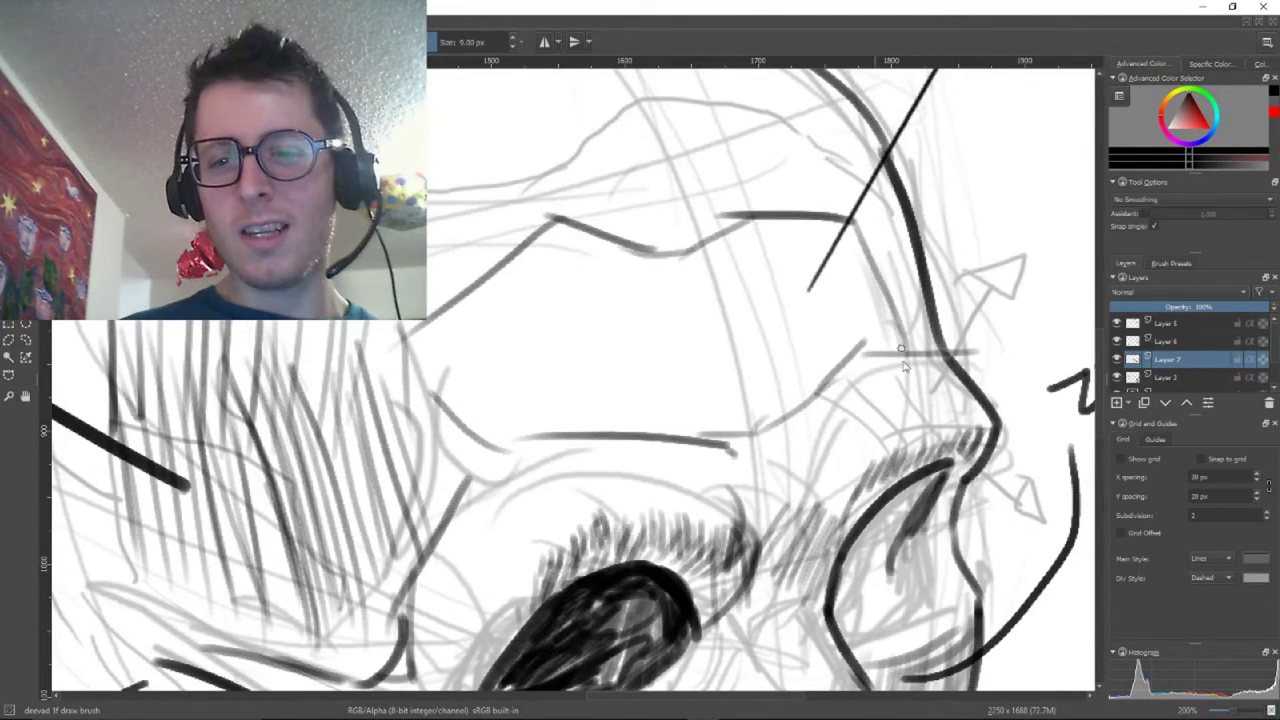
mouse_move(842, 242)
left_mouse_down()
mouse_move(880, 366)
mouse_move(863, 350)
left_mouse_up()
left_click_drag(807, 234, 852, 342)
mouse_move(781, 215)
left_mouse_down()
mouse_move(822, 365)
mouse_move(800, 378)
left_mouse_up()
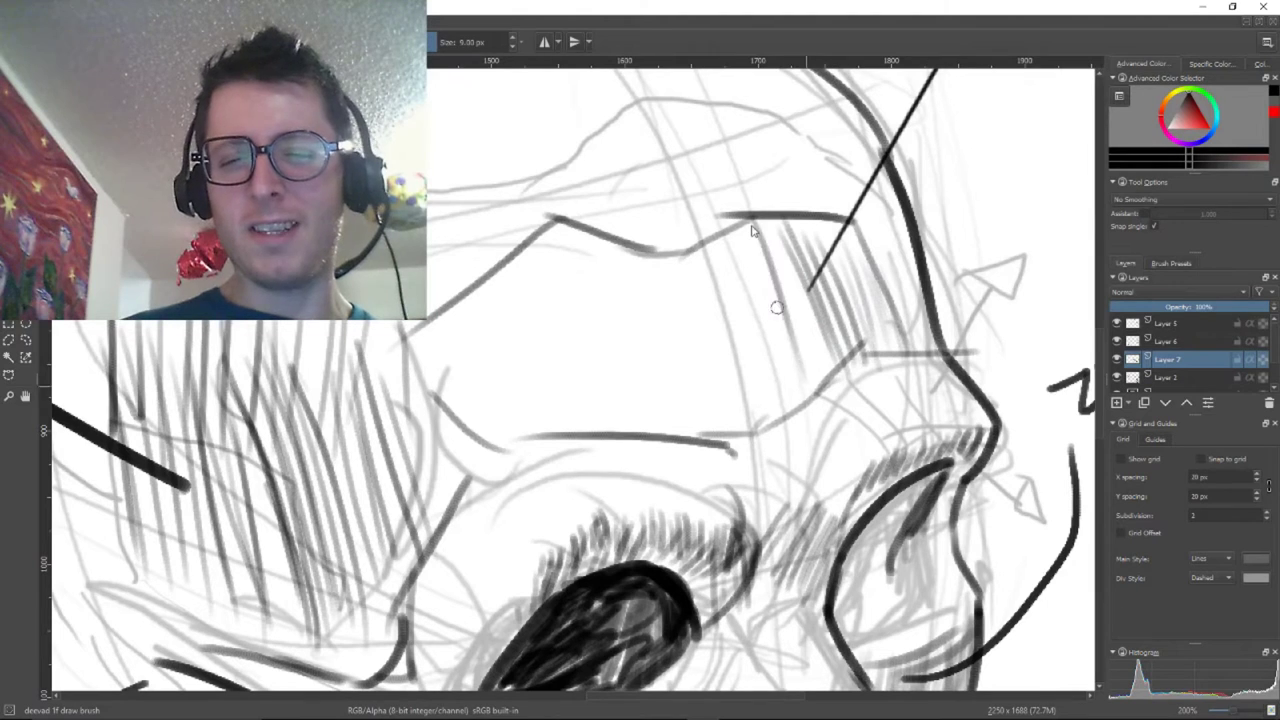
left_click_drag(786, 240, 810, 385)
left_click_drag(740, 228, 795, 400)
left_click_drag(735, 275, 775, 405)
Continue the near-vertical hatching across the middle and near side of the forehead plane up to the temple
mouse_move(705, 260)
left_mouse_down()
mouse_move(770, 440)
mouse_move(718, 432)
left_mouse_up()
left_click_drag(665, 272, 680, 438)
mouse_move(630, 262)
left_mouse_down()
mouse_move(655, 432)
mouse_move(636, 414)
left_mouse_up()
left_click_drag(600, 270, 640, 440)
left_click_drag(582, 230, 622, 432)
left_click_drag(575, 258, 598, 414)
mouse_move(545, 274)
left_mouse_down()
mouse_move(568, 398)
mouse_move(558, 415)
left_mouse_up()
mouse_move(515, 280)
left_mouse_down()
mouse_move(545, 414)
mouse_move(530, 432)
left_mouse_up()
mouse_move(490, 296)
left_mouse_down()
mouse_move(520, 438)
mouse_move(490, 436)
left_mouse_up()
left_click_drag(440, 282, 466, 416)
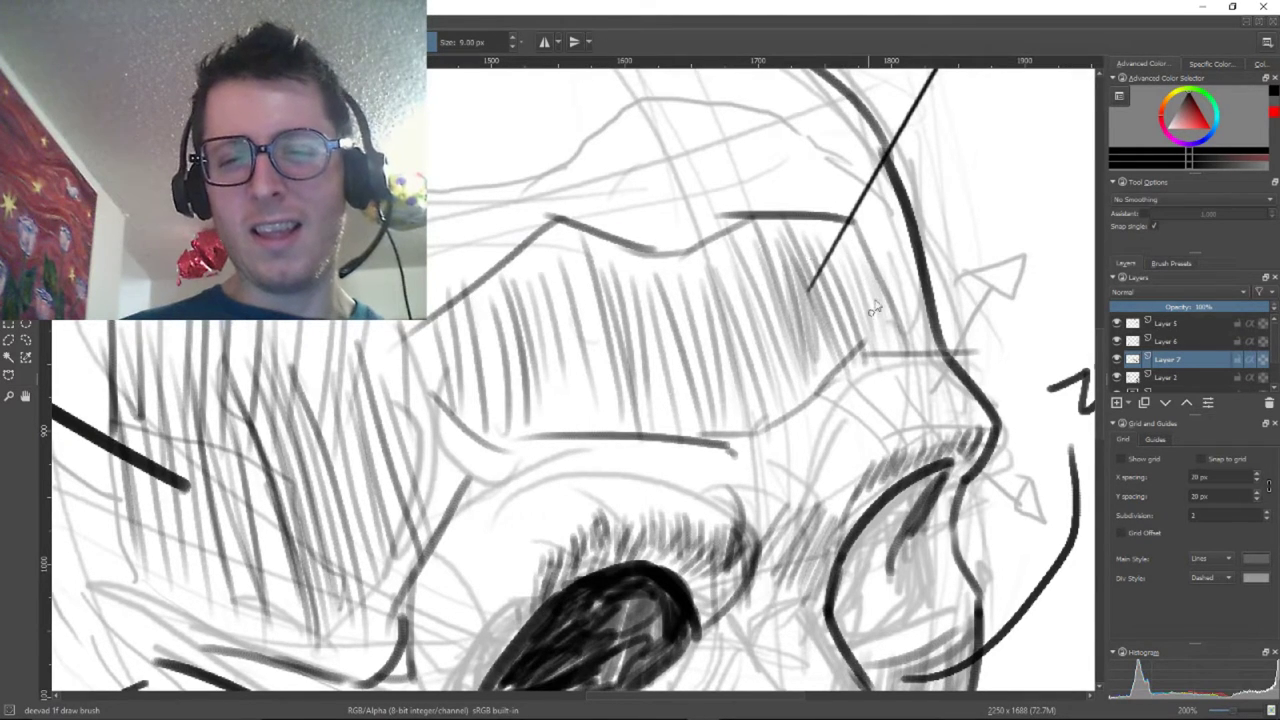
Hatch across the upper edge of the large skull's forehead plane with short slanted strokes, from the far temple to the near side
left_click_drag(850, 200, 884, 318)
left_click_drag(864, 210, 892, 330)
left_click_drag(848, 186, 890, 300)
left_click_drag(810, 170, 862, 278)
mouse_move(798, 168)
left_mouse_down()
mouse_move(848, 256)
mouse_move(830, 248)
left_mouse_up()
mouse_move(770, 176)
left_mouse_down()
mouse_move(826, 268)
mouse_move(815, 284)
left_mouse_up()
mouse_move(758, 186)
left_mouse_down()
mouse_move(795, 270)
mouse_move(772, 296)
left_mouse_up()
left_click_drag(712, 178, 744, 300)
left_click_drag(690, 196, 720, 290)
mouse_move(672, 216)
left_mouse_down()
mouse_move(708, 288)
mouse_move(660, 282)
left_mouse_up()
mouse_move(618, 206)
left_mouse_down()
mouse_move(642, 290)
mouse_move(626, 284)
left_mouse_up()
mouse_move(586, 194)
left_mouse_down()
mouse_move(606, 284)
mouse_move(590, 294)
left_mouse_up()
left_click_drag(548, 194, 576, 300)
left_click_drag(530, 248, 538, 314)
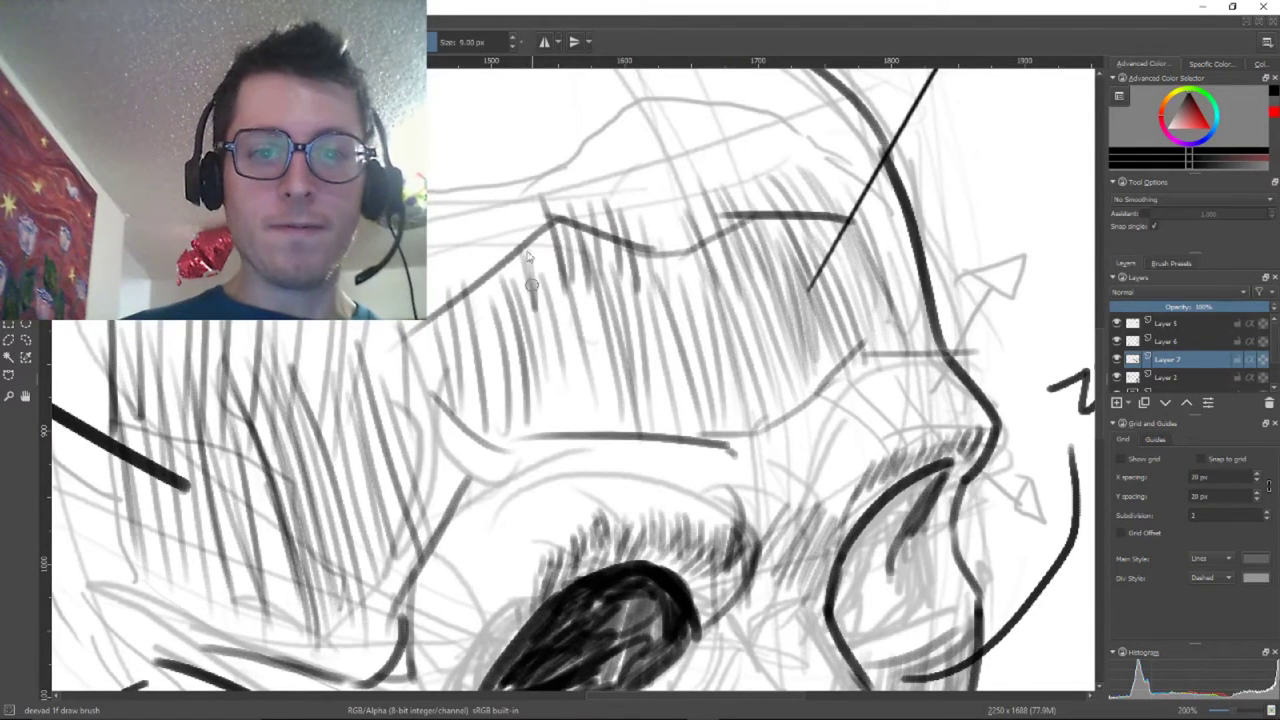
left_click_drag(548, 206, 560, 292)
left_click_drag(512, 216, 530, 286)
mouse_move(500, 242)
left_mouse_down()
mouse_move(522, 300)
mouse_move(510, 320)
left_mouse_up()
left_click_drag(478, 270, 490, 354)
mouse_move(450, 306)
left_mouse_down()
mouse_move(460, 354)
mouse_move(425, 381)
left_mouse_up()
Hatch along the lower edge of the forehead plane above the brows, from the far side to the near side
scroll(614, 520, "down", 4)
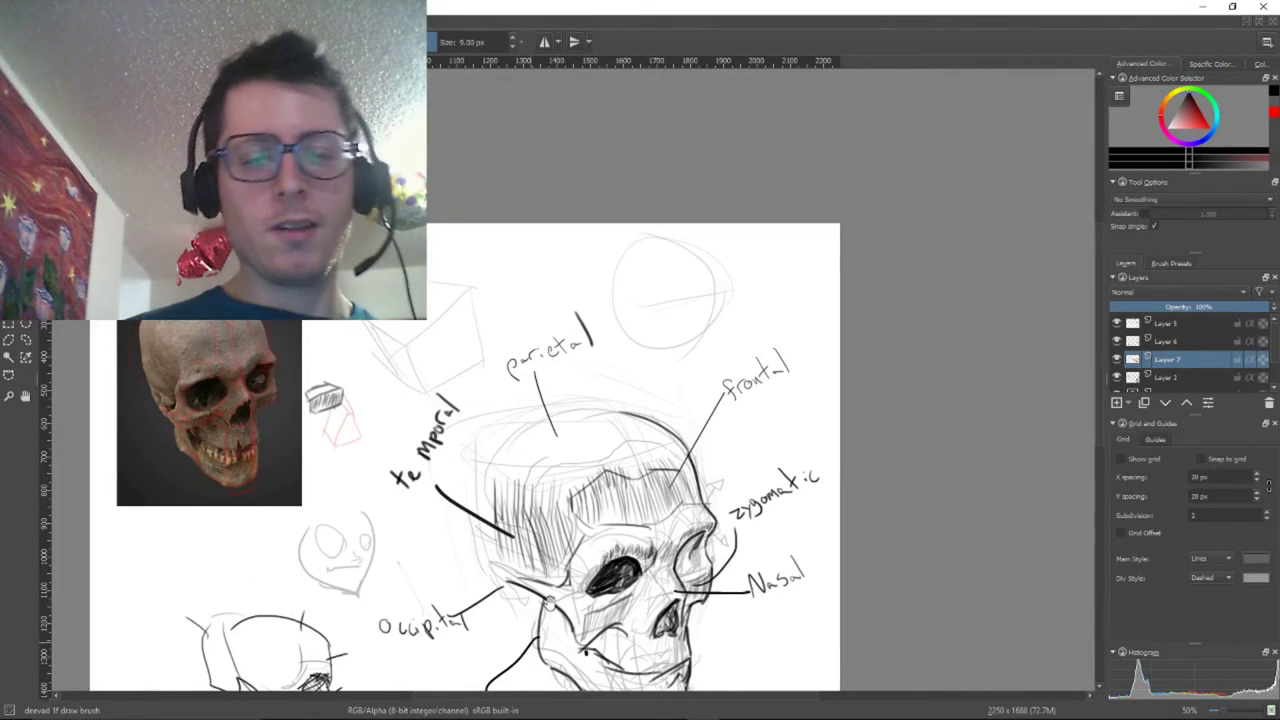
left_click_drag(549, 603, 541, 519)
scroll(650, 442, "up", 2)
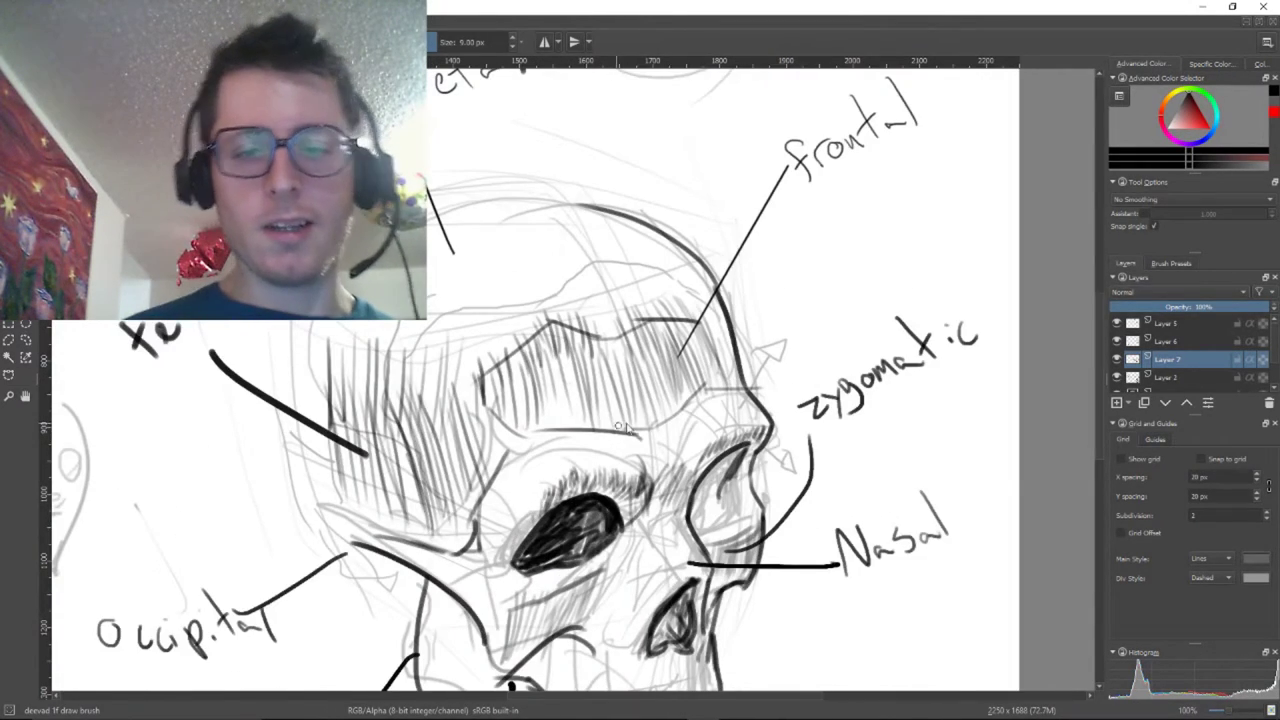
scroll(733, 396, "up", 2)
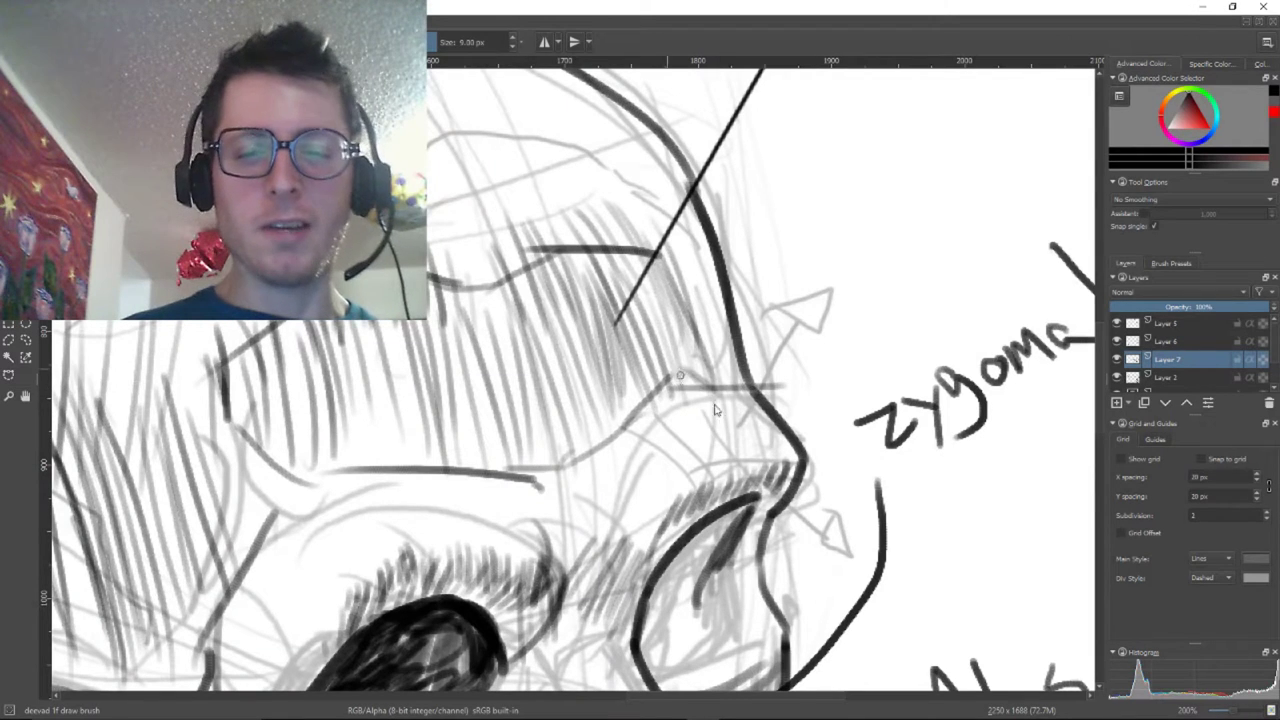
mouse_move(622, 378)
left_mouse_down()
mouse_move(650, 430)
mouse_move(631, 434)
left_mouse_up()
left_click_drag(582, 377, 618, 440)
mouse_move(572, 402)
left_mouse_down()
mouse_move(607, 468)
mouse_move(551, 420)
mouse_move(591, 443)
mouse_move(538, 483)
left_mouse_up()
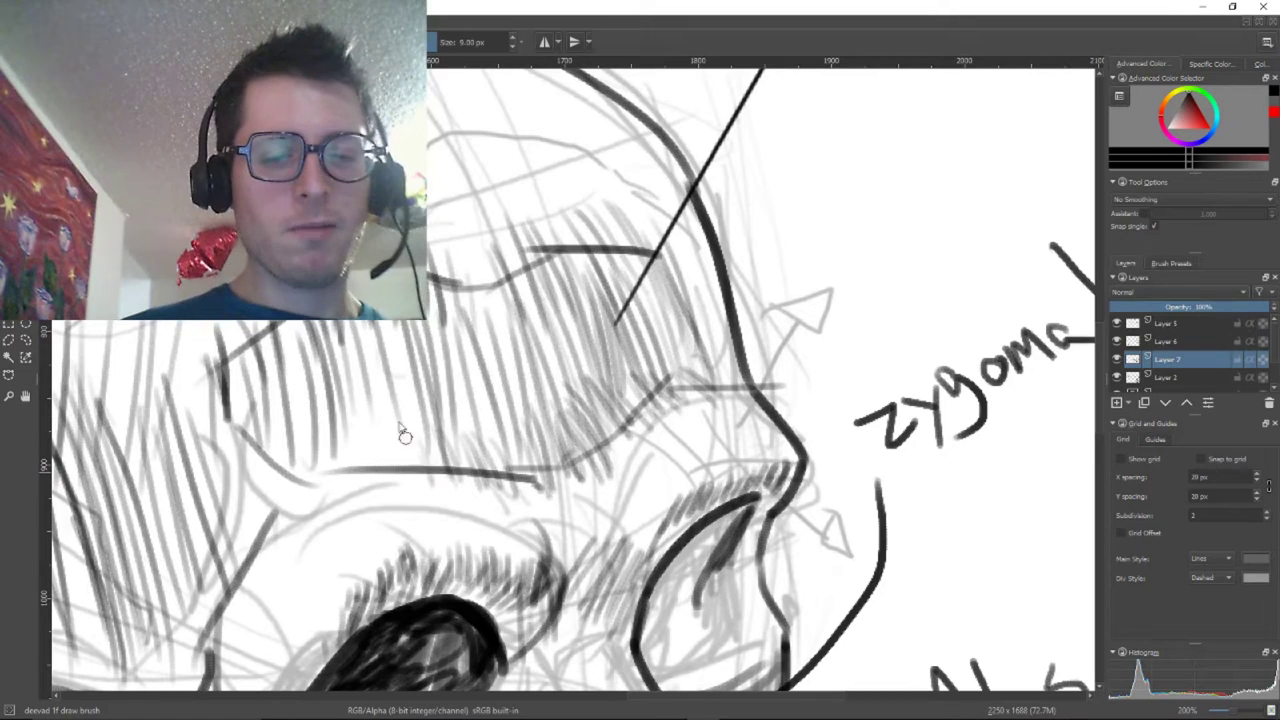
mouse_move(405, 435)
left_mouse_down()
mouse_move(395, 485)
mouse_move(355, 435)
mouse_move(340, 482)
left_mouse_up()
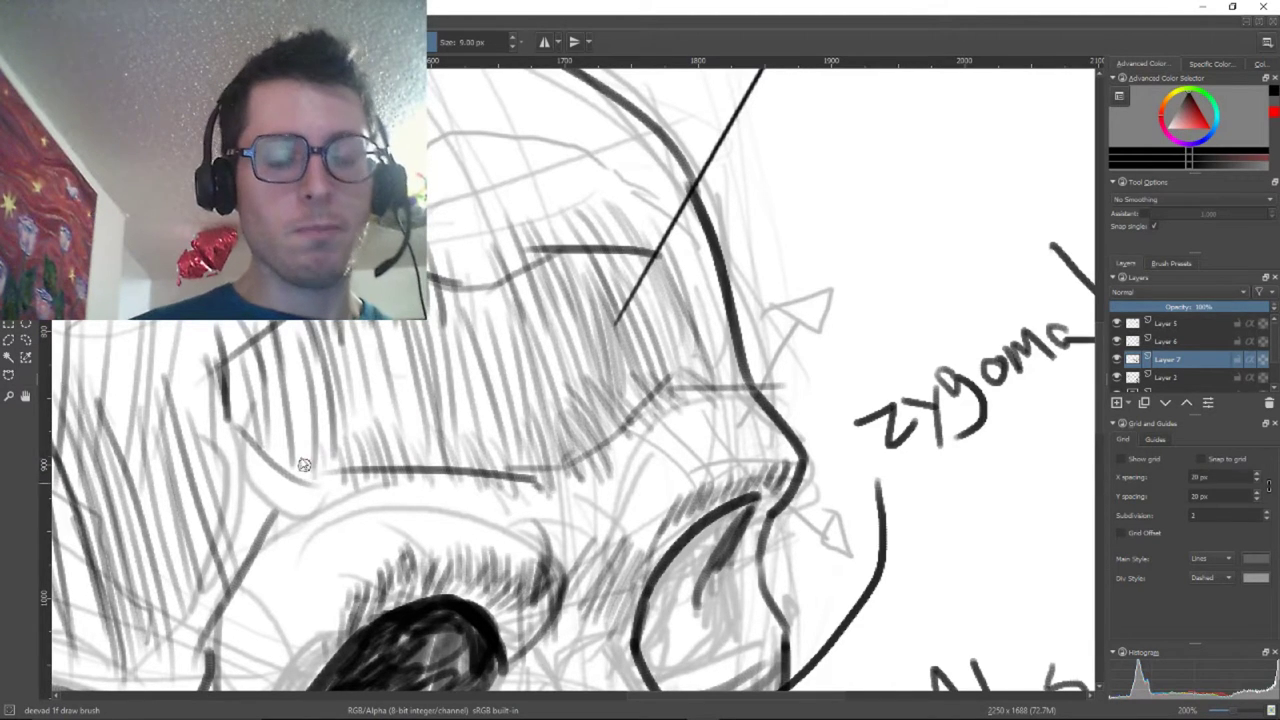
Examine the large skull's temple, cheekbone arch and overall shading, comparing them with the reference skull photo
left_click_drag(426, 528, 708, 252)
scroll(690, 306, "down", 4)
scroll(671, 295, "down", 1)
scroll(454, 303, "up", 3)
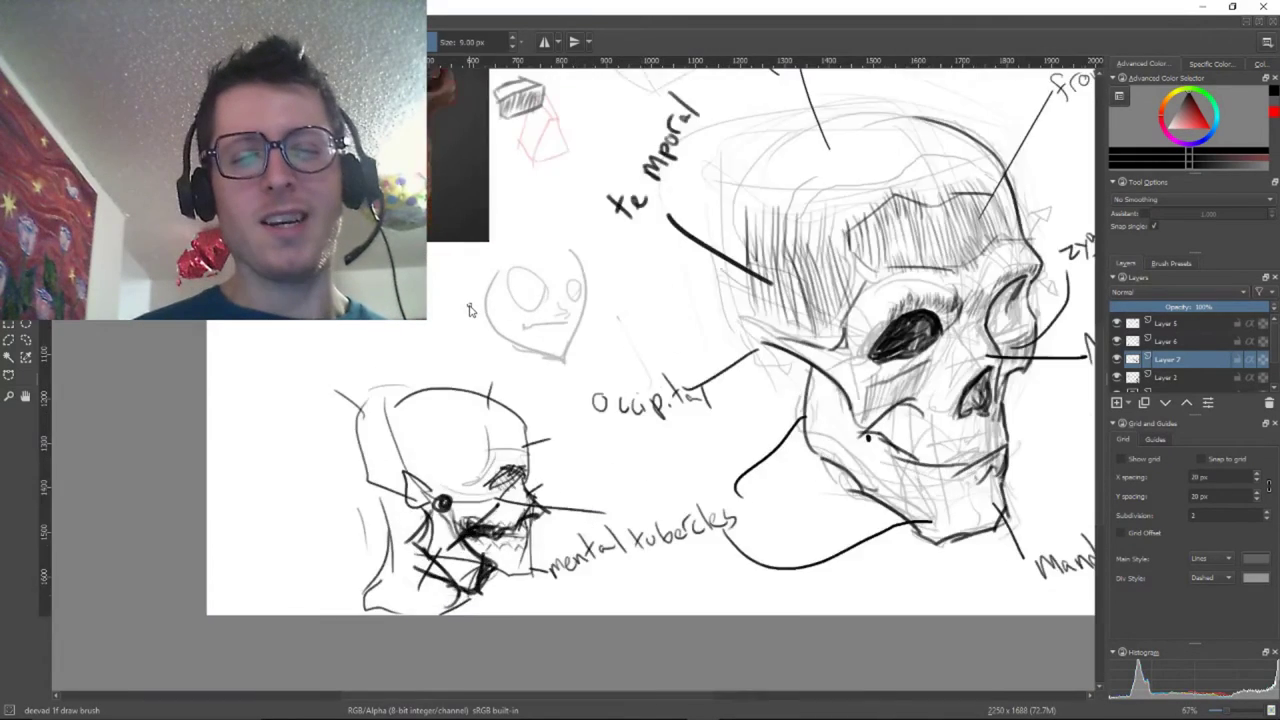
scroll(476, 312, "down", 2)
scroll(640, 327, "up", 1)
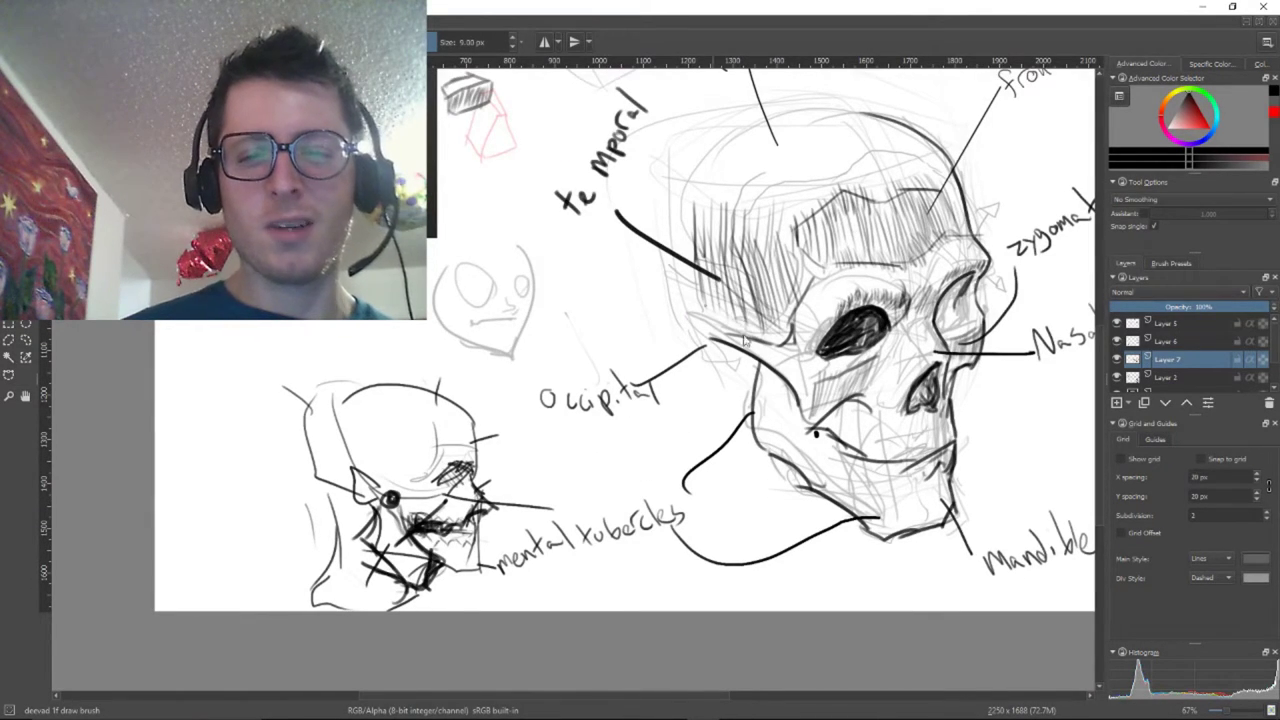
scroll(762, 383, "up", 1)
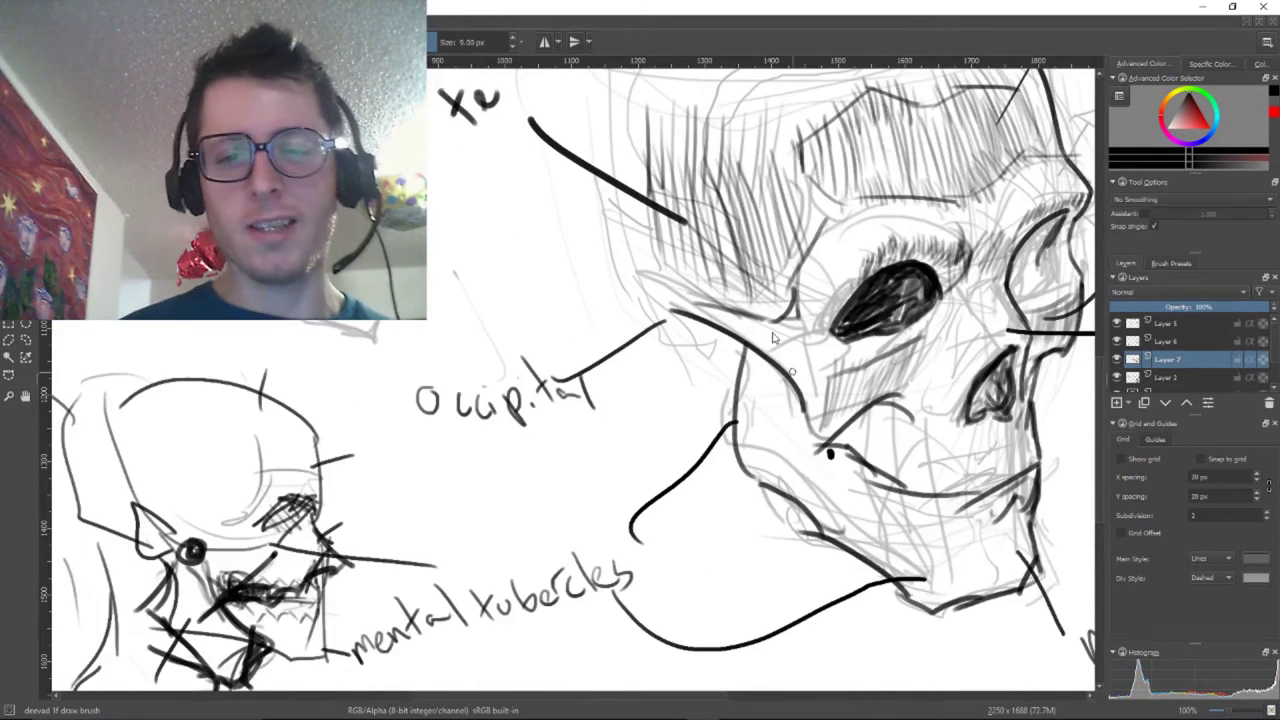
scroll(770, 365, "up", 1)
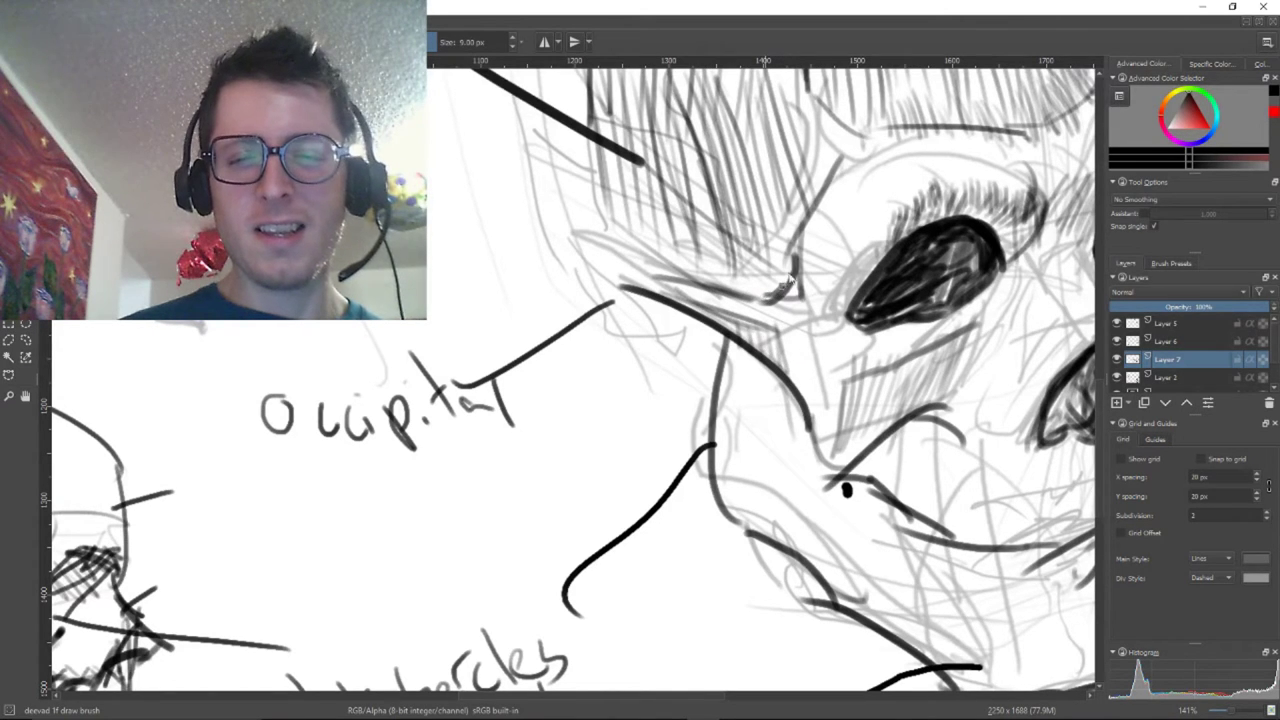
scroll(746, 289, "down", 3)
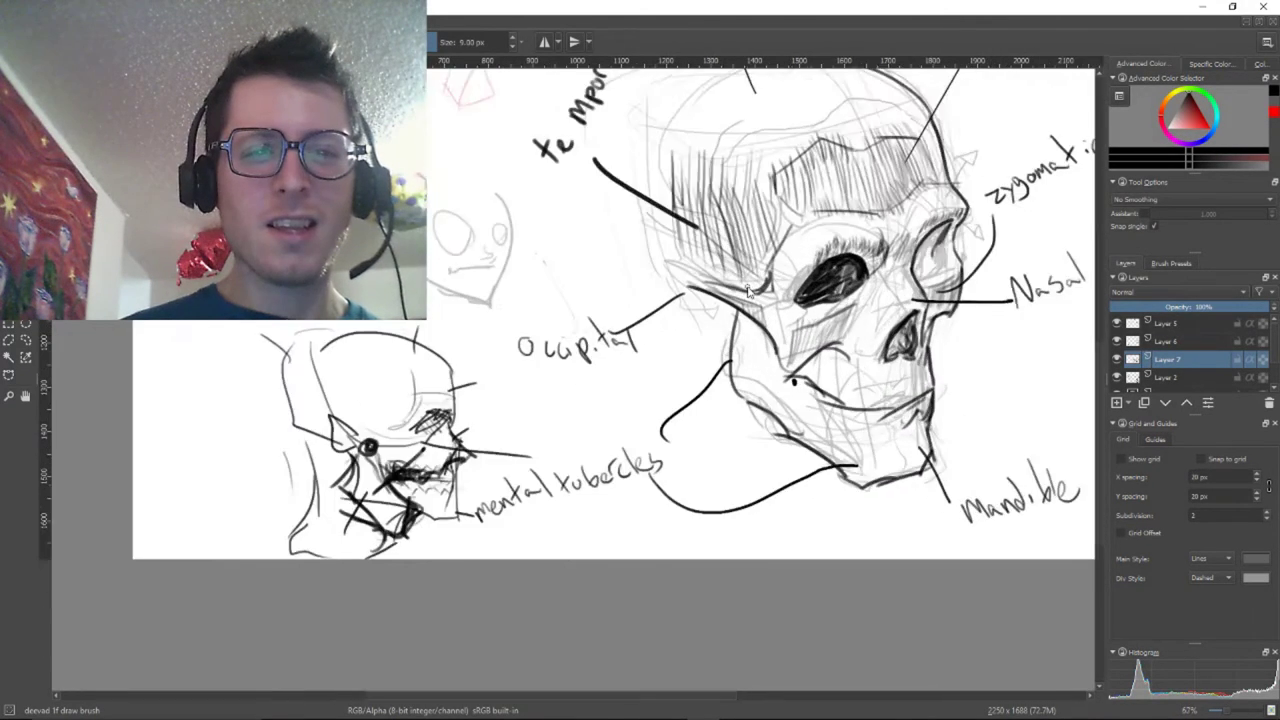
scroll(573, 270, "up", 2)
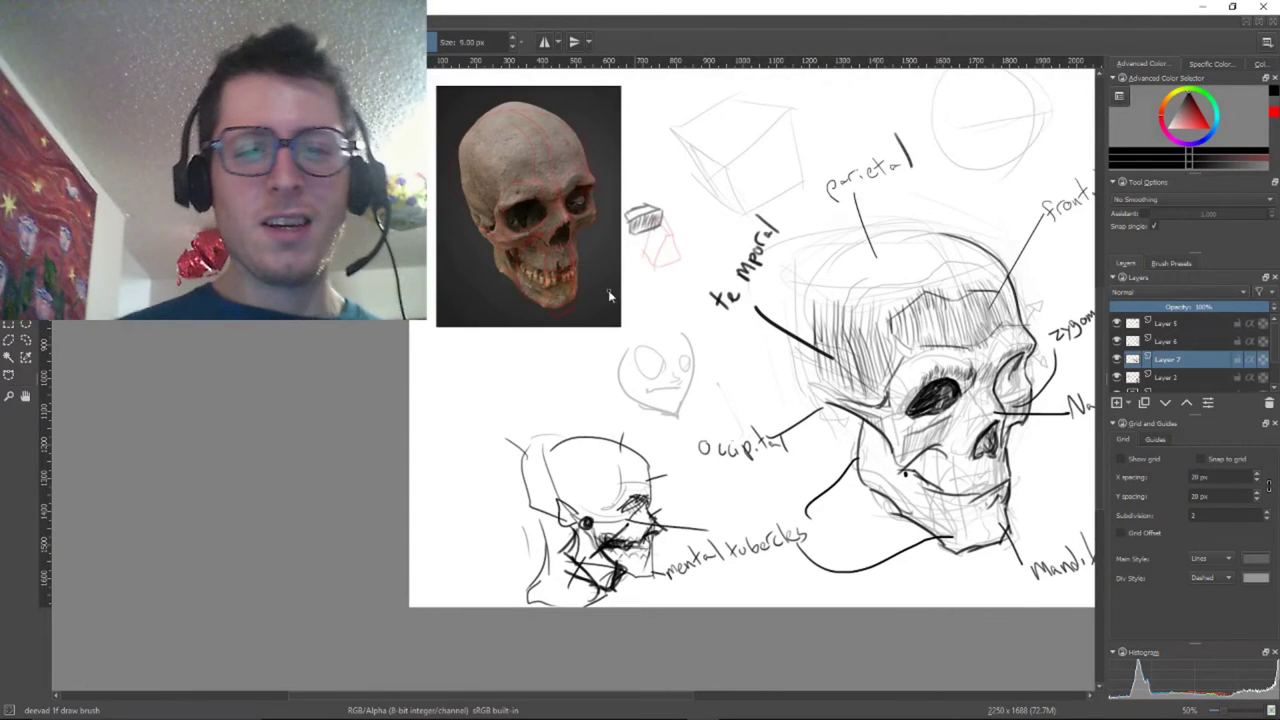
Mark the reference skull photo with a dark curve along the temporal ridge and short lines across the side of the cranium
scroll(431, 199, "up", 3)
left_click_drag(679, 352, 927, 655)
left_click_drag(698, 360, 662, 340)
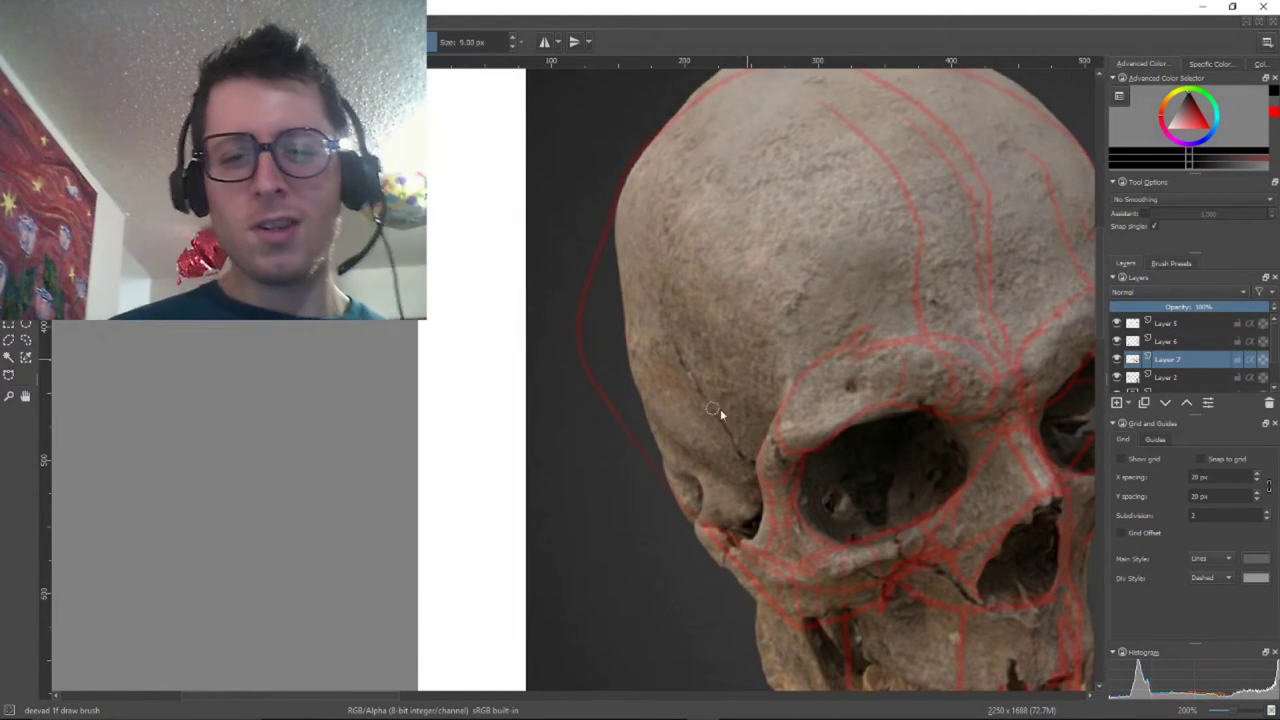
left_click_drag(766, 358, 598, 192)
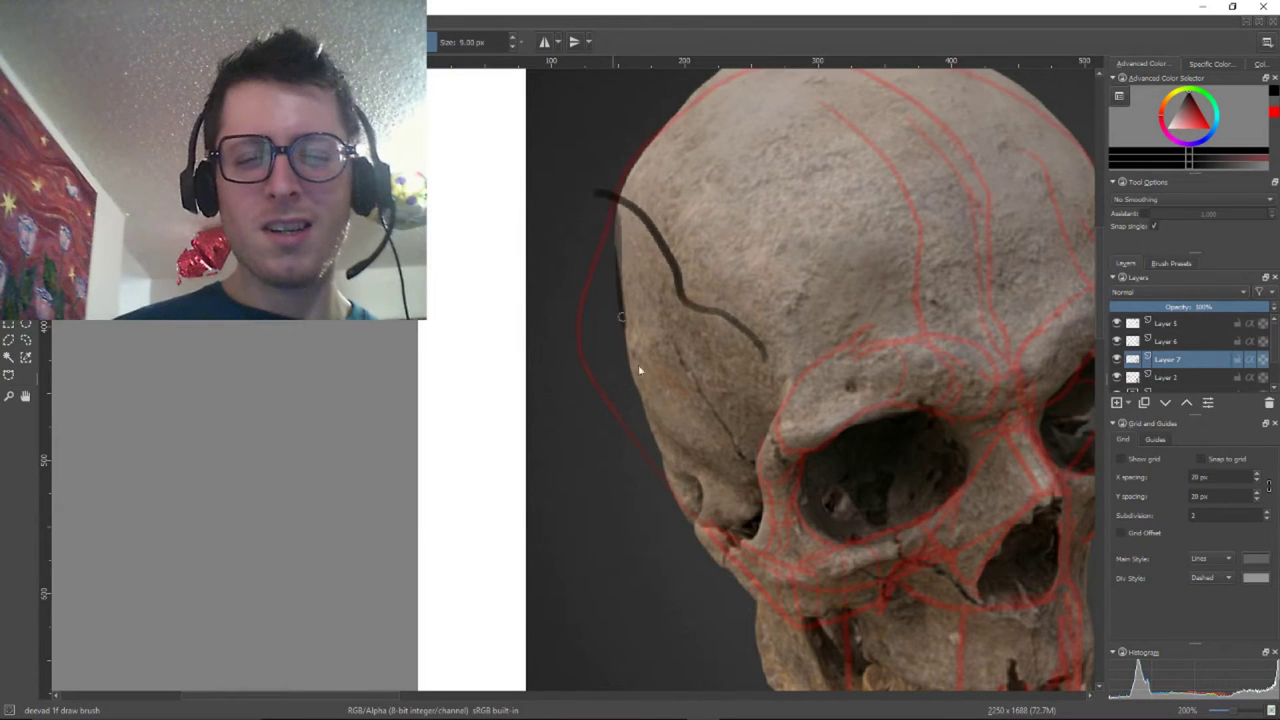
left_click_drag(690, 368, 552, 381)
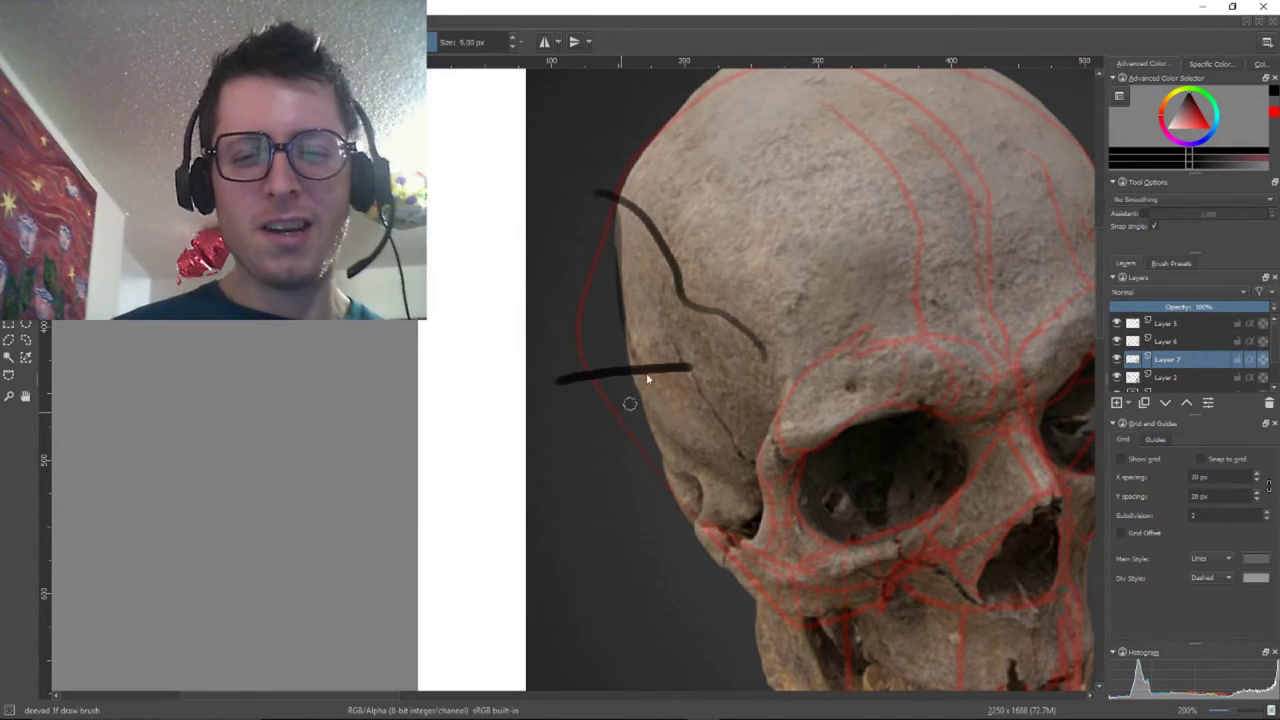
left_click_drag(712, 186, 608, 67)
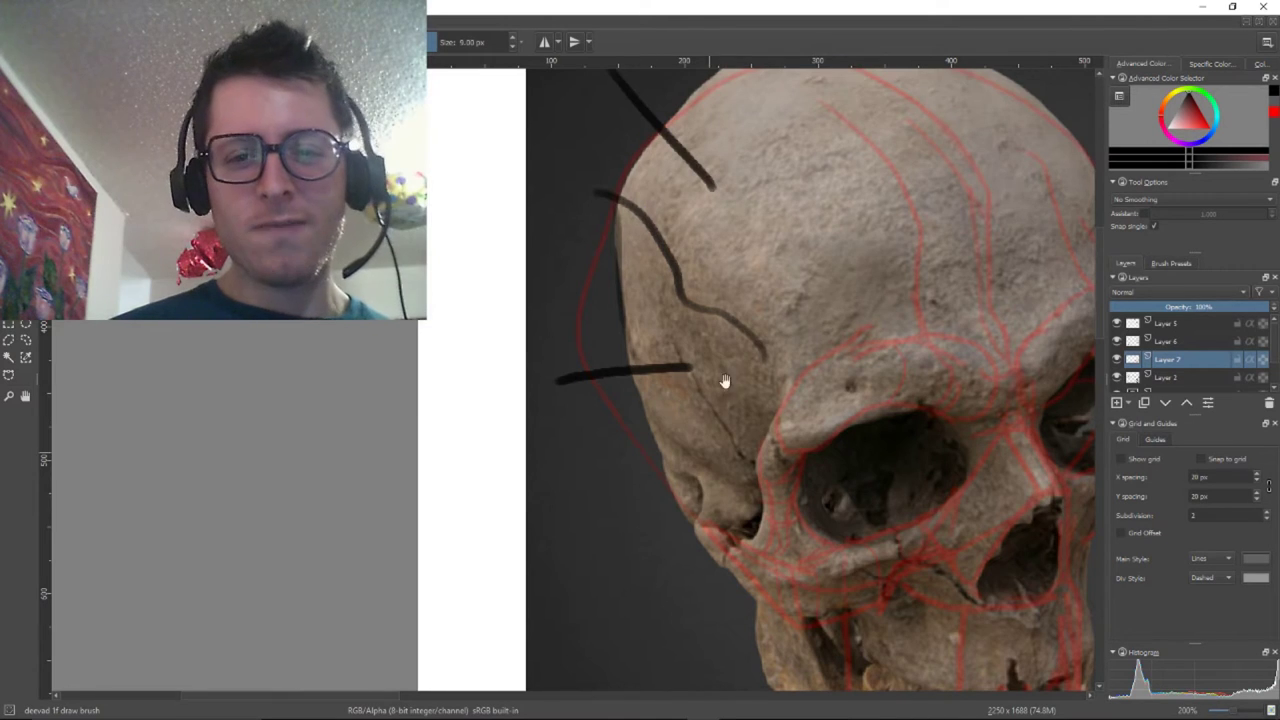
mouse_move(727, 254)
left_mouse_down()
mouse_move(700, 331)
mouse_move(695, 221)
left_mouse_up()
left_click_drag(724, 490, 584, 496)
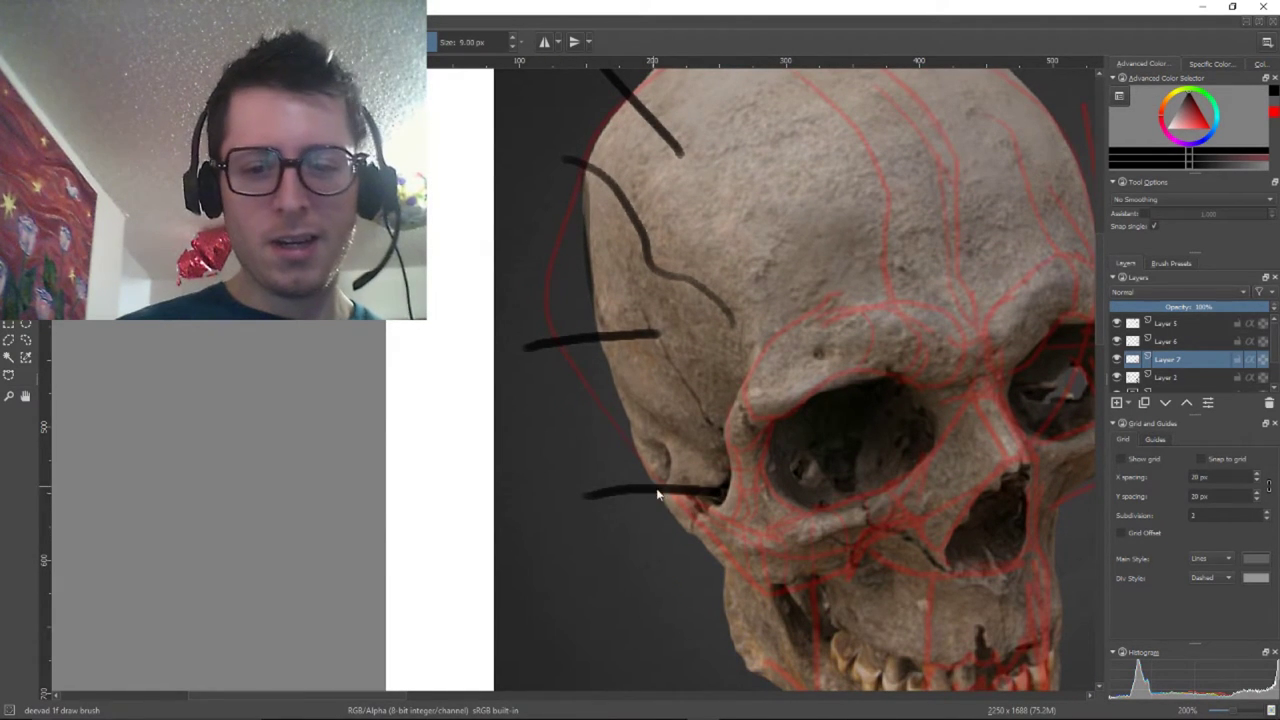
key("ctrl+z")
left_click_drag(664, 445, 597, 445)
Fill the corner where the large skull's temple meets the cheekbone with dense black strokes
left_click_drag(537, 479, 250, 370)
left_click_drag(750, 500, 307, 308)
left_click_drag(1080, 630, 666, 446)
scroll(727, 510, "down", 3)
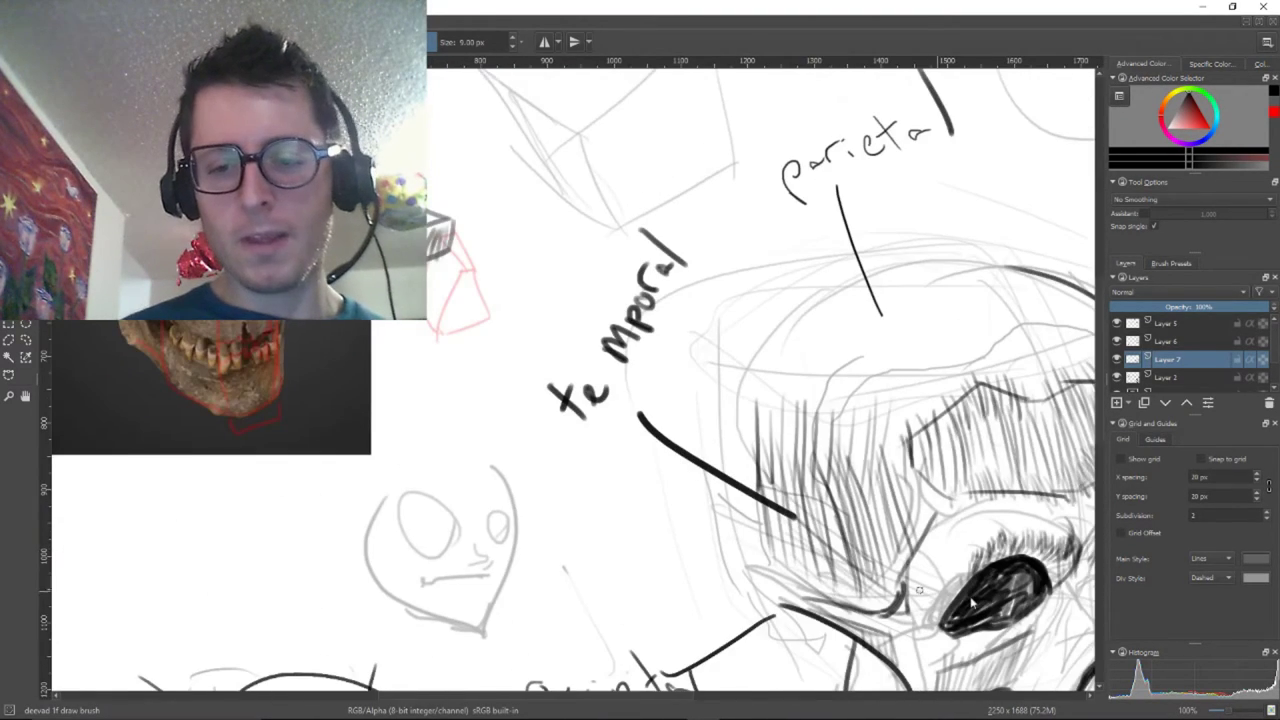
scroll(918, 590, "up", 3)
mouse_move(830, 570)
left_mouse_down()
mouse_move(805, 628)
mouse_move(776, 626)
left_mouse_up()
left_click_drag(818, 524, 806, 615)
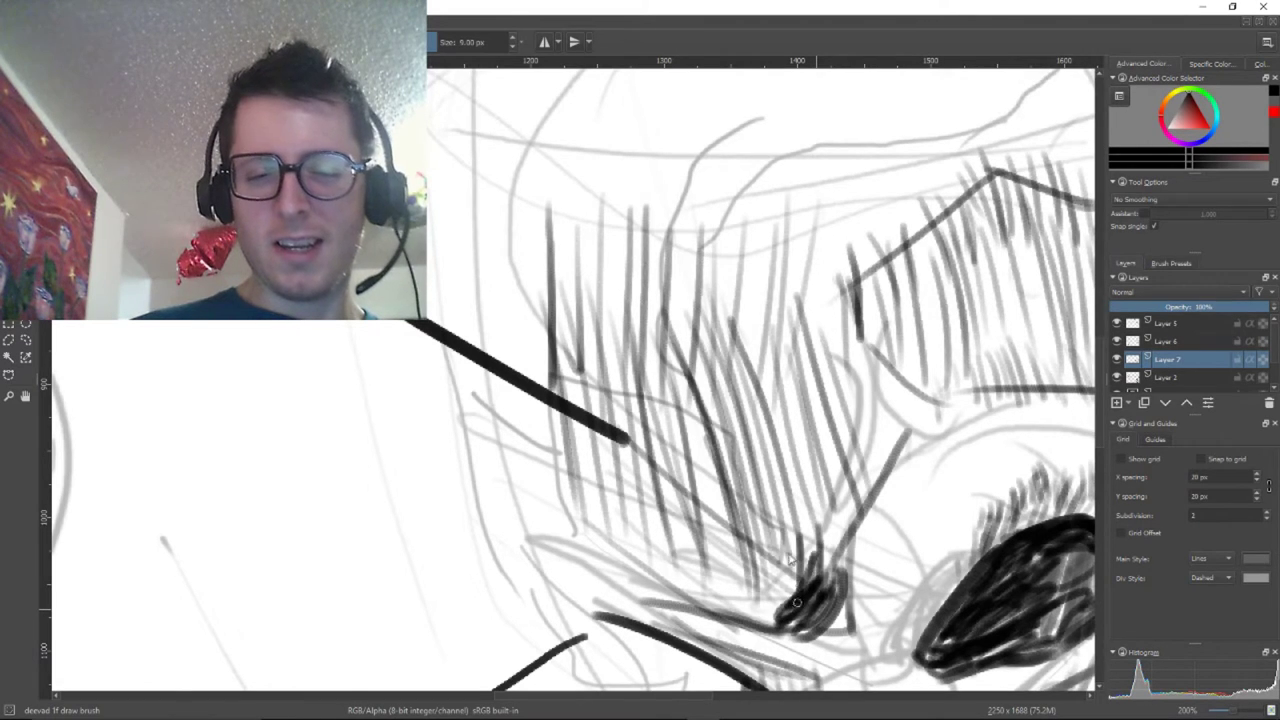
Fan dark strokes backward and upward from the black temple corner into the existing temple hatching
mouse_move(775, 545)
left_mouse_down()
mouse_move(792, 620)
mouse_move(714, 618)
left_mouse_up()
left_click_drag(762, 590, 712, 622)
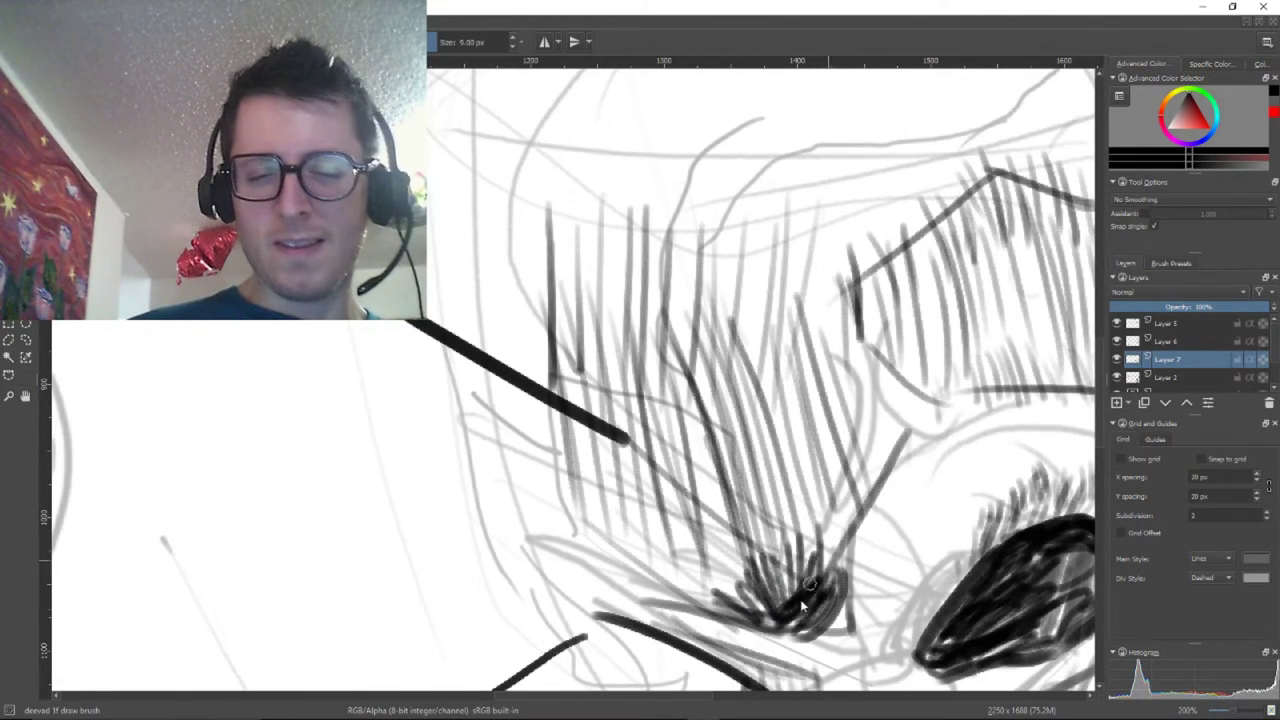
left_click_drag(843, 512, 822, 575)
left_click_drag(855, 465, 796, 600)
left_click_drag(805, 468, 732, 595)
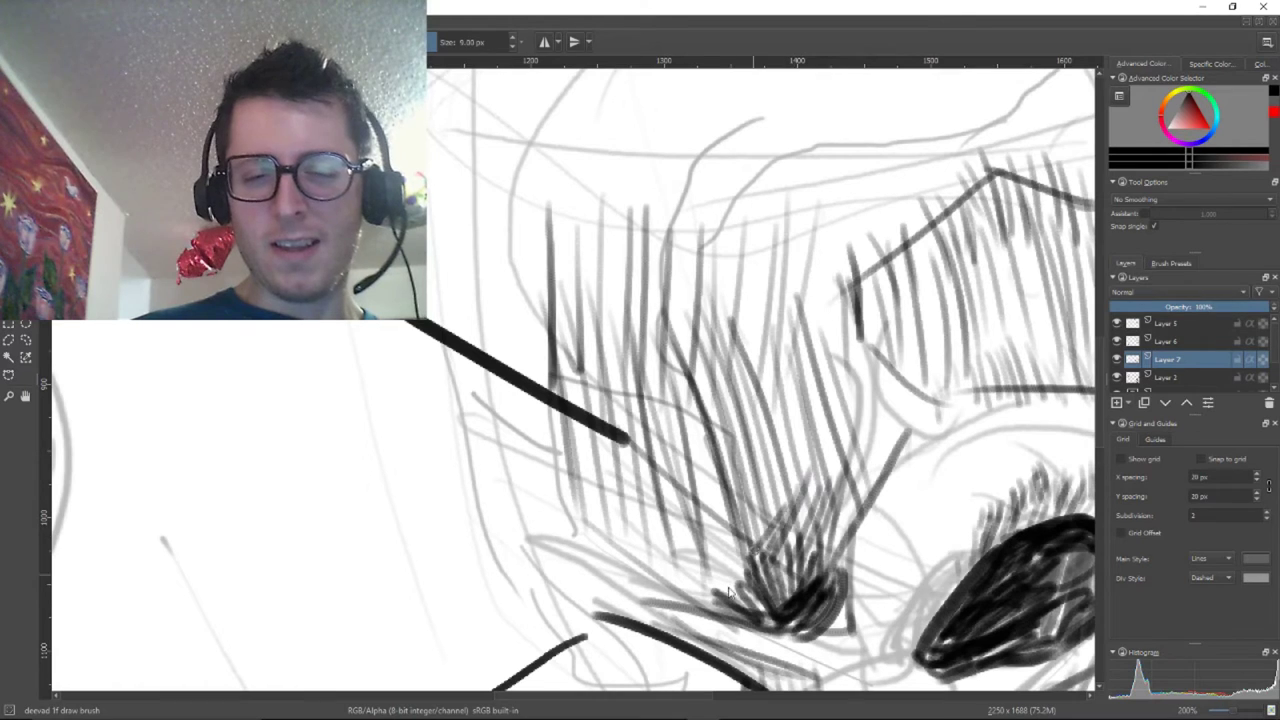
left_click_drag(770, 508, 707, 605)
Extend the dark hatching backward from the temple corner along the upper edge of the cheekbone arch
mouse_move(594, 546)
left_mouse_down()
mouse_move(646, 443)
mouse_move(603, 306)
mouse_move(603, 211)
mouse_move(720, 340)
left_mouse_up()
left_click_drag(842, 330, 746, 354)
left_click_drag(850, 300, 716, 300)
left_click_drag(826, 336, 732, 366)
left_click_drag(842, 384, 764, 336)
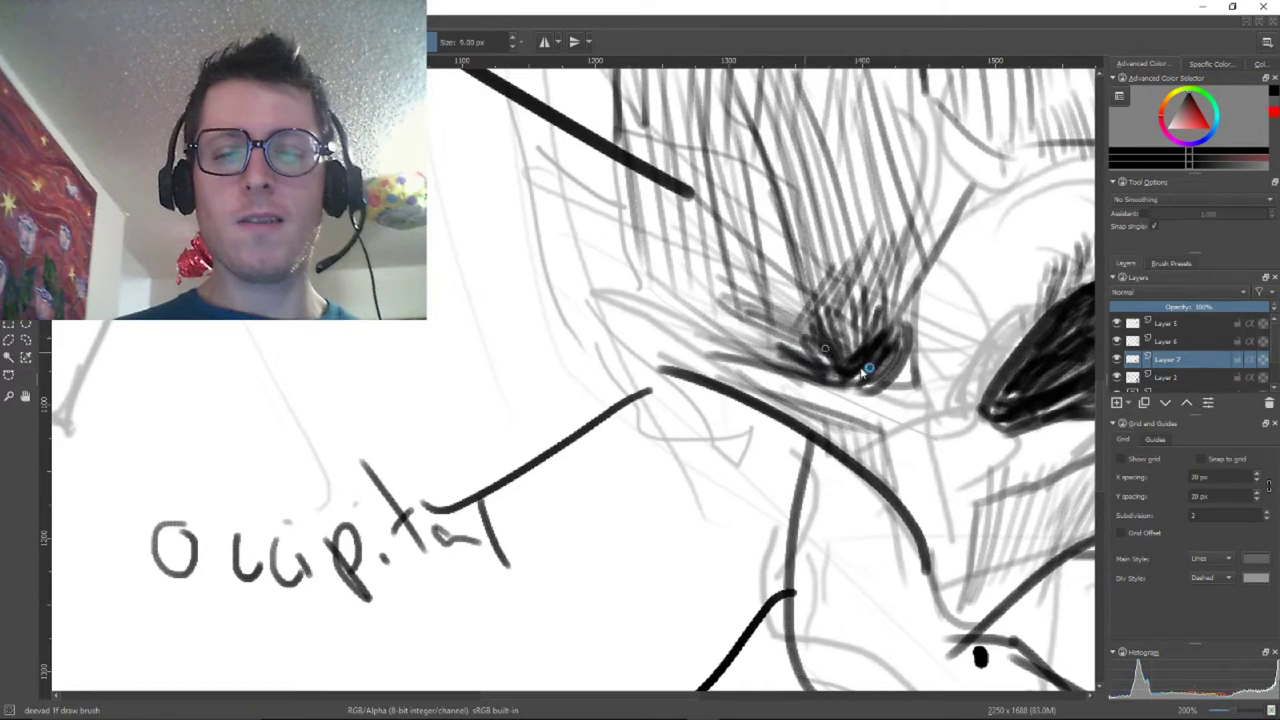
left_click_drag(903, 358, 791, 438)
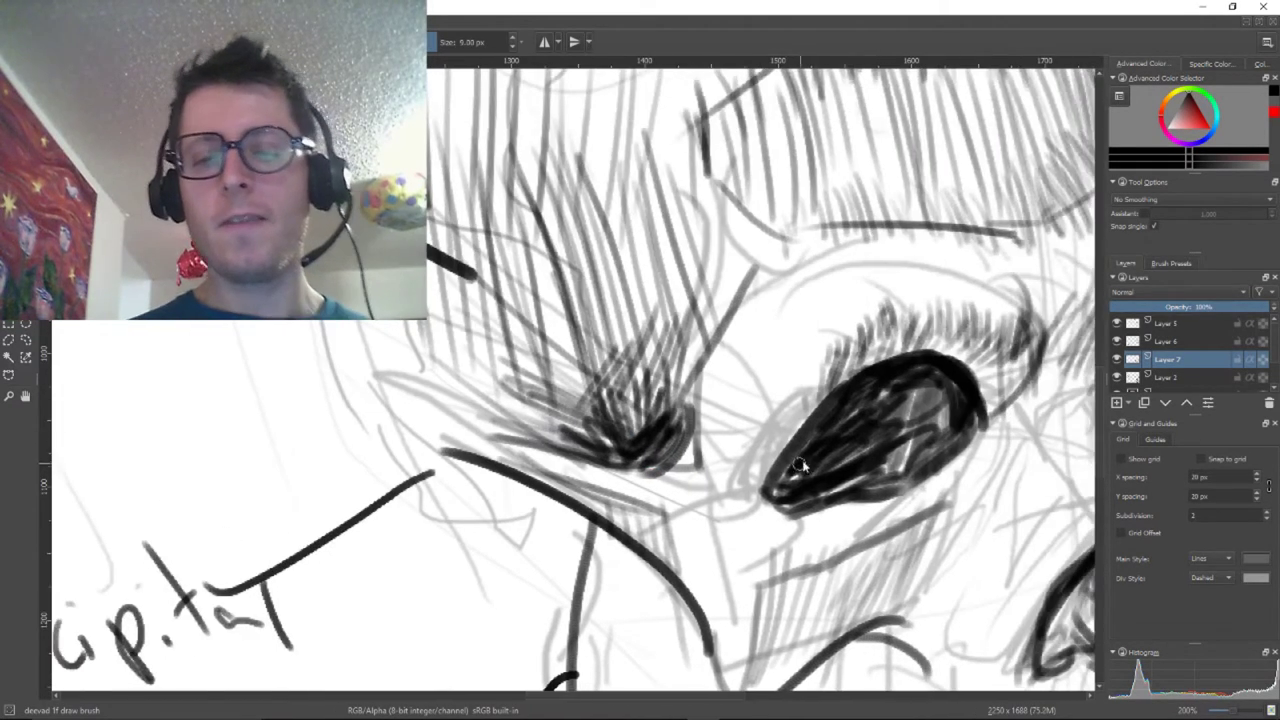
Shade the curved hollow under the near cheekbone with vertical strokes and darken its outer corner
scroll(811, 451, "down", 4)
scroll(813, 450, "up", 1)
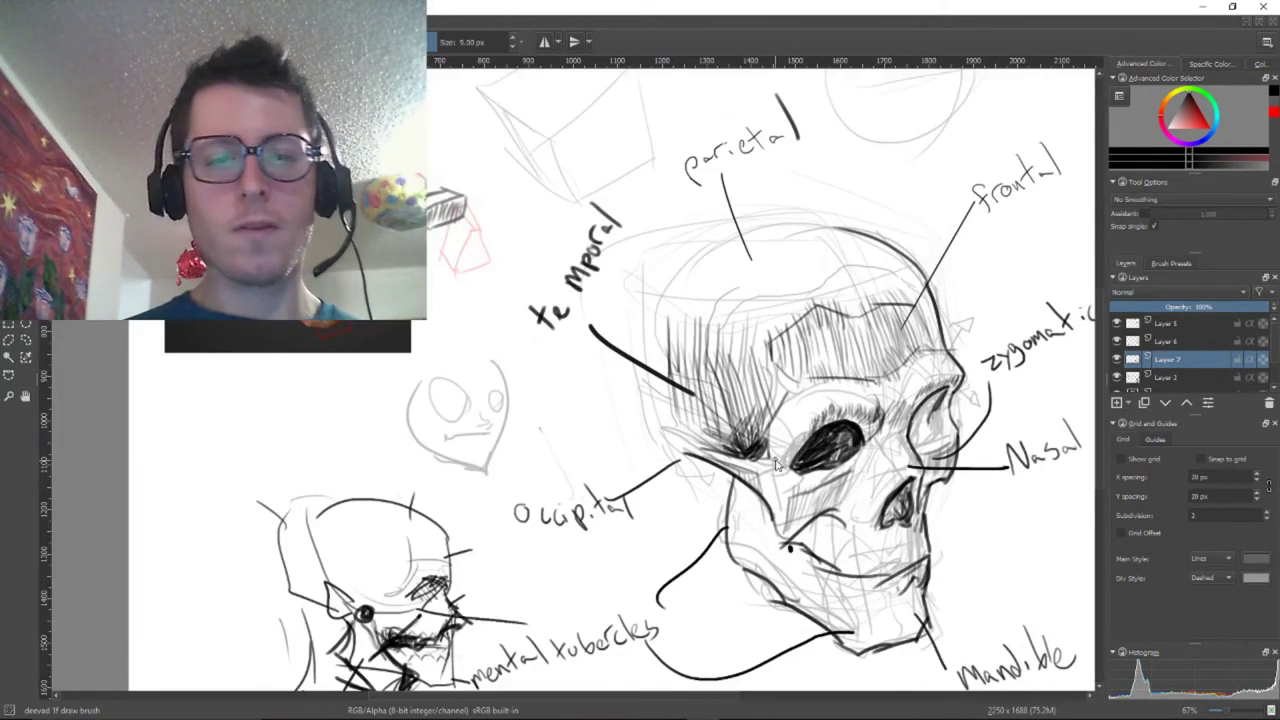
scroll(775, 463, "up", 1)
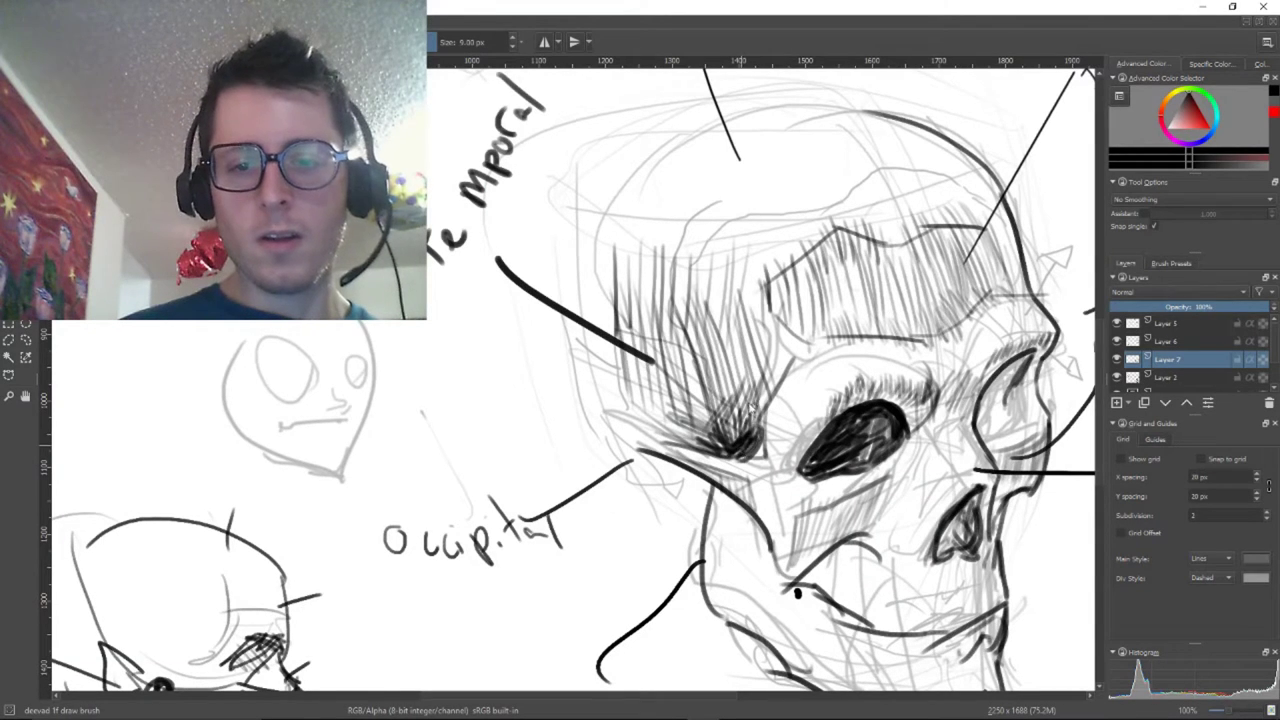
left_click_drag(772, 362, 752, 427)
mouse_move(799, 527)
left_mouse_down()
mouse_move(795, 437)
mouse_move(777, 429)
mouse_move(875, 539)
mouse_move(852, 504)
mouse_move(712, 390)
mouse_move(811, 481)
mouse_move(673, 396)
left_mouse_up()
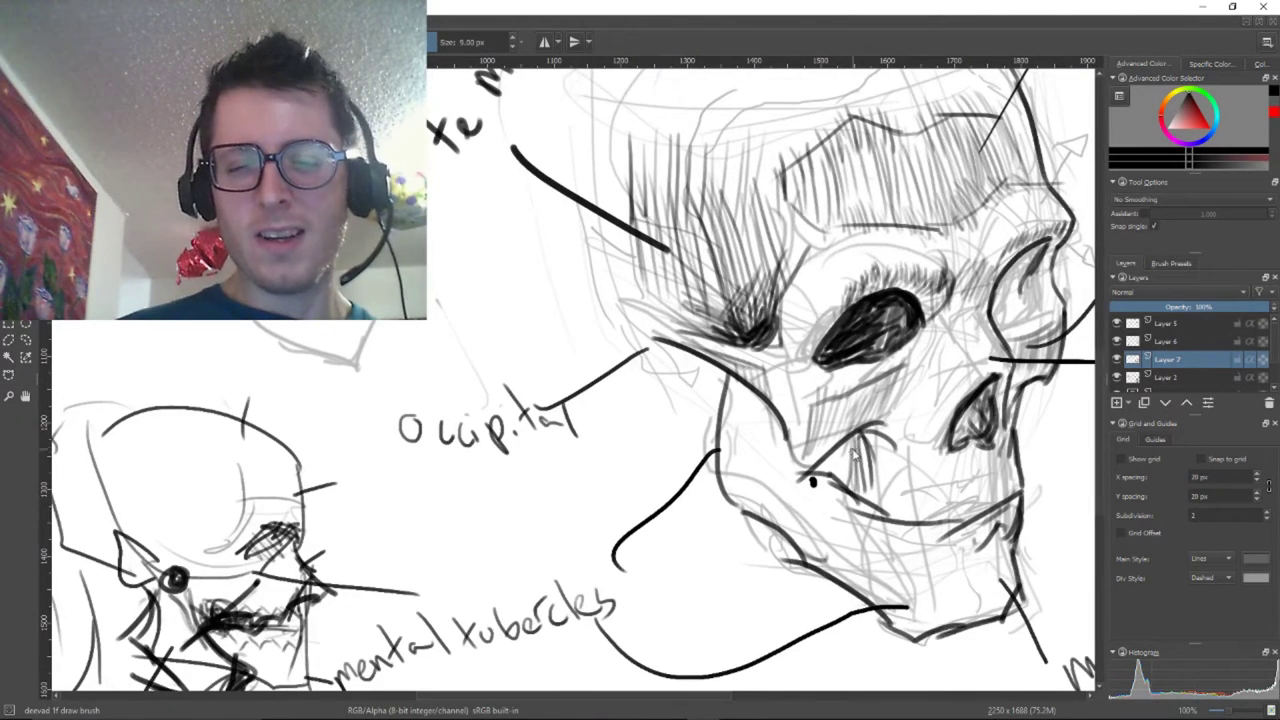
left_click(811, 480)
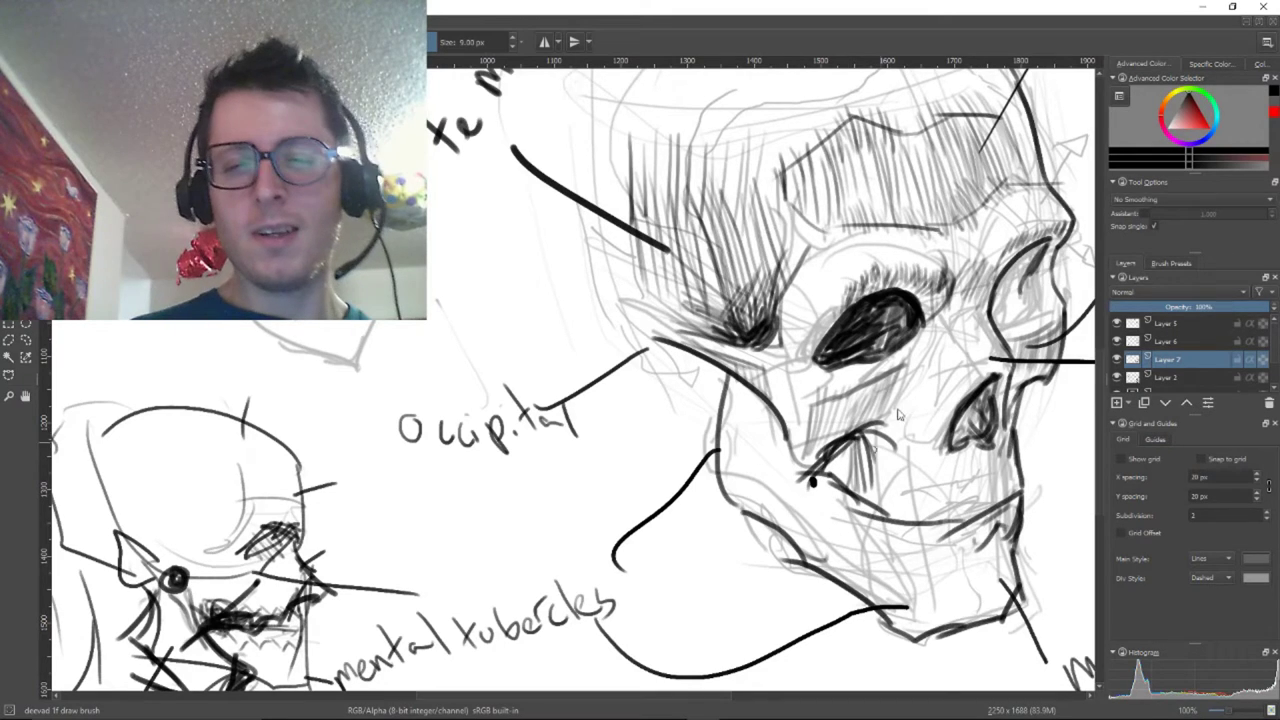
Darken the inside of the large skull's nasal opening with dense black strokes
scroll(945, 432, "up", 1)
scroll(919, 379, "down", 2)
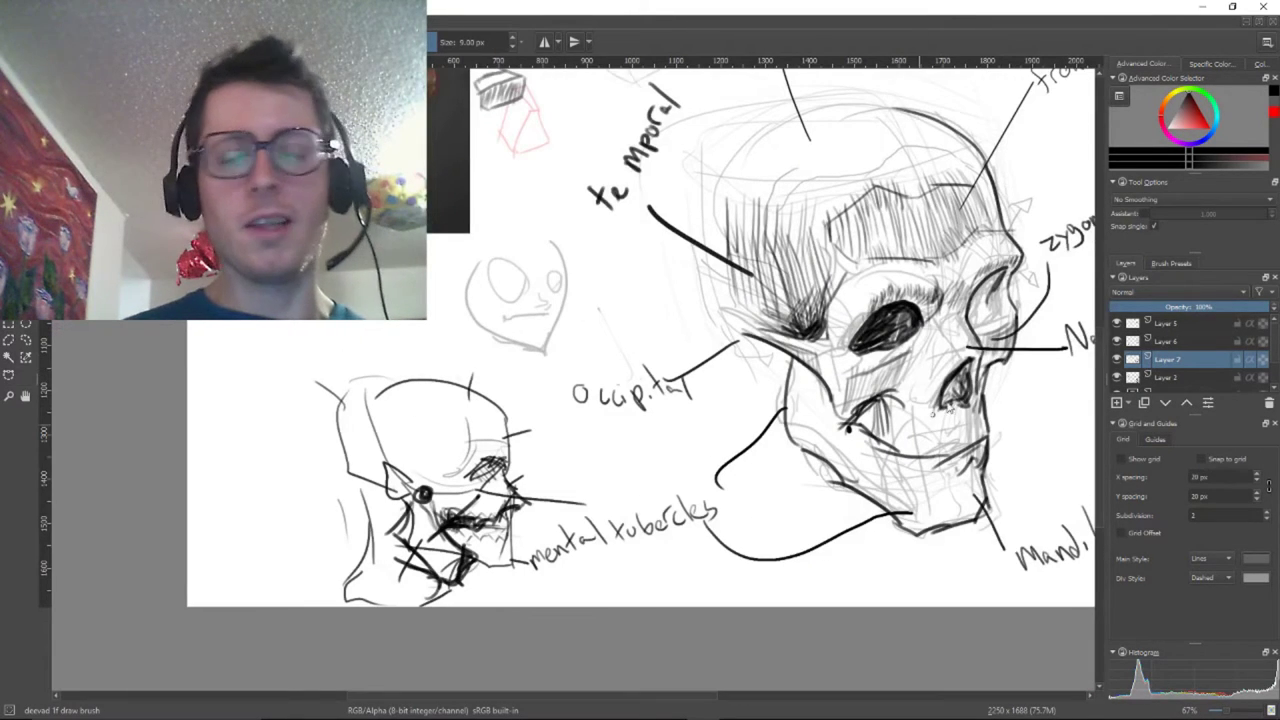
scroll(970, 416, "up", 2)
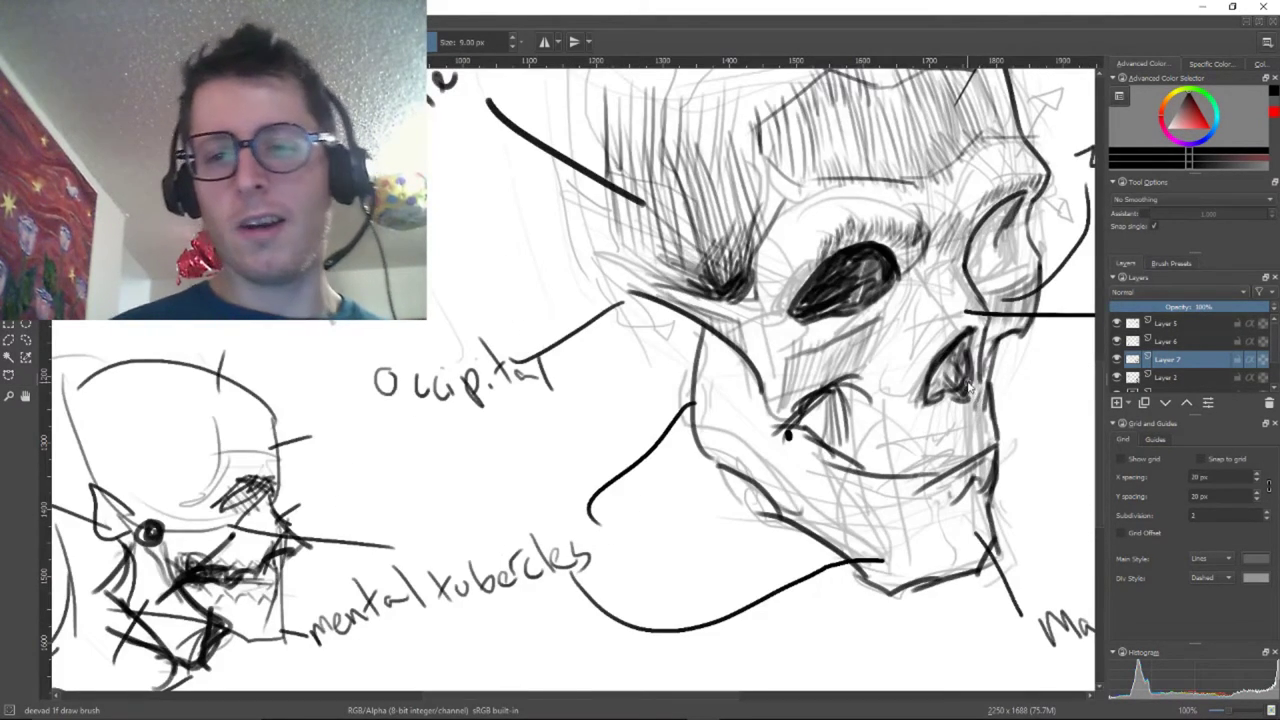
mouse_move(968, 383)
left_mouse_down()
mouse_move(948, 381)
mouse_move(920, 423)
left_mouse_up()
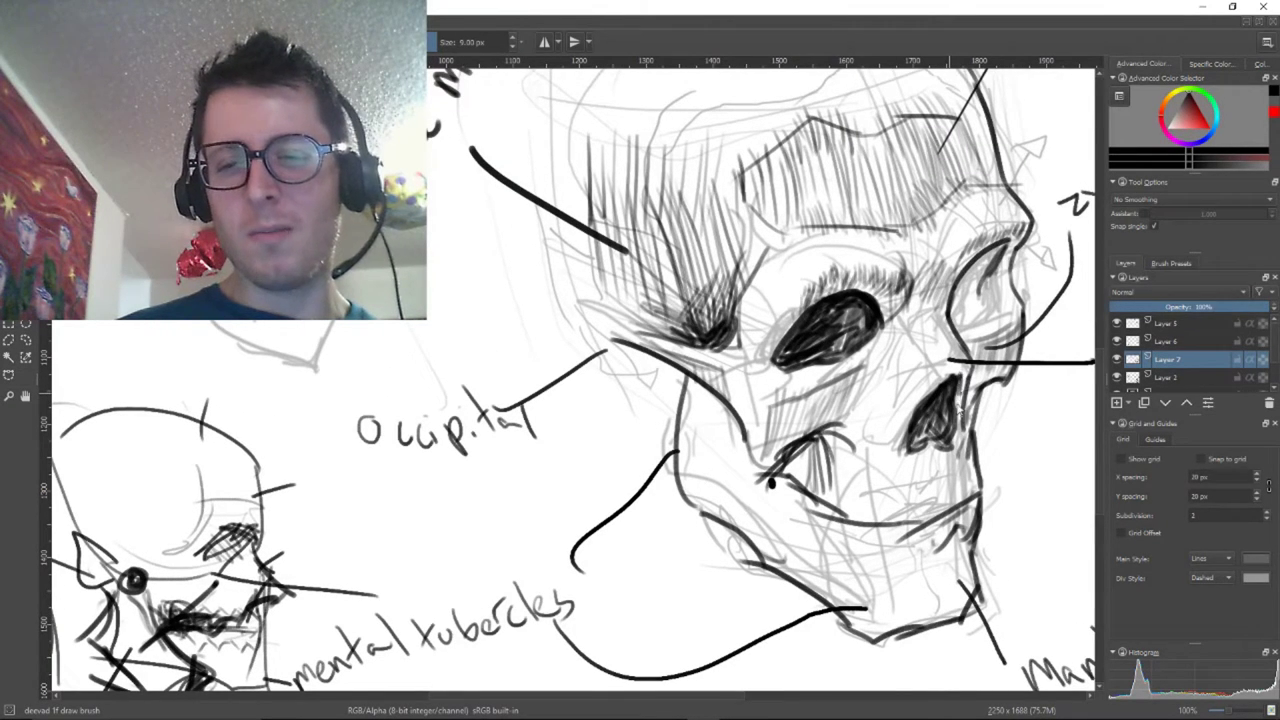
Fill the inside of the large skull's far eye socket with black shading
mouse_move(798, 309)
left_mouse_down()
mouse_move(934, 488)
mouse_move(925, 496)
left_mouse_up()
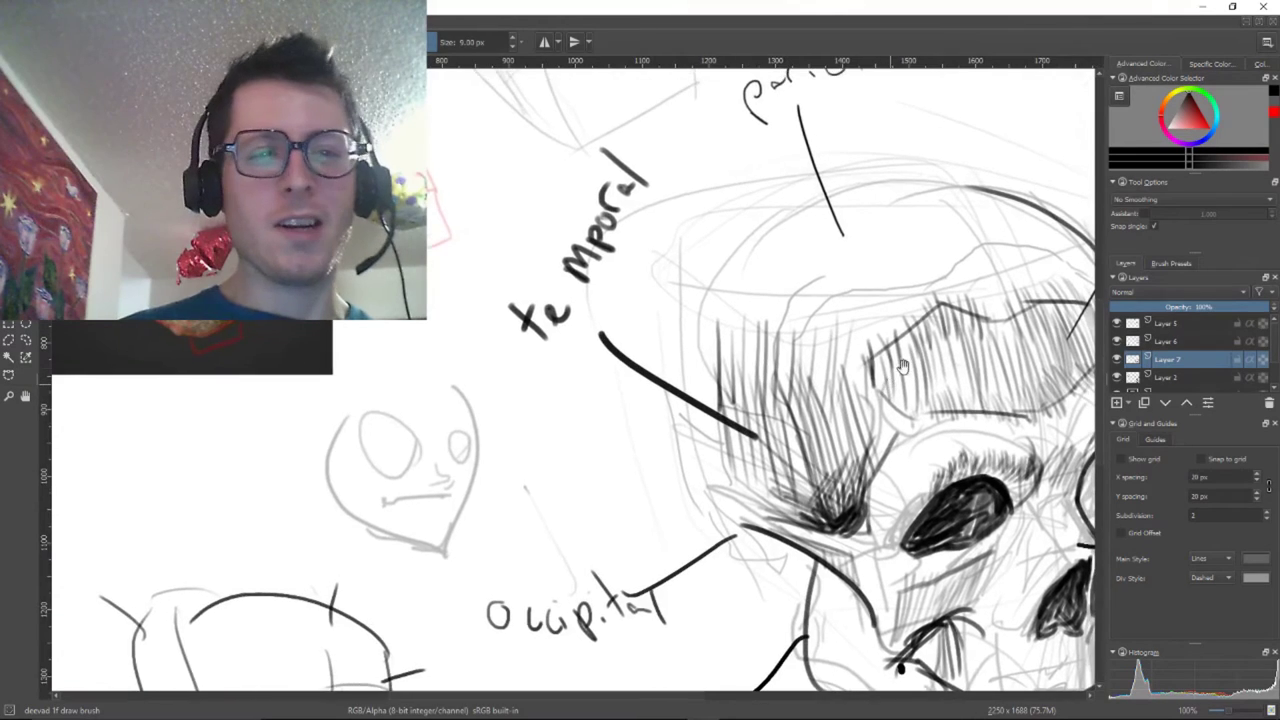
left_click_drag(1046, 365, 847, 371)
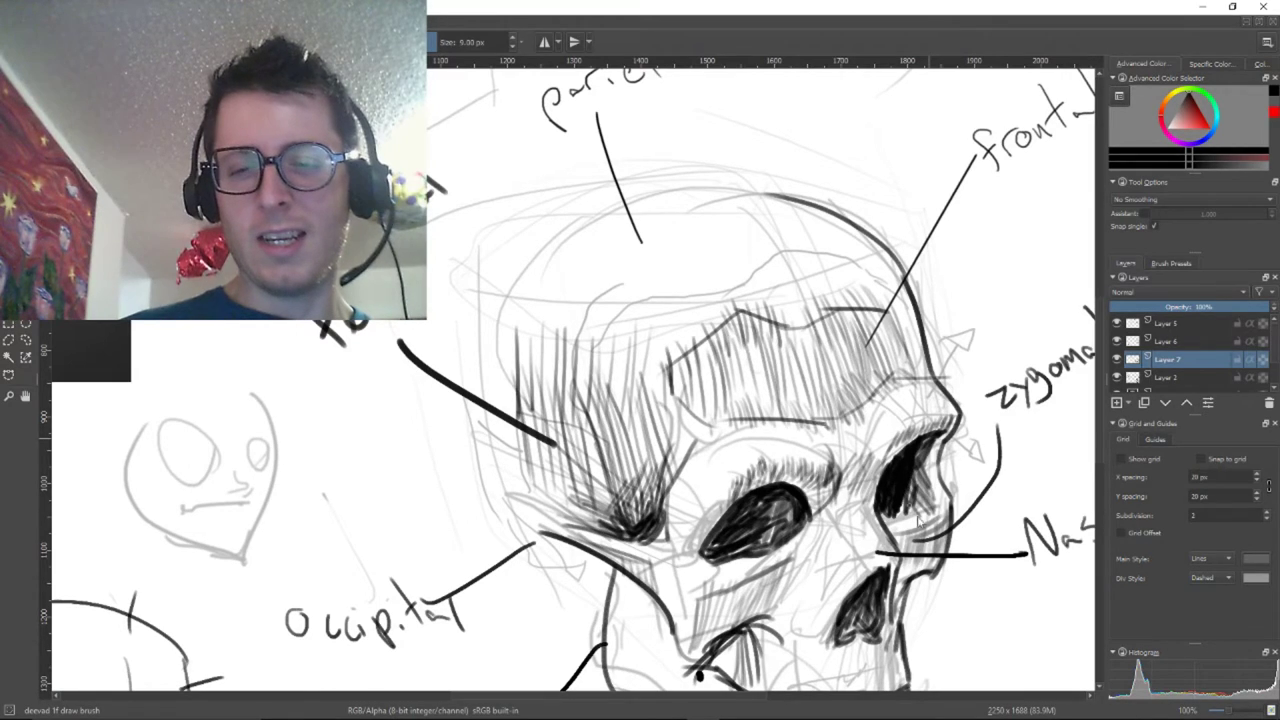
left_click_drag(838, 542, 995, 468)
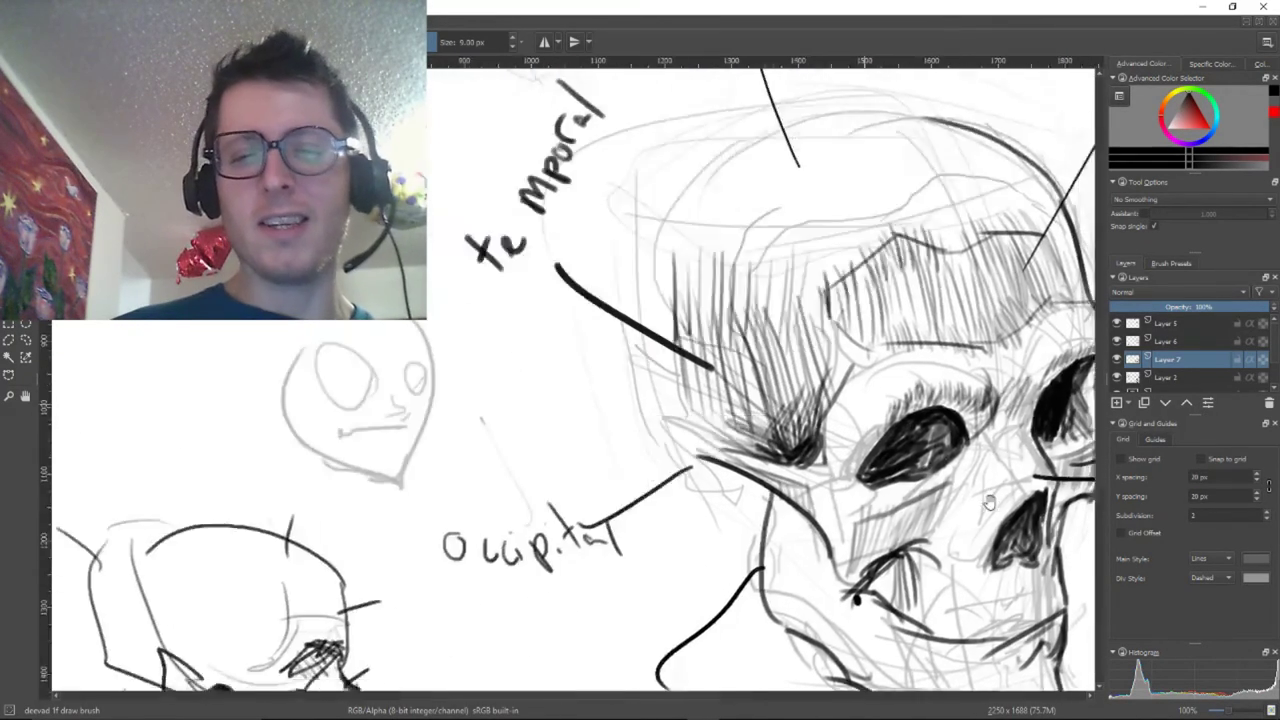
Fill the remaining light areas of the near eye socket with black and hatch beside its outer rim
left_click_drag(730, 280, 861, 388)
mouse_move(1050, 579)
left_mouse_down()
mouse_move(913, 361)
mouse_move(905, 398)
left_mouse_up()
left_click_drag(915, 303, 924, 403)
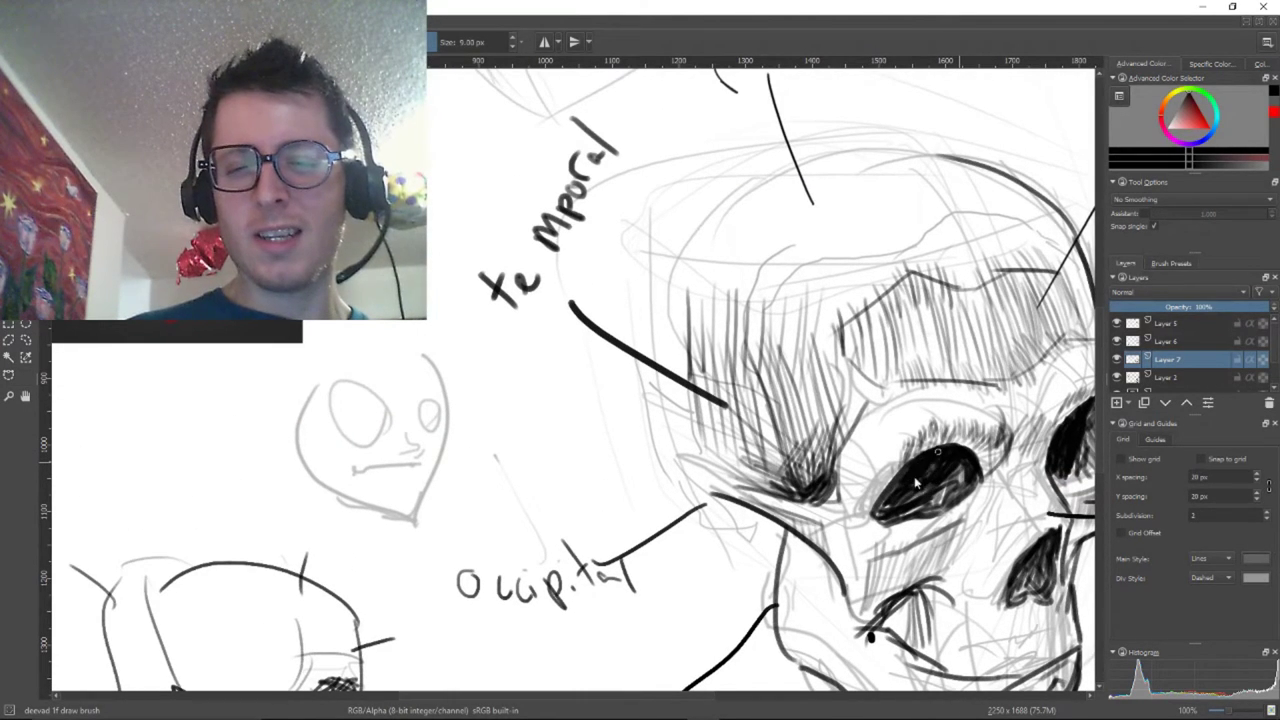
left_click_drag(890, 520, 928, 474)
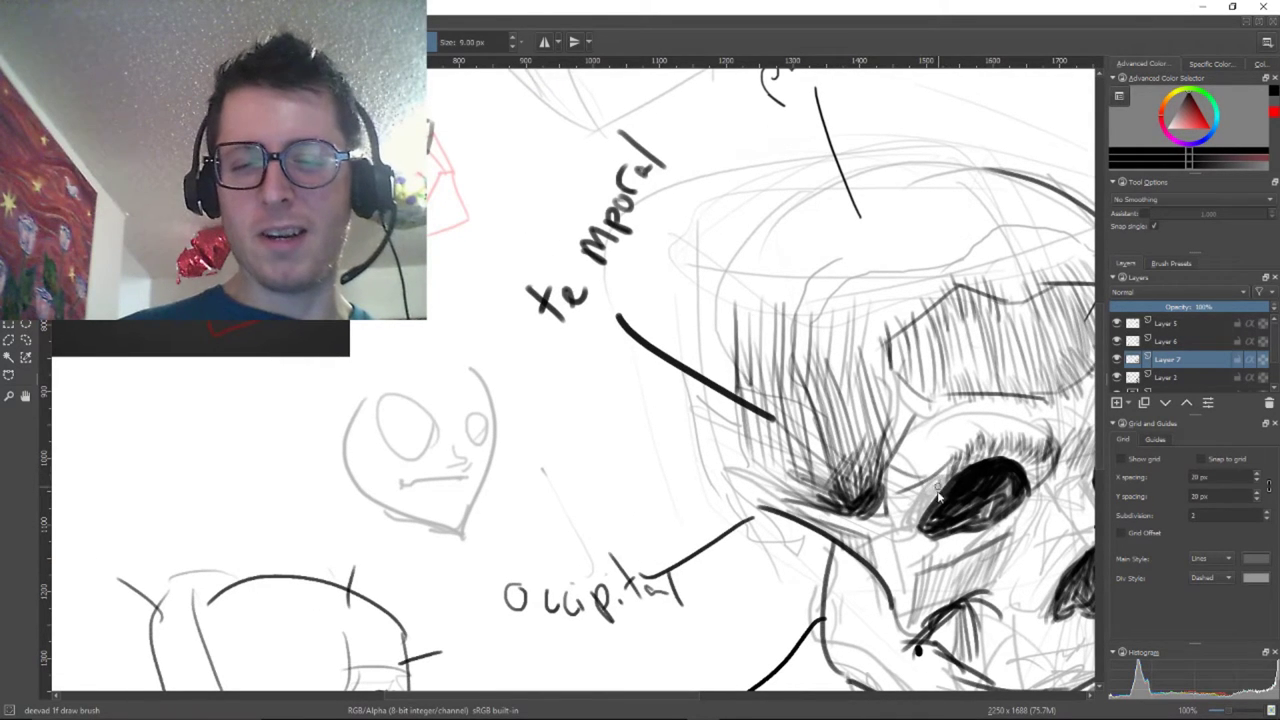
Darken the outer rim of the near eye socket and the upper edge of the hollow under the near cheekbone
left_click_drag(898, 402, 893, 481)
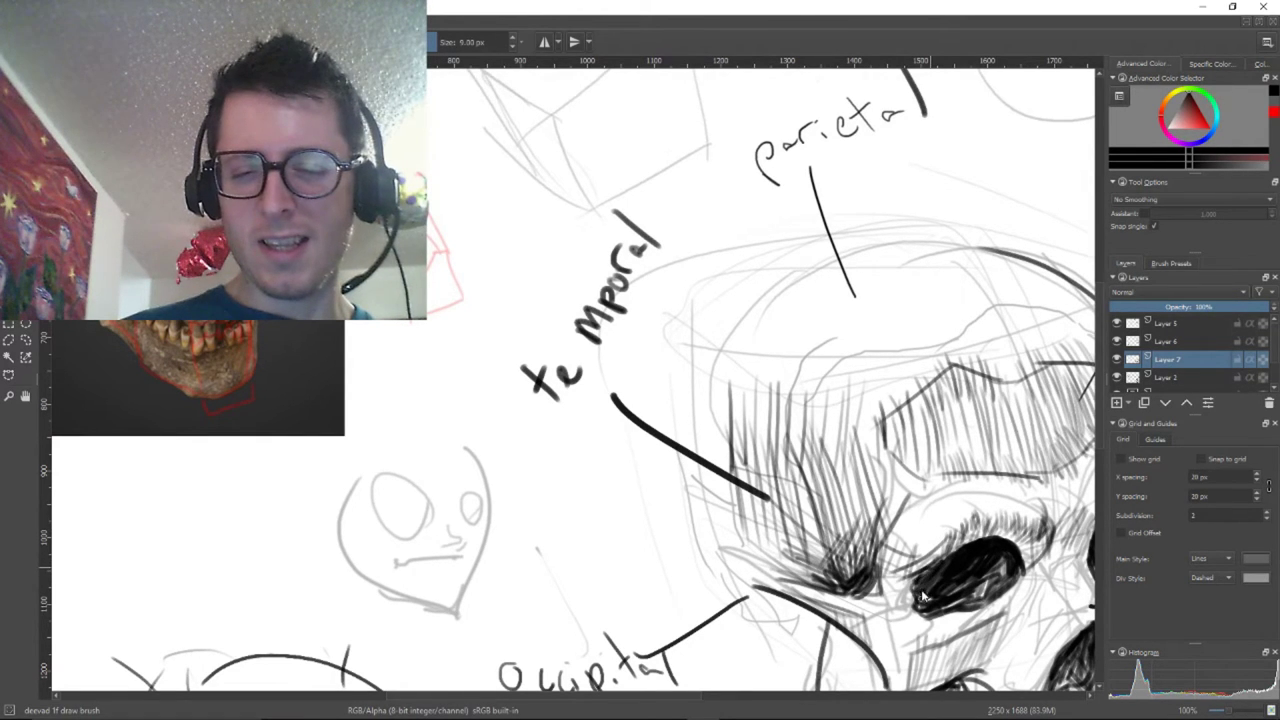
mouse_move(925, 600)
left_mouse_down()
mouse_move(920, 497)
mouse_move(805, 515)
mouse_move(873, 518)
mouse_move(936, 612)
mouse_move(893, 518)
mouse_move(933, 577)
left_mouse_up()
left_click_drag(990, 650, 919, 612)
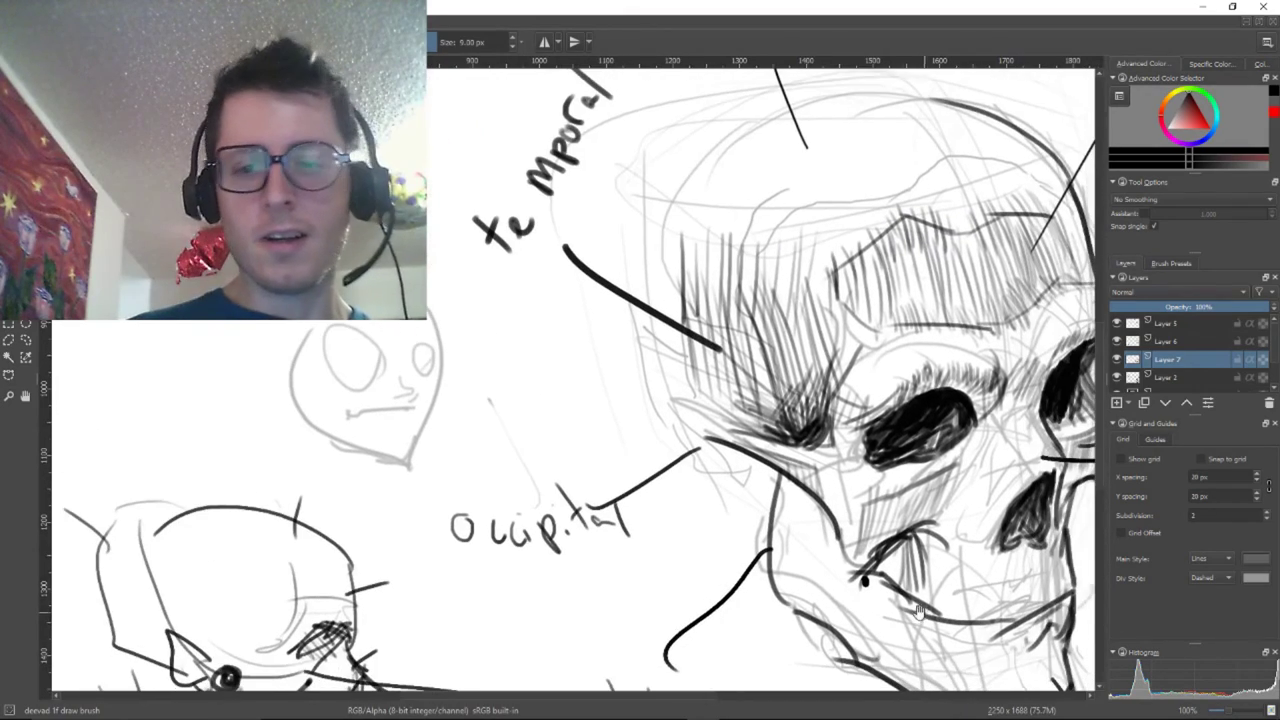
left_click_drag(864, 525, 892, 594)
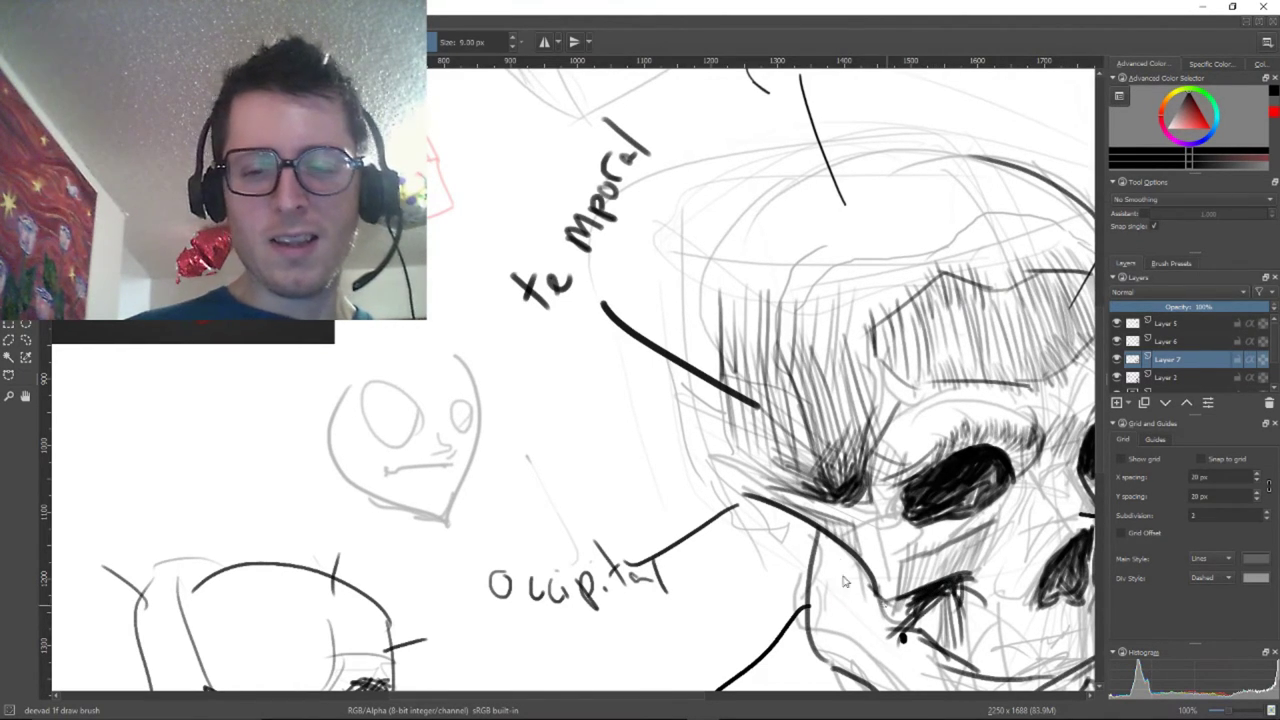
Hatch the side plane of the jaw below the near cheekbone with diagonal strokes
left_click_drag(856, 606, 866, 562)
mouse_move(817, 491)
left_mouse_down()
mouse_move(840, 565)
mouse_move(812, 551)
left_mouse_up()
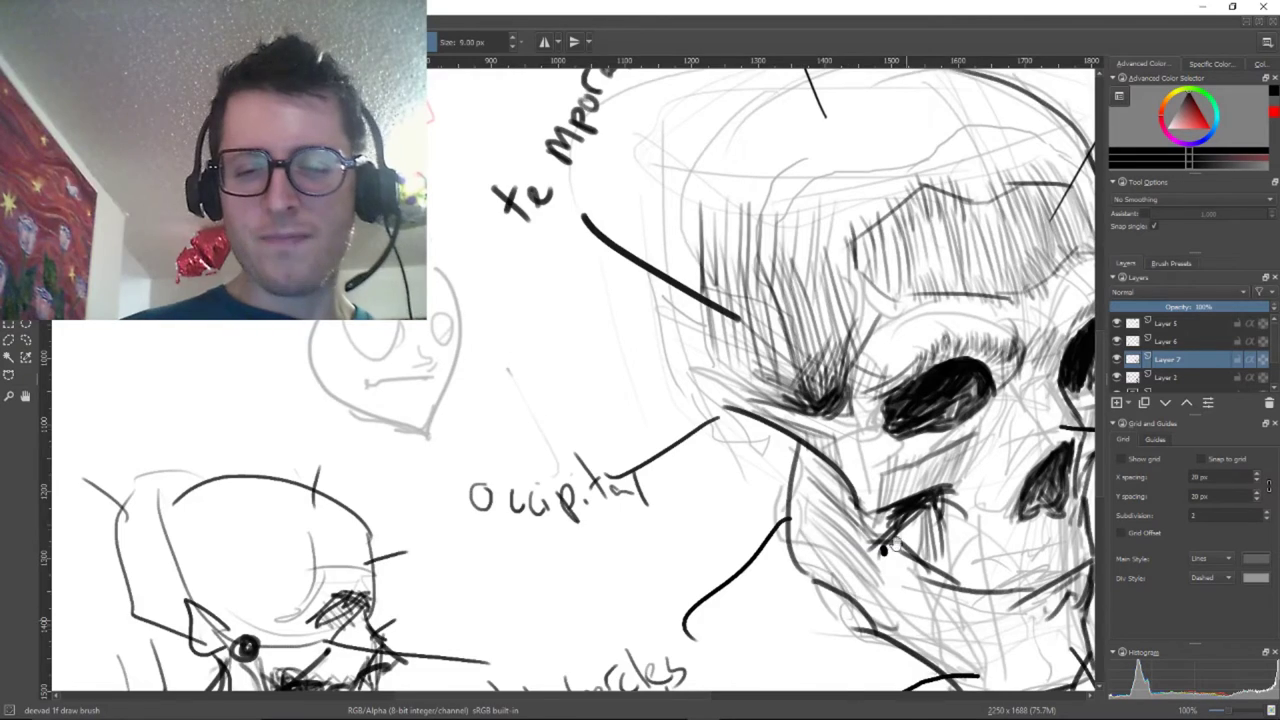
left_click_drag(905, 584, 839, 586)
Add more hatching strokes along the upper edge of the shaded forehead plane
left_click_drag(913, 251, 885, 439)
scroll(963, 404, "up", 2)
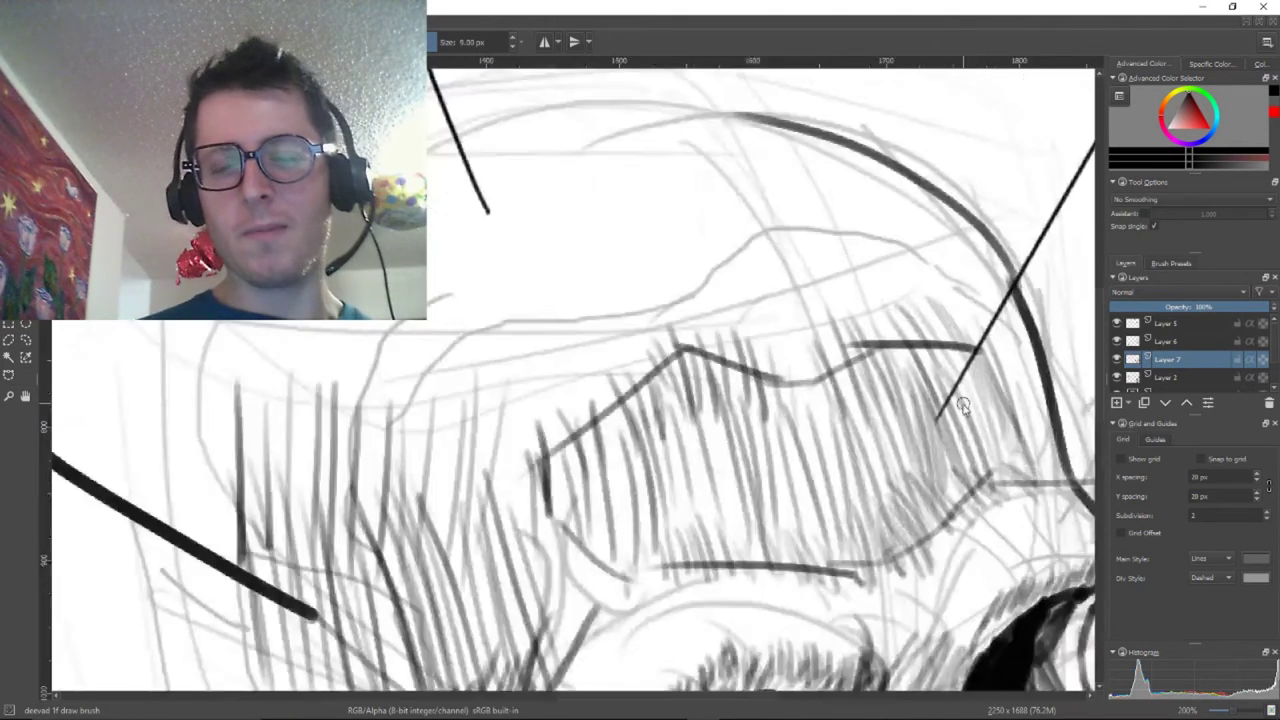
scroll(962, 405, "up", 1)
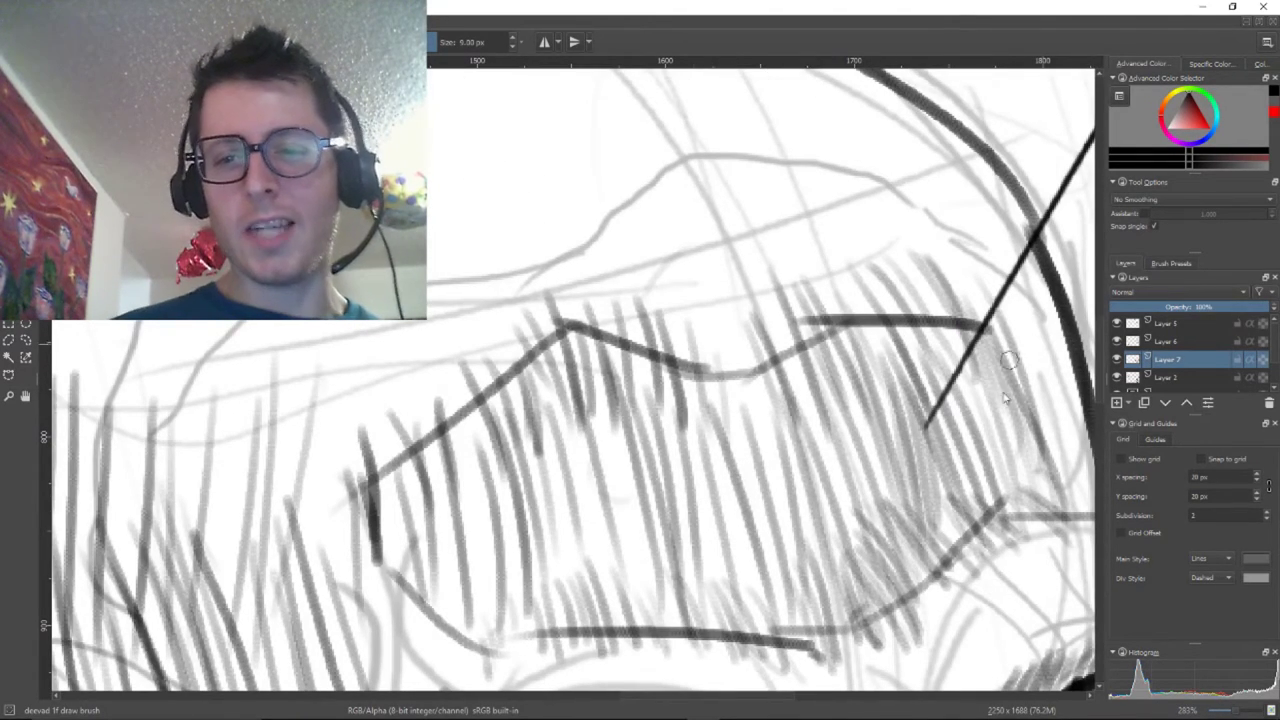
left_click_drag(998, 330, 868, 305)
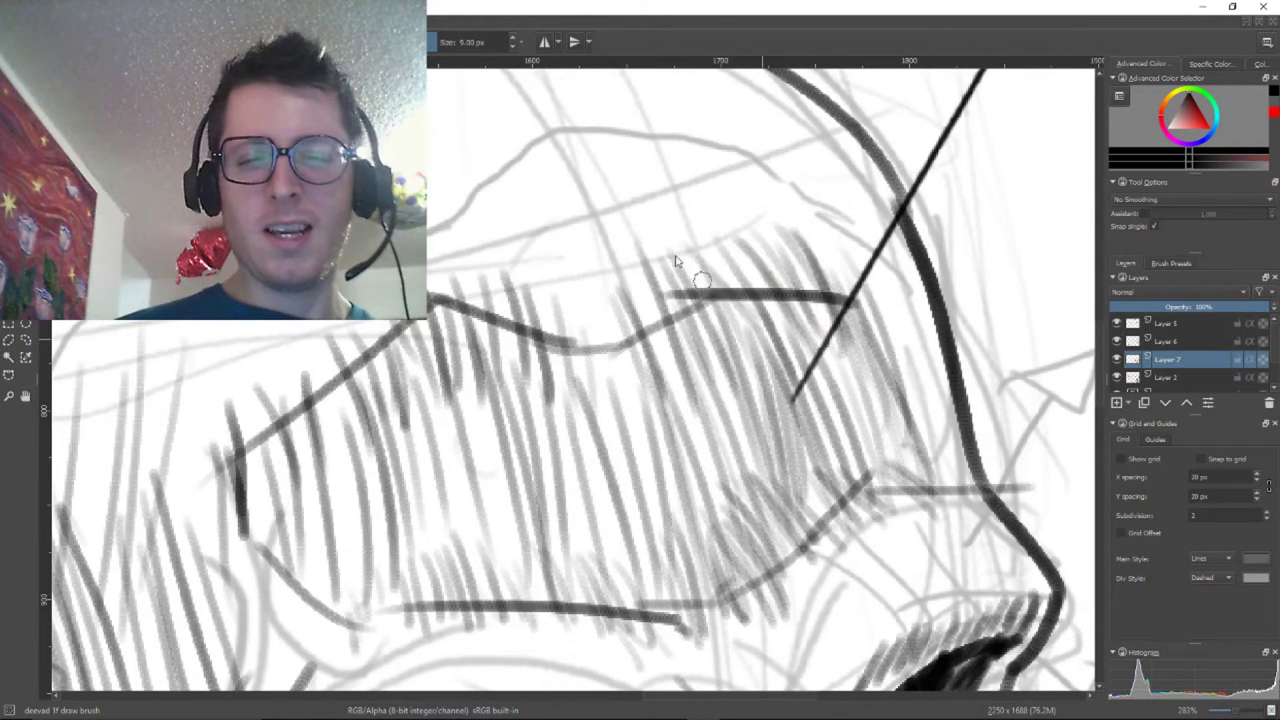
left_click_drag(700, 282, 730, 340)
mouse_move(670, 281)
left_mouse_down()
mouse_move(716, 359)
mouse_move(680, 358)
left_mouse_up()
left_click_drag(637, 300, 676, 412)
left_click_drag(617, 303, 634, 424)
Try a red contour line from the far eye socket over the brow to the edge of the forehead plane
mouse_move(837, 514)
left_mouse_down()
mouse_move(653, 315)
mouse_move(609, 221)
left_mouse_up()
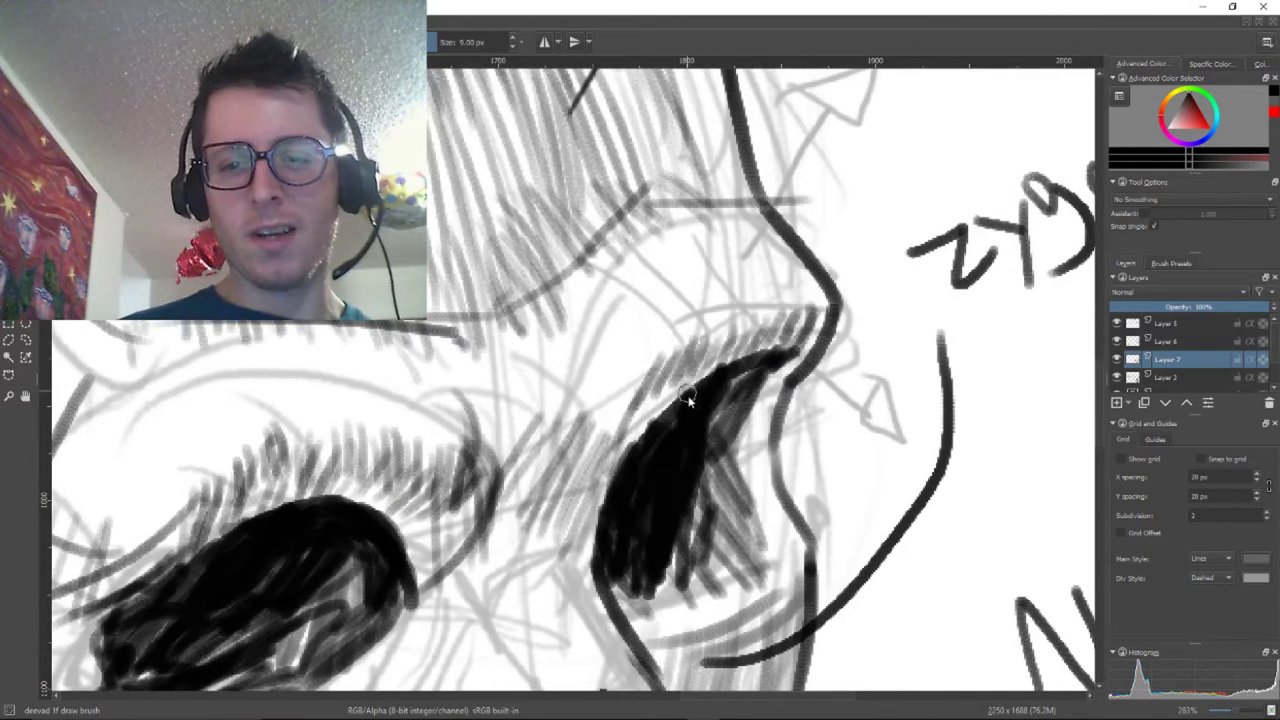
left_click(1140, 150)
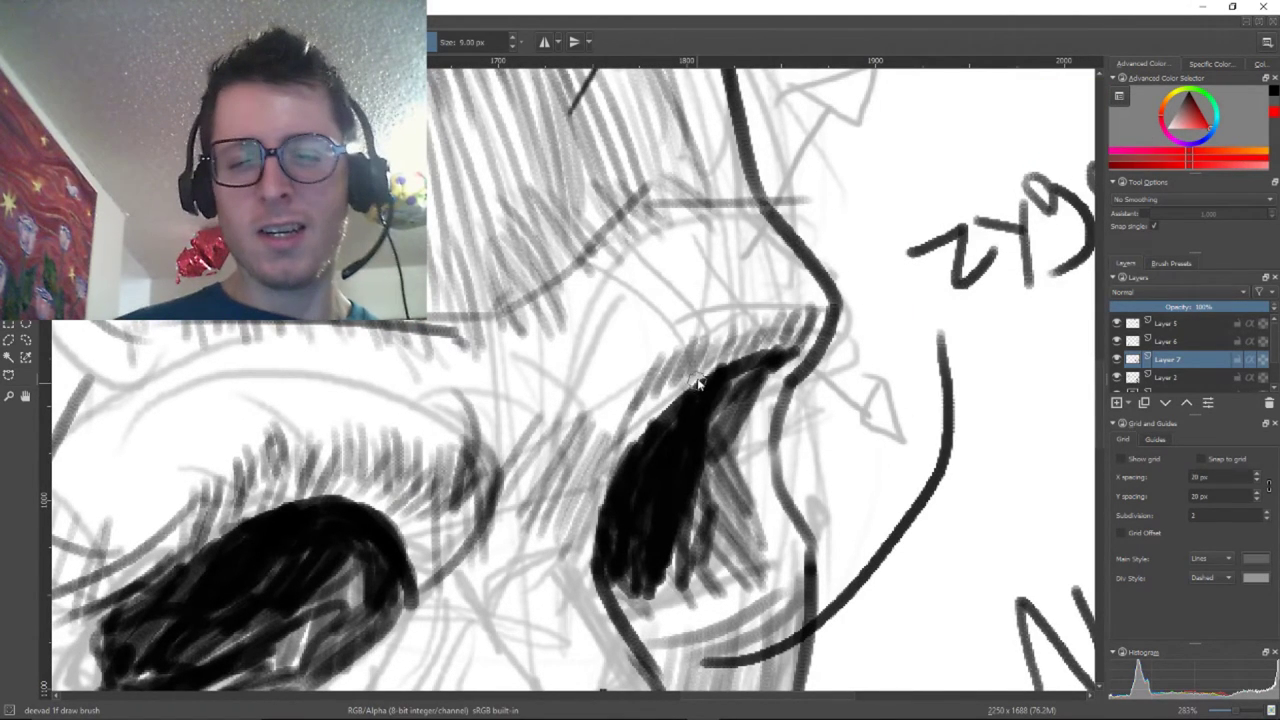
left_click_drag(698, 382, 735, 318)
mouse_move(710, 276)
left_mouse_down()
mouse_move(658, 222)
mouse_move(645, 116)
mouse_move(606, 70)
left_mouse_up()
key("1")
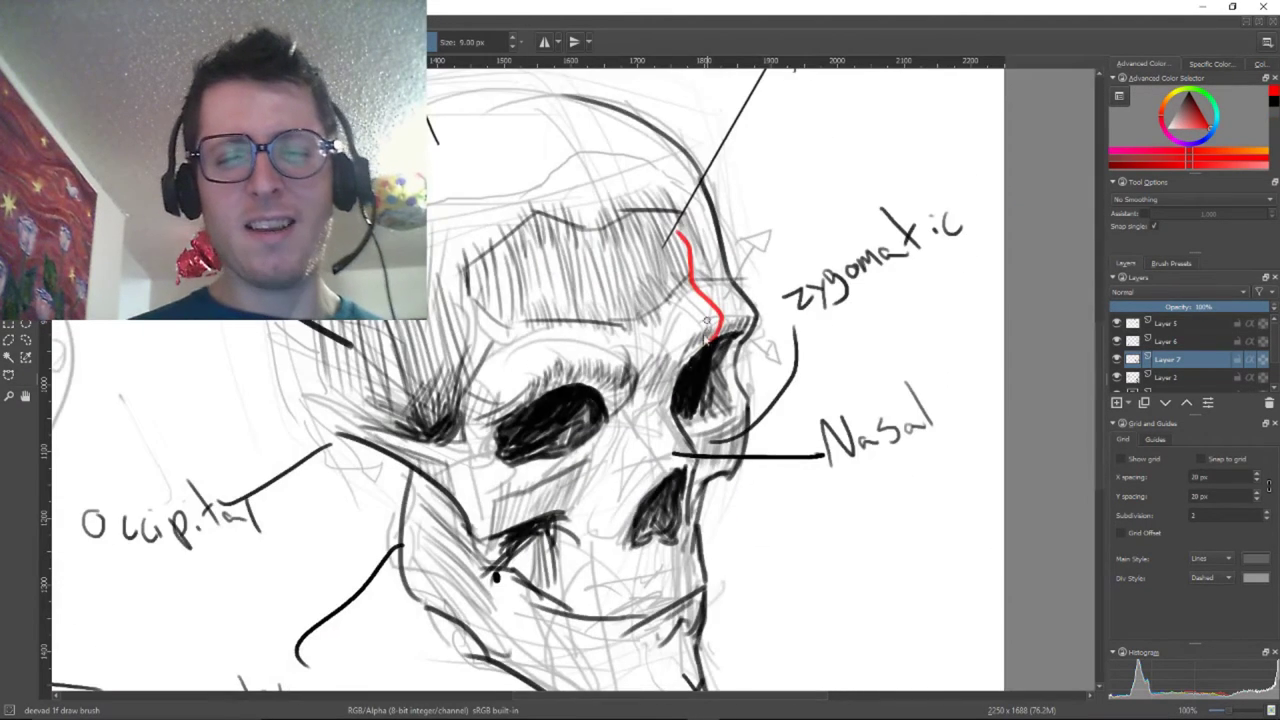
scroll(630, 421, "up", 1)
key("ctrl+z")
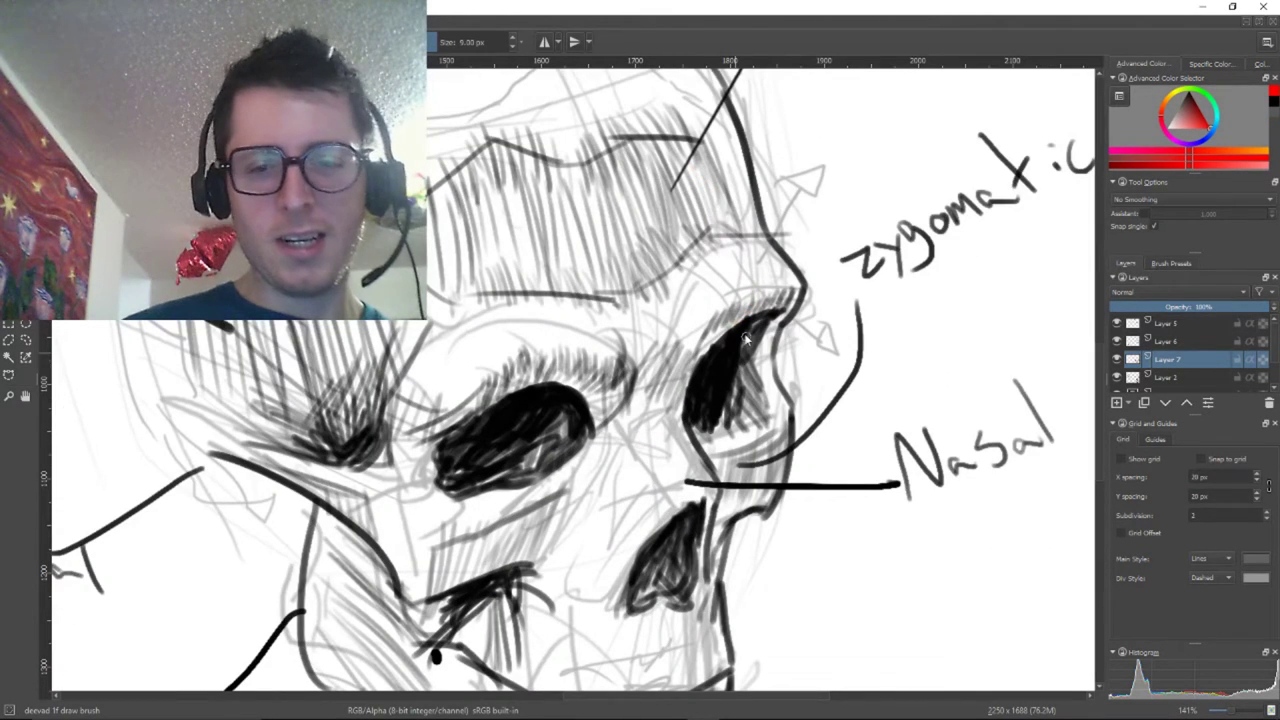
Trace a longer red contour from the far brow up across the whole forehead, and undo it
mouse_move(733, 322)
left_mouse_down()
mouse_move(745, 290)
mouse_move(707, 274)
mouse_move(700, 230)
left_mouse_up()
left_click_drag(664, 128, 606, 68)
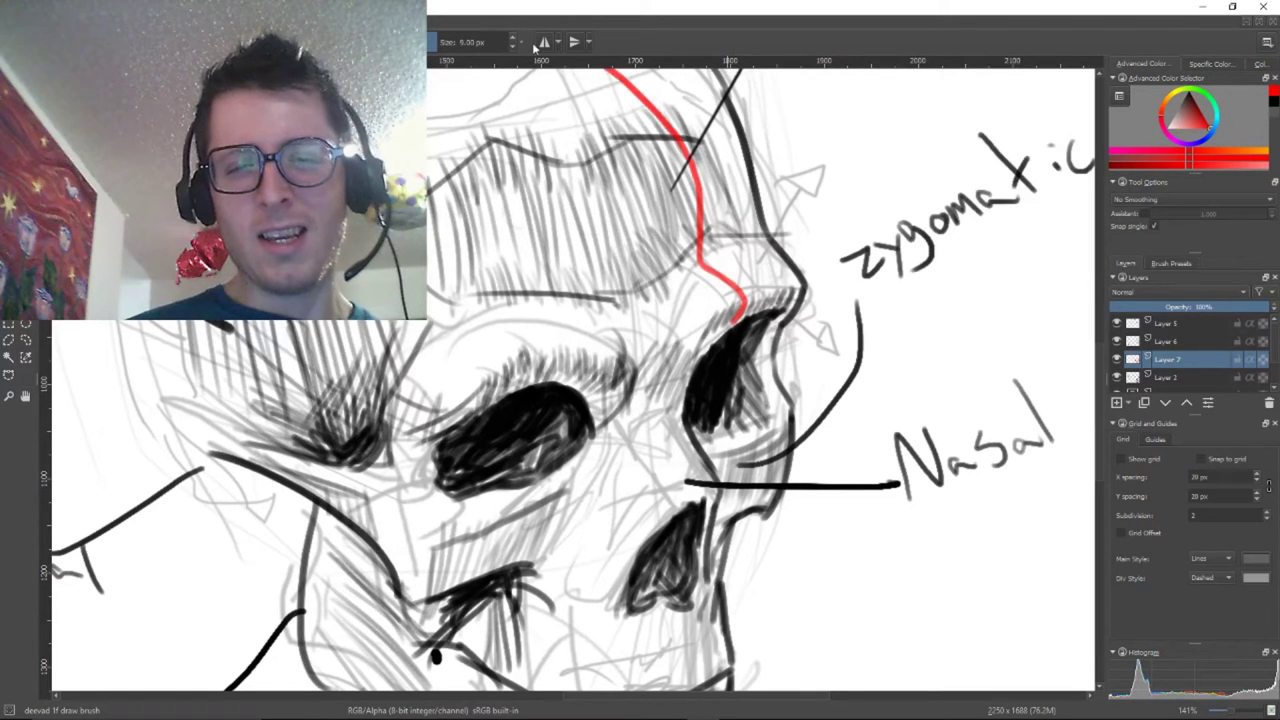
scroll(582, 231, "down", 3)
scroll(616, 255, "up", 3)
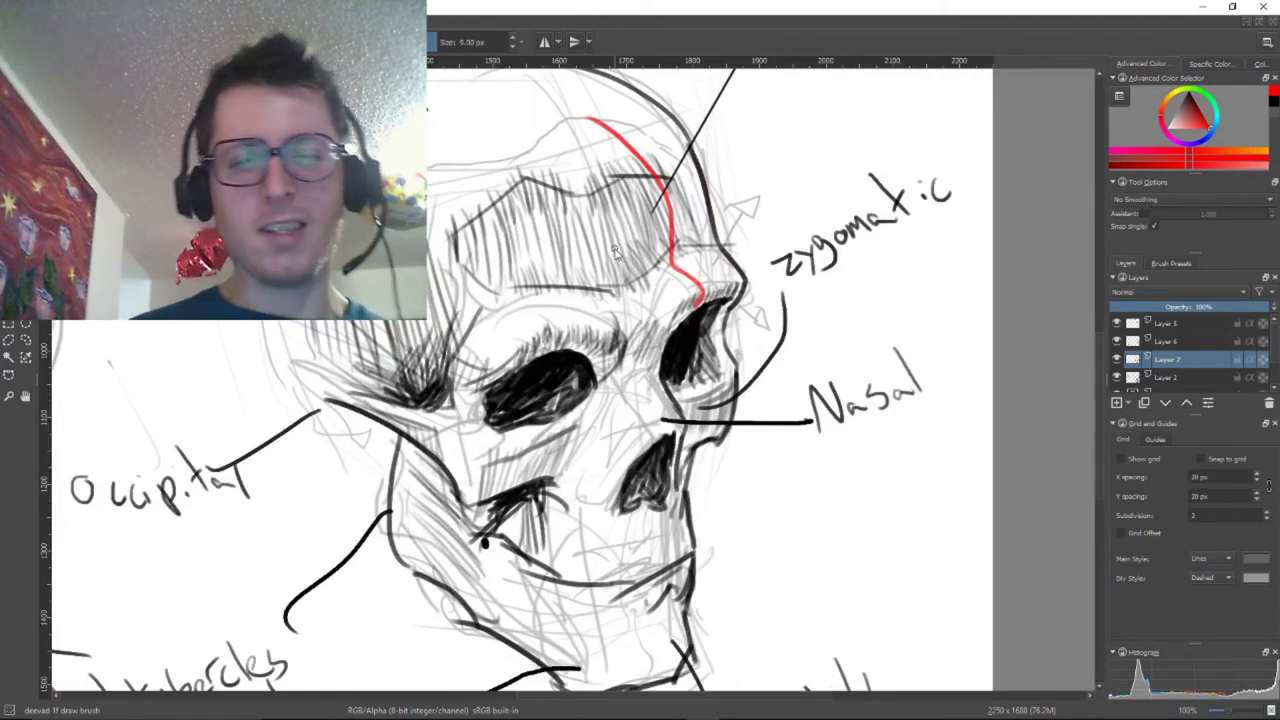
key("ctrl+z")
Draw red contour lines over the far cheekbone to show how its form turns below the eye socket
scroll(531, 267, "up", 2)
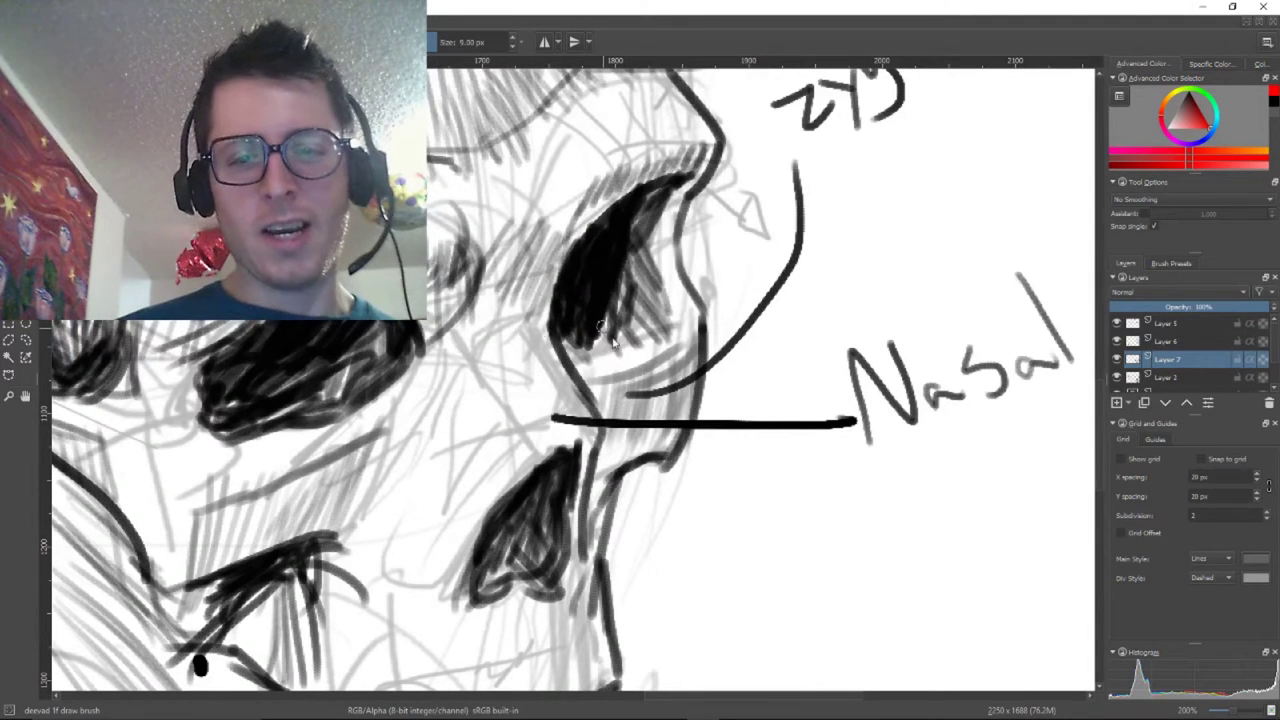
mouse_move(600, 333)
left_mouse_down()
mouse_move(650, 338)
mouse_move(668, 386)
mouse_move(661, 432)
mouse_move(638, 458)
left_mouse_up()
mouse_move(674, 316)
left_mouse_down()
mouse_move(700, 308)
mouse_move(708, 345)
left_mouse_up()
left_click_drag(660, 288, 684, 287)
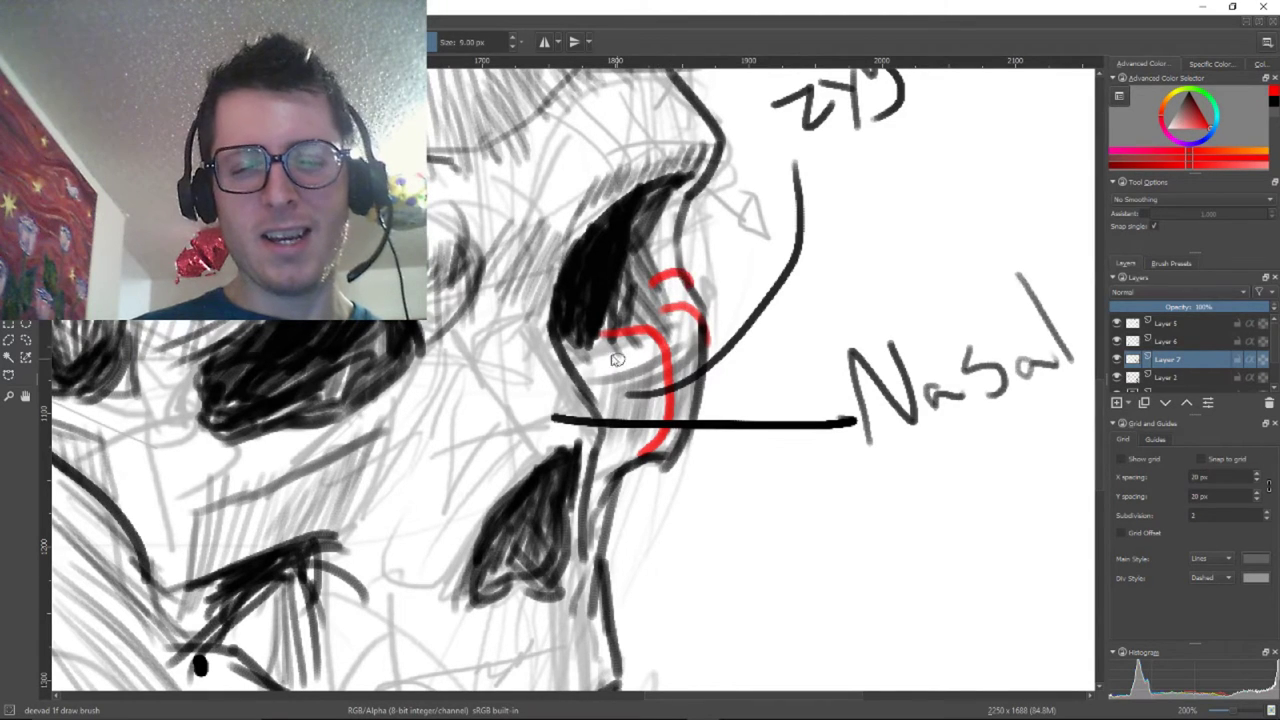
mouse_move(594, 334)
left_mouse_down()
mouse_move(611, 368)
mouse_move(605, 482)
left_mouse_up()
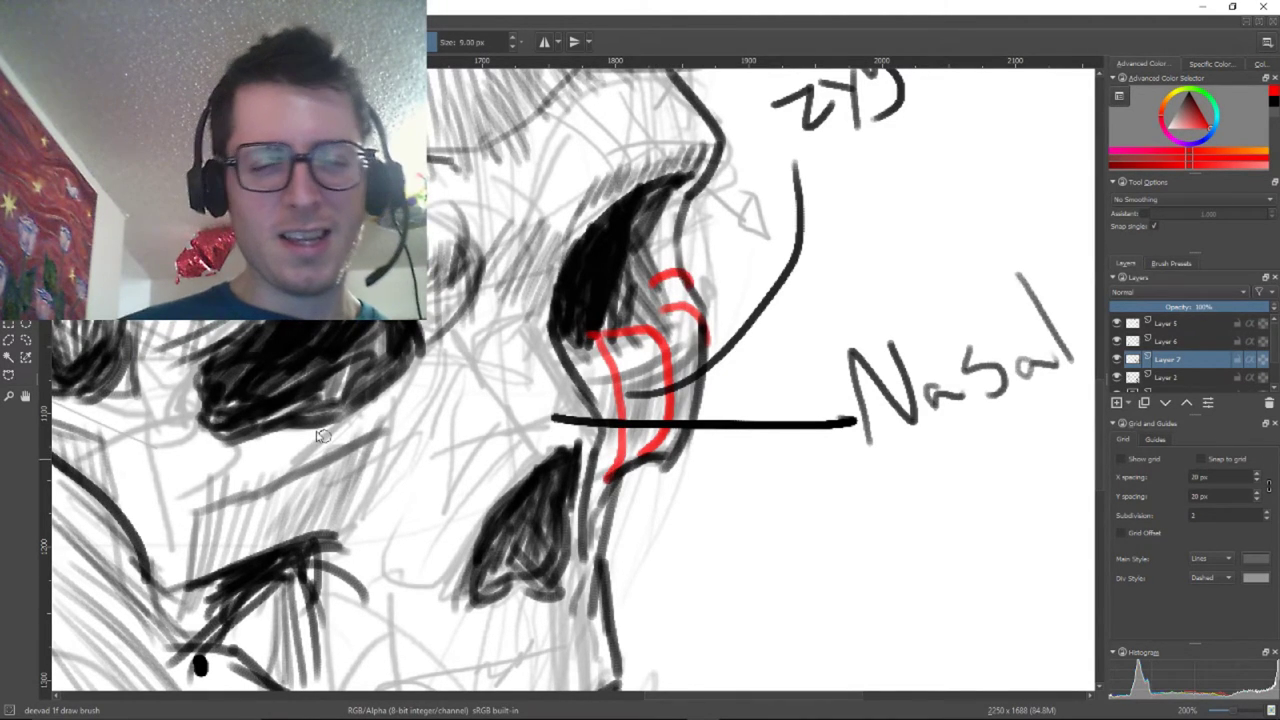
Draw two red contour lines down the near cheekbone and undo the red cheekbone marks
mouse_move(308, 400)
left_mouse_down()
mouse_move(343, 471)
mouse_move(315, 537)
left_mouse_up()
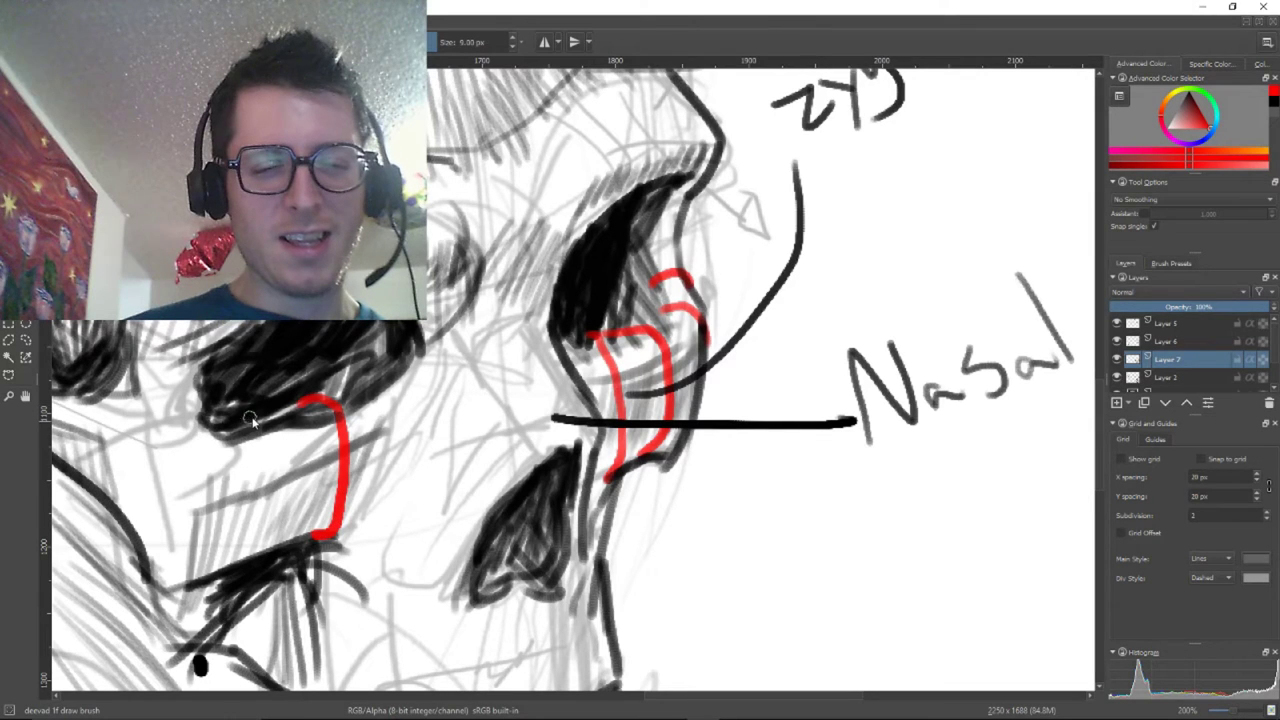
left_click_drag(249, 416, 280, 491)
scroll(710, 505, "down", 5)
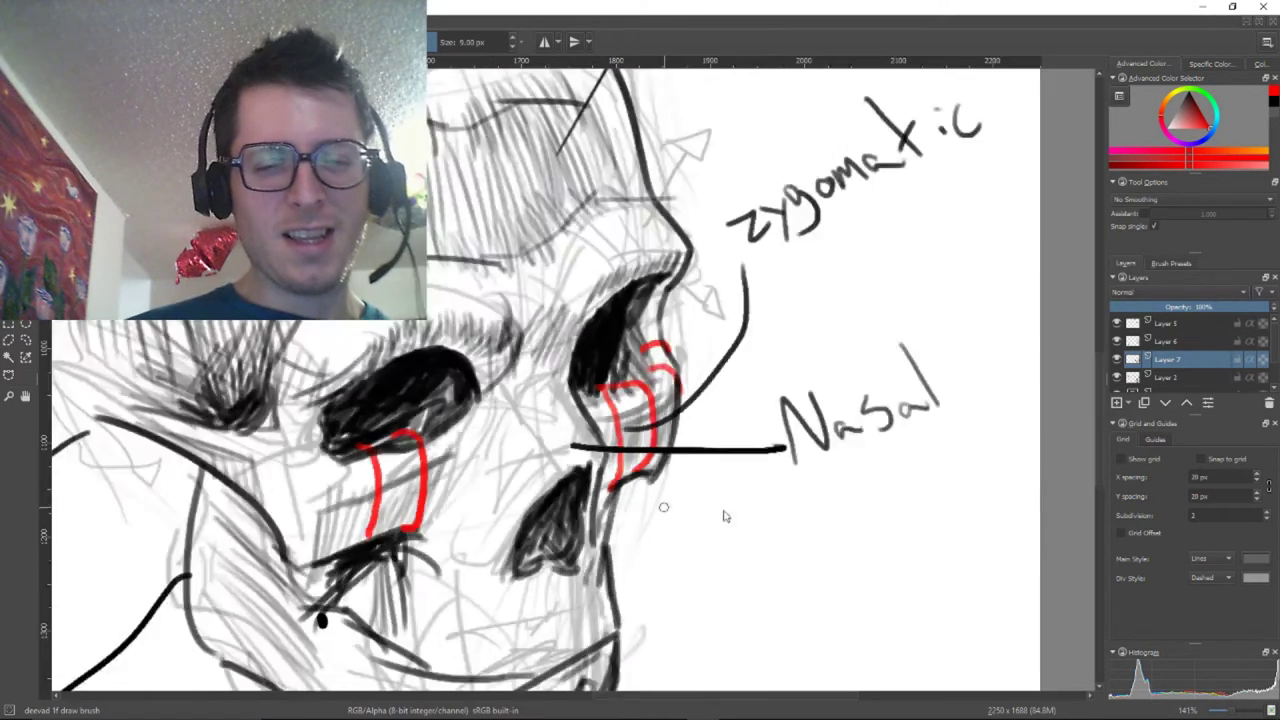
scroll(705, 497, "up", 3)
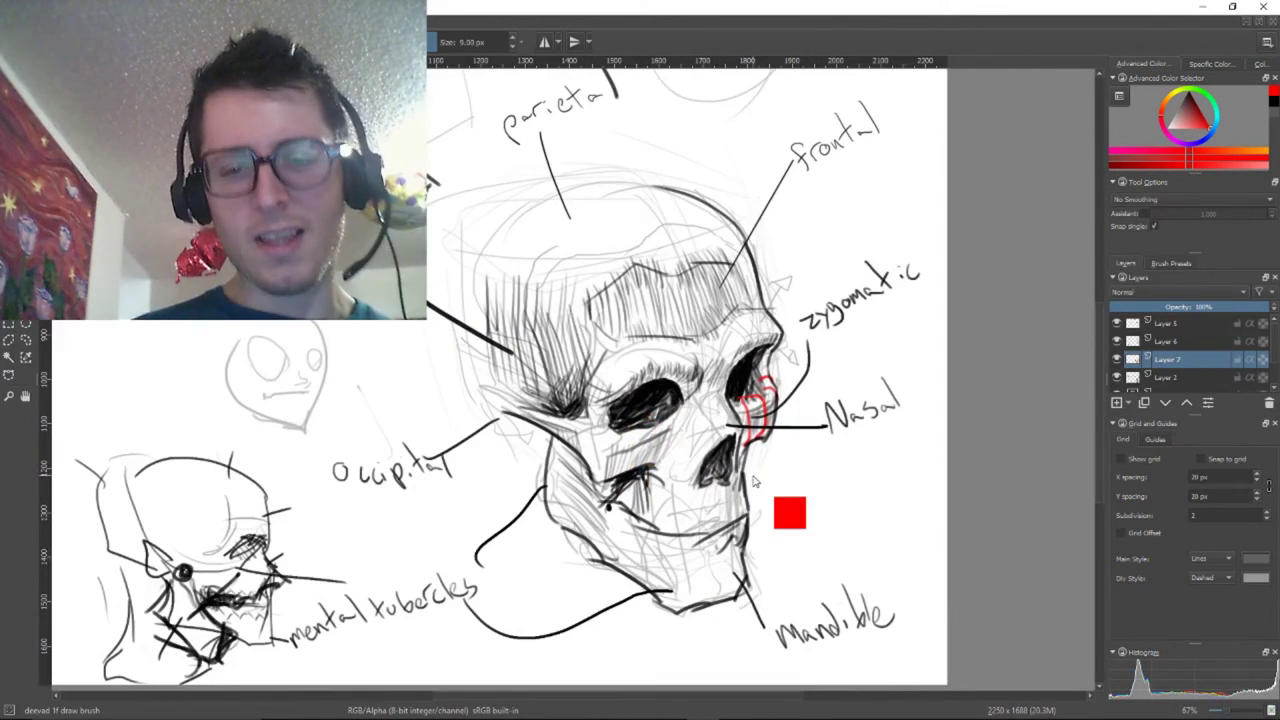
key("ctrl+z")
scroll(755, 481, "up", 1)
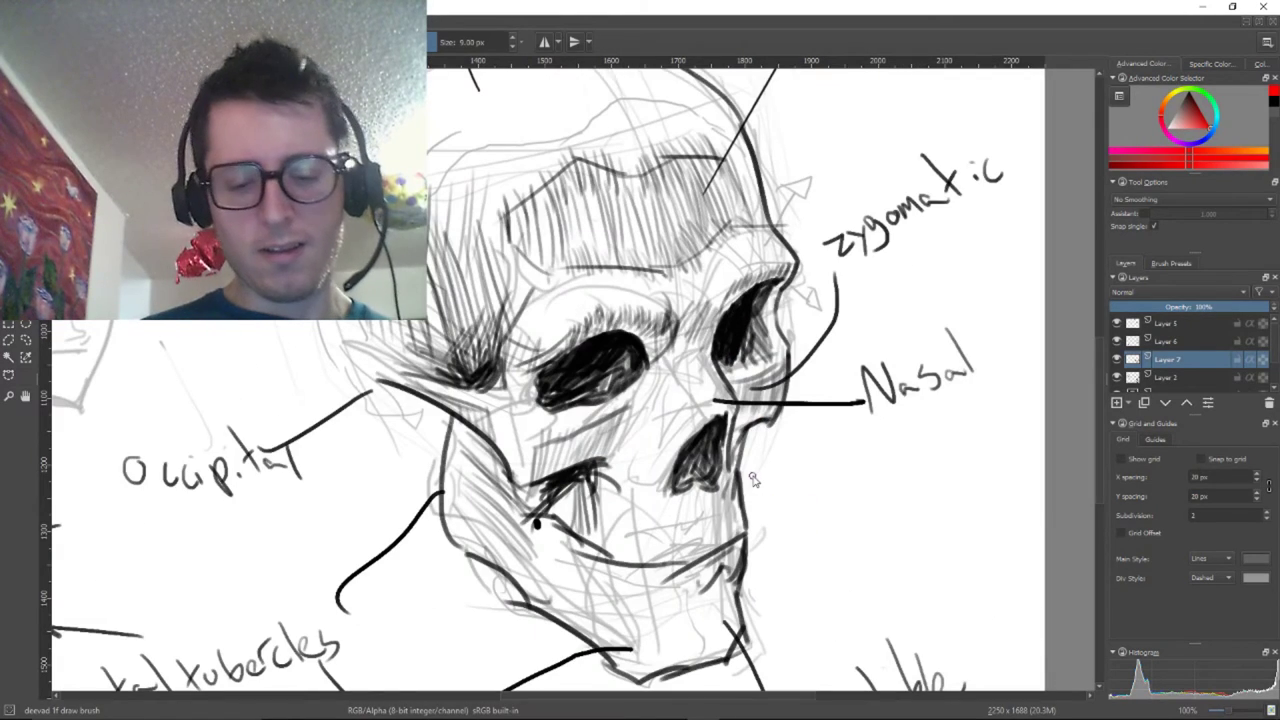
Compare the shaded skull with the reference photo's jaw and teeth
left_click_drag(640, 543, 922, 554)
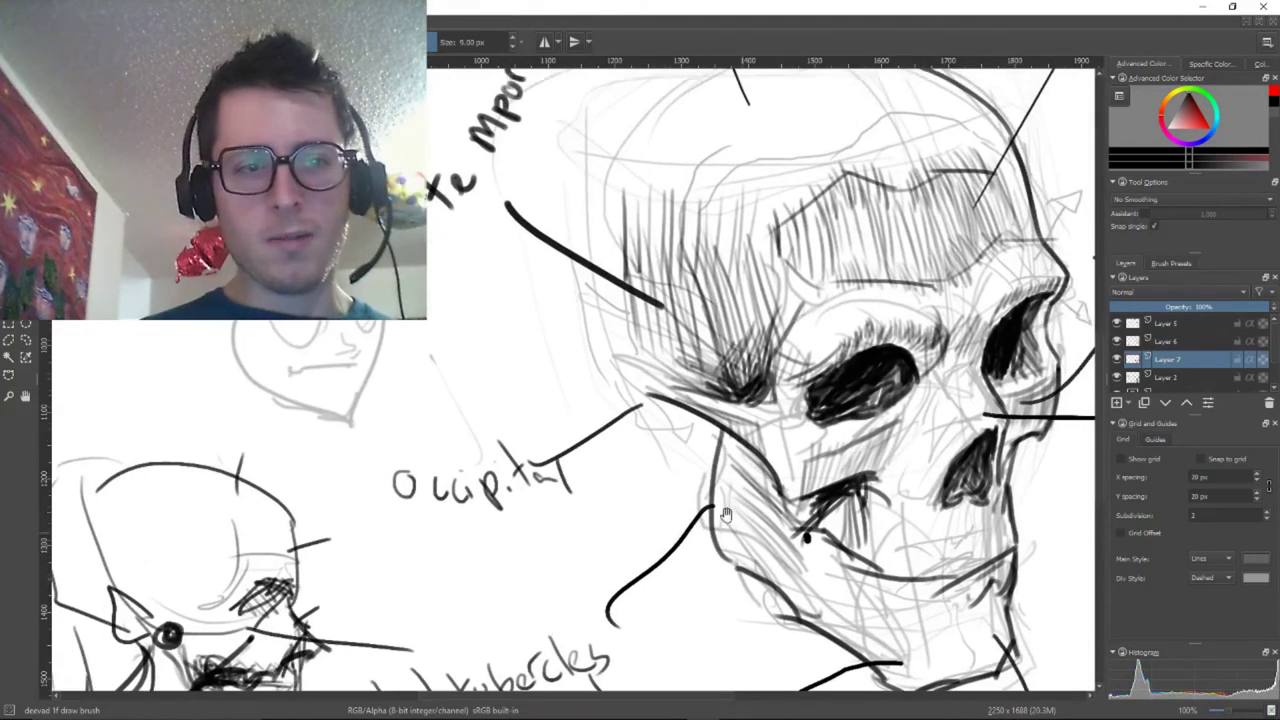
left_click_drag(728, 520, 690, 511)
scroll(718, 505, "down", 1)
scroll(722, 503, "up", 1)
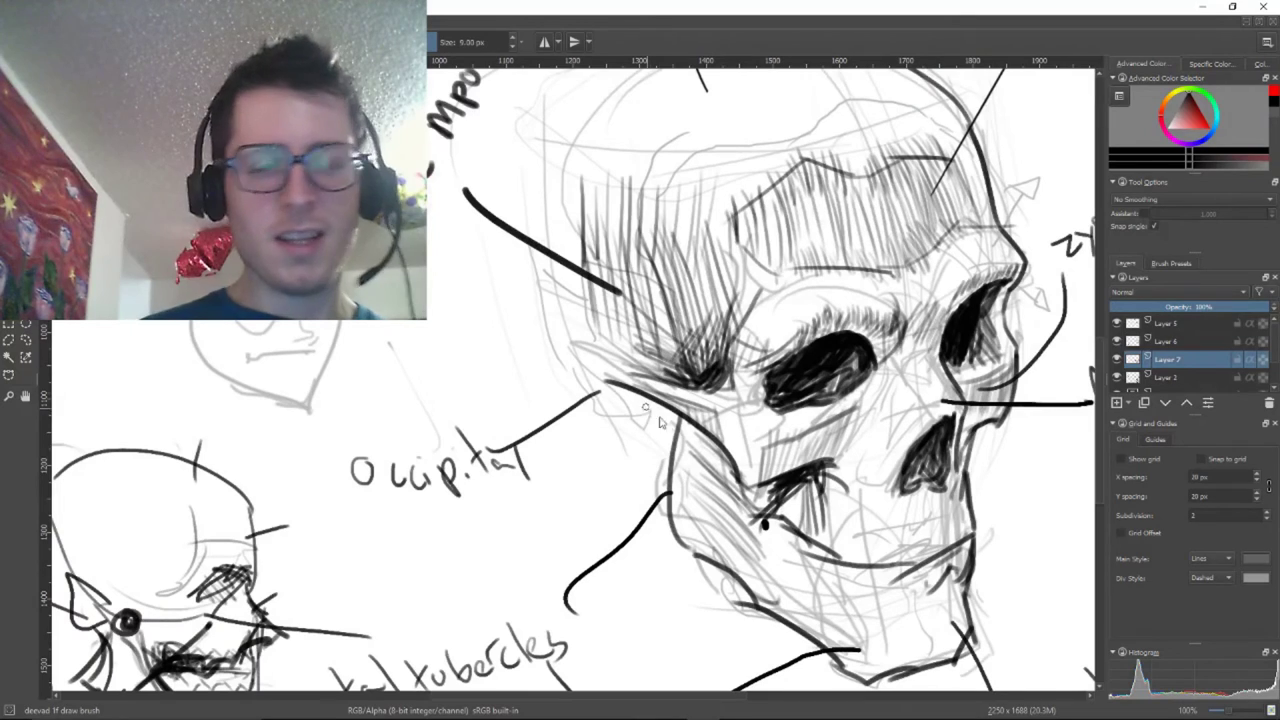
left_click_drag(794, 502, 896, 532)
left_click_drag(465, 238, 740, 386)
scroll(743, 386, "up", 3)
scroll(723, 380, "down", 2)
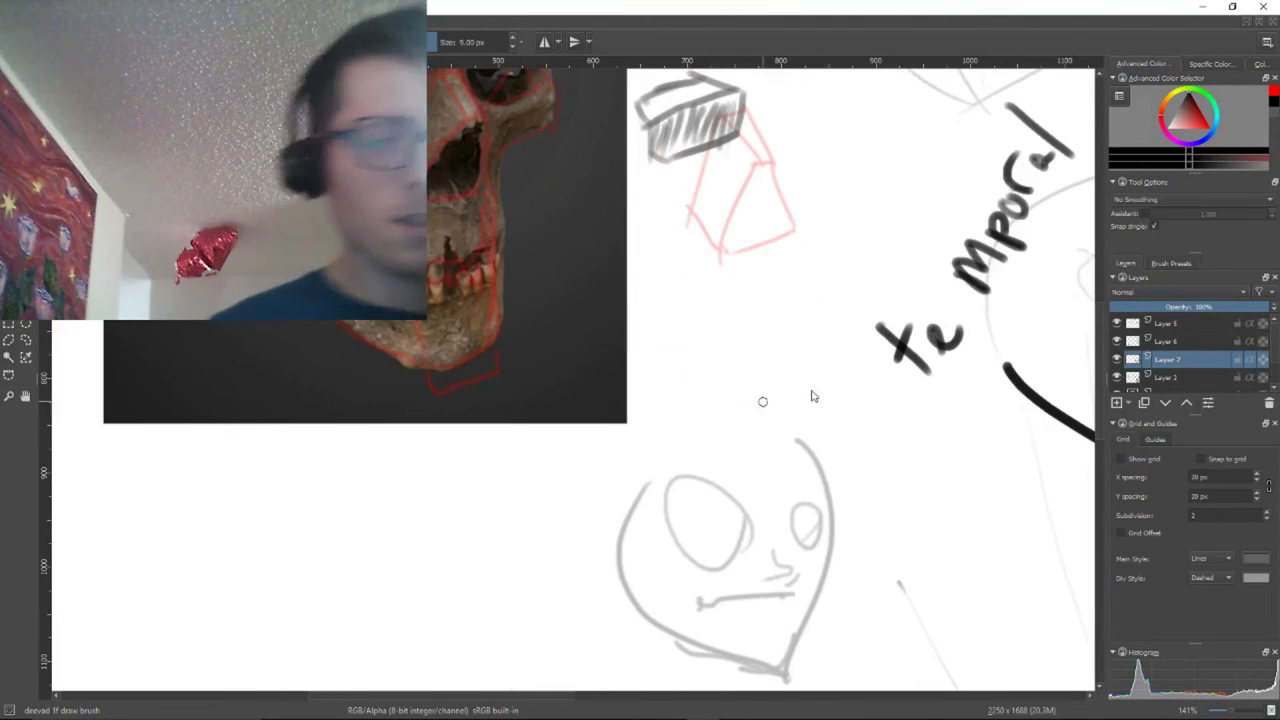
scroll(431, 293, "up", 1)
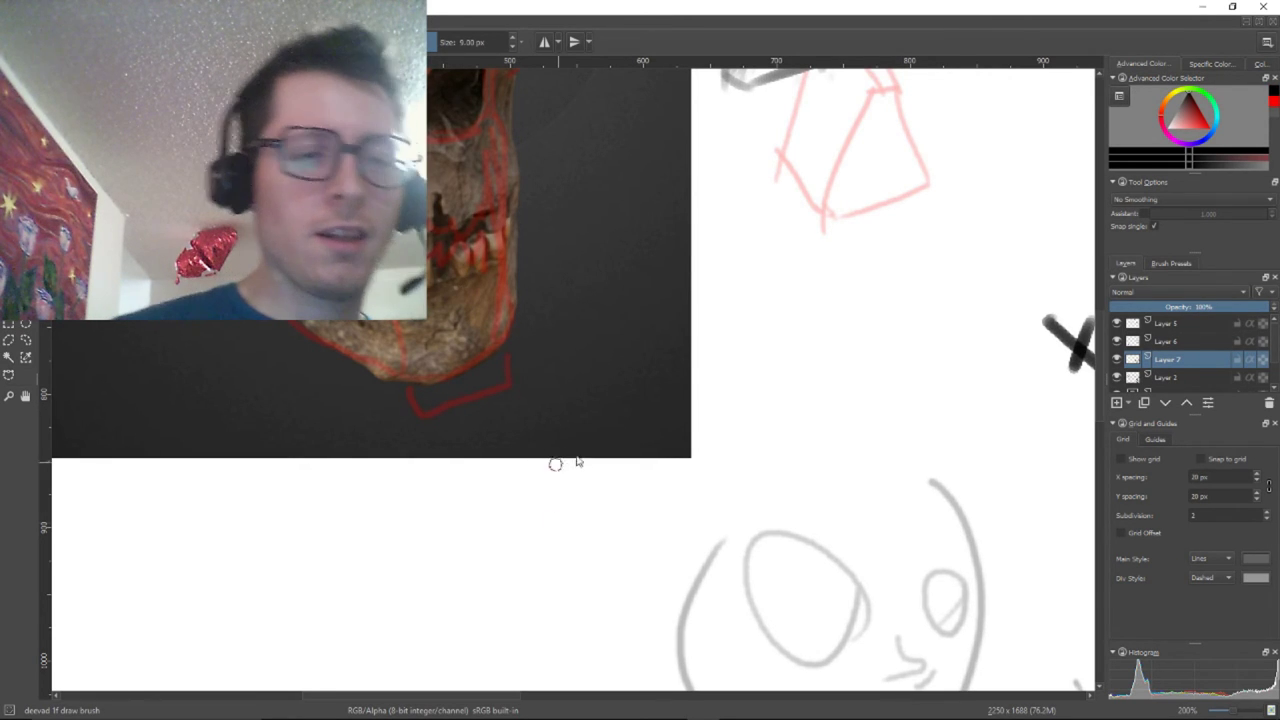
Draw small black triangular gaps between the teeth along the skull's mouth line
left_click_drag(622, 447, 403, 326)
left_click_drag(1088, 498, 310, 150)
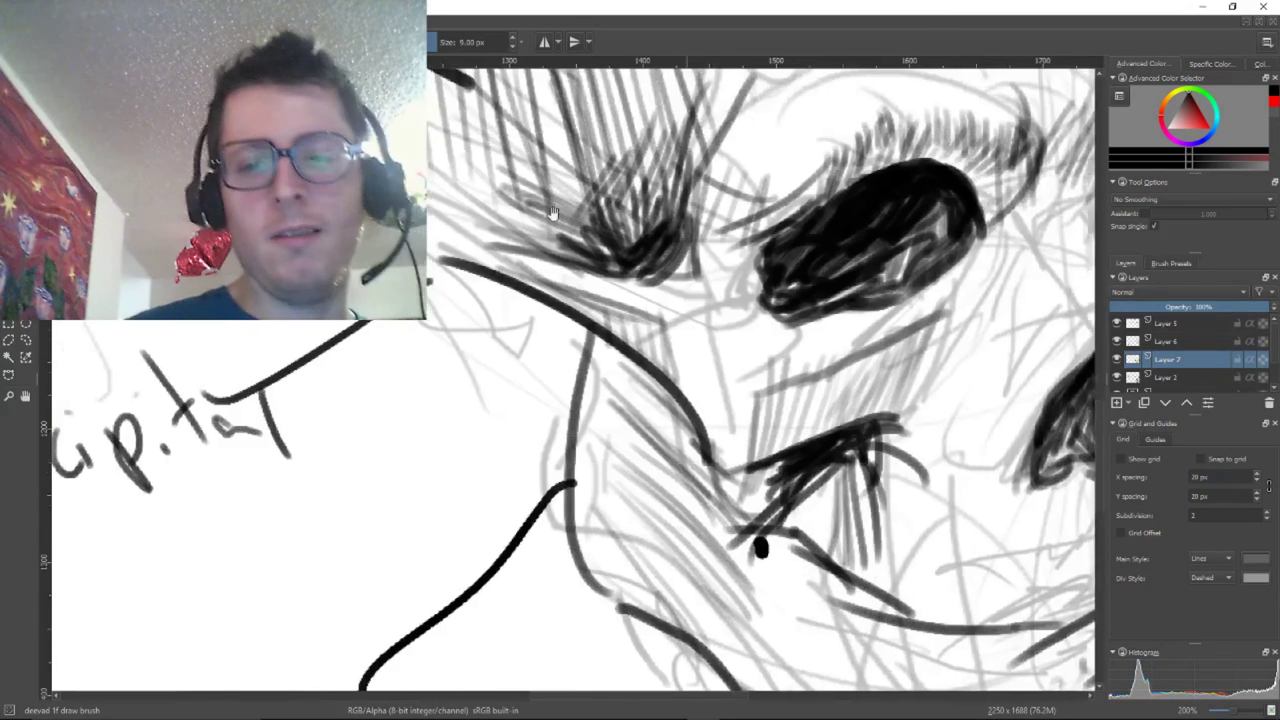
left_click_drag(1088, 470, 720, 187)
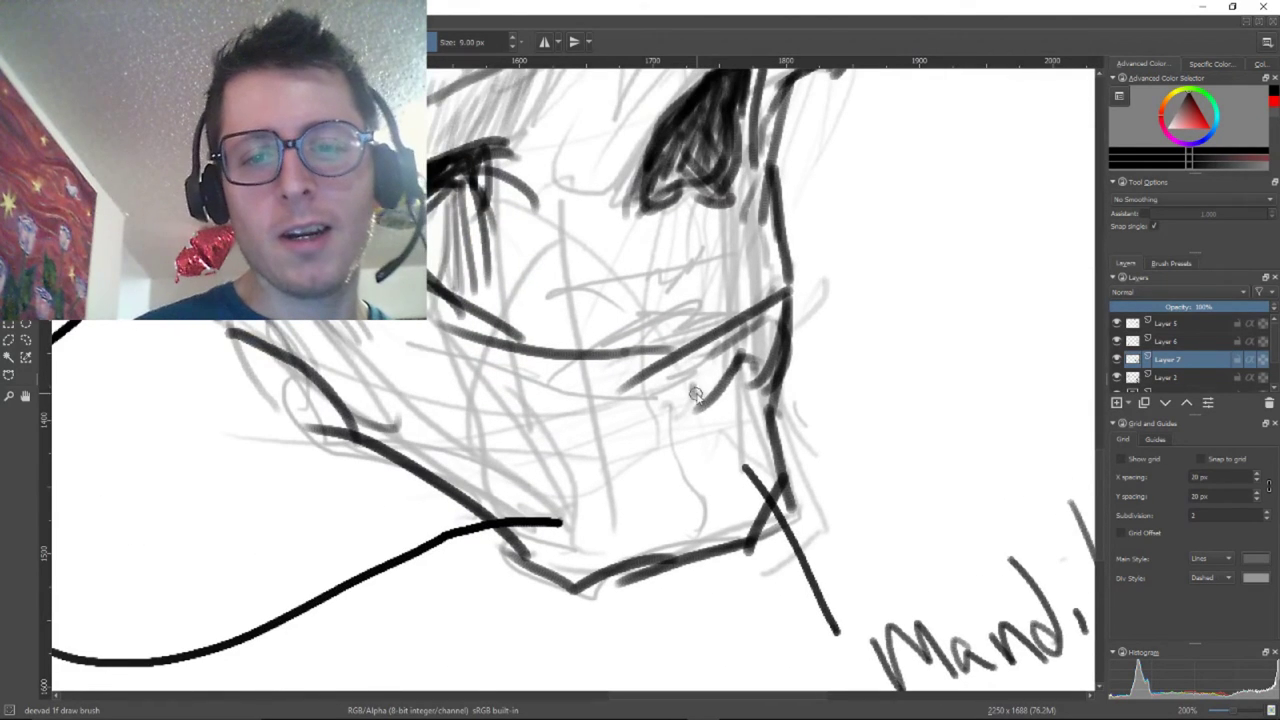
left_click_drag(693, 370, 690, 395)
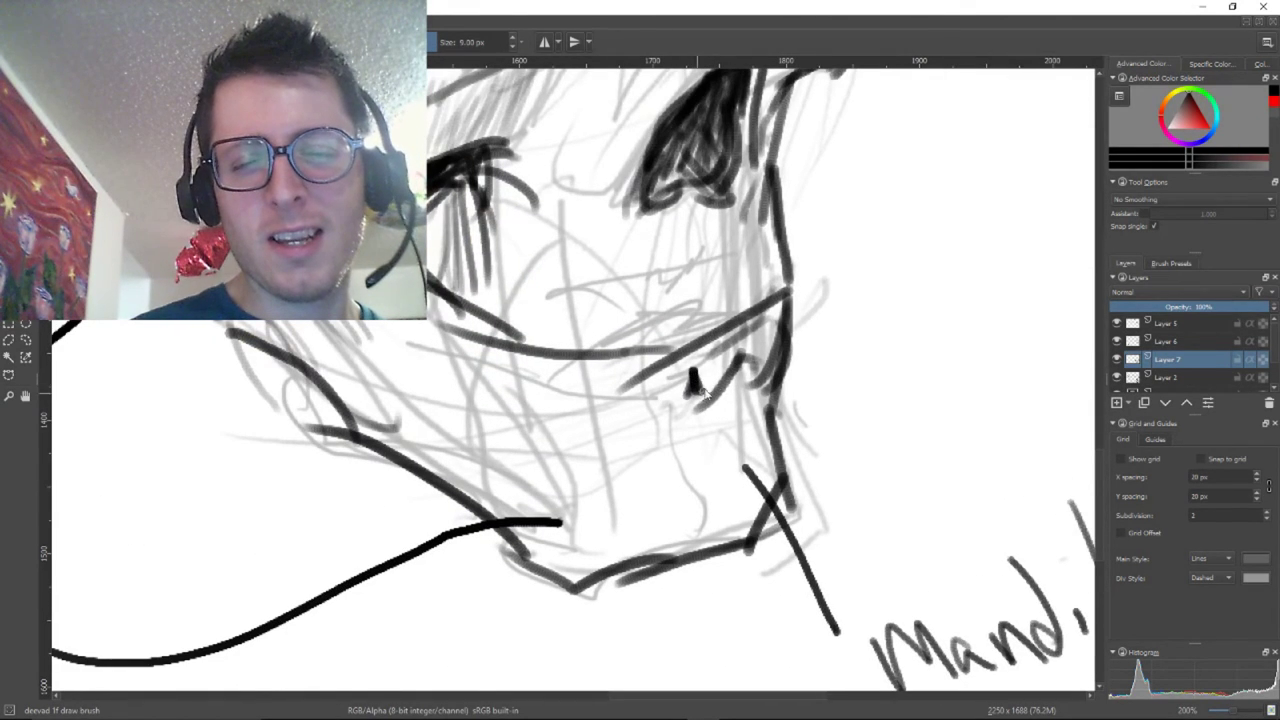
mouse_move(728, 348)
left_mouse_down()
mouse_move(727, 379)
mouse_move(756, 370)
left_mouse_up()
mouse_move(642, 366)
left_mouse_down()
mouse_move(658, 395)
mouse_move(596, 398)
left_mouse_up()
left_click_drag(592, 374, 586, 398)
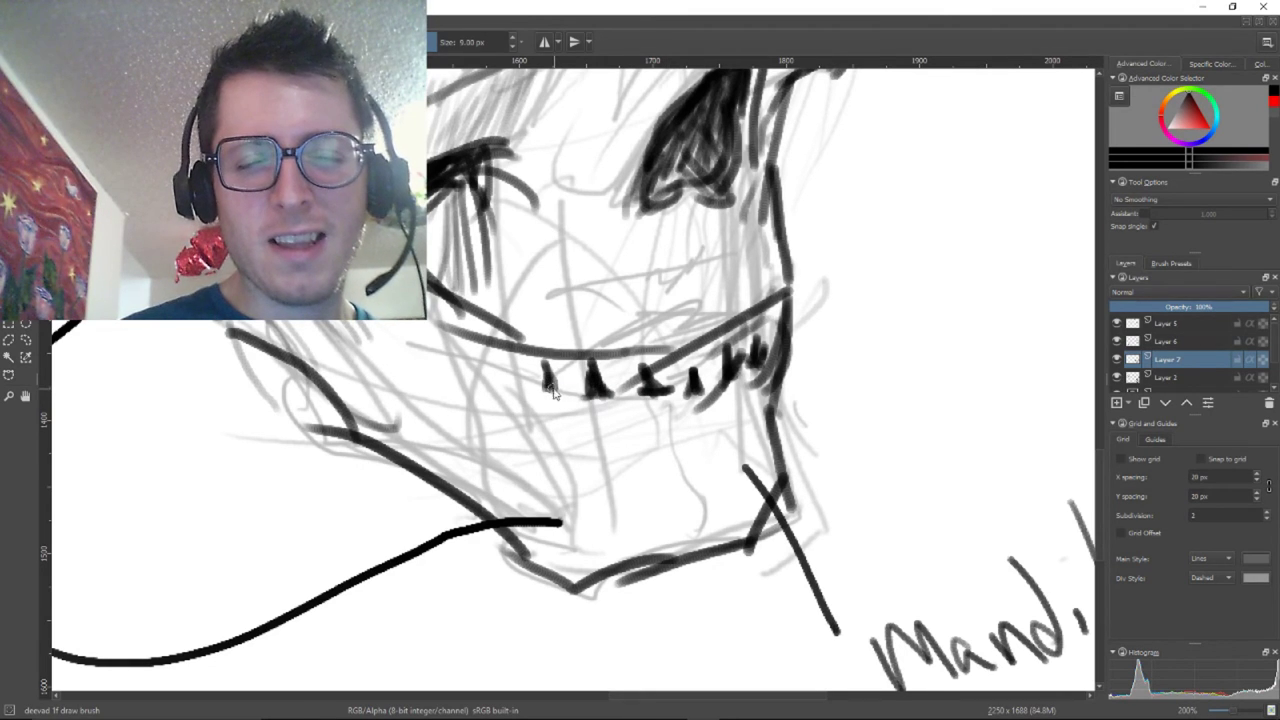
left_click_drag(528, 362, 524, 384)
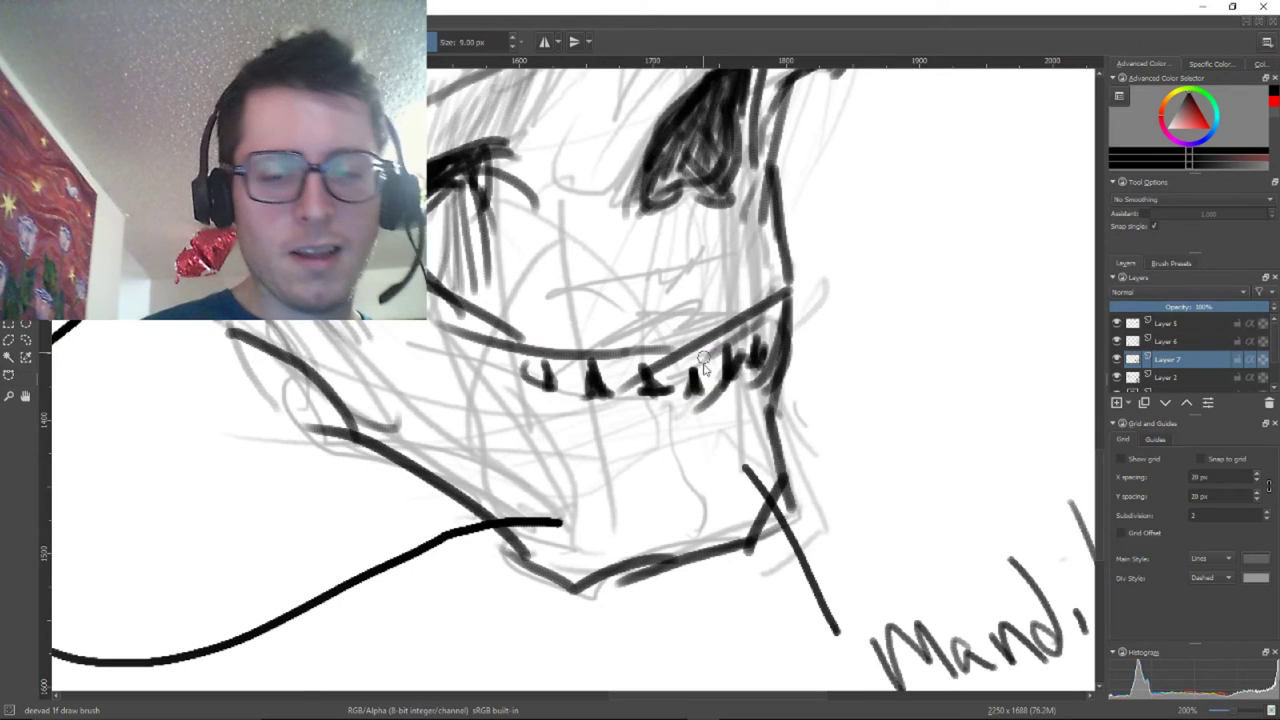
Paint white over the sketch lines above the front teeth and toggle Layer 6 and Layer 7 to check which holds the mouth line
left_click_drag(697, 329, 682, 362)
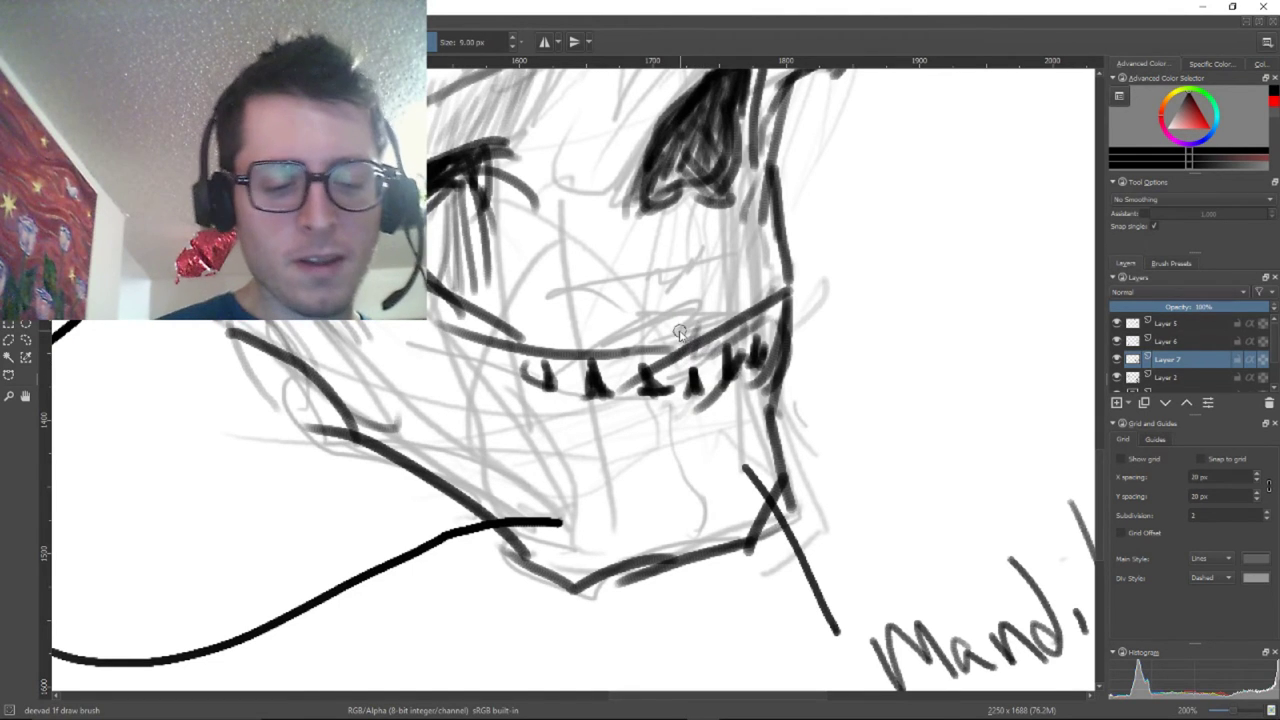
key("x")
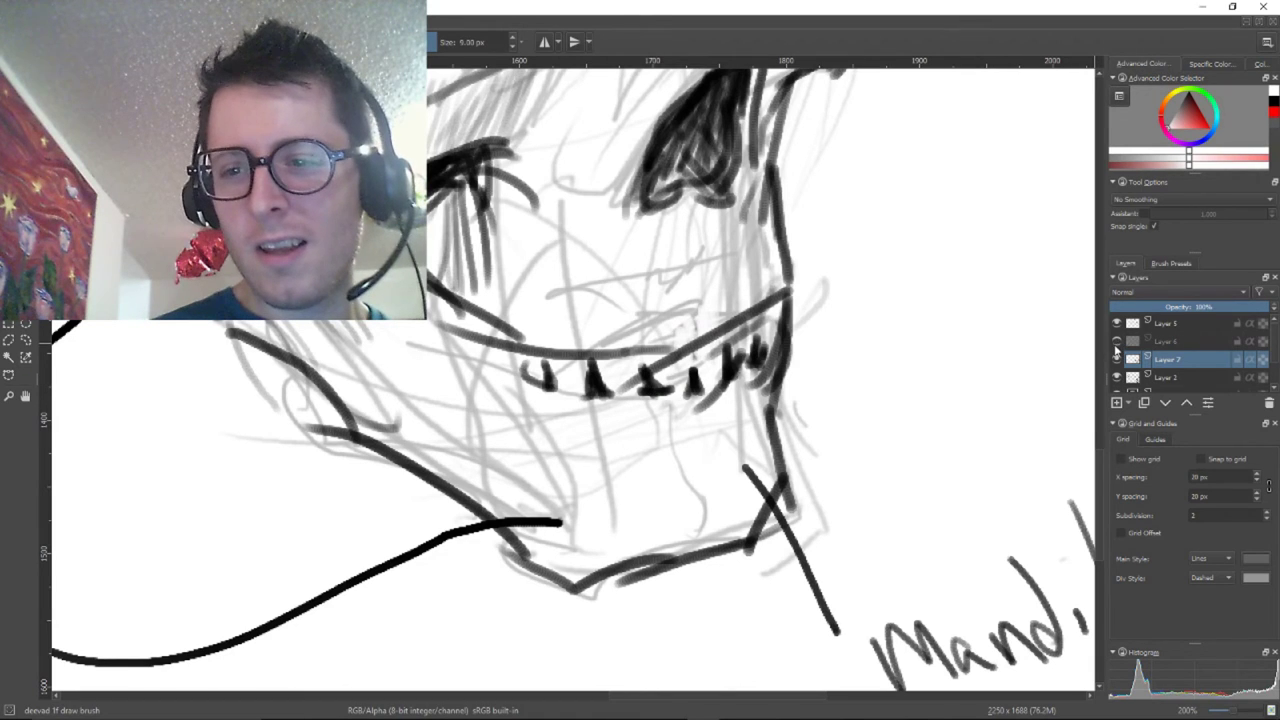
left_click(1117, 341)
left_click(1117, 341)
scroll(1030, 412, "down", 3)
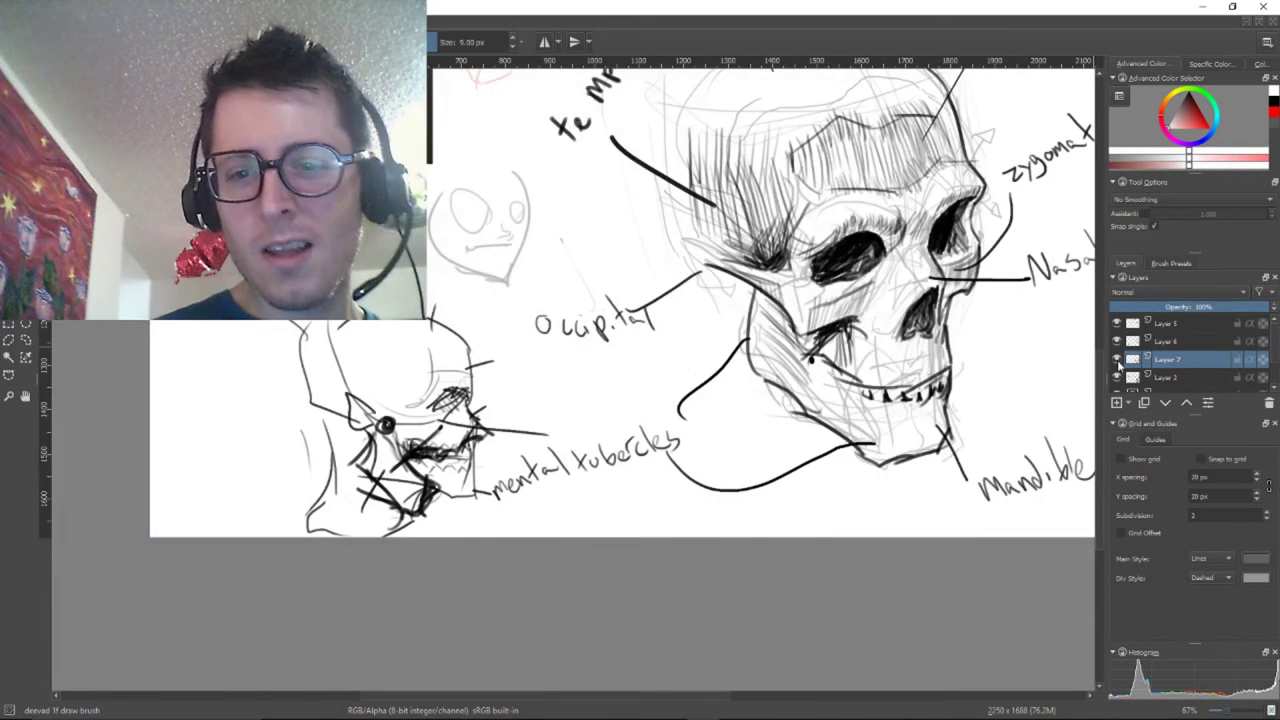
left_click(1117, 359)
left_click(1118, 359)
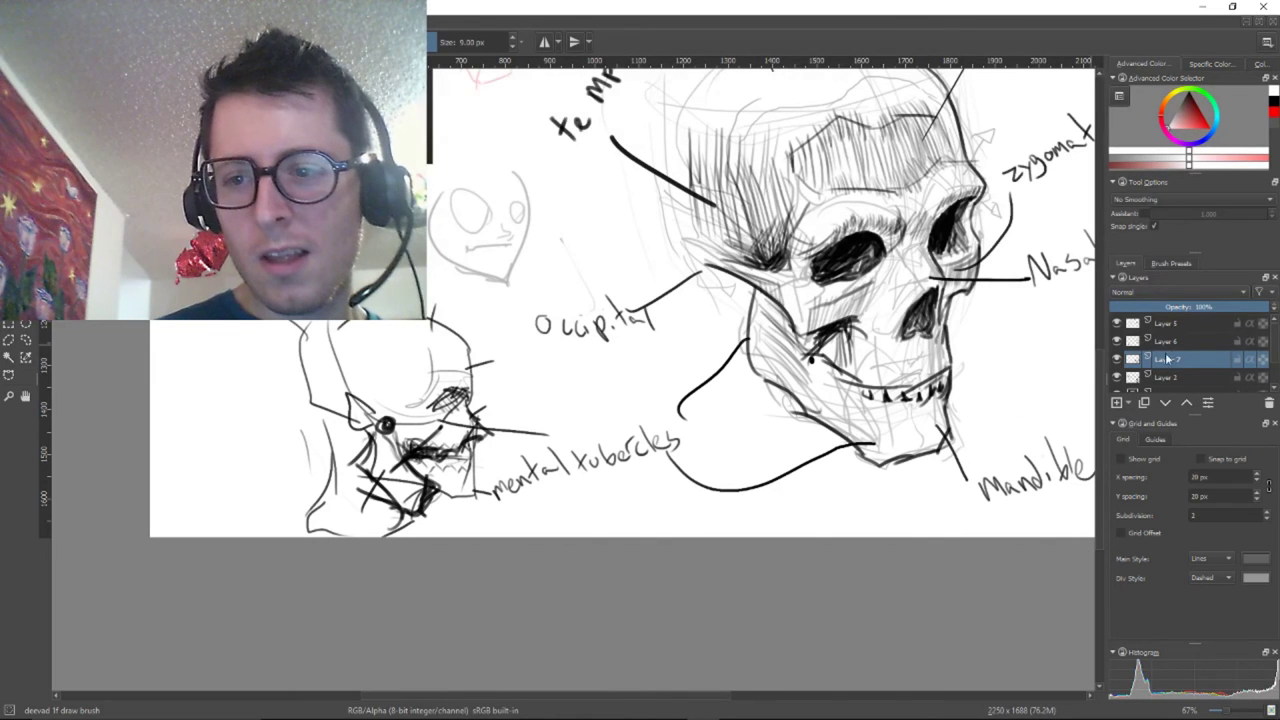
Select Layer 6 and paint out the black mouth line above the tooth gaps in white
left_click(1171, 343)
scroll(897, 421, "up", 2)
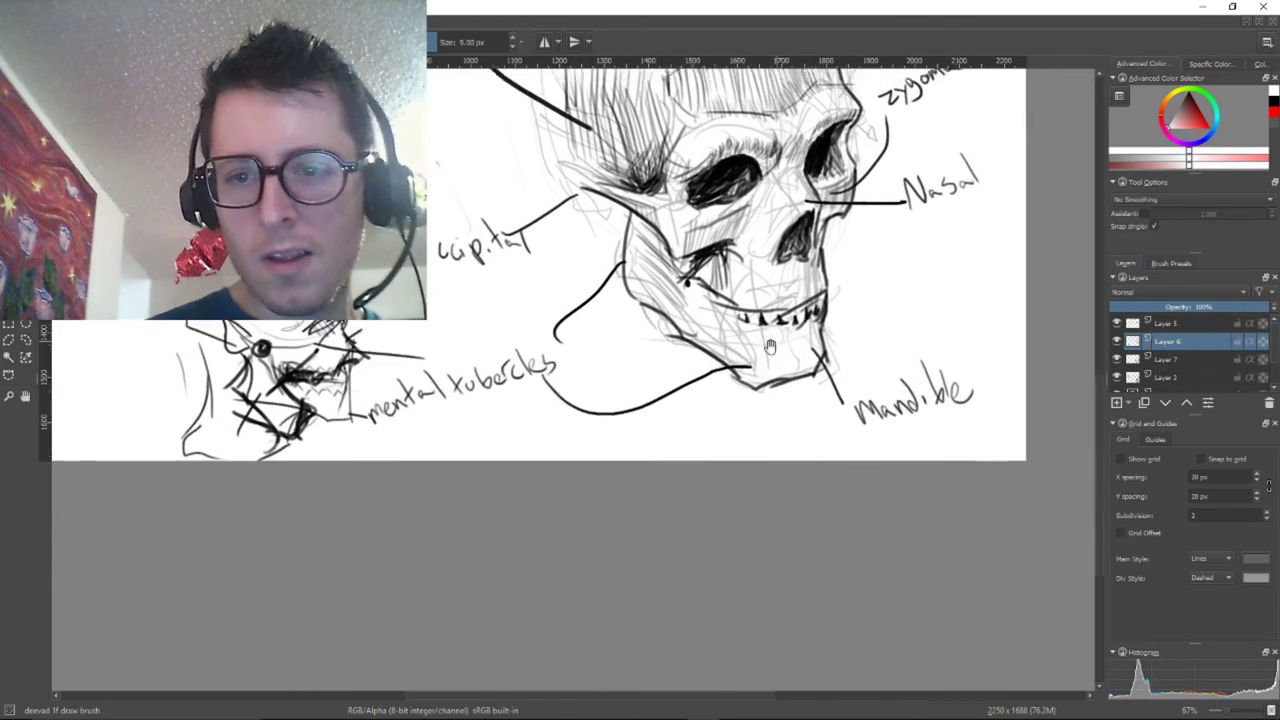
scroll(880, 410, "down", 1)
scroll(800, 370, "up", 2)
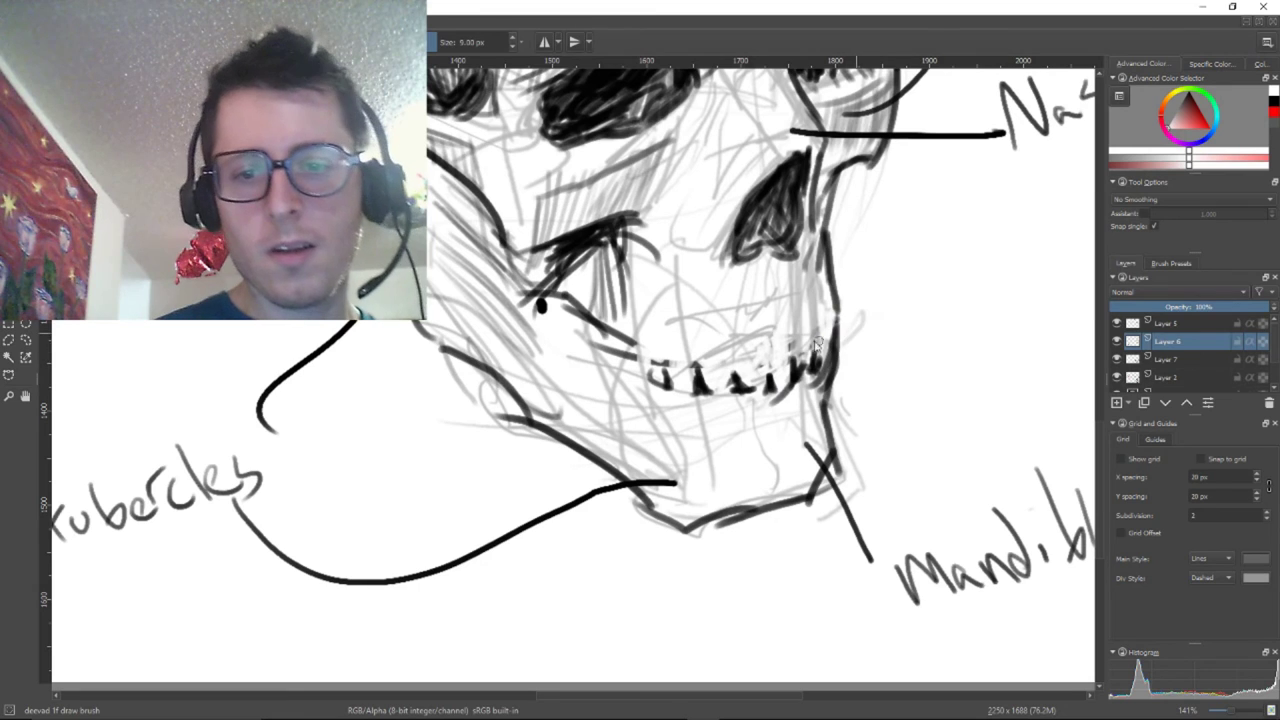
Paint white over the leftover lines above the tooth gaps, switch back to black and check the reference photo's teeth
left_click_drag(760, 360, 788, 385)
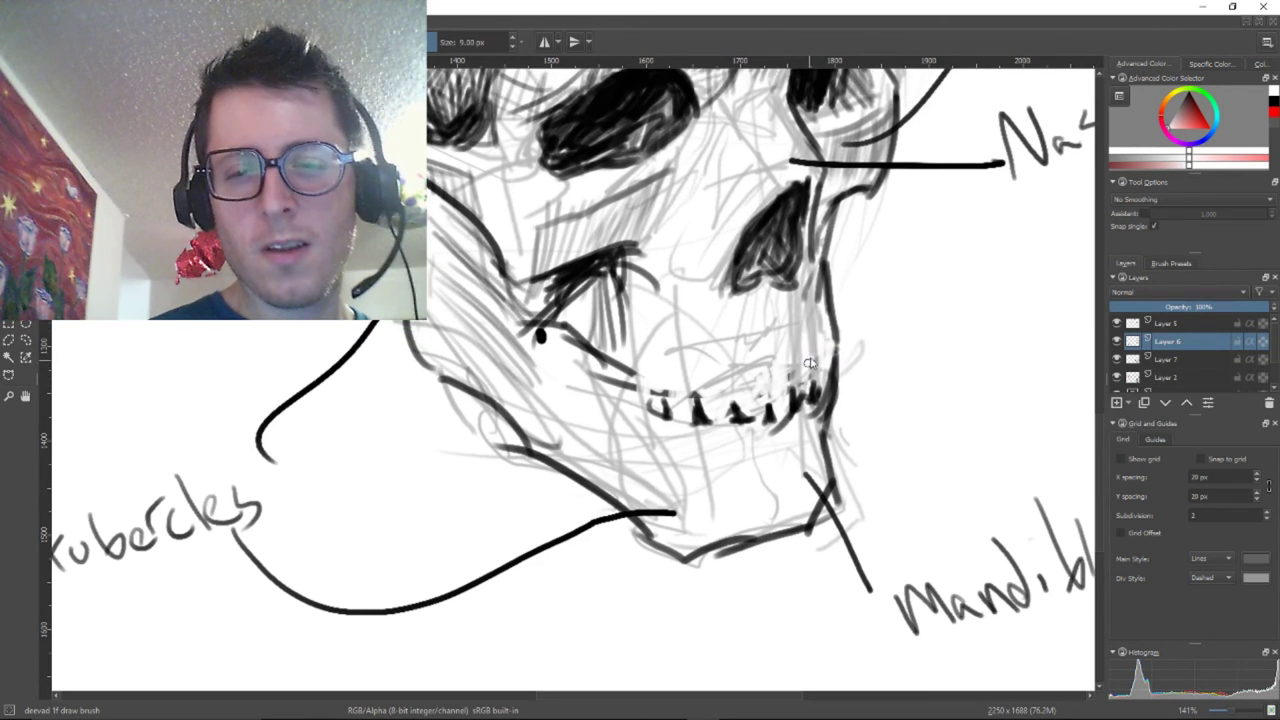
key("x")
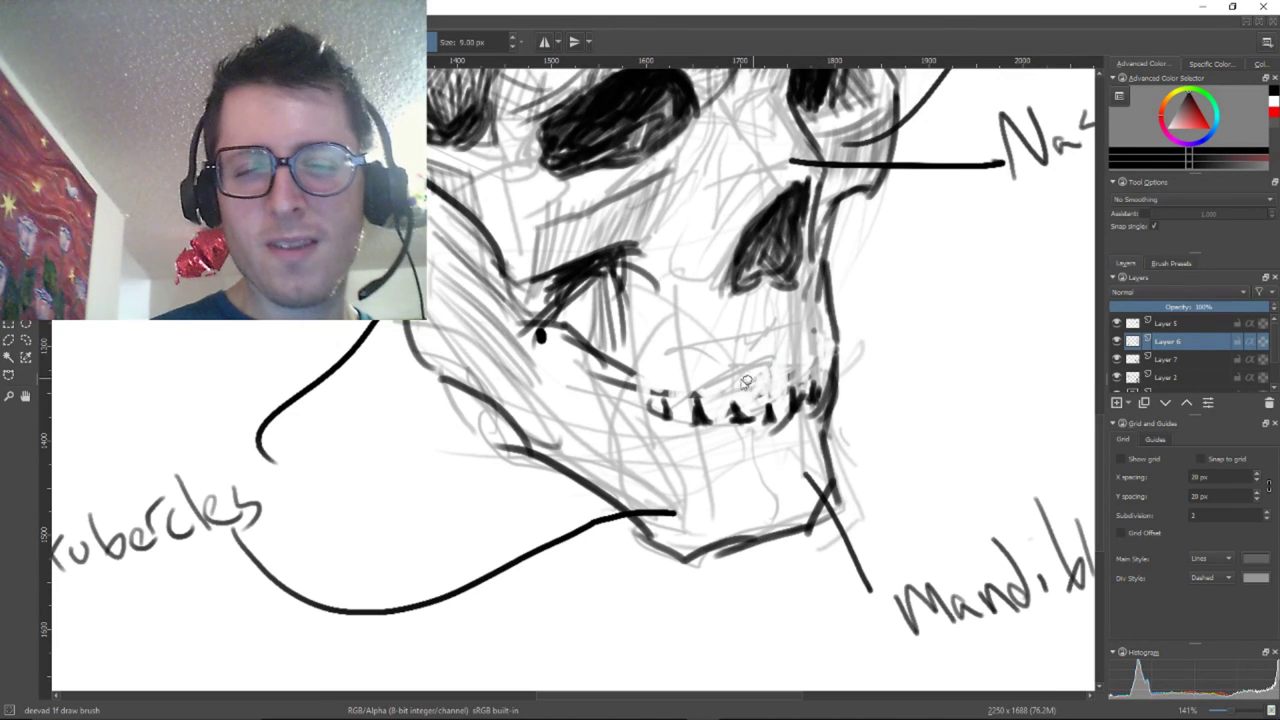
left_click_drag(637, 346, 945, 462)
left_click_drag(640, 325, 948, 469)
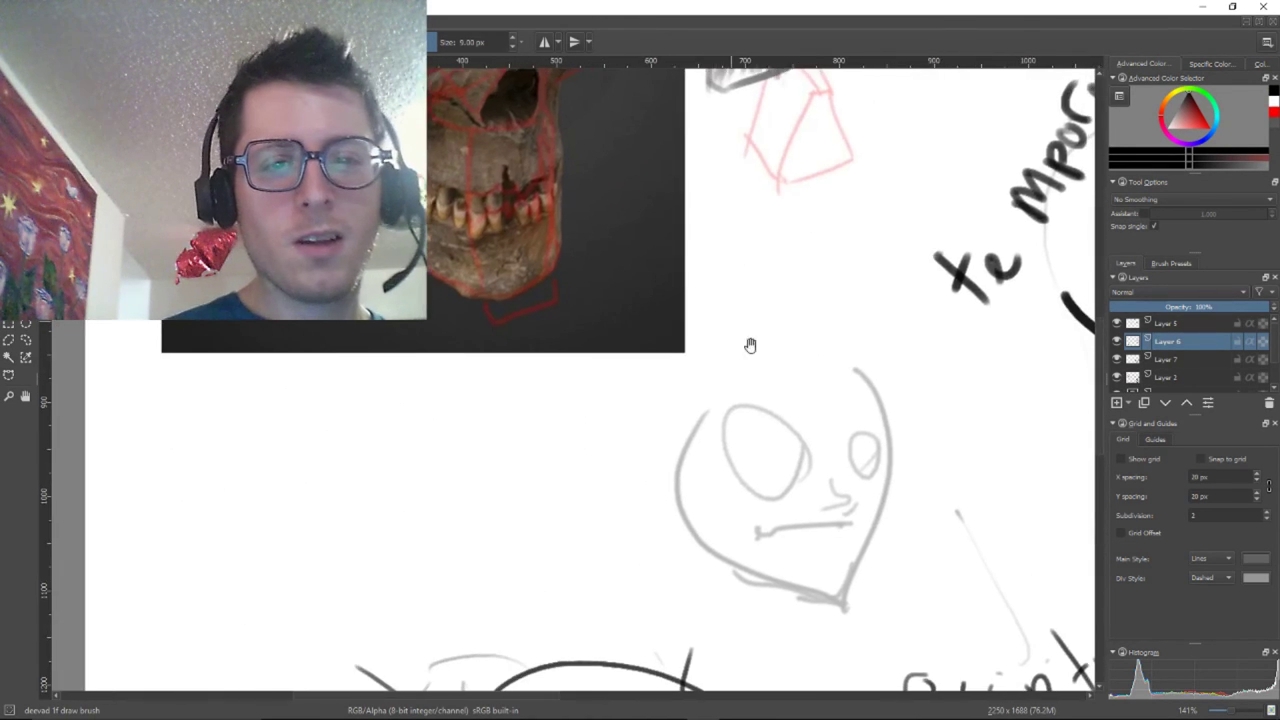
left_click_drag(830, 420, 510, 205)
left_click_drag(1030, 515, 526, 234)
left_click_drag(820, 205, 745, 308)
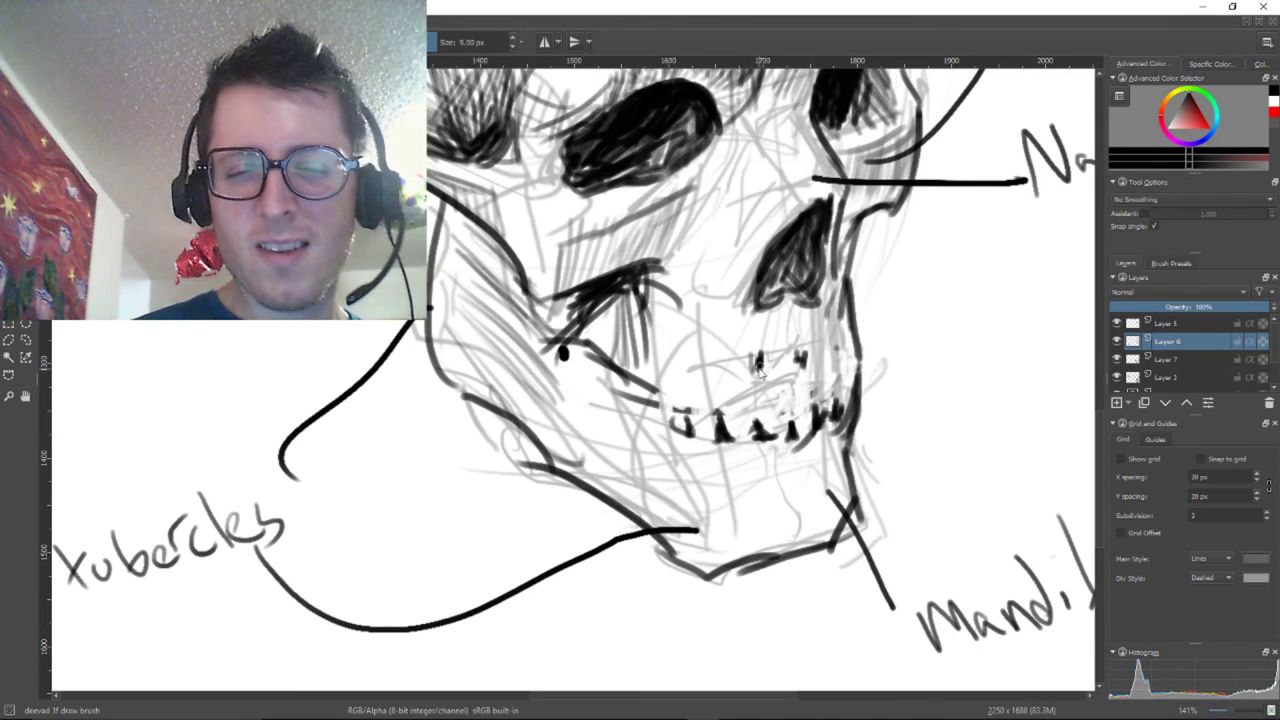
Draw a row of short black gap marks between the skull's upper teeth, along the gum line below the nose
left_click_drag(758, 375, 756, 352)
left_click_drag(797, 360, 797, 350)
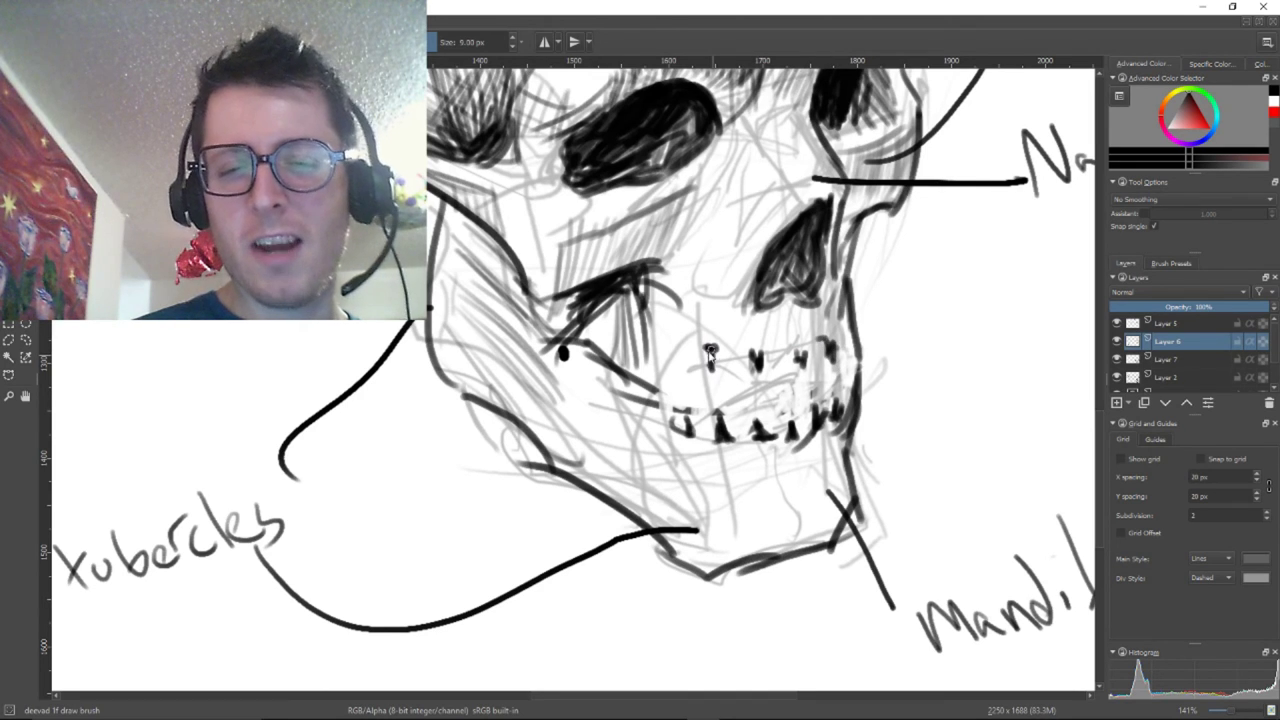
mouse_move(711, 350)
left_mouse_down()
mouse_move(711, 368)
mouse_move(661, 366)
mouse_move(700, 383)
left_mouse_up()
mouse_move(838, 386)
left_mouse_down()
mouse_move(837, 400)
mouse_move(653, 390)
mouse_move(900, 527)
left_mouse_up()
left_click_drag(486, 274, 692, 385)
scroll(637, 342, "down", 2)
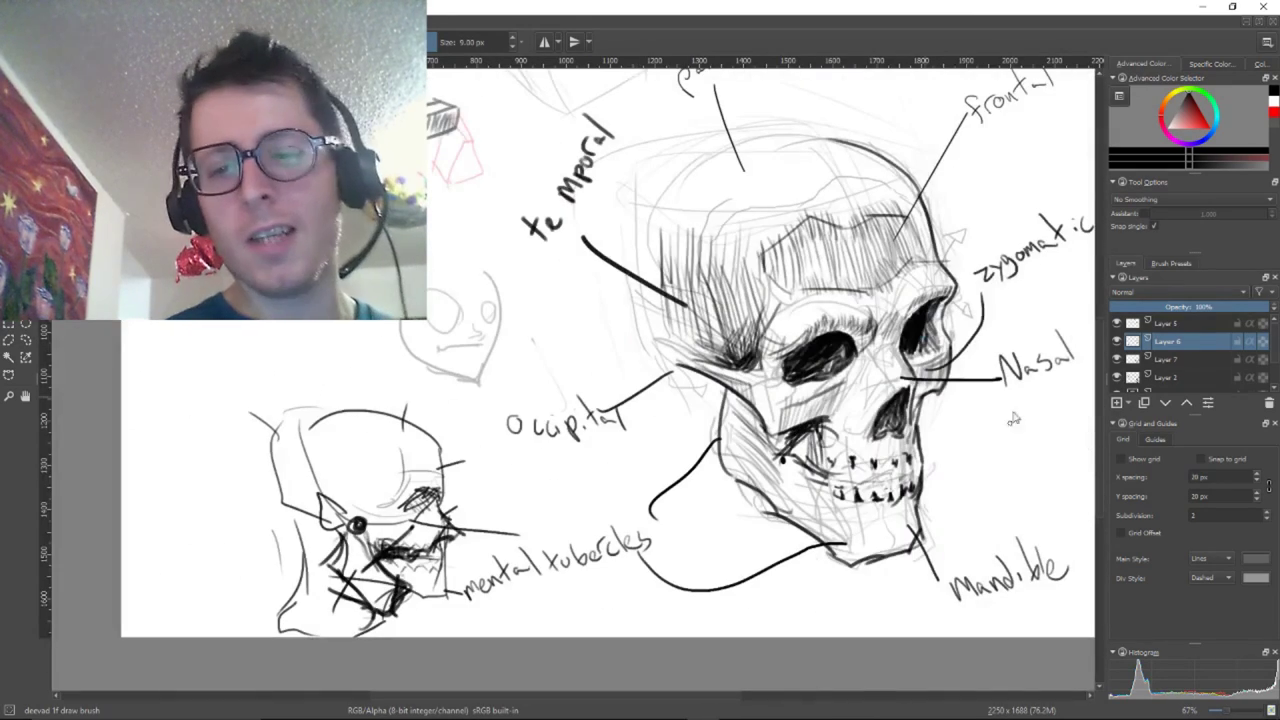
Hatch grey shading along the chin's lower edge, beneath the lower teeth and on the cheek beside the nose
scroll(780, 420, "up", 5)
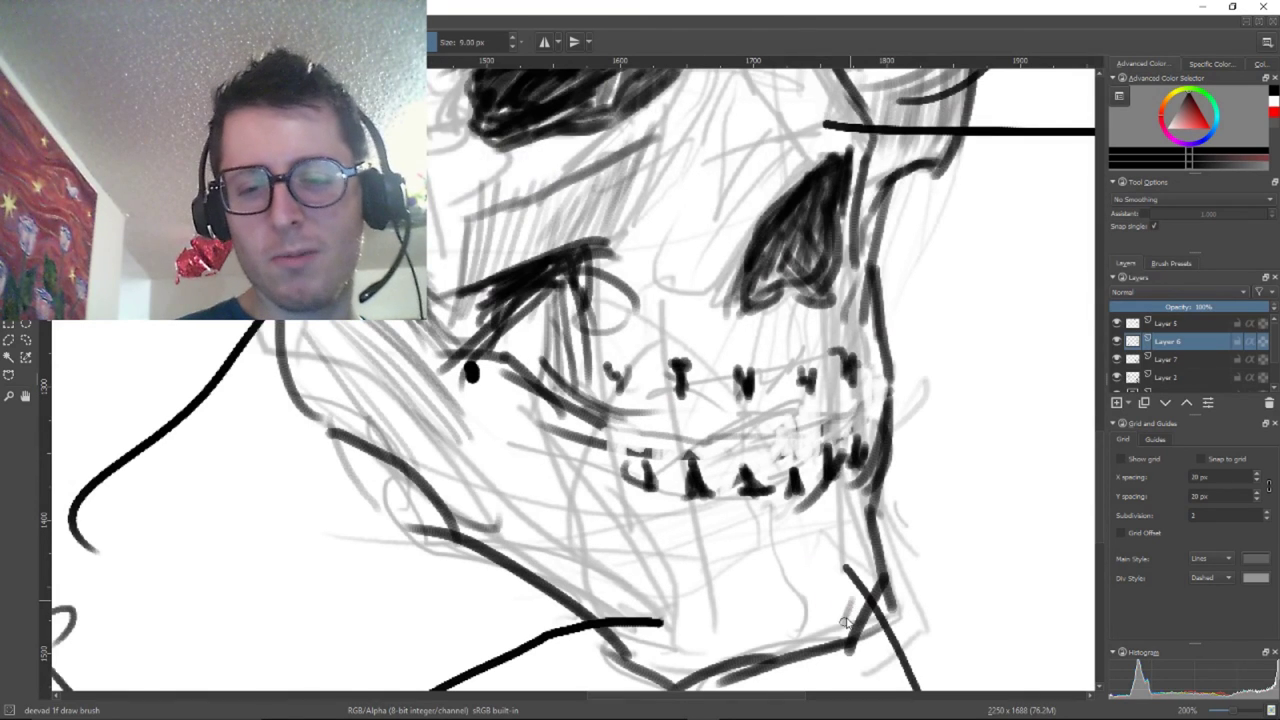
mouse_move(845, 622)
left_mouse_down()
mouse_move(767, 656)
mouse_move(773, 627)
mouse_move(700, 634)
mouse_move(716, 656)
mouse_move(739, 631)
mouse_move(696, 667)
left_mouse_up()
mouse_move(700, 630)
left_mouse_down()
mouse_move(668, 670)
mouse_move(645, 662)
left_mouse_up()
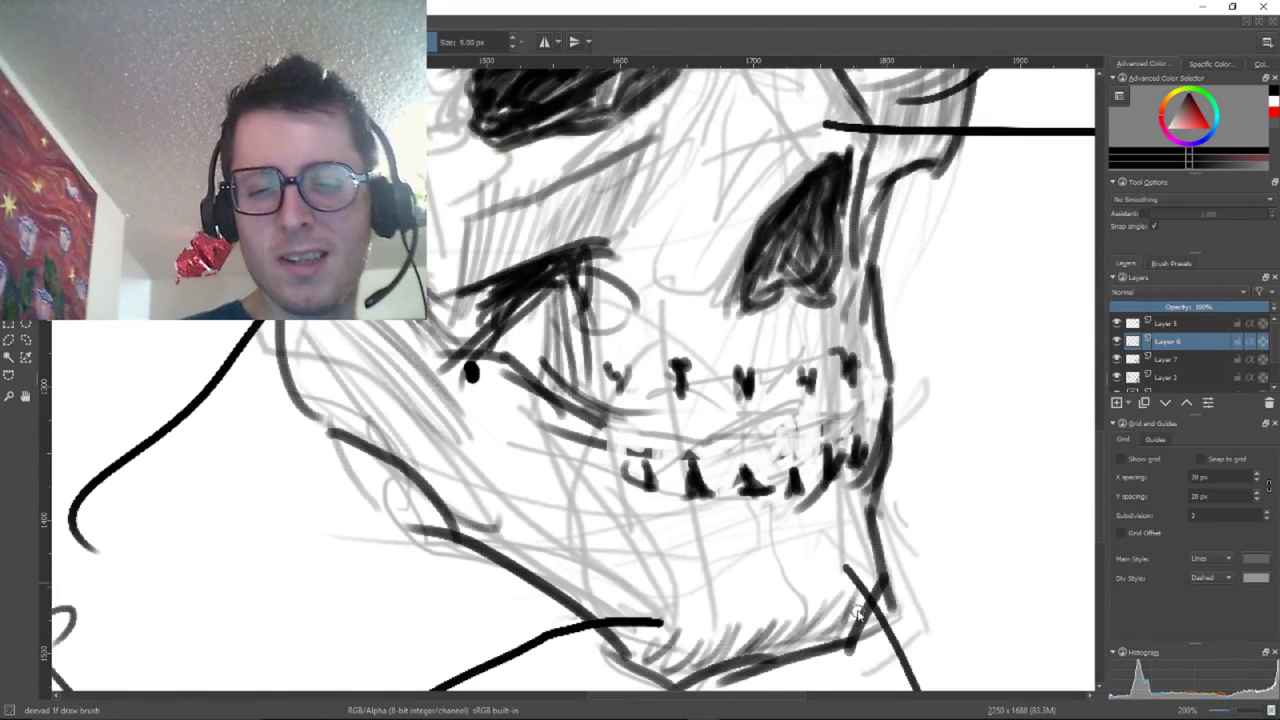
mouse_move(857, 612)
left_mouse_down()
mouse_move(878, 577)
mouse_move(852, 628)
left_mouse_up()
mouse_move(852, 548)
left_mouse_down()
mouse_move(838, 530)
mouse_move(805, 540)
mouse_move(782, 513)
mouse_move(715, 540)
mouse_move(680, 530)
mouse_move(634, 562)
left_mouse_up()
scroll(754, 490, "down", 6)
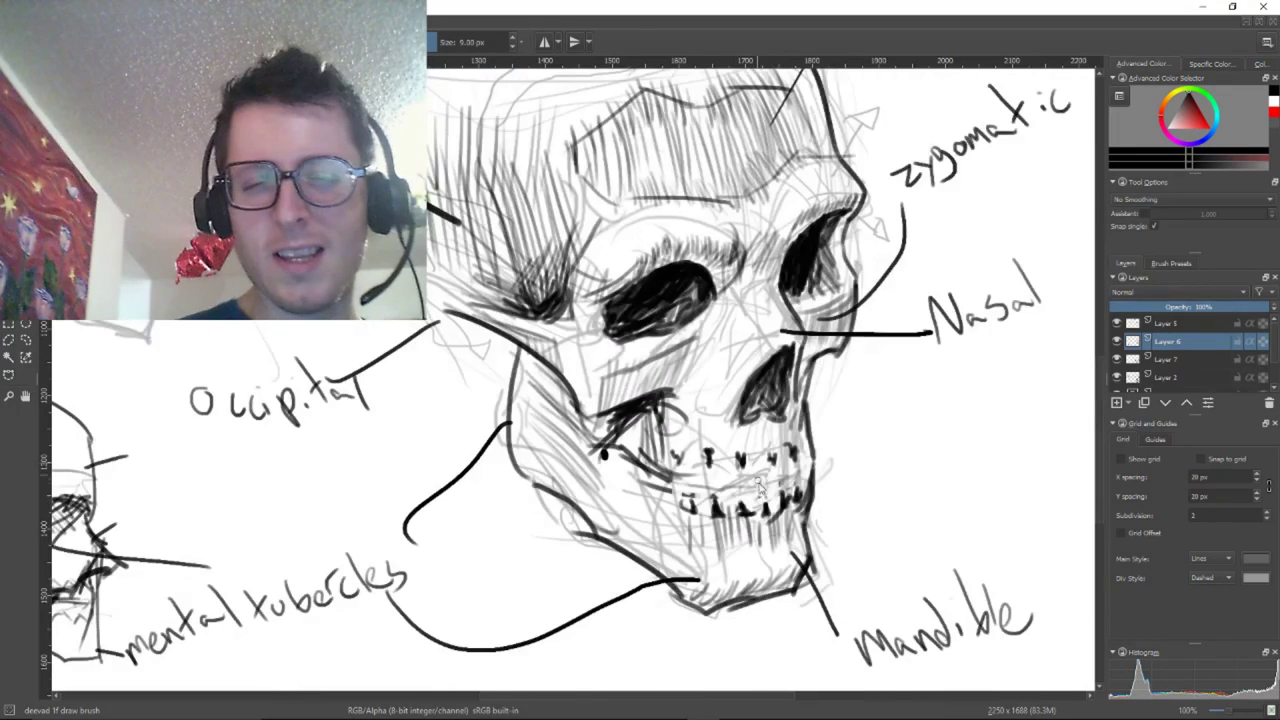
scroll(751, 514, "up", 1)
scroll(751, 514, "up", 1)
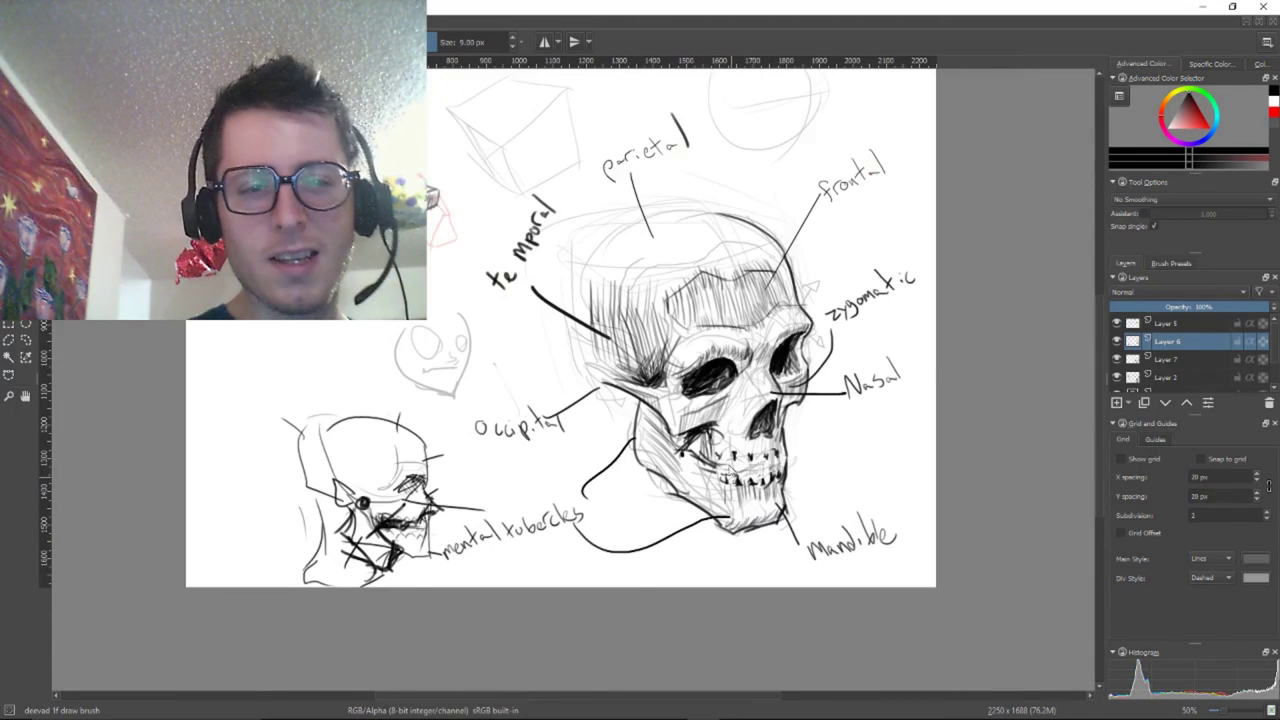
scroll(735, 408, "up", 1)
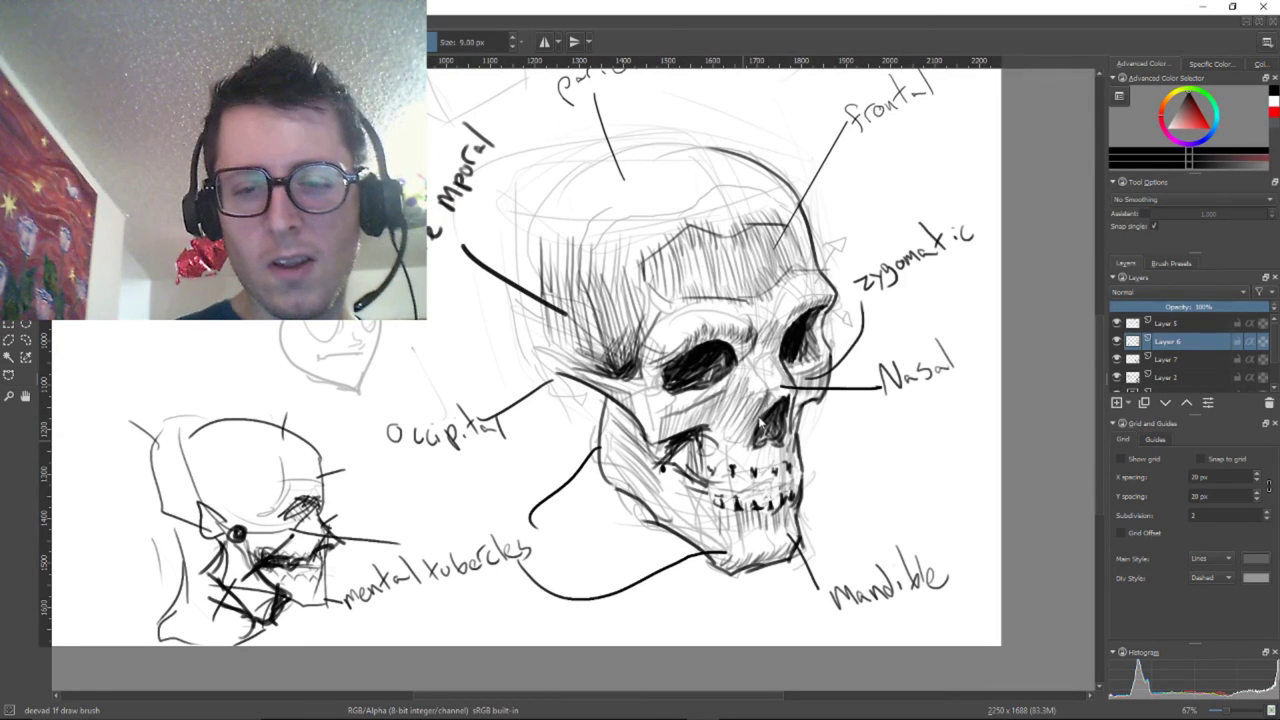
scroll(665, 500, "up", 2)
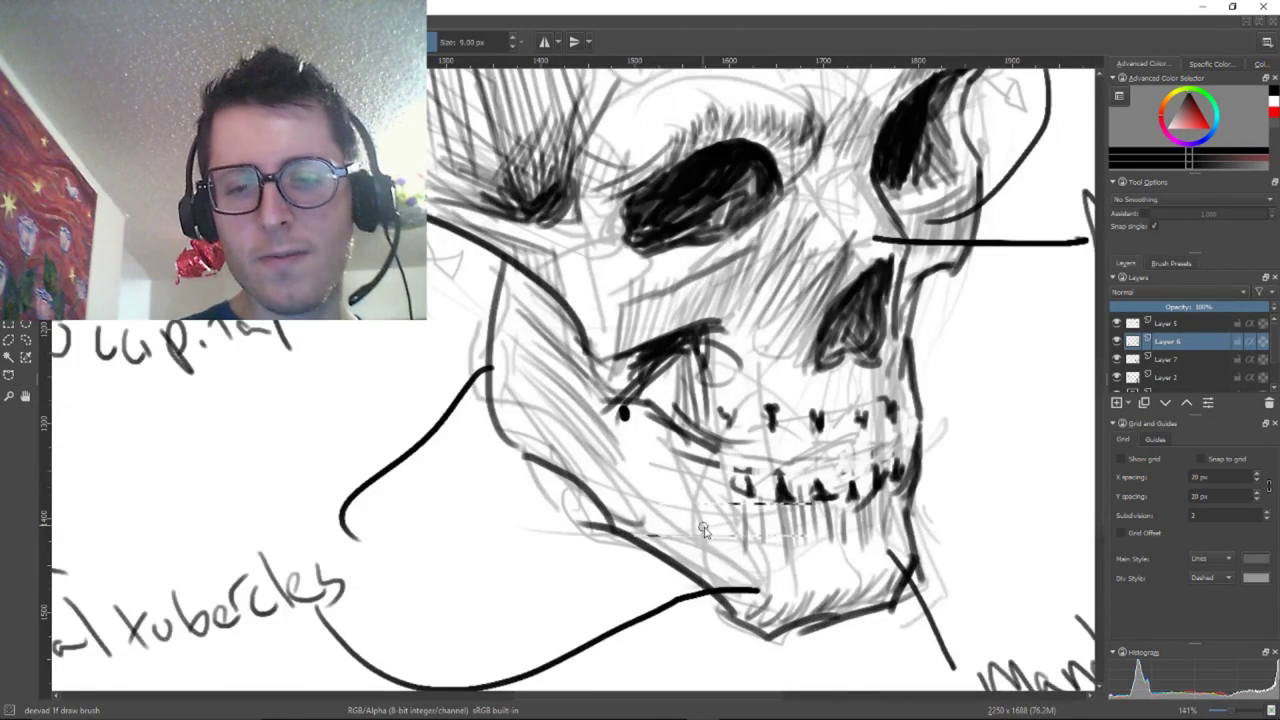
Hide the label layer, Layer 5, and merge Layer 6 and Layer 7 down into Layer 2
scroll(665, 500, "down", 1)
left_click(1117, 324)
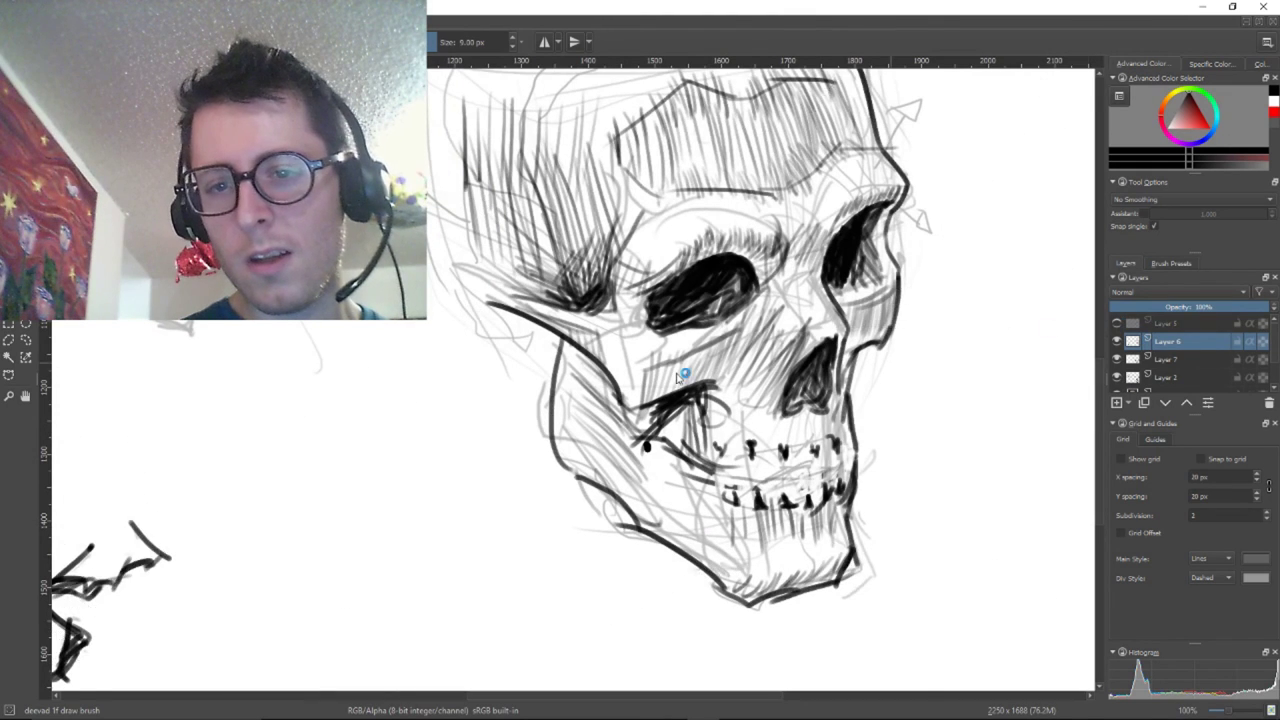
scroll(688, 370, "down", 2)
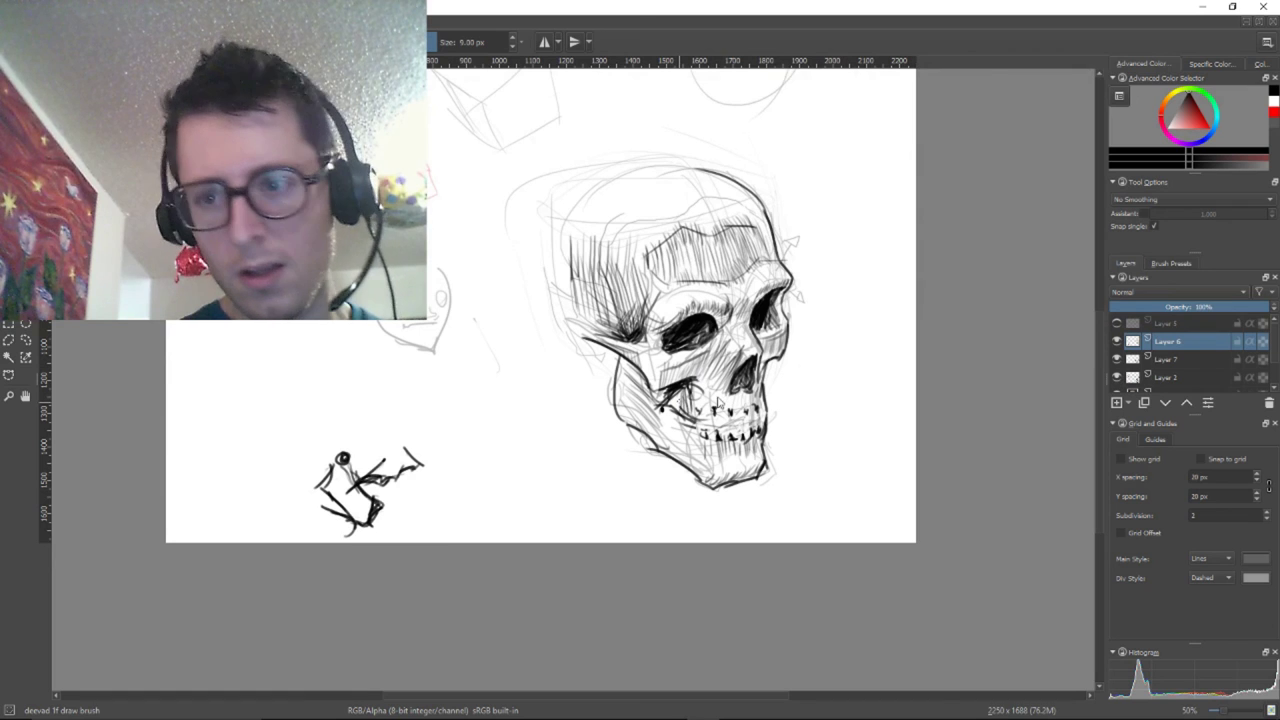
key("ctrl+e")
key("ctrl+e")
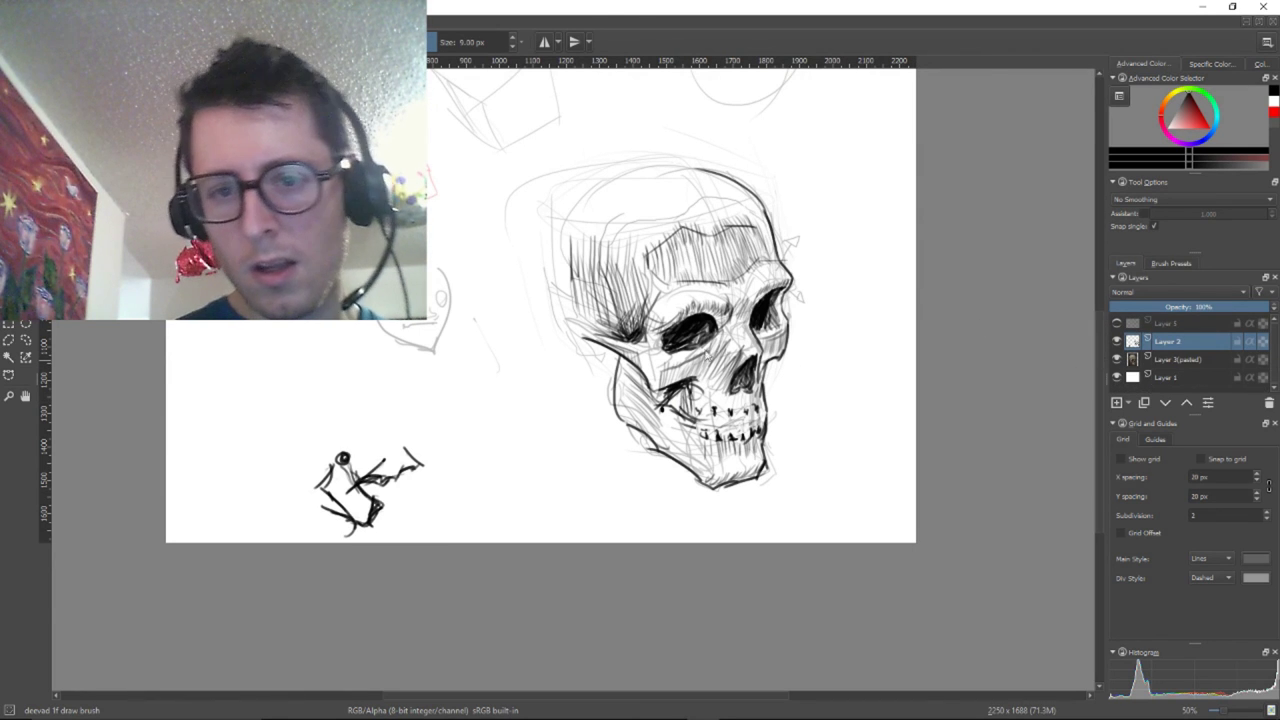